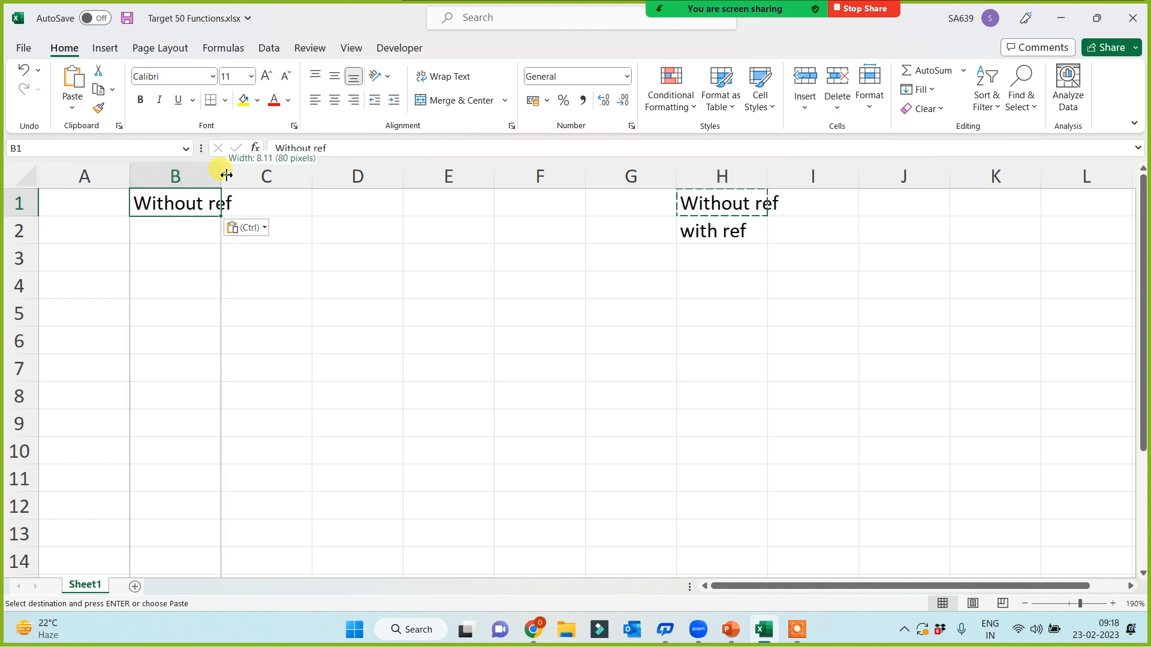
Step: Autofit column B to its heading and enter the label 'Today' in A2
double_click(221, 175)
left_click(95, 232)
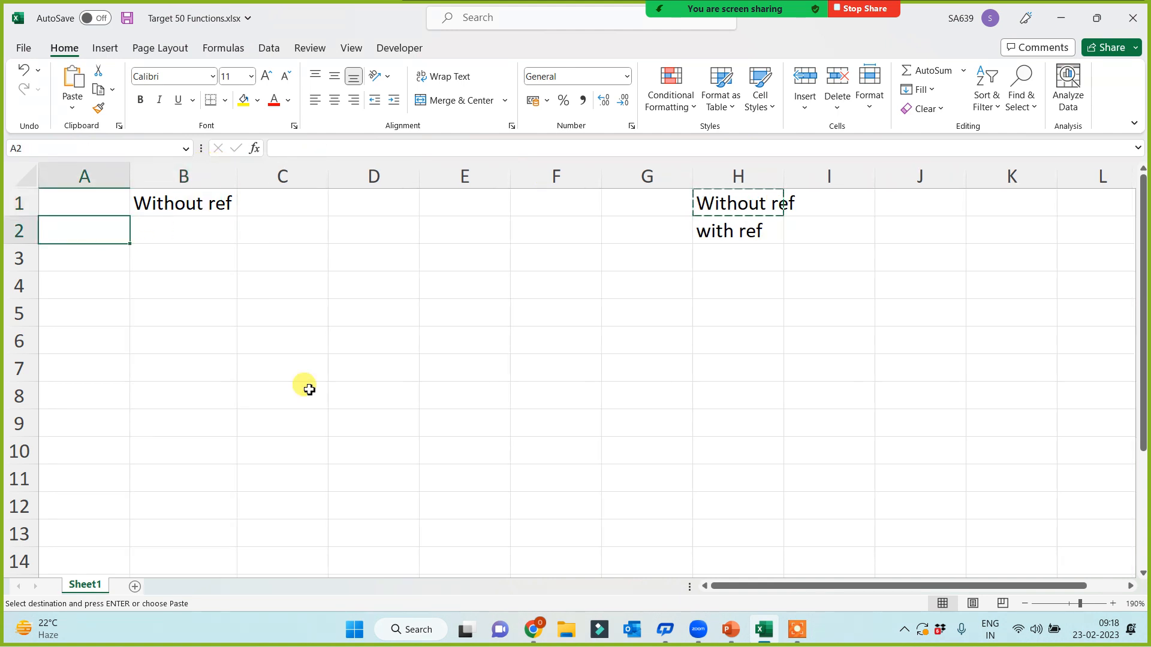
type("Today")
key("Return")
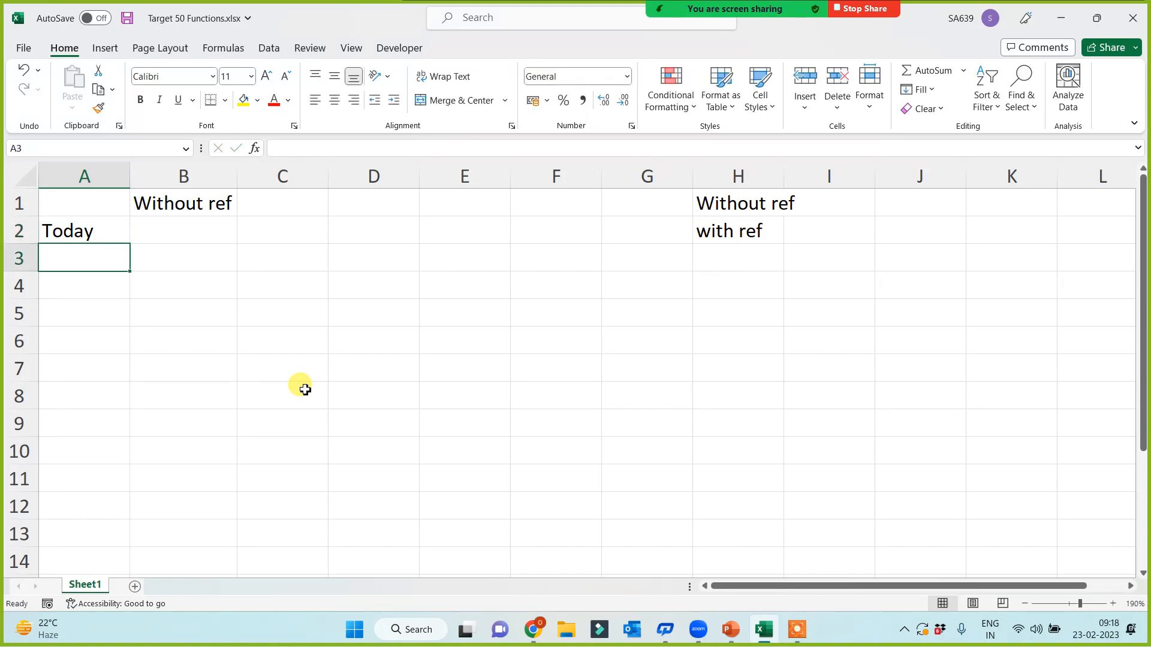
left_click(182, 247)
left_click(196, 237)
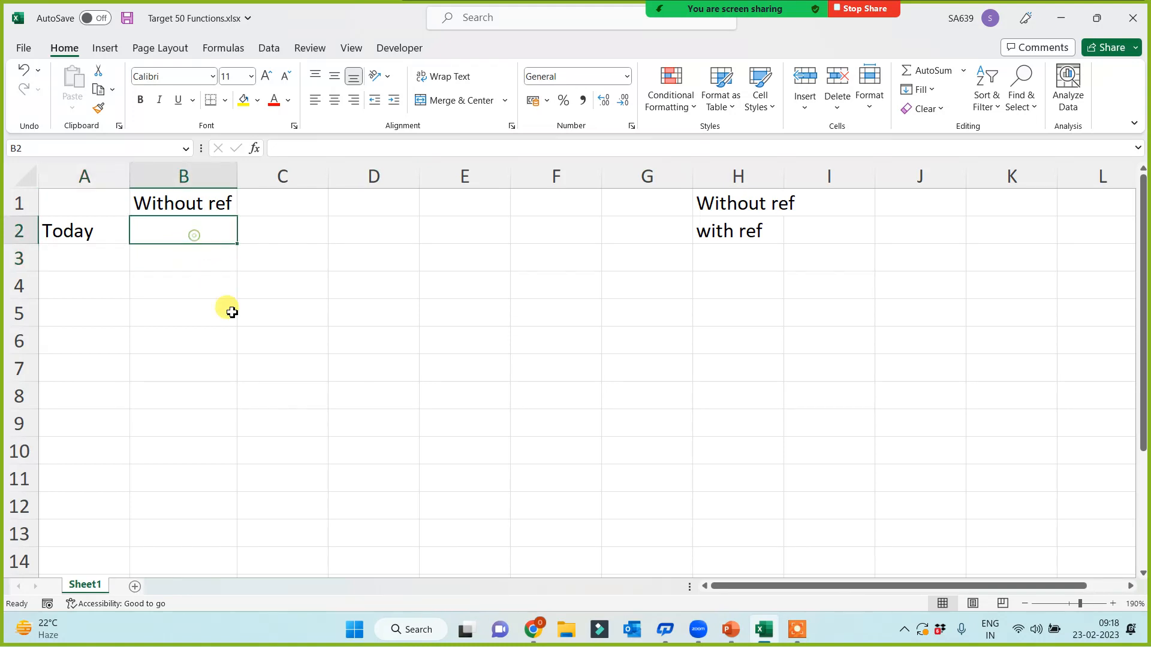
key("Left")
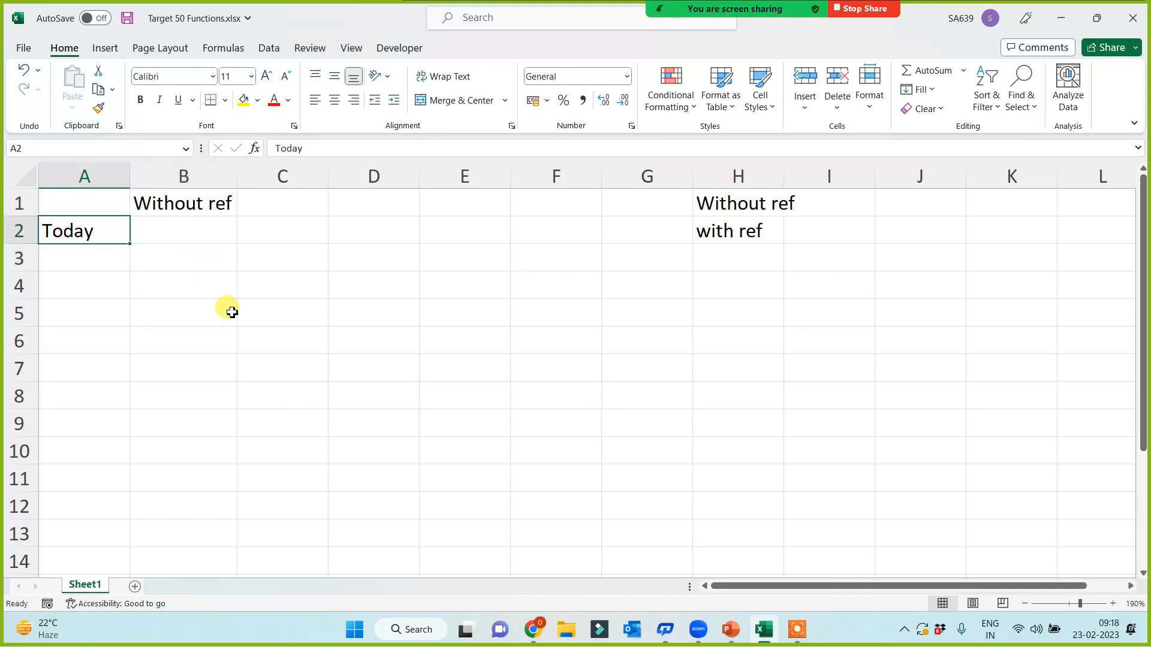
key("Down")
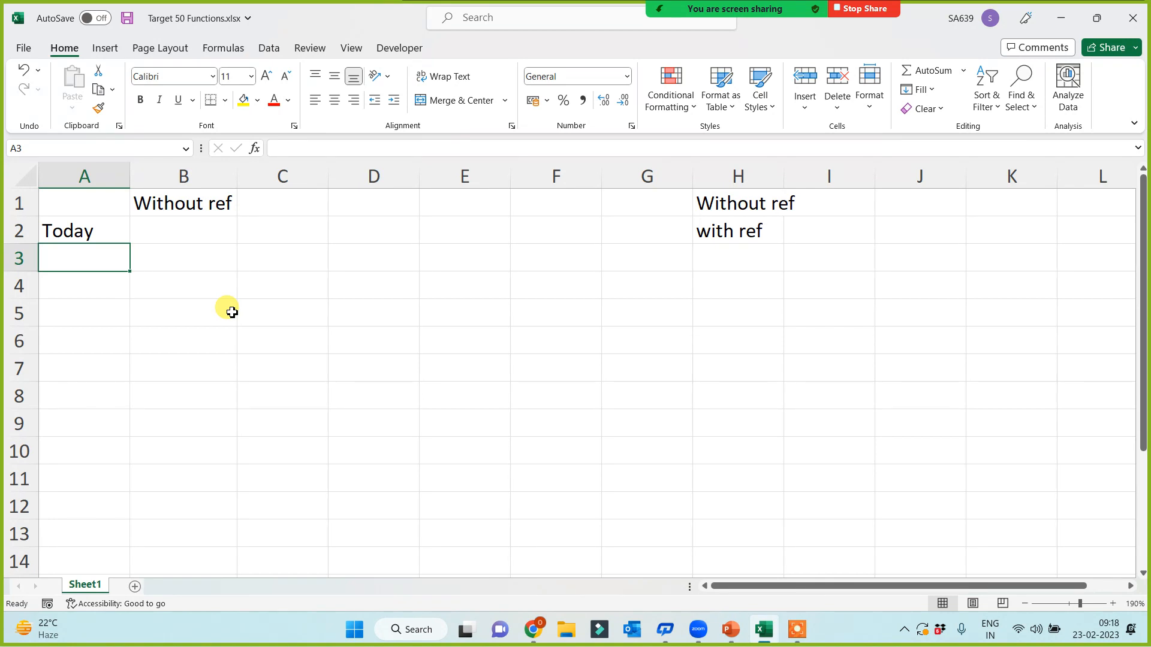
Step: Enter the labels Now, PI, rand, row and column in A3:A7
type("NOw")
key("Return")
type("PI")
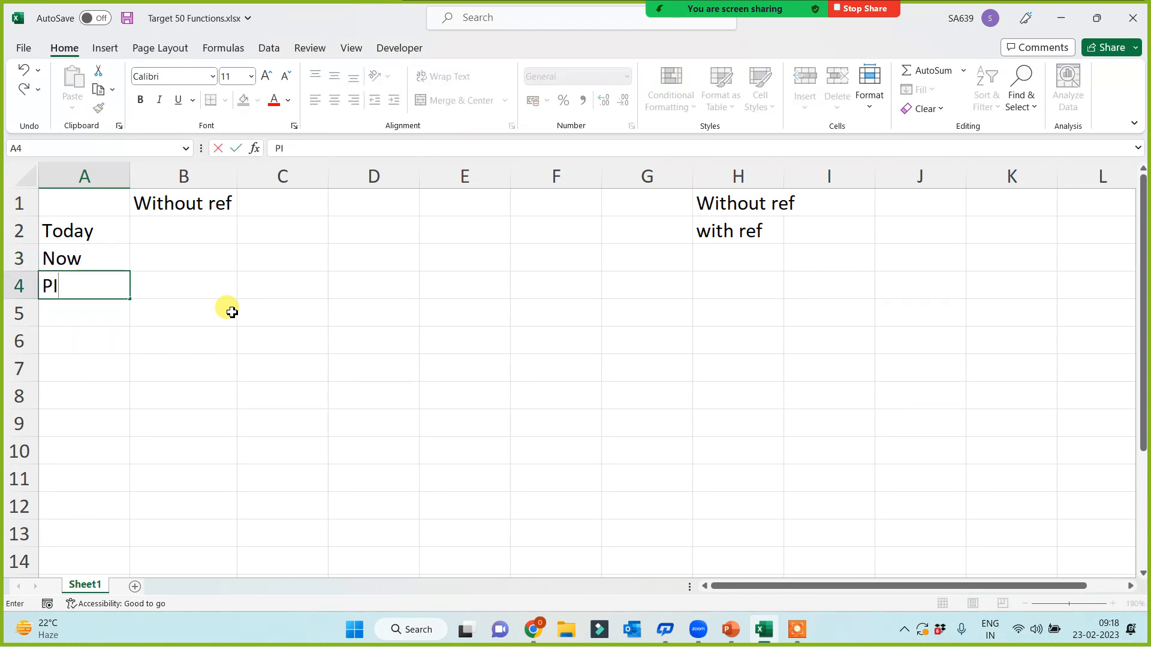
key("Return")
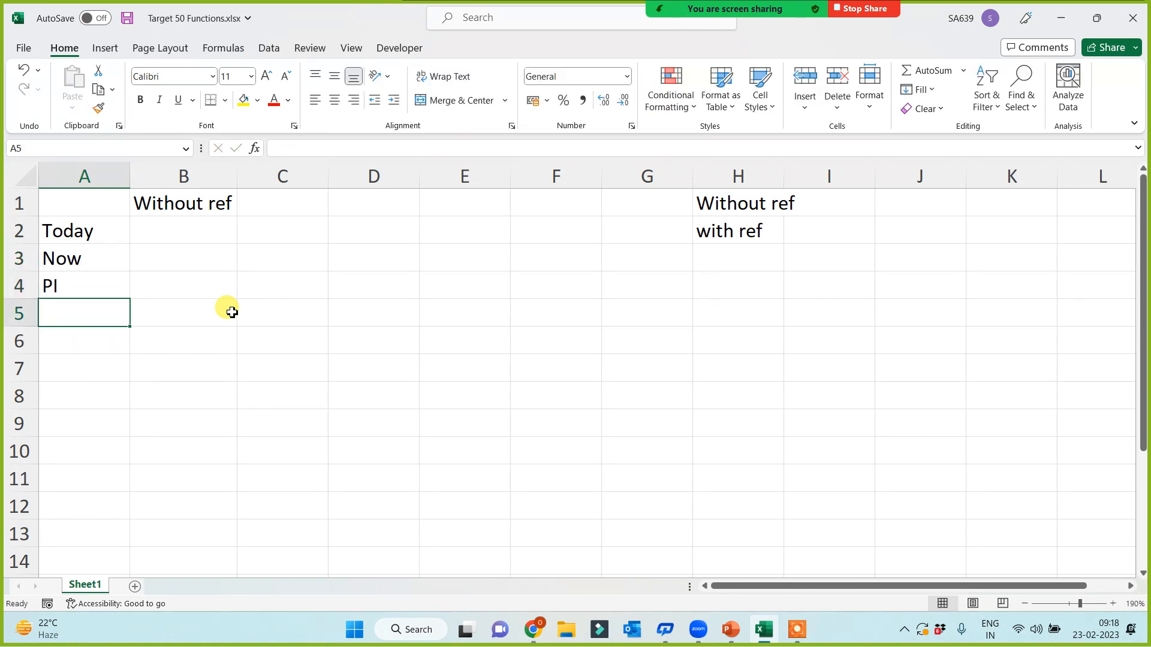
type("rnad")
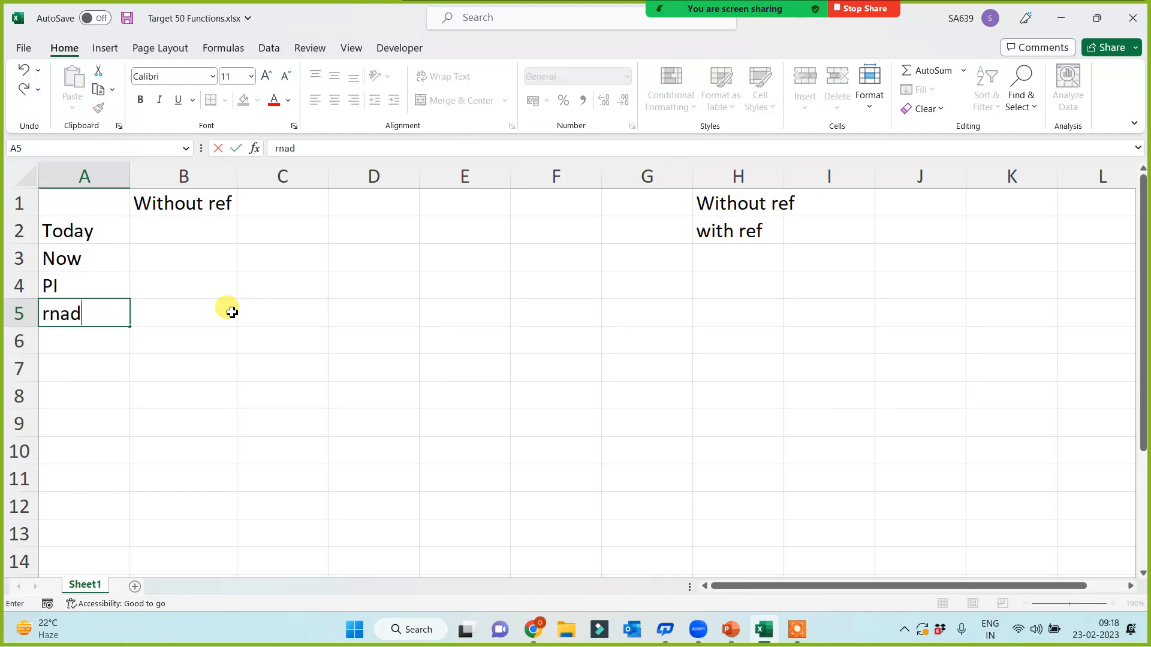
key("BackSpace")
key("BackSpace")
key("BackSpace")
type("and")
key("Return")
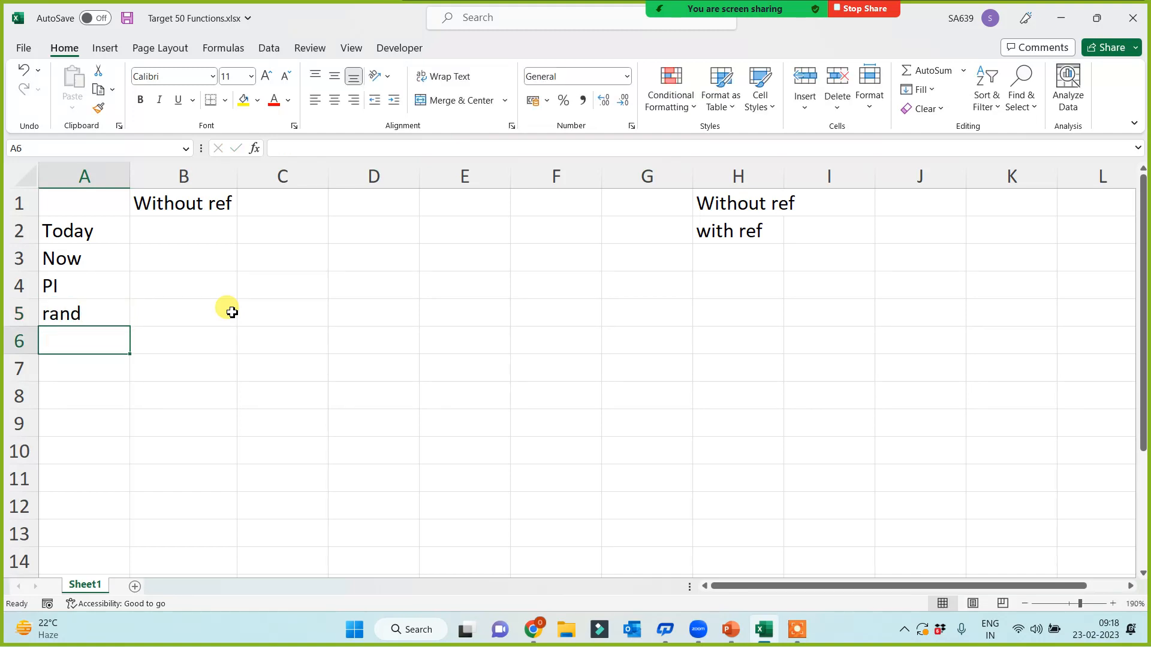
type("row")
key("Return")
type("column")
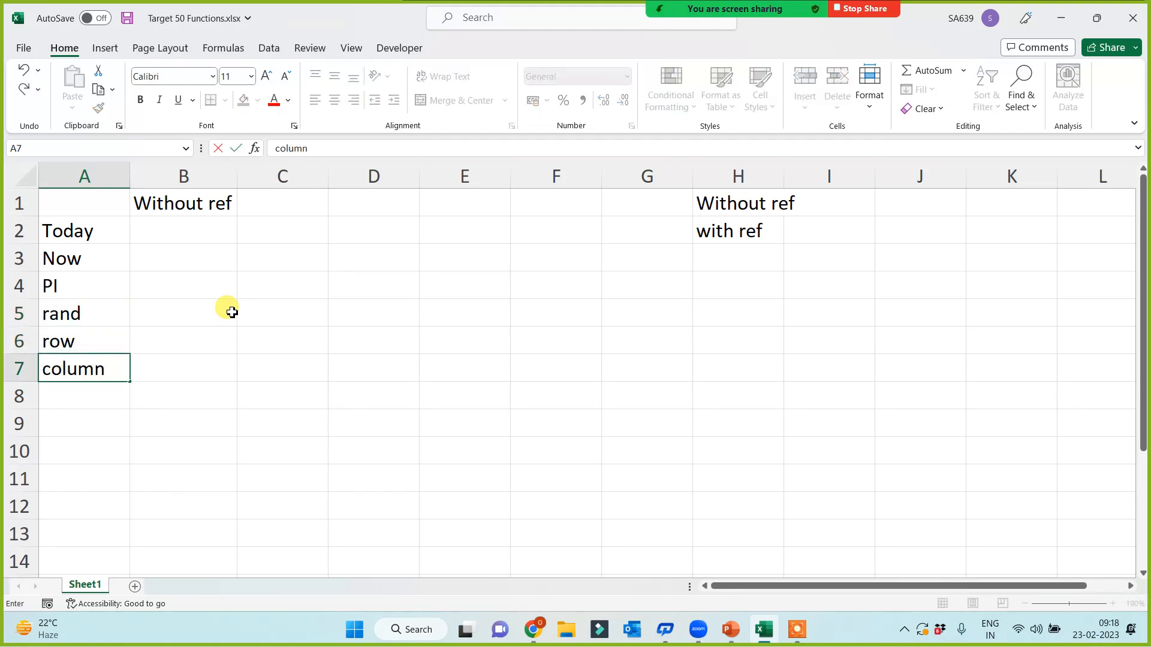
left_click(199, 232)
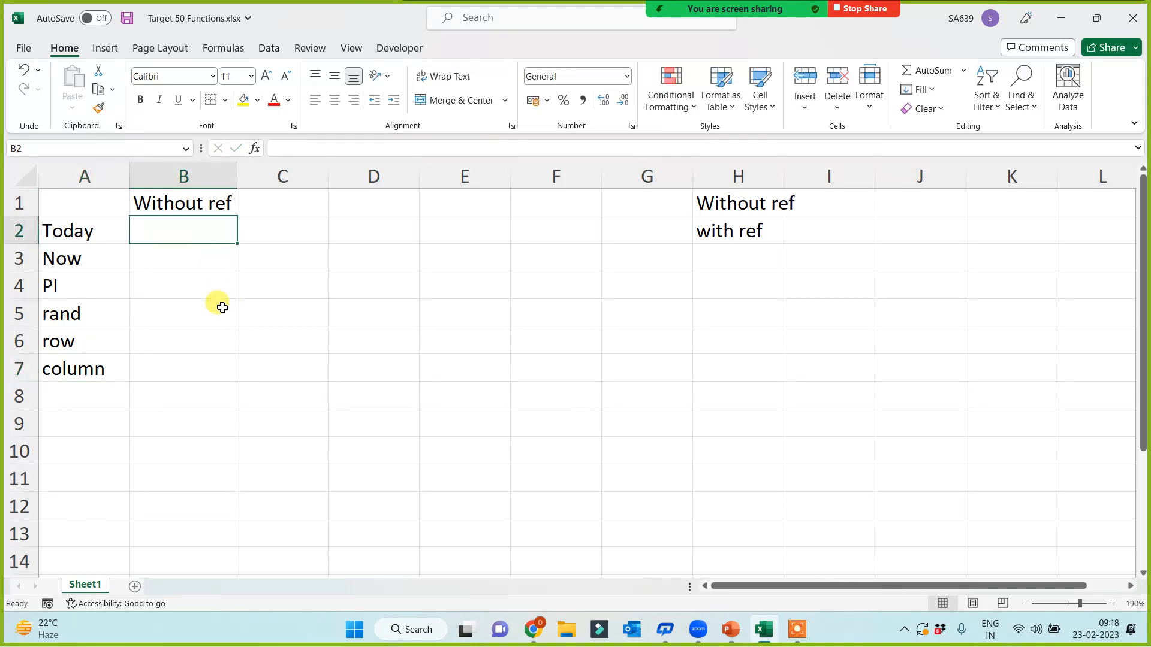
Step: Enter =TODAY(), =NOW(), =PI() and =RAND() in B2:B5
type("=today")
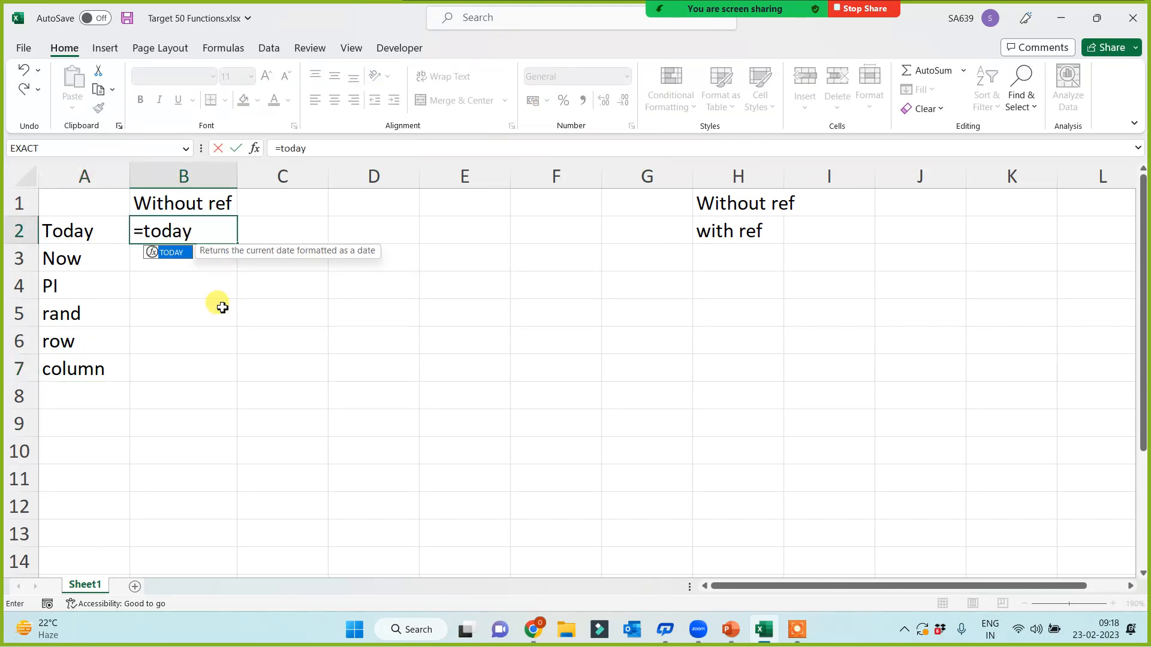
type("()")
key("Return")
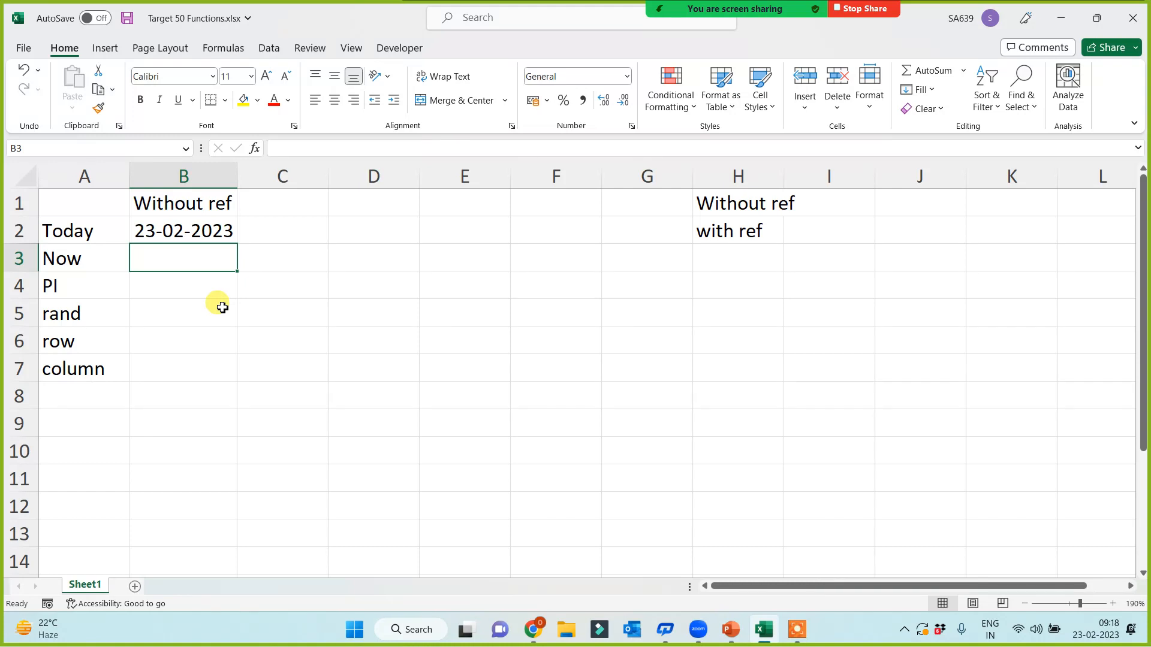
type("=now")
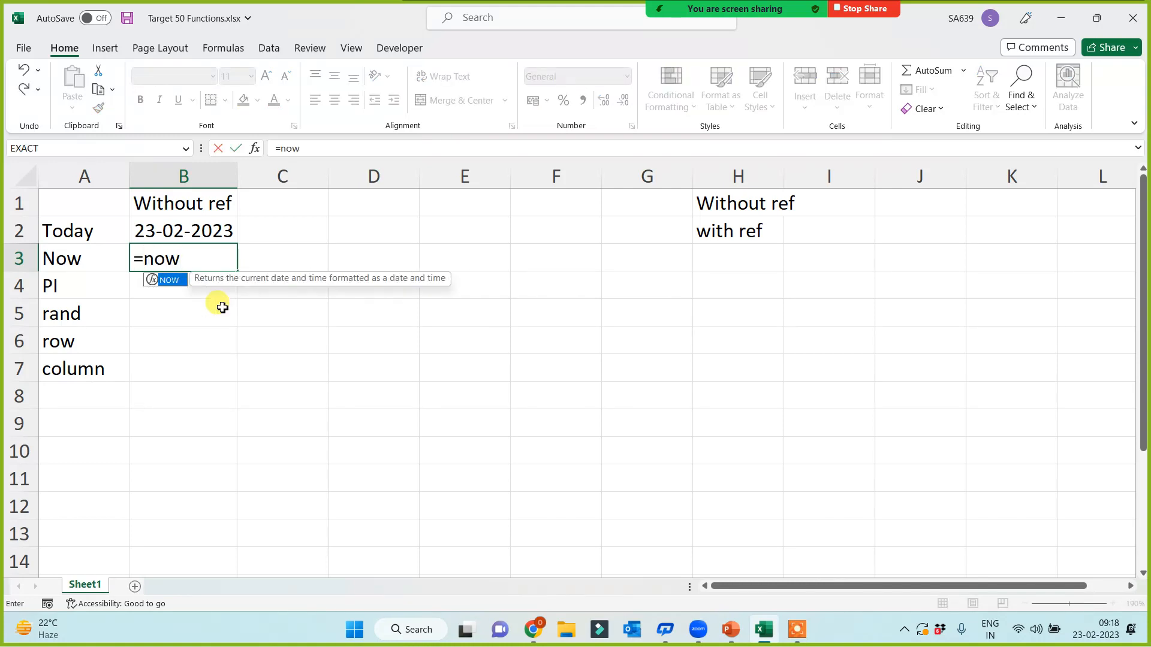
type("()")
key("Return")
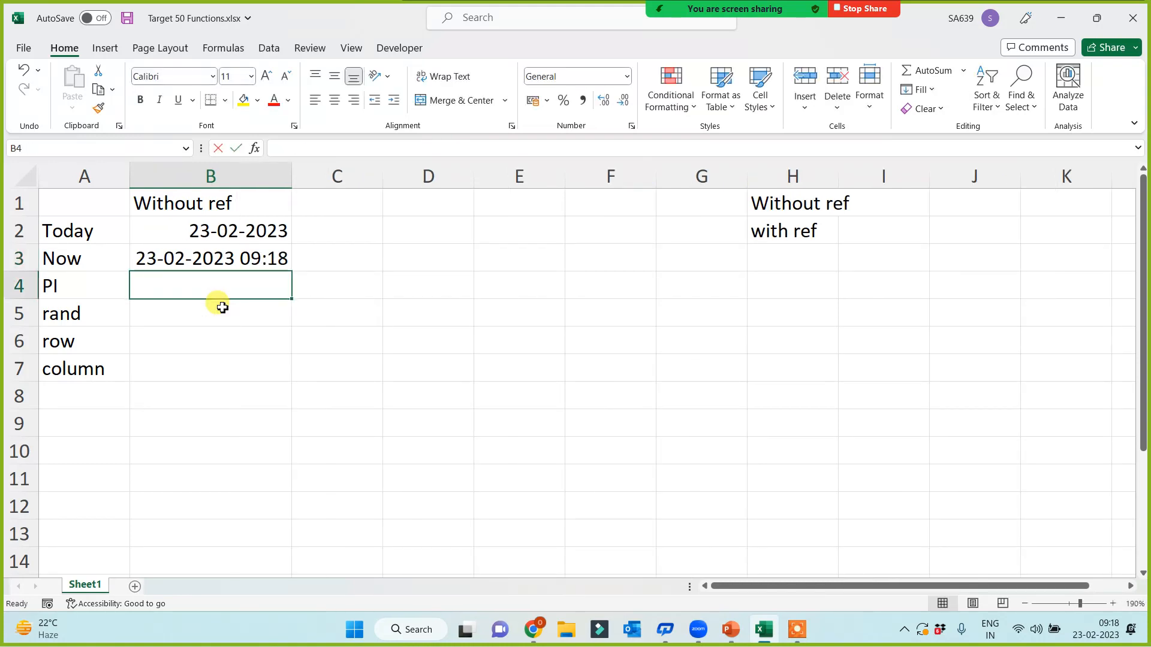
type("=pi()")
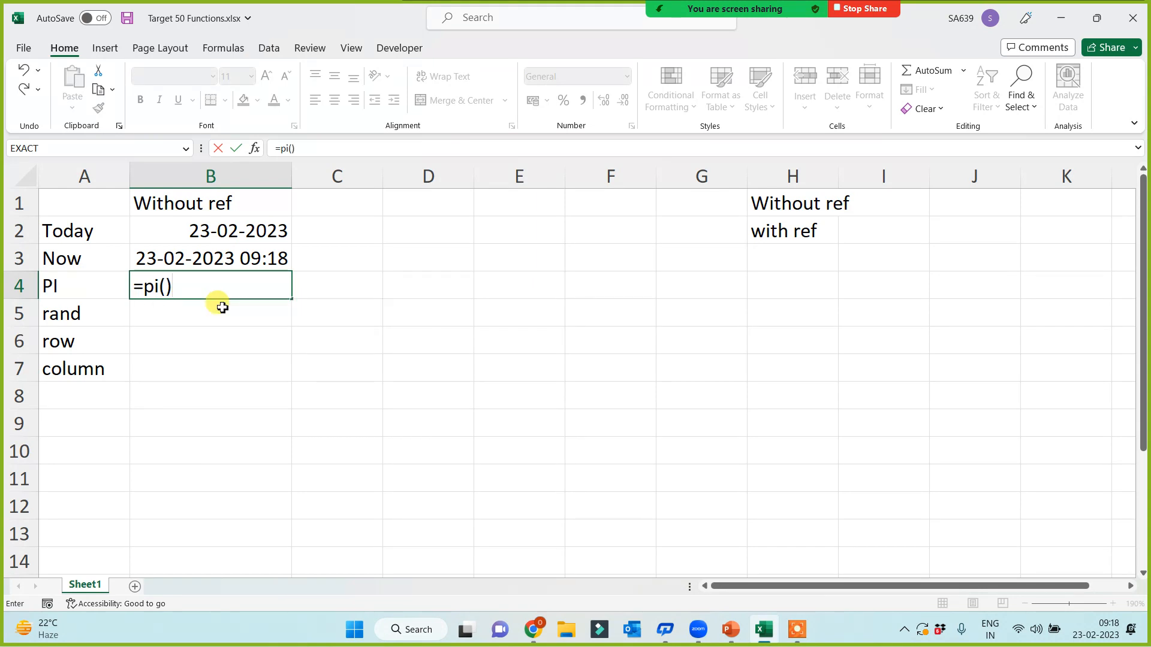
key("Return")
type("=rand()")
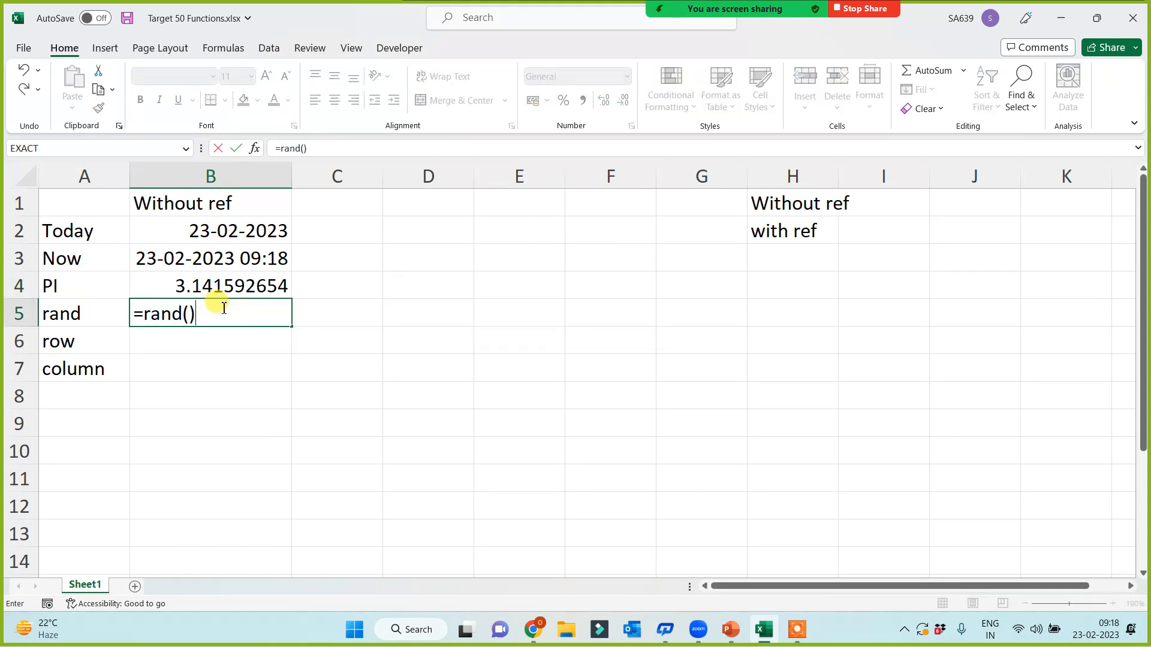
key("Return")
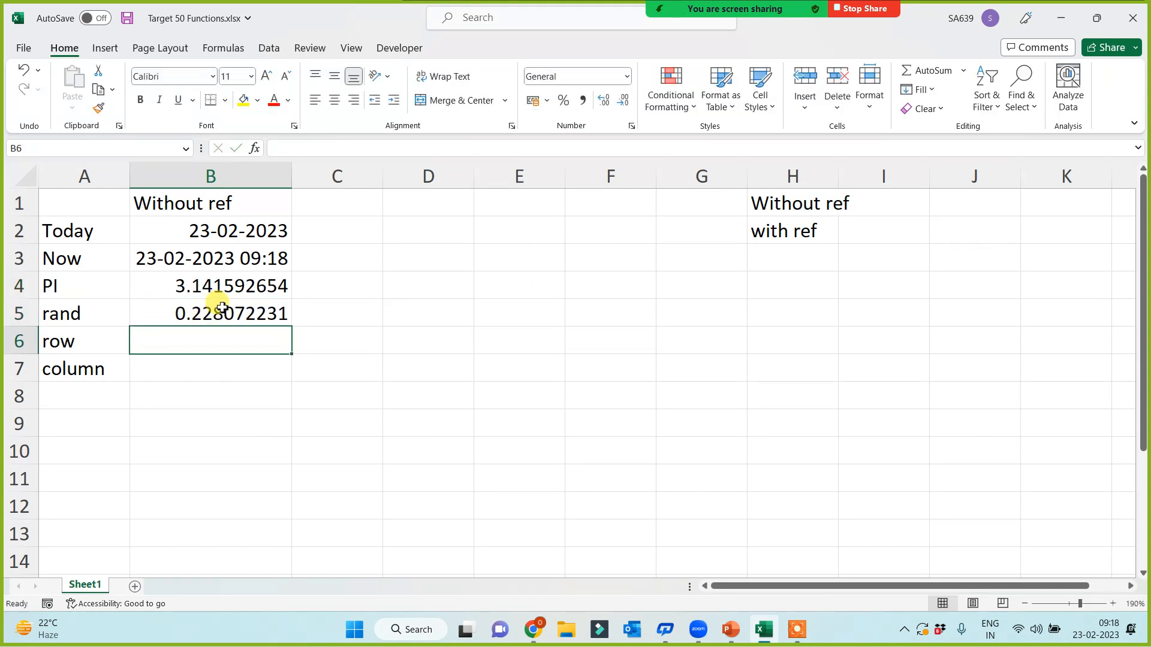
Step: Enter =ROW() and =COLUMN() in B6:B7, showing 6 and 2
type("=row")
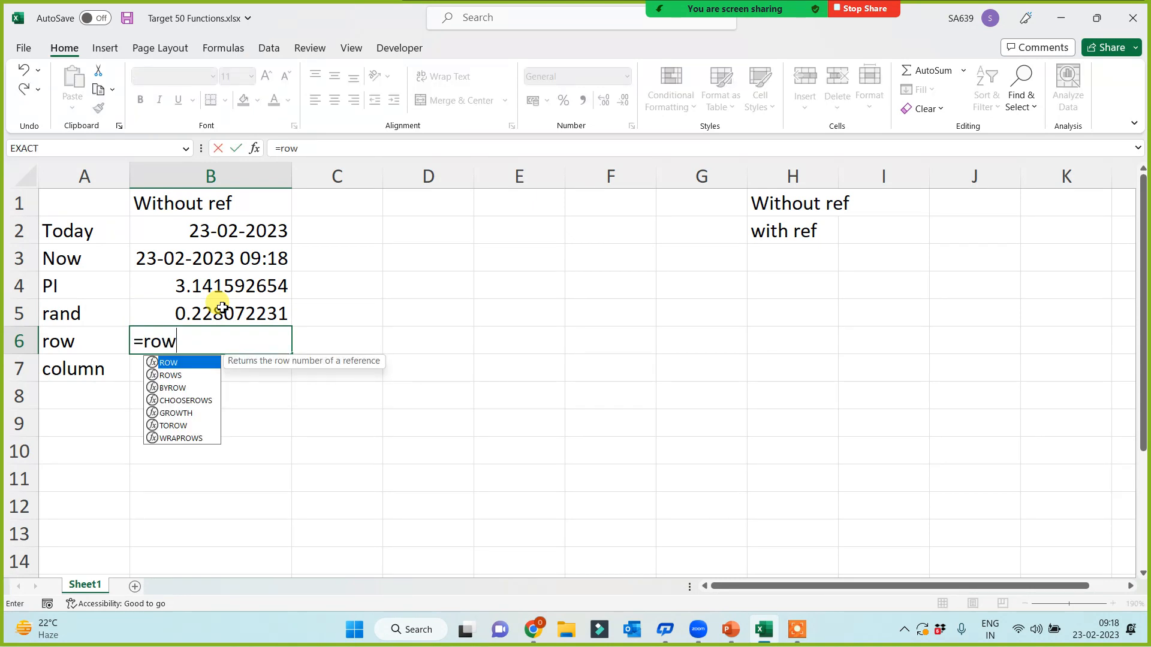
type("()")
key("Return")
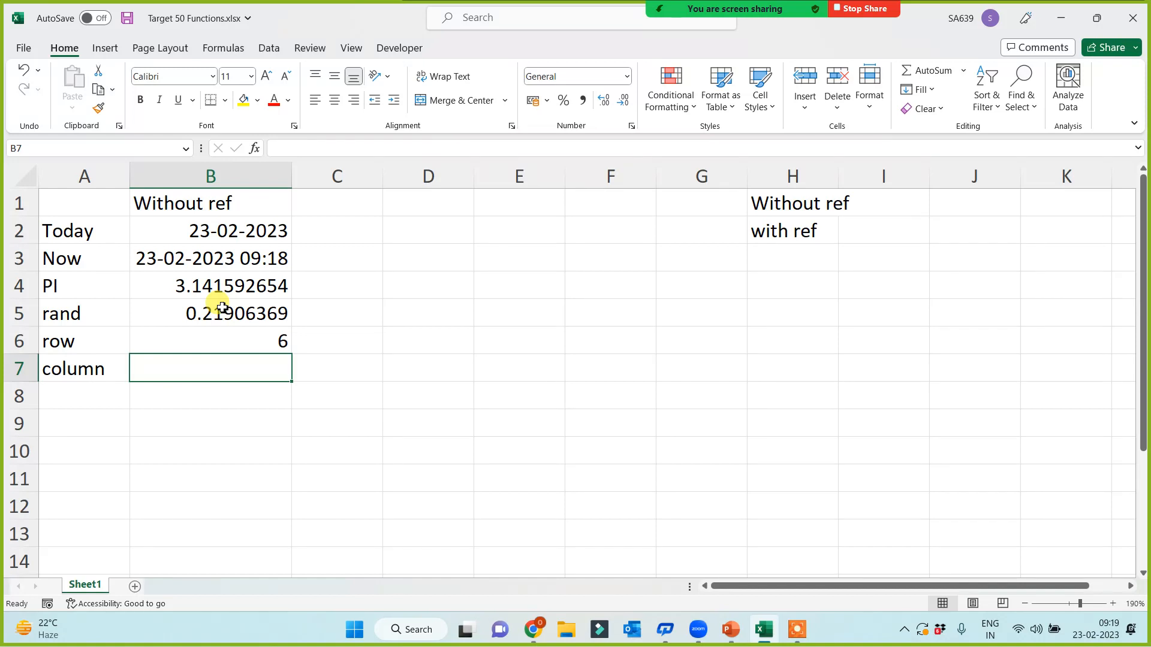
type("=colukn")
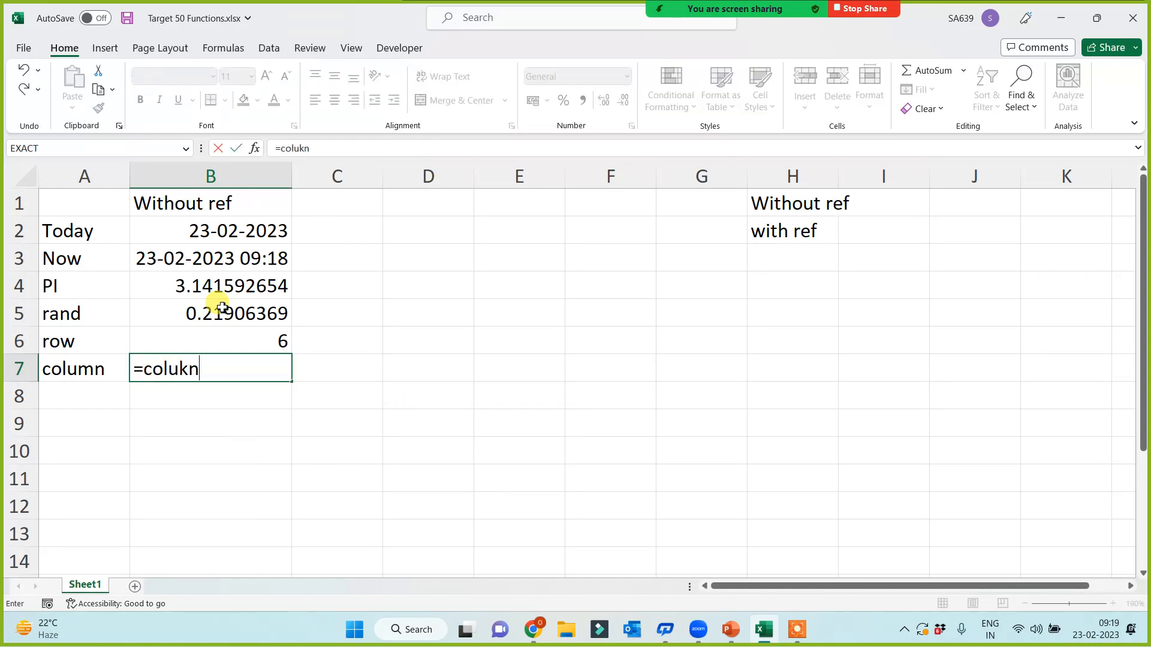
key("BackSpace")
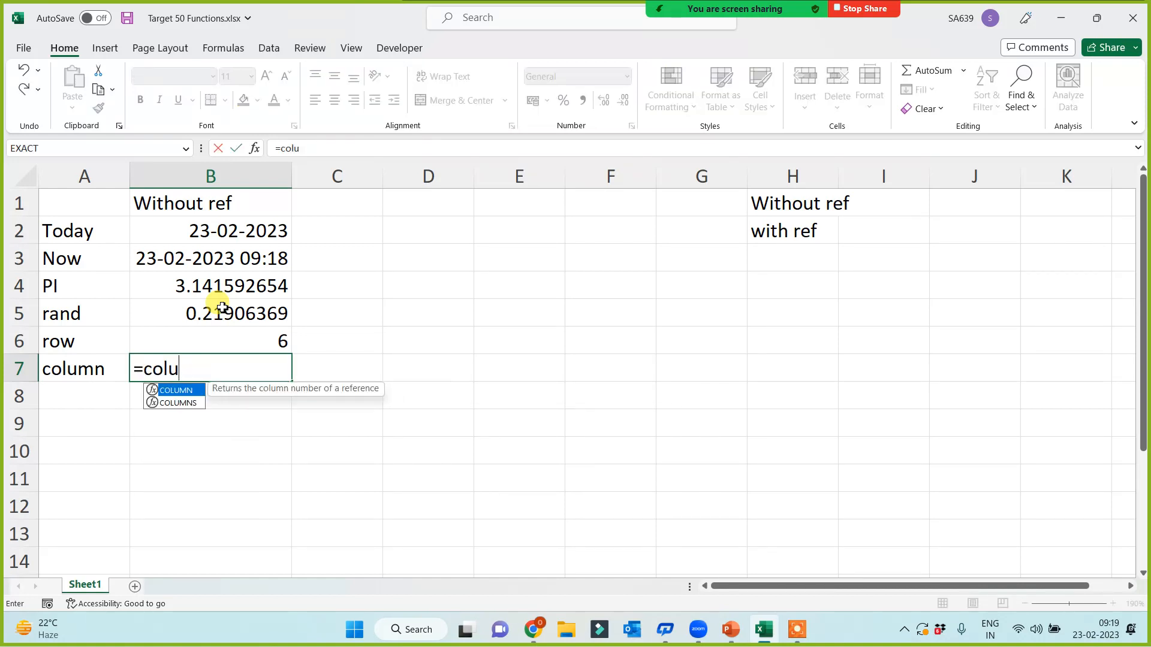
key("Tab")
type(")")
key("Return")
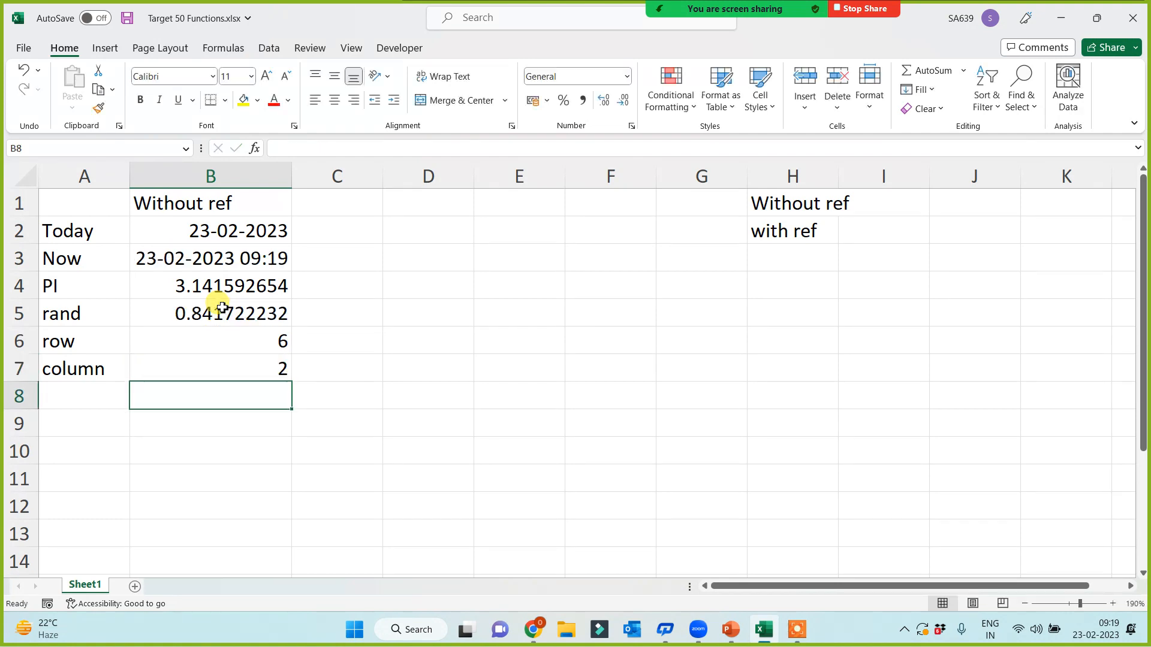
Step: Give the labels in A2:A7 a yellow fill
left_click_drag(66, 229, 74, 379)
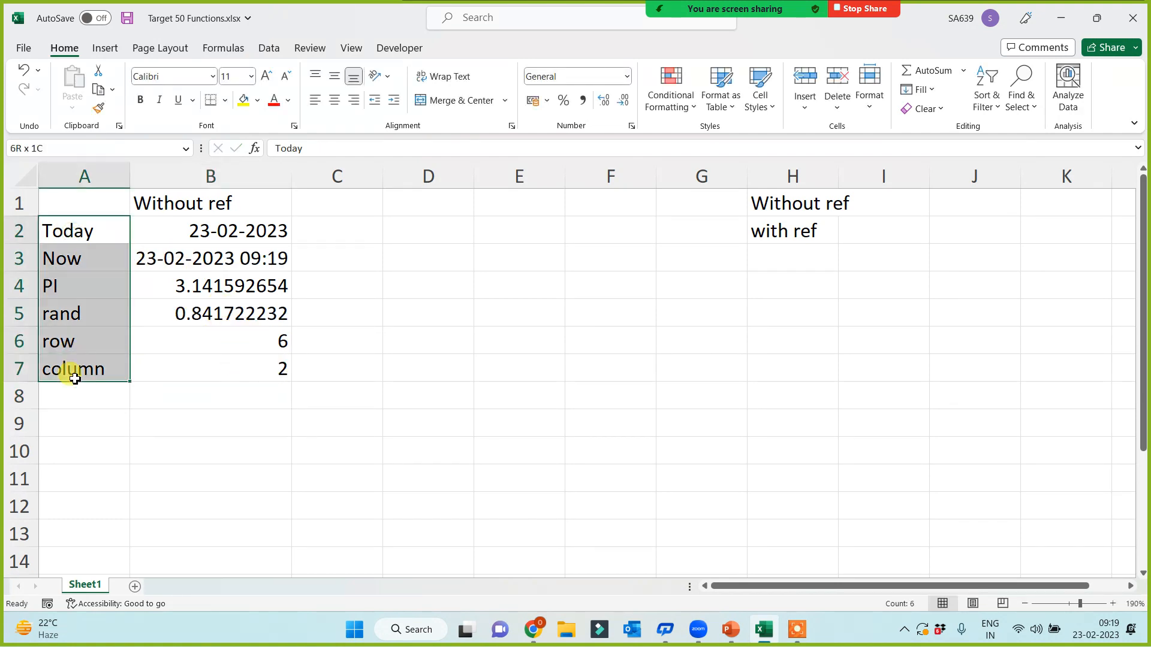
left_click(244, 101)
left_click(666, 367)
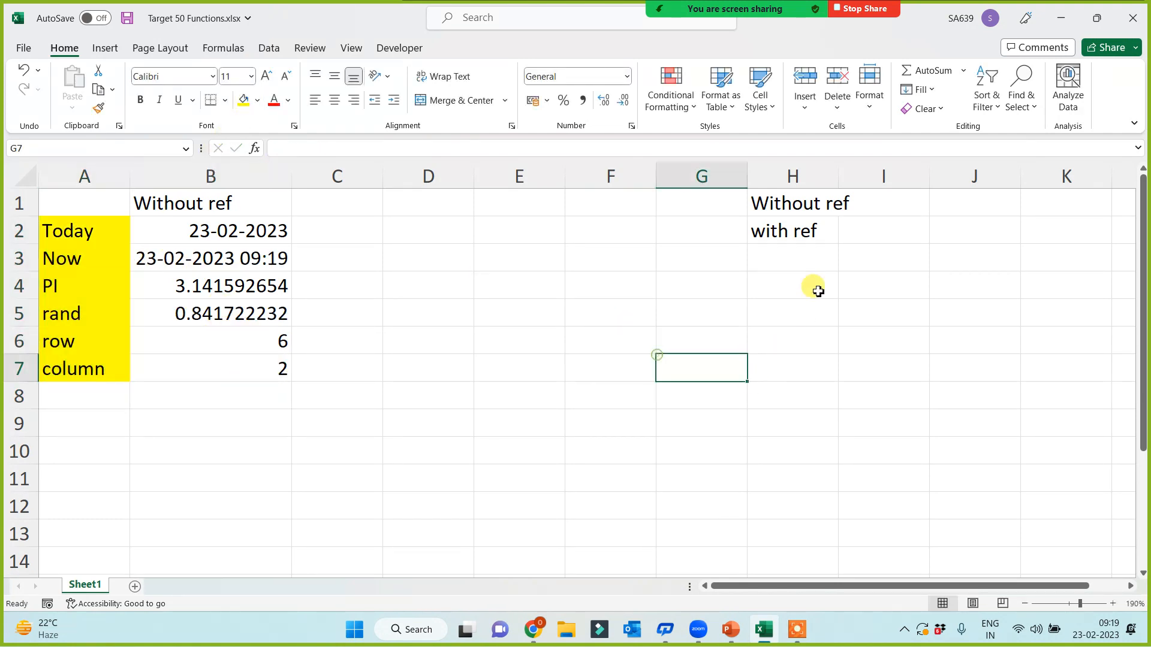
Step: Copy the 'with ref' heading from H2 into B9
left_click(801, 233)
key("ctrl+c")
left_click(206, 427)
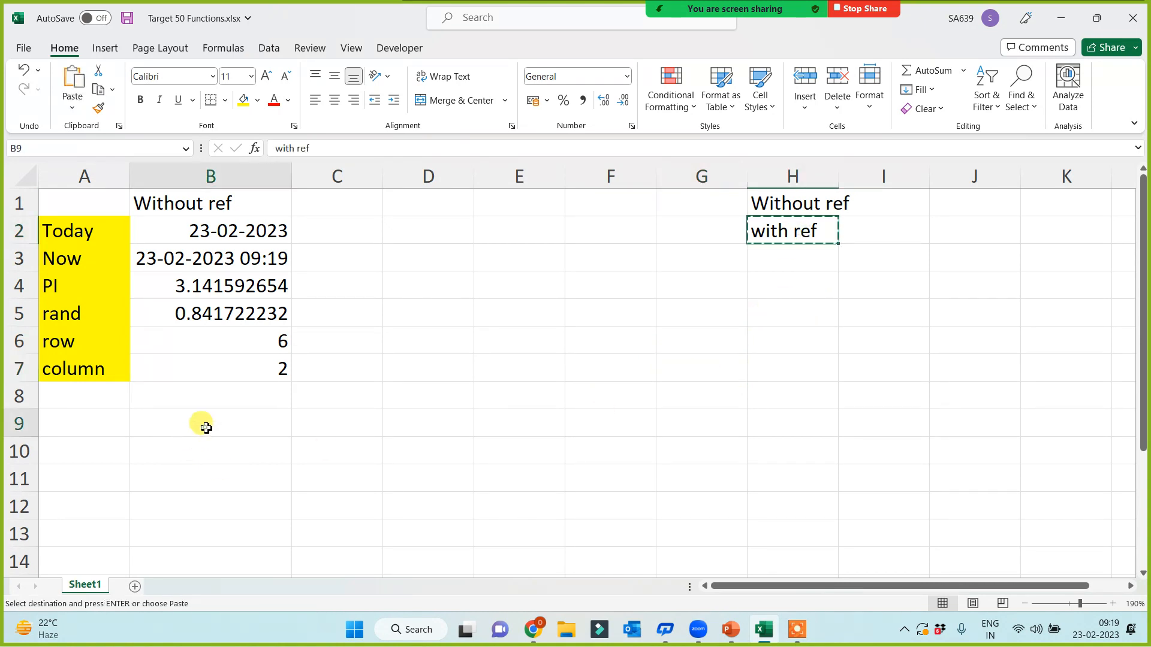
key("ctrl+v")
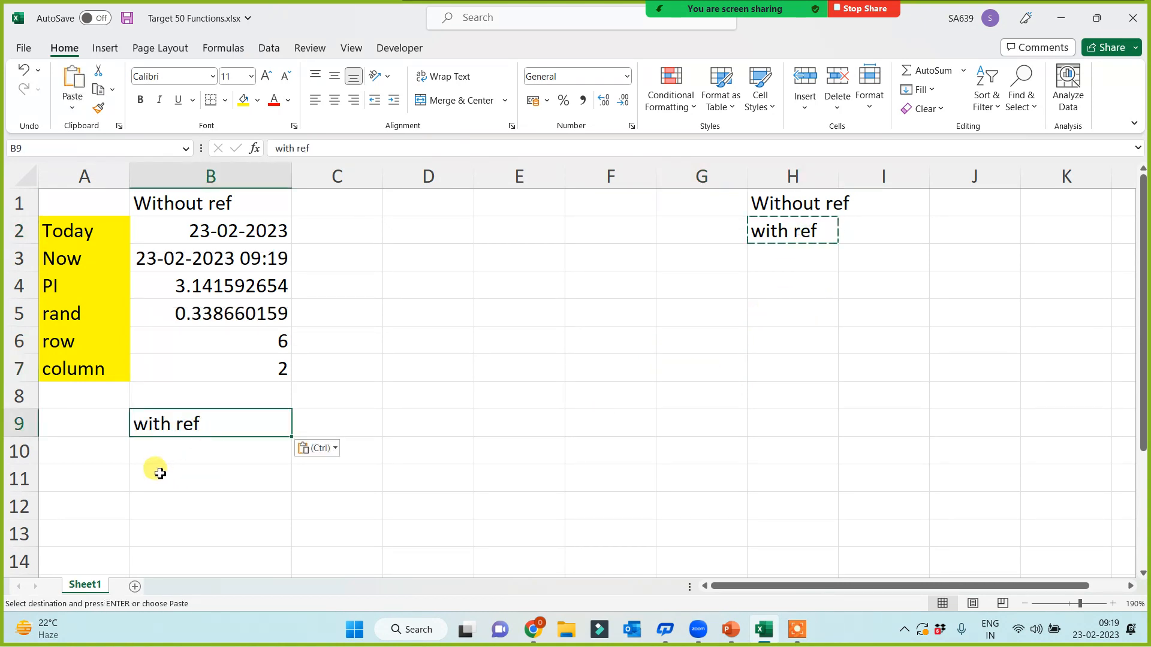
left_click(96, 462)
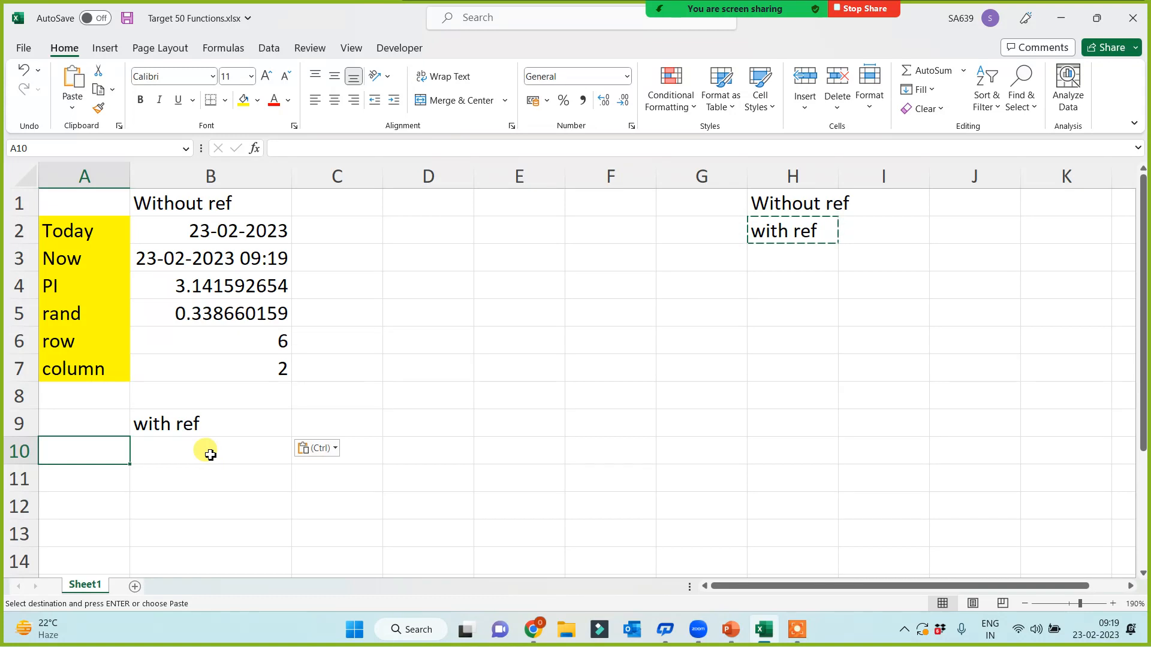
Step: Enter the labels Sum, max, min, average and product in A11:A15
scroll(204, 451, "down", 1)
left_click(94, 395)
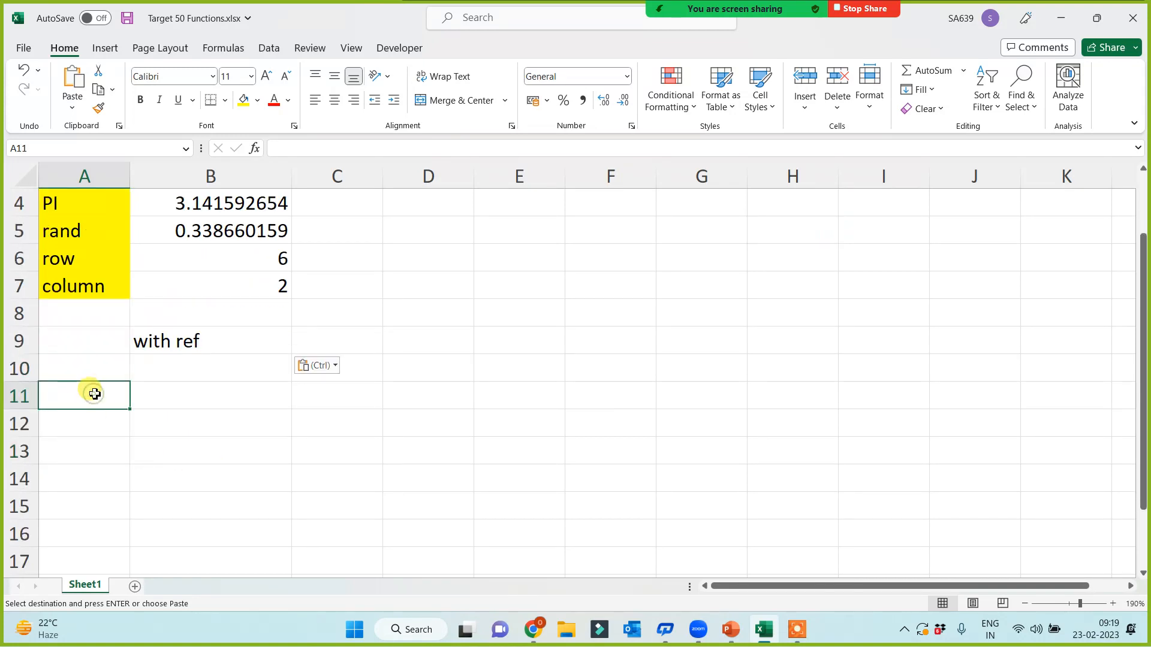
type("Sum")
key("Return")
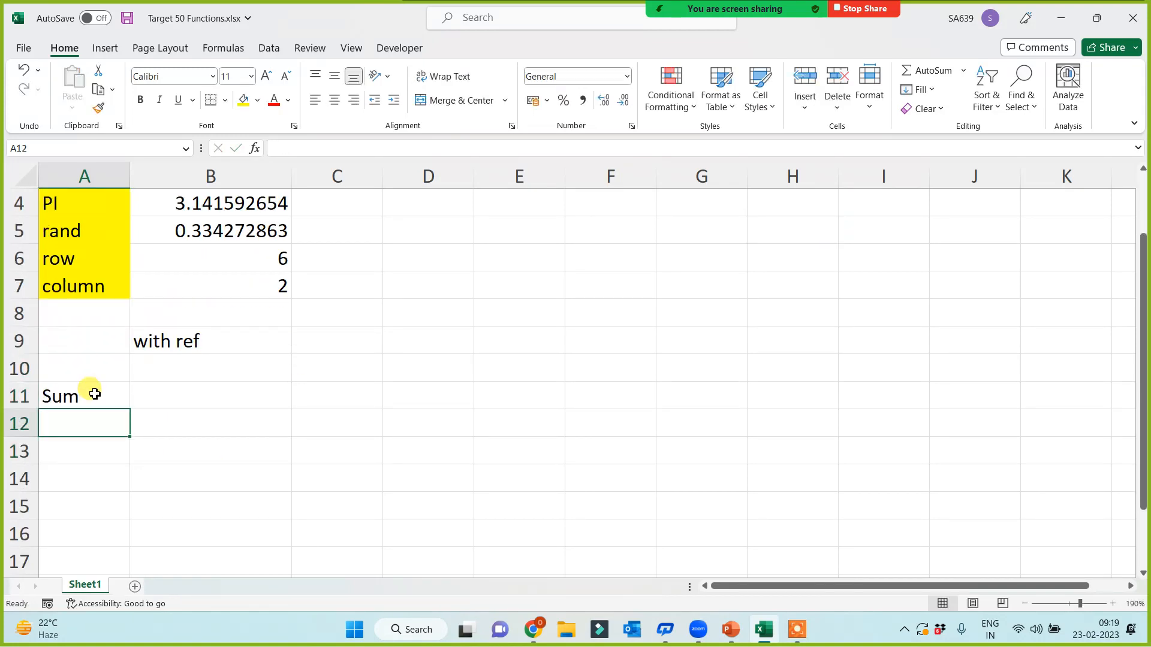
type("max")
key("Return")
type("m")
key("BackSpace")
key("BackSpace")
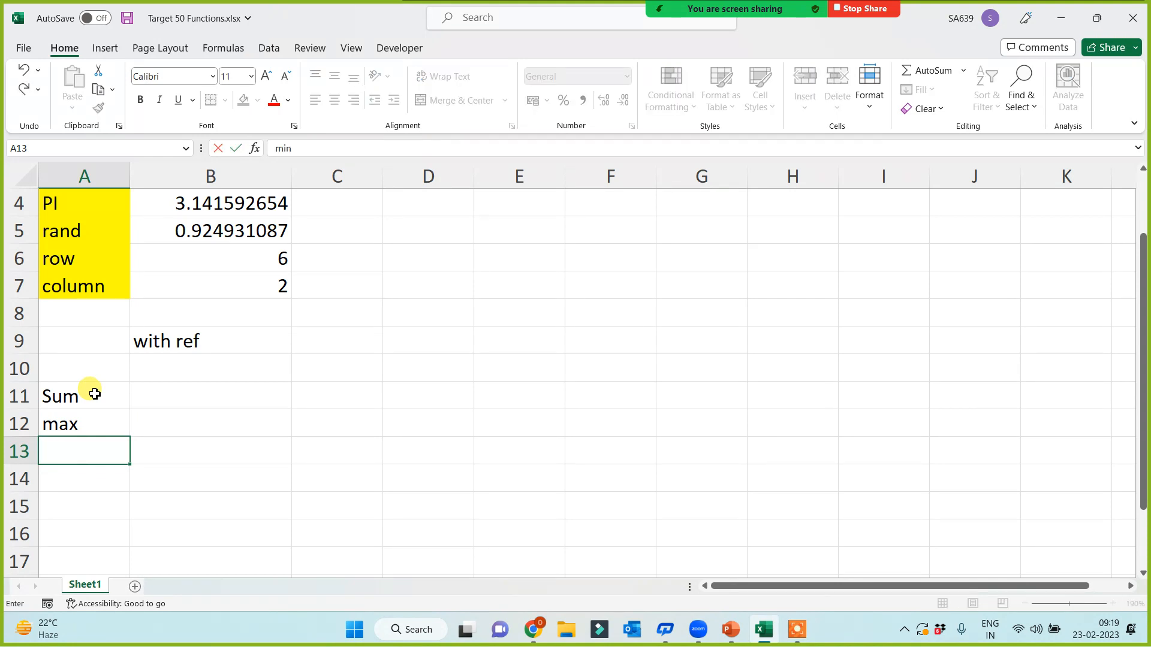
type("min")
key("Return")
type("average")
key("Return")
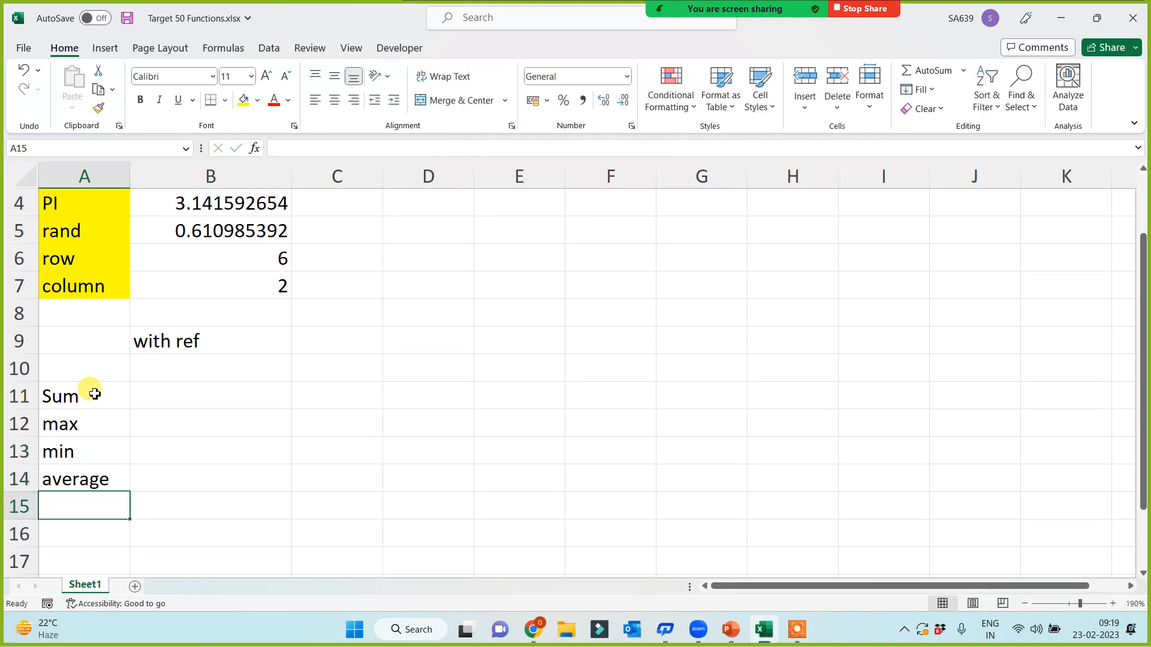
type("product")
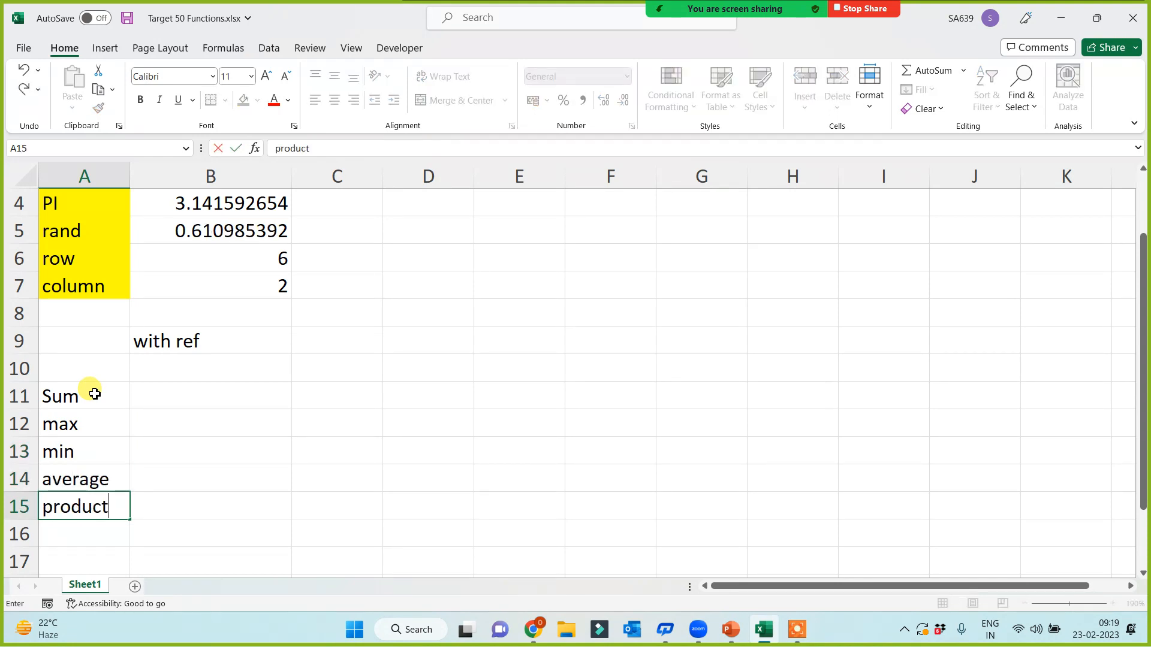
Step: Shade the labels in A11:A15 yellow
left_click_drag(94, 393, 97, 510)
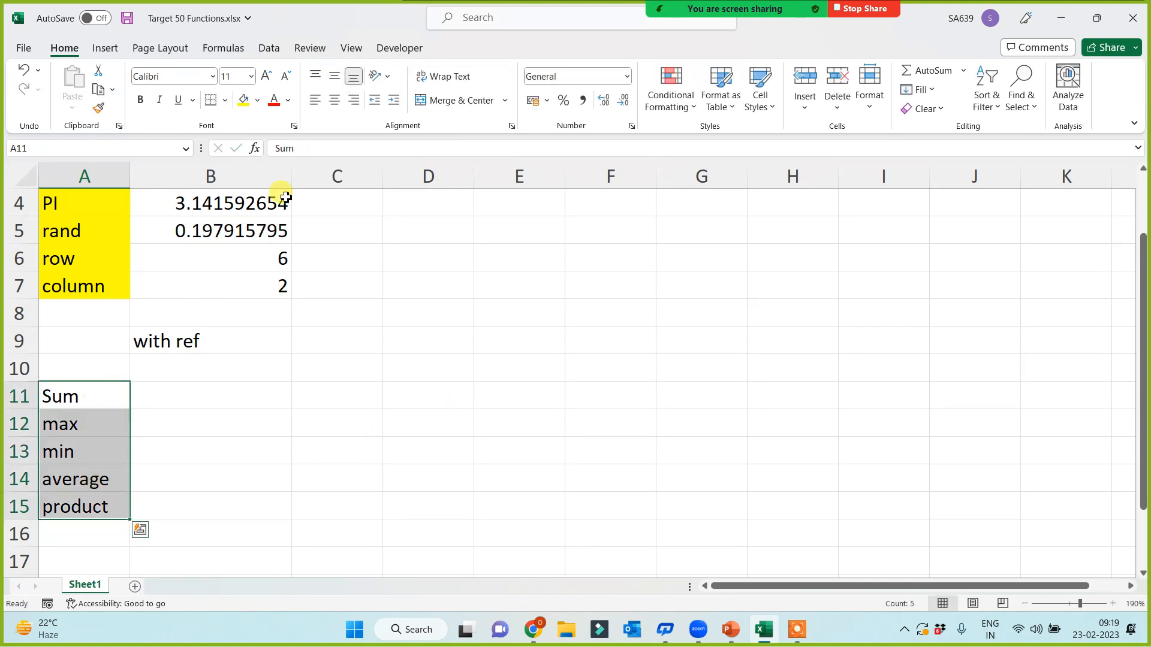
left_click(244, 99)
left_click(600, 363)
left_click(506, 363)
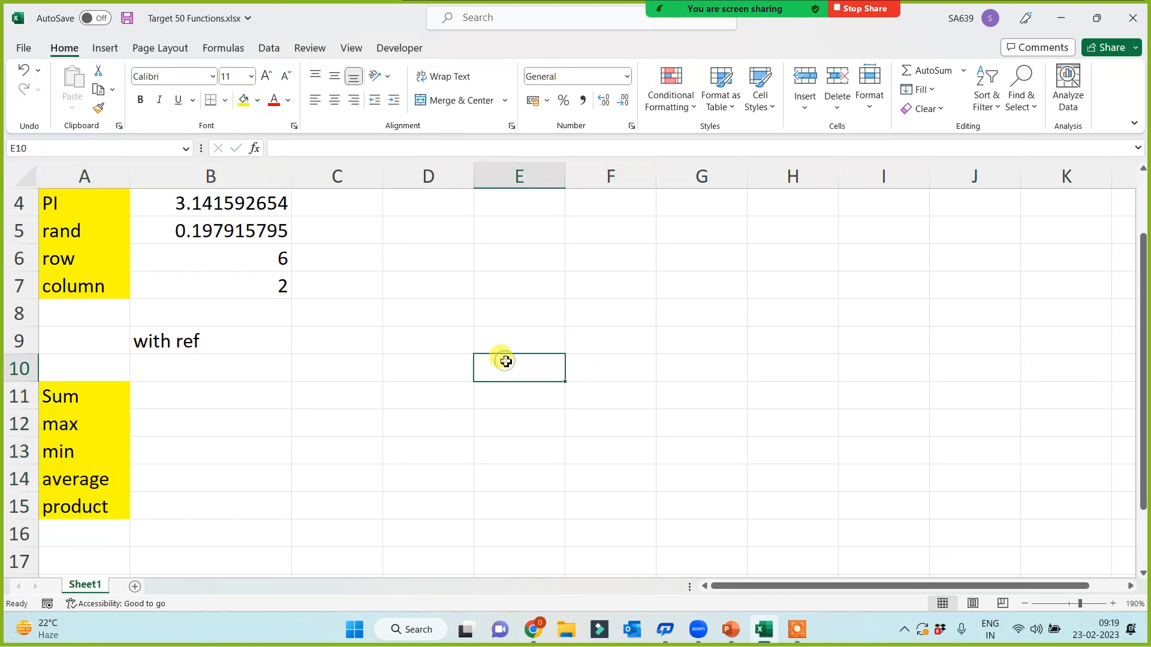
Step: Add 'name' and 'score' headers in E10:F10 and fill five names down E11:E15
type("name")
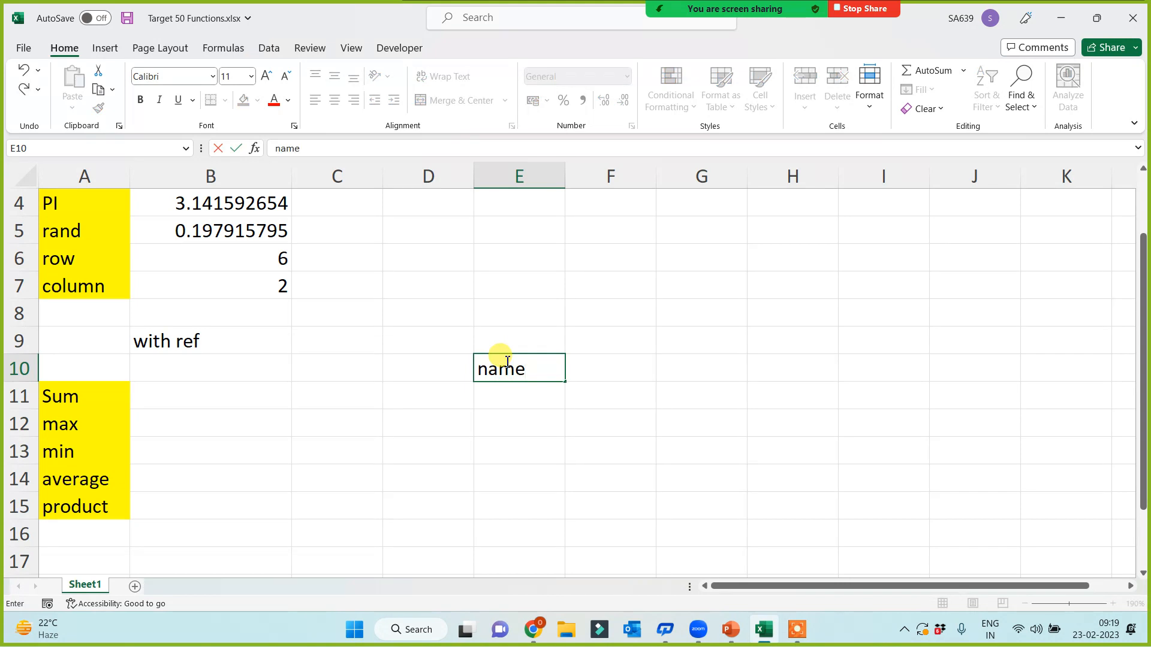
key("Tab")
type("score")
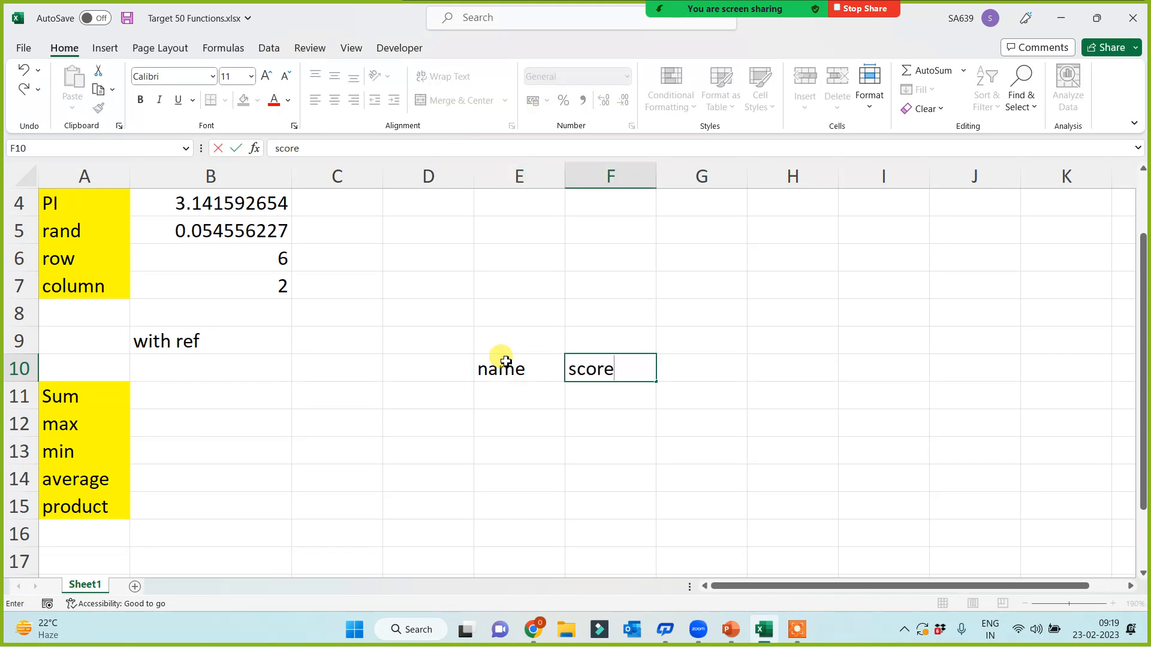
key("Return")
key("Left")
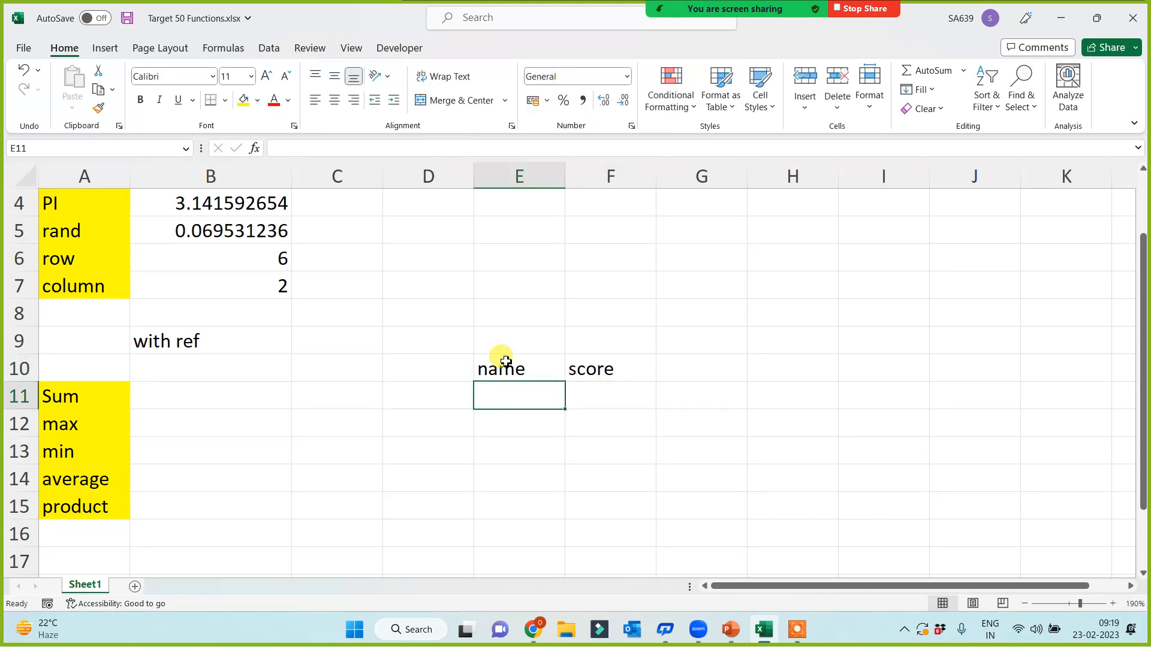
type("brajesh")
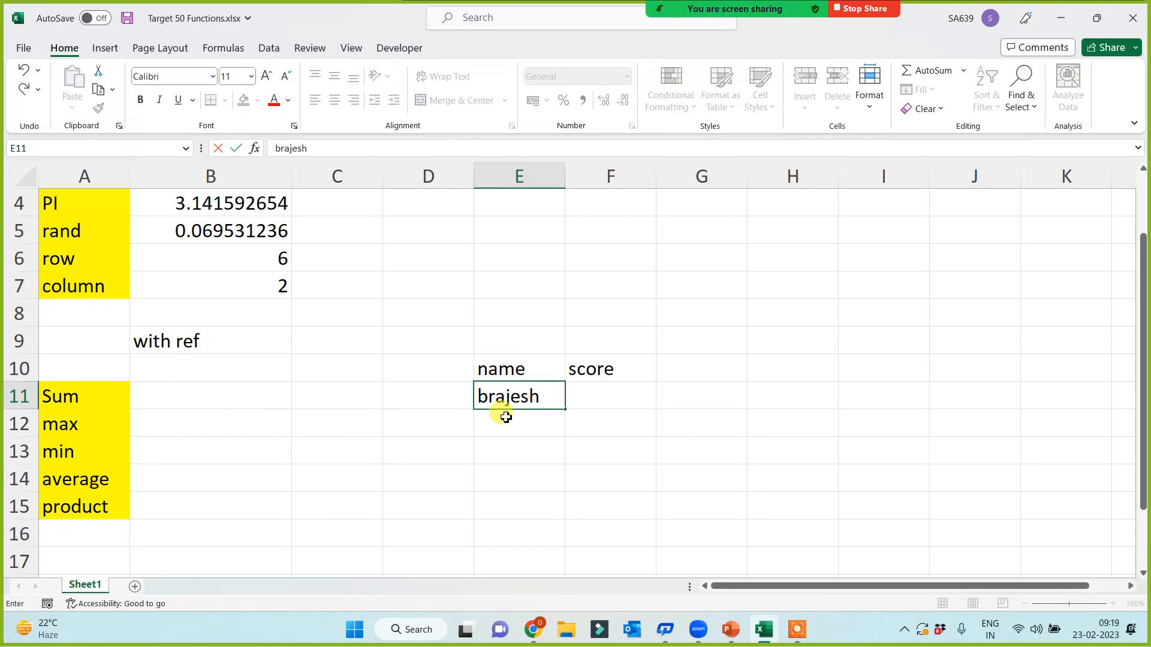
key("Return")
left_click(552, 398)
left_click_drag(565, 410, 559, 514)
Step: Enter the scores 95, 78, 36, 25 and 75 in F11:F15
left_click(595, 407)
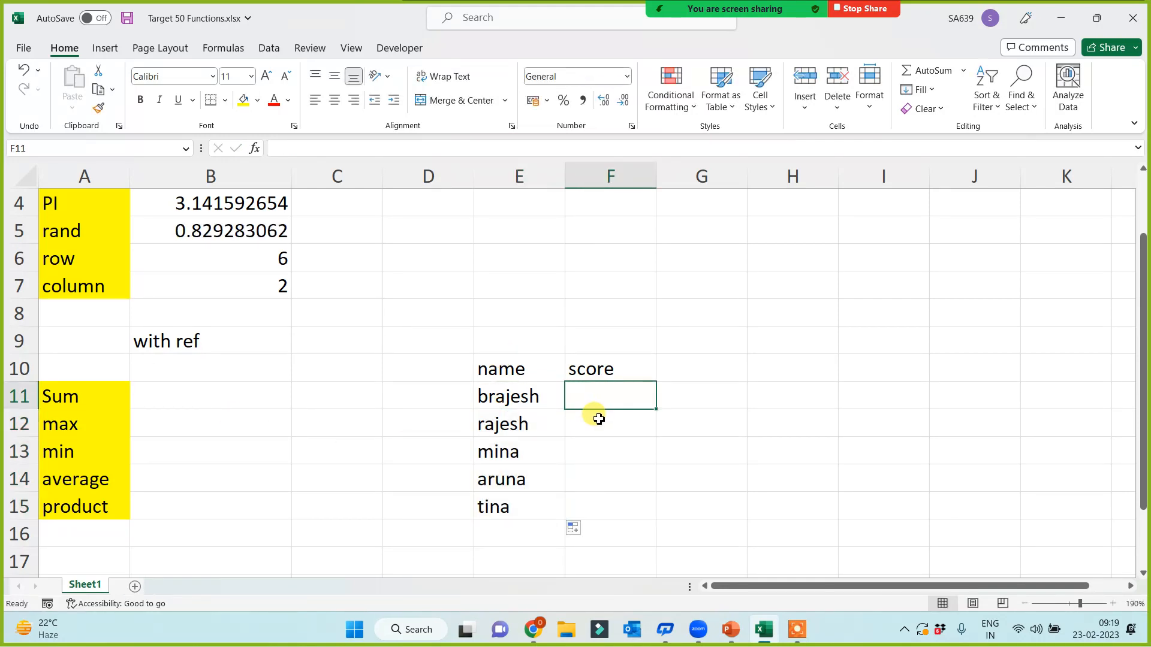
type("95")
key("Return")
type("78")
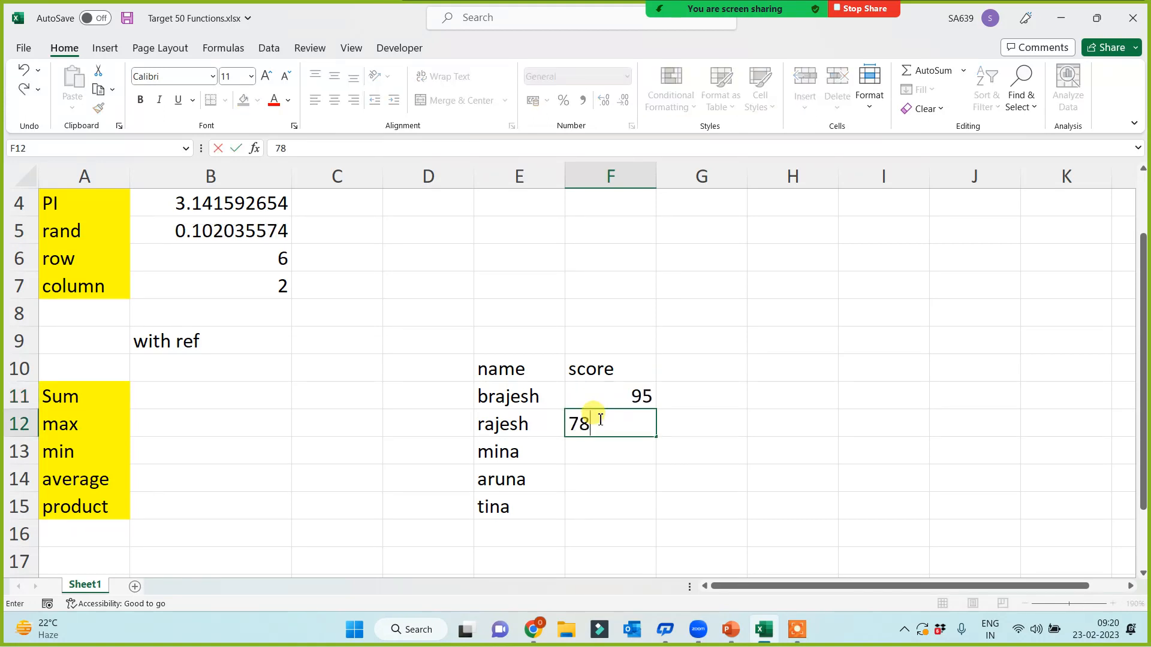
key("Return")
type("36")
key("Return")
type("25")
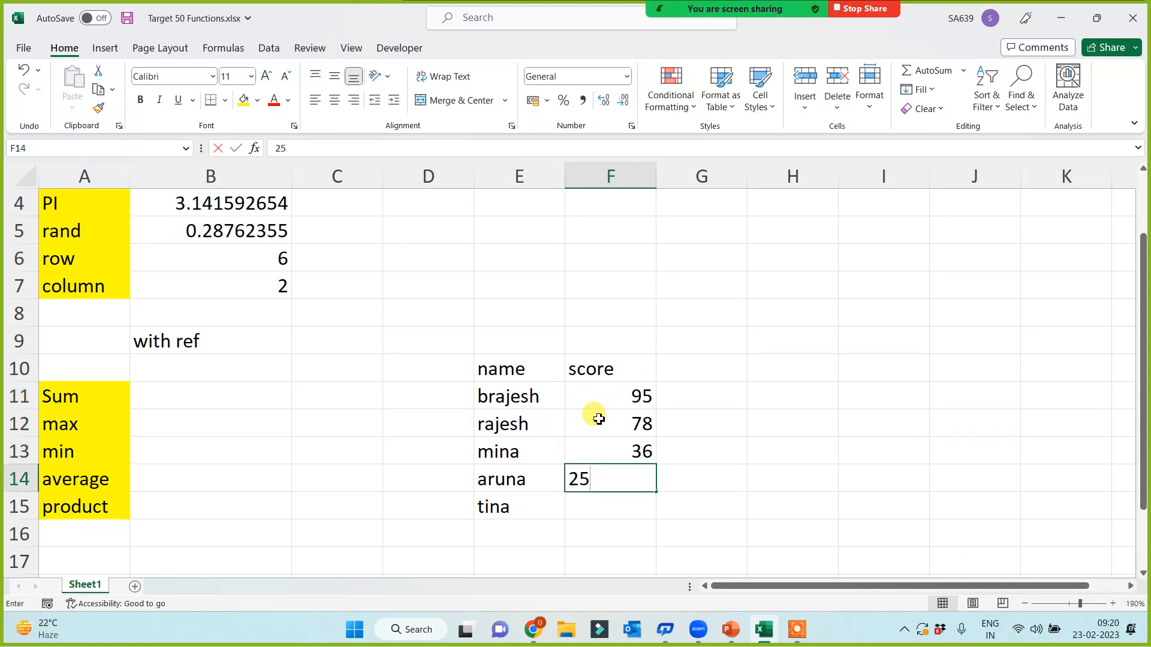
key("Return")
type("75")
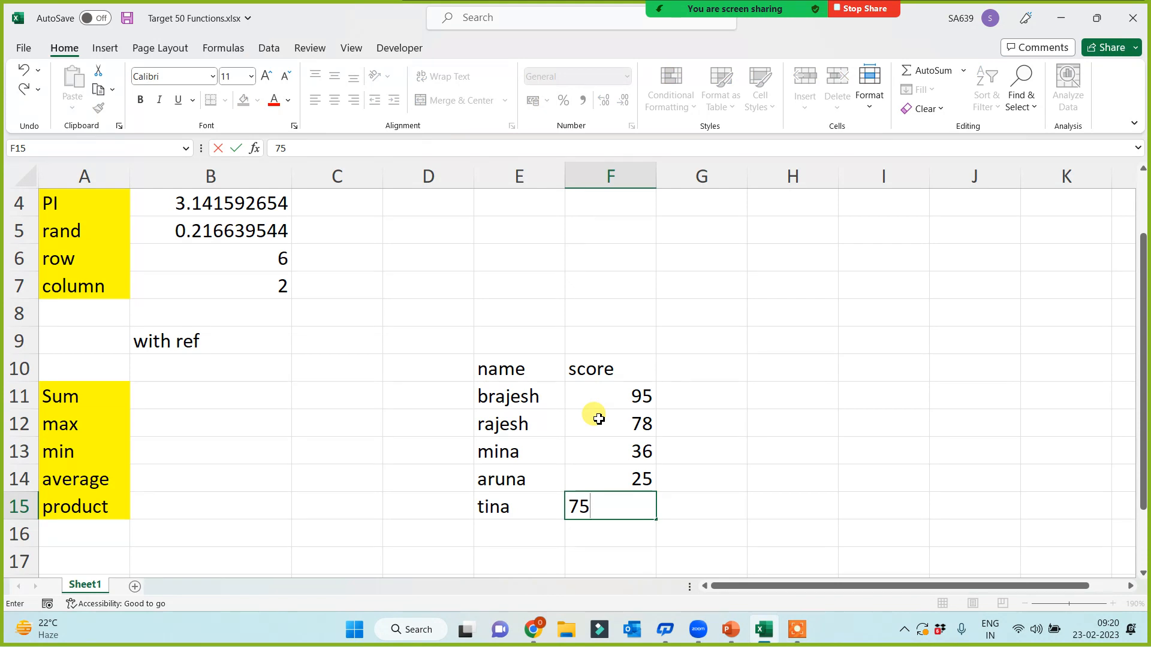
key("Return")
Step: Apply All Borders to the table E10:F15
left_click_drag(510, 371, 622, 514)
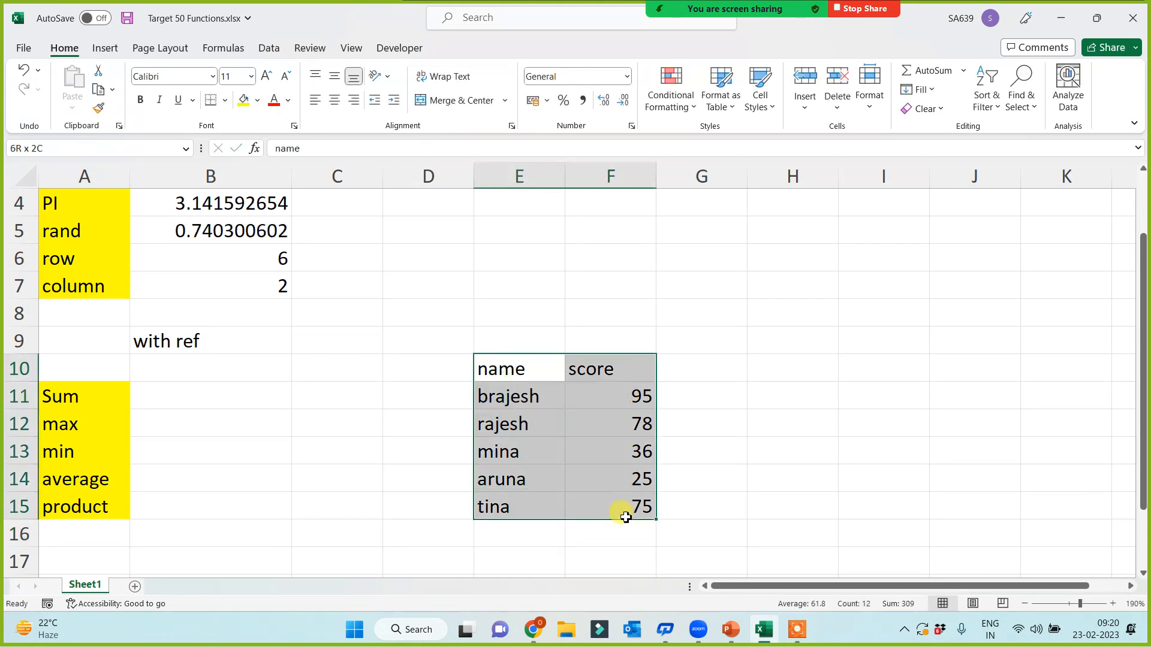
left_click(226, 100)
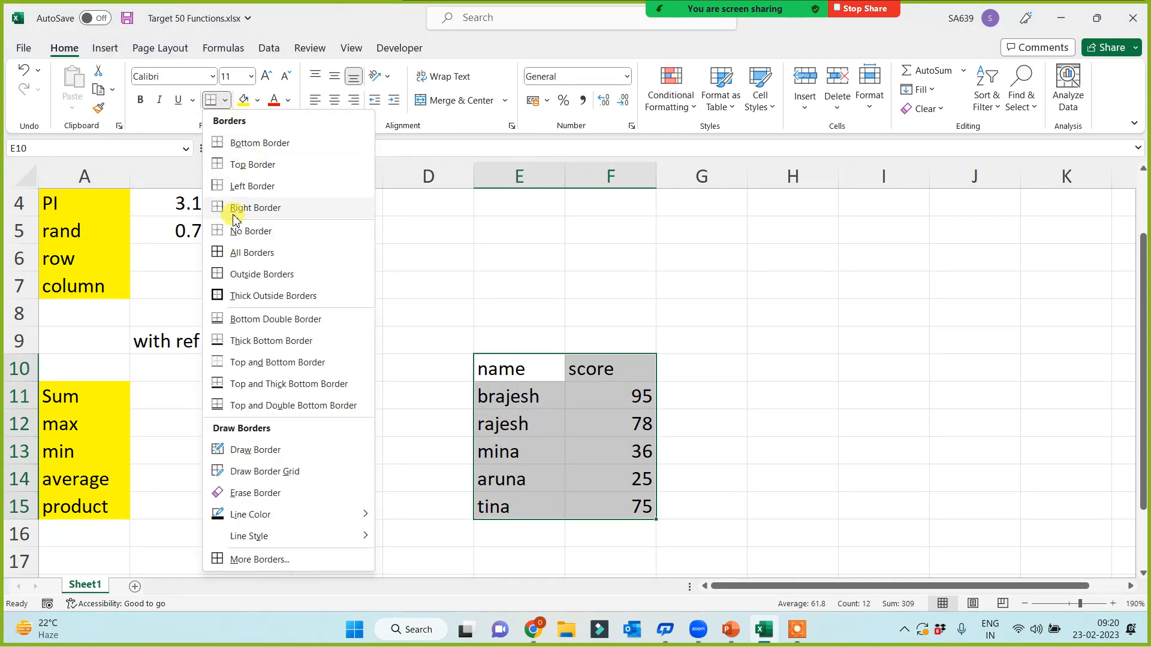
left_click(231, 252)
left_click(212, 407)
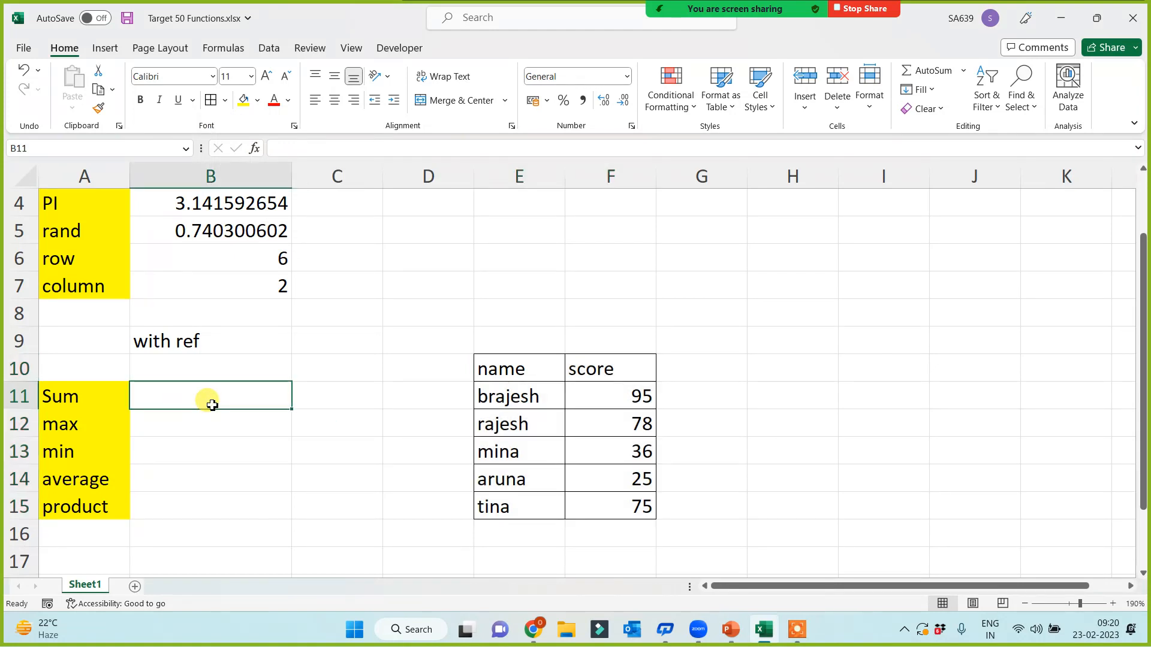
Step: Enter =SUM(E10:F15) in B11, giving 309
type("=sum(")
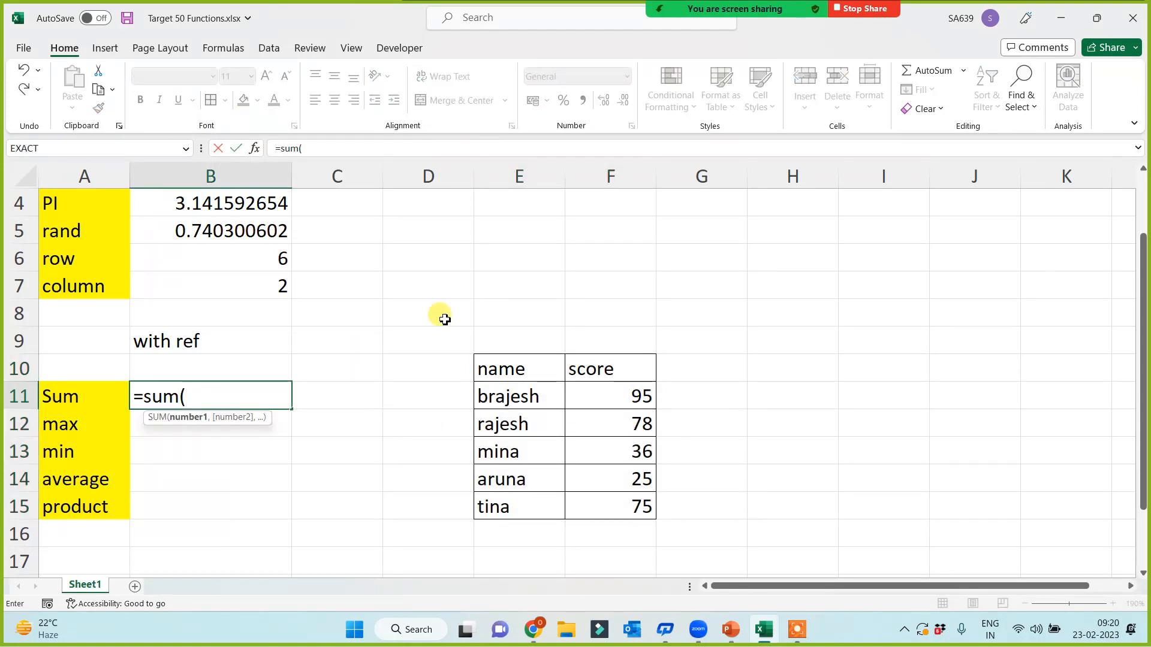
left_click_drag(507, 370, 618, 506)
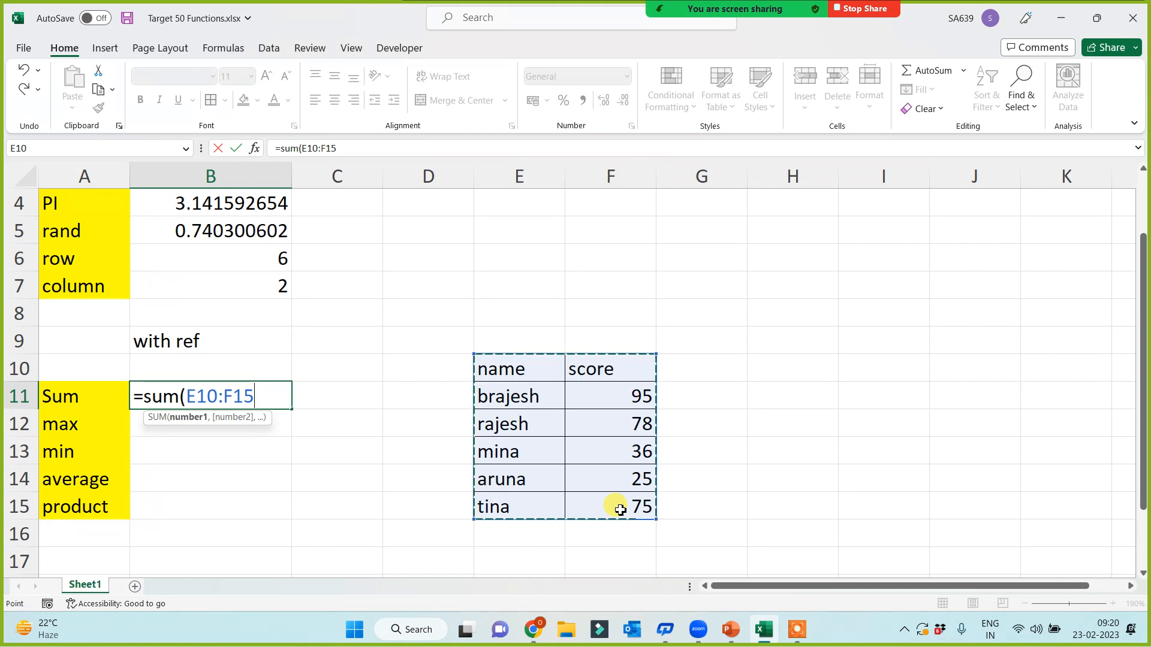
type(")")
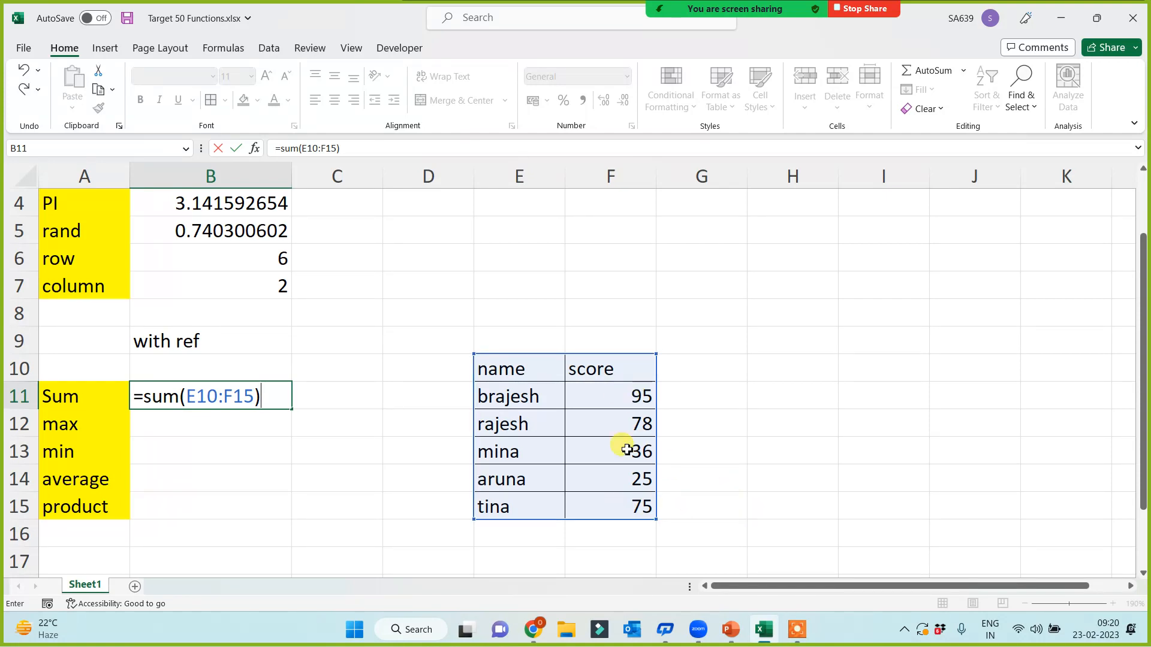
key("Return")
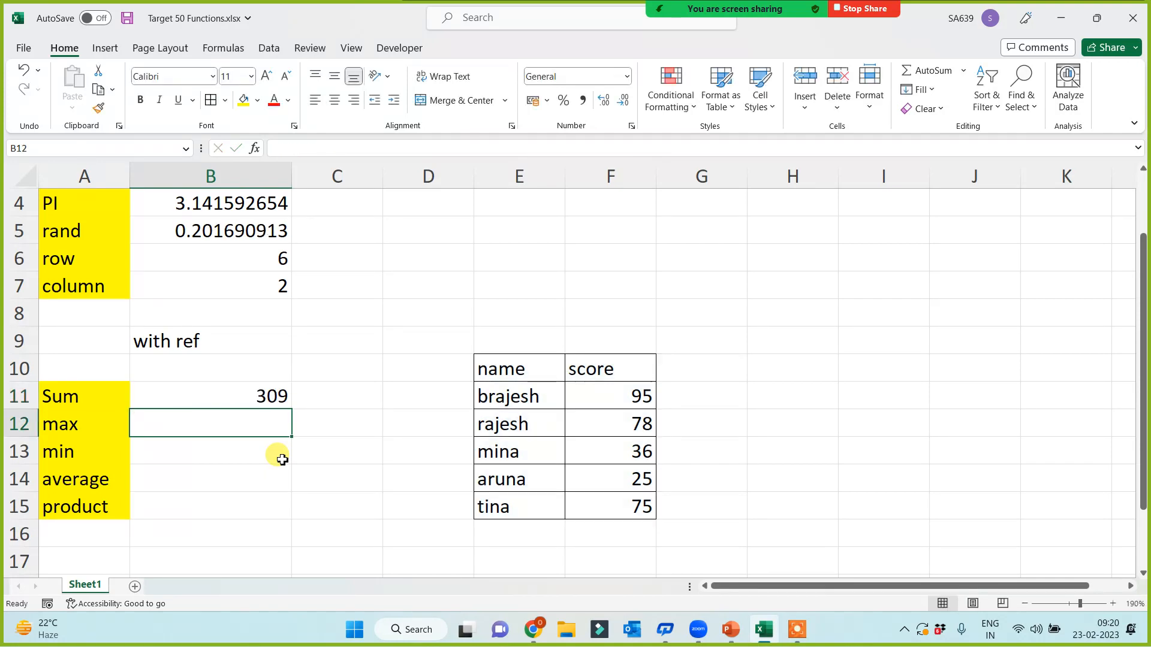
Step: Enter =MAX(E10:F15) and =MIN(E10:F15) in B12:B13, showing 95 and 25
type("=max")
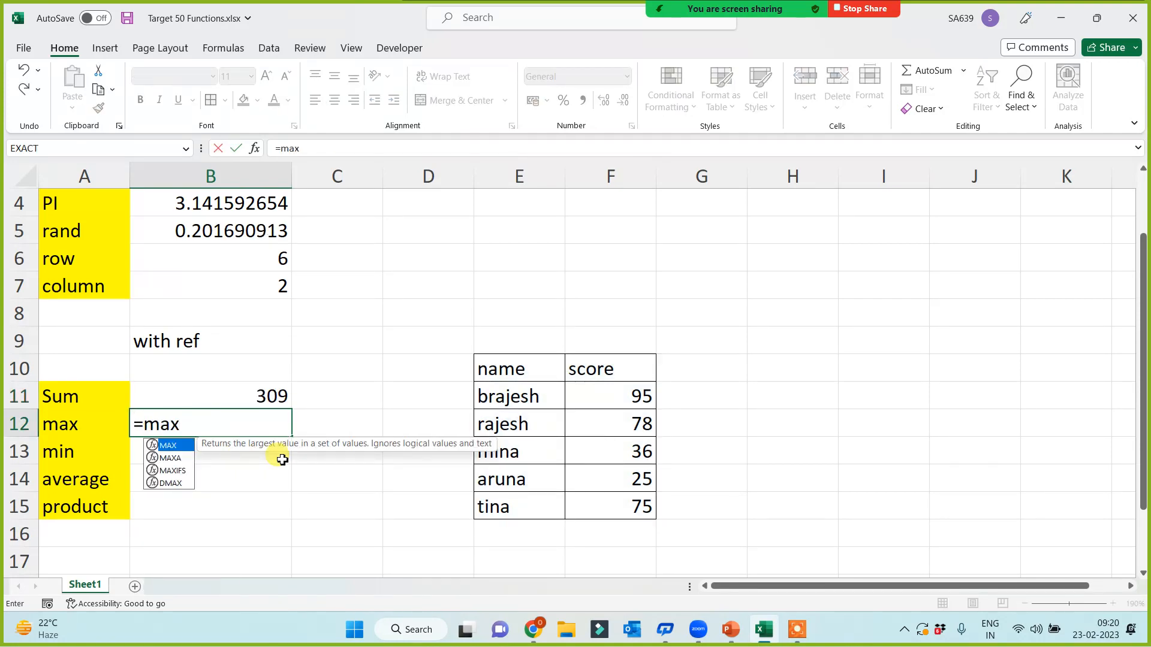
type("(")
left_click_drag(504, 379, 601, 510)
type(")")
key("Return")
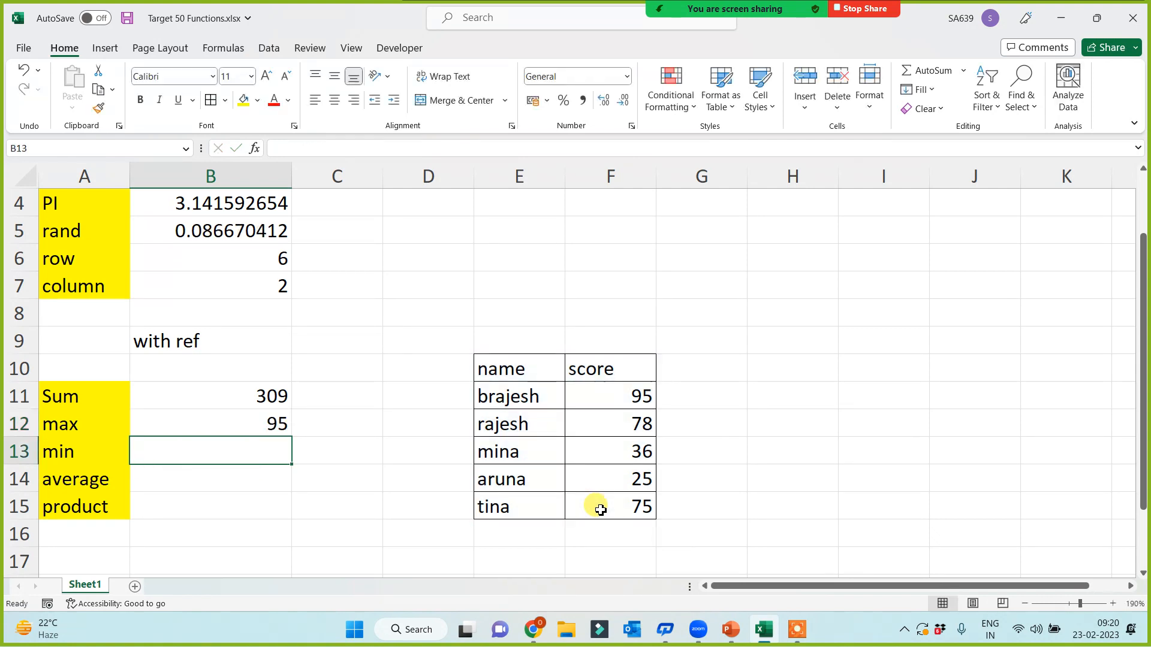
type("=min(")
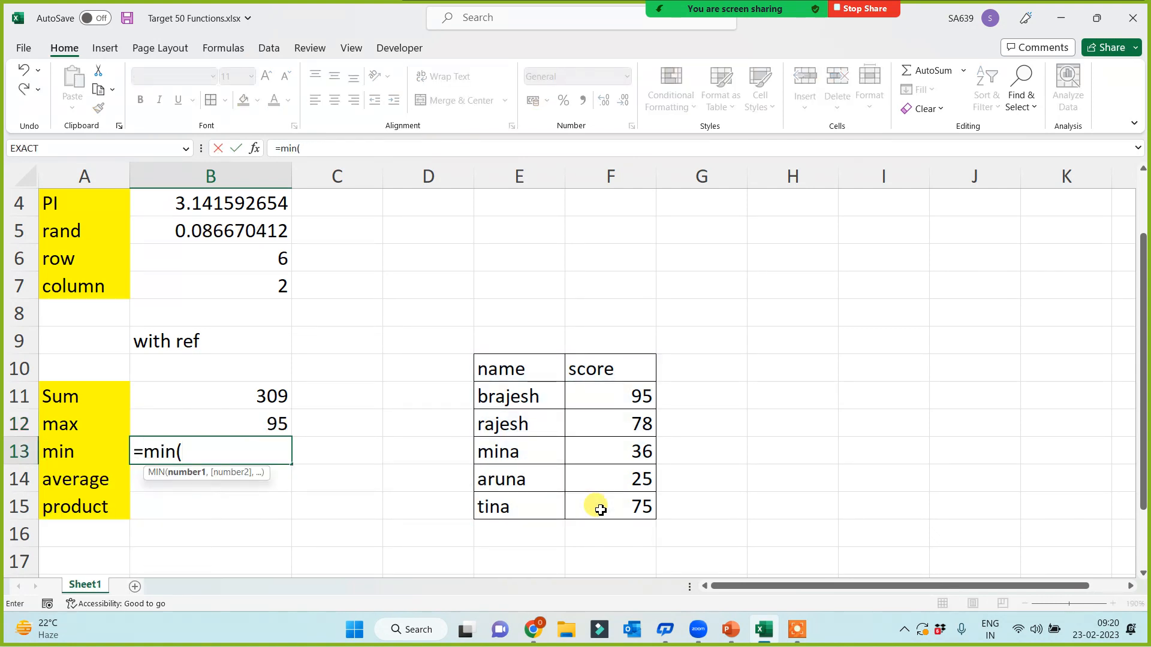
left_click_drag(524, 366, 588, 507)
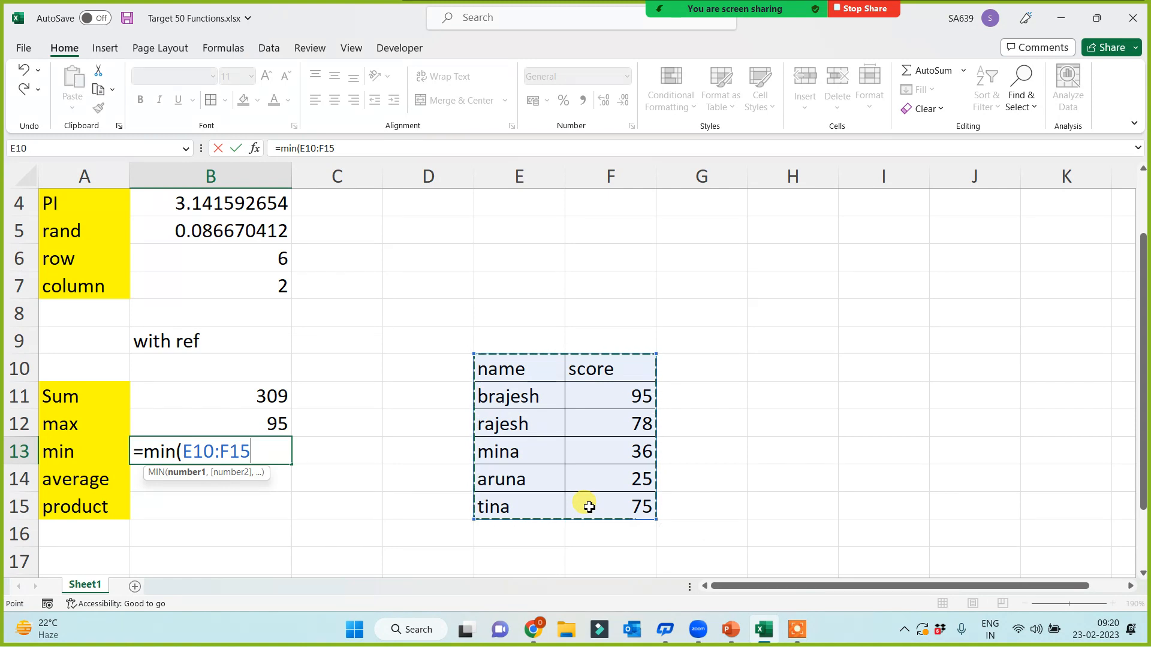
type(")")
key("Return")
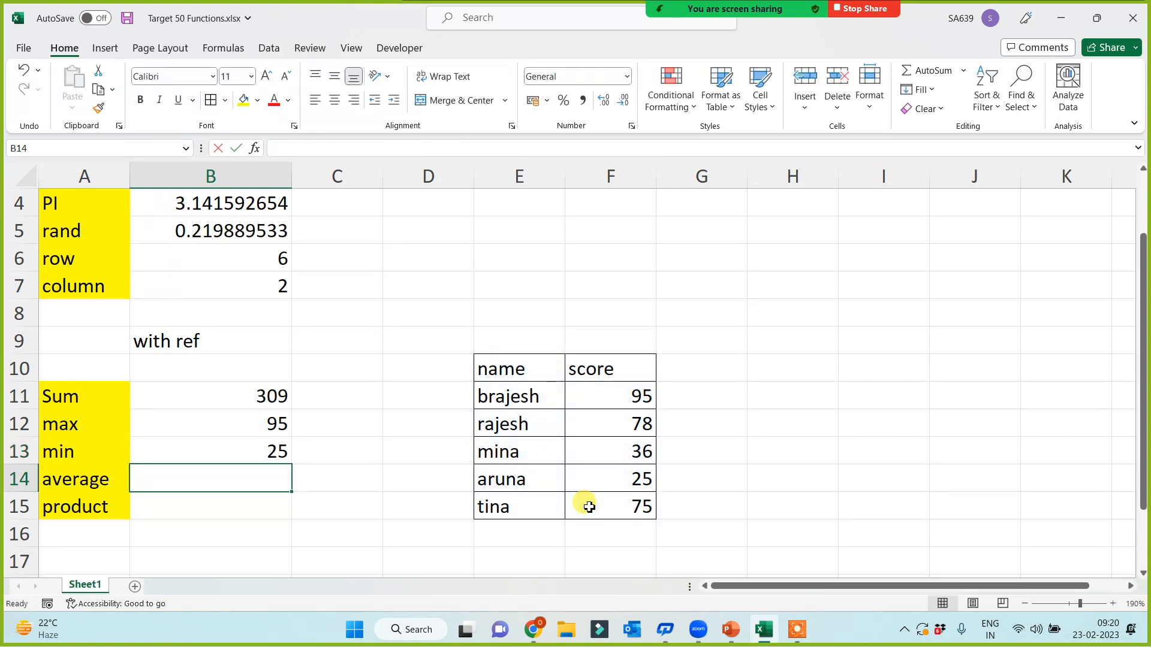
Step: Enter AVERAGE and PRODUCT formulas over E10:F15 in B14:B15, showing 61.8 and 500175000
type("=average")
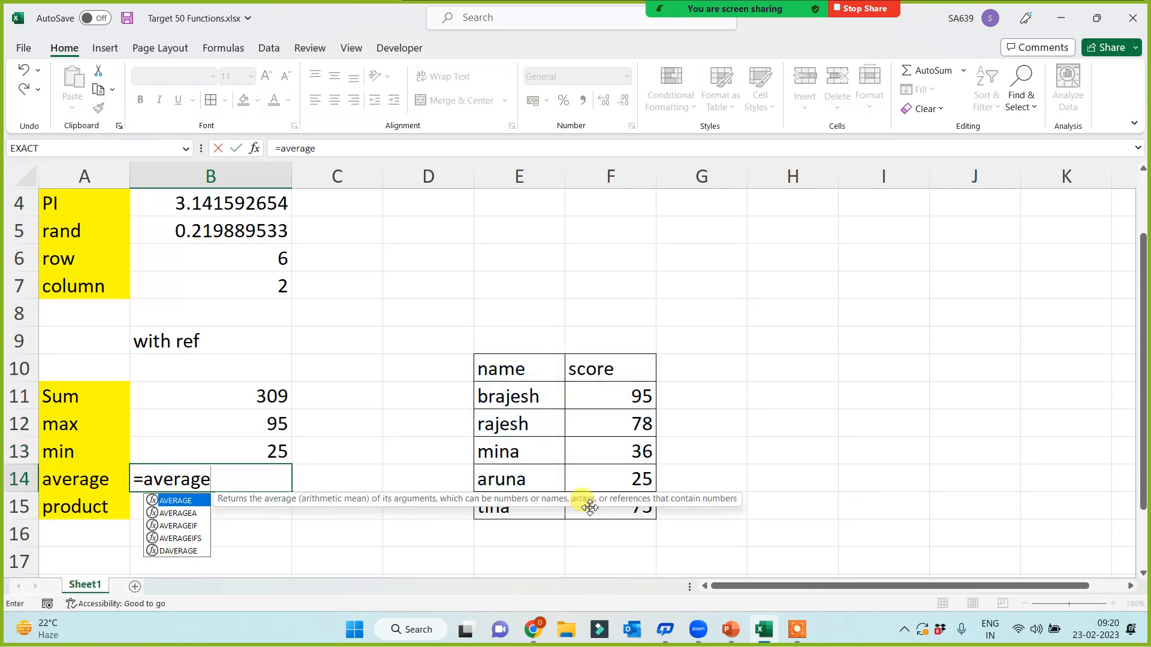
type("(")
left_click_drag(502, 366, 609, 511)
type(")")
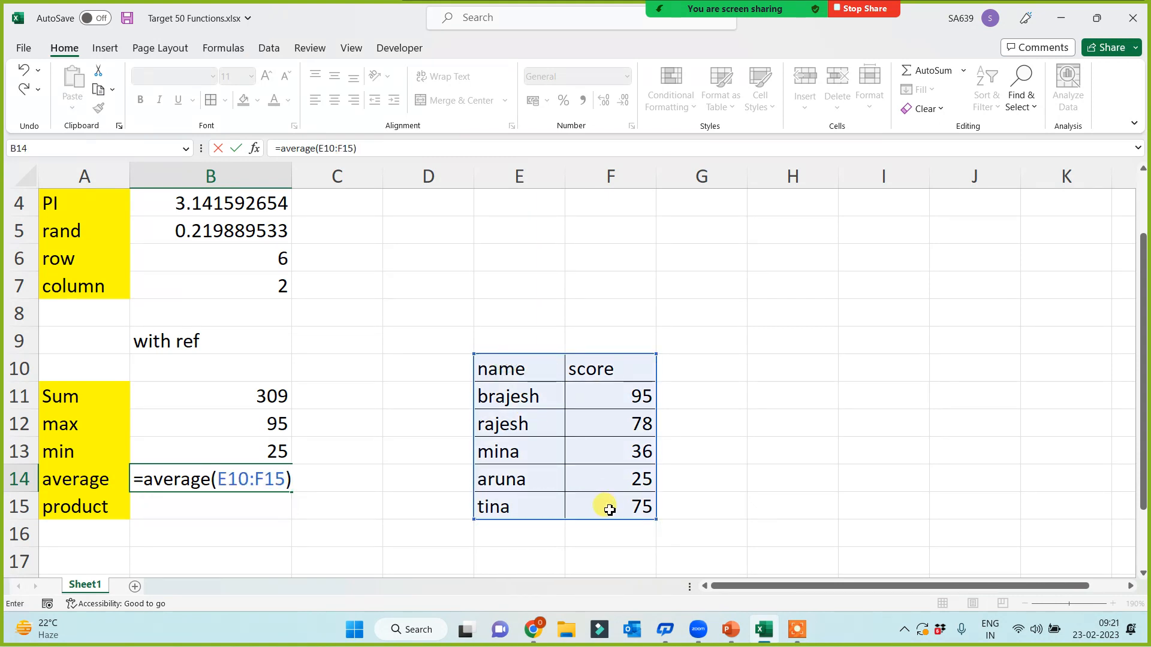
key("Return")
type("=")
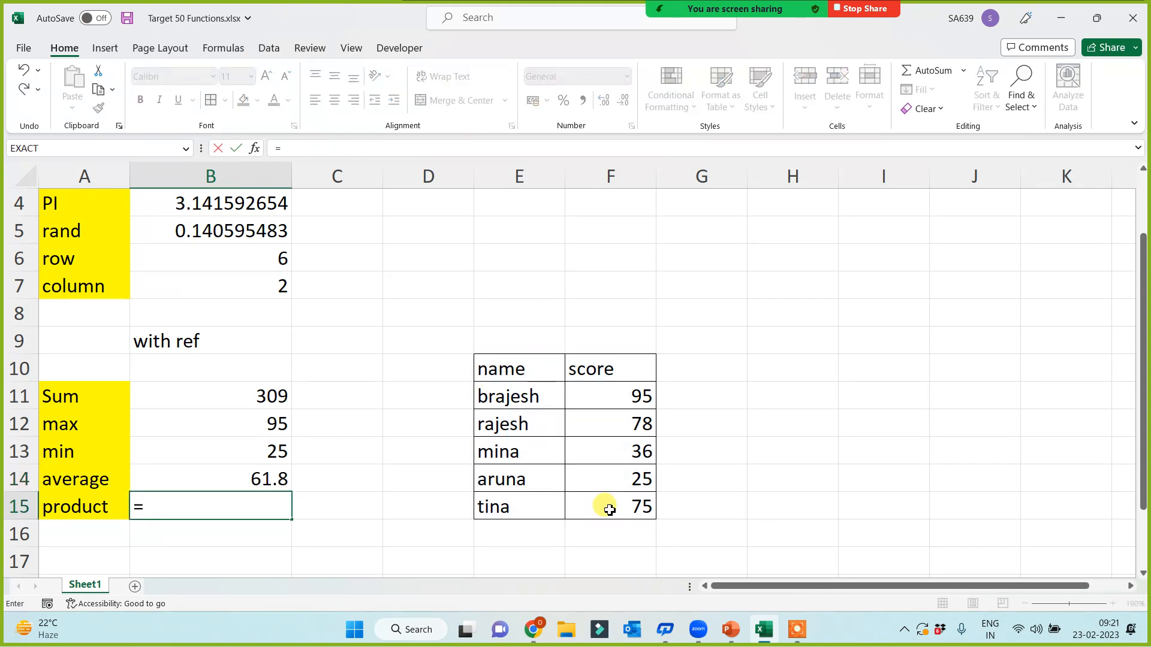
type("produ")
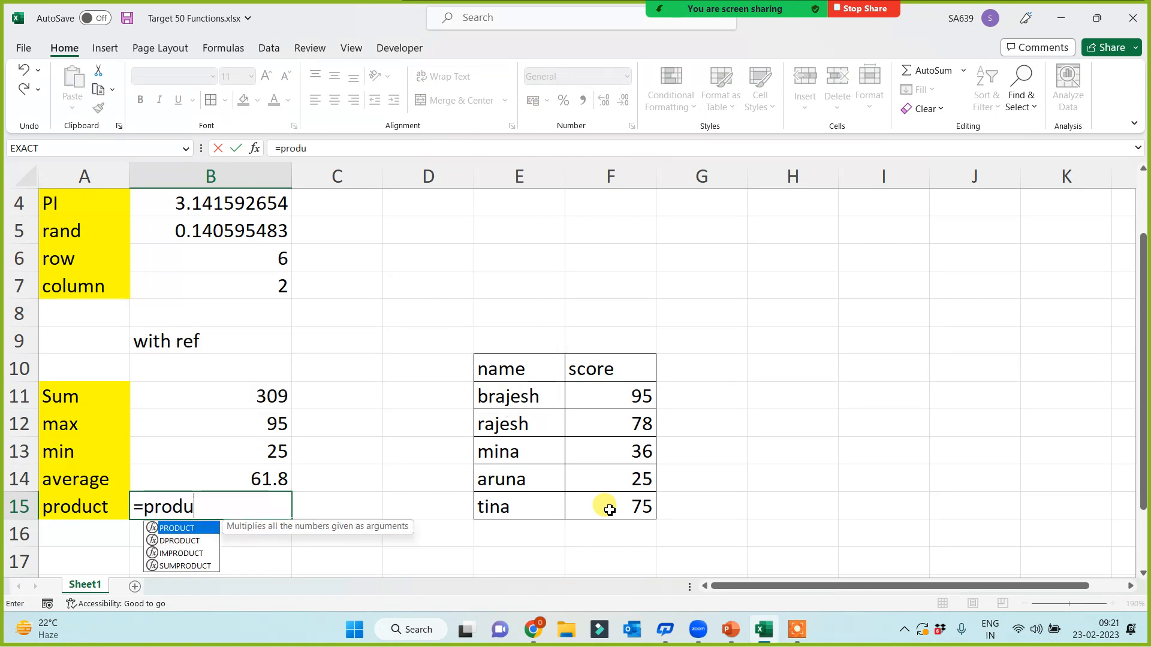
key("Tab")
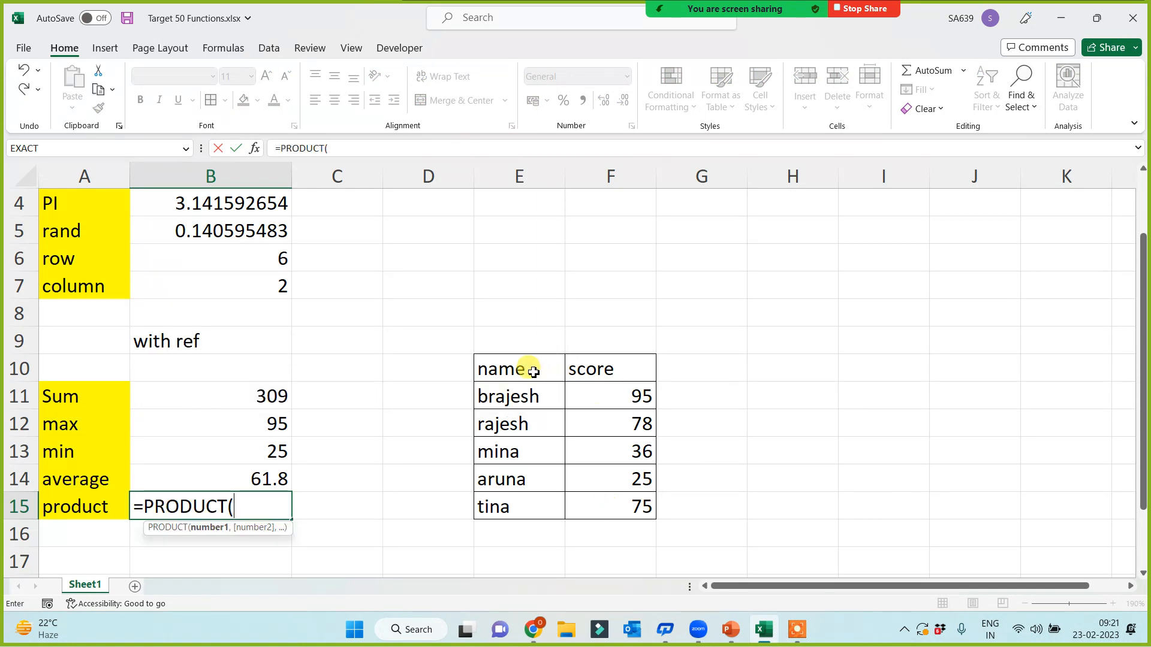
left_click_drag(527, 372, 621, 516)
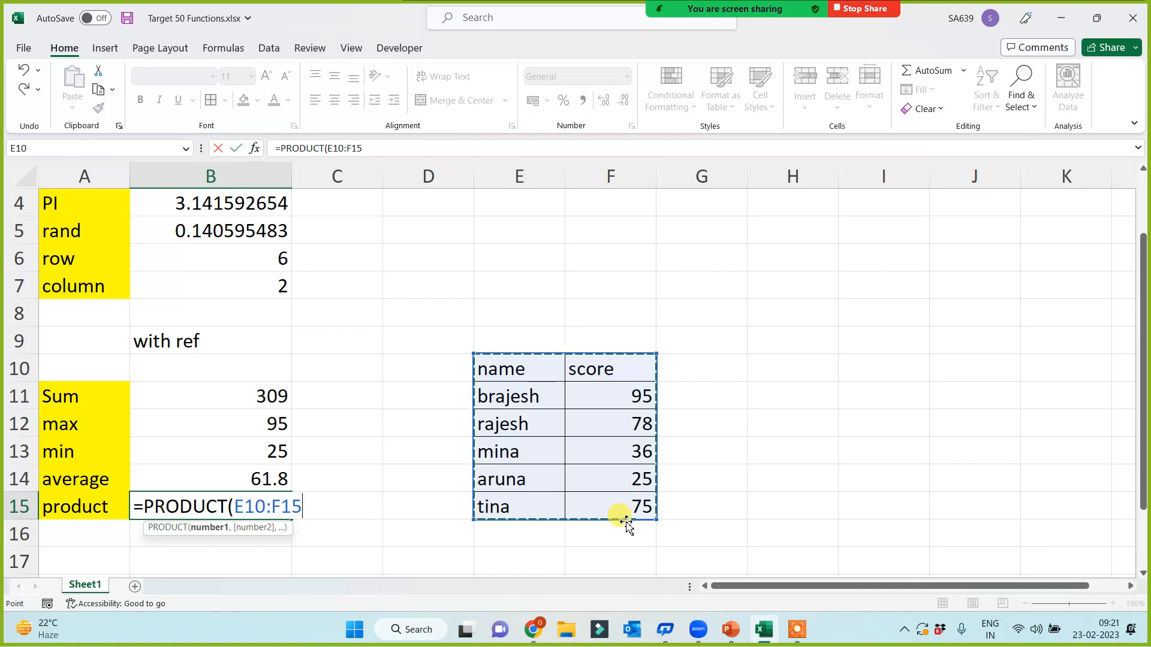
type(")")
key("Return")
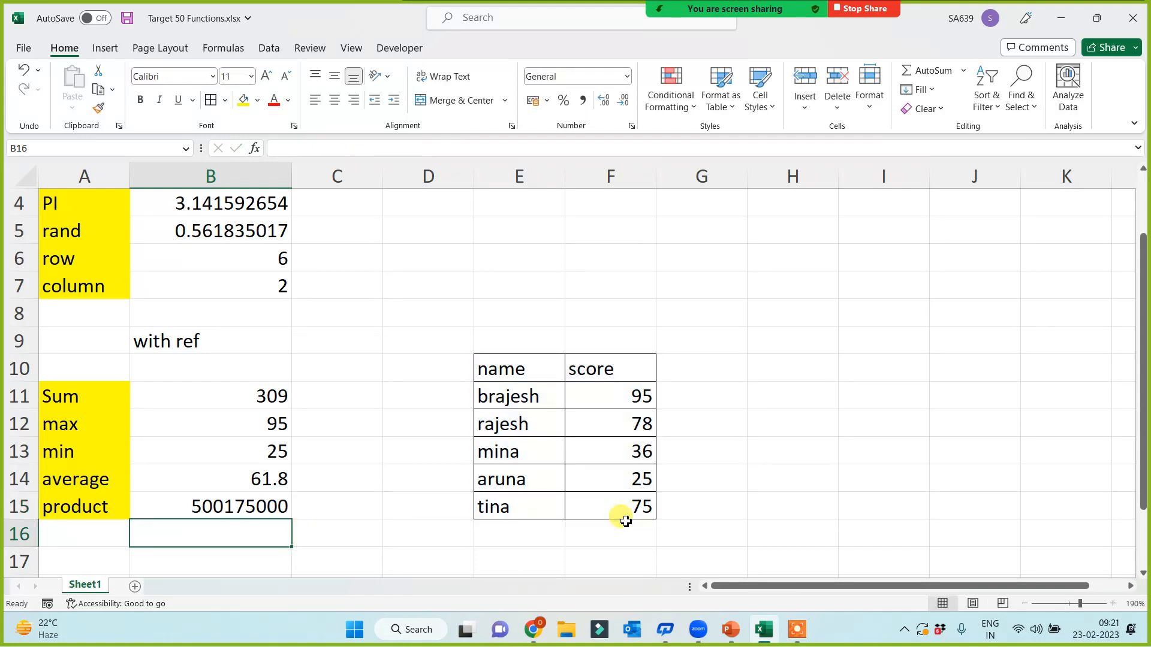
Step: Copy the name and score table from E10:F15 to E18:F23
scroll(432, 452, "down", 1)
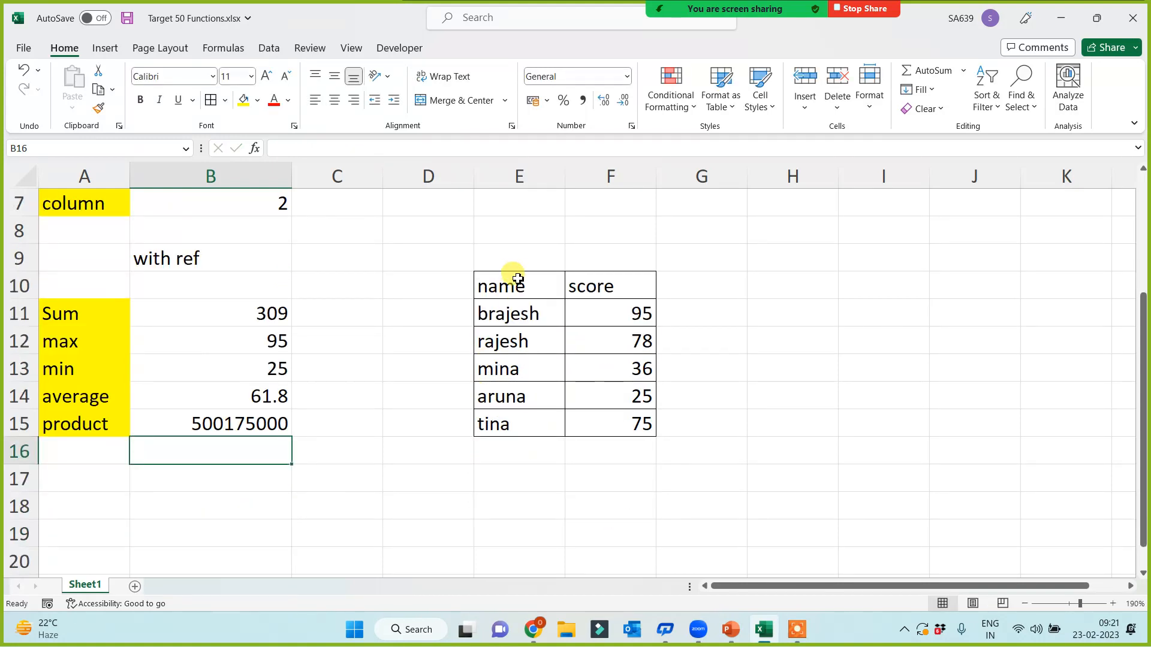
left_click_drag(516, 278, 588, 413)
key("ctrl+c")
scroll(570, 474, "down", 2)
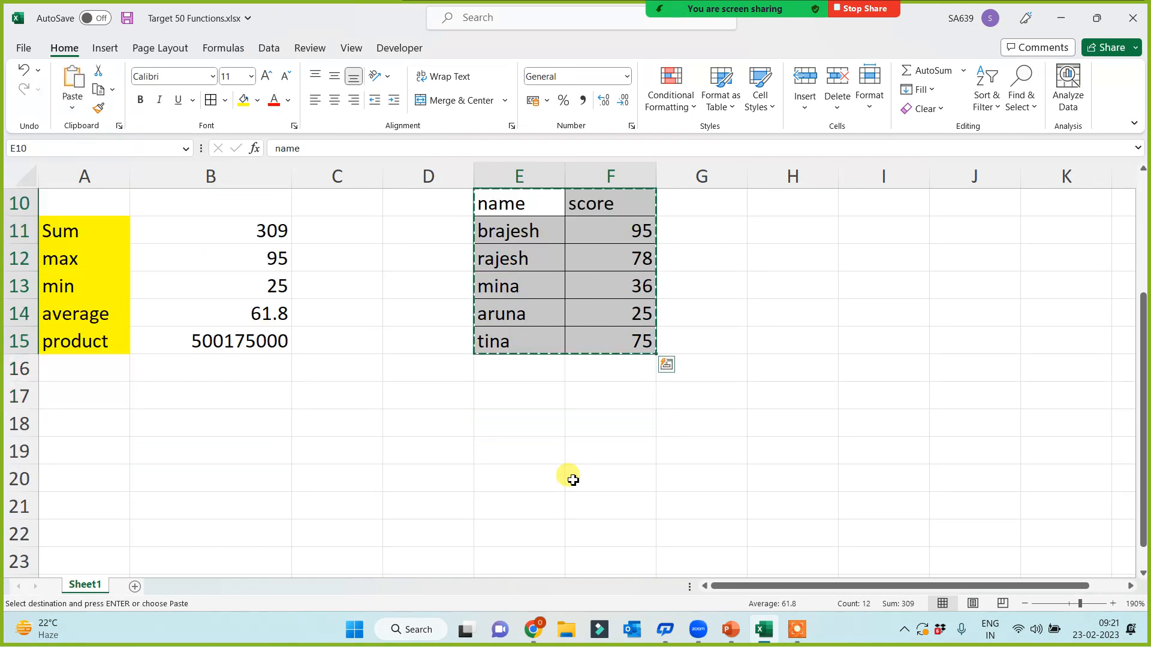
left_click(520, 351)
key("ctrl+v")
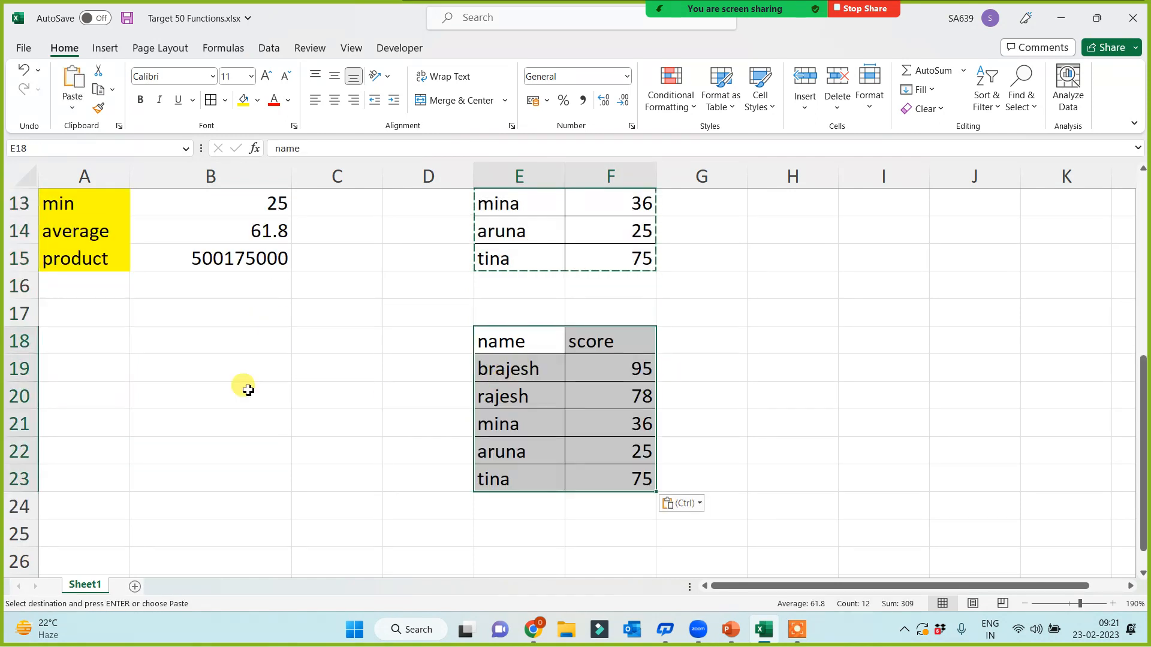
Step: Enter the labels count, counta, countblank, rows and columns in A19:A23
left_click(82, 361)
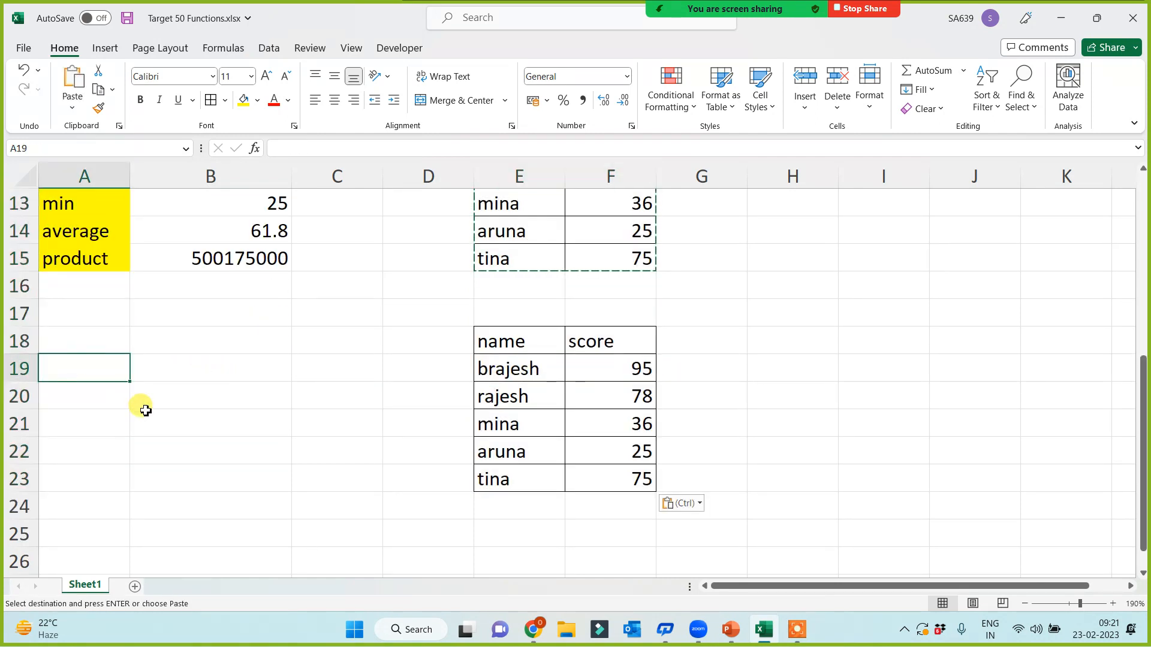
type("count")
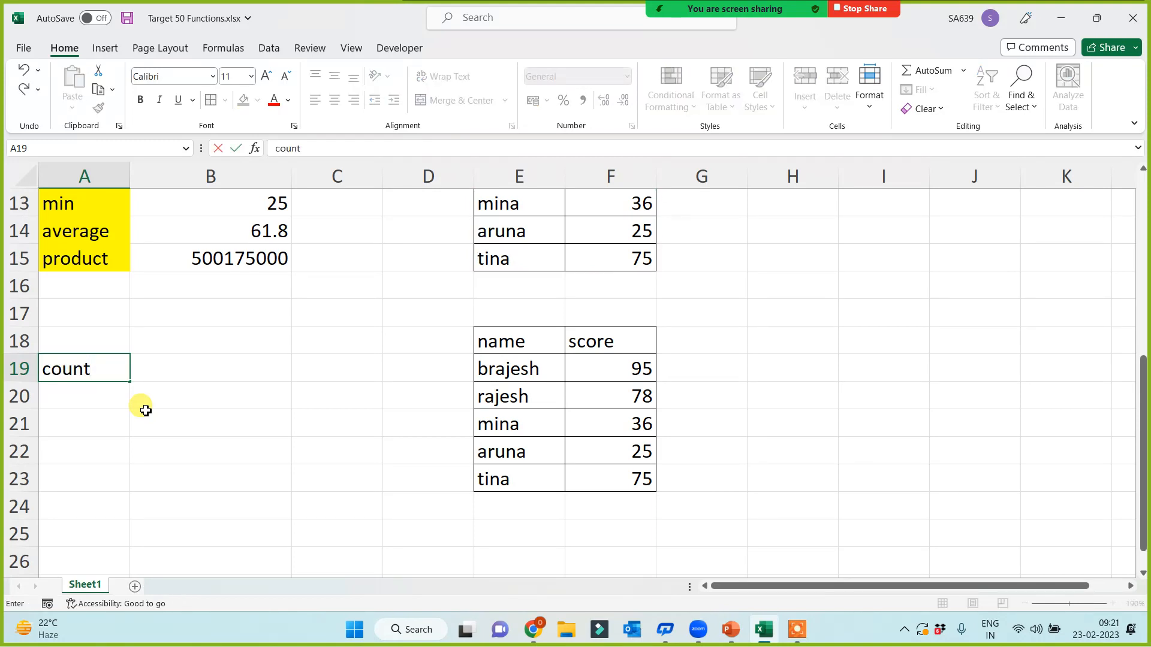
key("Return")
type("counta")
key("Return")
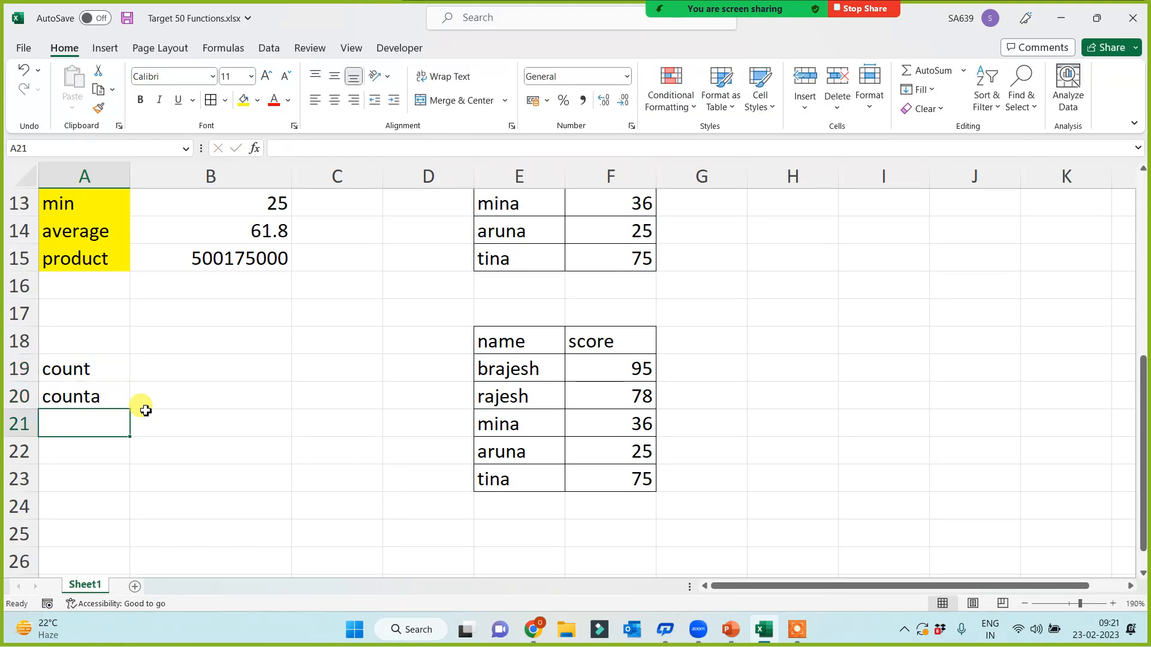
type("countblank")
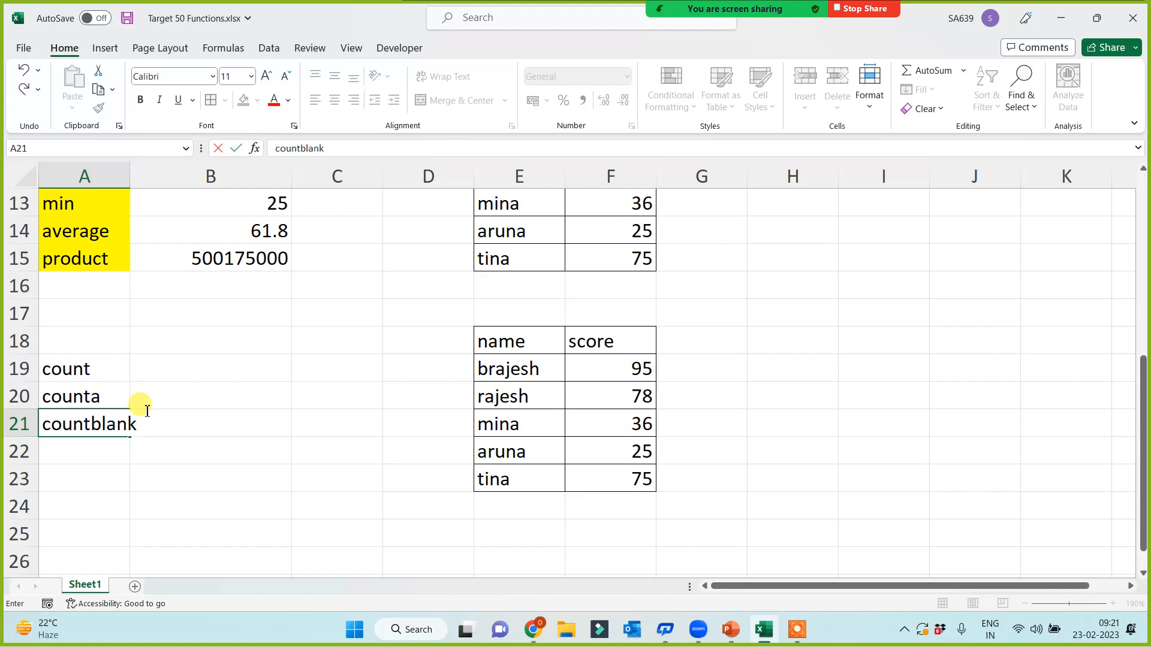
key("Return")
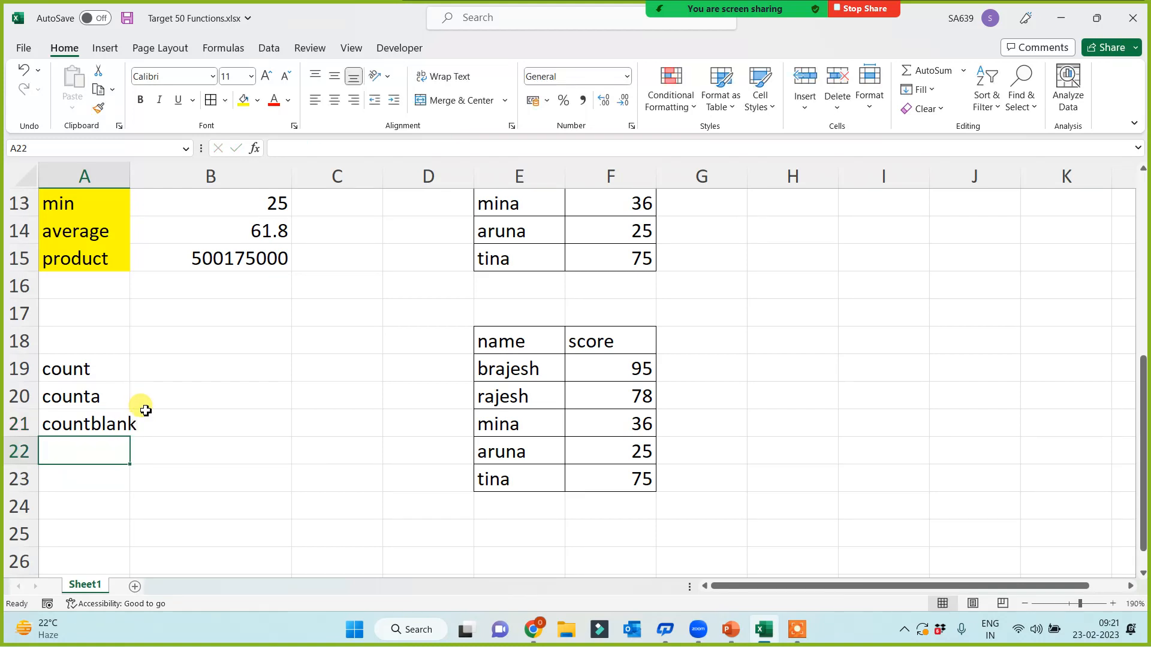
type("rows")
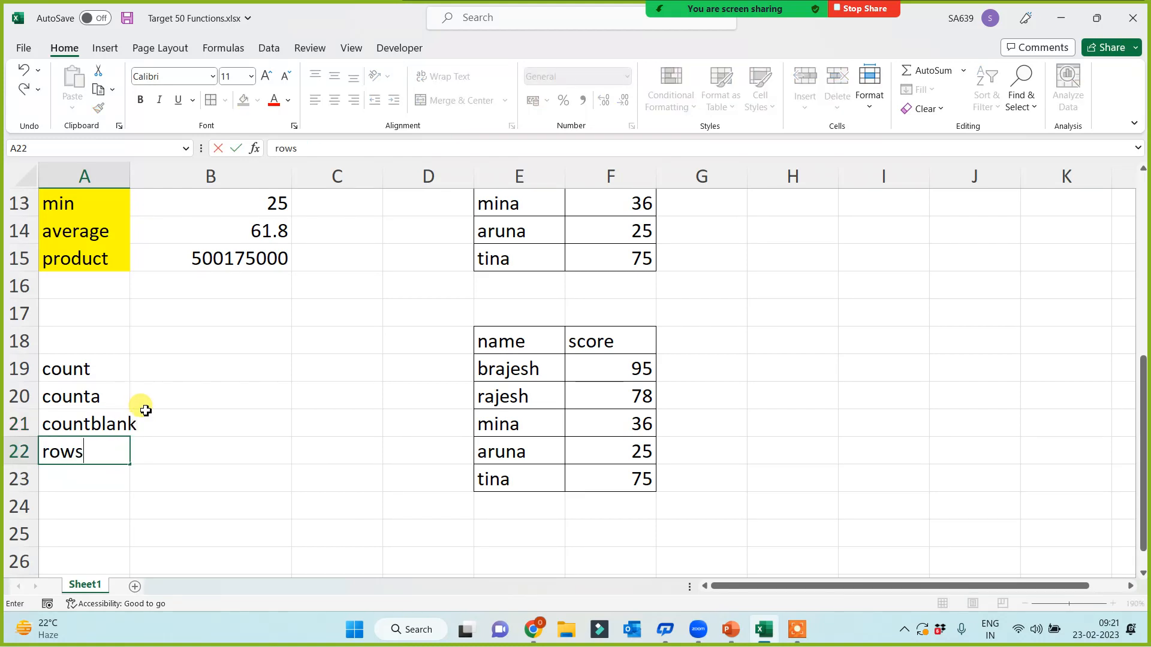
key("Return")
type("columns")
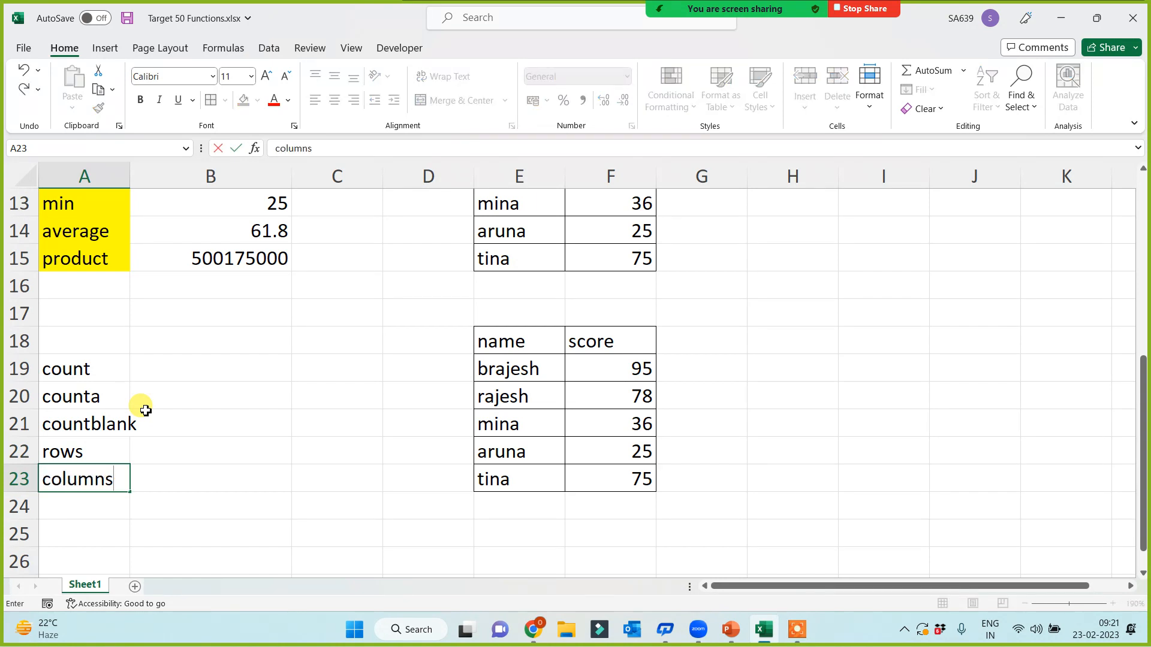
key("Return")
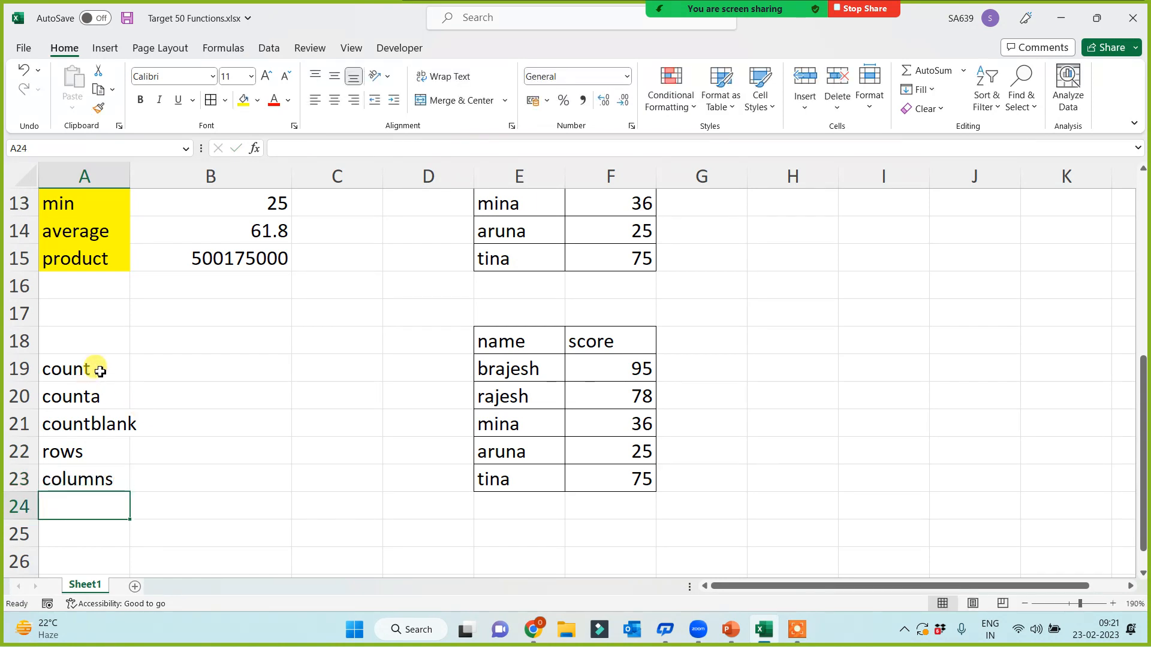
Step: Make A19:A23 bold with a yellow fill and widen column A to fit countblank
left_click_drag(94, 368, 97, 483)
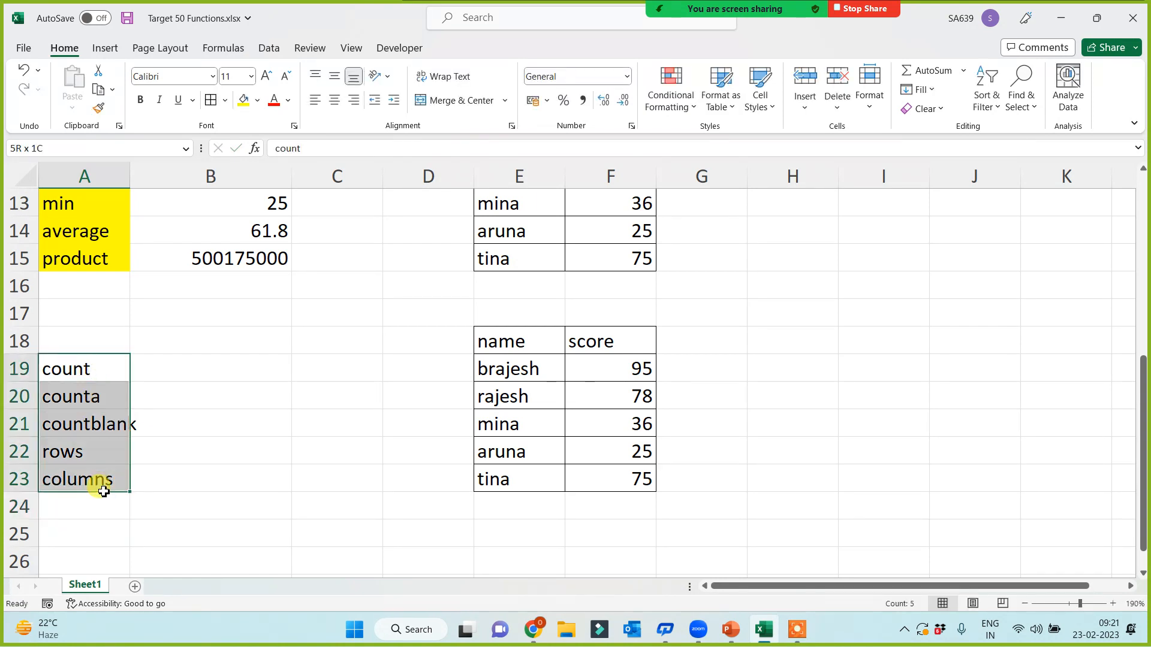
left_click(257, 101)
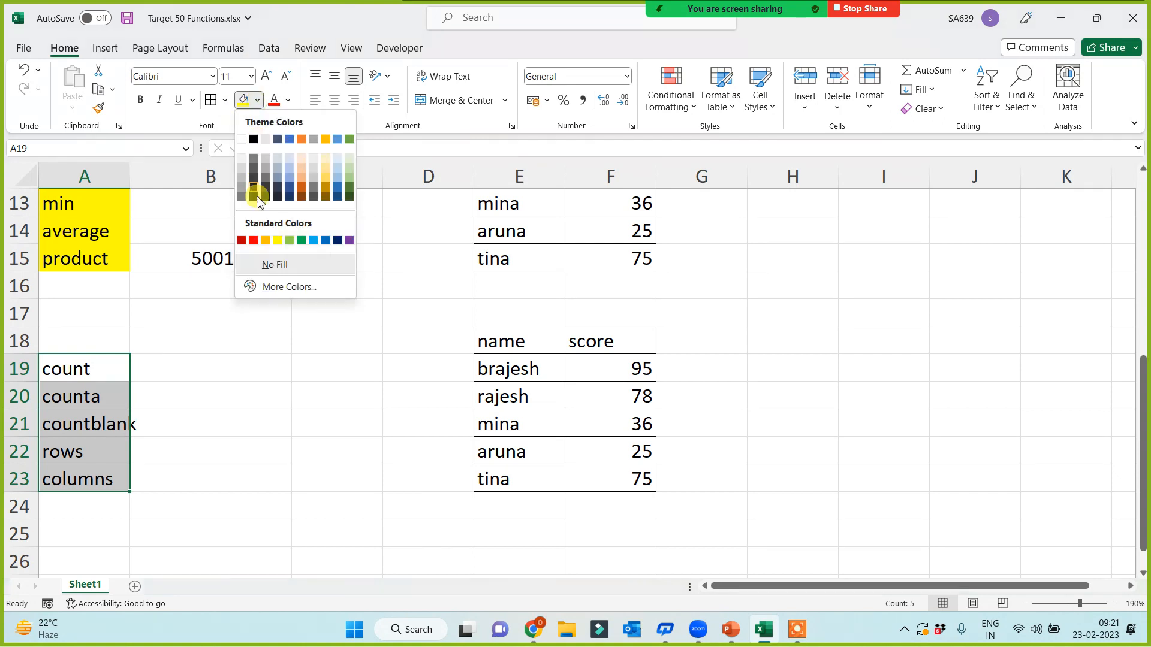
left_click(266, 241)
left_click_drag(130, 175, 155, 173)
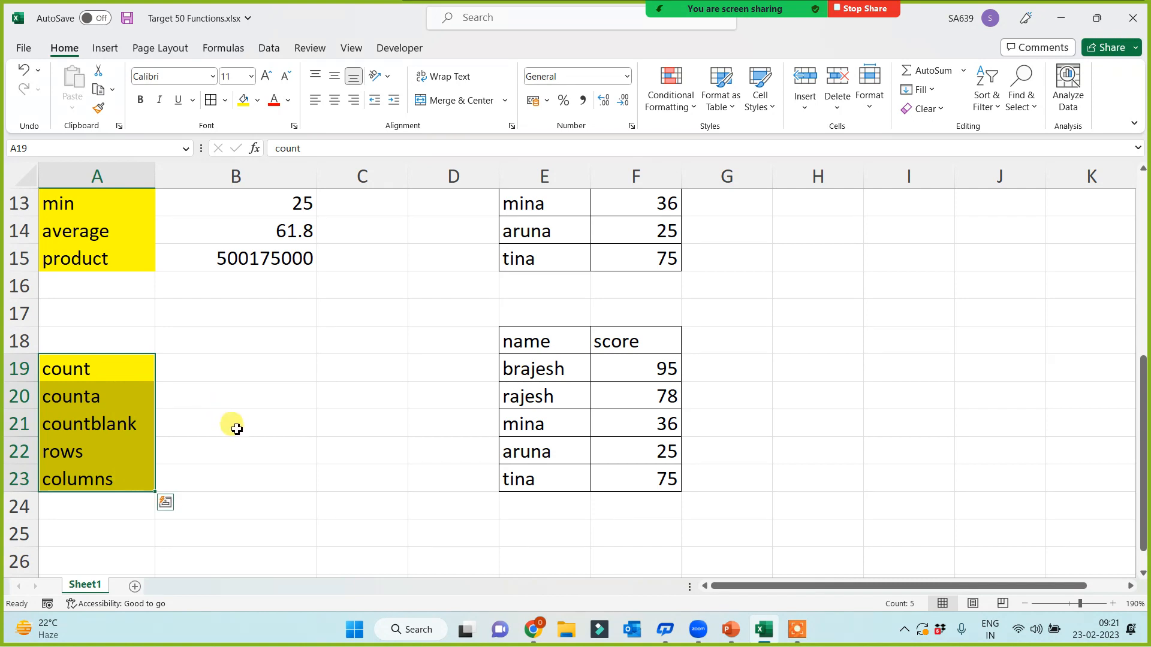
left_click(139, 100)
left_click(96, 480)
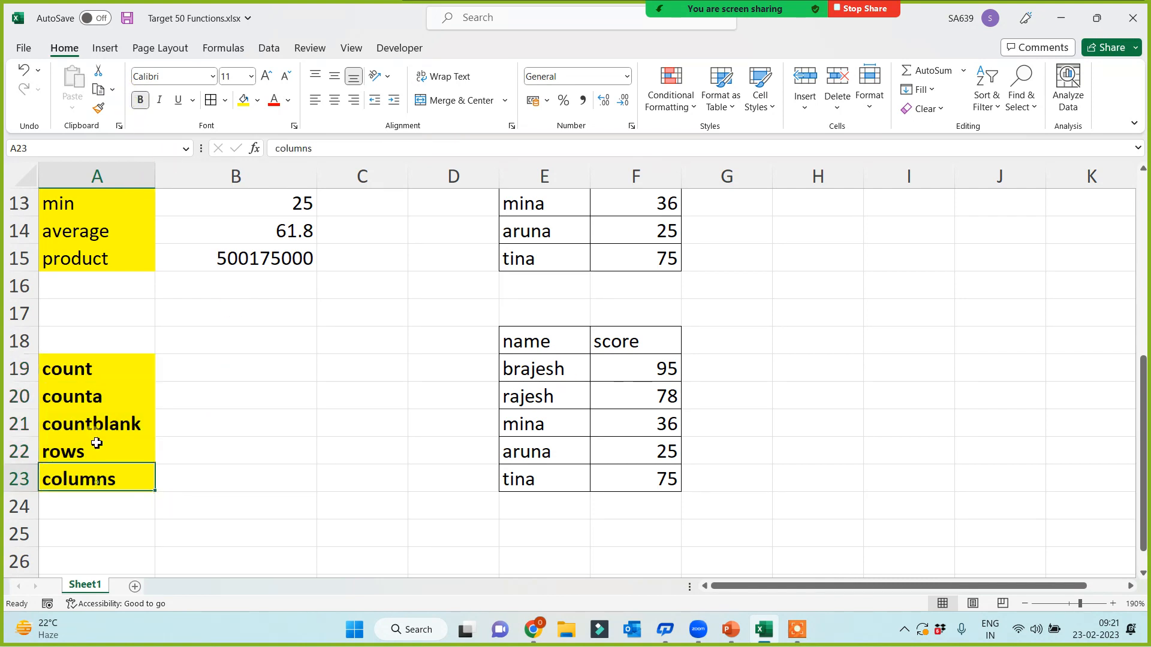
left_click(94, 396)
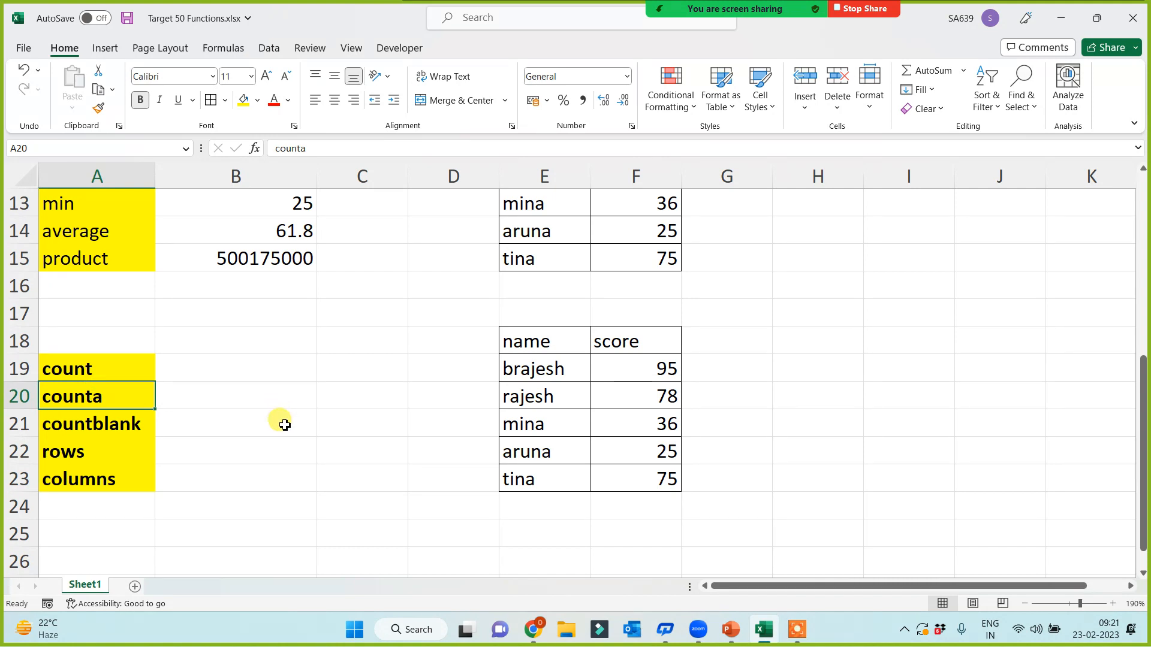
Step: Clear the 36 score in F21 and the name in E23 of the copied table
scroll(285, 425, "down", 1)
left_click(622, 346)
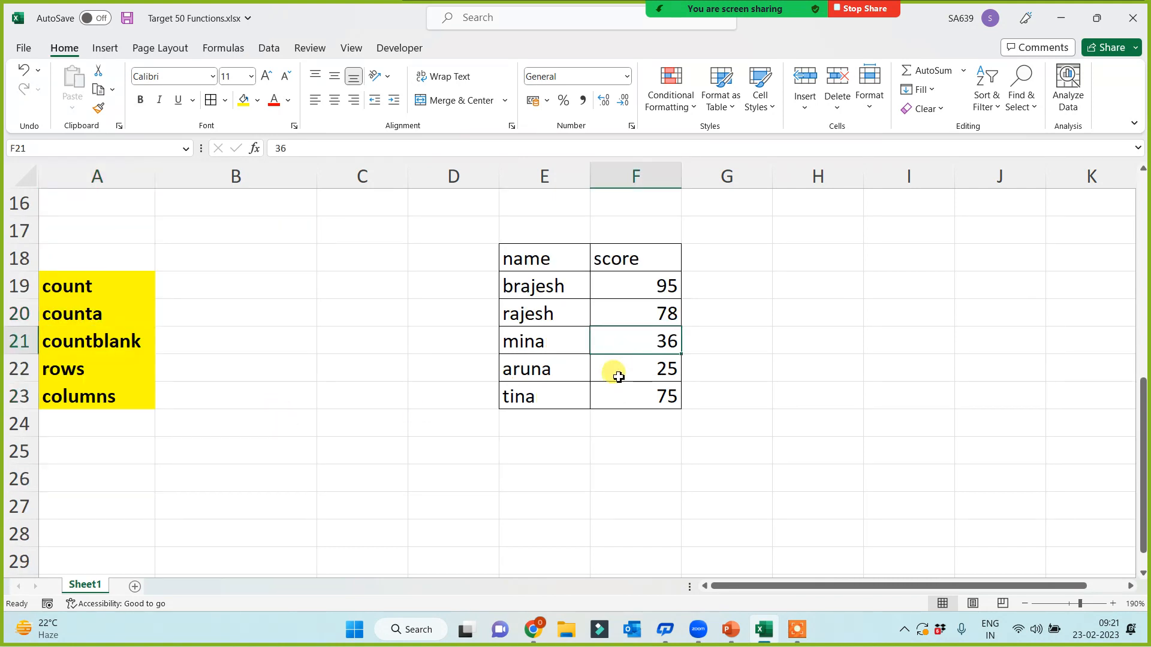
key("Delete")
left_click(527, 397)
key("Delete")
left_click(522, 450)
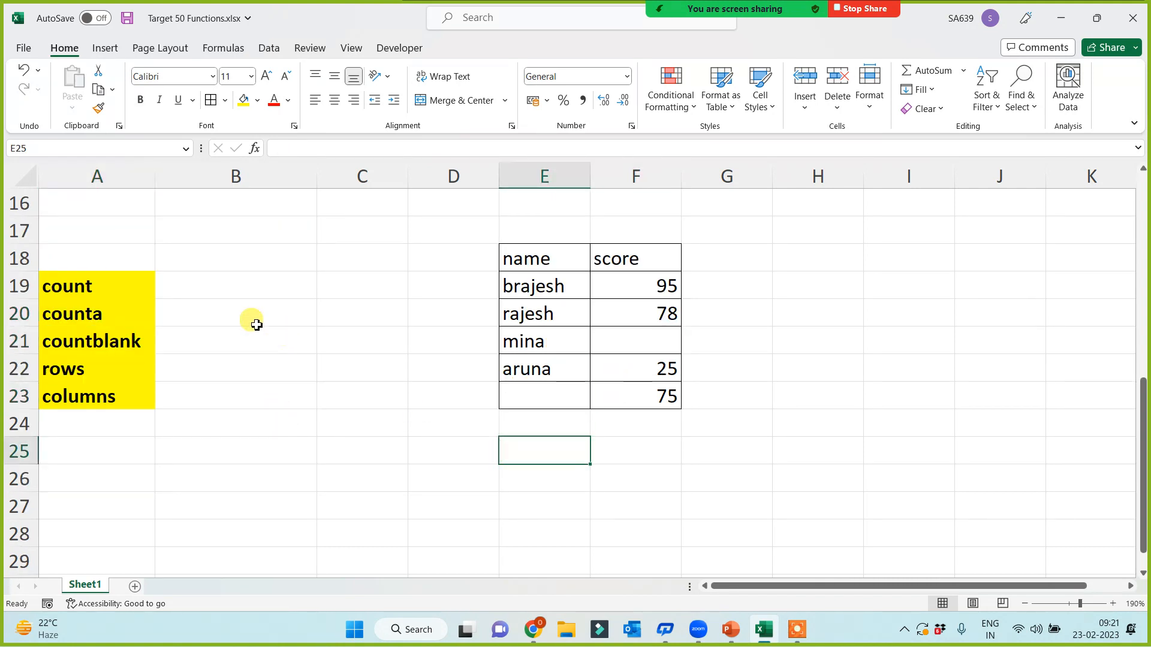
left_click(236, 293)
Step: Apply =COUNT and =COUNTA to E18:F23, giving 4 and 10
type("=")
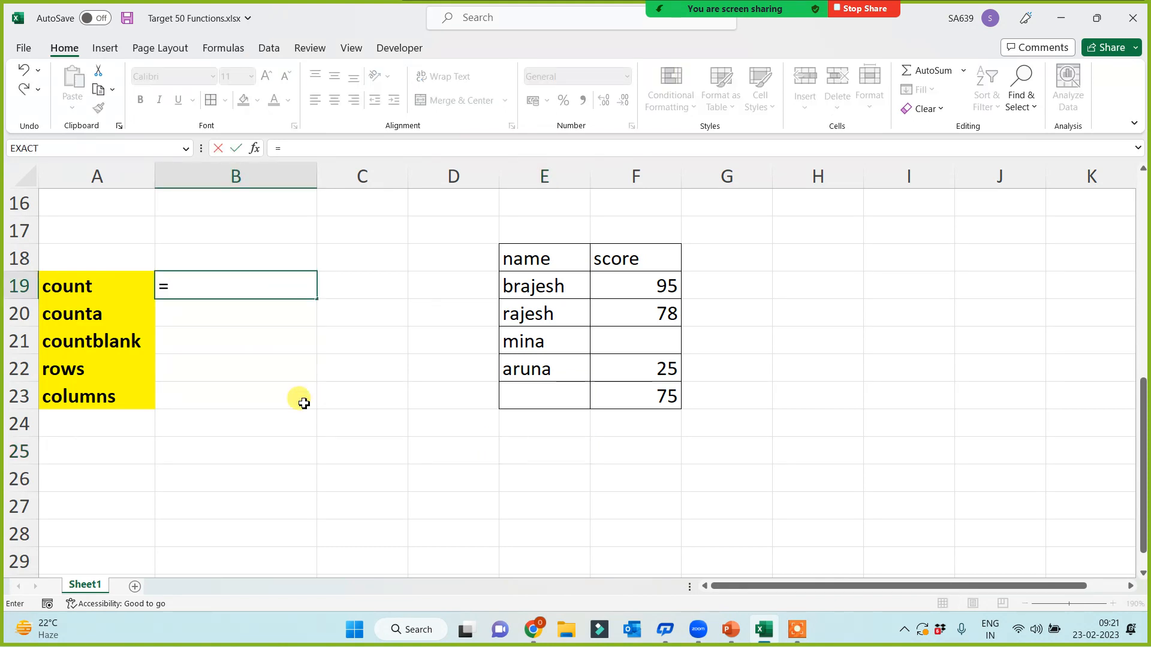
type("count")
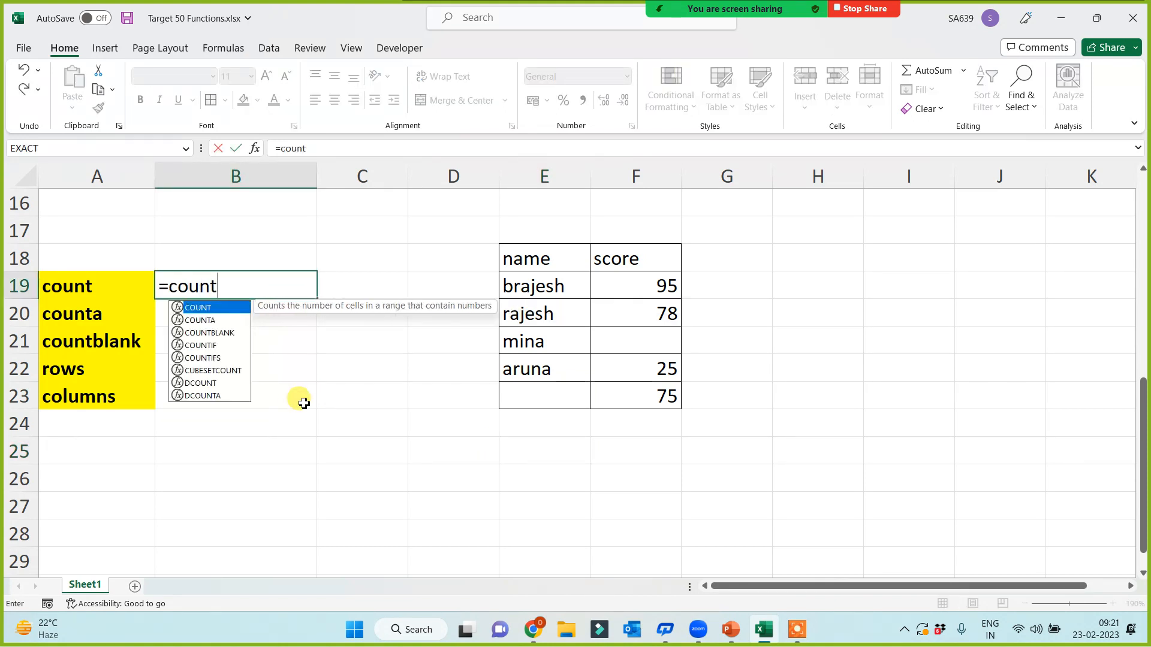
type("(")
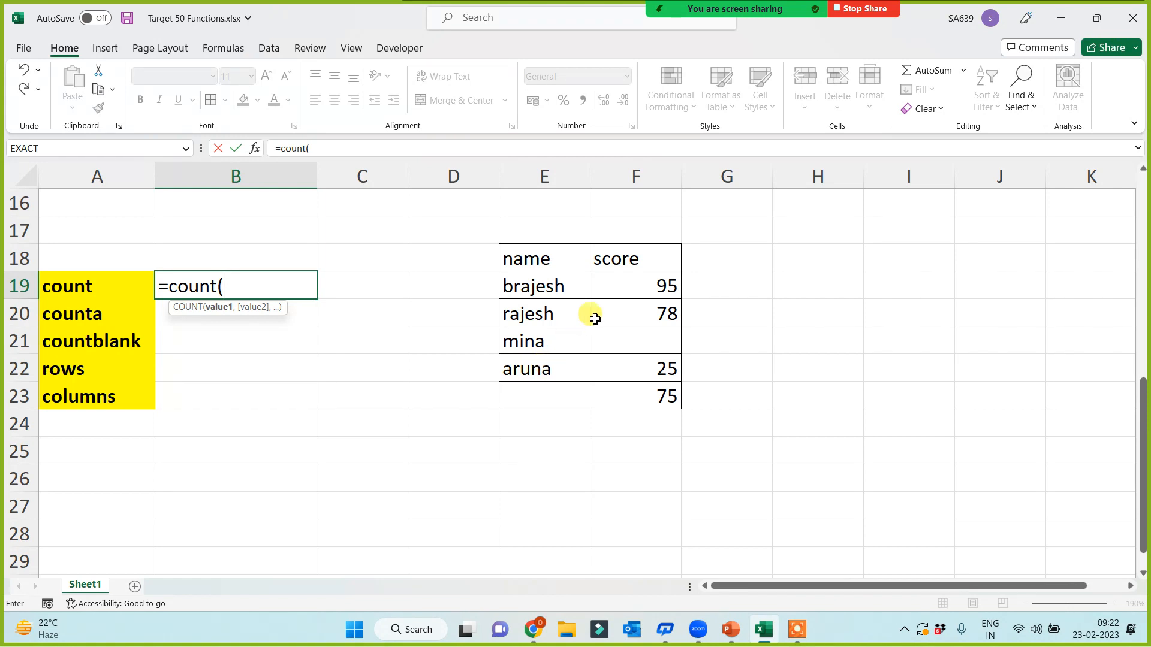
left_click_drag(545, 260, 632, 402)
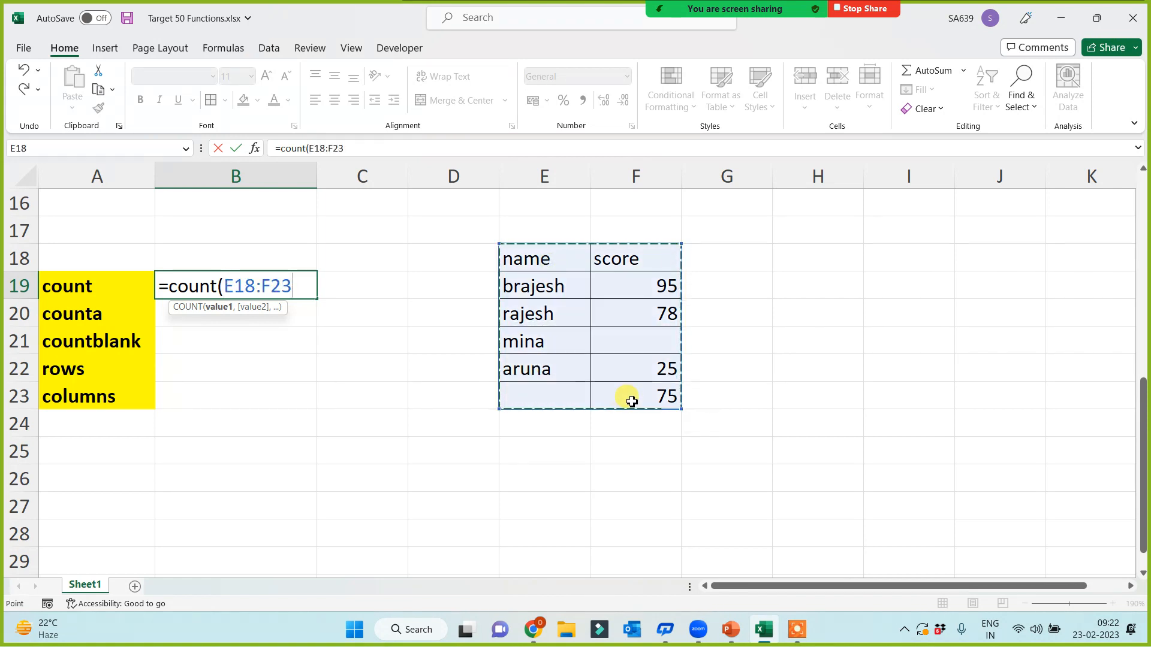
type(")")
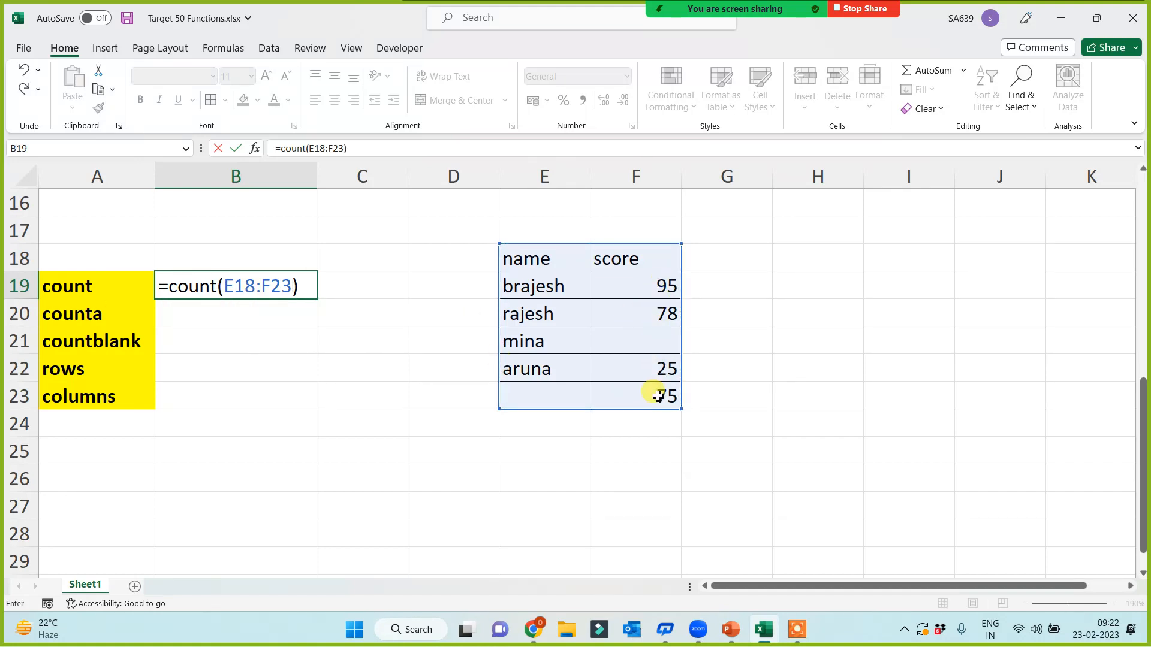
key("Return")
type("=cou")
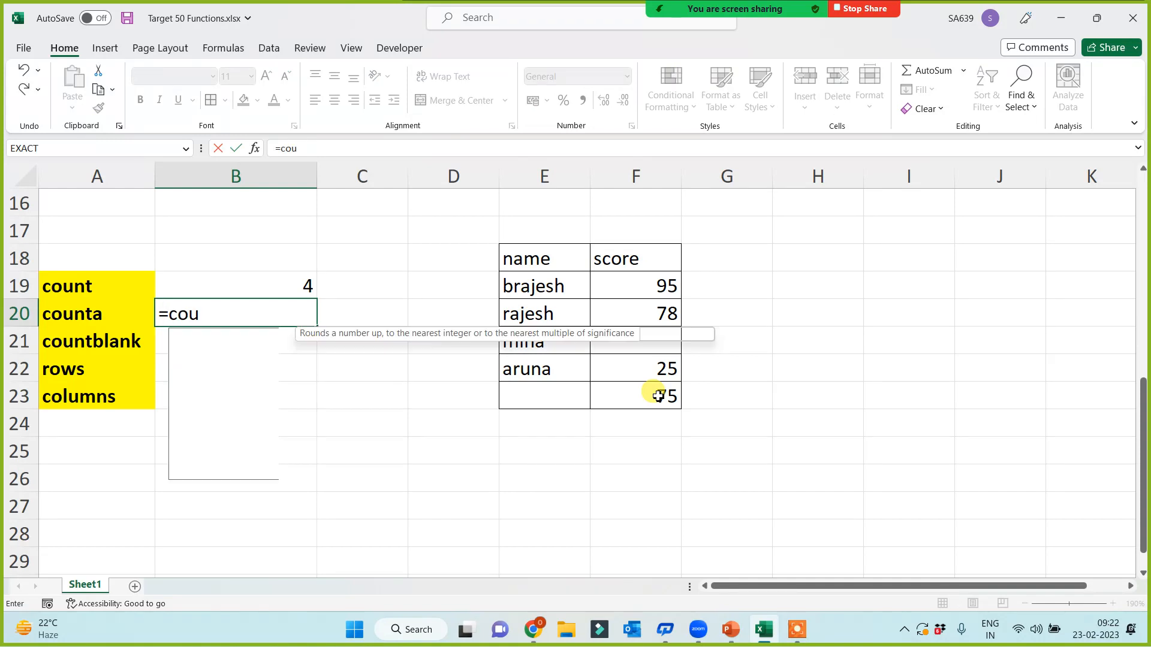
type("nta(")
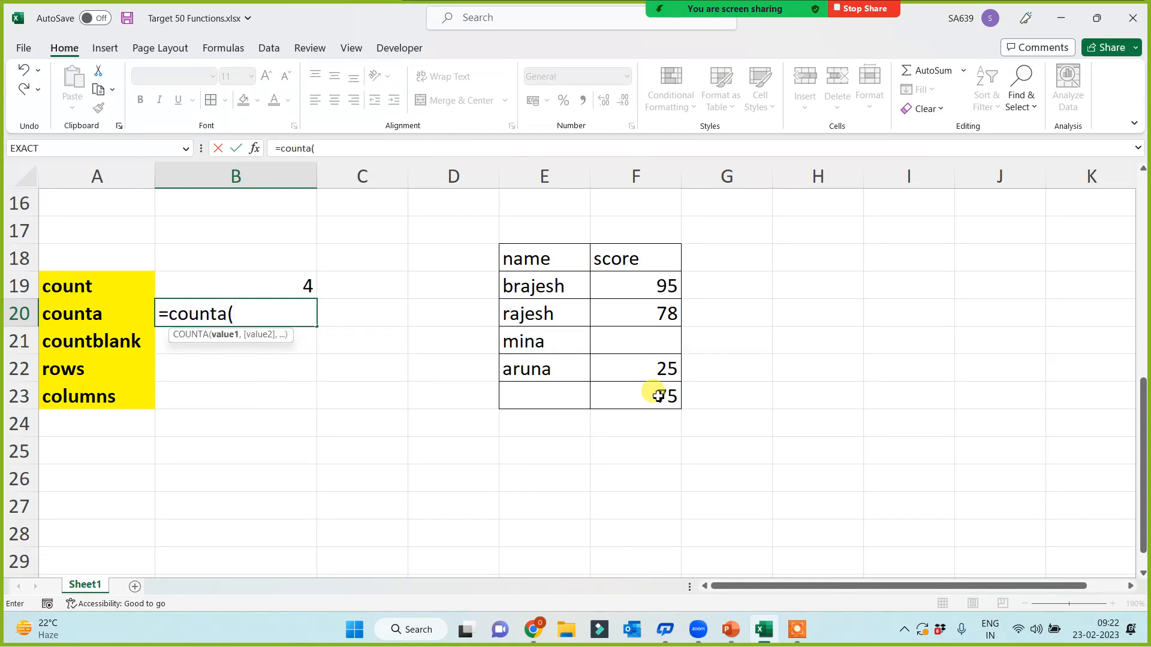
left_click_drag(560, 258, 627, 399)
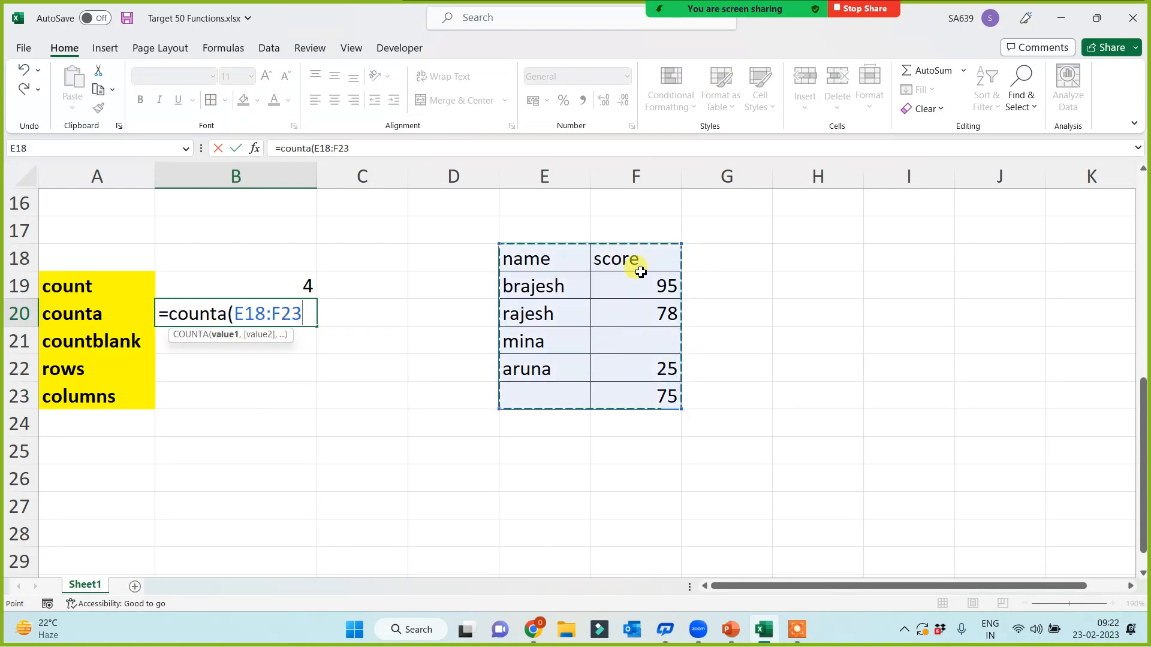
type(")")
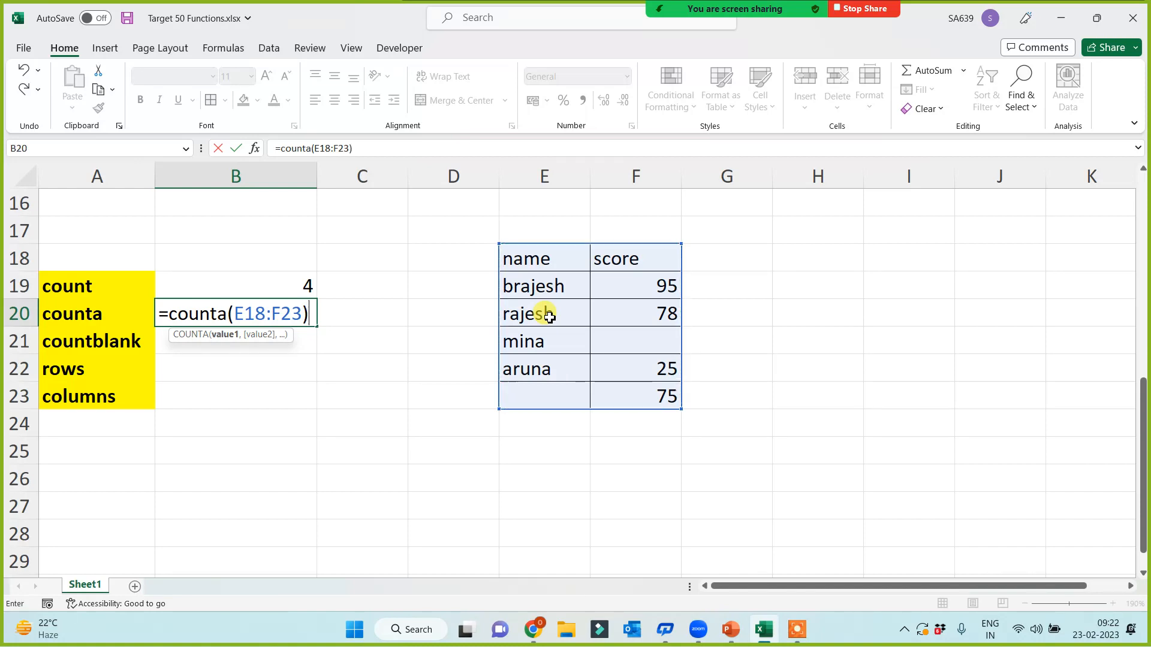
key("Return")
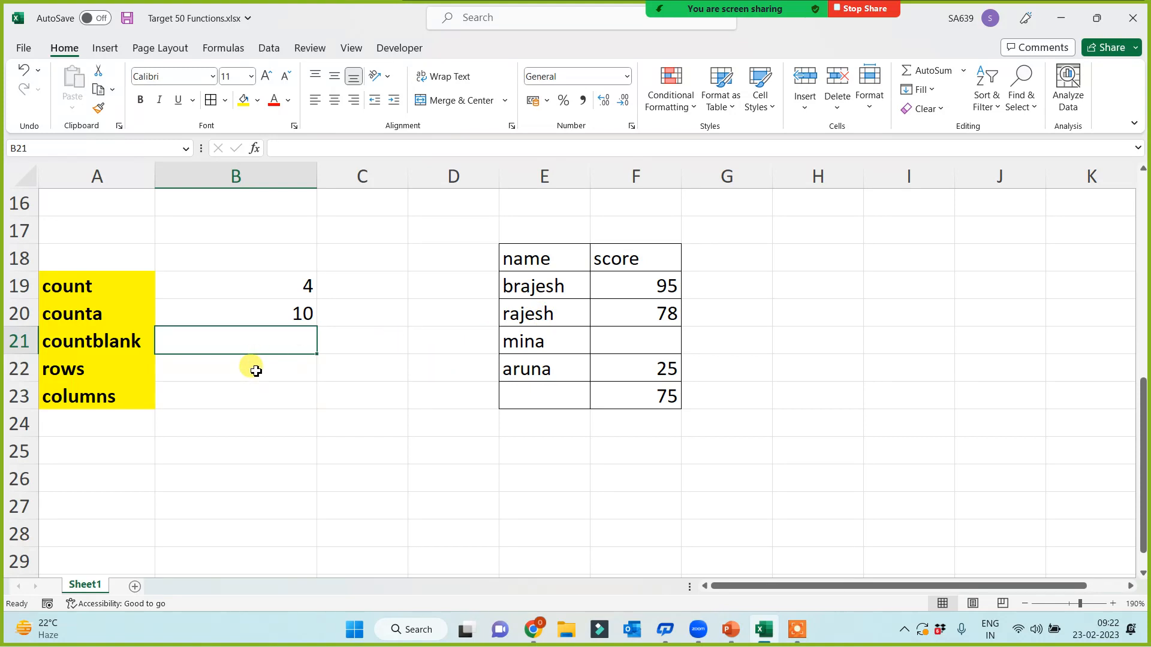
Step: Enter =COUNTBLANK(E18:F23) in B21, showing 2
type("=")
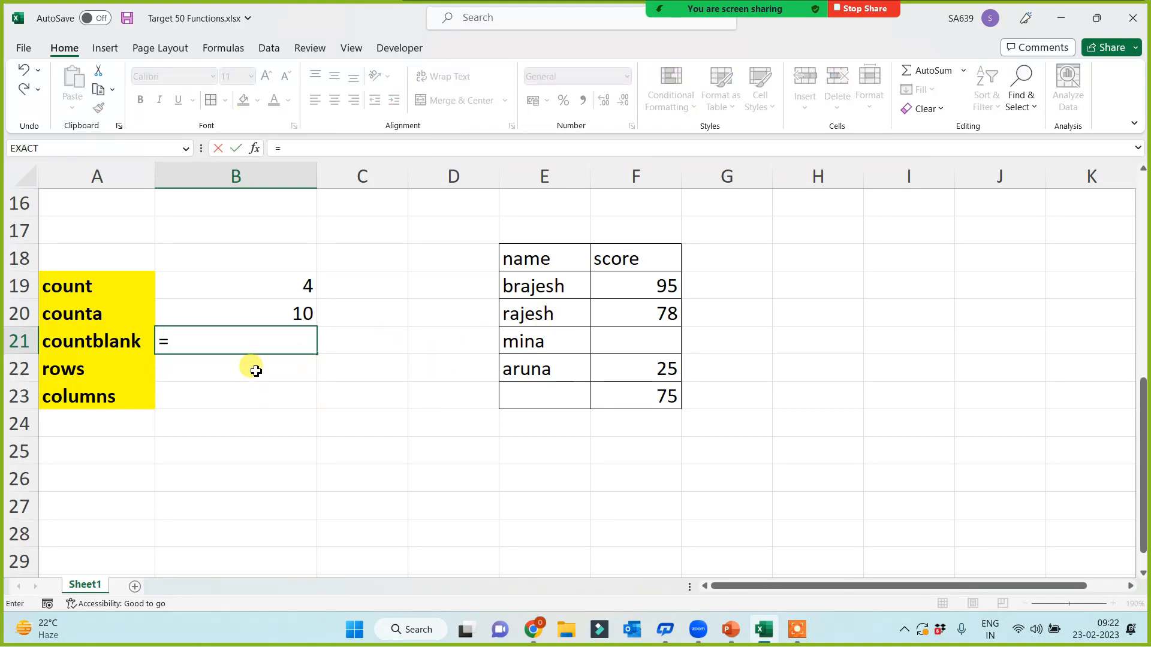
type("countb")
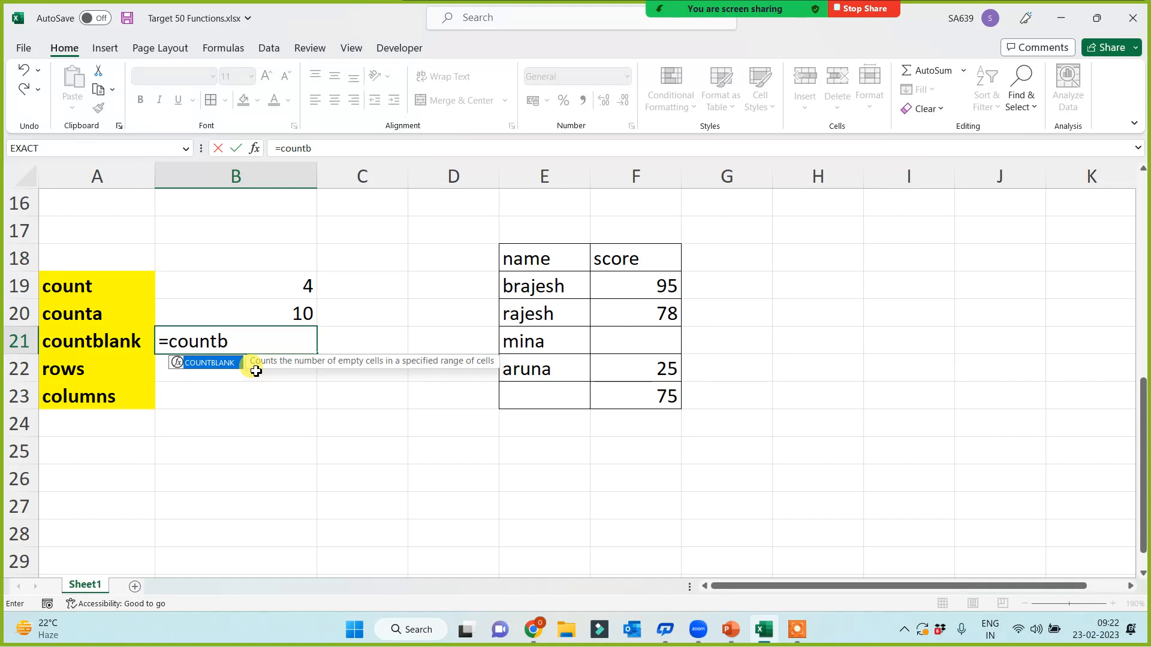
double_click(256, 371)
left_click_drag(522, 252, 642, 407)
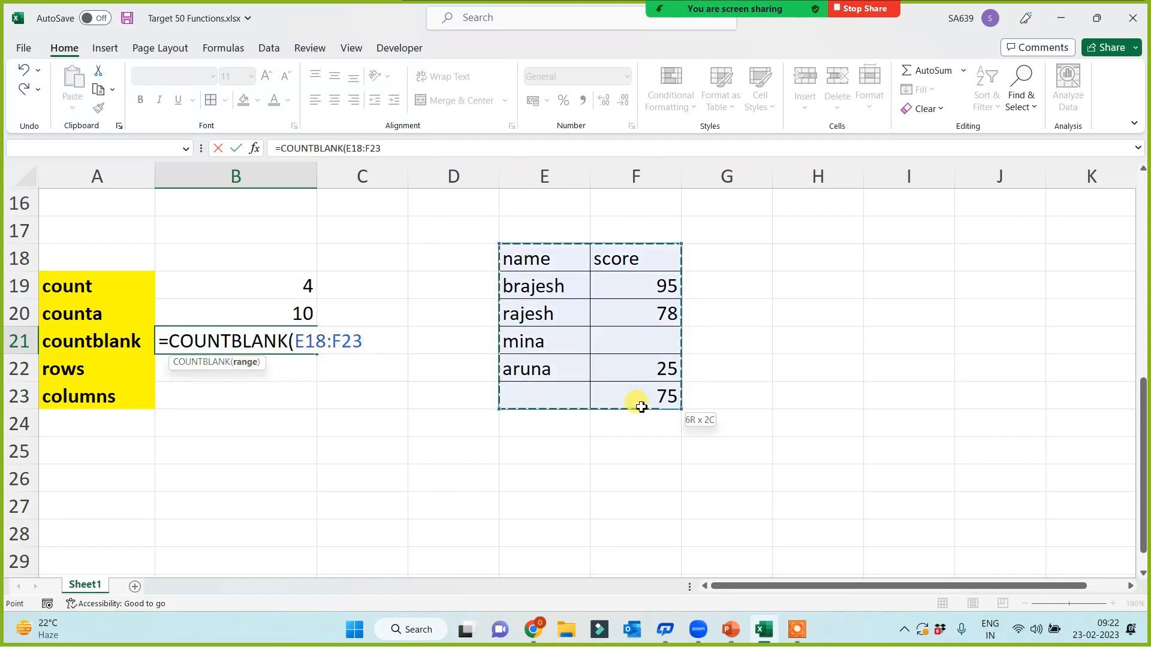
type(")")
key("Return")
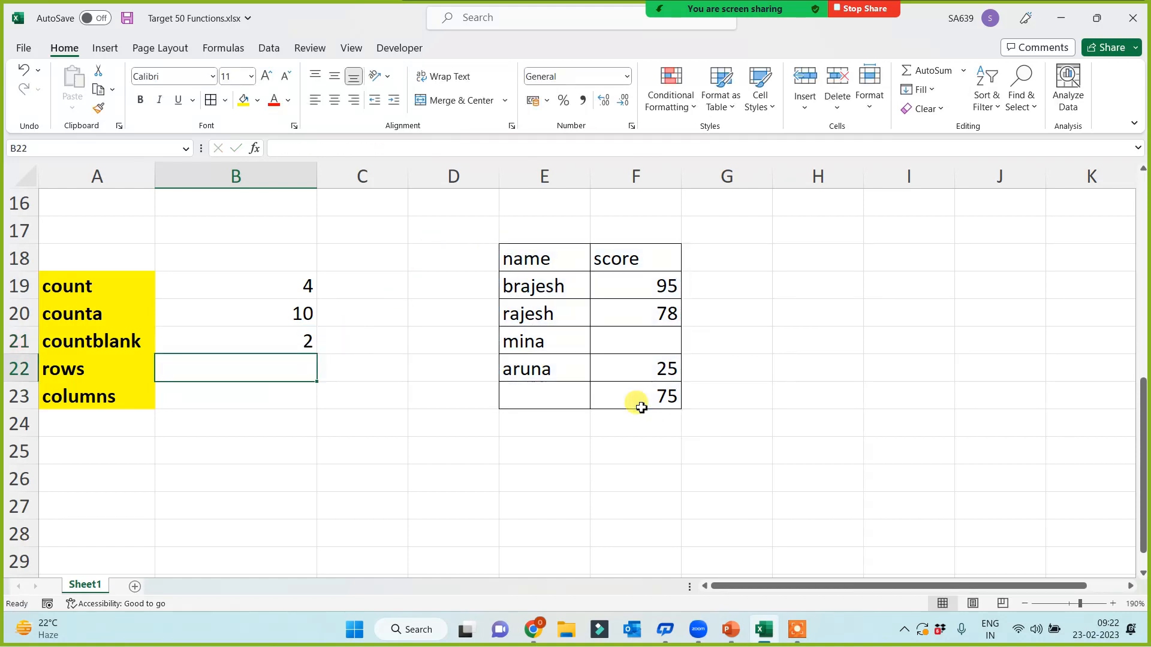
Step: Enter =ROWS(E18:F23) and =COLUMNS(E18:F23), showing 6 and 2
type("=rows(")
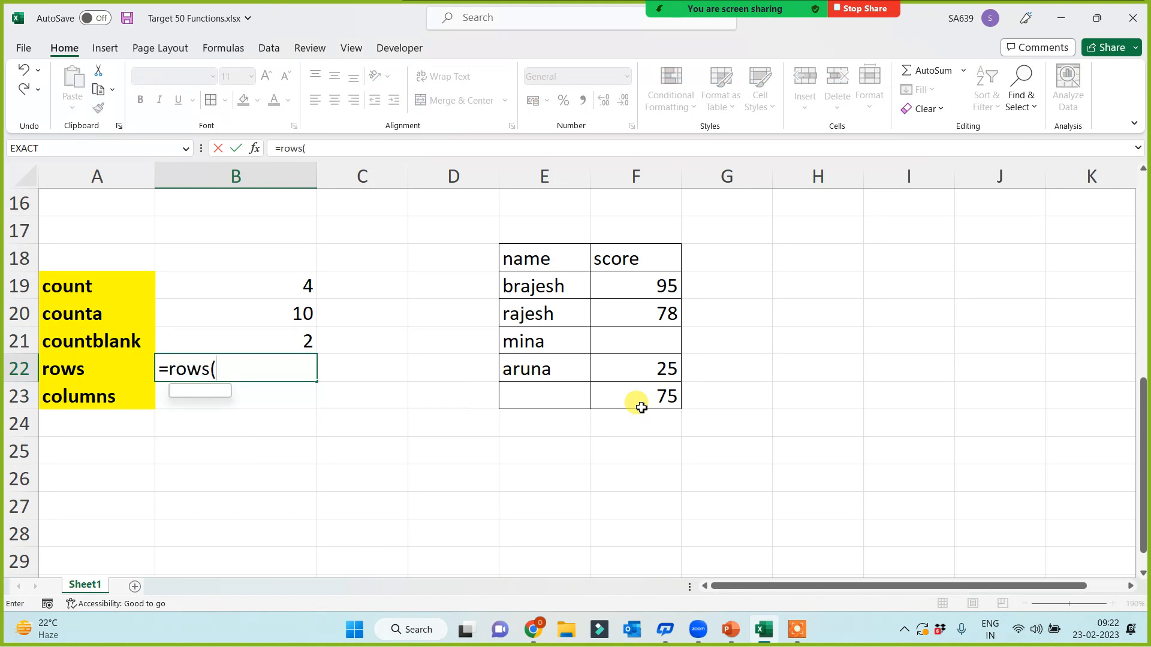
left_click_drag(551, 259, 632, 399)
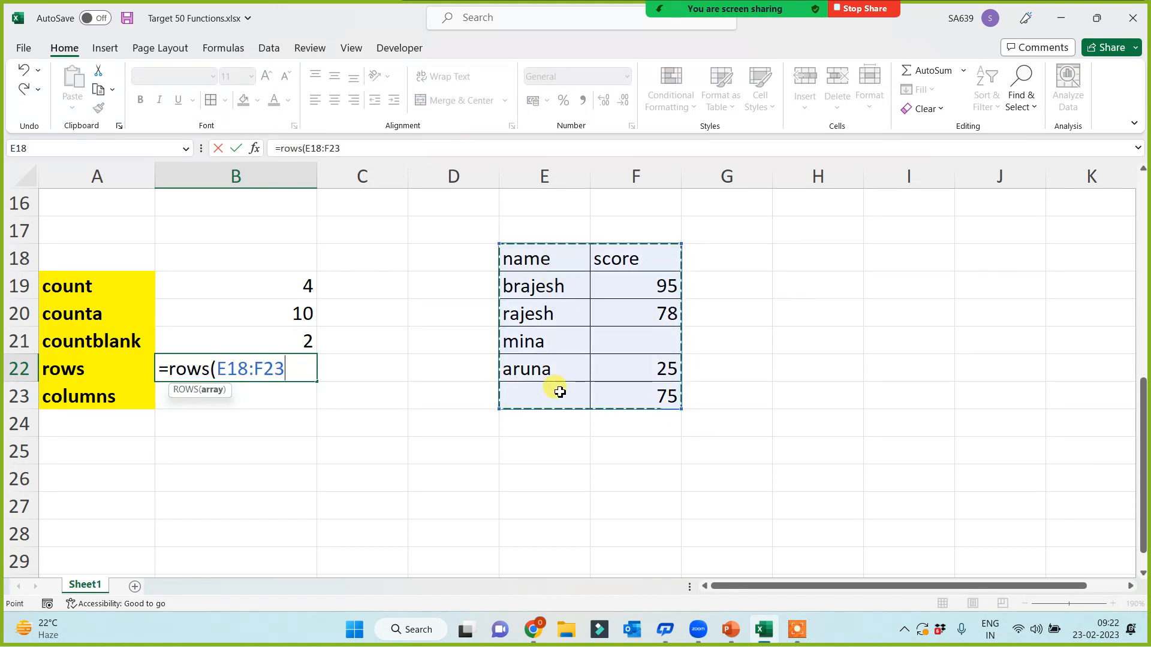
type(")")
key("Return")
type("=")
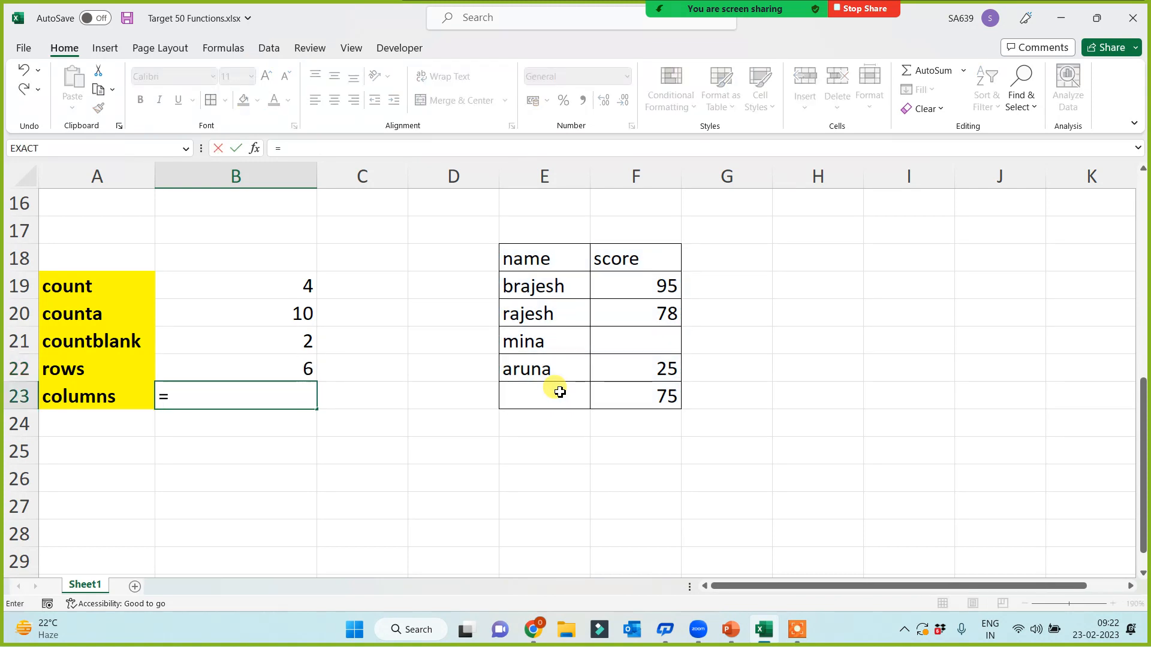
type("columns(")
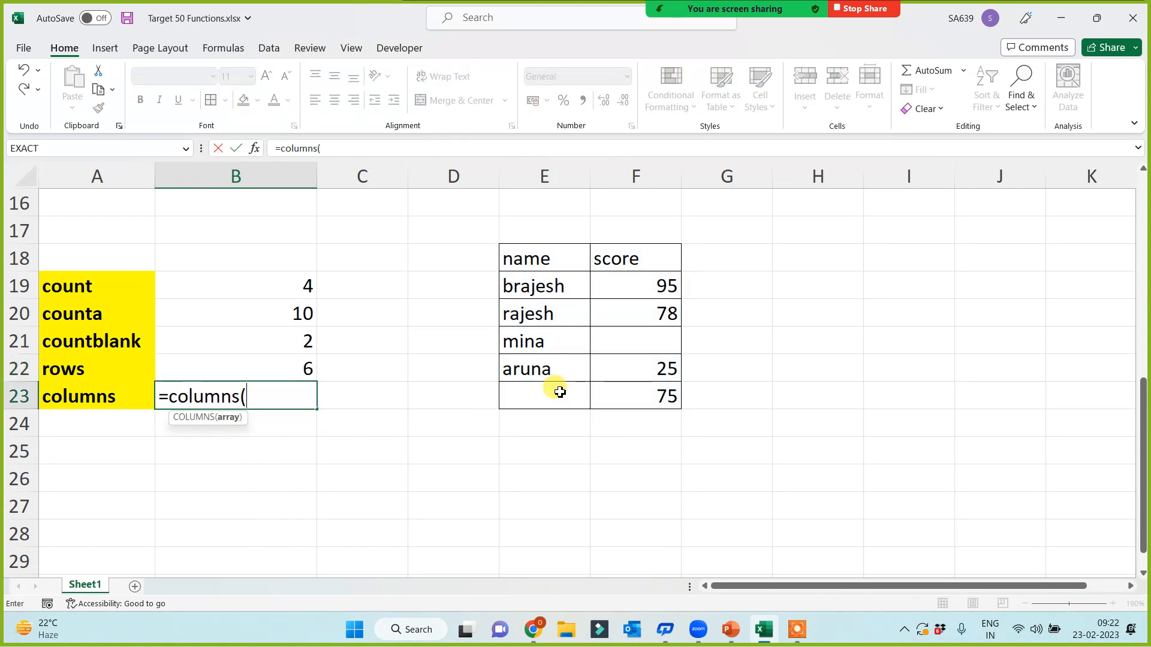
left_click_drag(544, 260, 635, 395)
type(")")
key("Return")
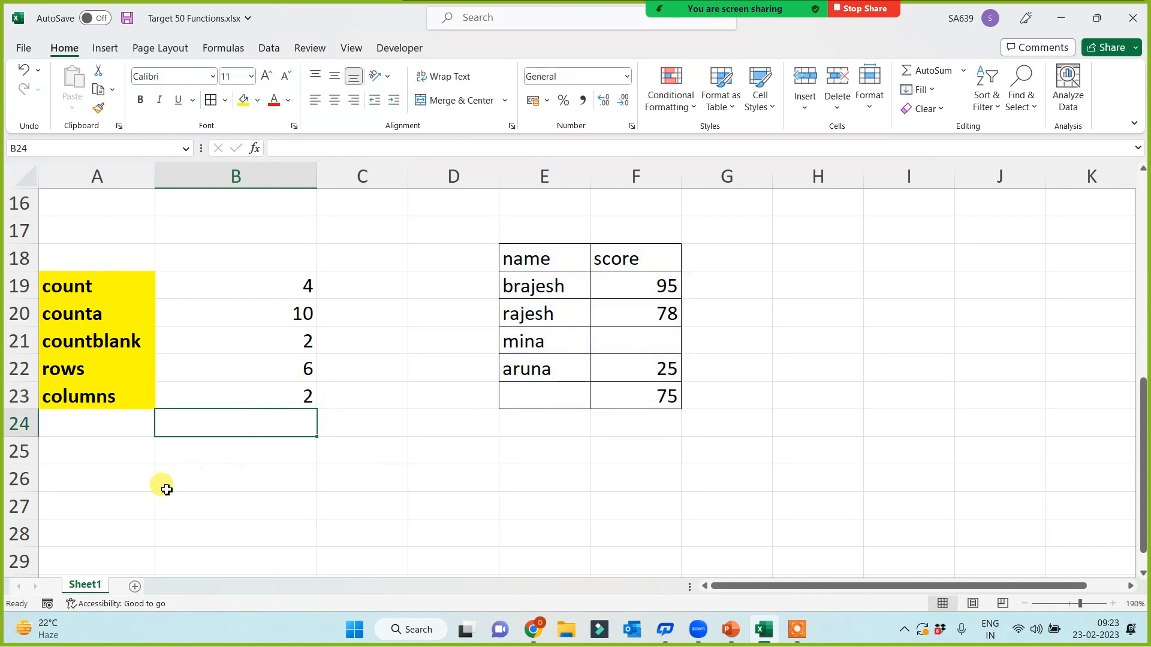
Step: Label A26 'upper' and A27 'lower', correcting the misspelled lower label
scroll(139, 455, "down", 1)
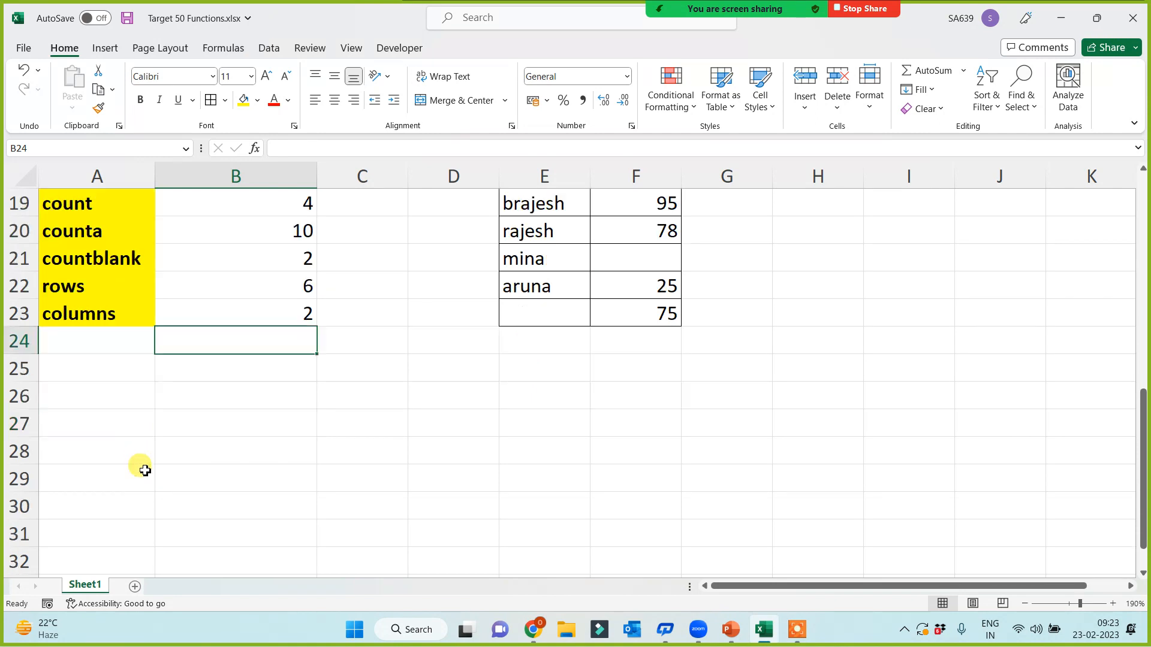
left_click_drag(112, 400, 119, 380)
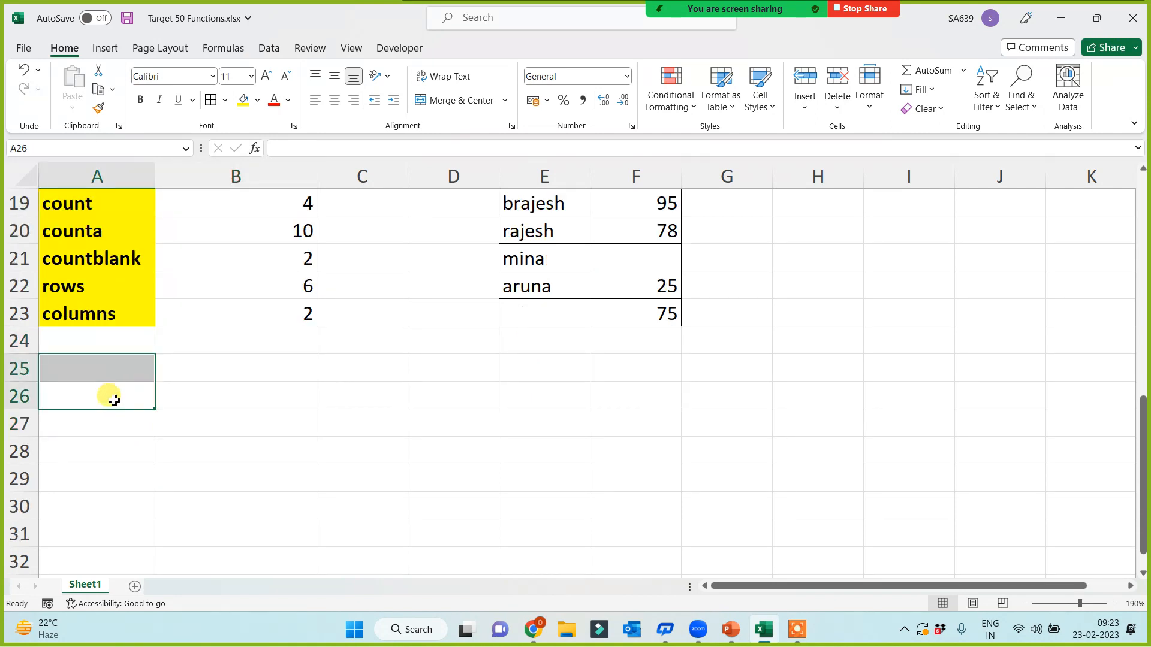
left_click(107, 389)
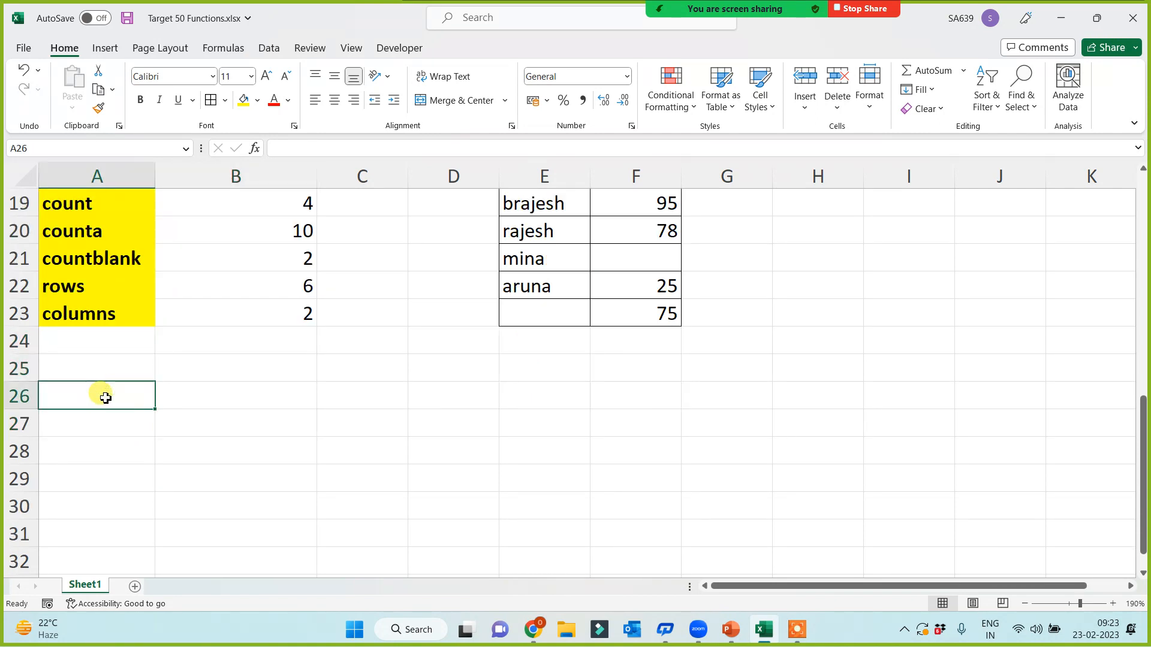
type("up")
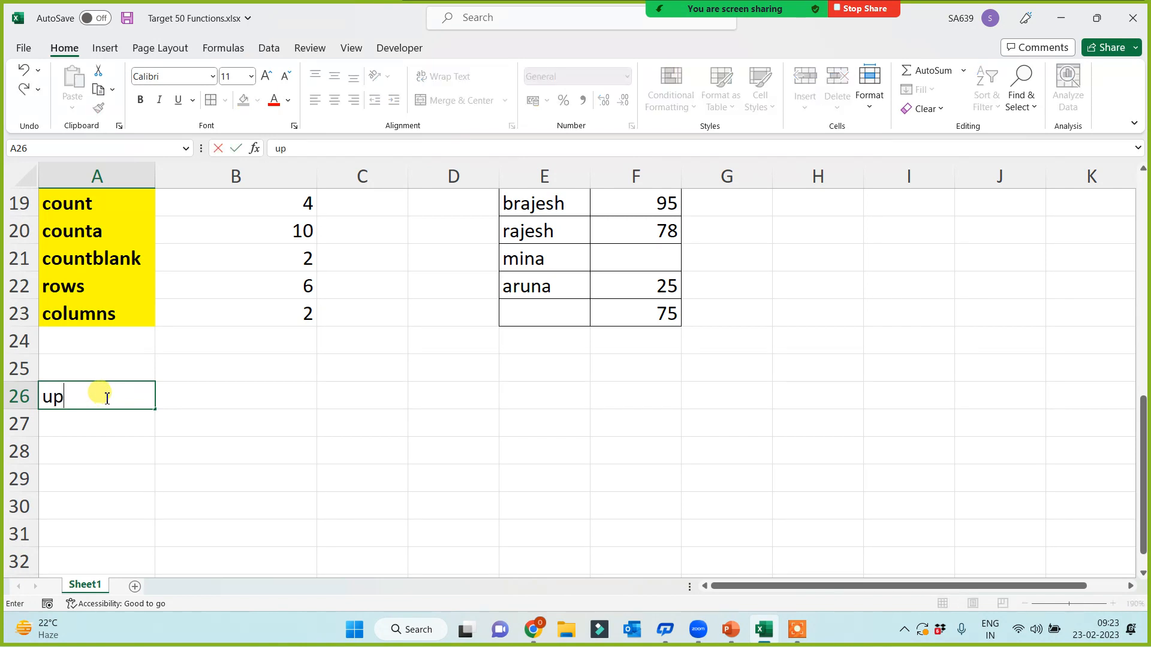
type("per")
key("Return")
type("lkower")
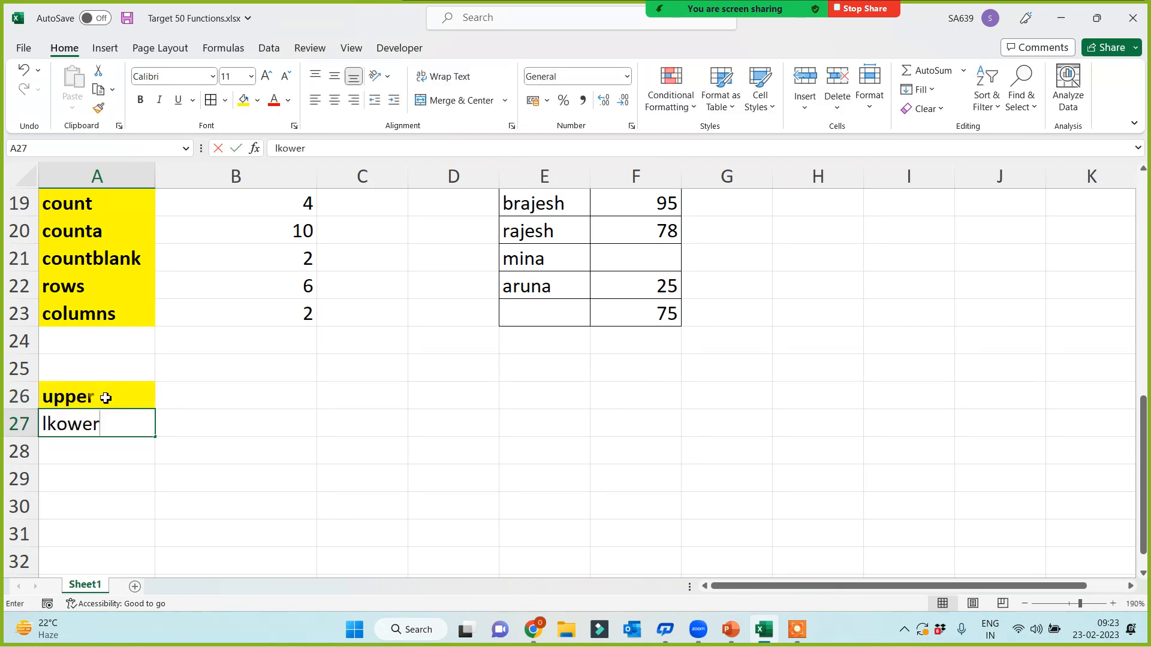
key("Return")
key("Up")
type("lower")
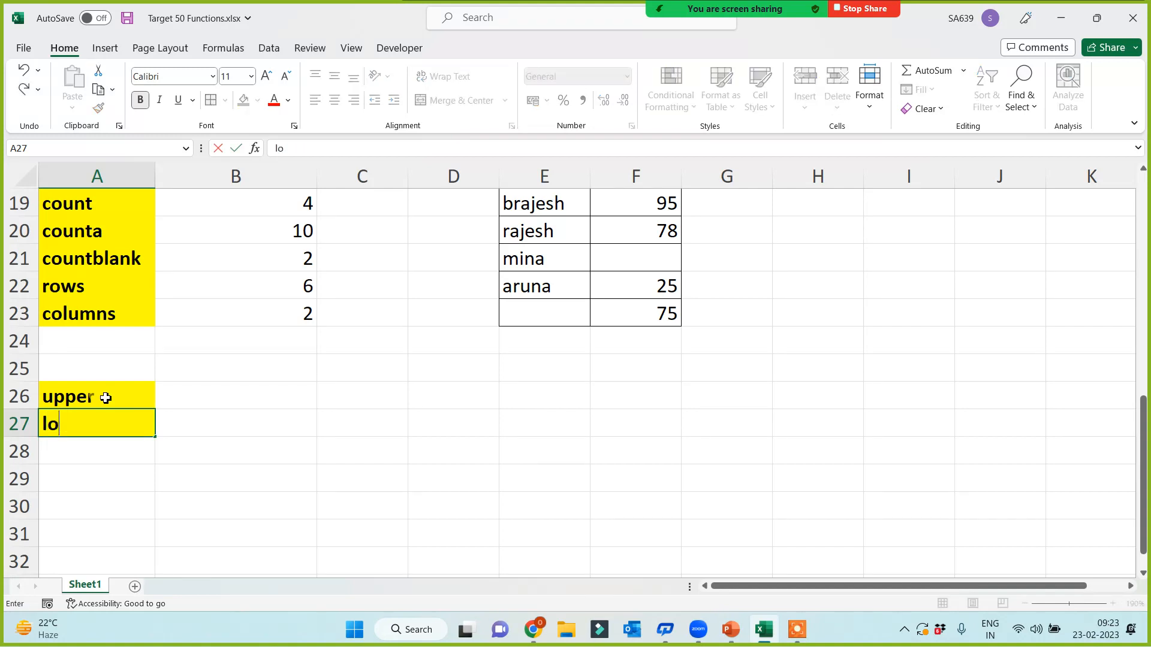
key("Return")
Step: Add the 'proper' and 'len' labels in A28 and A29
type("proper")
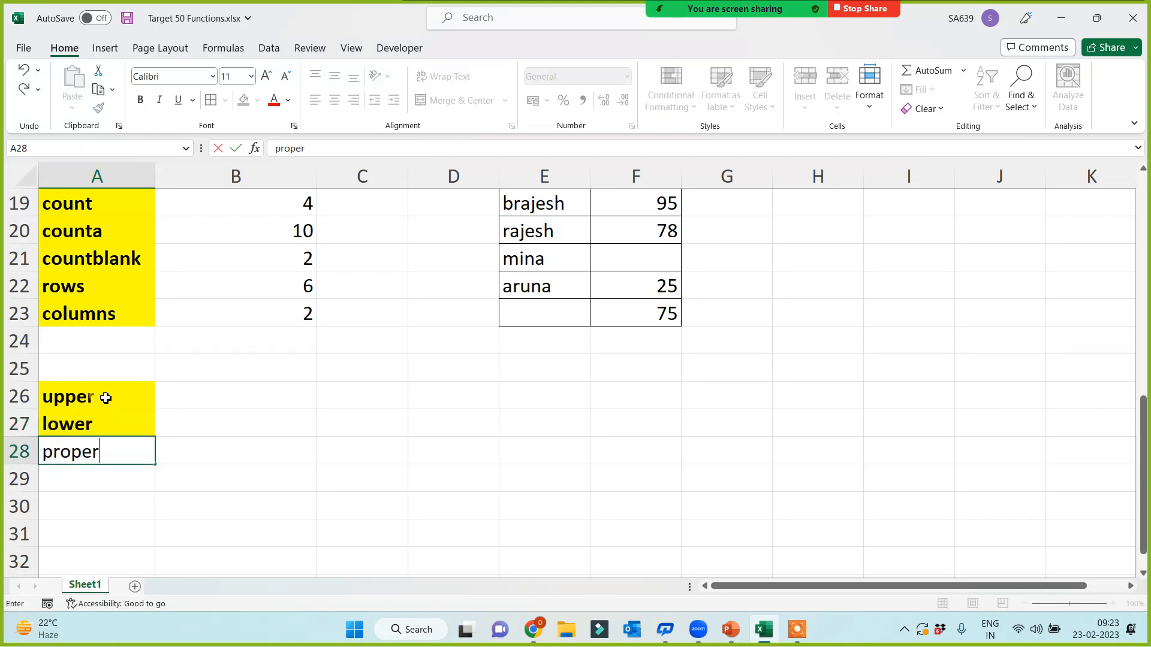
key("Return")
type("len")
key("Tab")
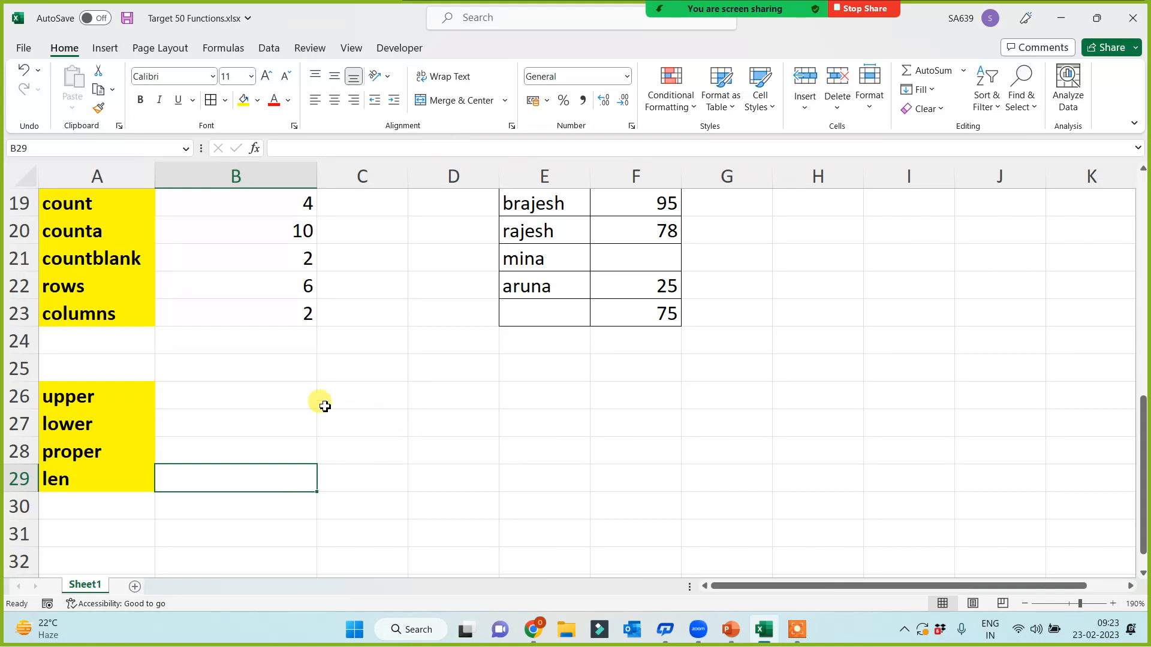
left_click(243, 395)
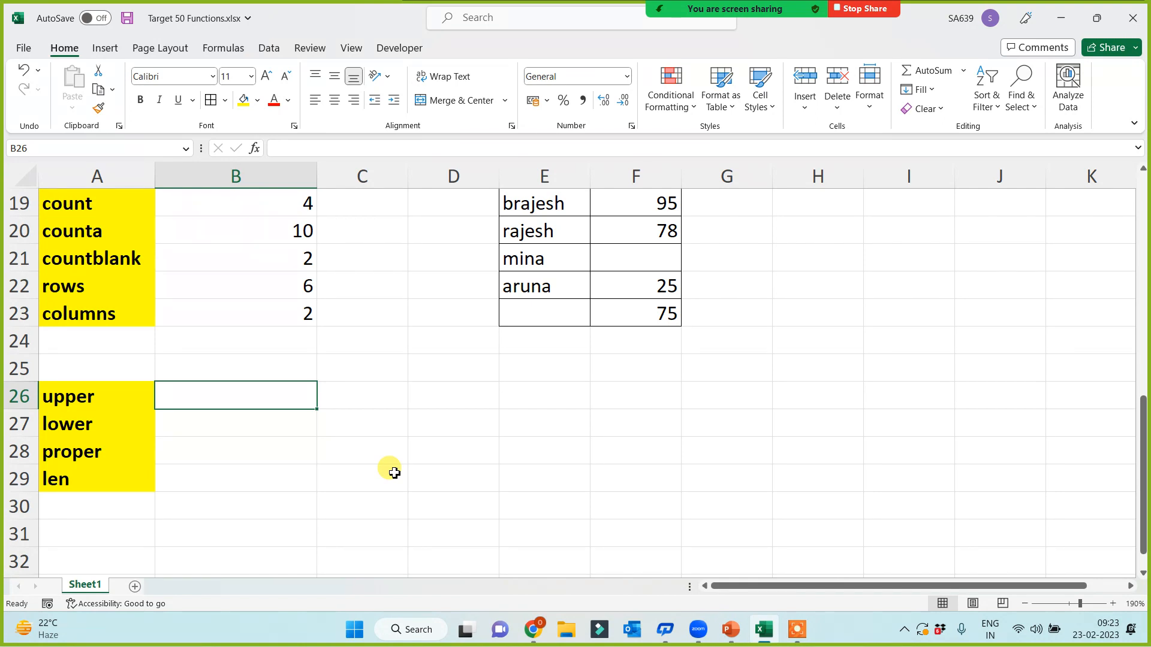
Step: Type a mixed-case sample name into F26, then delete its stray letter in the formula bar
left_click(631, 393)
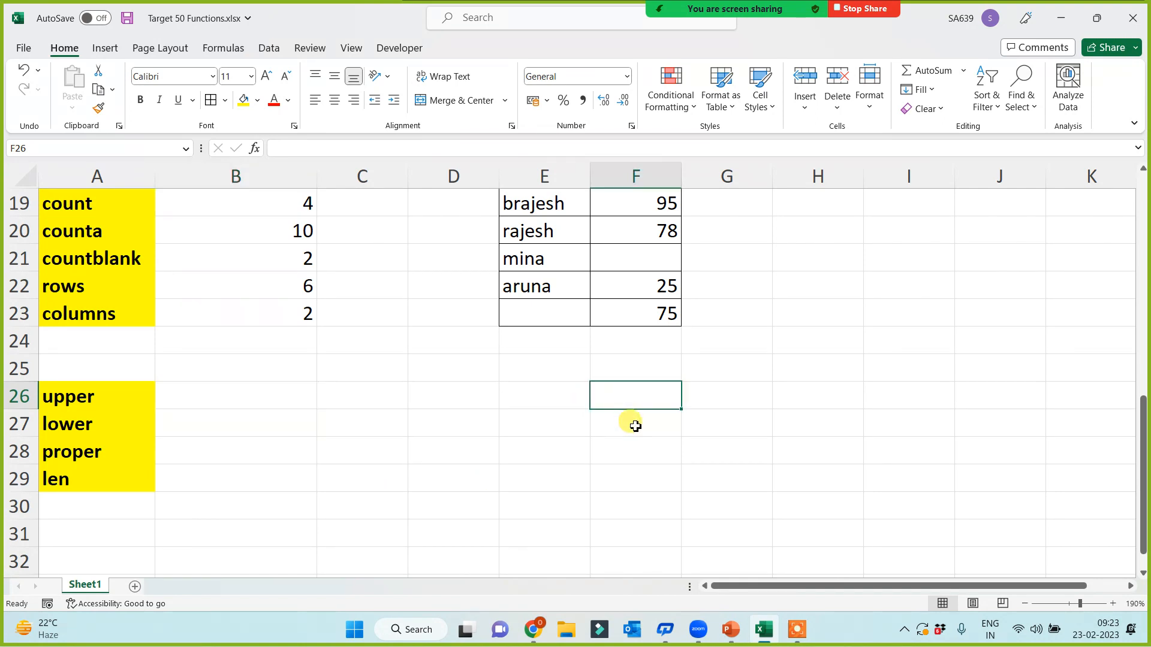
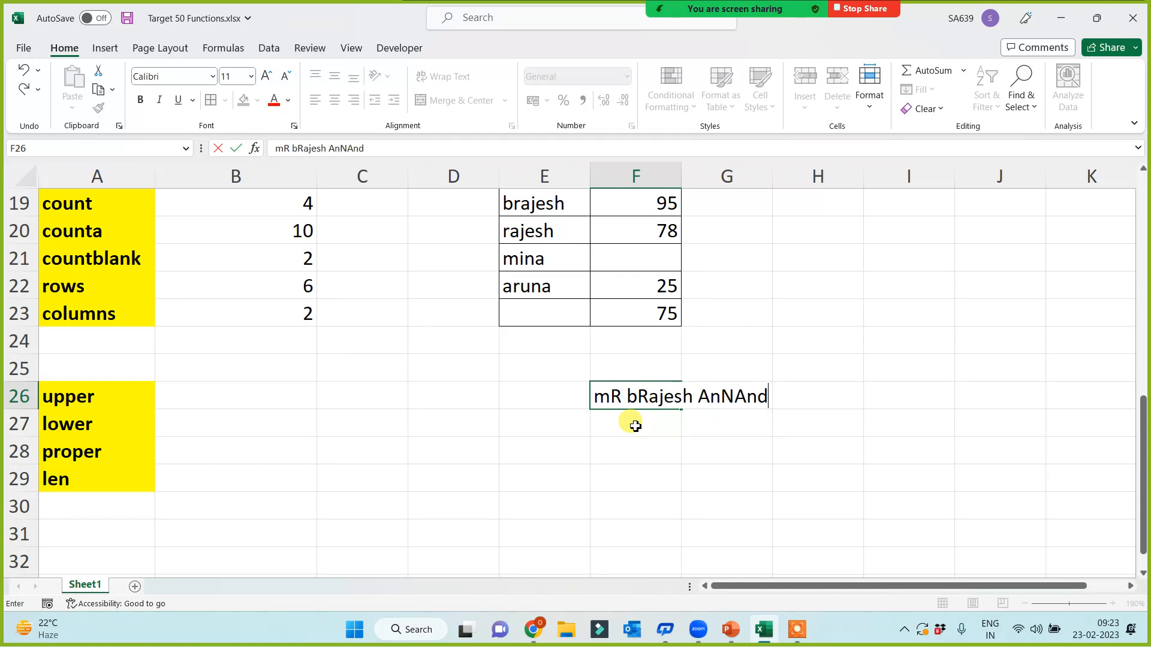
key("Return")
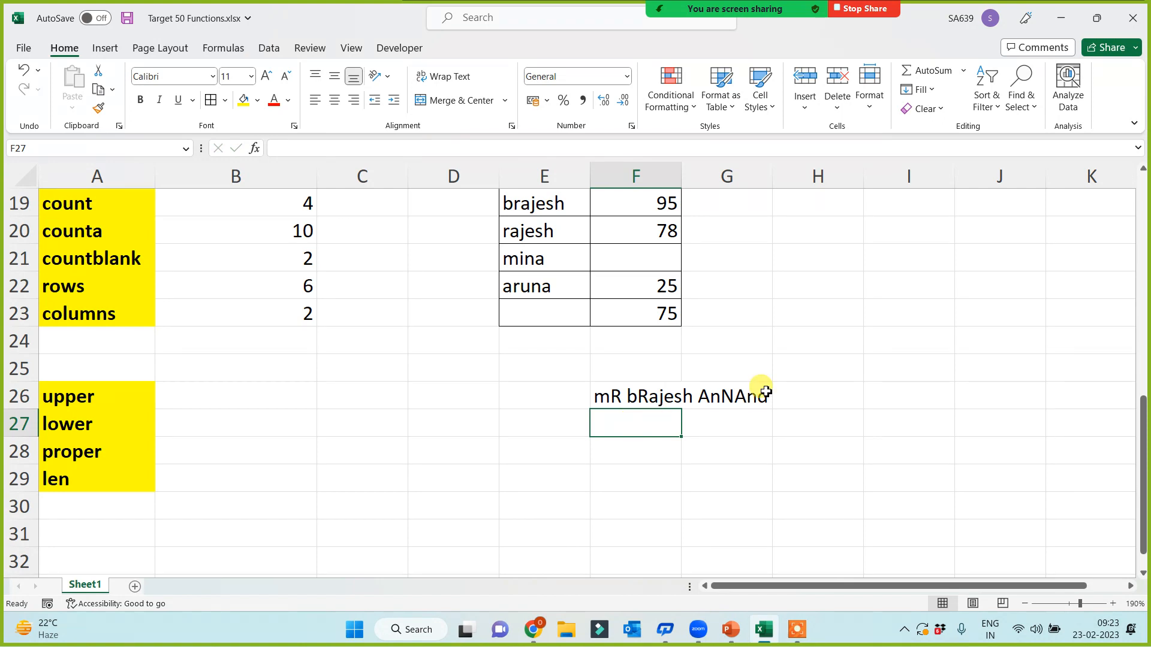
double_click(723, 396)
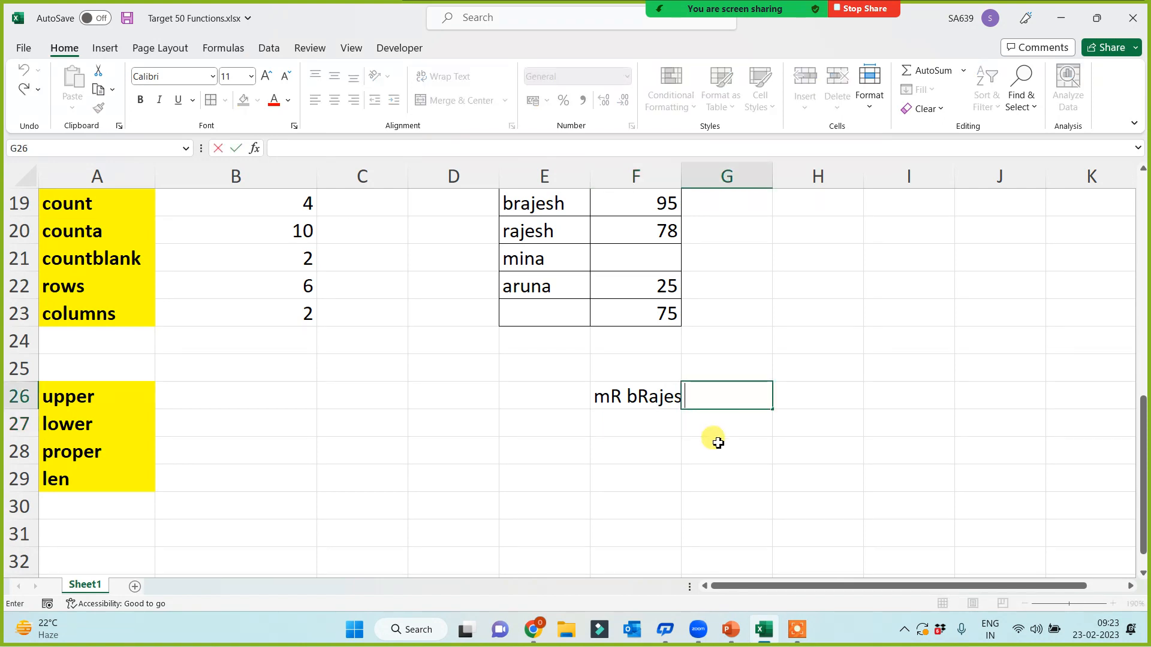
left_click(642, 395)
left_click(340, 149)
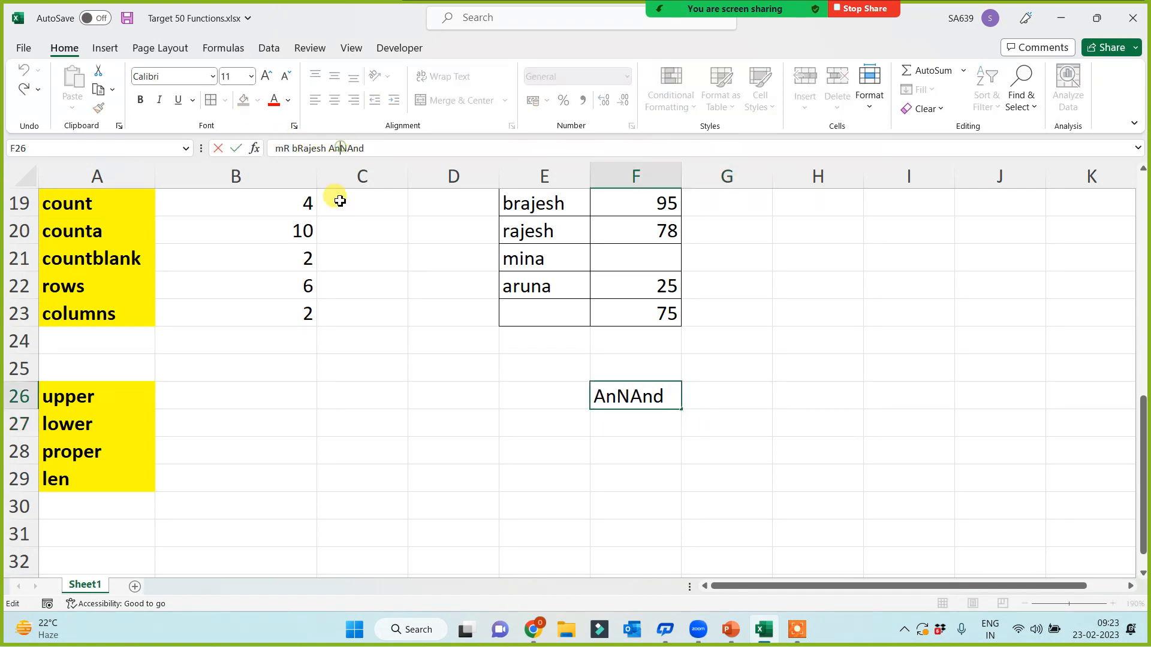
key("BackSpace")
left_click(256, 458)
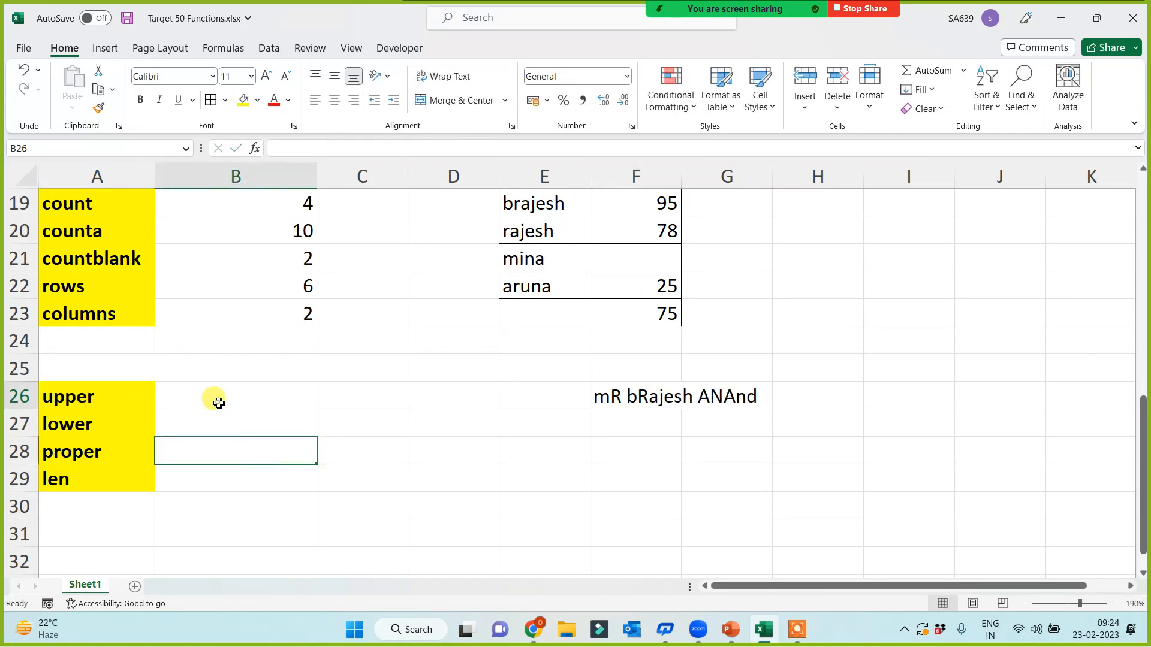
Step: Enter =UPPER(F26), =LOWER(F26) and =PROPER(F26) in B26:B28
left_click(218, 401)
type("=upper")
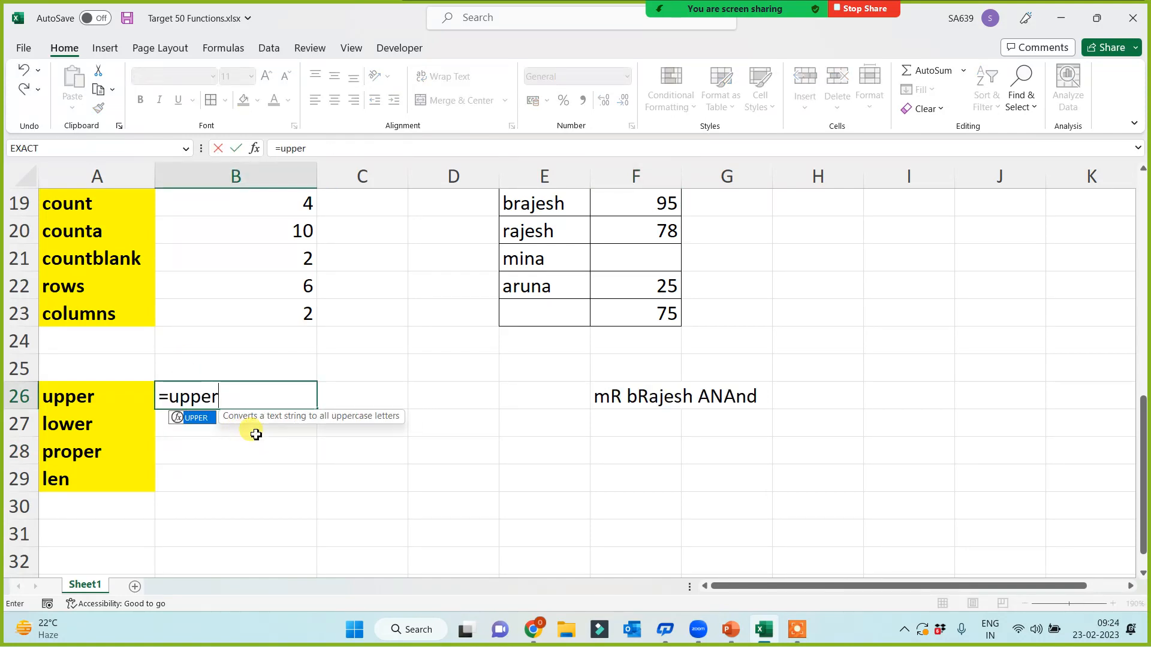
type("(")
left_click(652, 399)
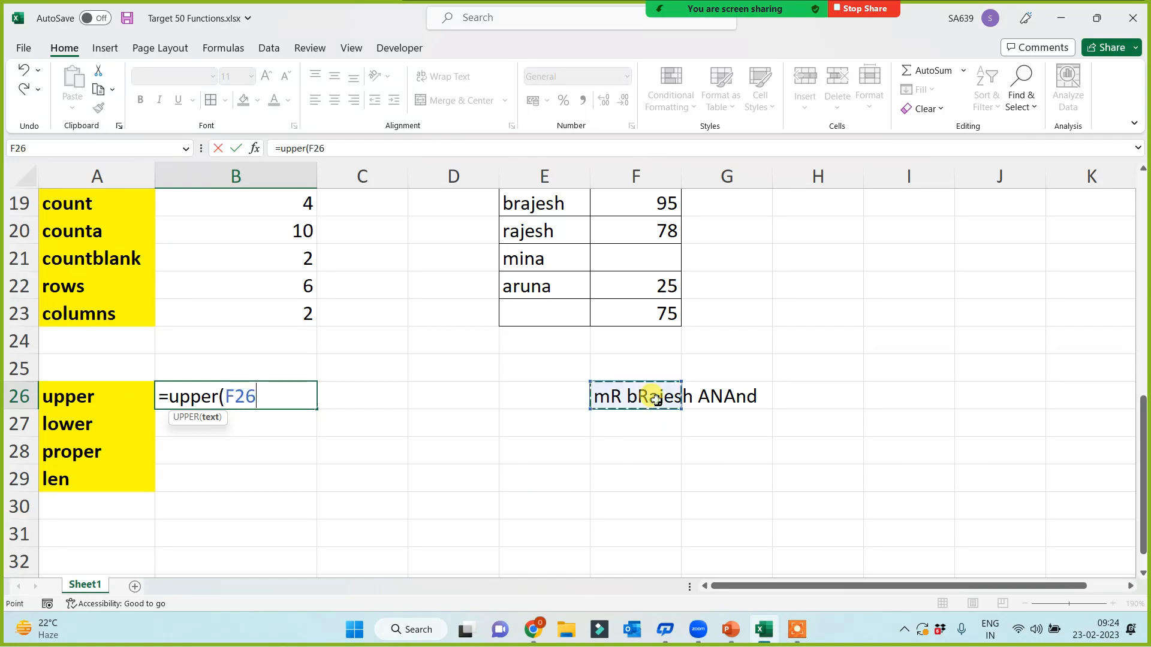
key("Return")
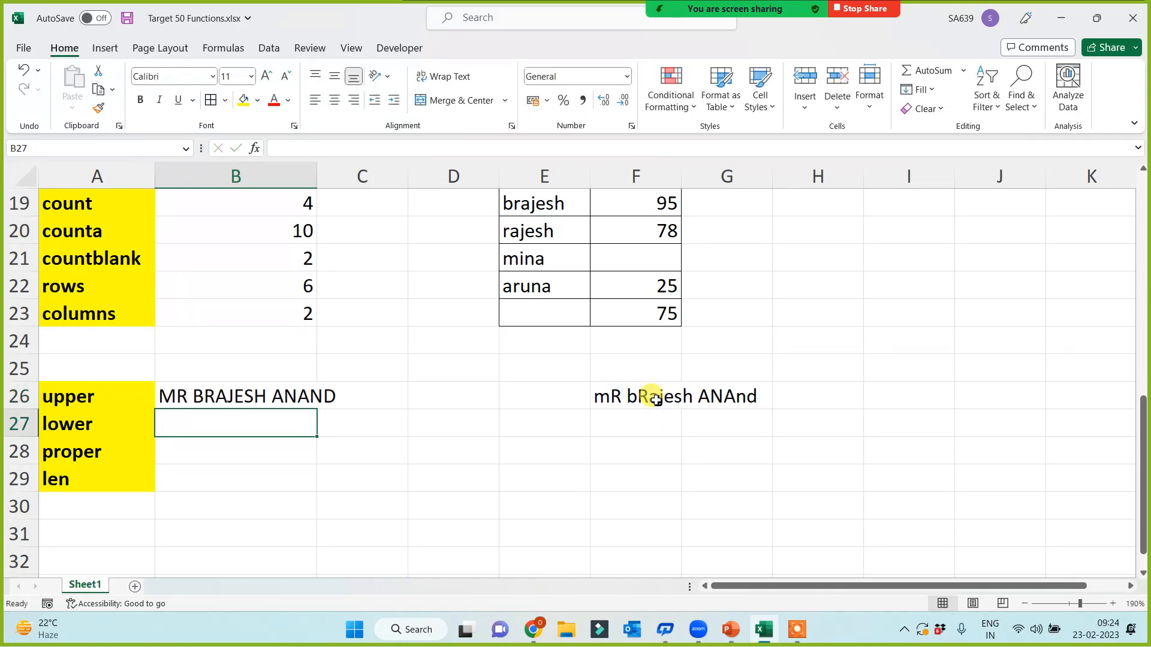
type("=lower(")
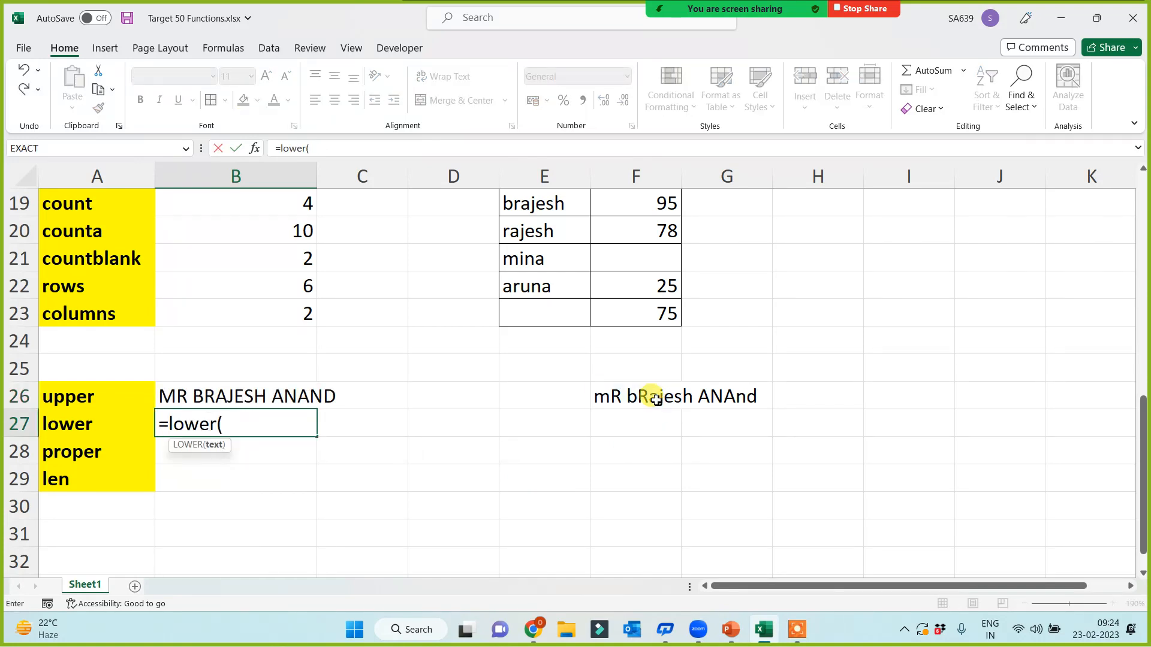
left_click(632, 401)
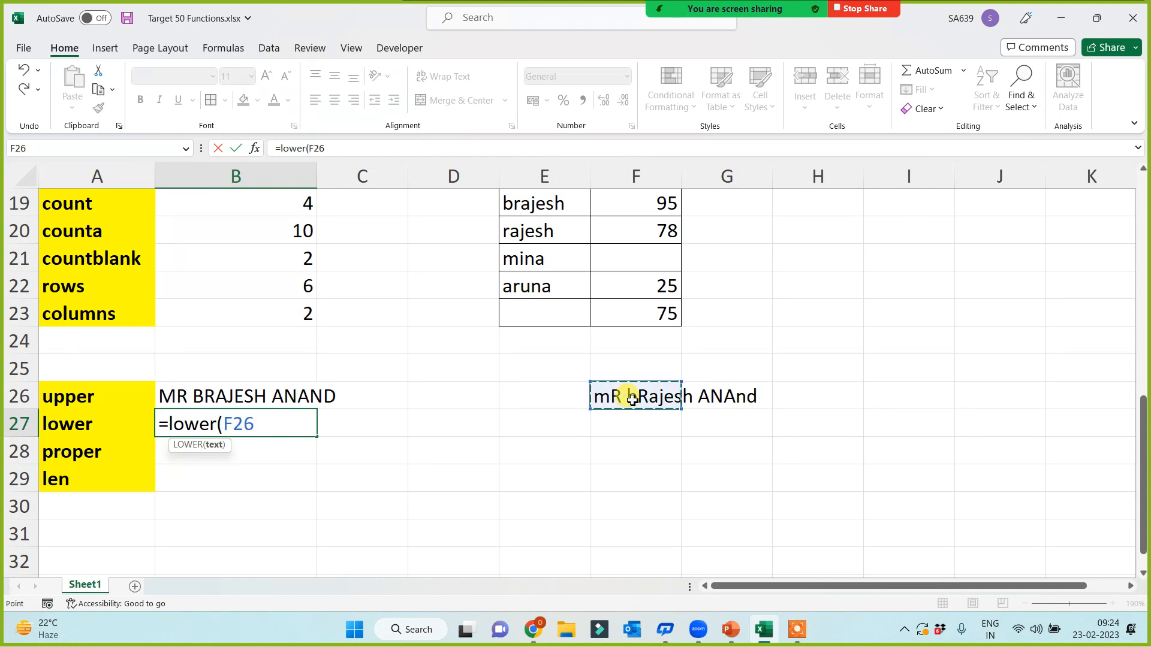
key("Return")
type("=")
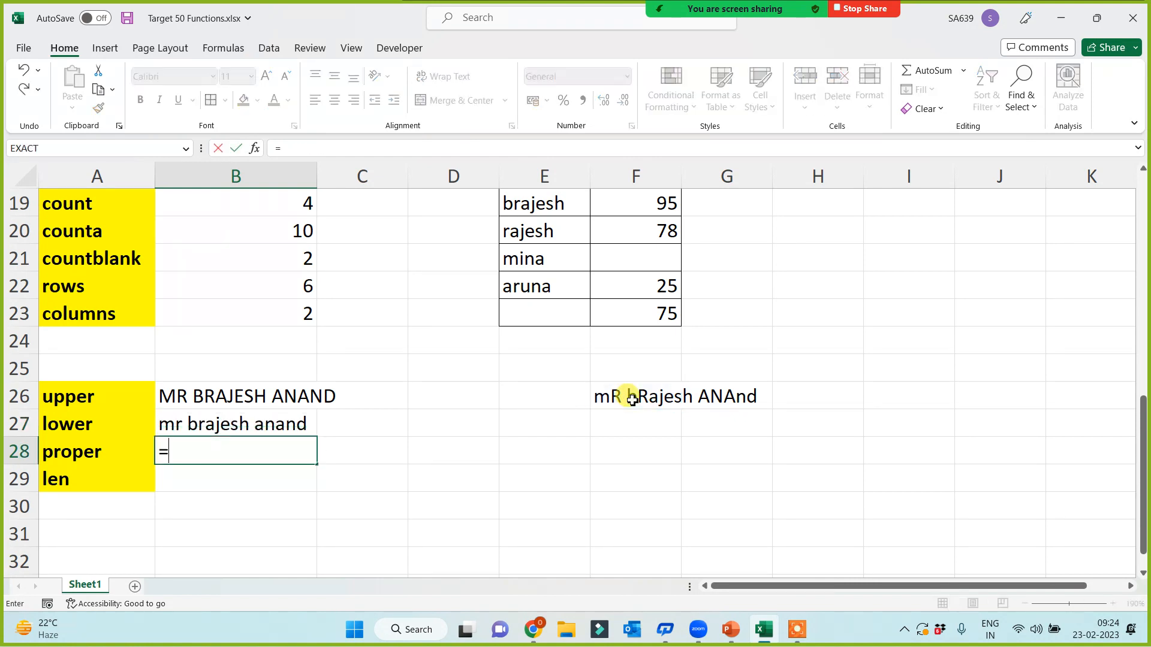
type("proper(")
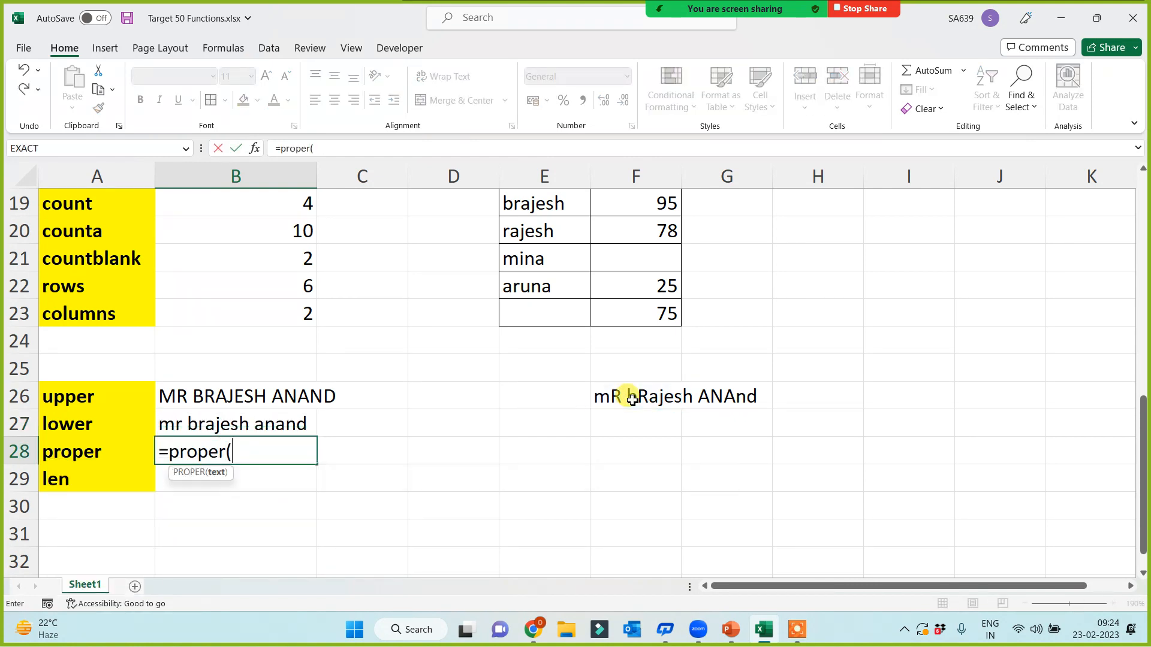
left_click(652, 398)
key("Return")
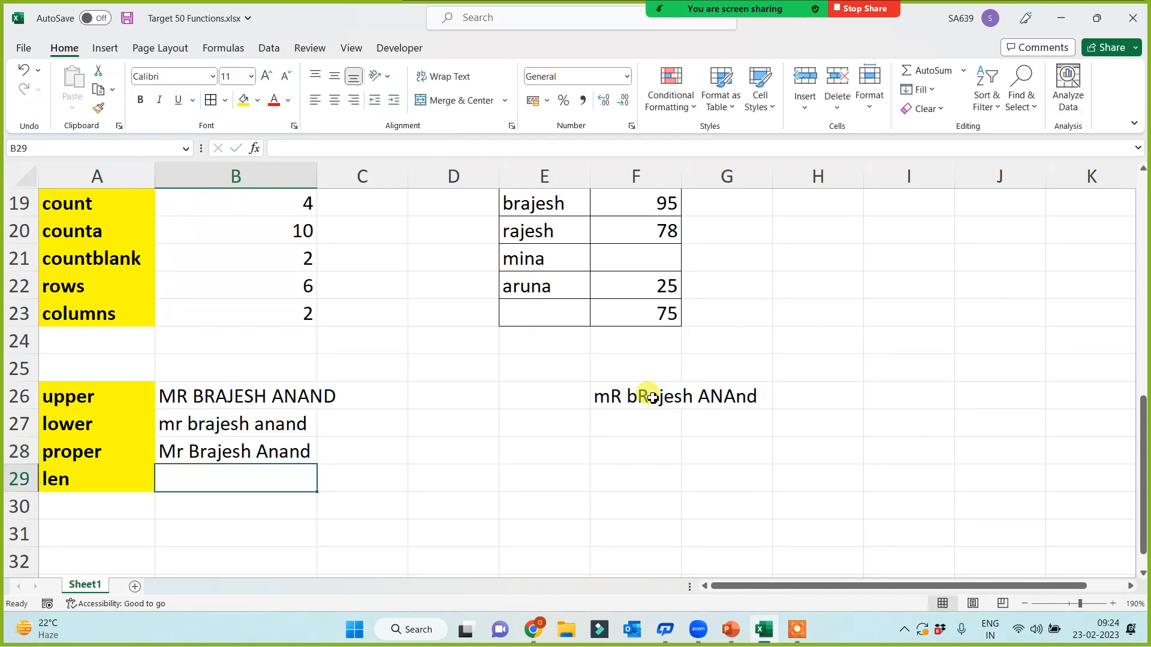
Step: Widen column F to fit the sample name and select the upper, lower and proper labels
left_click(652, 398)
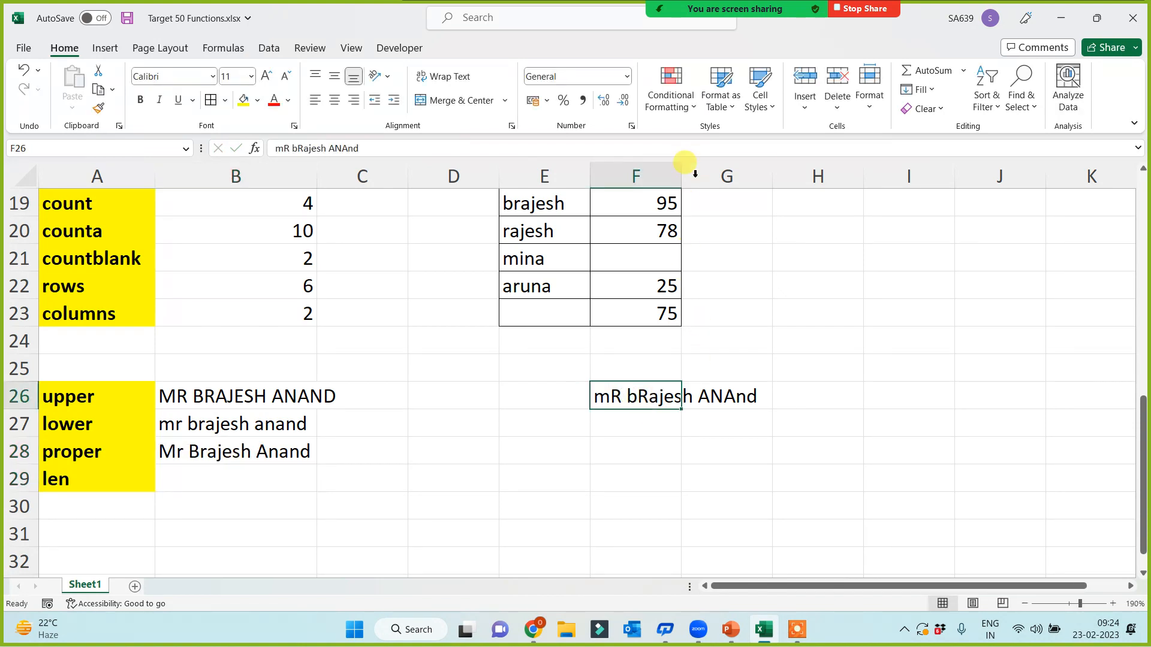
left_click_drag(684, 170, 786, 175)
left_click(252, 459)
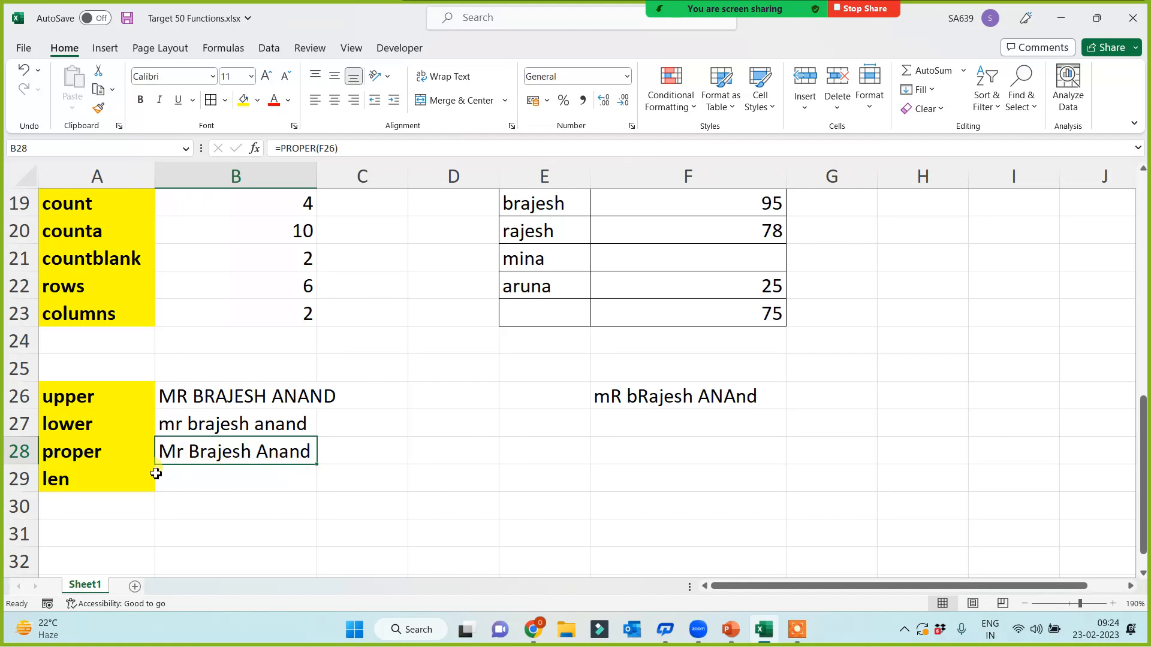
left_click_drag(85, 452, 259, 452)
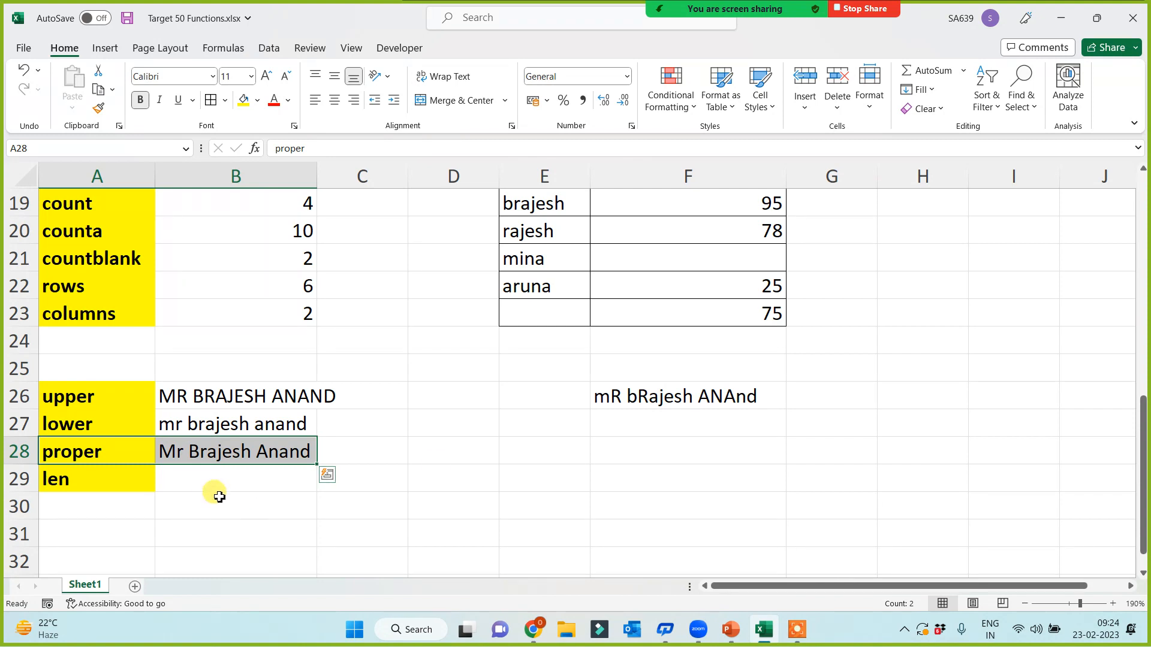
left_click(103, 396)
left_click(93, 429)
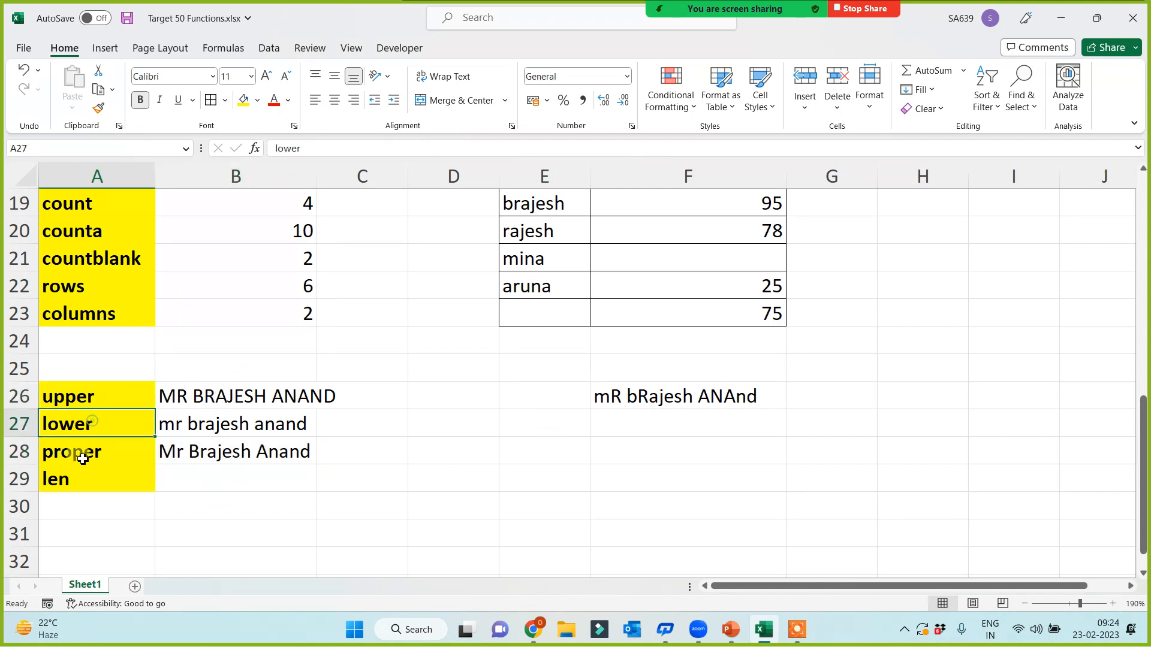
left_click(85, 454)
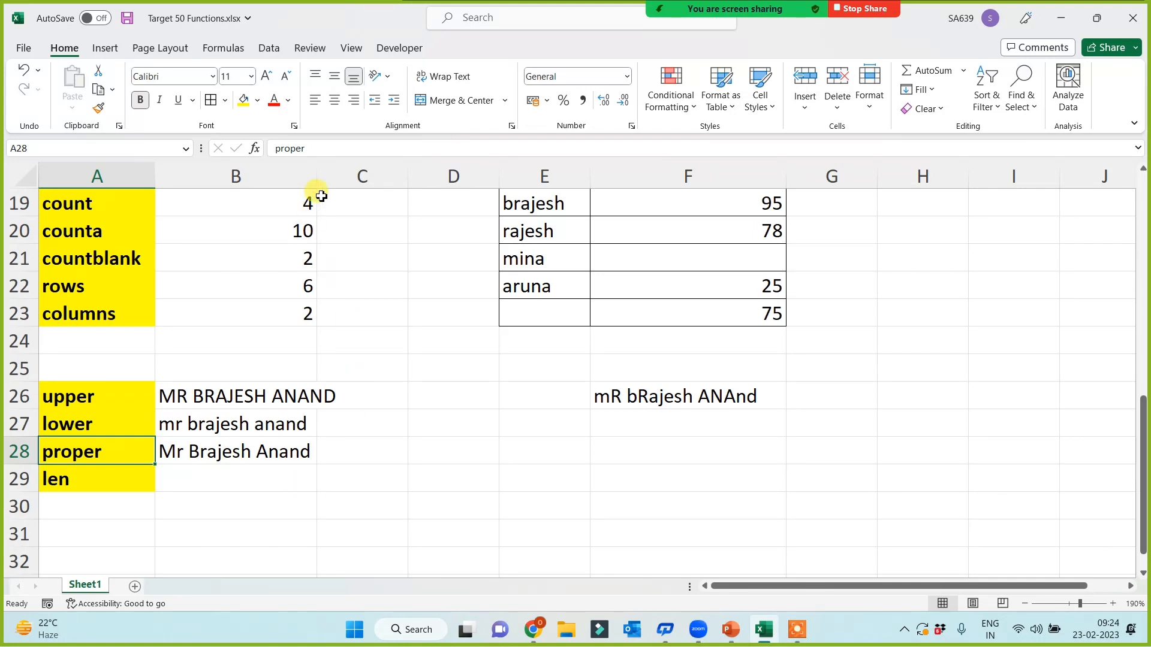
Step: Widen column B and review the UPPER, LOWER and PROPER formulas
left_click_drag(317, 175, 346, 175)
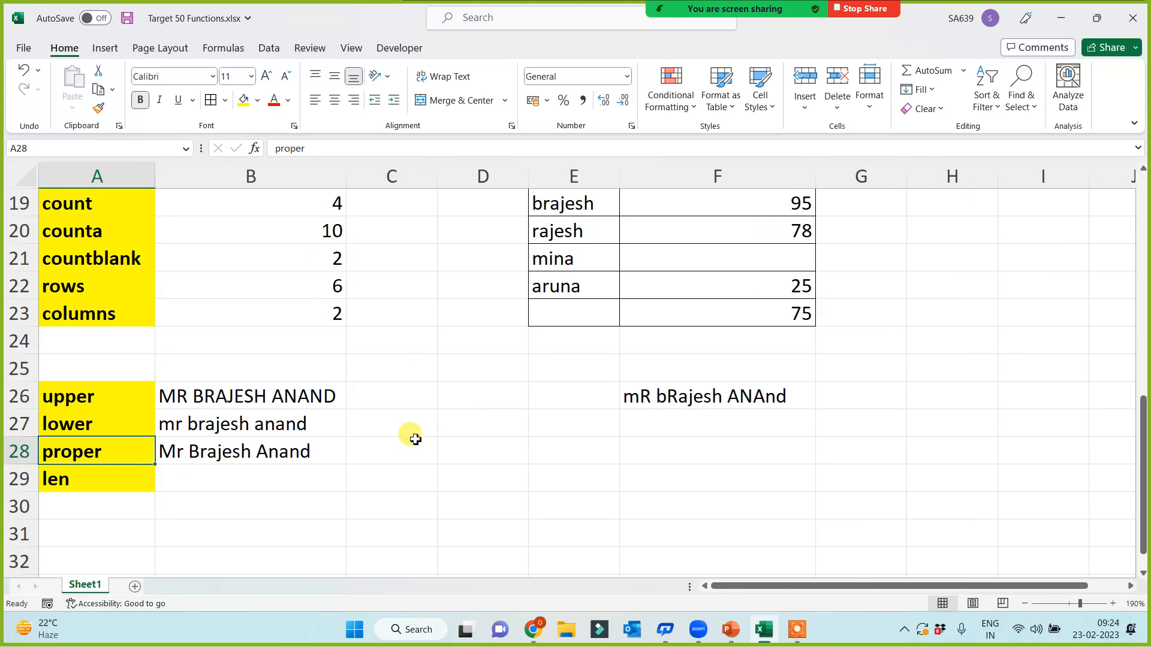
left_click(274, 403)
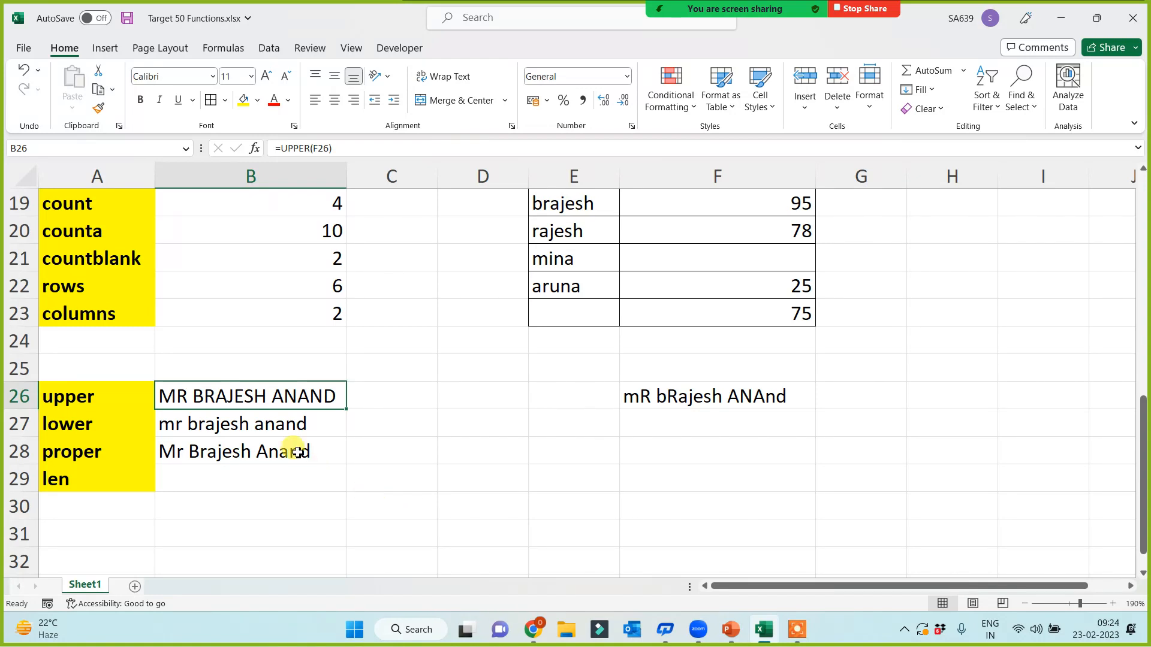
left_click(286, 421)
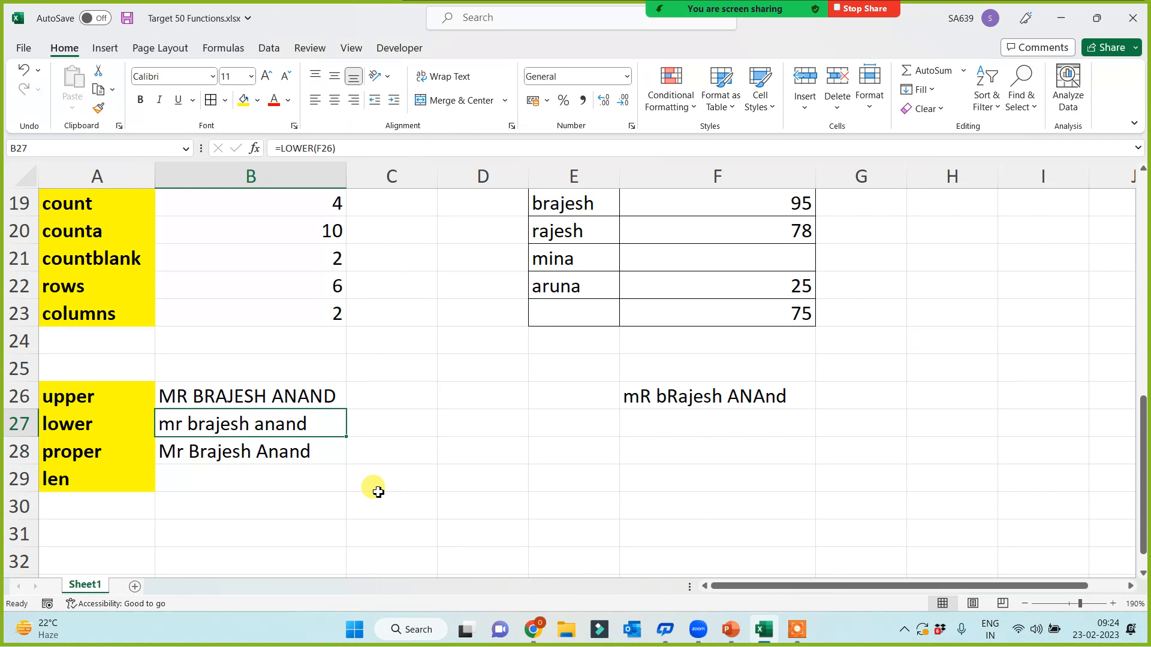
left_click(248, 454)
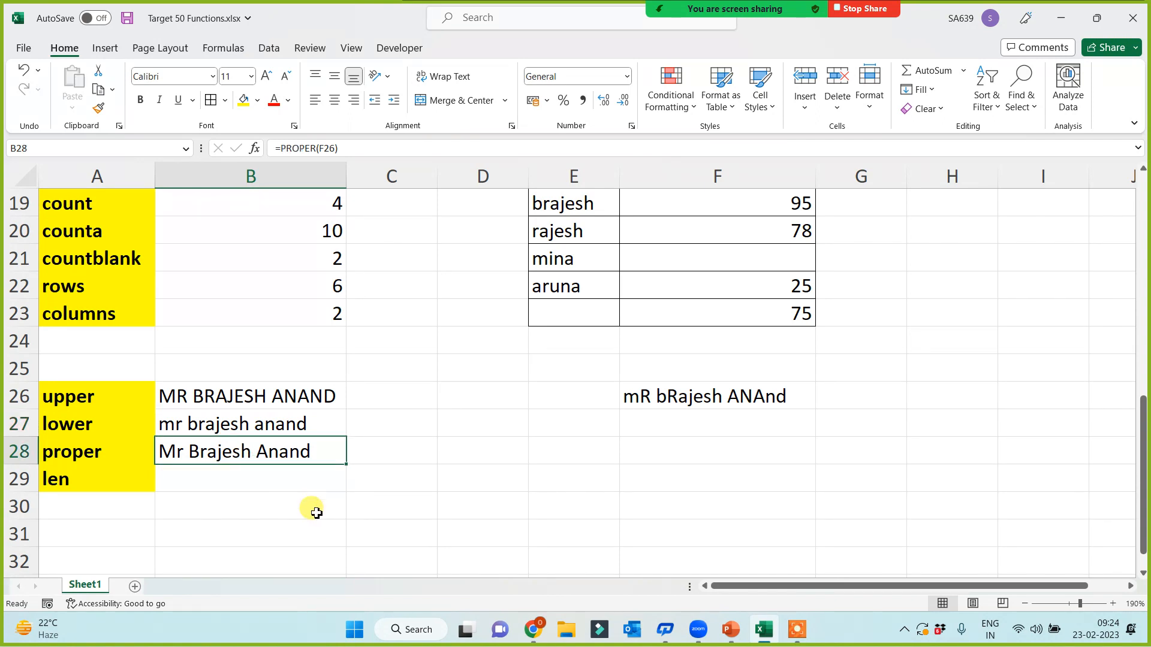
left_click(242, 505)
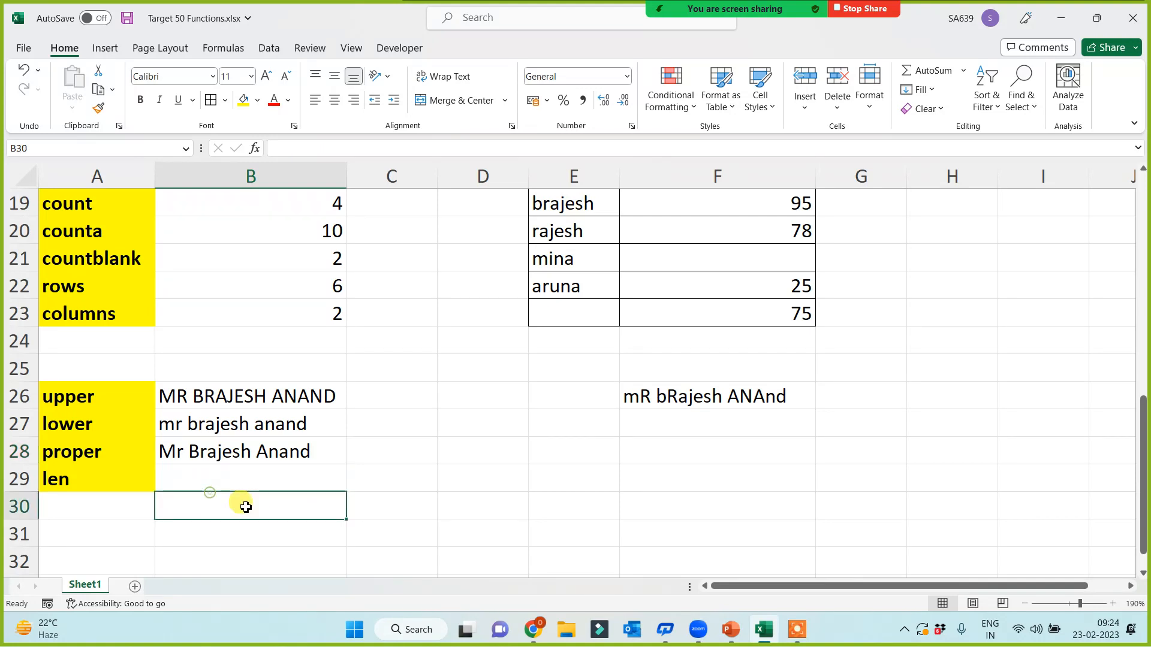
Step: Enter =LEN(F26) in B29 to get 16, then briefly select column A
left_click(217, 474)
type("=le")
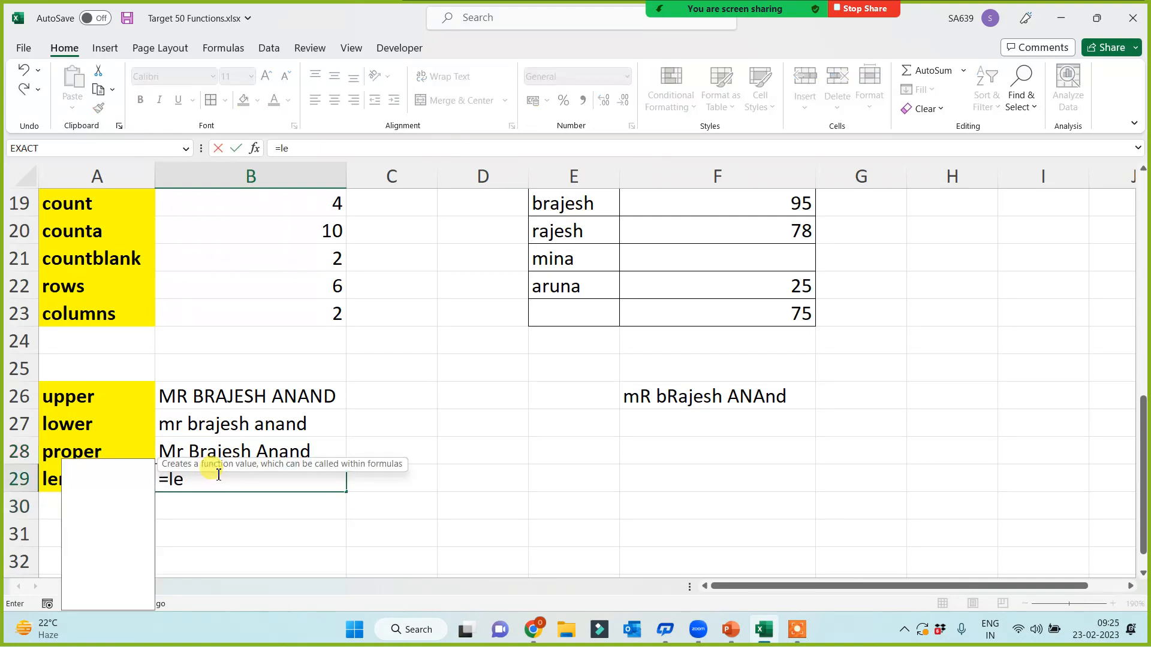
type("n(")
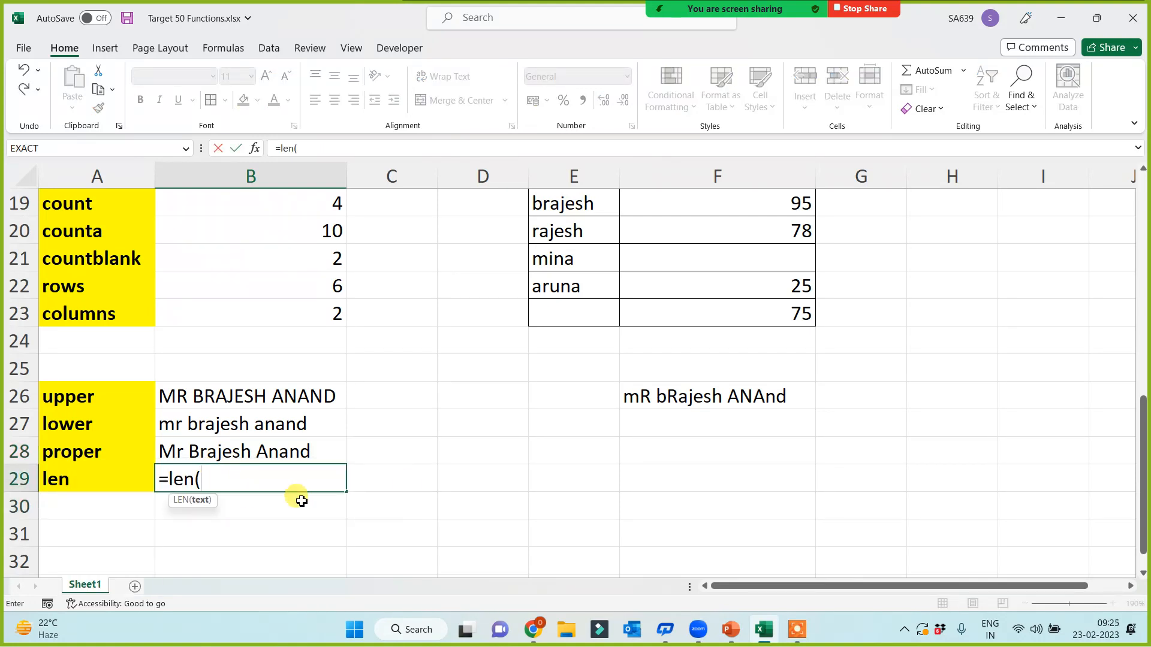
left_click(694, 407)
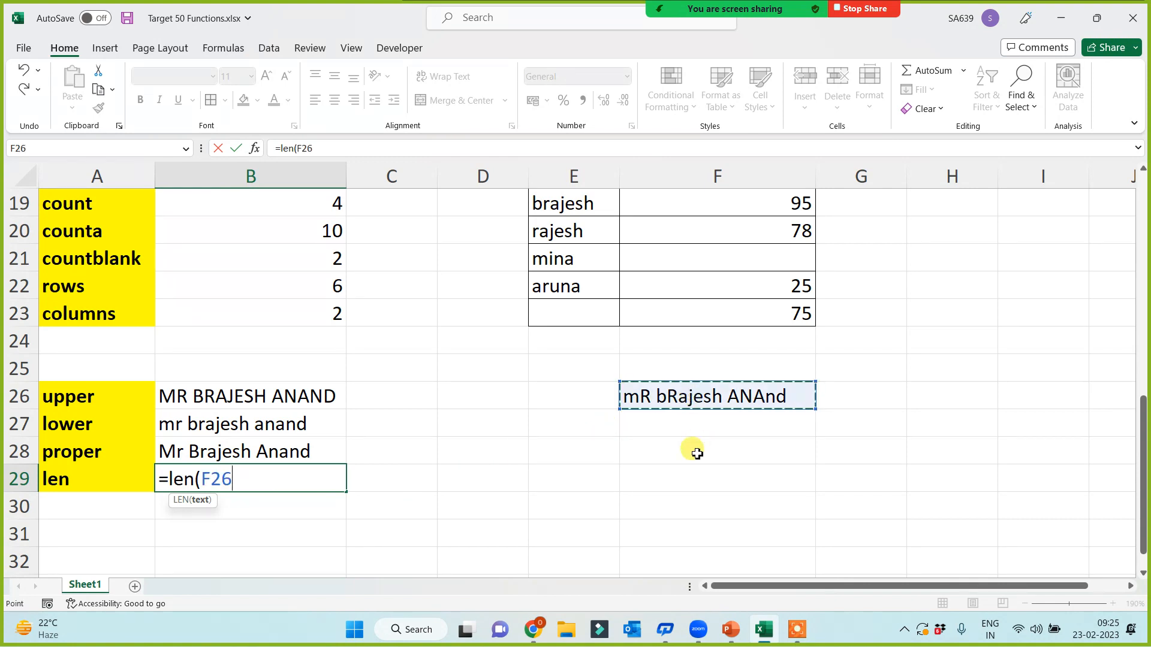
type(")")
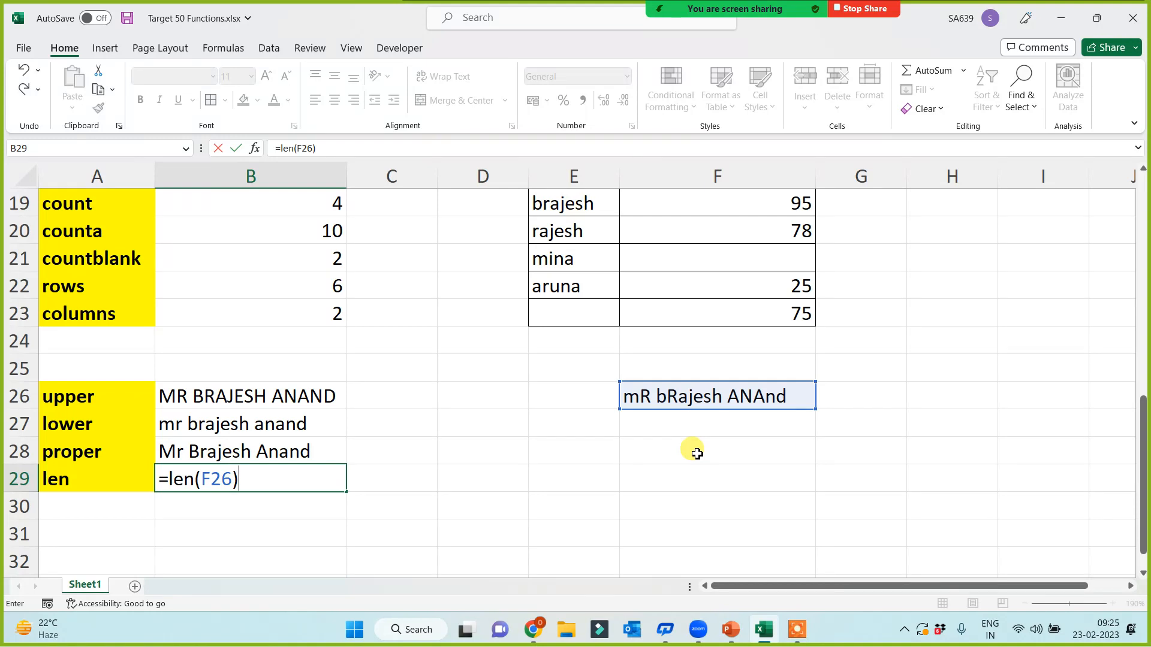
key("Return")
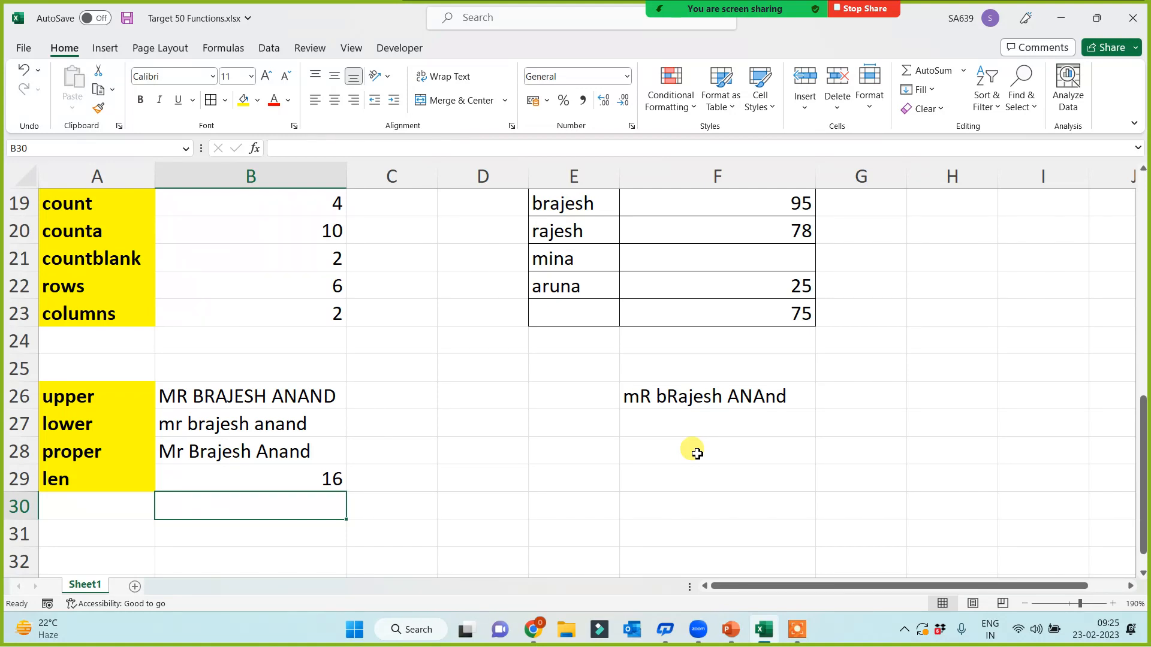
left_click(135, 203)
key("ctrl+space")
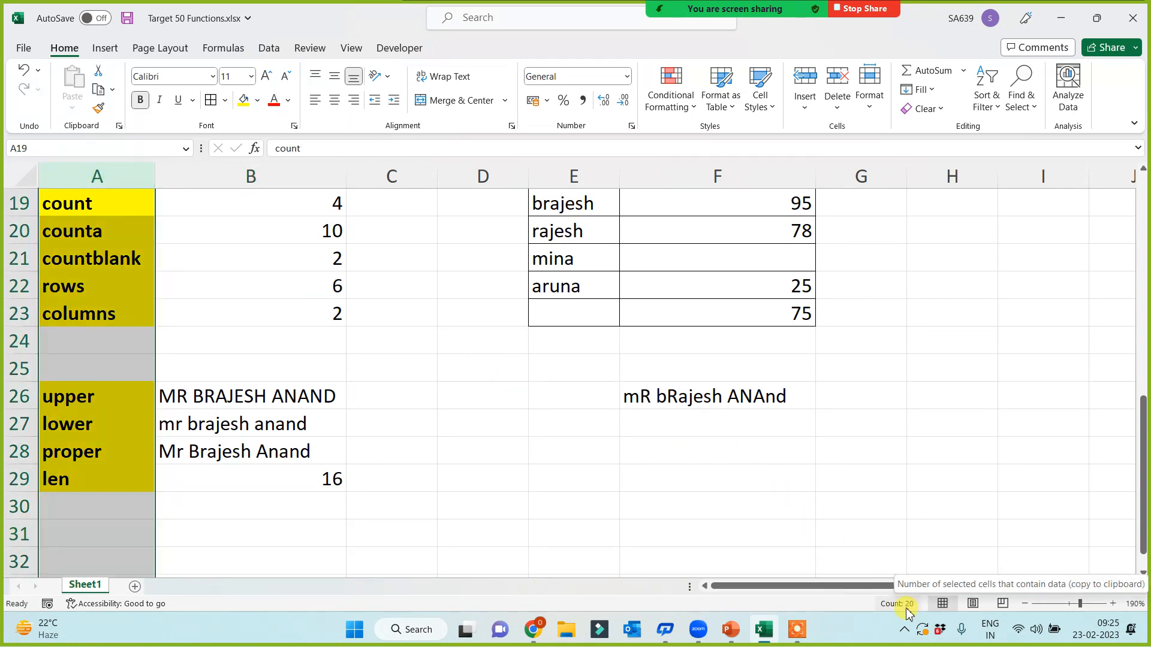
left_click(256, 530)
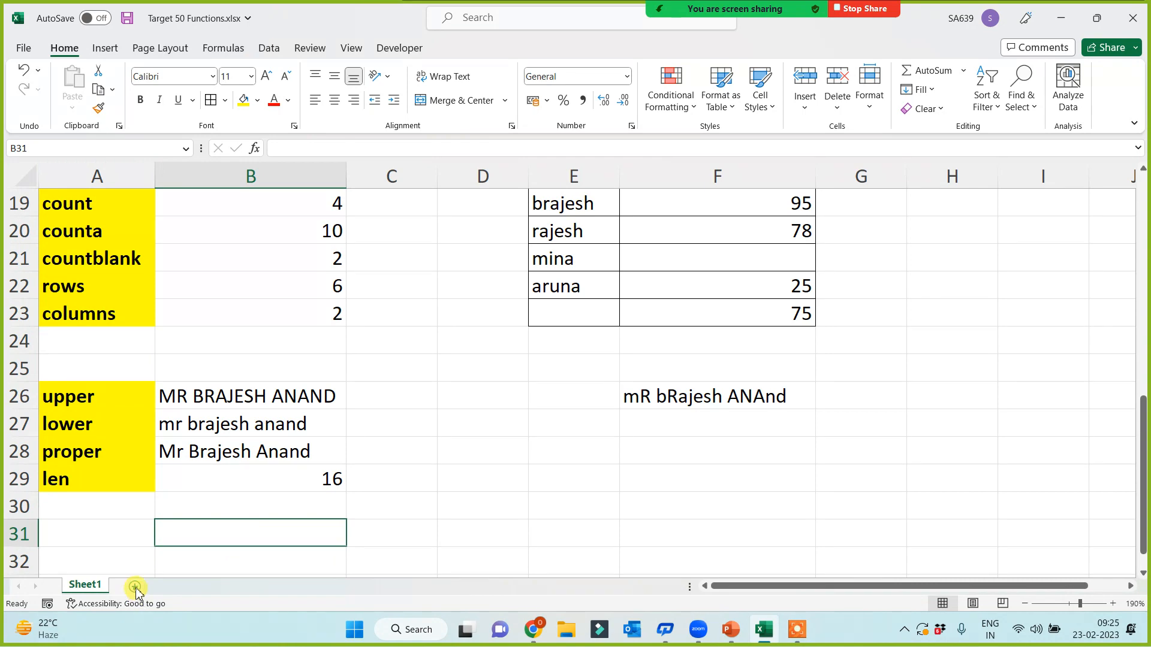
Step: Insert Sheet2 and type Year, Month and Day into A1:A3
left_click(135, 586)
scroll(268, 426, "up", 3, "ctrl")
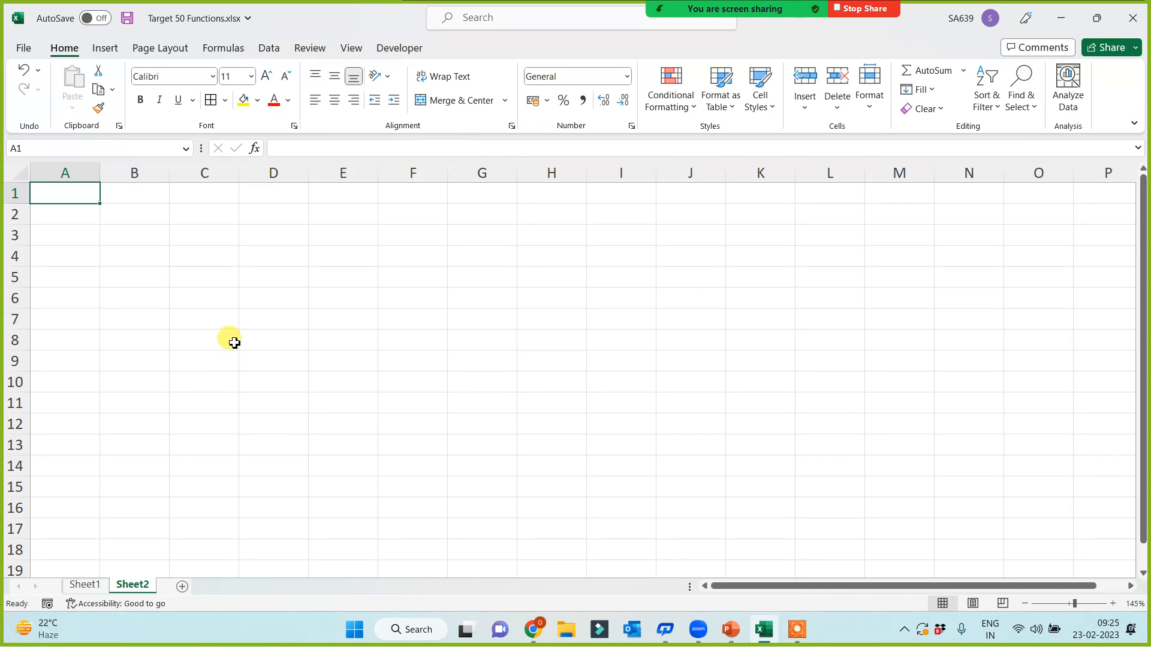
type("Year")
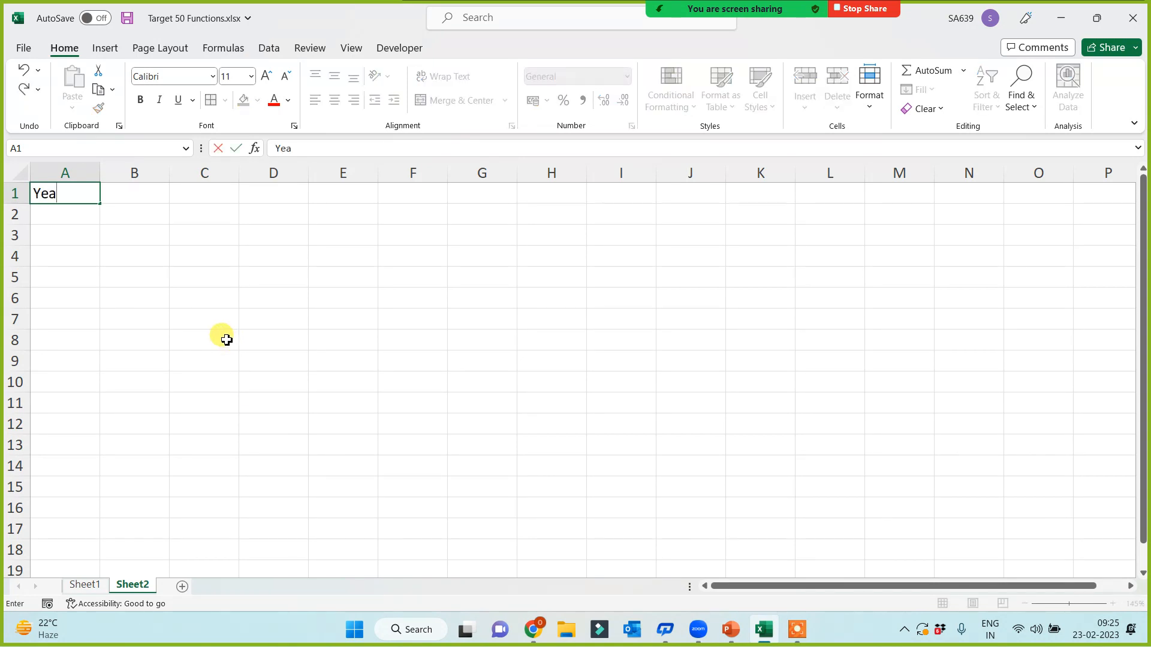
key("Return")
type("Month")
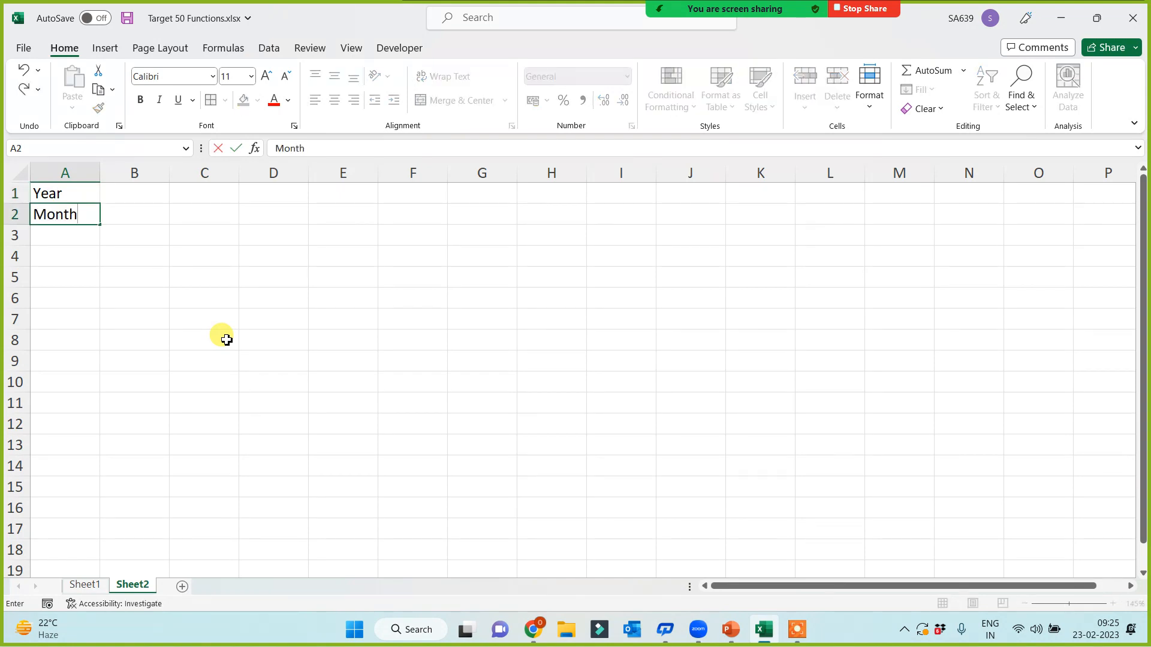
key("Return")
type("Day")
left_click(274, 333)
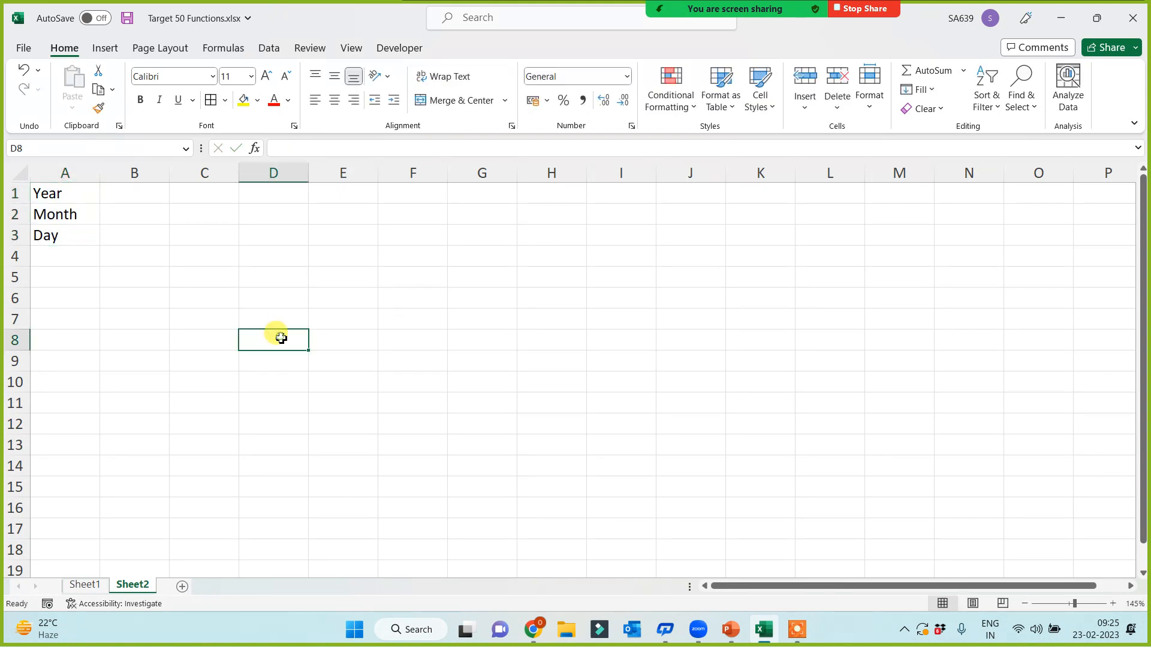
scroll(280, 336, "up", 3)
left_click(358, 177)
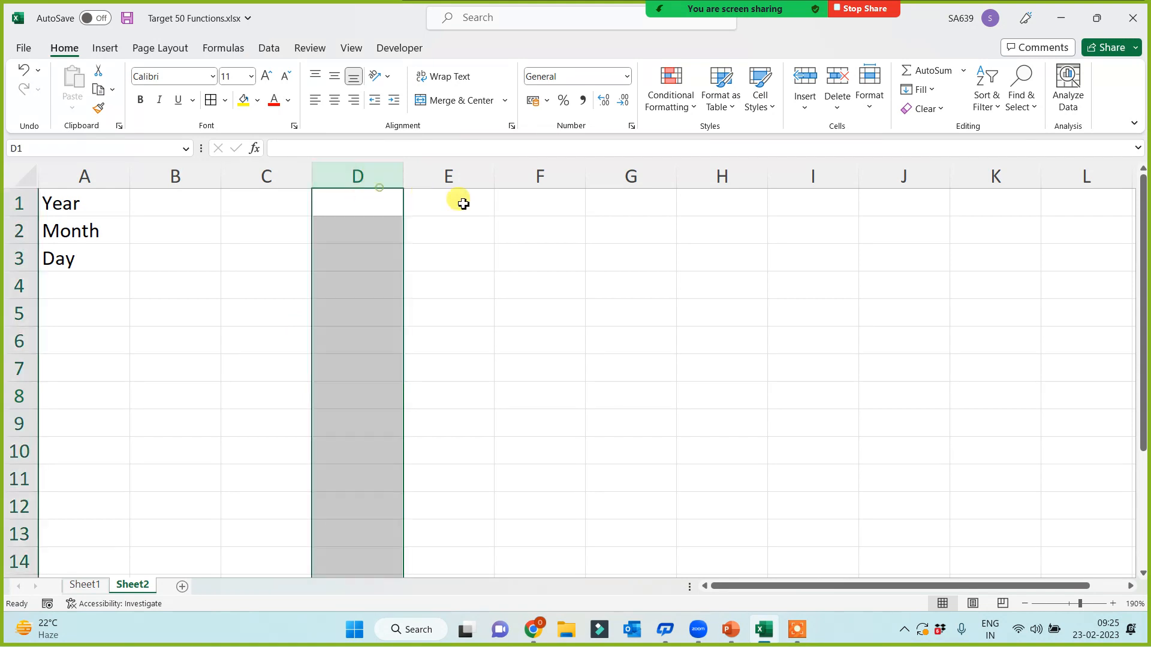
left_click(460, 200)
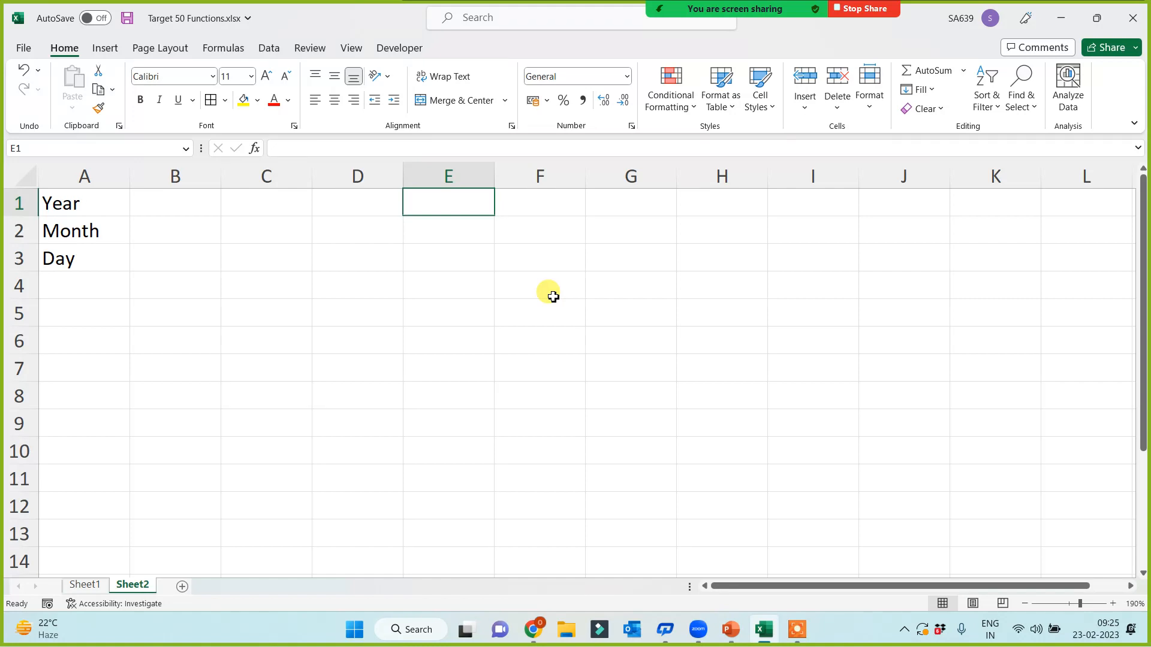
Step: Enter =NOW() in E1 for the current date-time and begin =YEAR( in B1
type("=")
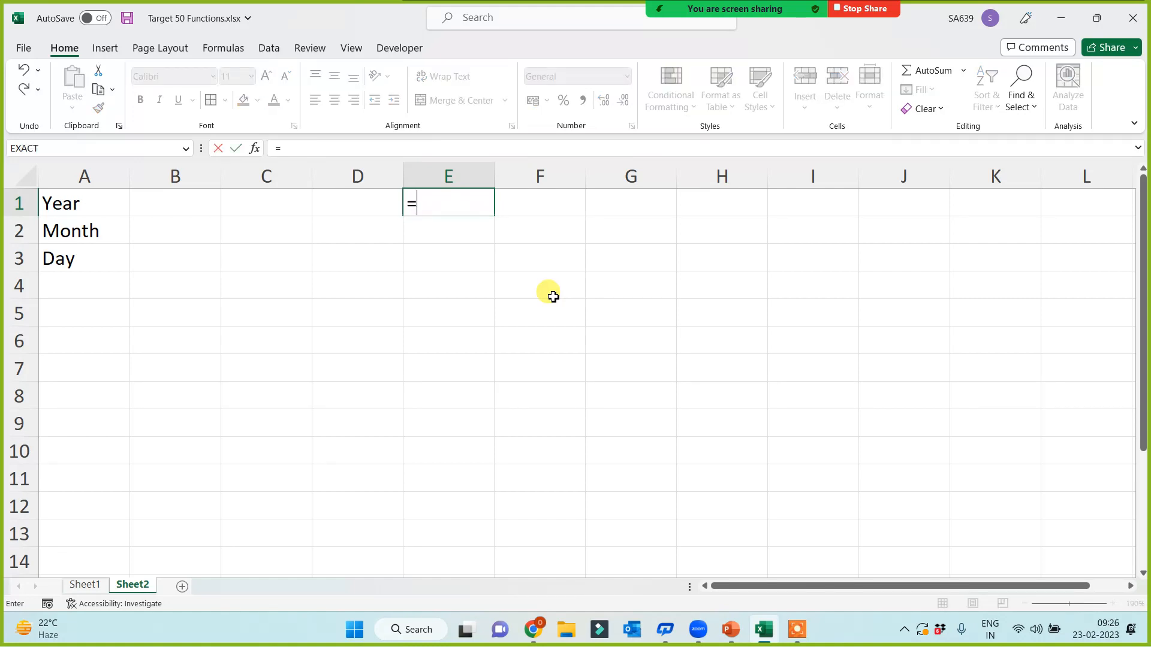
type("now()")
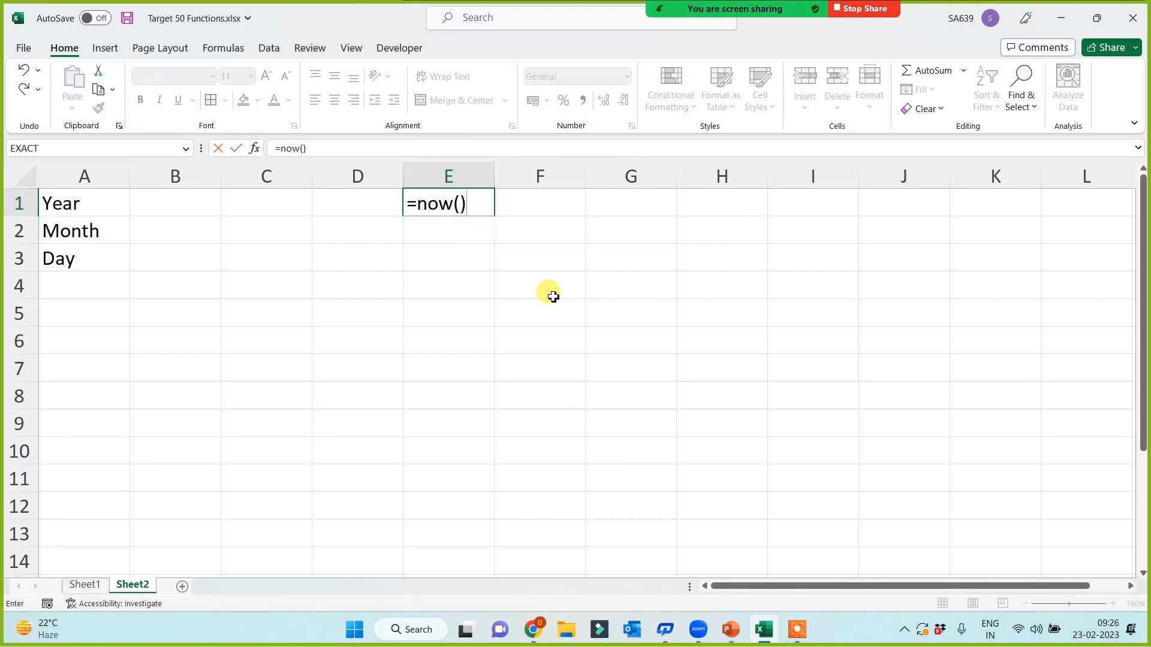
key("Return")
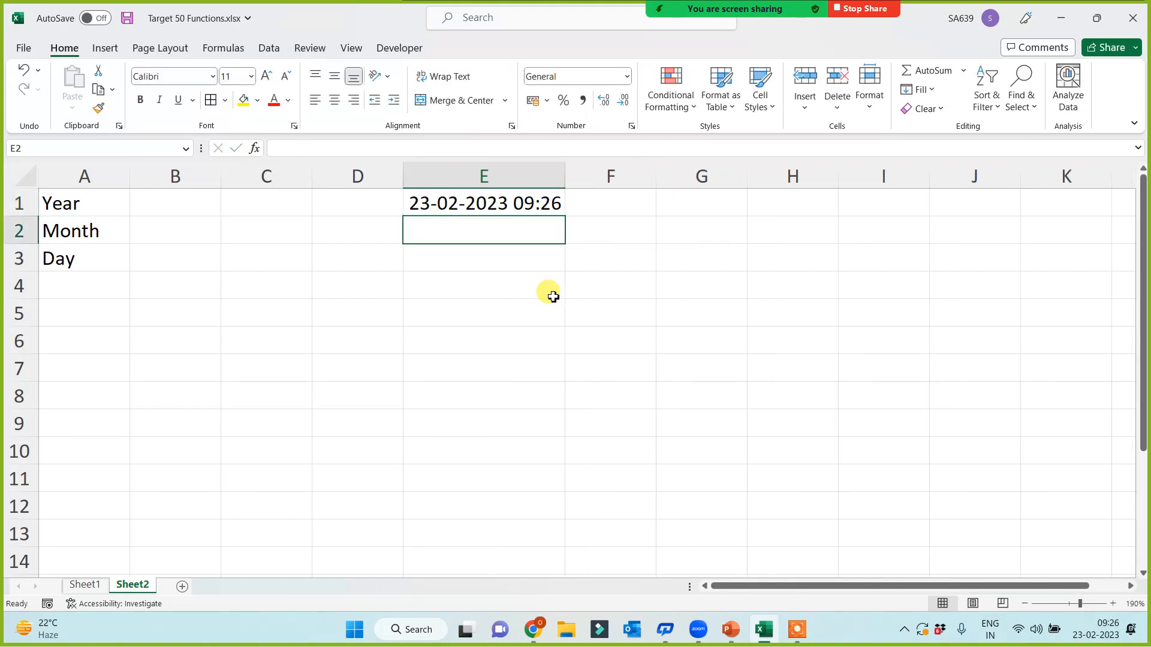
left_click(145, 204)
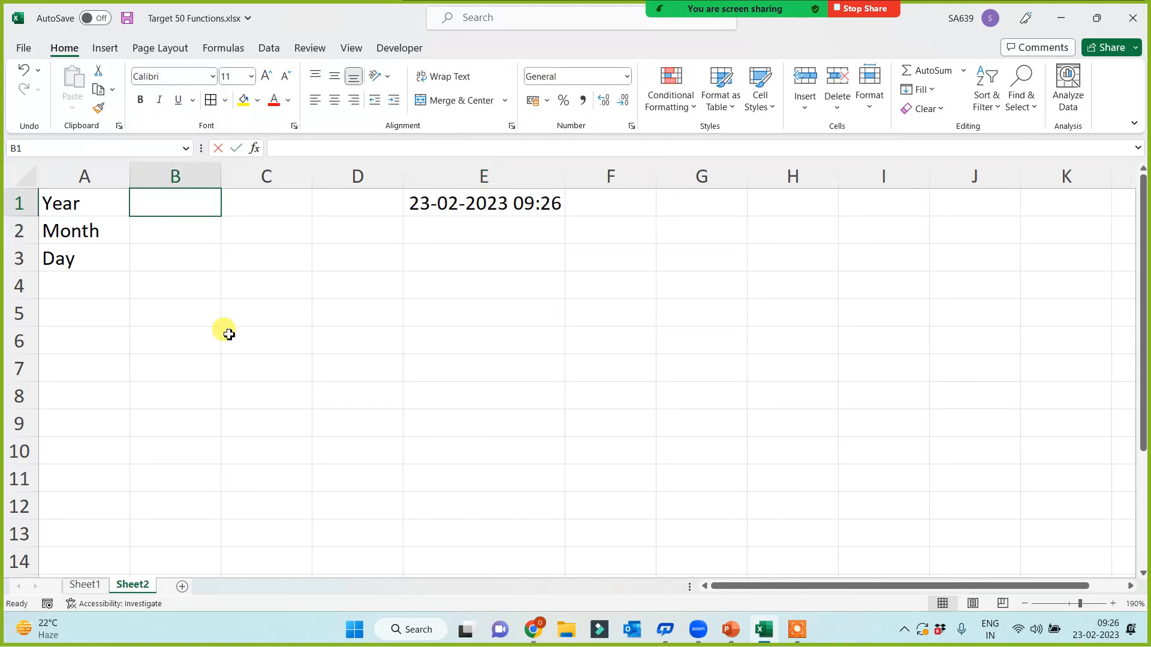
type("=year(")
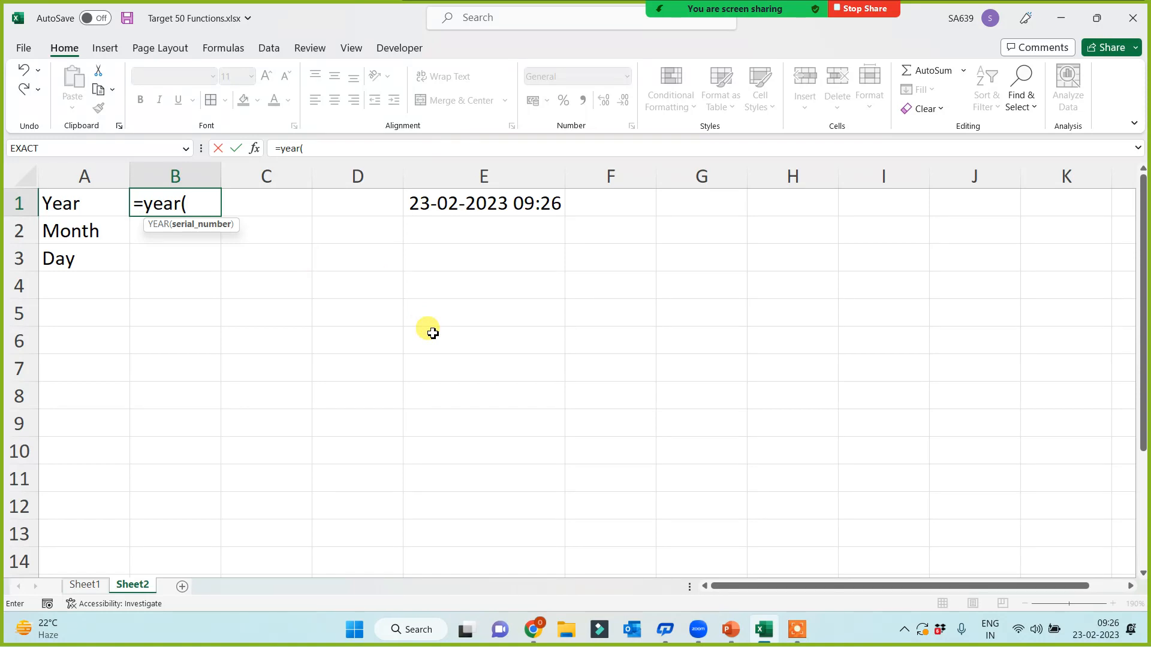
Step: Complete =YEAR(E1), =MONTH(E1) and =DAY(E1) in B1:B3, giving 2023, 2 and 23
left_click(473, 205)
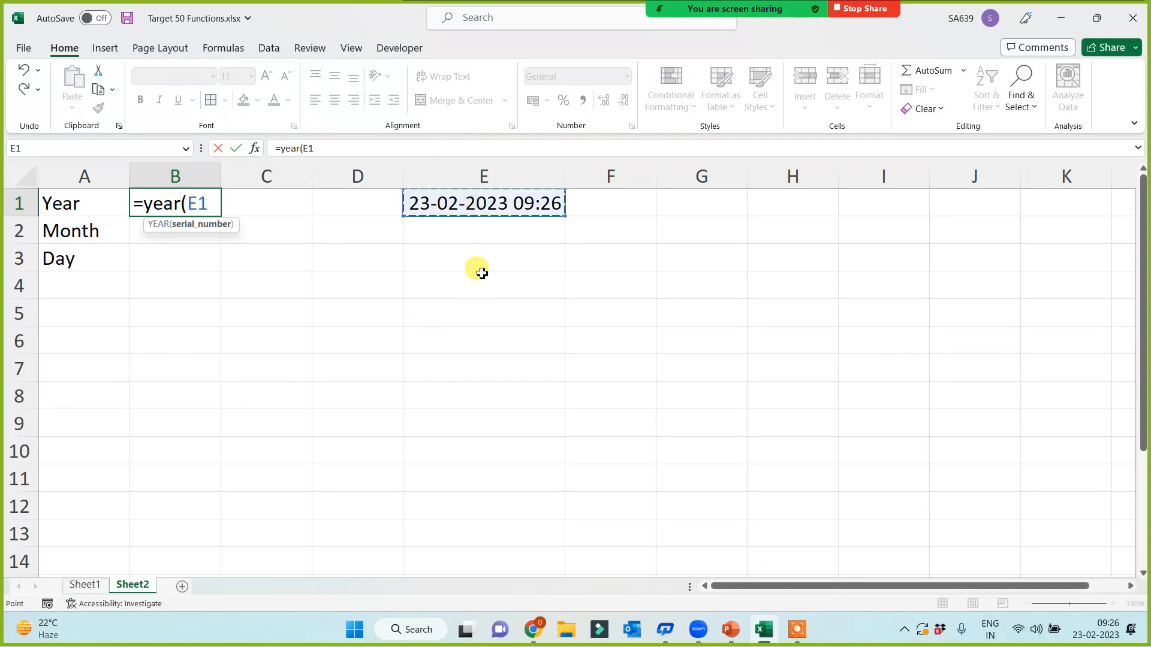
type(")")
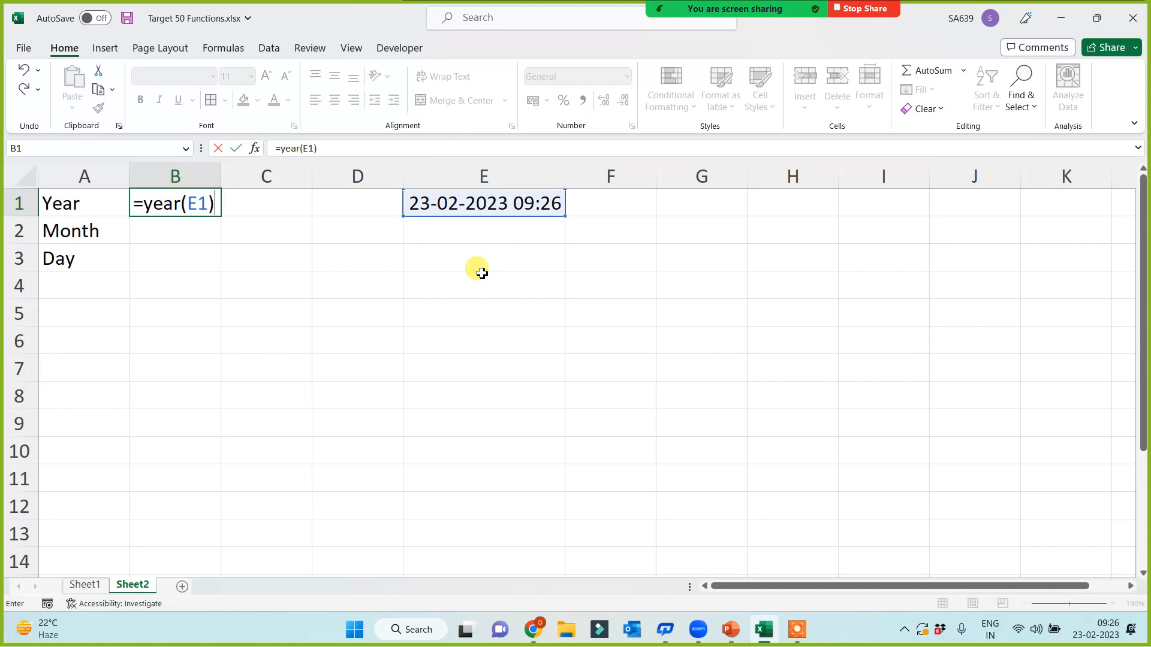
key("Return")
type("=")
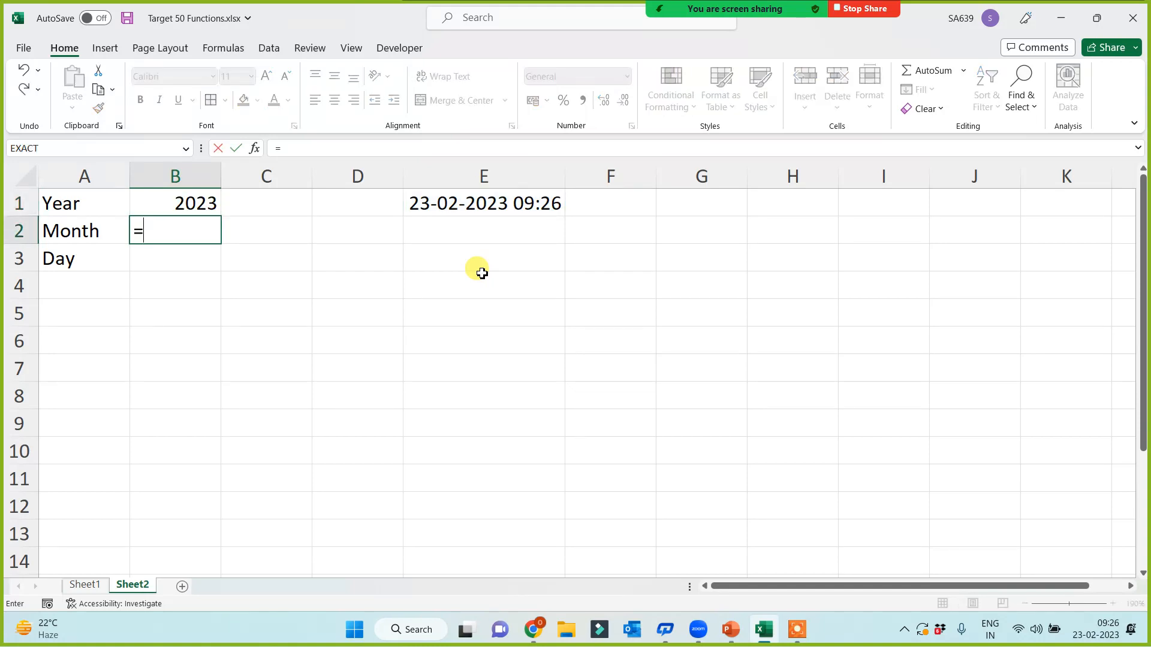
type("month(")
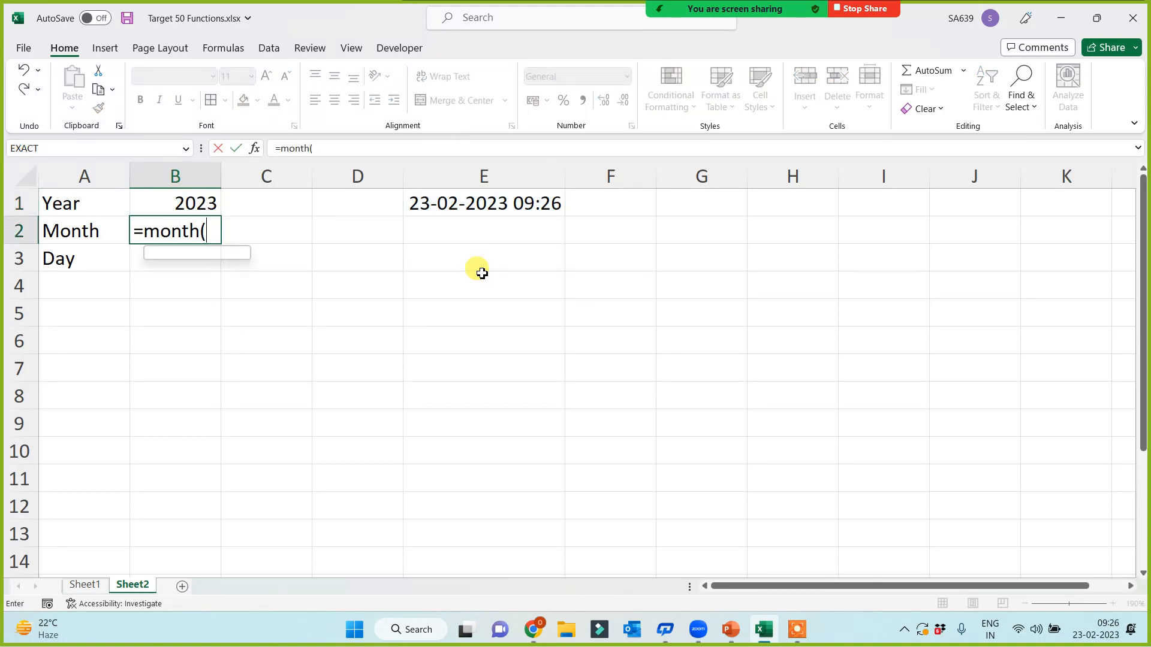
left_click(497, 204)
key("Return")
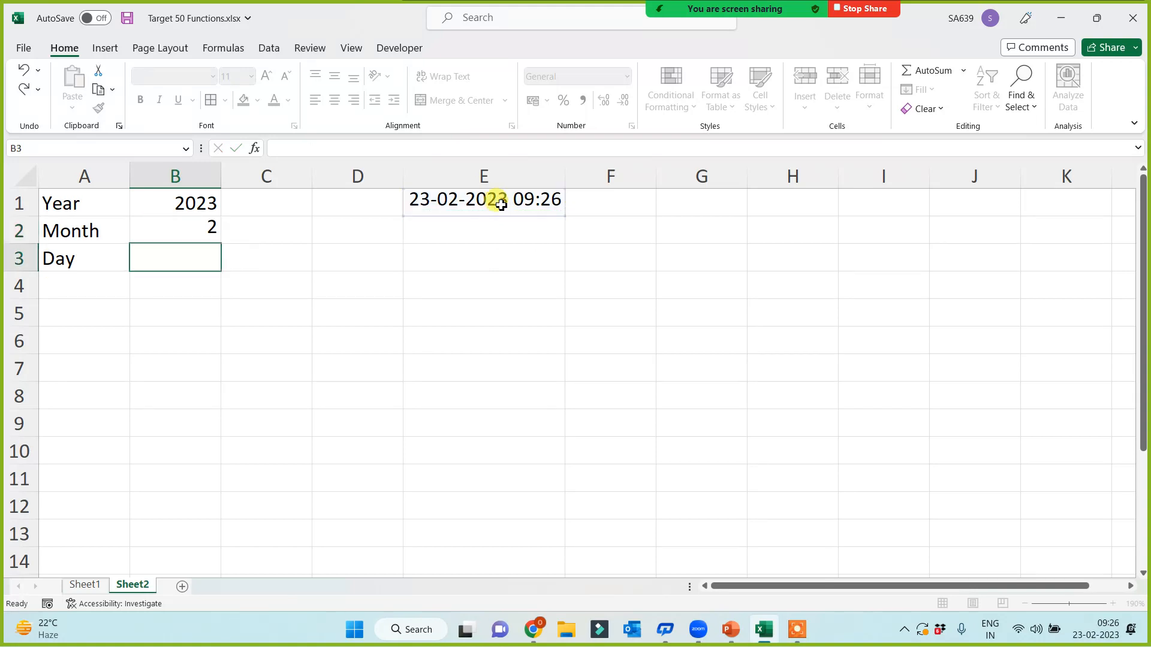
type("=day(")
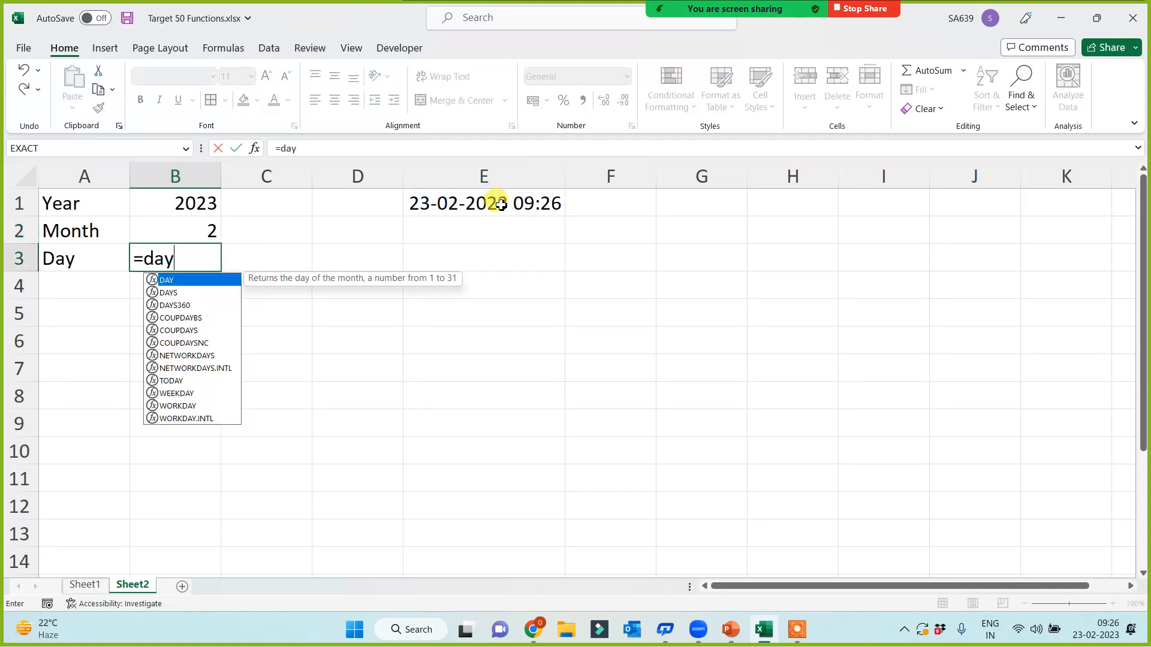
left_click(480, 200)
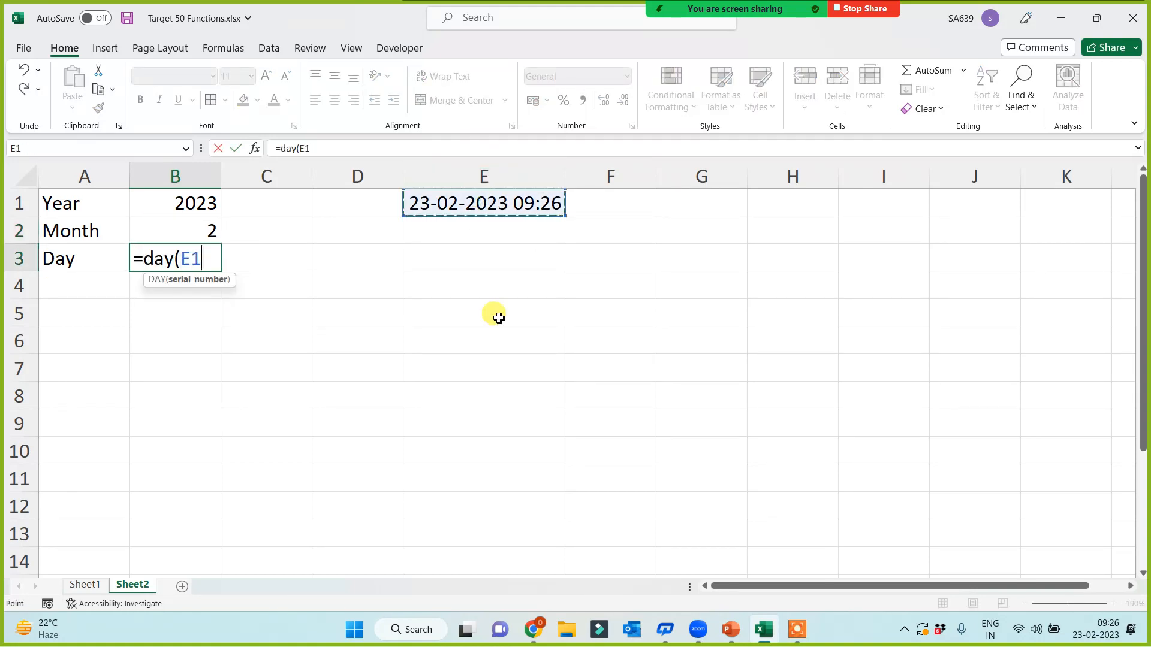
type(")")
key("Return")
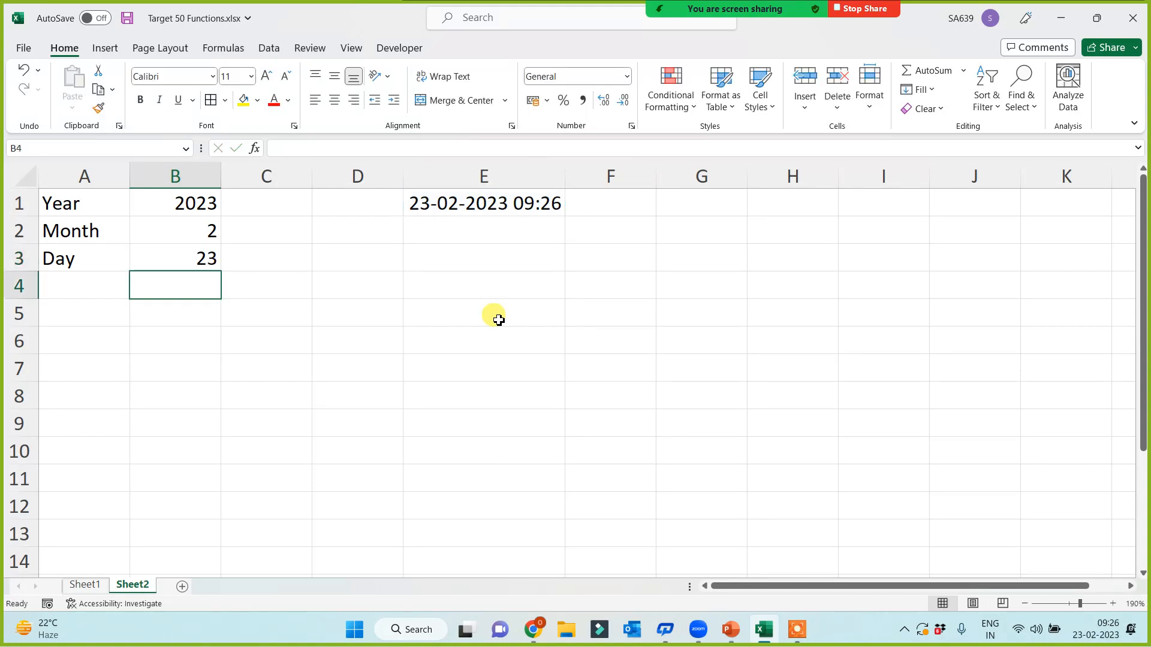
left_click(86, 317)
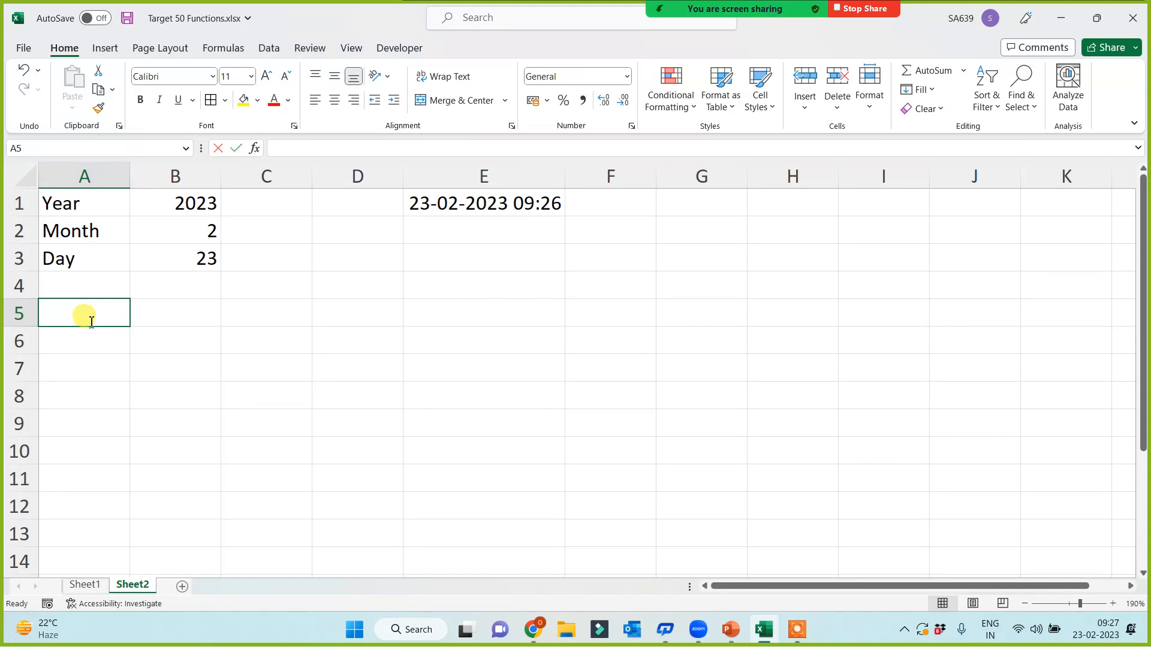
Step: Type the Hour, Minute and Second labels into A5:A7
type("Hour")
key("Return")
type("Minute")
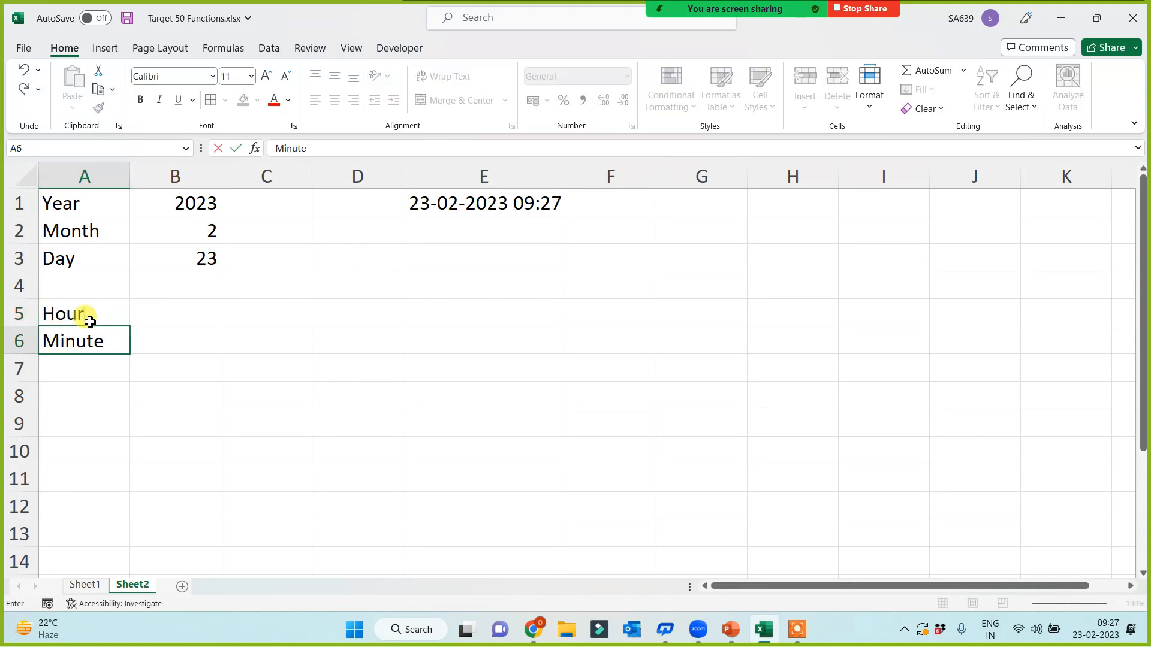
key("Return")
type("Second")
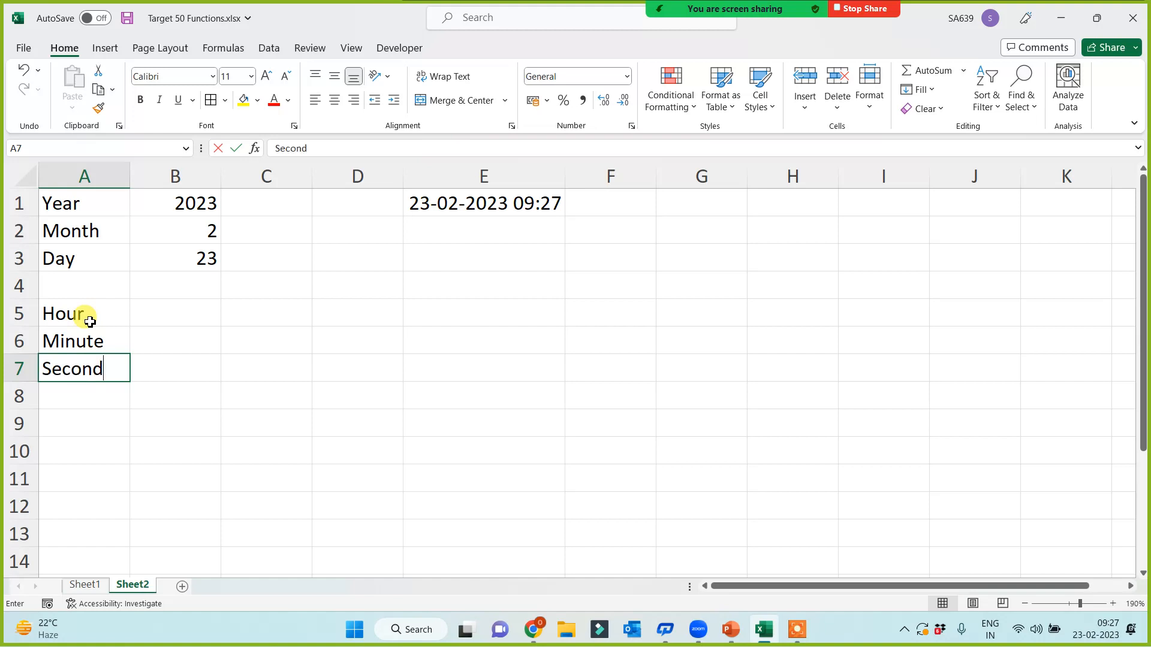
left_click(155, 308)
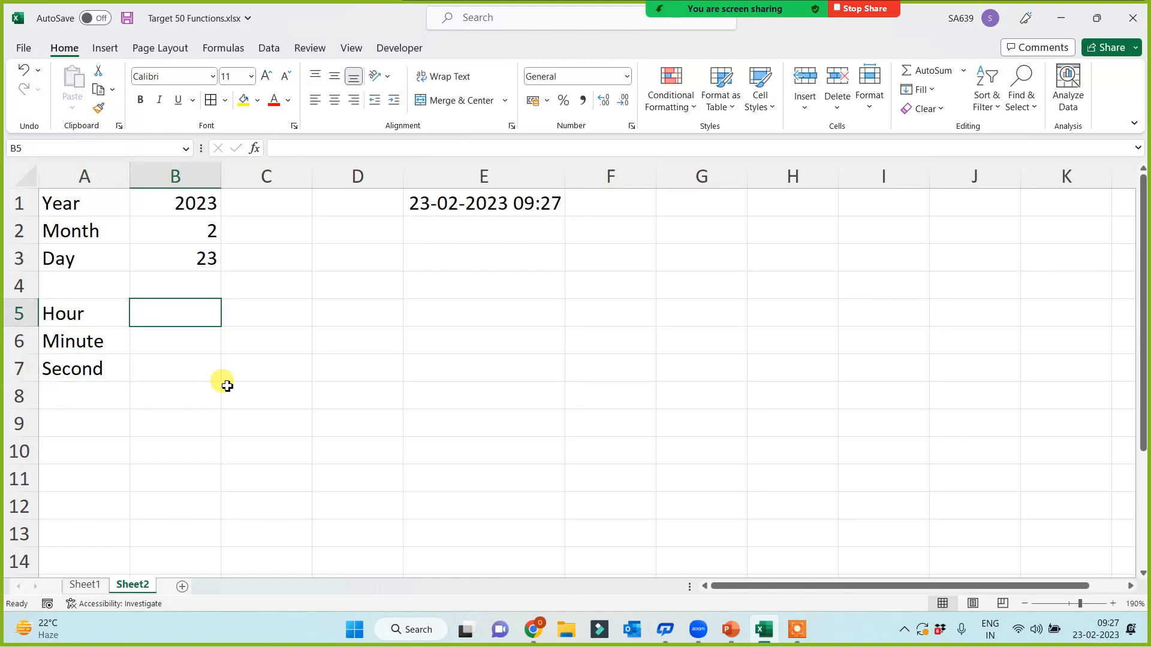
type("=")
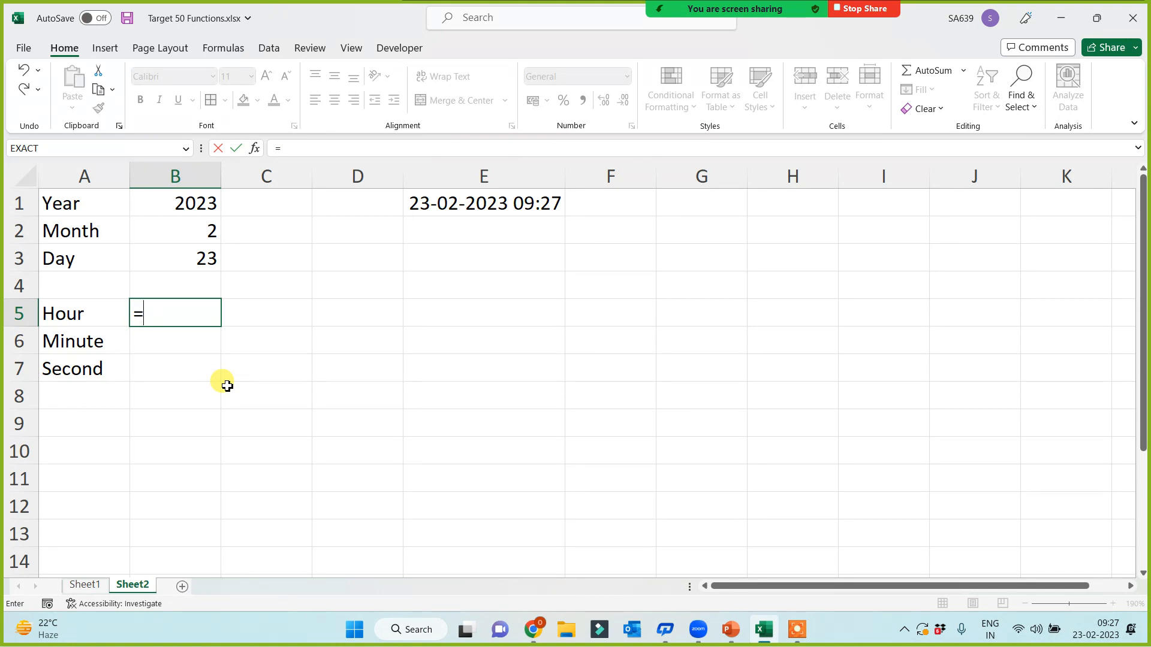
Step: Enter =HOUR(E1) and =MINUTE(E1) in B5 and B6, giving 9 and 27
type("hour(")
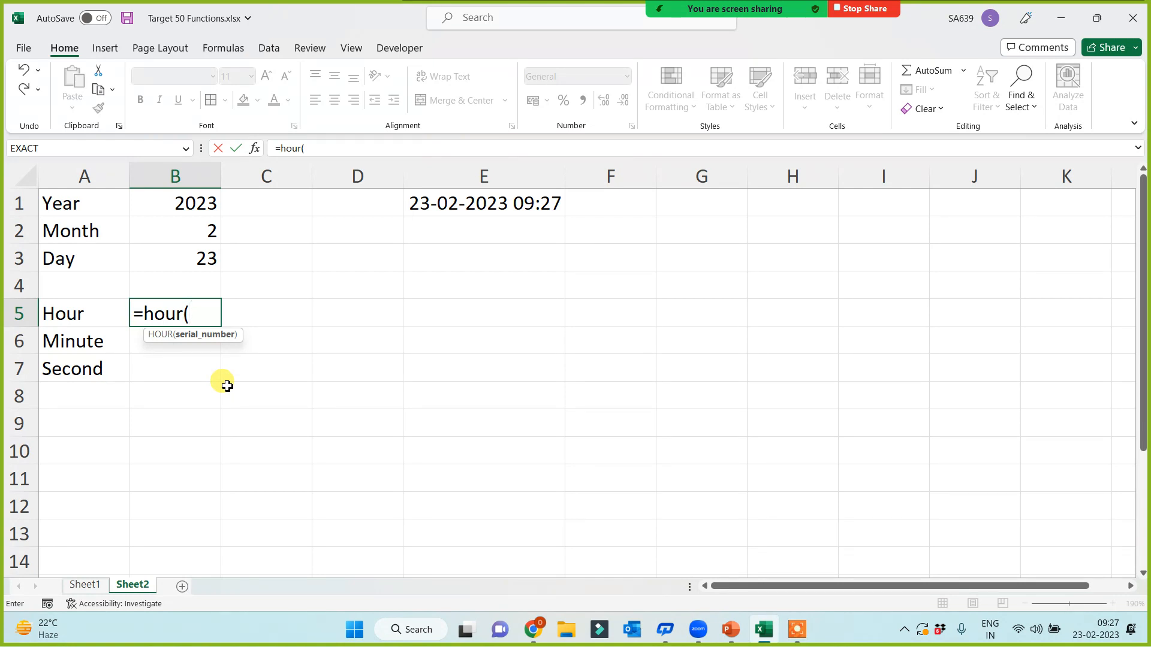
left_click(500, 203)
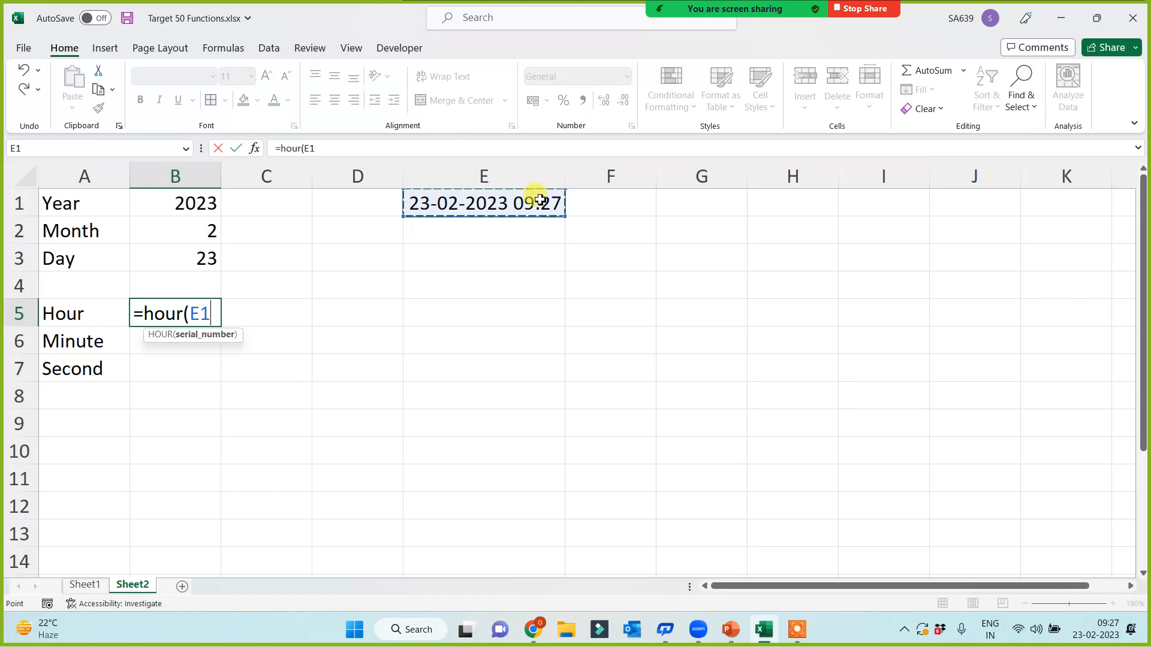
type(")")
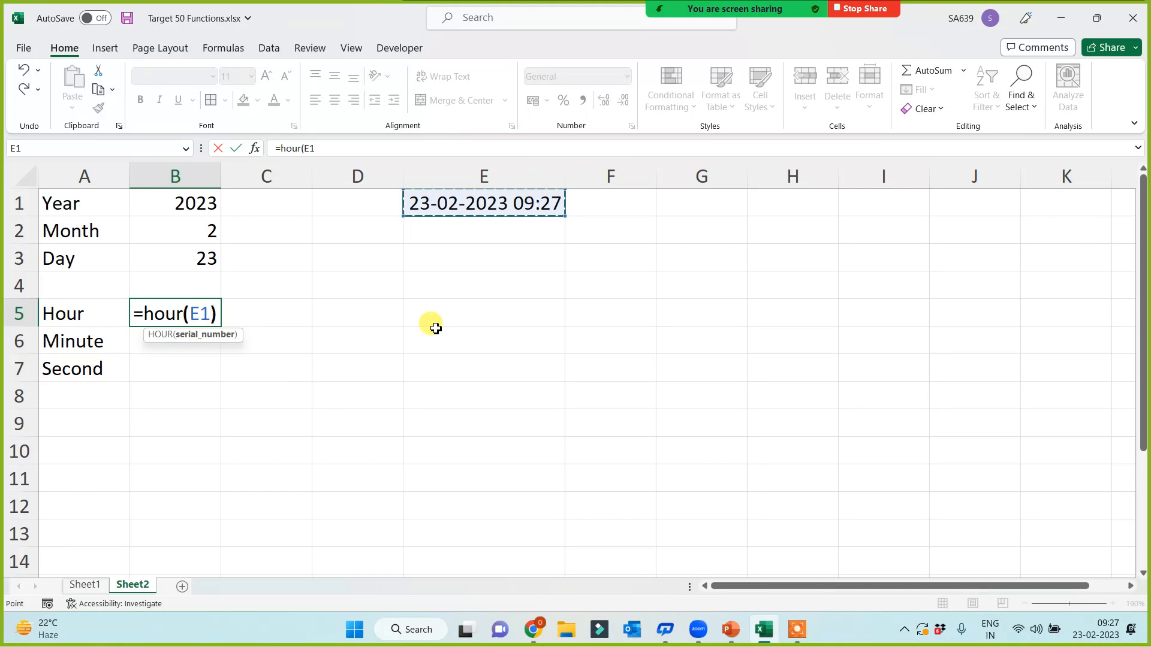
key("Return")
type("=minute(")
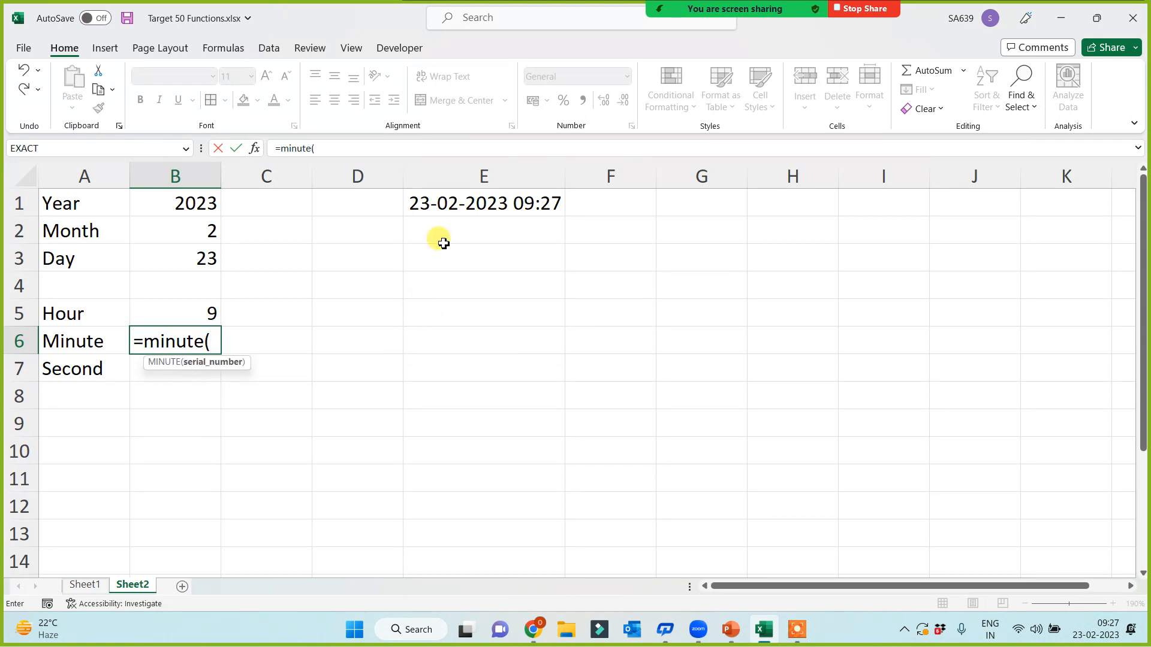
left_click(465, 198)
key("Return")
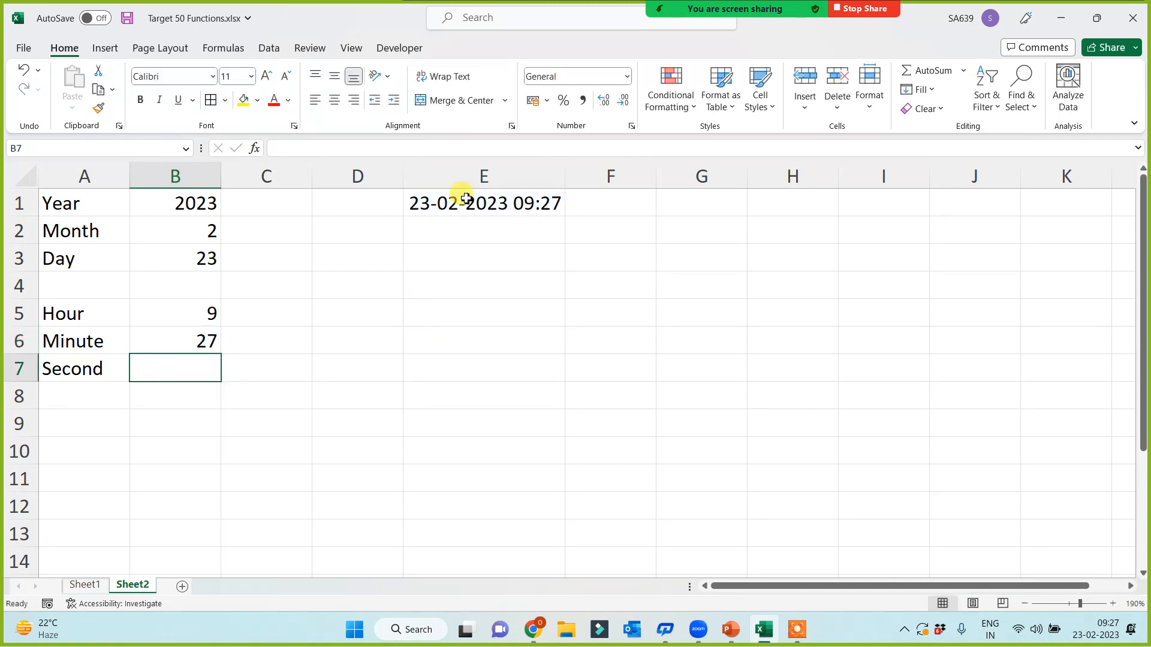
Step: Enter =SECOND(E1) in B7, fixing the misspelled function name
type("=seocn")
key("BackSpace")
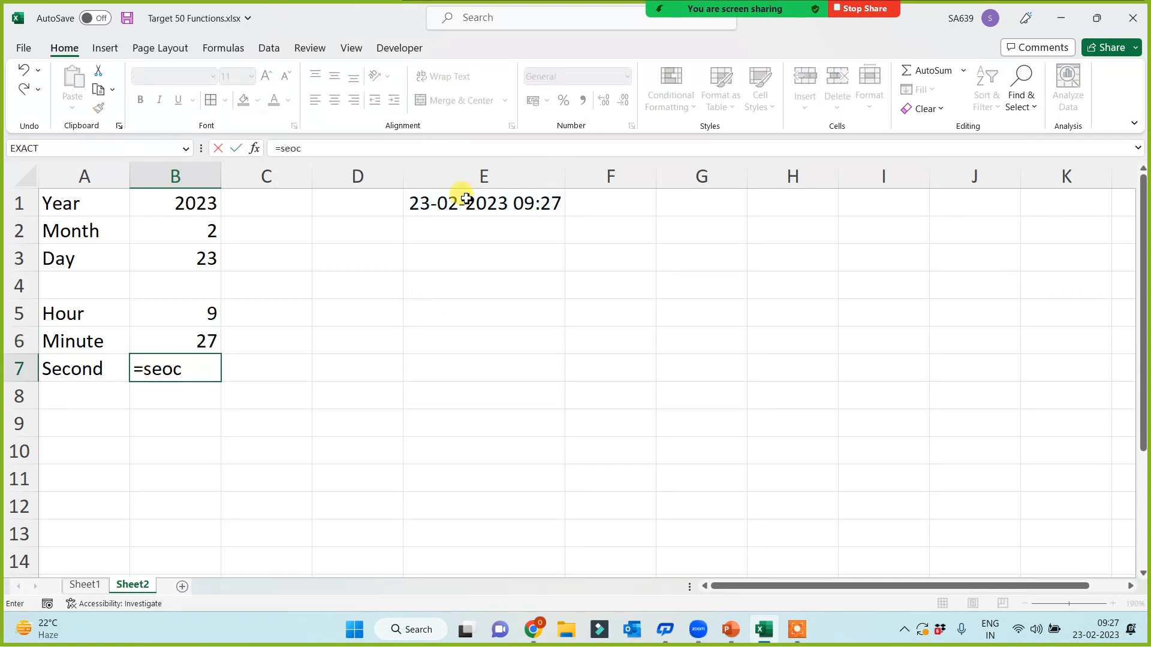
key("BackSpace")
key("BackSpace")
type("con")
key("Tab")
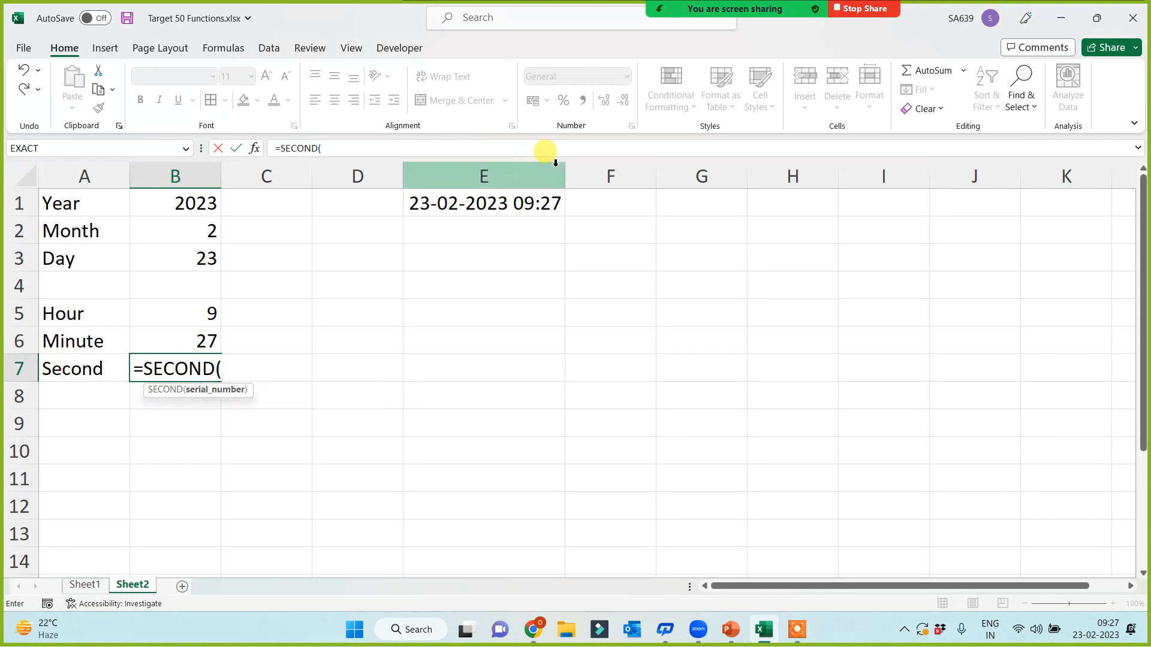
left_click(488, 198)
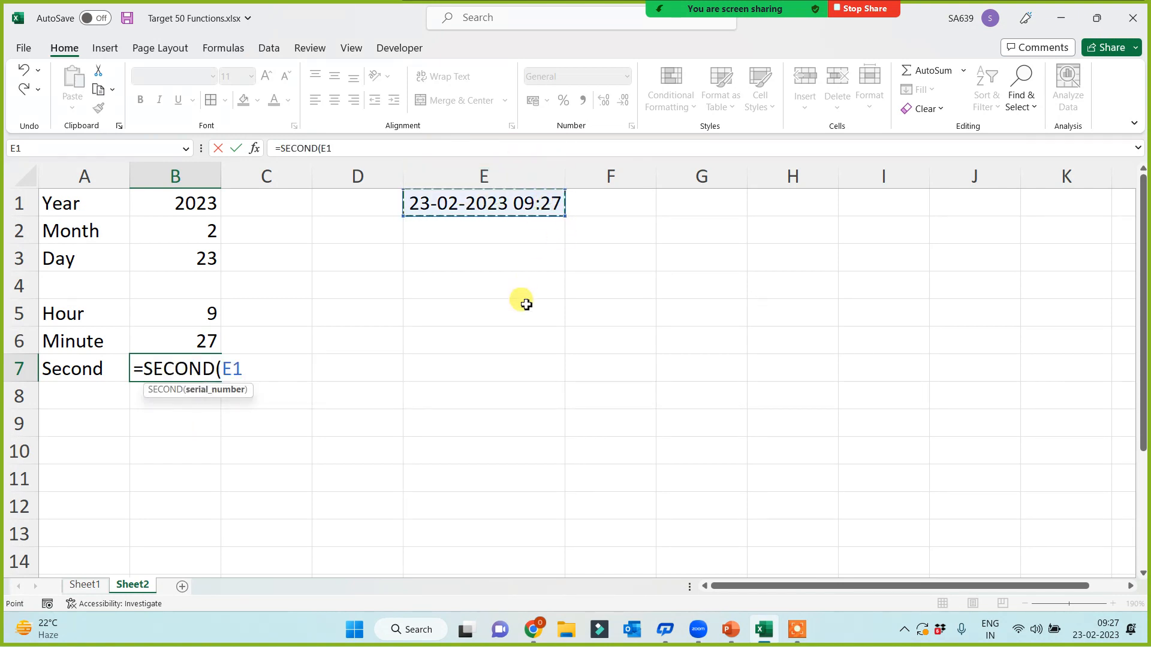
type(")")
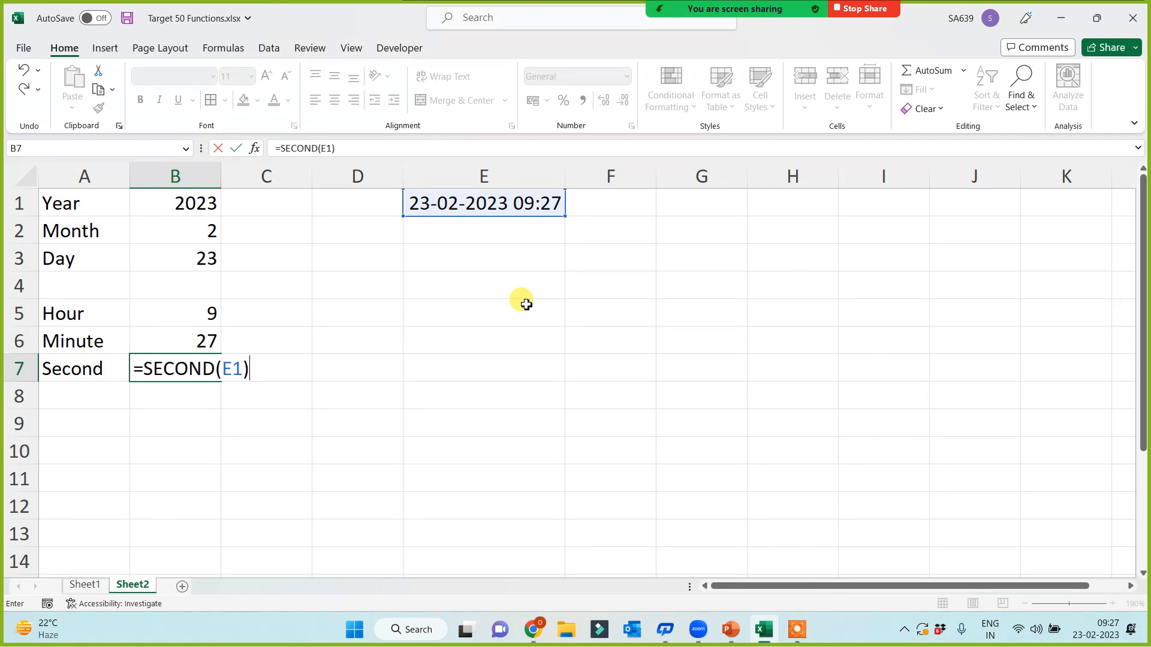
key("Return")
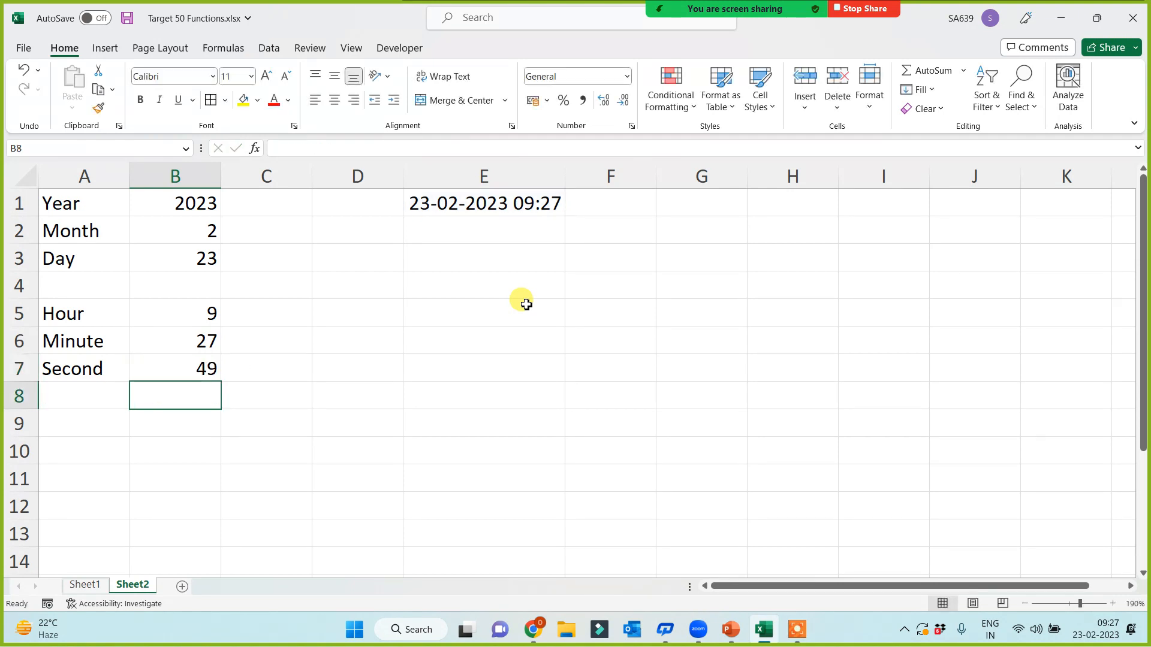
Step: Enter the labels Weekday in A9, Weeknum in A10, Time in A11 and Date in A12
left_click_drag(82, 197, 81, 366)
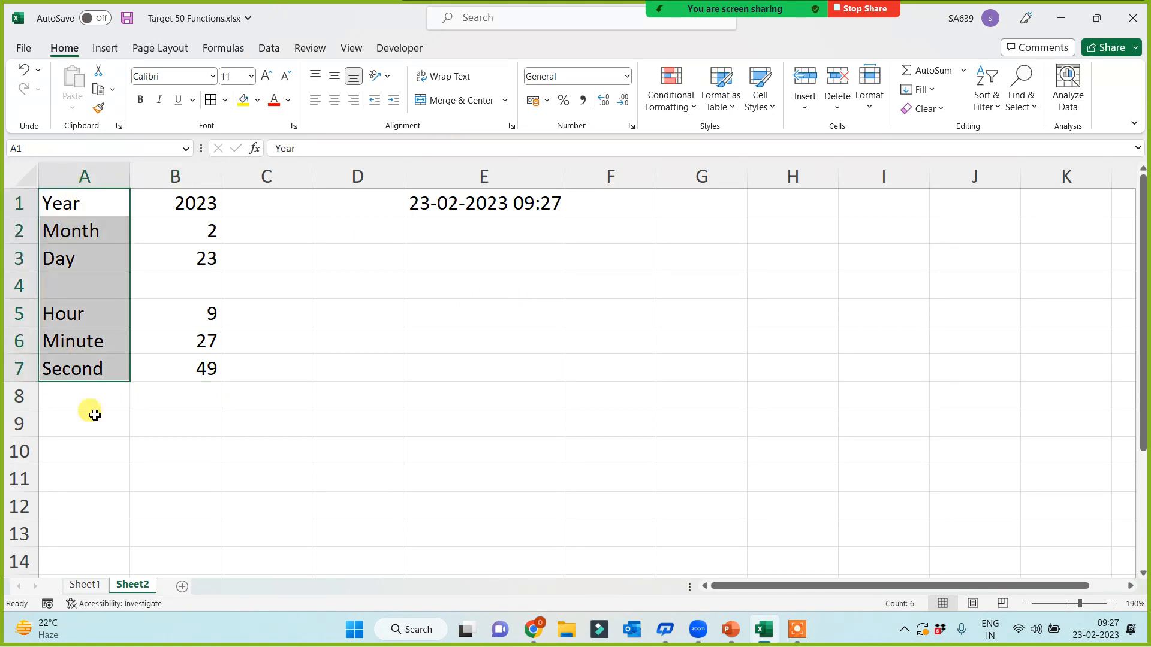
left_click(95, 416)
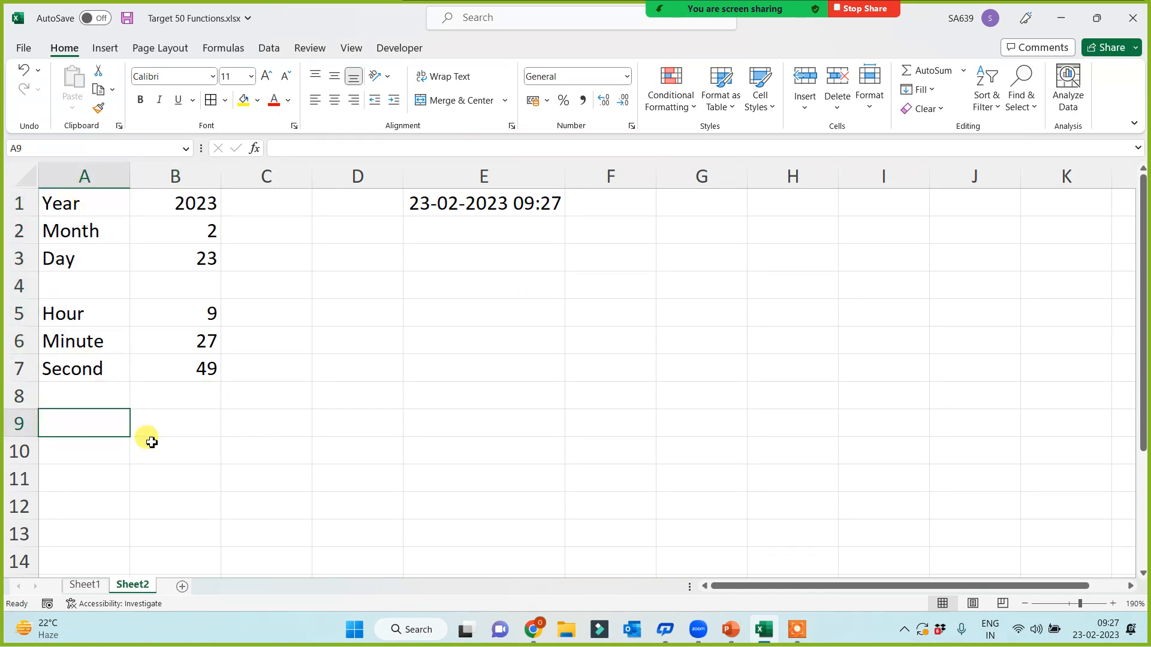
type("Weekday")
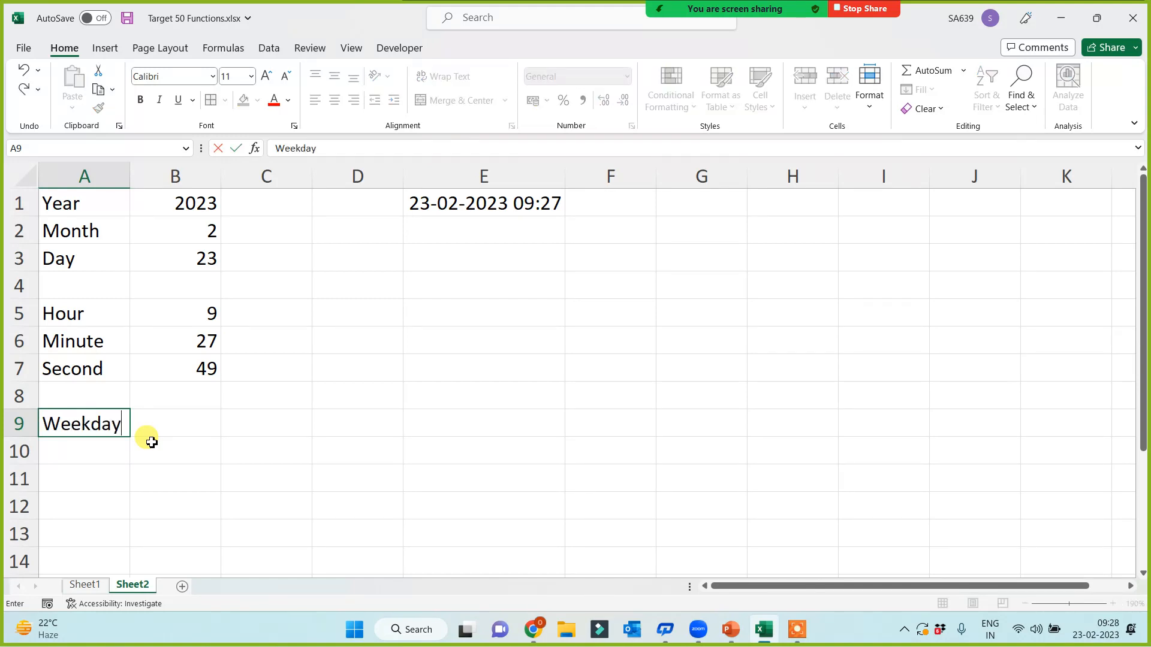
key("Return")
type("Weeknu")
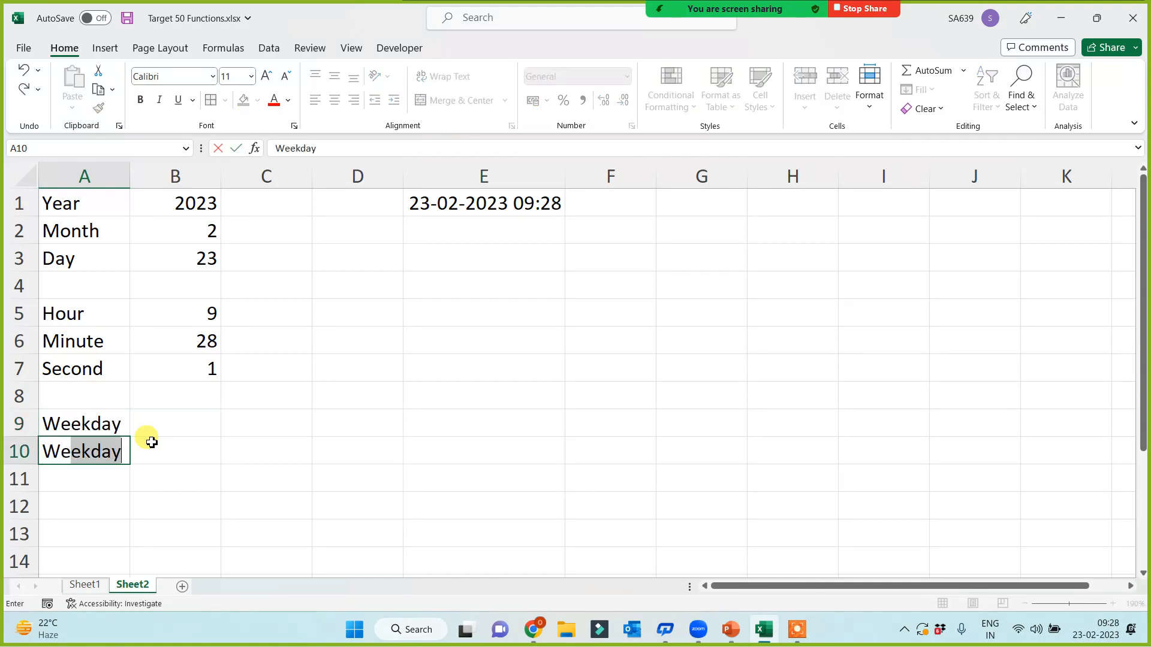
type("m")
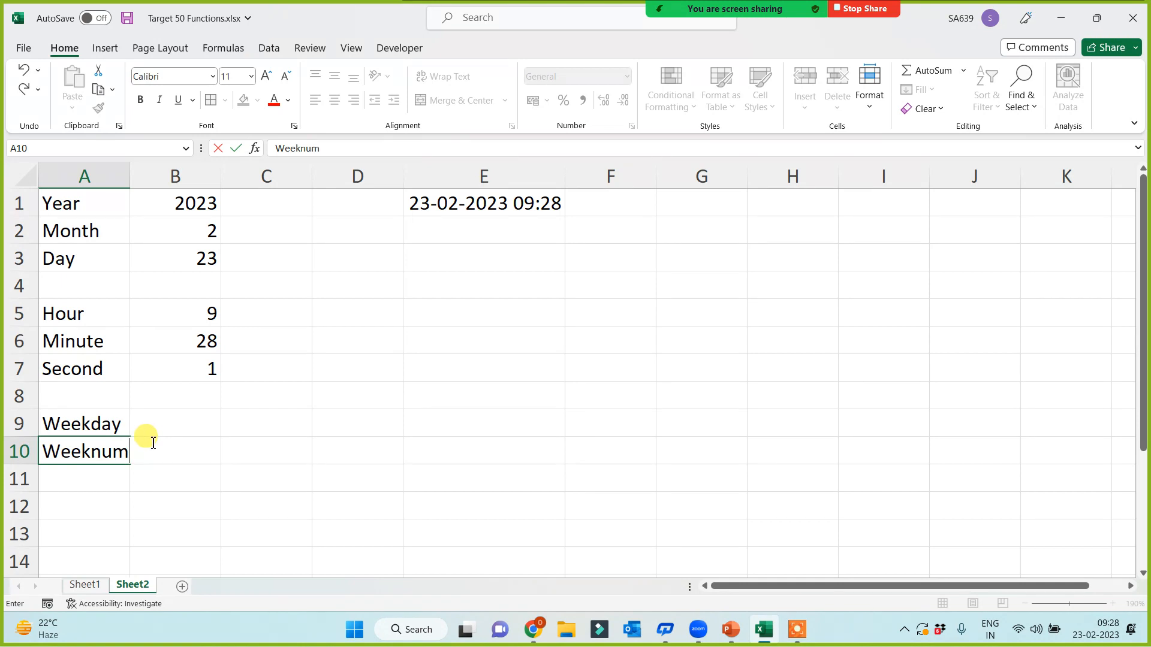
key("Return")
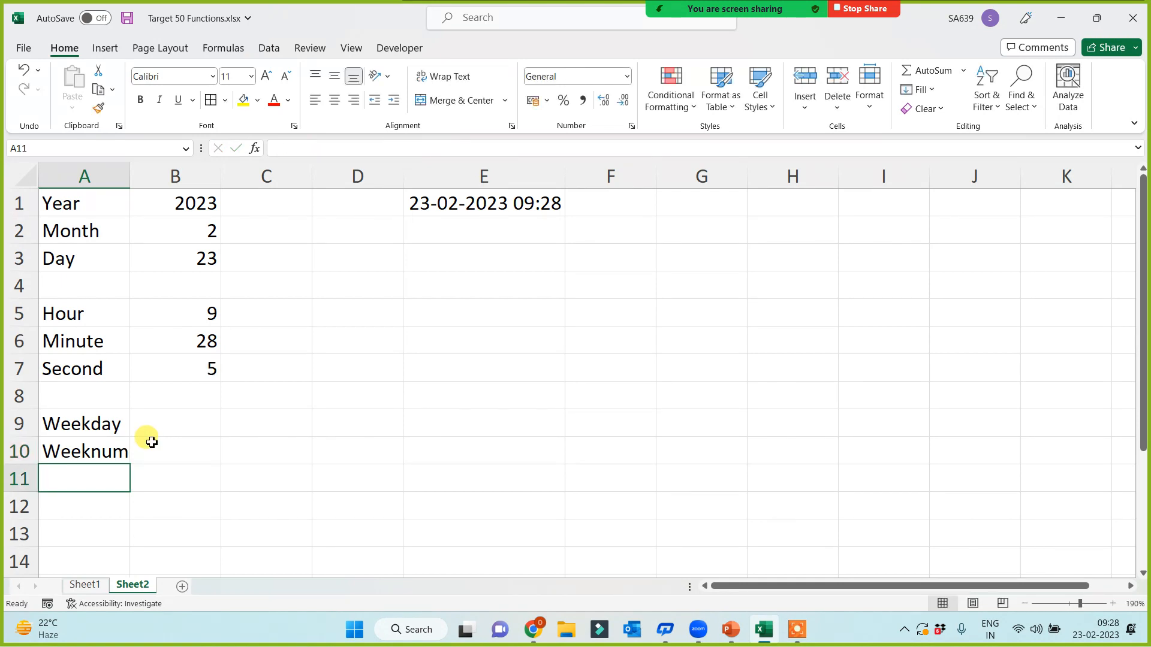
key("Return")
type("Date")
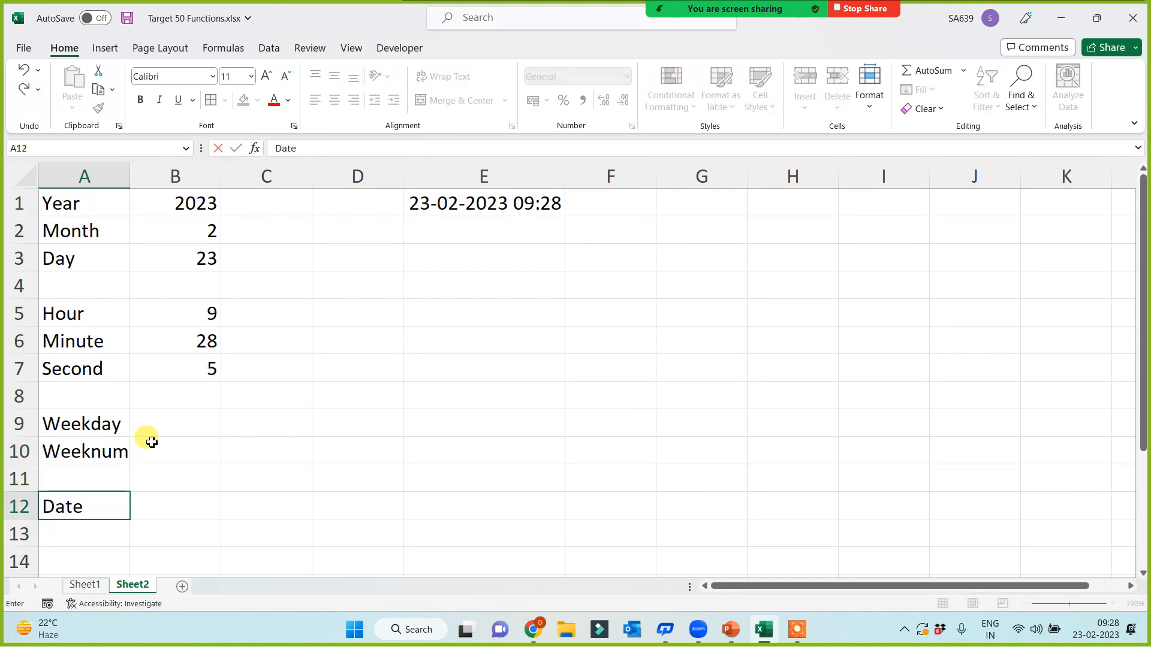
key("Up")
type("Time")
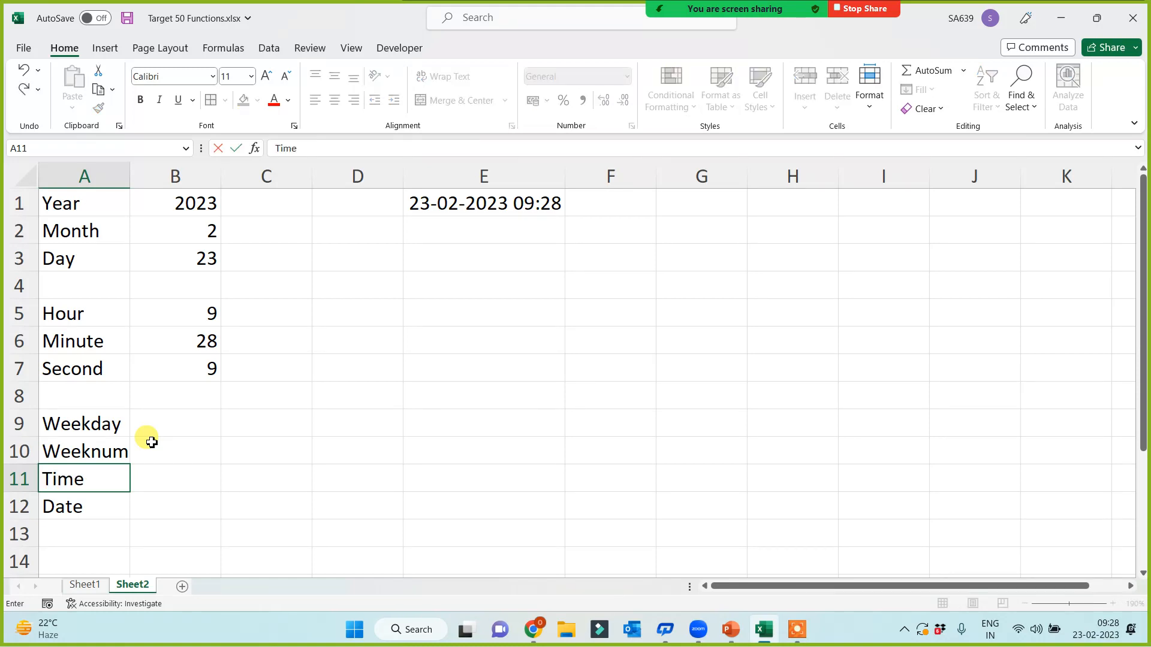
left_click(238, 463)
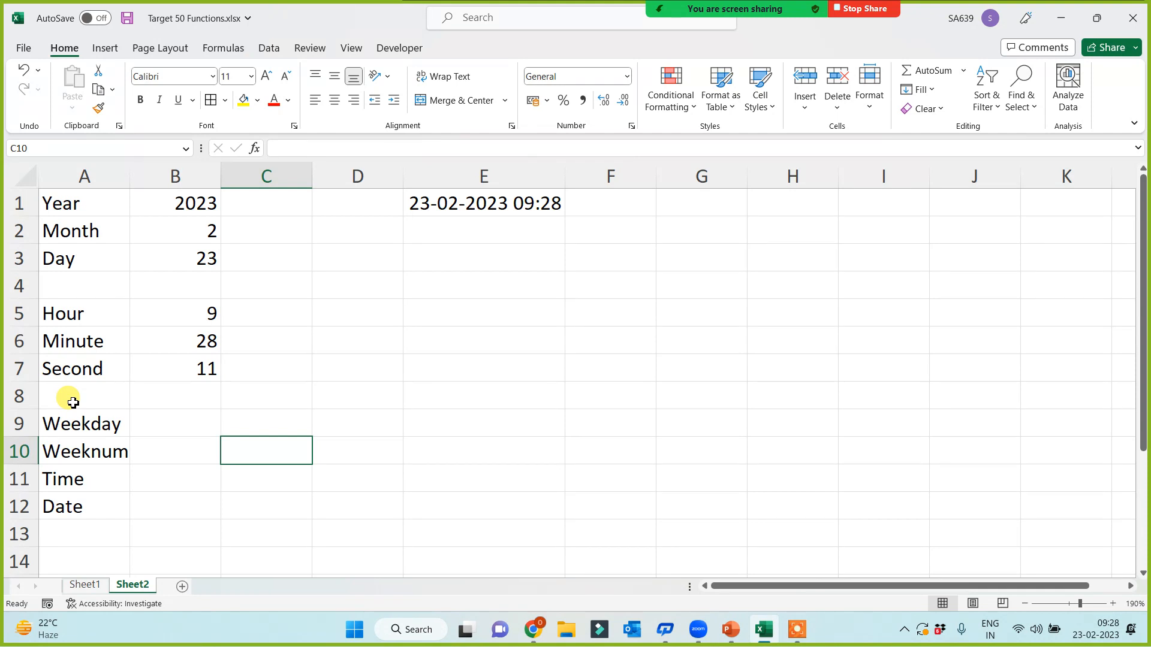
Step: Widen column A so the Weekday, Weeknum, Time and Date labels fit
left_click(189, 427)
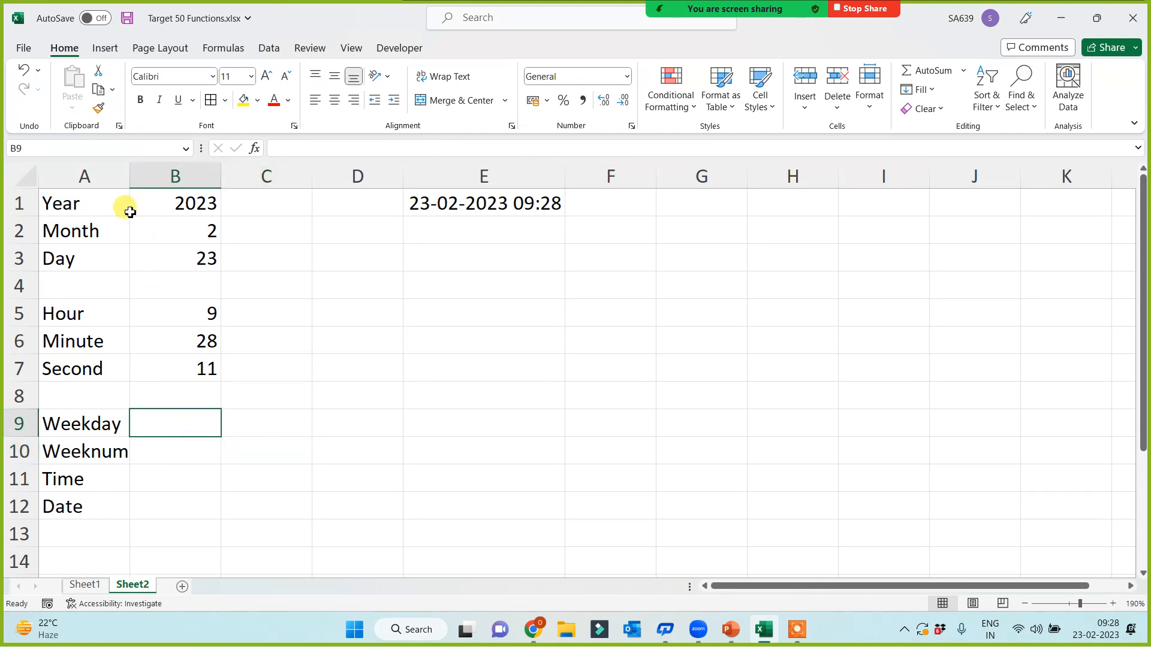
left_click_drag(133, 174, 157, 169)
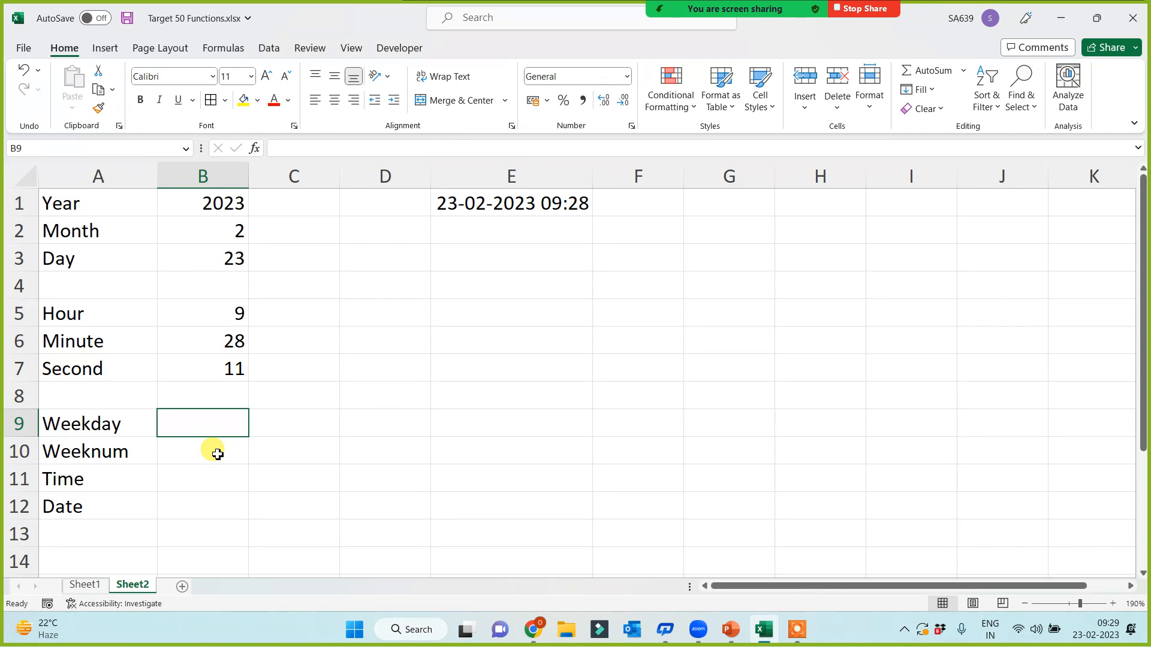
left_click(187, 444)
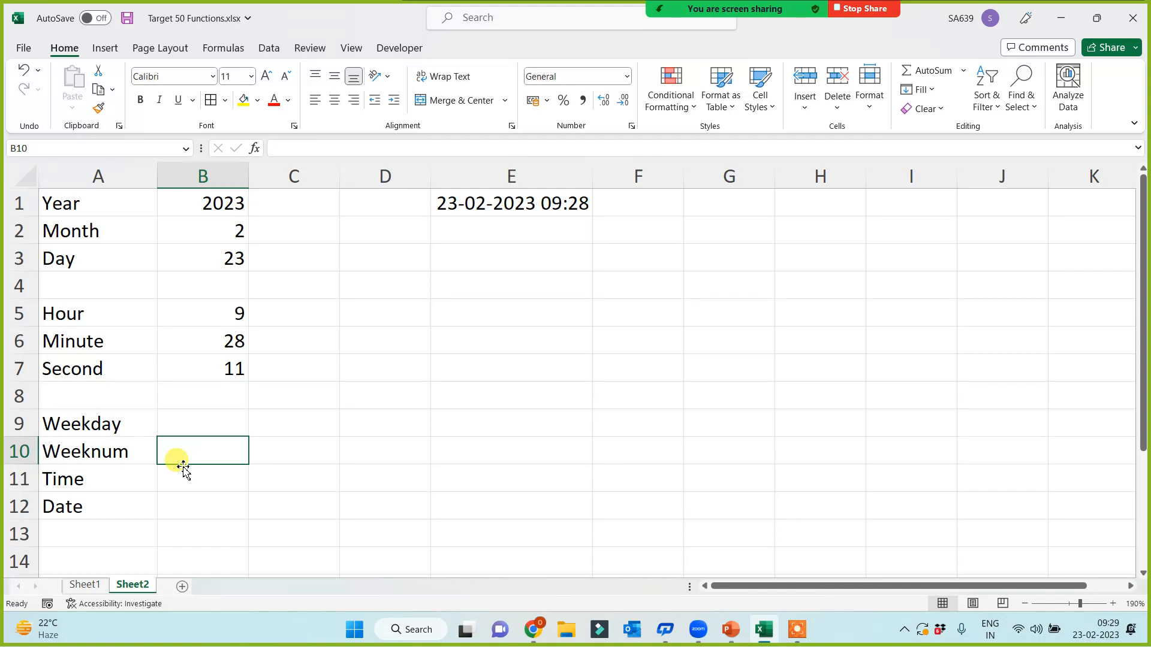
left_click_drag(70, 489, 77, 509)
left_click_drag(115, 428, 138, 507)
left_click(207, 429)
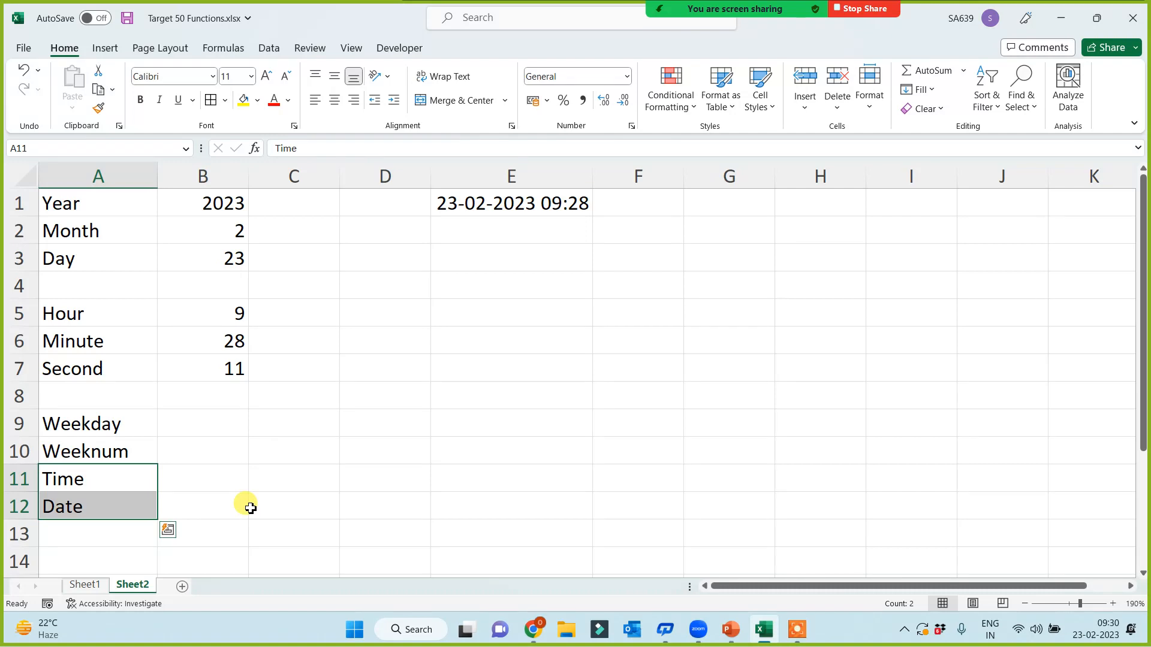
left_click(215, 418)
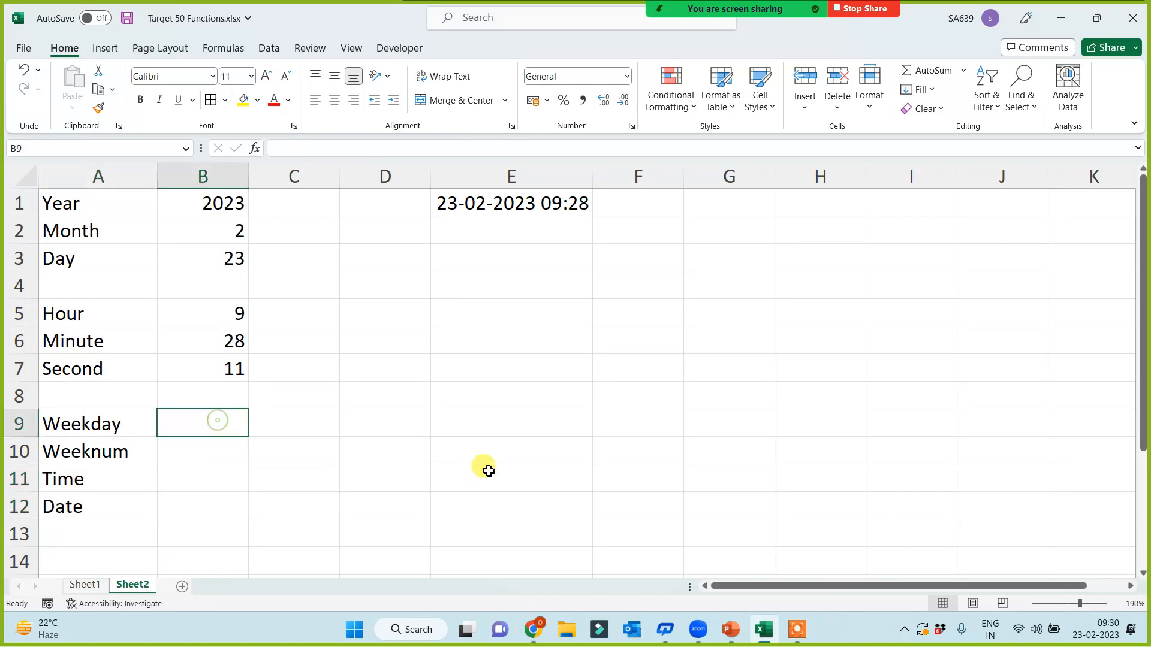
Step: Enter =WEEKDAY(E1) in B9 and =WEEKNUM(E1) in B10, showing 5 and 8
type("=")
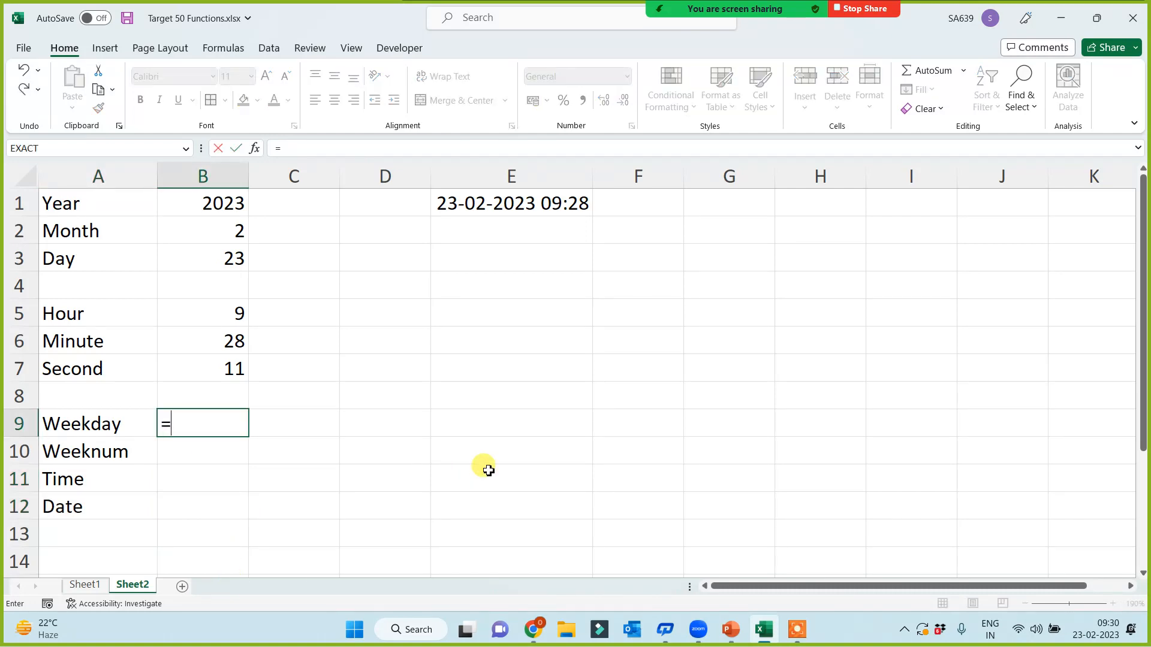
type("weekday(")
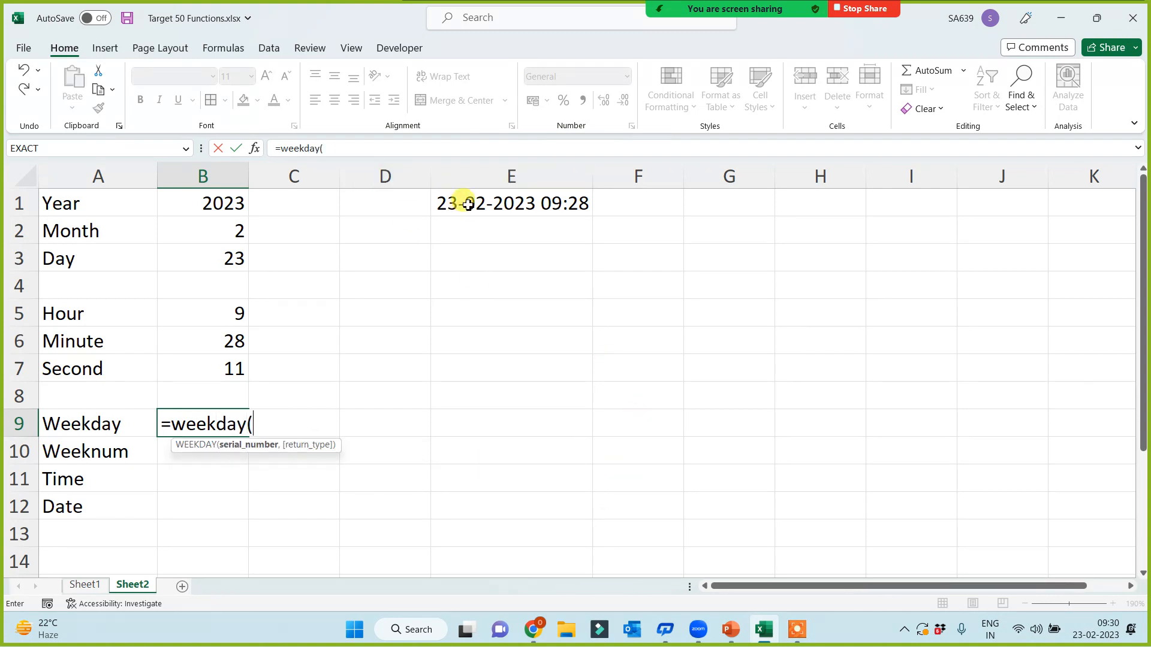
left_click(468, 205)
type(")")
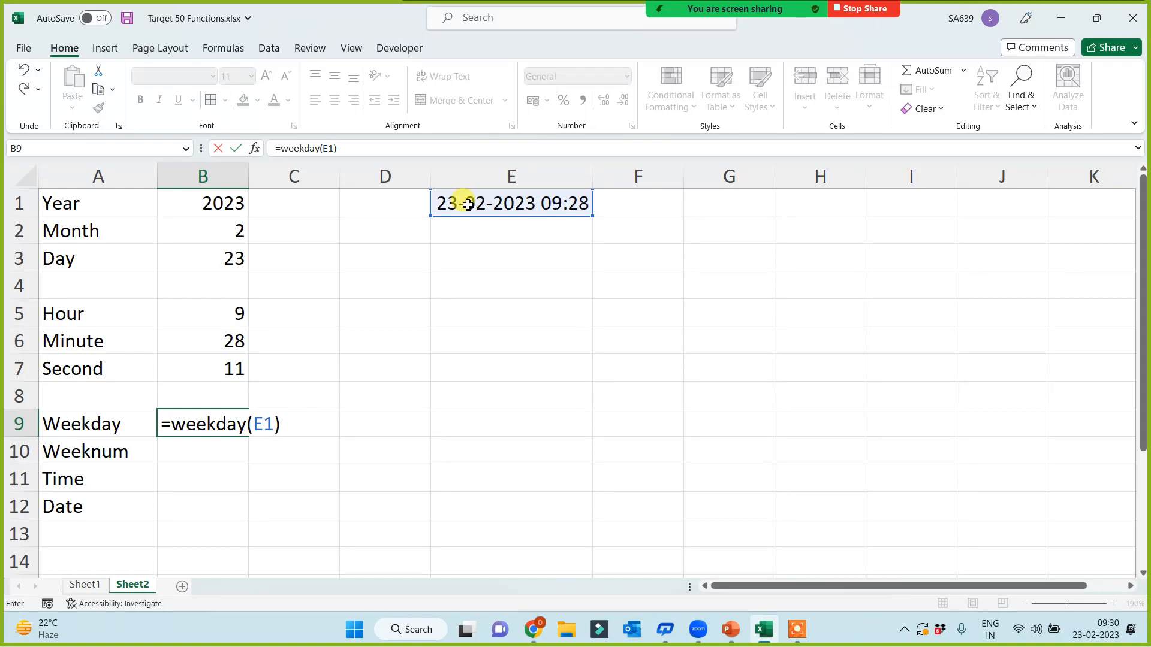
key("Return")
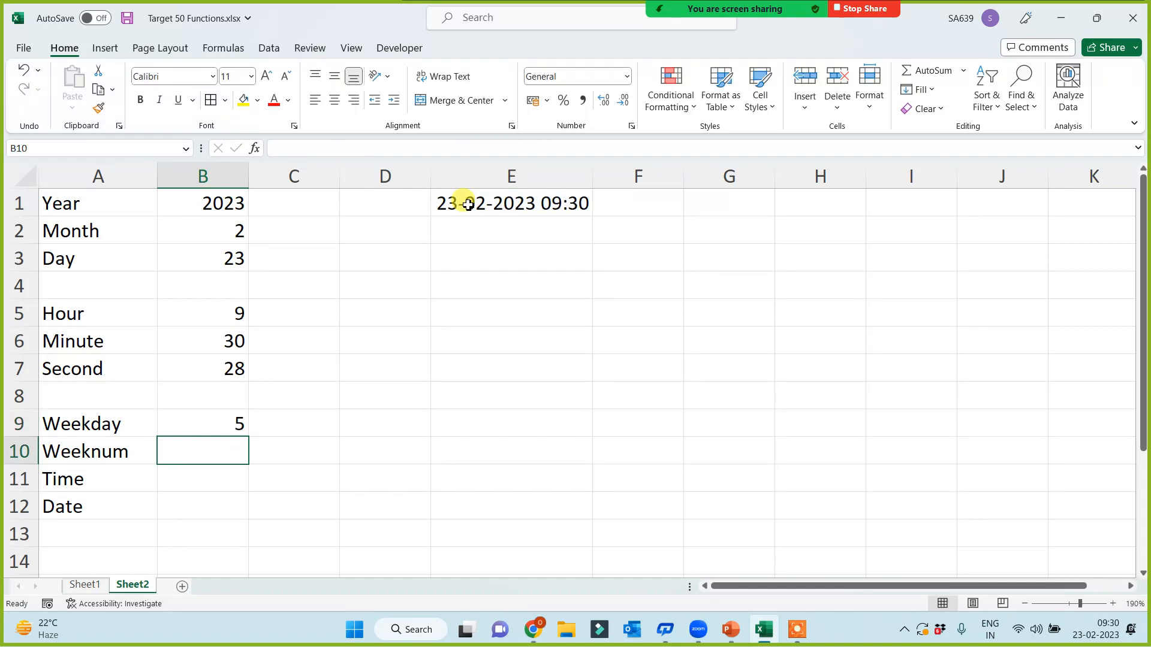
type("=w")
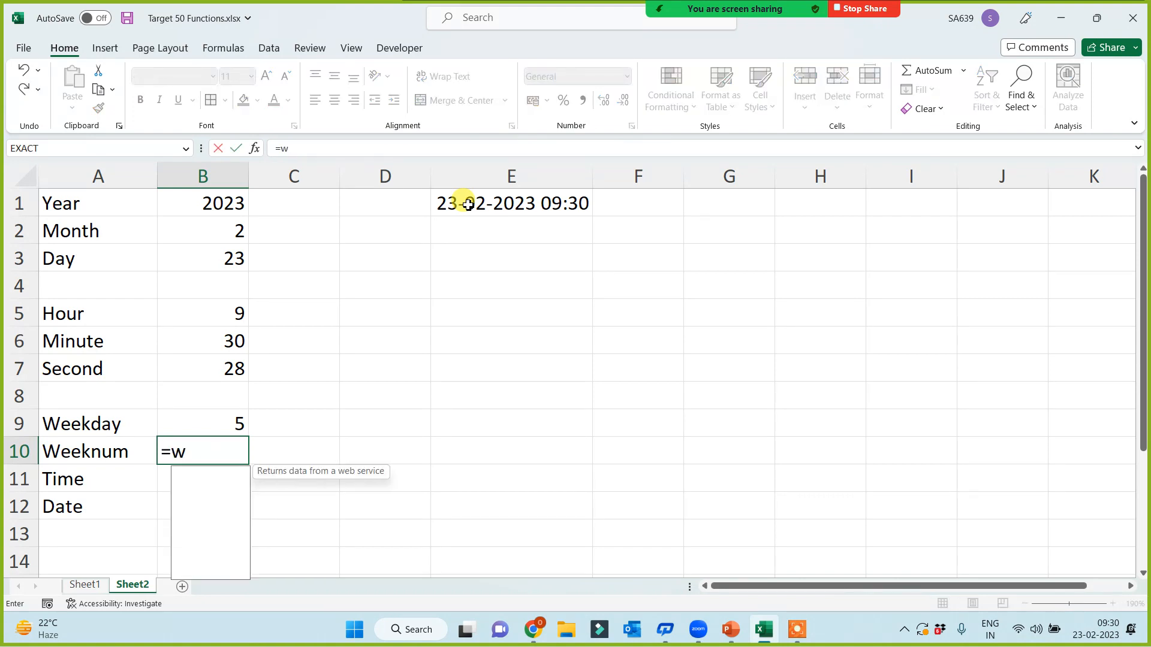
type("eeknum(")
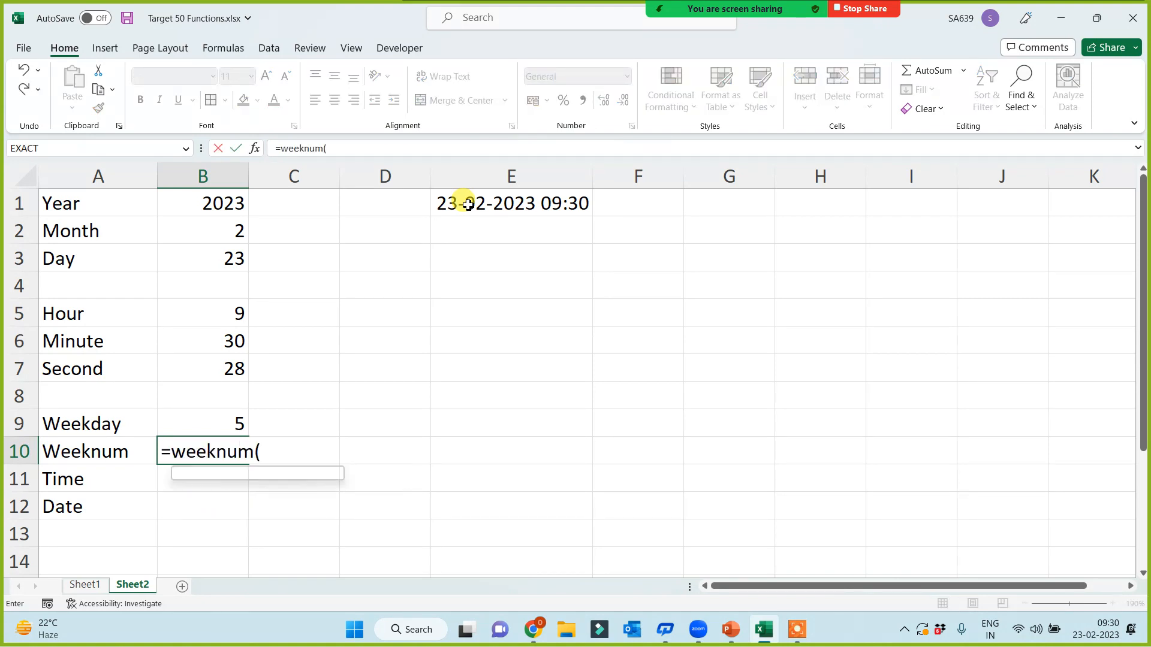
left_click(508, 201)
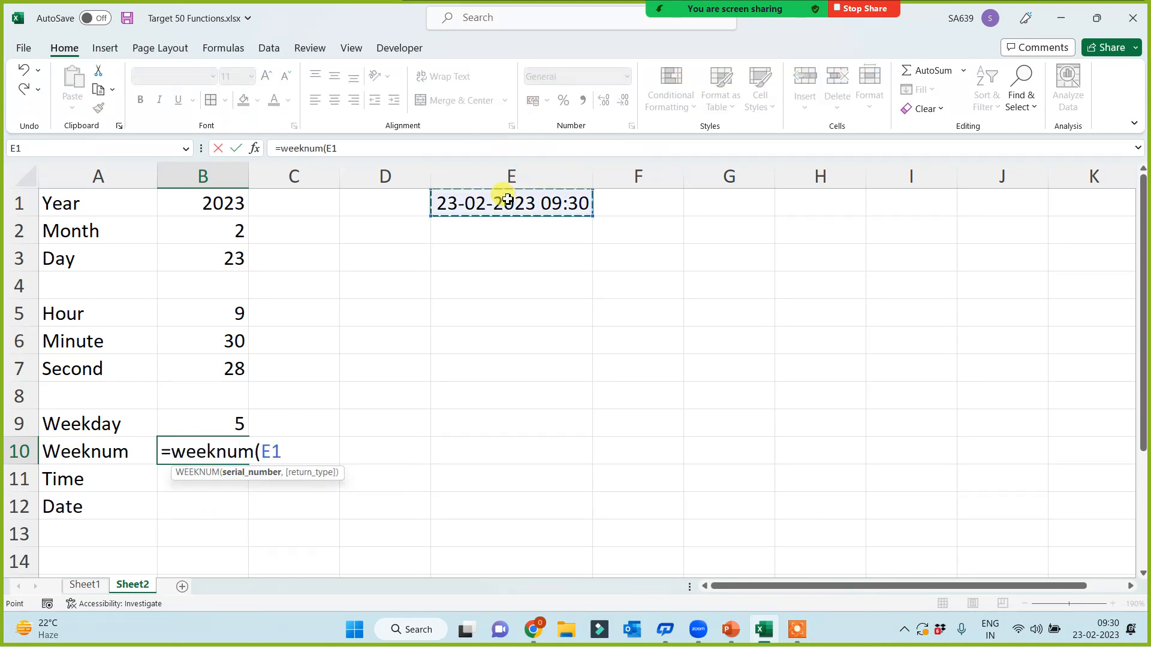
type(")")
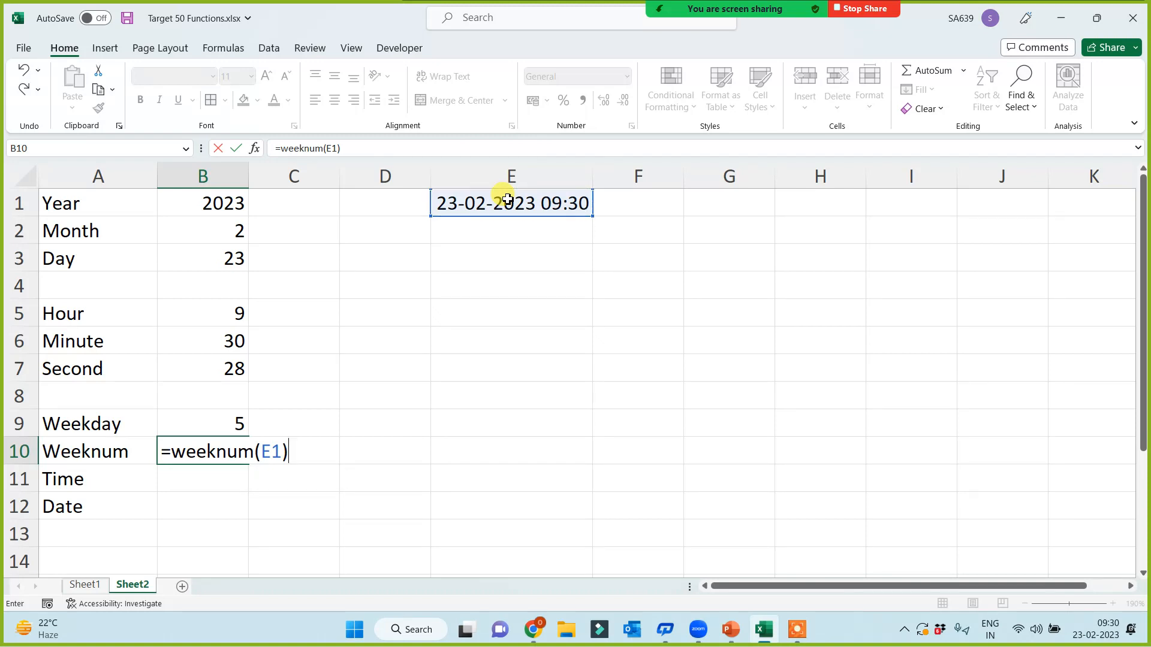
key("Return")
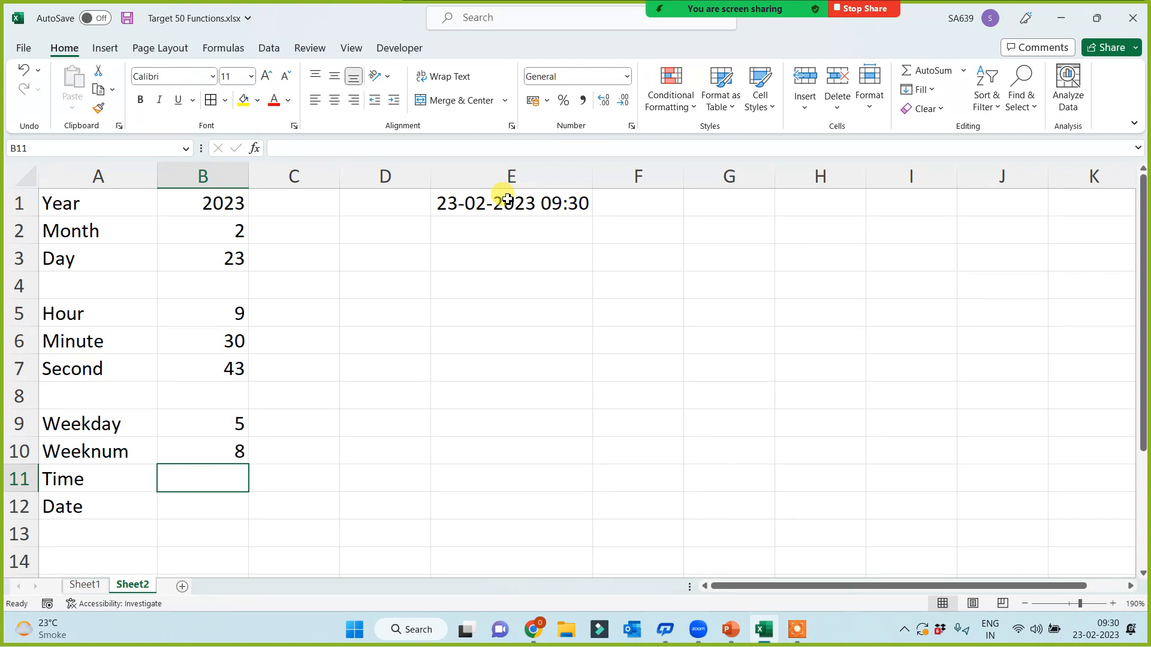
type("=time(")
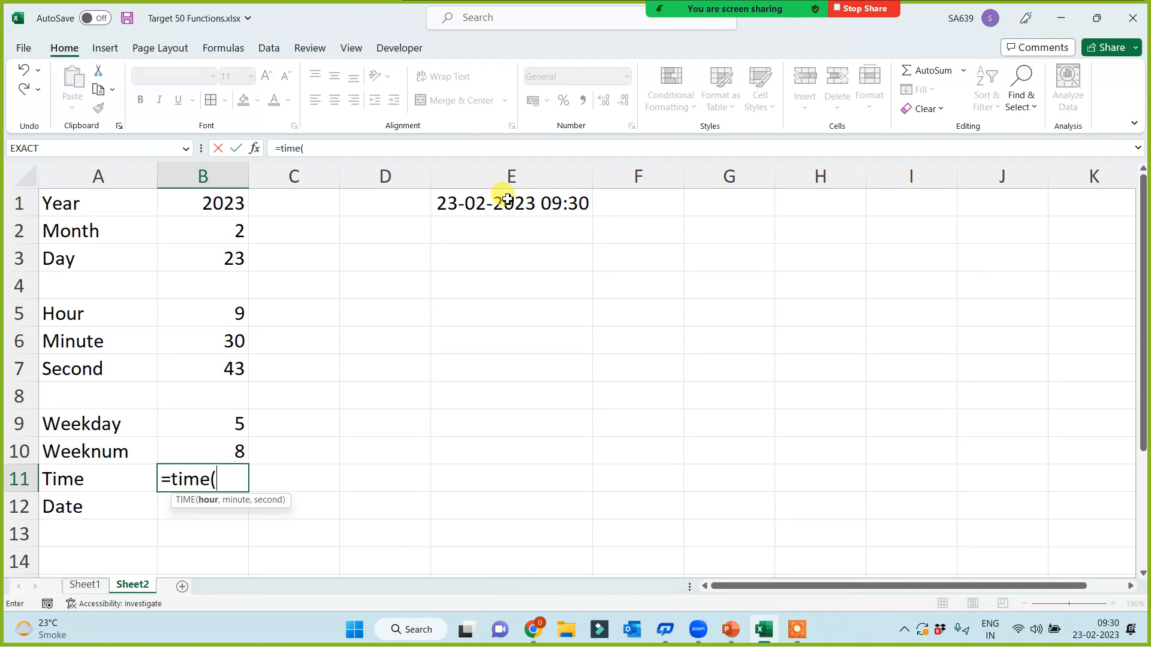
Step: Complete =TIME(B5,B6,B7) in B11 from the Hour, Minute and Second values
left_click(213, 314)
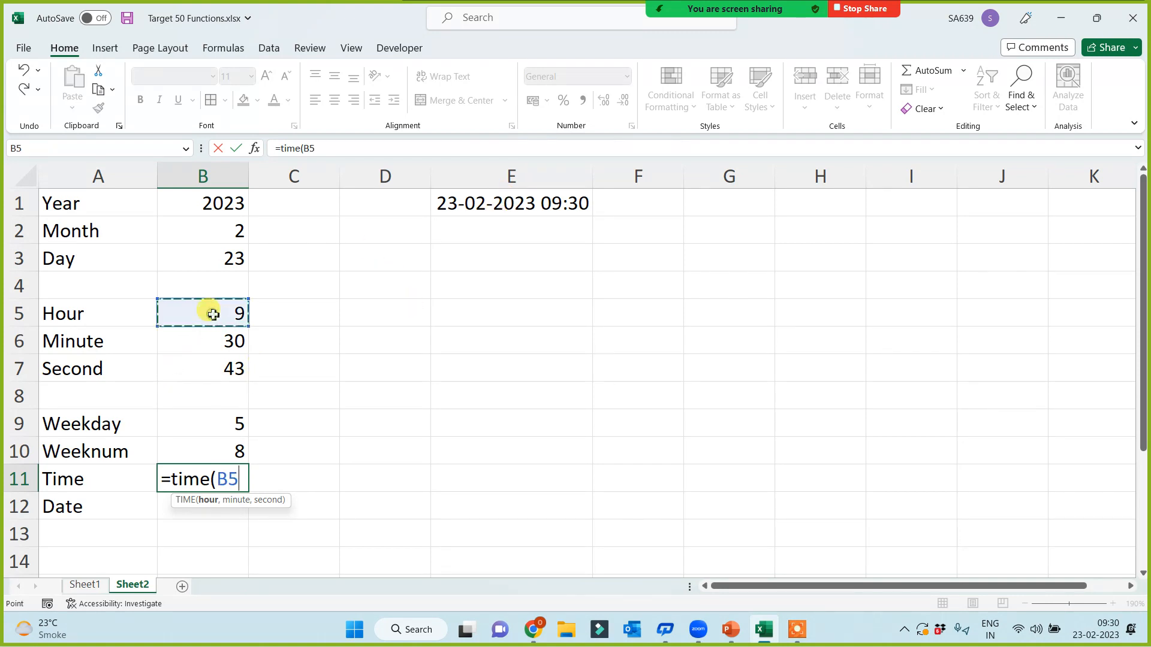
type(",")
left_click(203, 340)
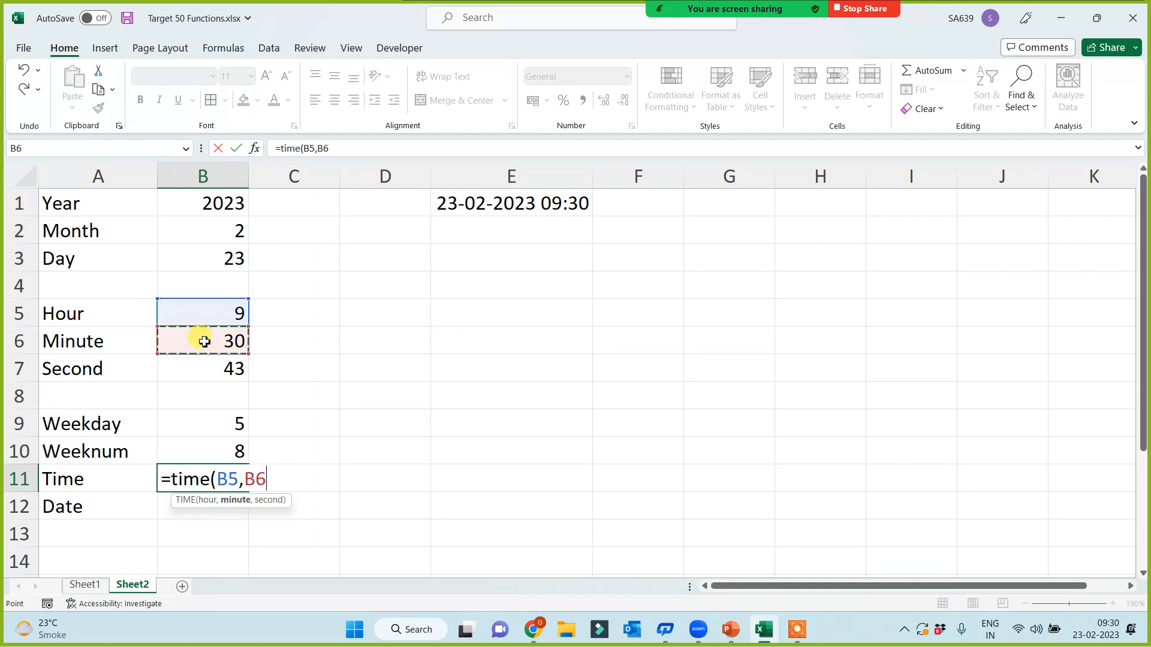
type(",")
left_click(214, 366)
type(")")
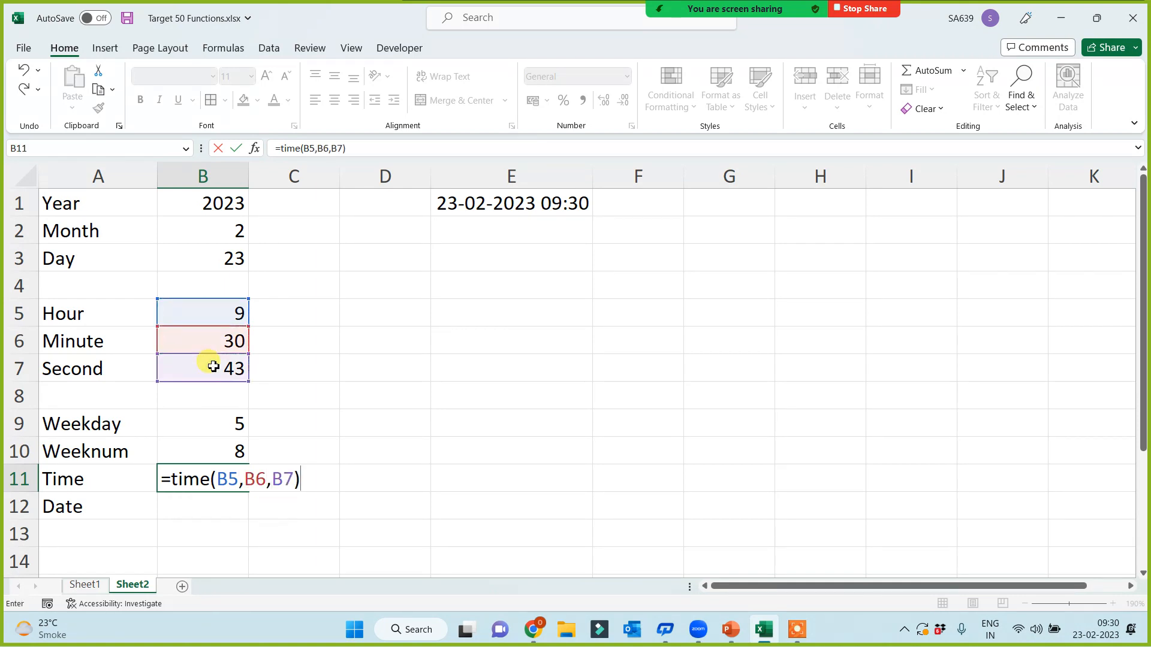
key("Return")
Step: Enter =TIME(15,15,15) in D11 to display 3:15 PM
left_click(378, 480)
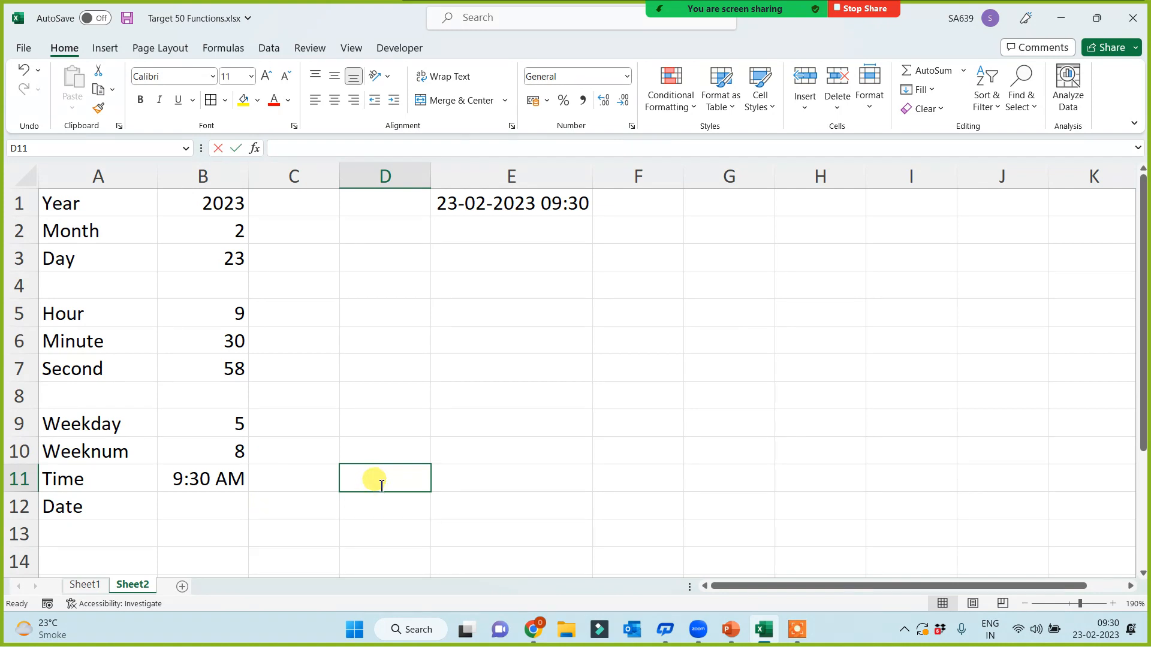
type("=time(")
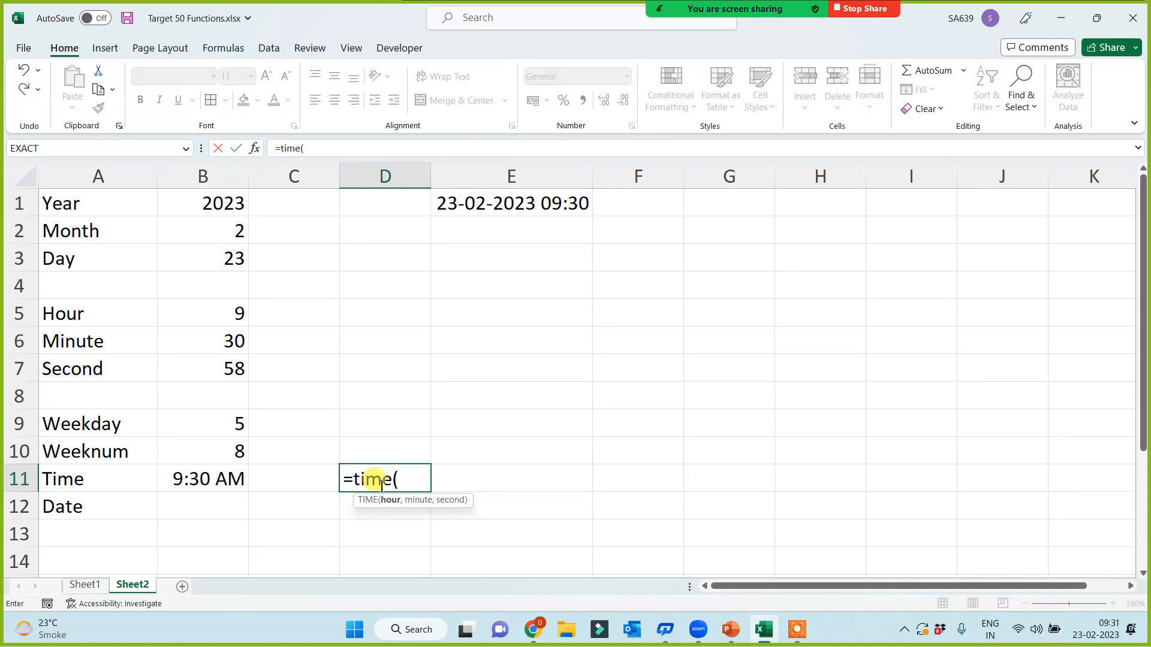
type("15,15")
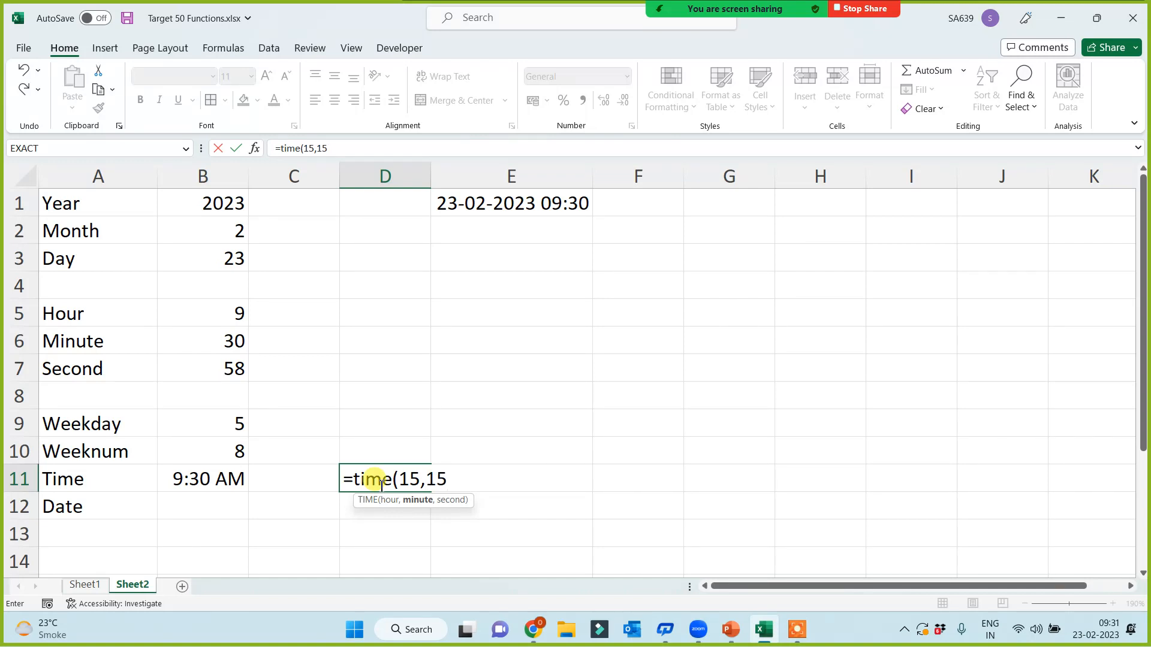
type(",15)")
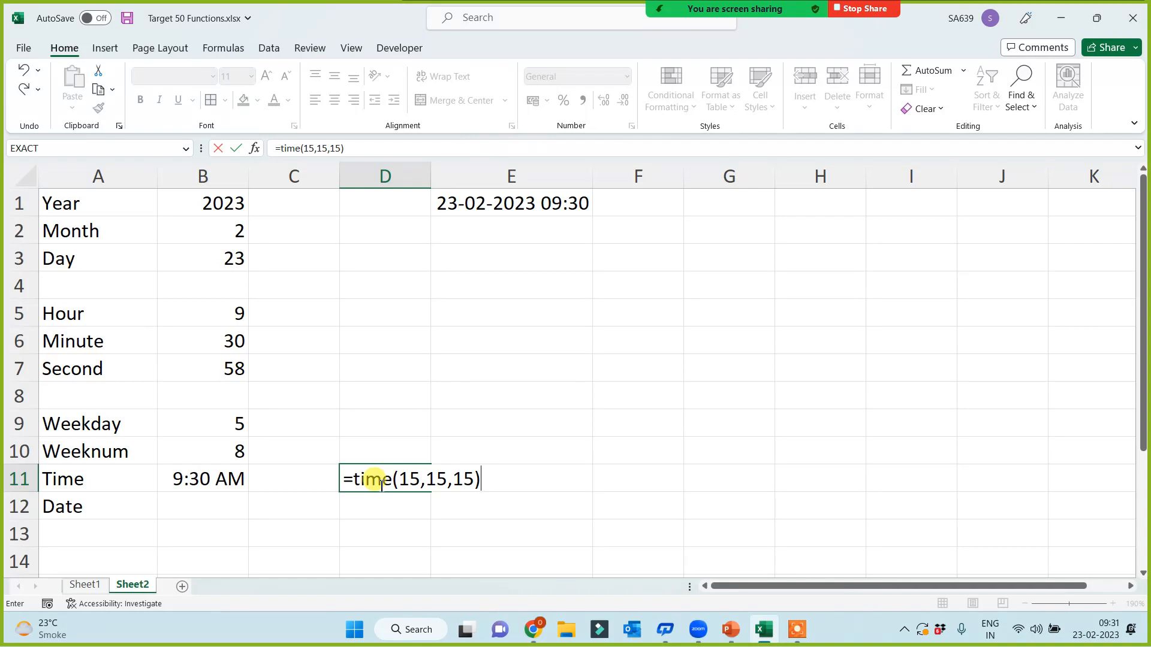
key("Return")
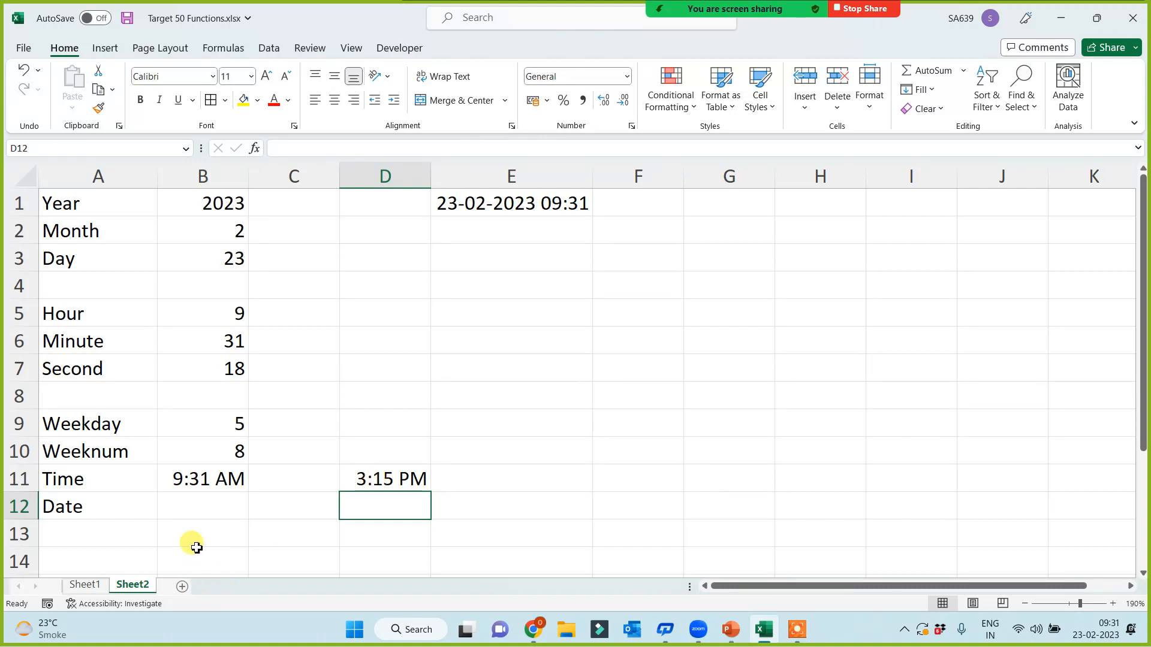
left_click(204, 509)
Step: Enter =DATE(B1,B2,B3) in B12 to show 23-02-2023
type("=date(")
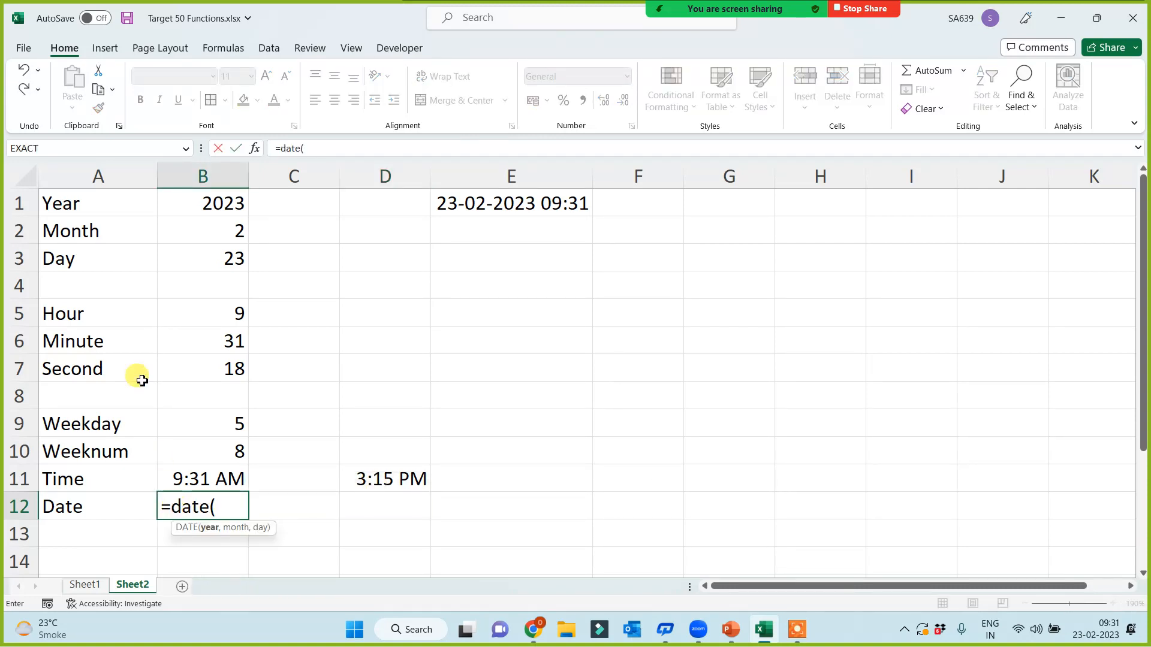
left_click(217, 215)
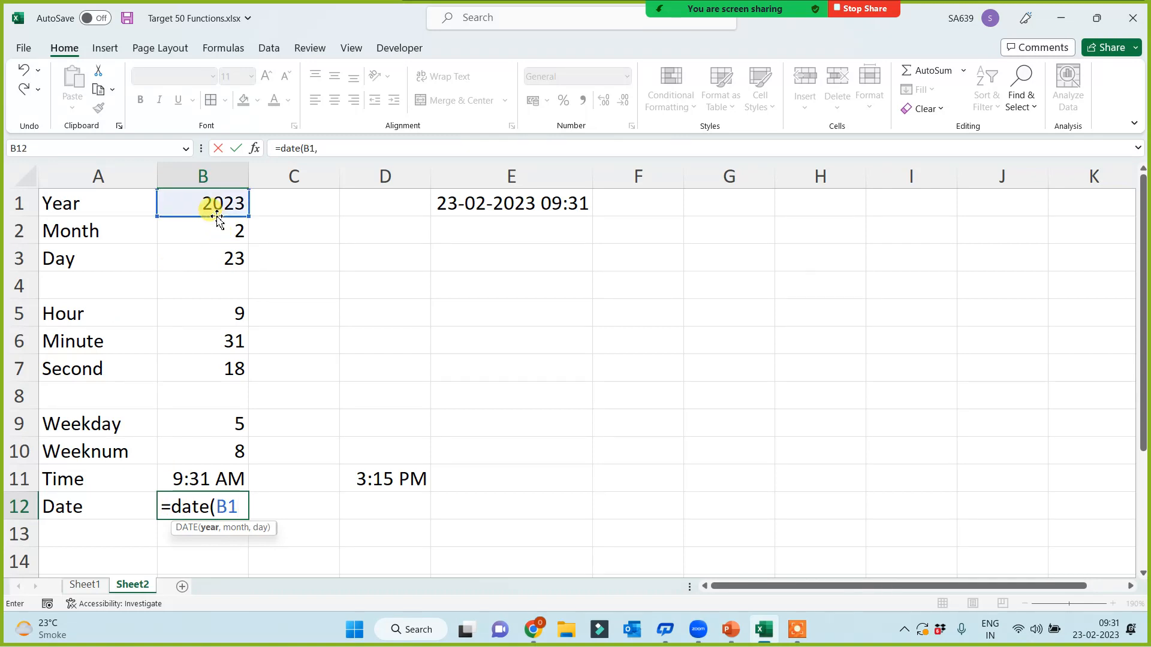
type(",")
left_click(205, 234)
type(",")
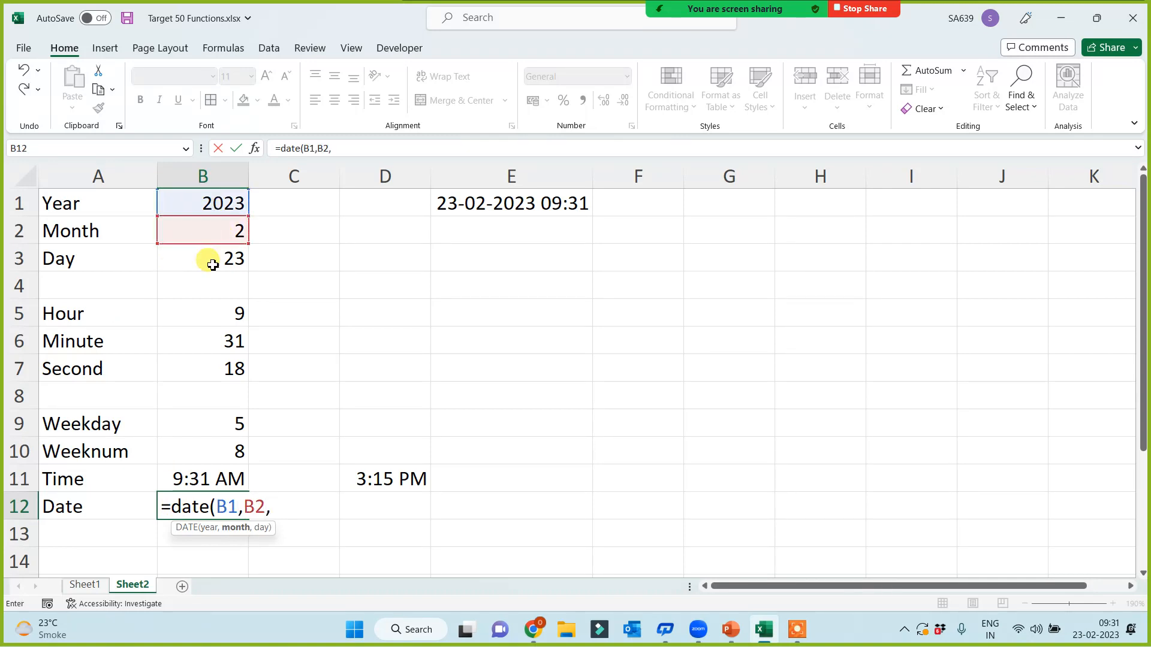
left_click(215, 258)
type(")")
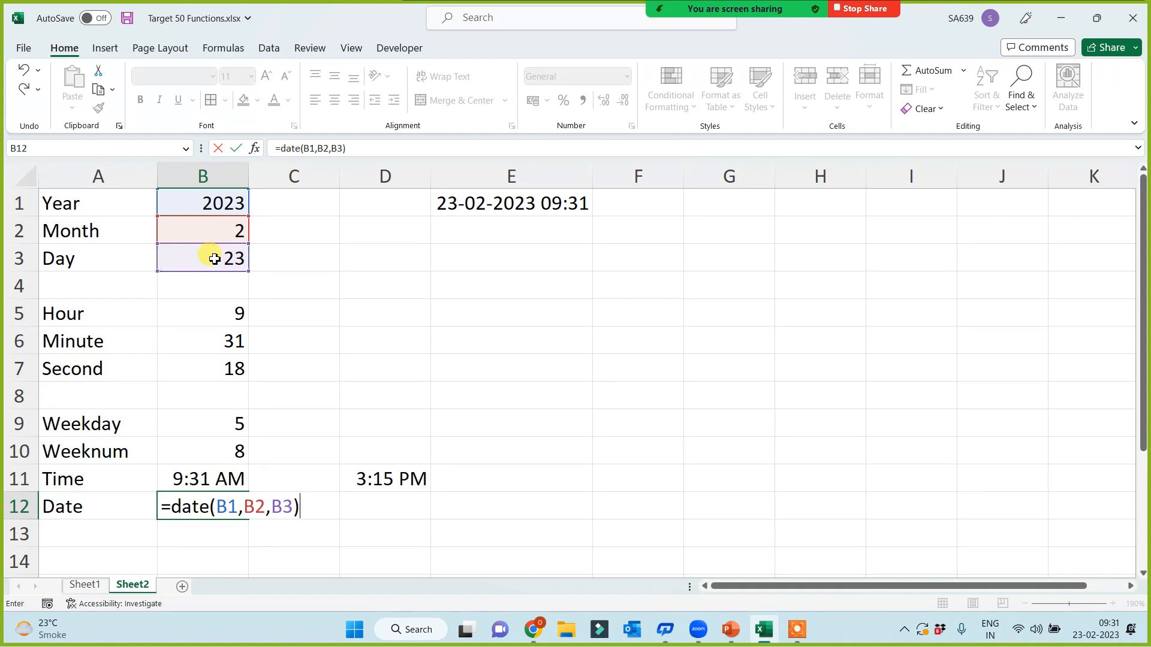
key("Return")
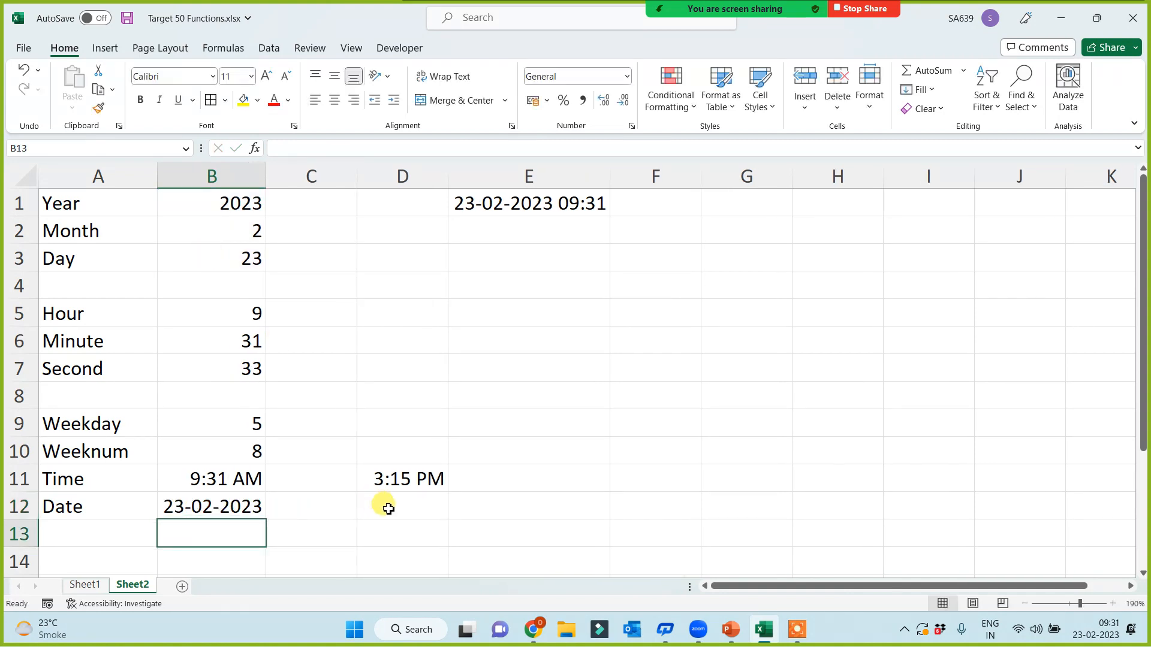
Step: Enter =DATE(2000,5,15) in D12 to show 15-05-2000
left_click(384, 506)
type("=date(")
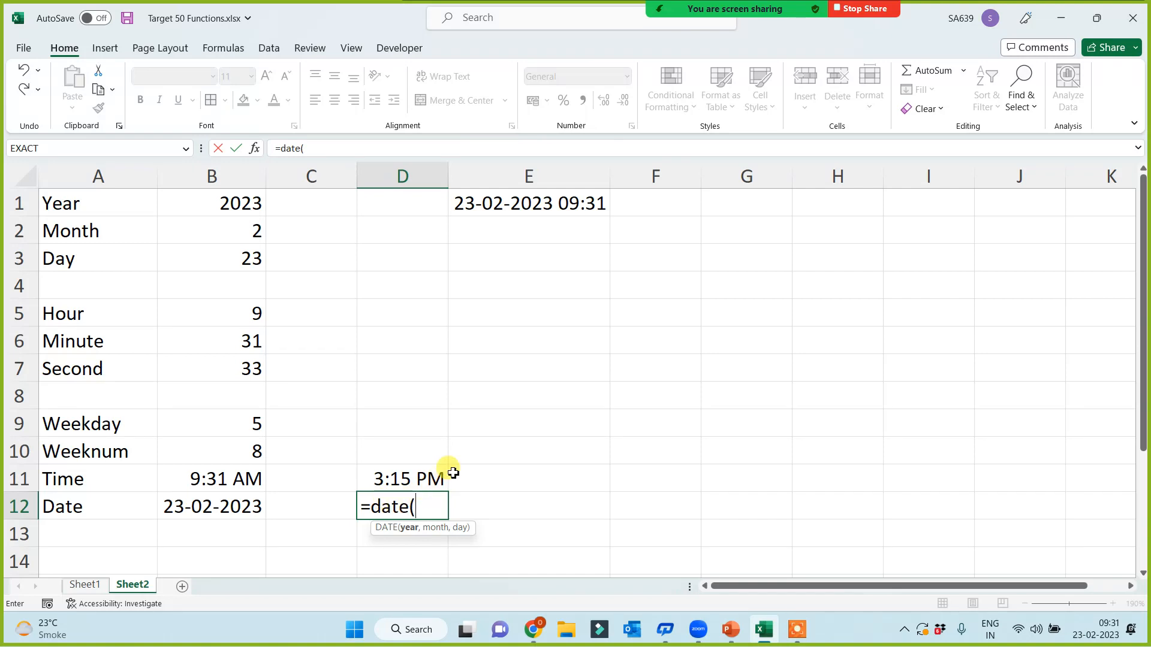
type("2000,5")
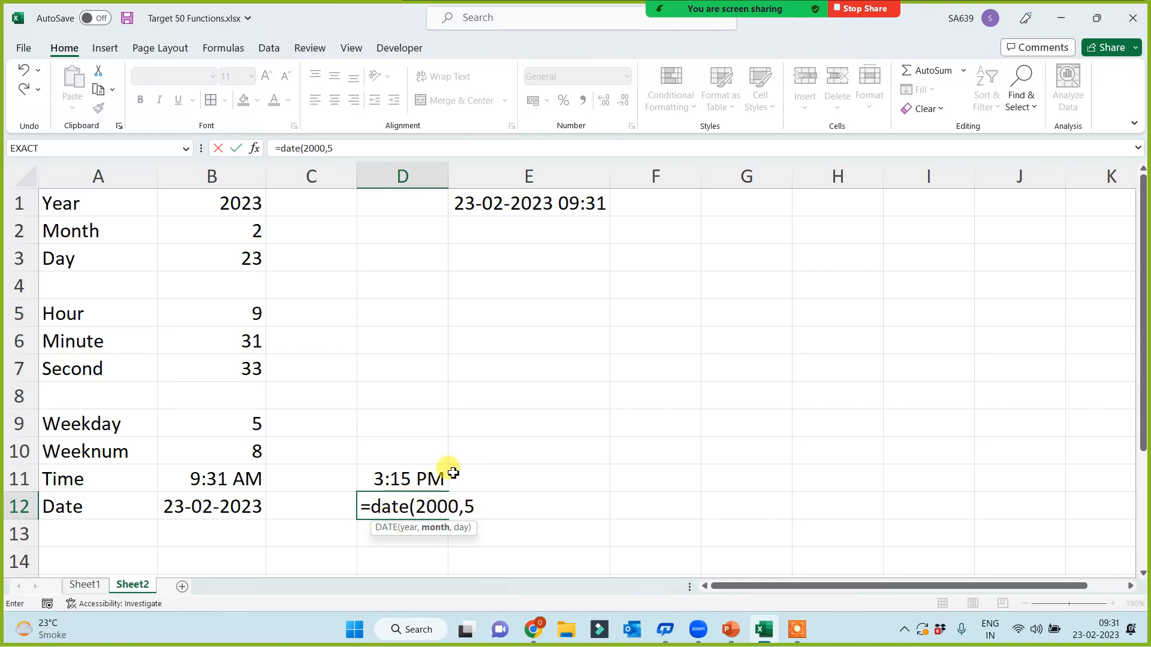
type(",15)")
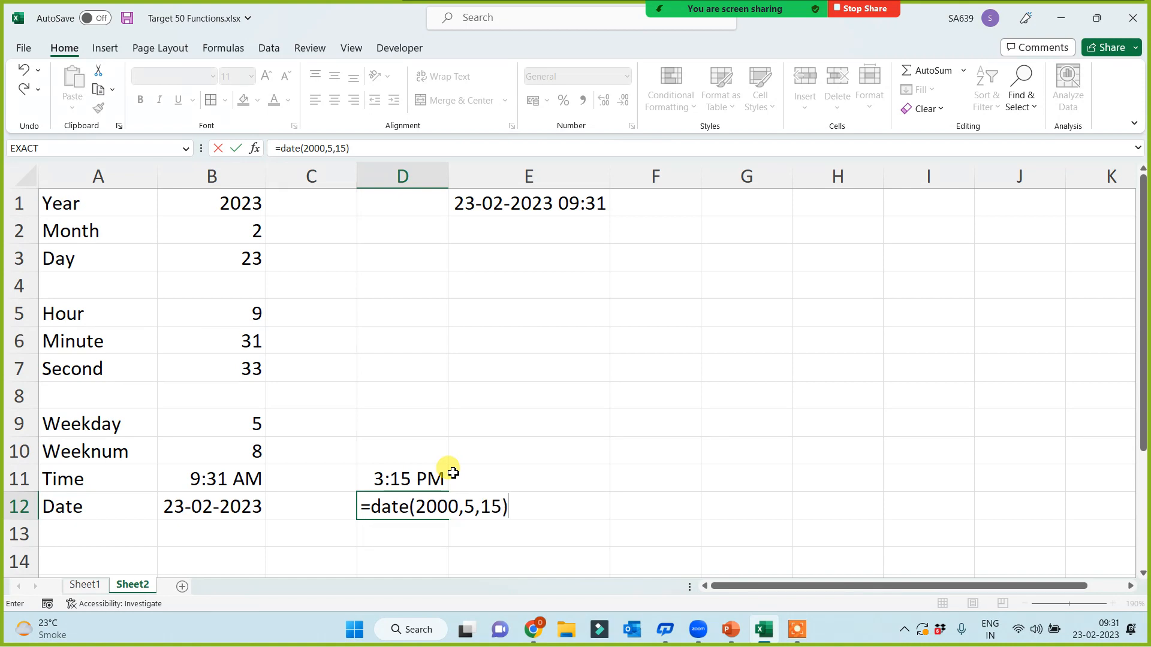
key("Return")
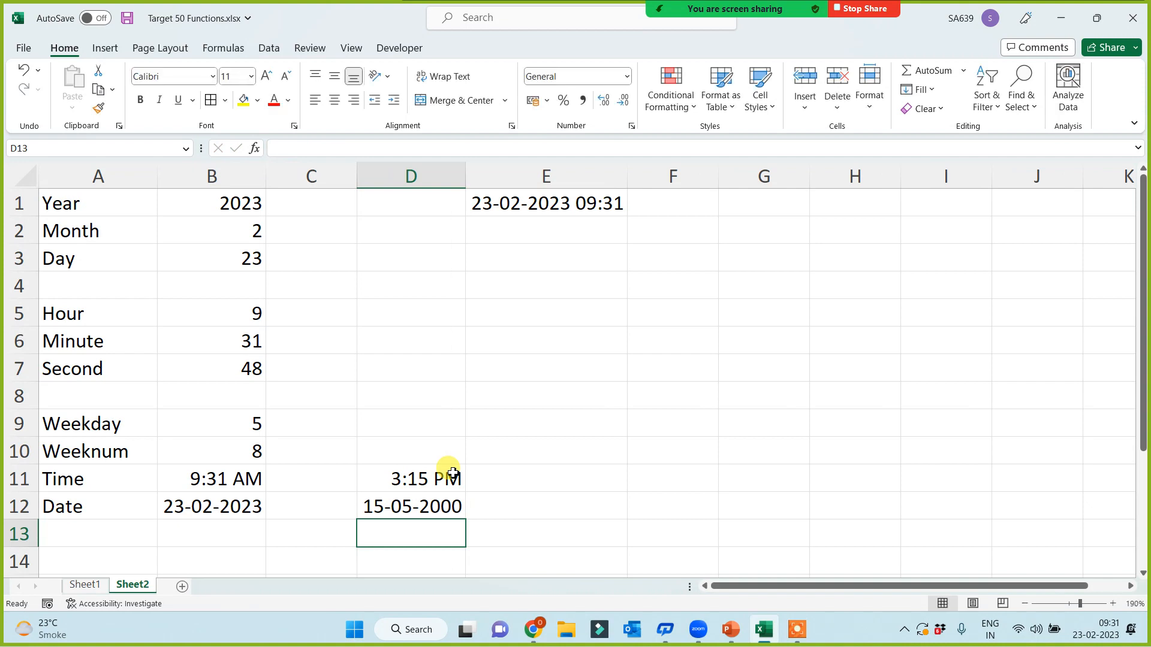
Step: Add a new blank worksheet, Sheet3
left_click(81, 177)
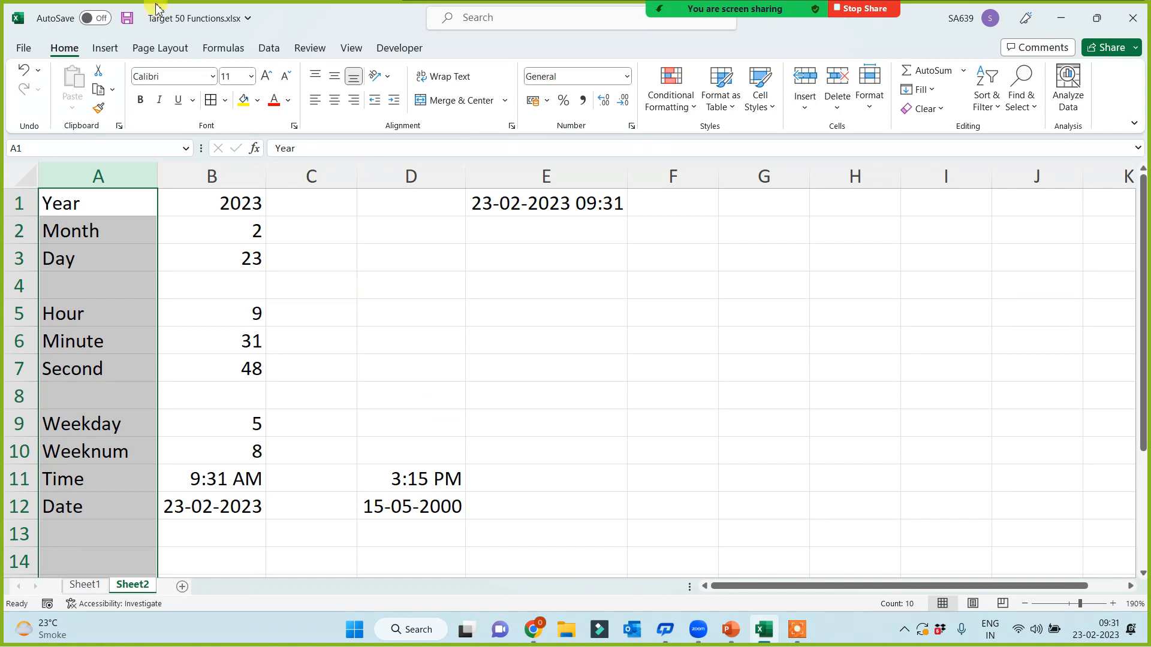
left_click(469, 370)
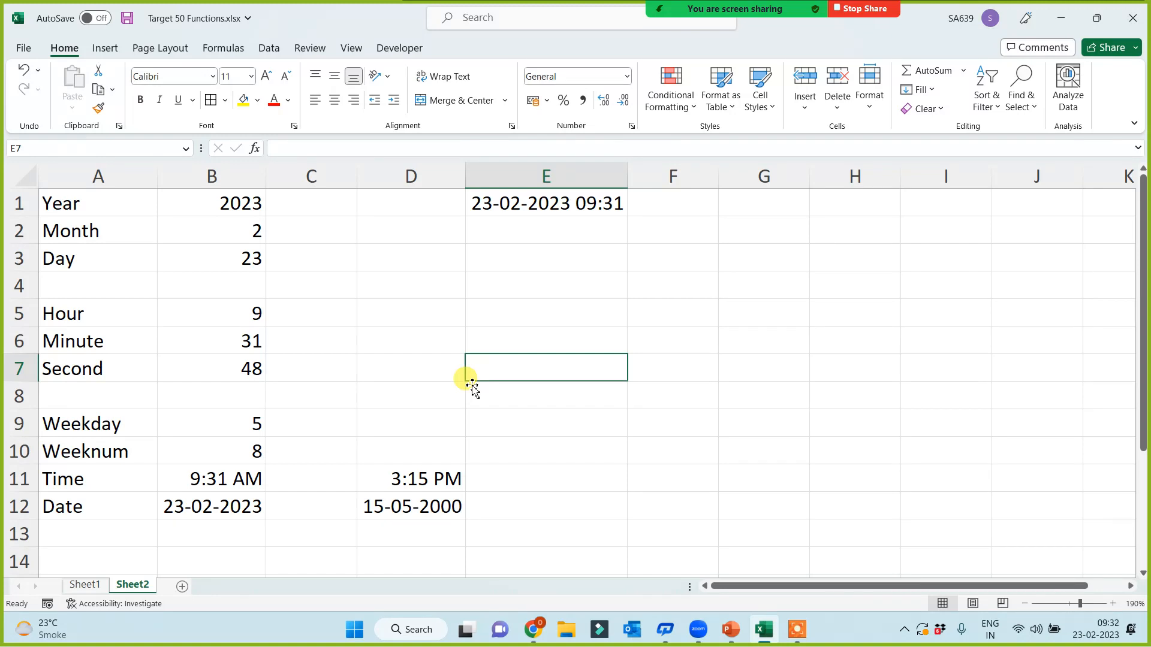
left_click(183, 586)
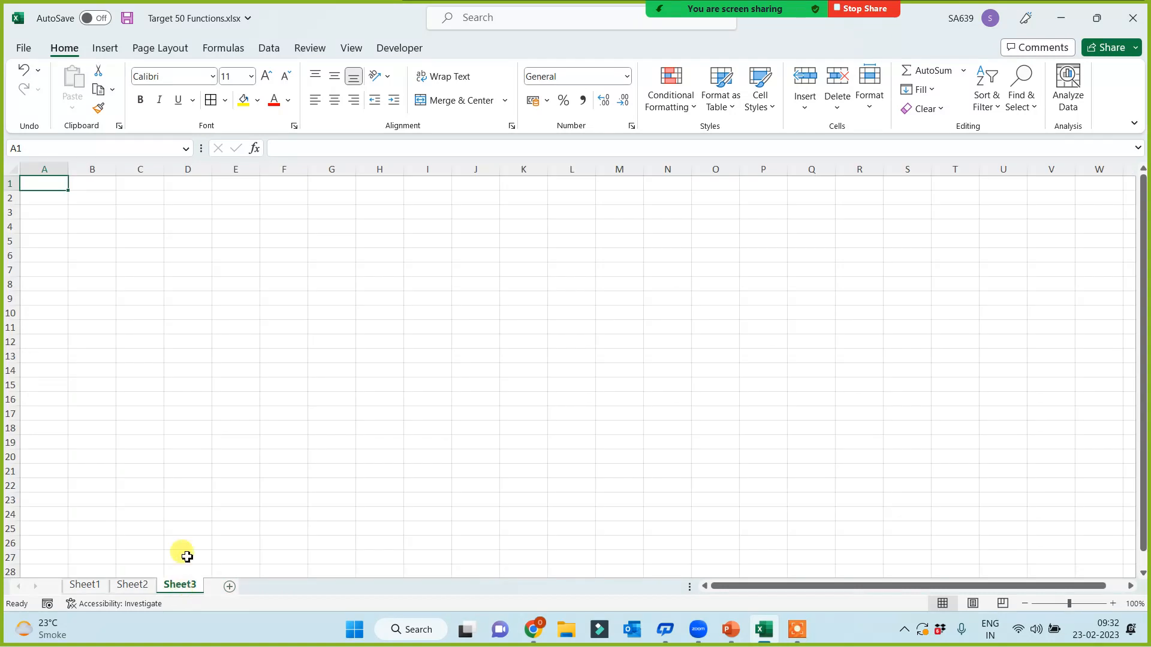
scroll(318, 391, "up", 6, "ctrl")
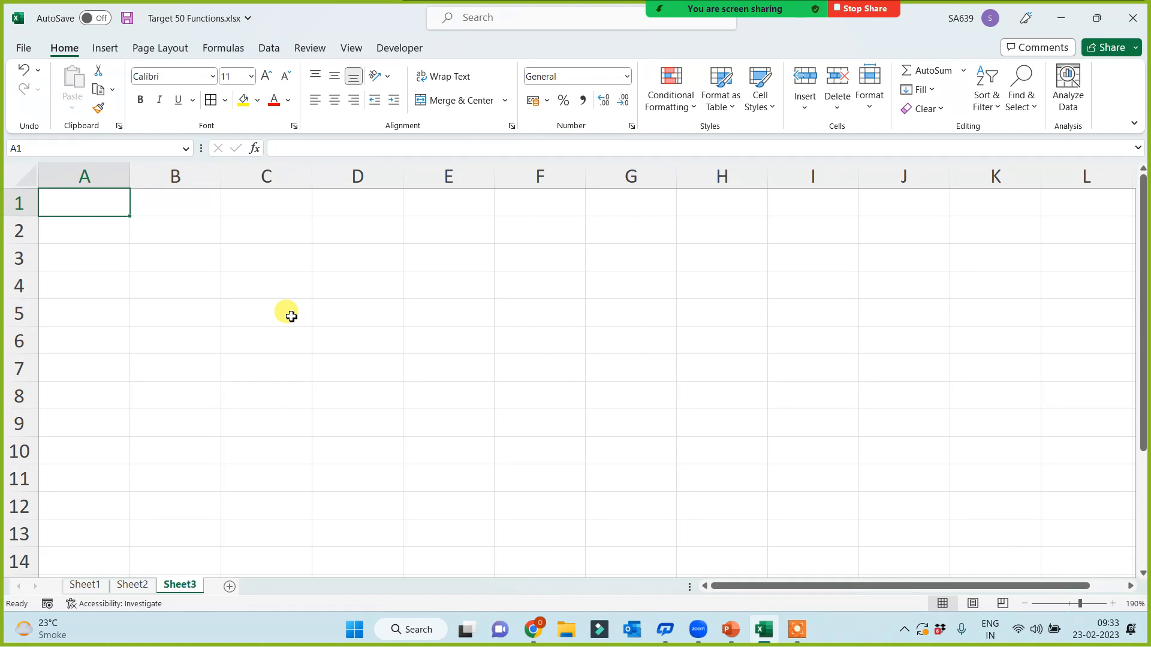
Step: Type the labels isnumber, istext and isodd into A1:A3
type("isumbe")
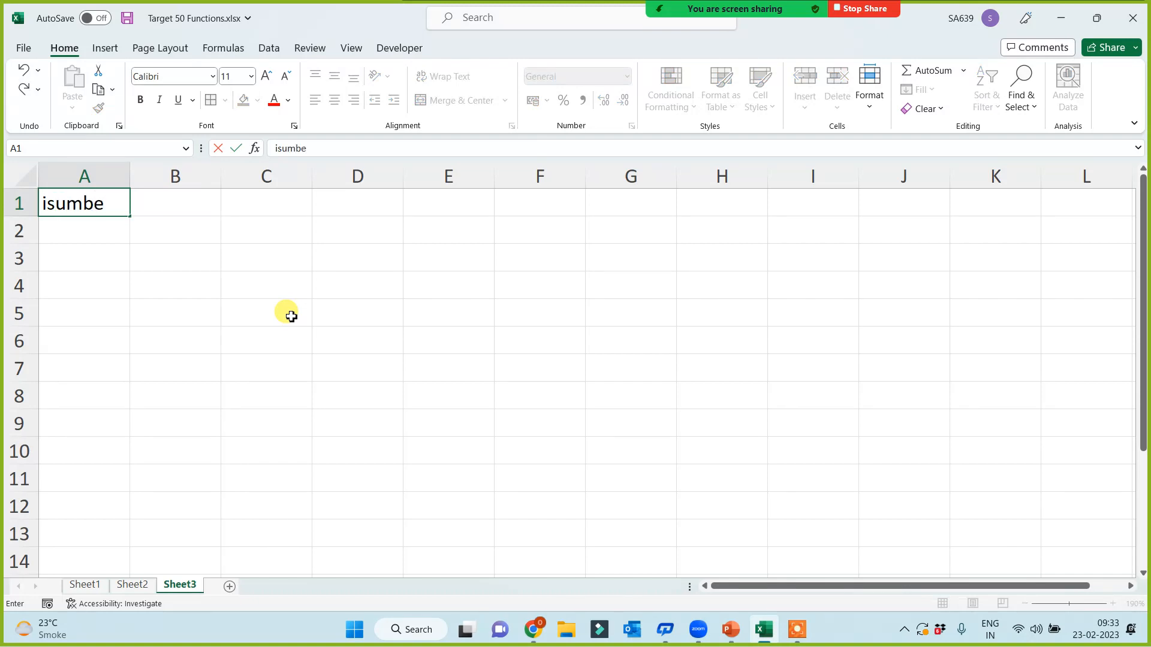
key("BackSpace")
key("BackSpace")
key("BackSpace")
key("BackSpace")
type("number")
key("Return")
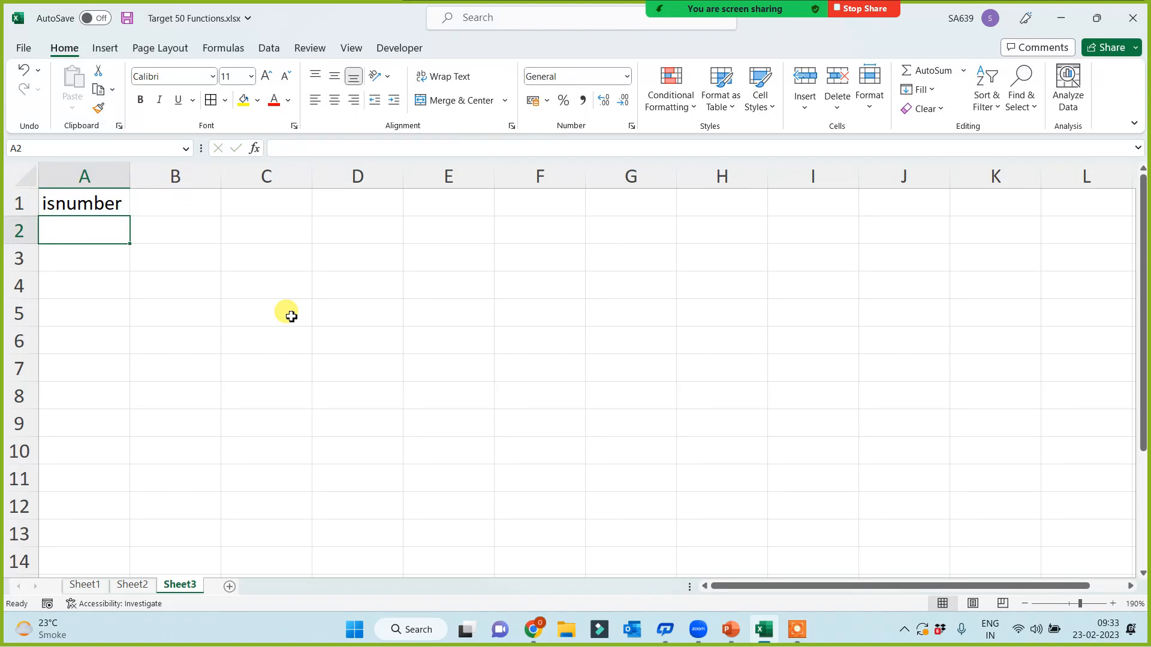
type("istext")
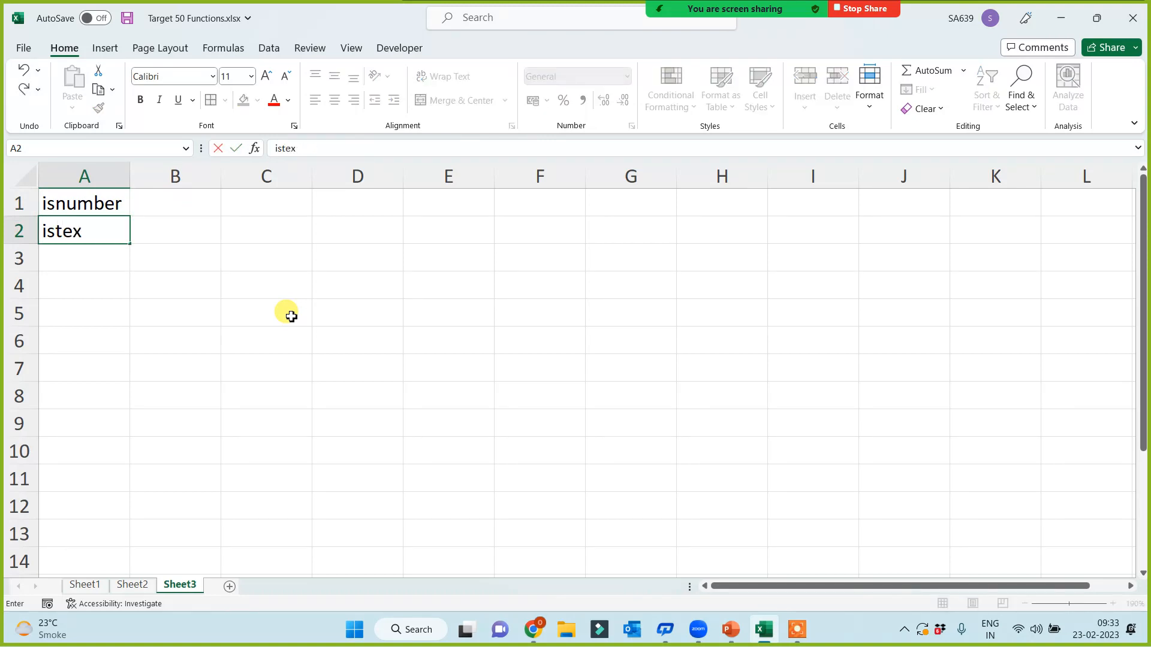
key("Return")
type("isodd")
key("Return")
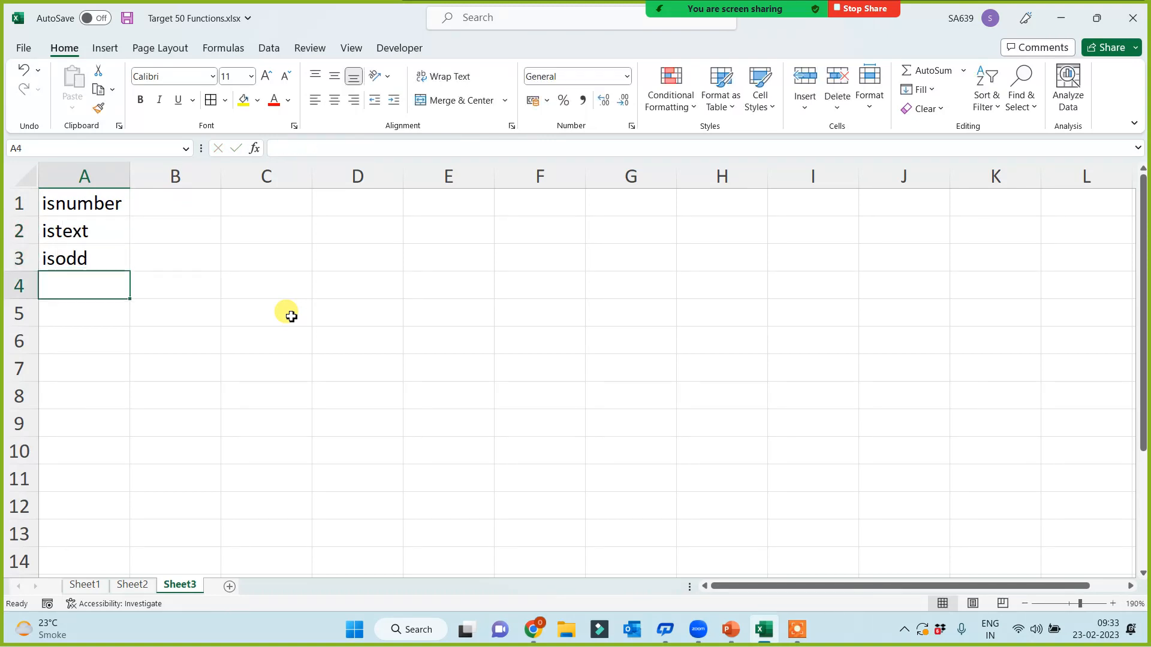
Step: Add iseven, iserror and isblank in A4:A6, leave A7 blank, and put Exact in A8
type("iseven")
key("Return")
type("iserror")
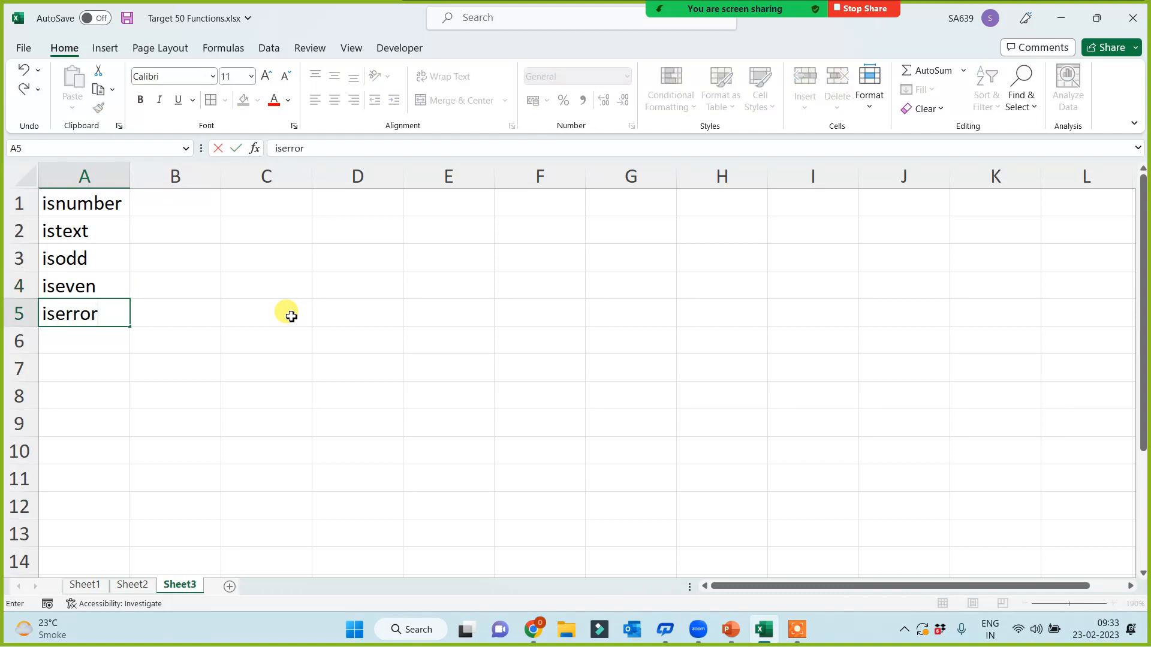
key("Return")
type("isblank")
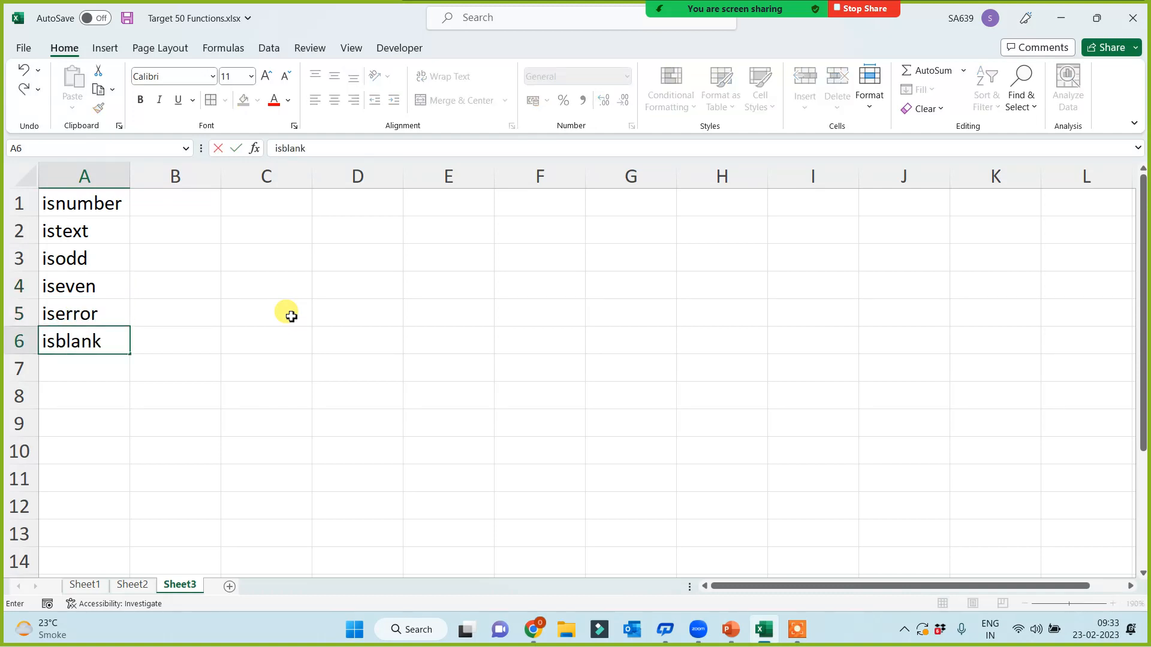
key("Return")
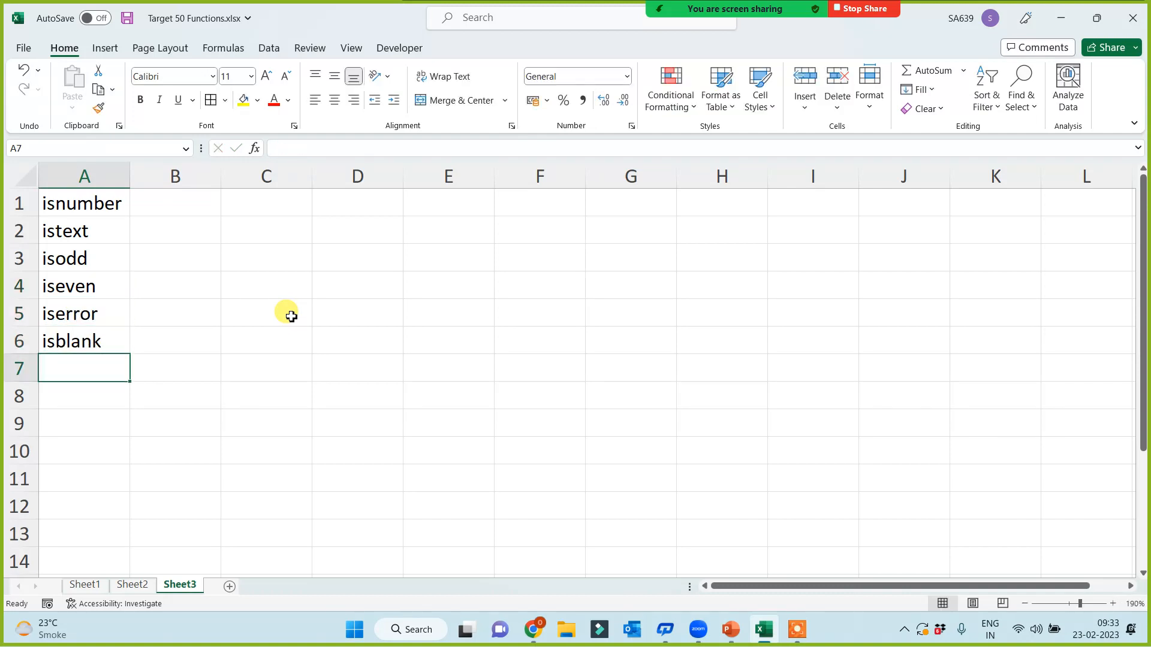
key("Return")
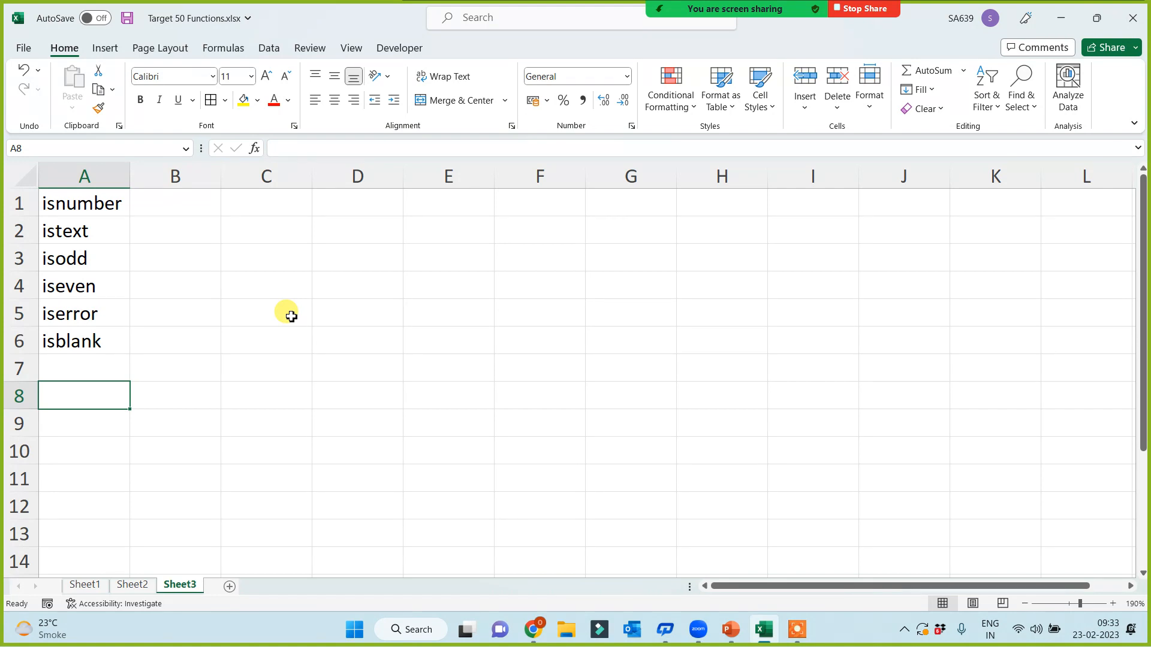
type("Exact")
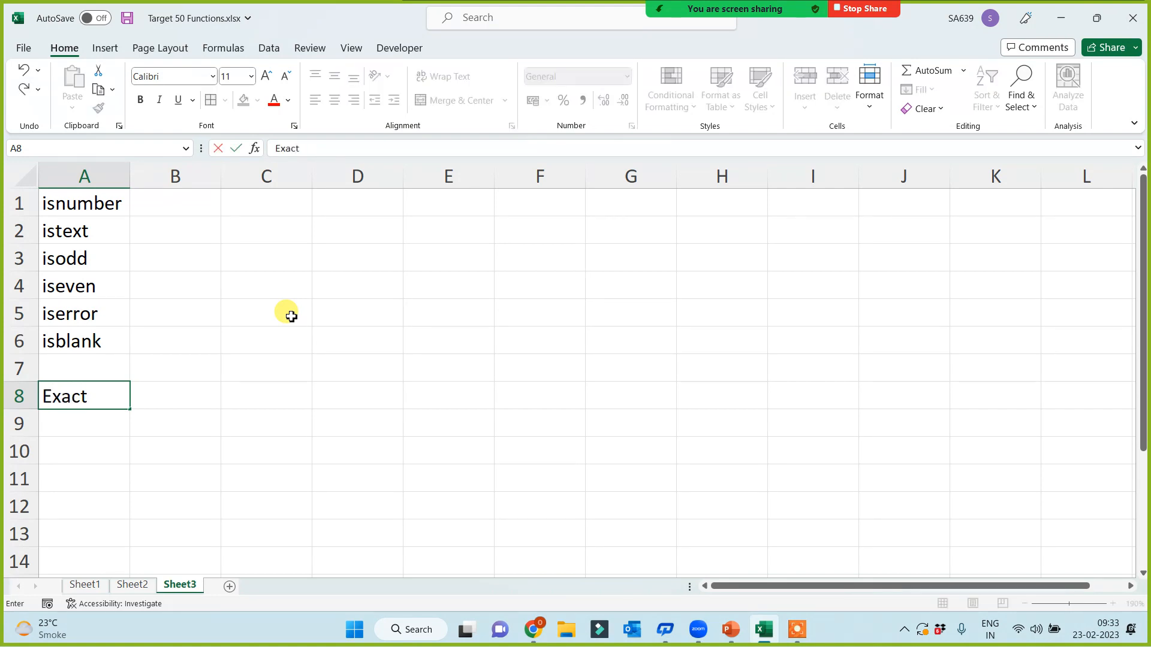
key("Return")
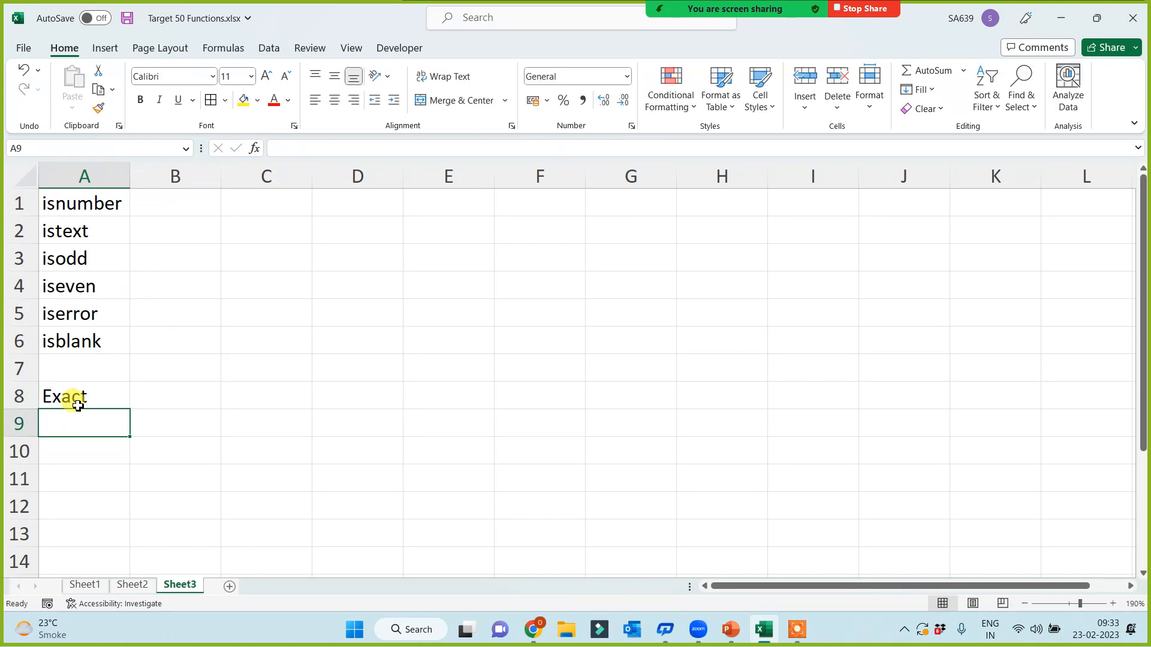
left_click(78, 406)
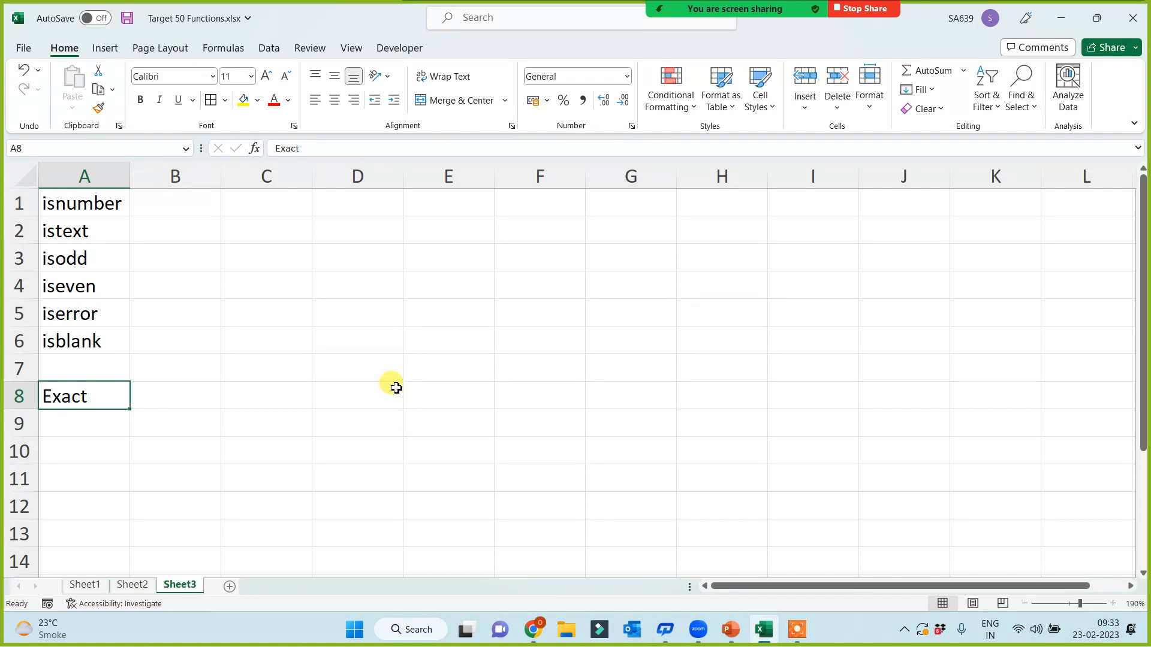
Step: Widen column A to fit the IS labels, then enter 15 in F1 and Ten in G1
left_click_drag(130, 170, 154, 170)
left_click(542, 199)
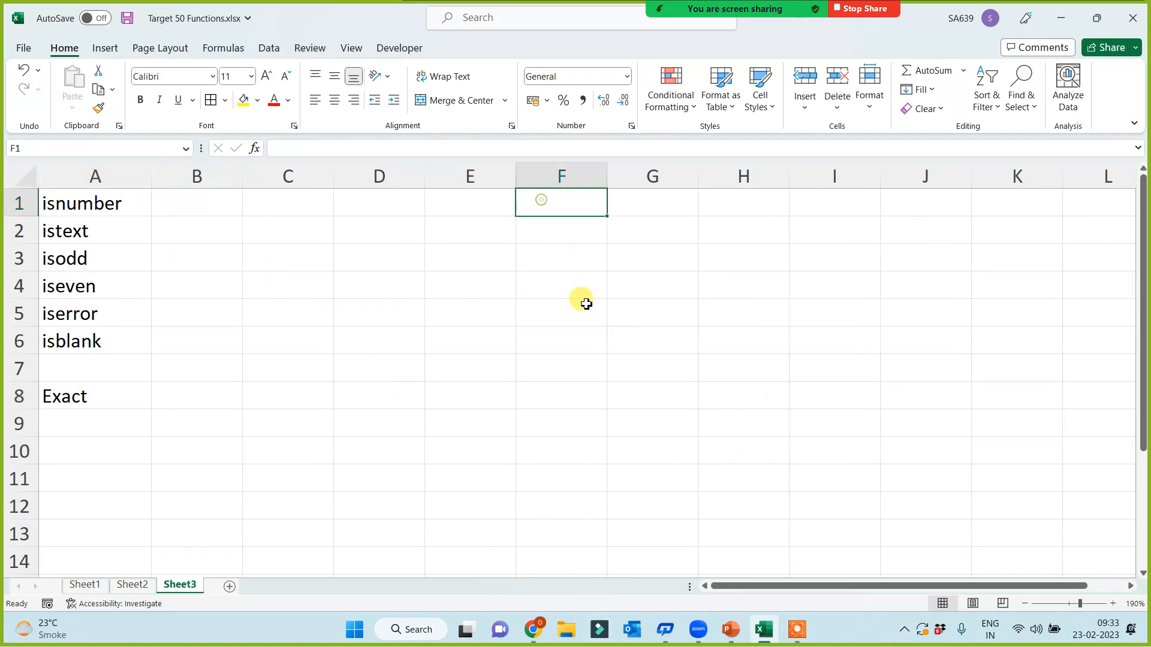
type("15")
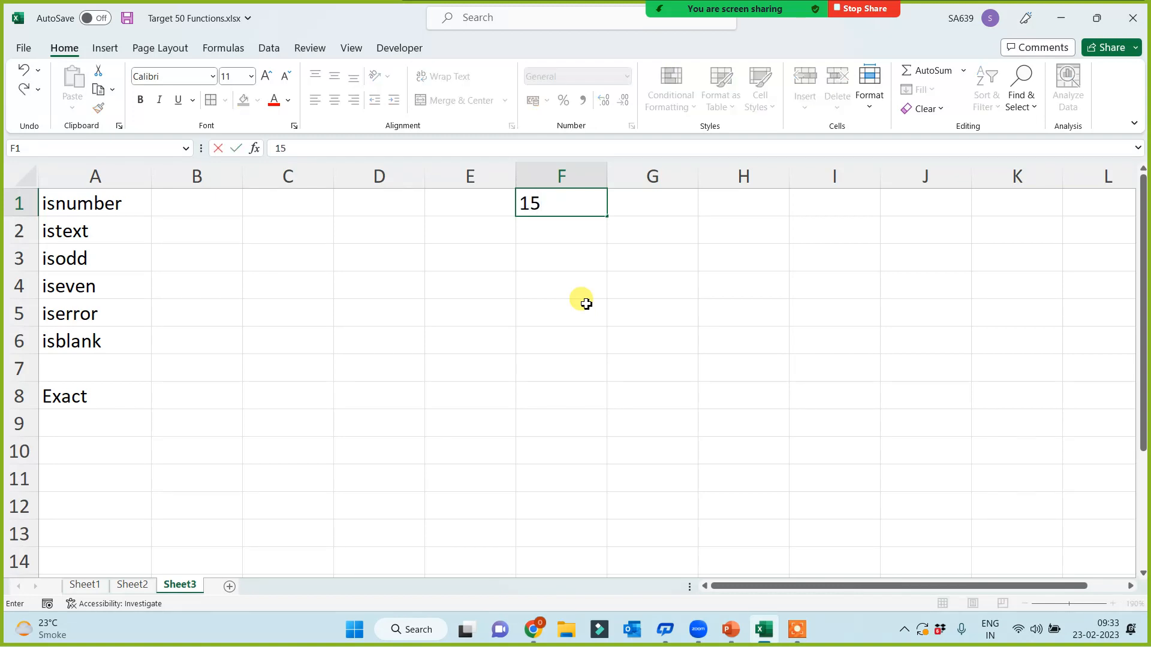
left_click(586, 304)
left_click(687, 209)
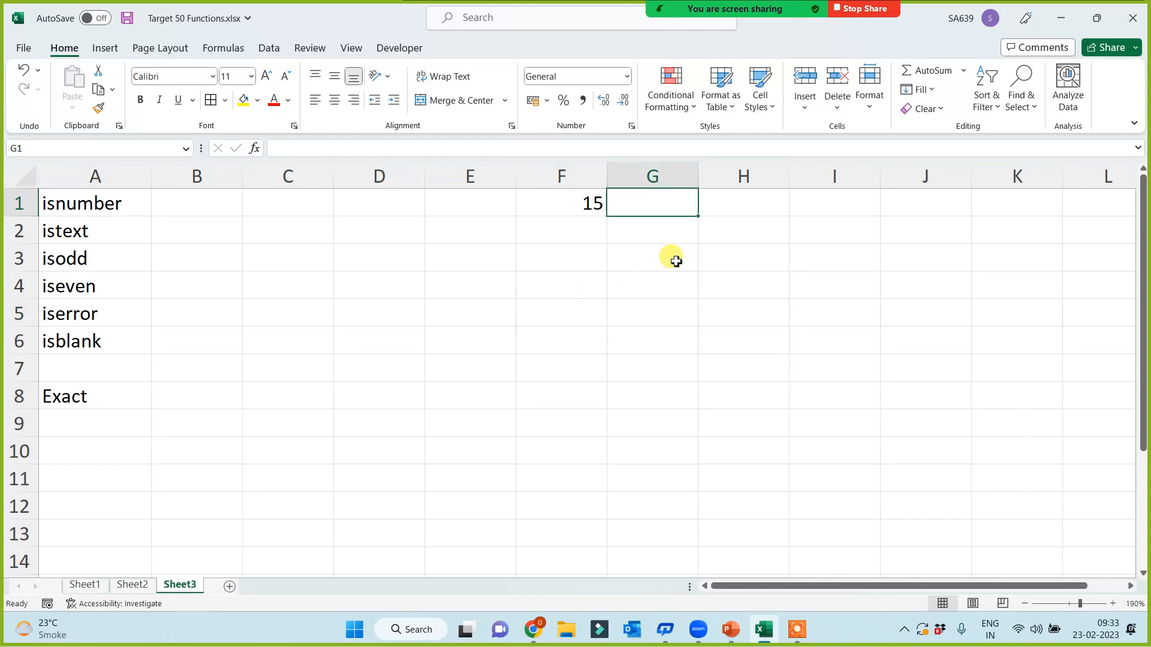
type("Ten")
left_click(674, 258)
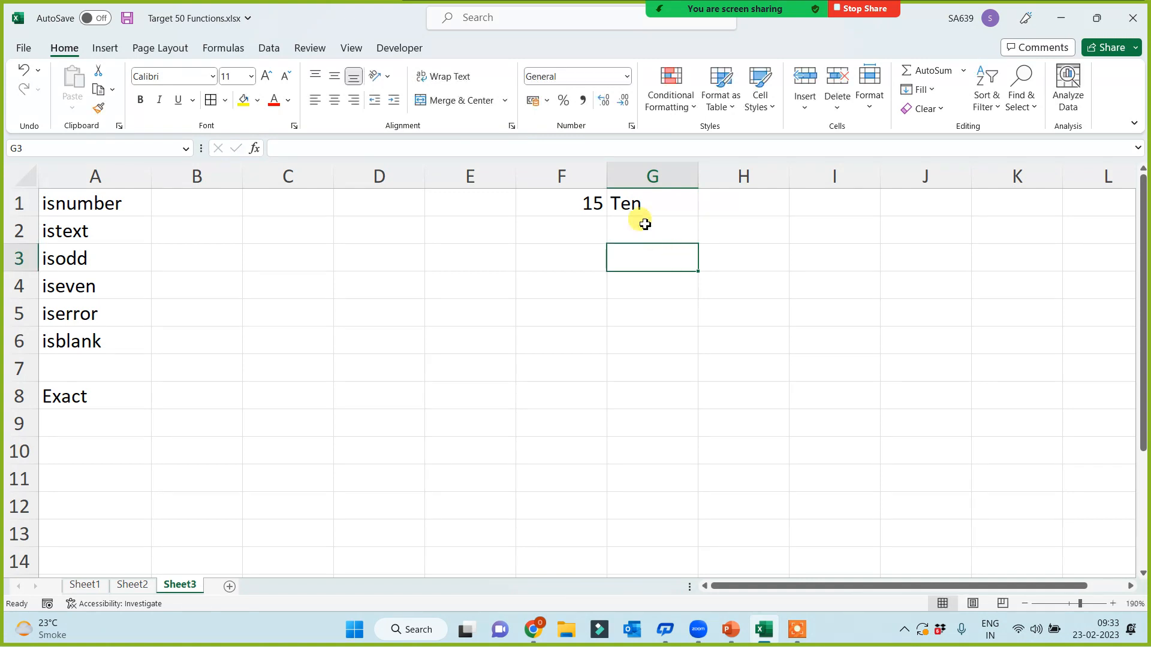
left_click(643, 197)
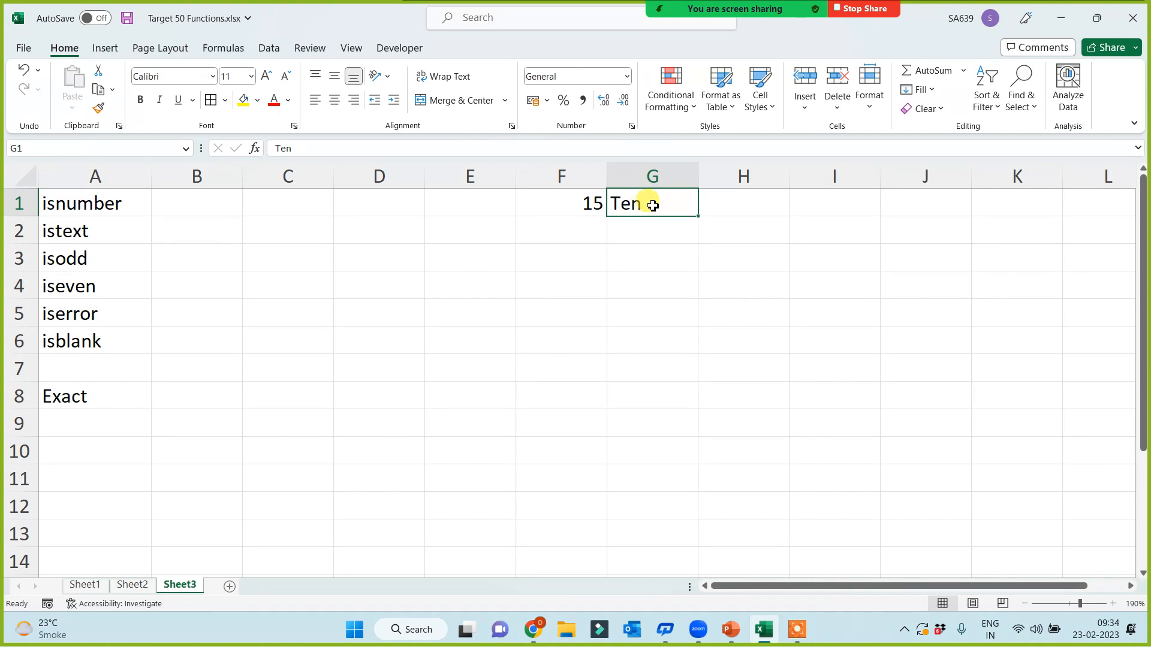
left_click(218, 198)
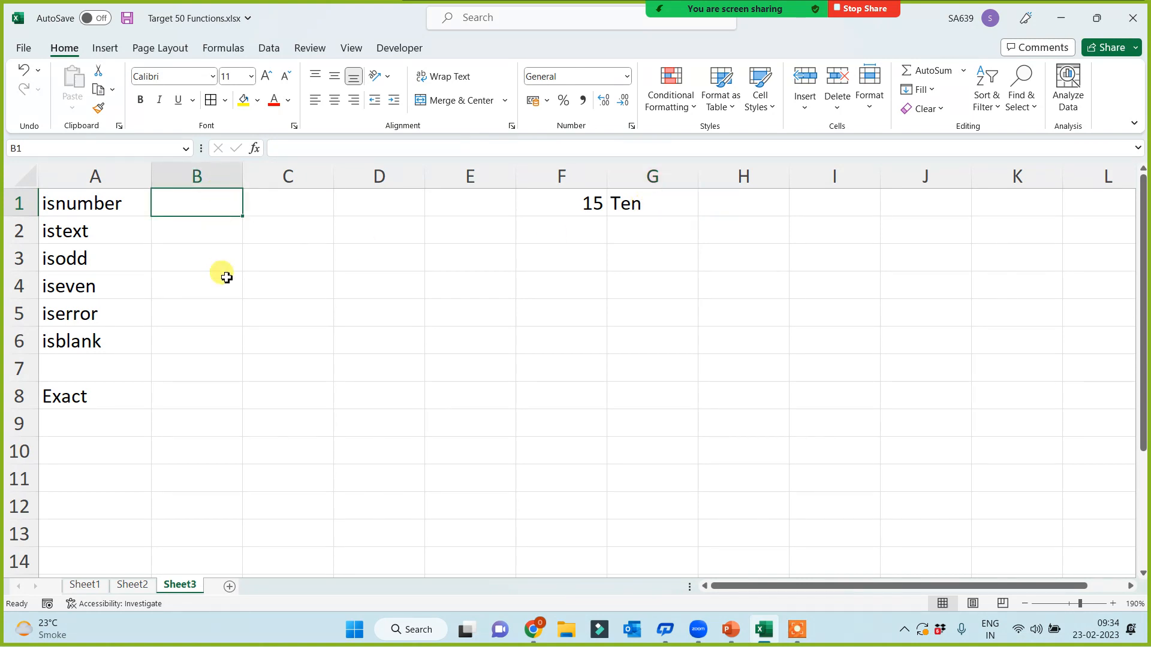
Step: Enter =ISNUMBER(F1) in B1 and fill it into C1, giving TRUE and FALSE
type("=")
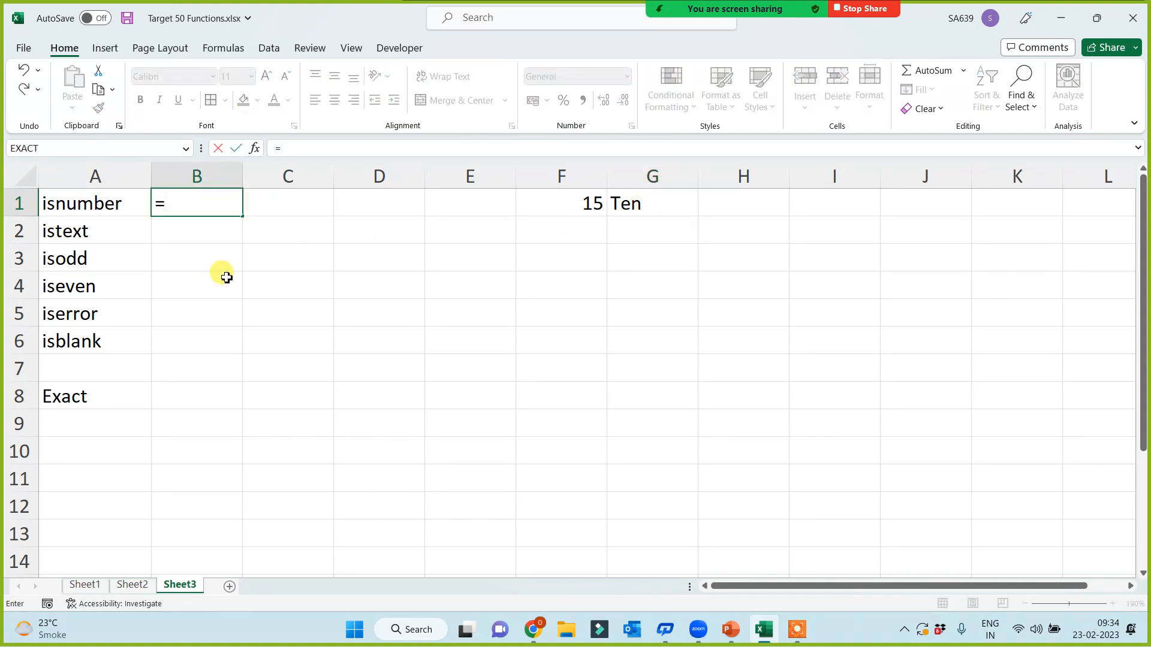
type("is")
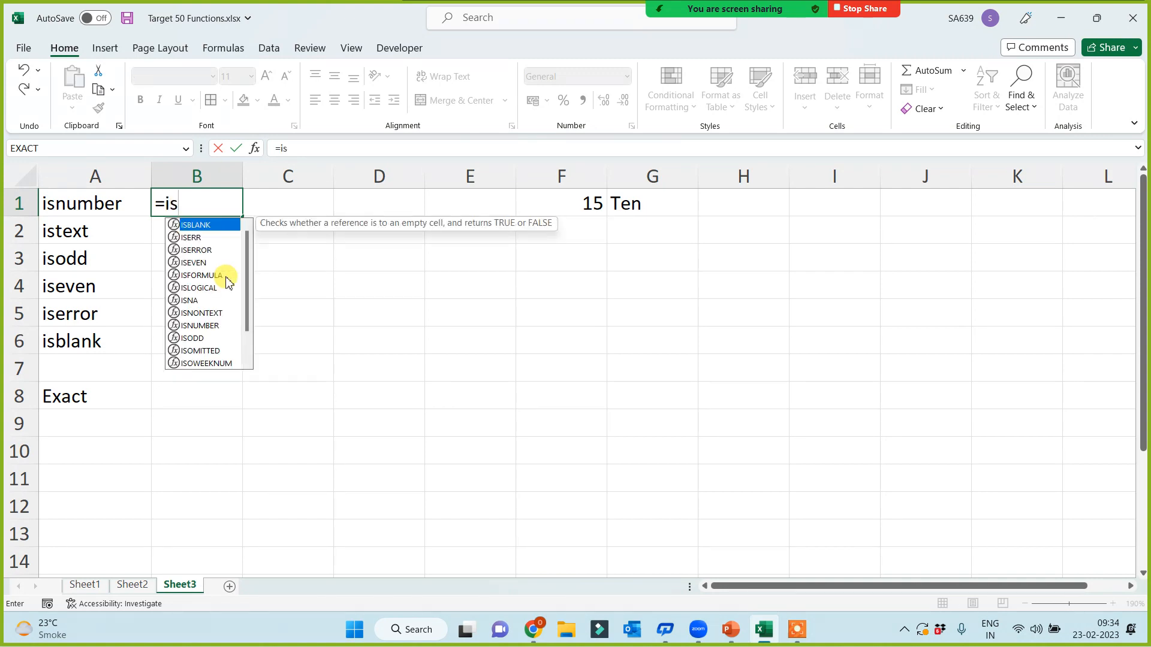
type("number(")
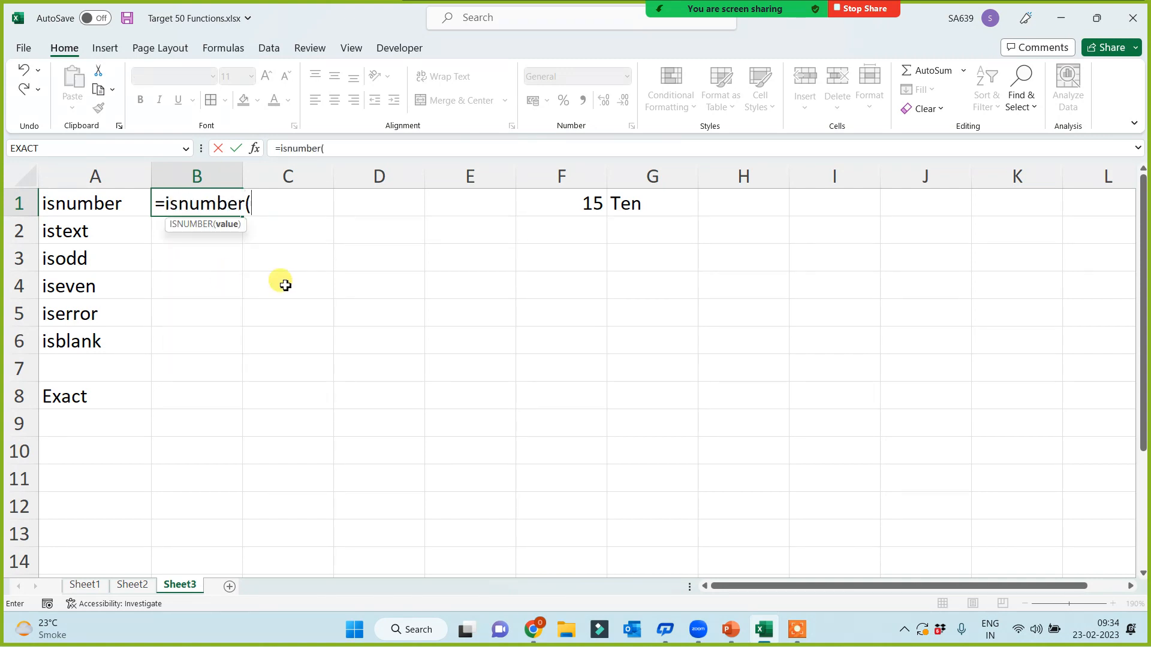
left_click(593, 204)
key("Return")
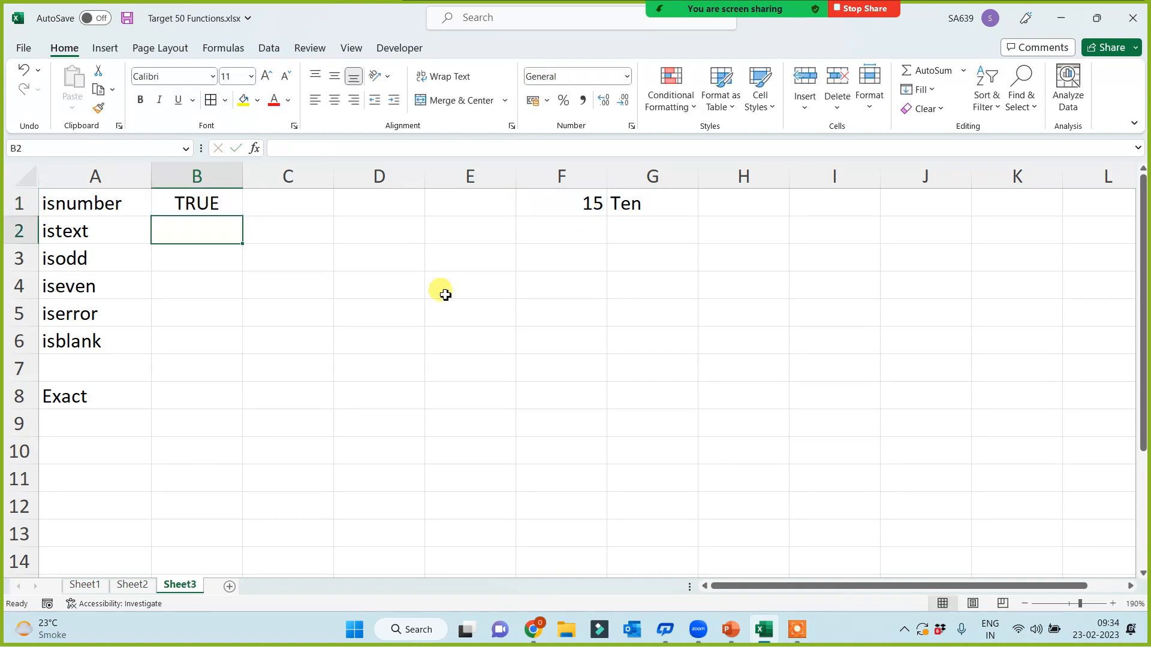
left_click(189, 203)
left_click_drag(242, 215, 331, 215)
Step: Enter =ISTEXT(F1) in B2 and fill it right into C2, giving FALSE and TRUE
left_click(196, 231)
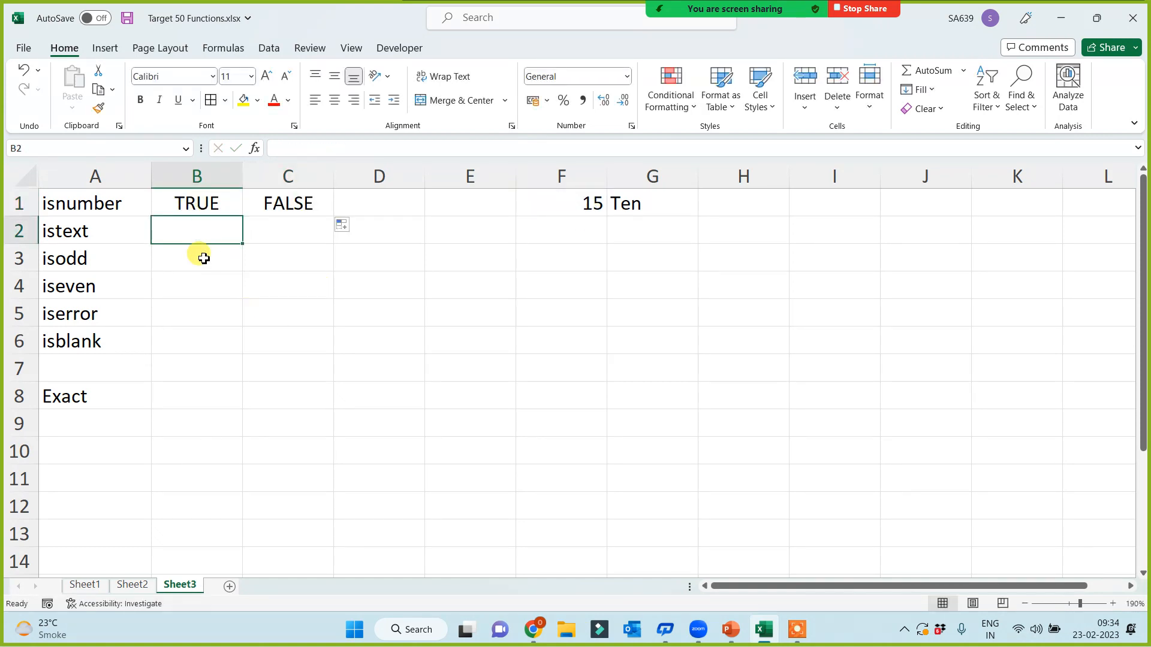
type("=istext")
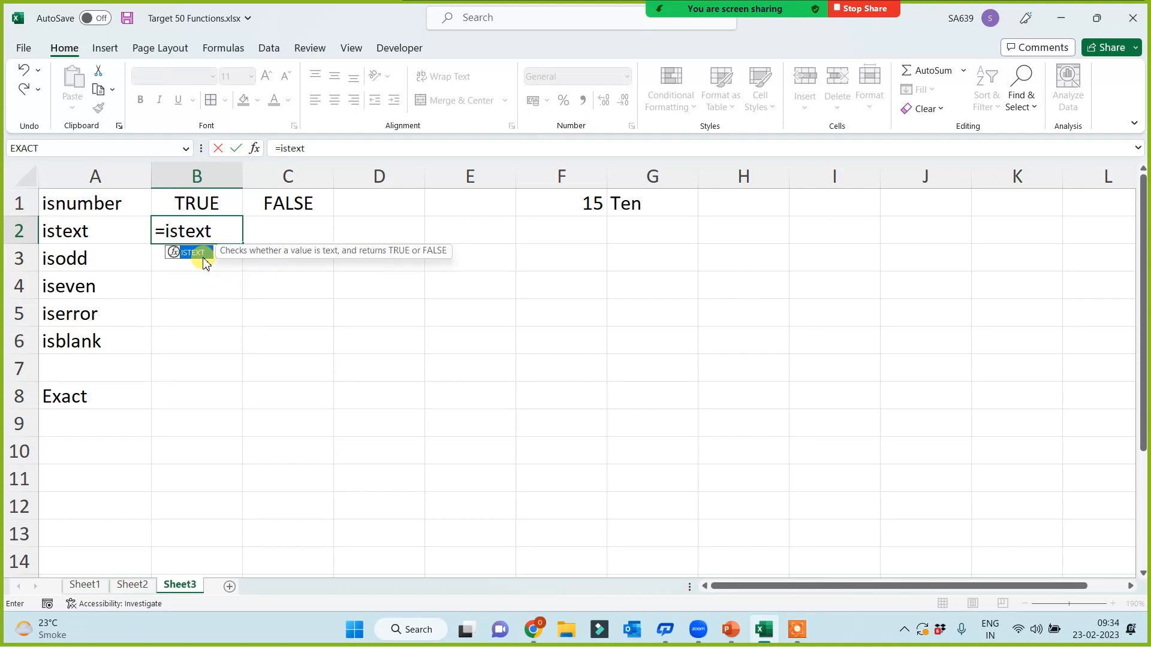
type("(")
left_click(560, 198)
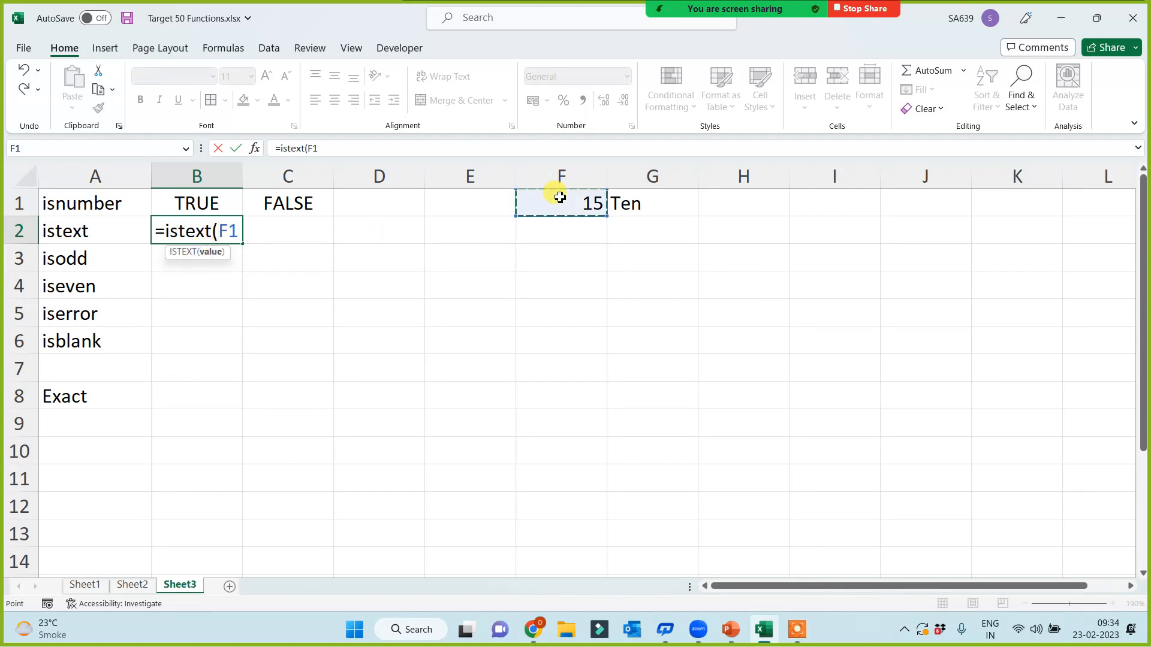
key("Return")
left_click(280, 246)
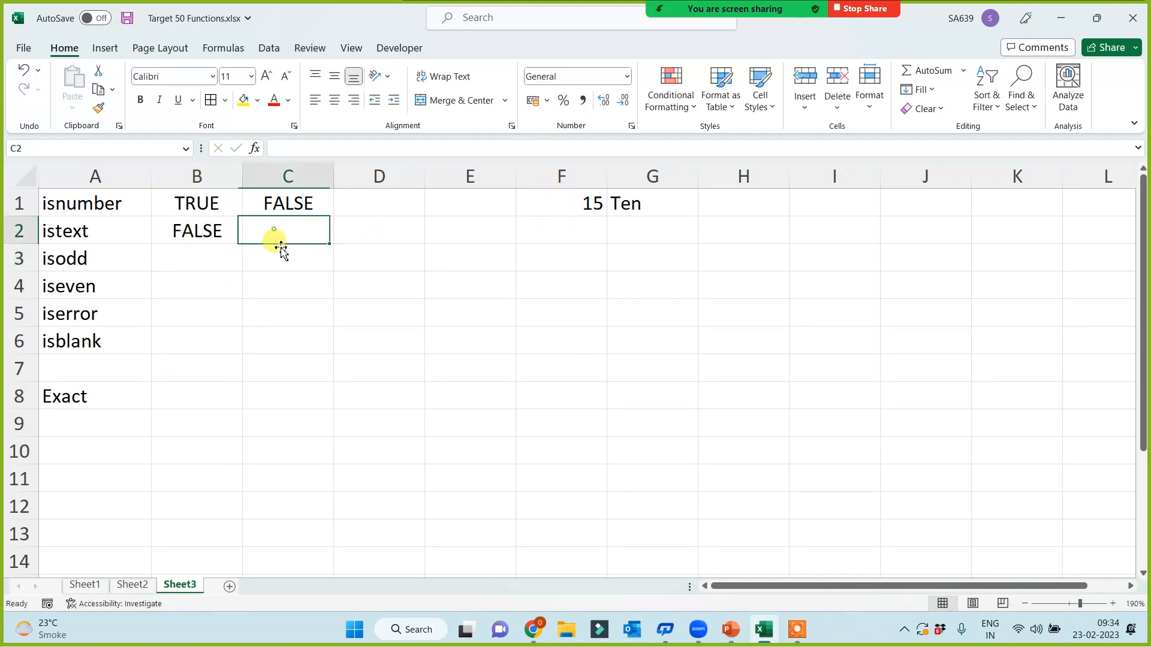
key("ctrl+r")
left_click(195, 269)
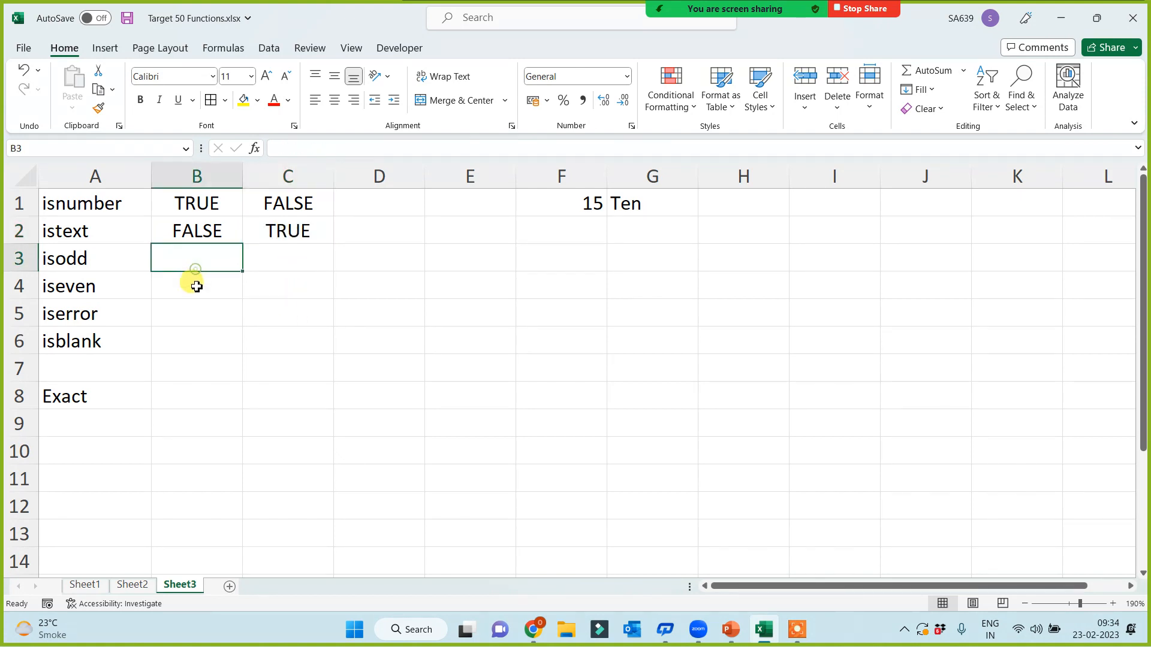
Step: Enter =ISODD(F1) in B3 and fill it into C3, giving TRUE and #VALUE!
type("=isodd")
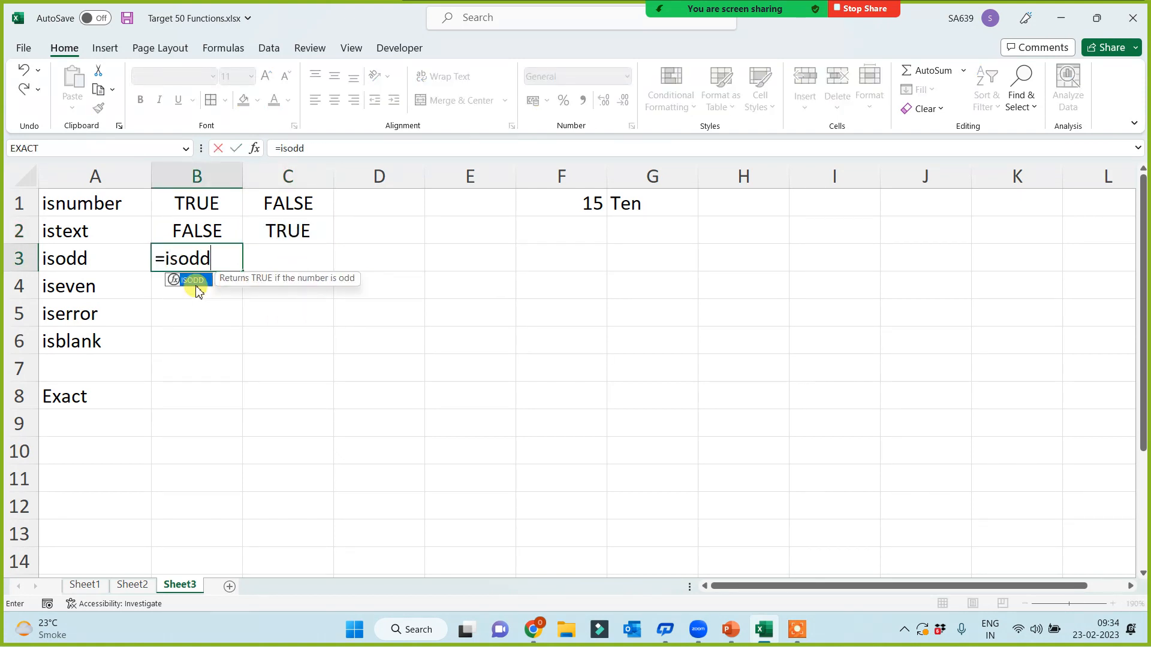
type("(")
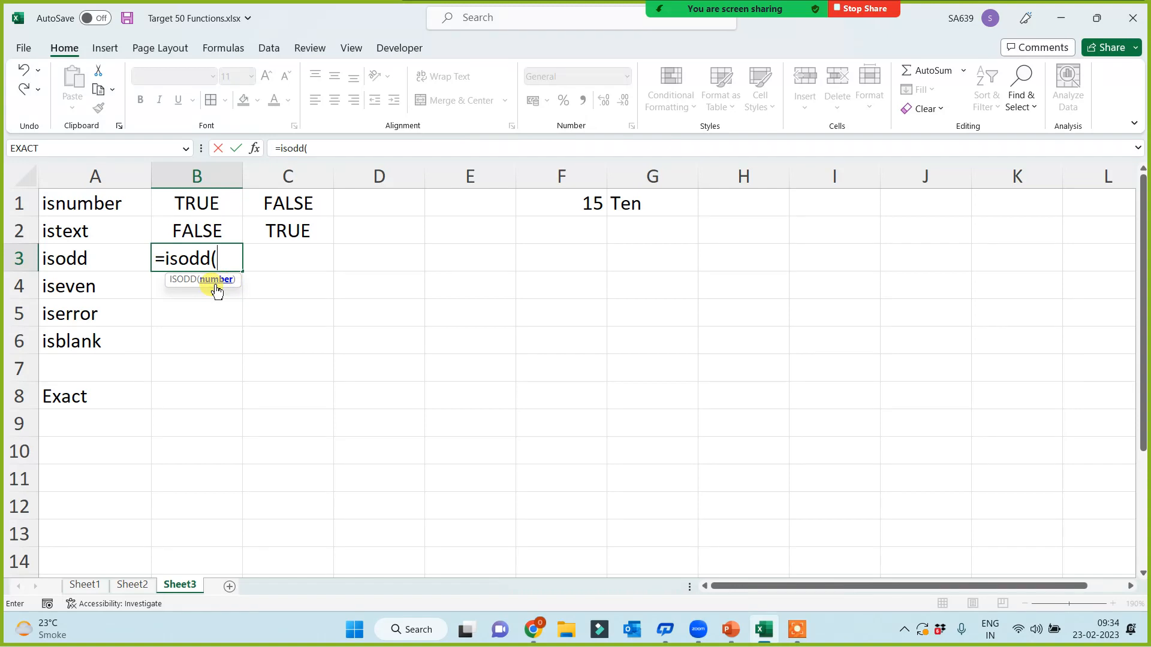
left_click(566, 209)
type(")")
key("Return")
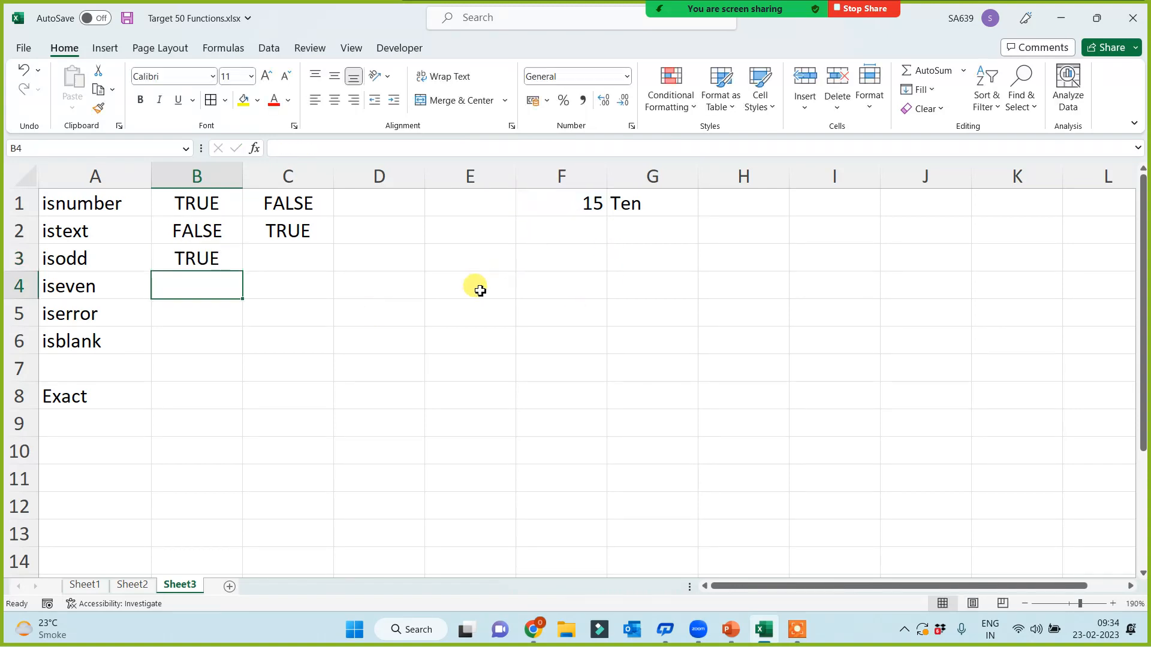
left_click(199, 264)
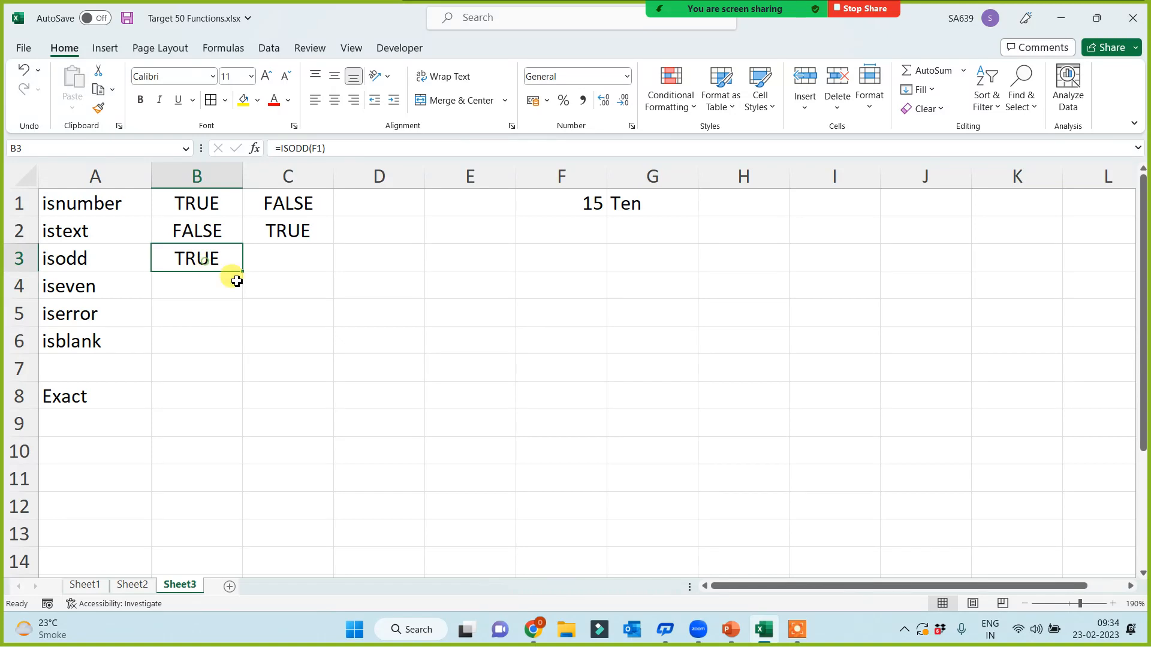
left_click(637, 208)
left_click(275, 254)
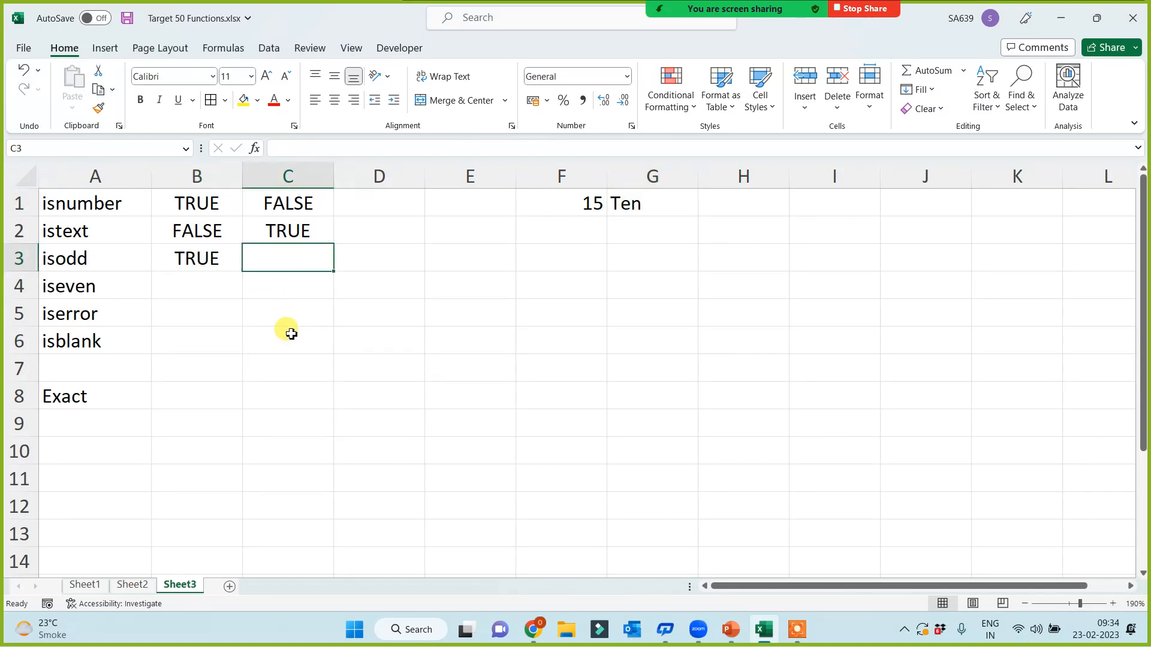
left_click(180, 258)
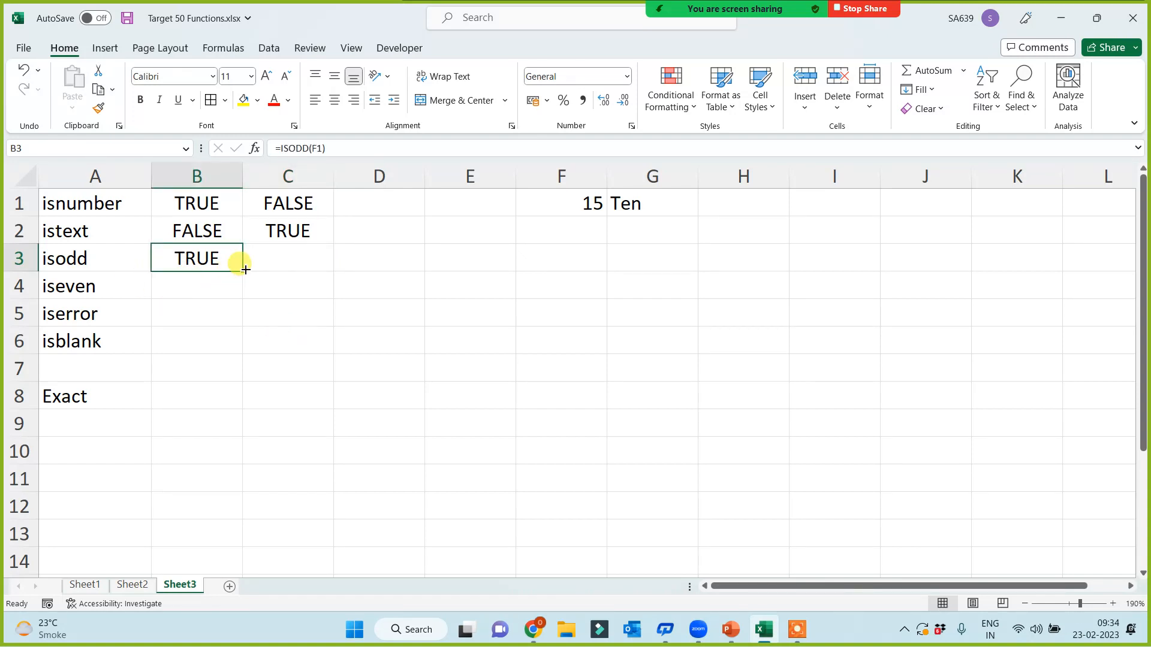
left_click_drag(246, 270, 298, 262)
left_click(296, 262)
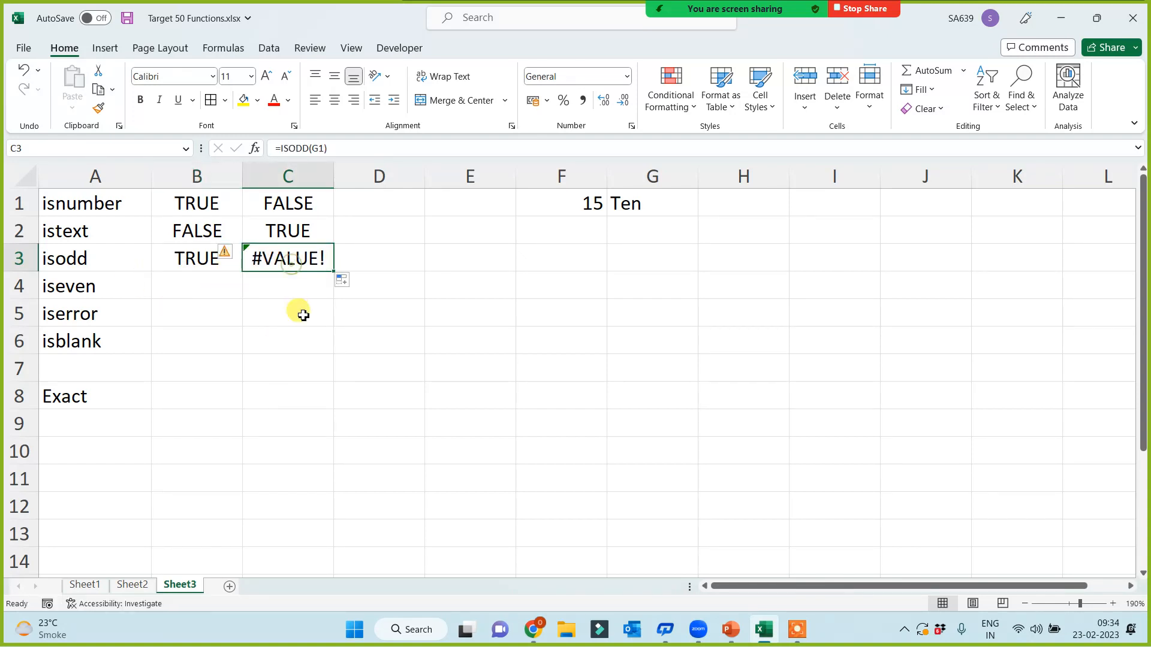
left_click(317, 147)
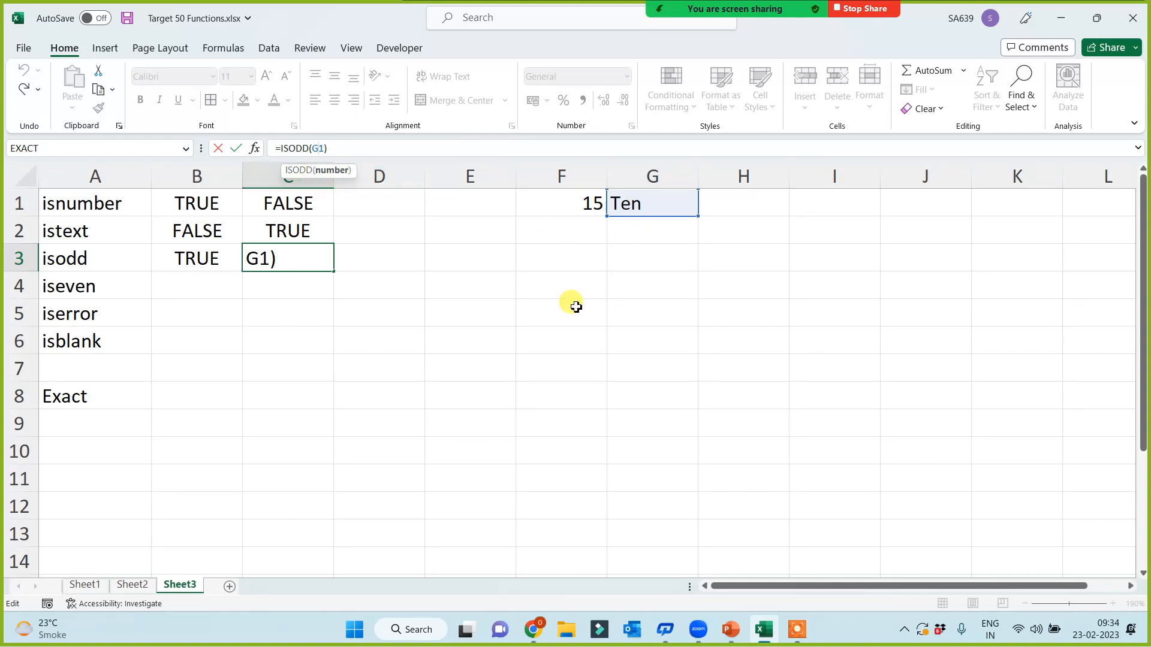
key("Return")
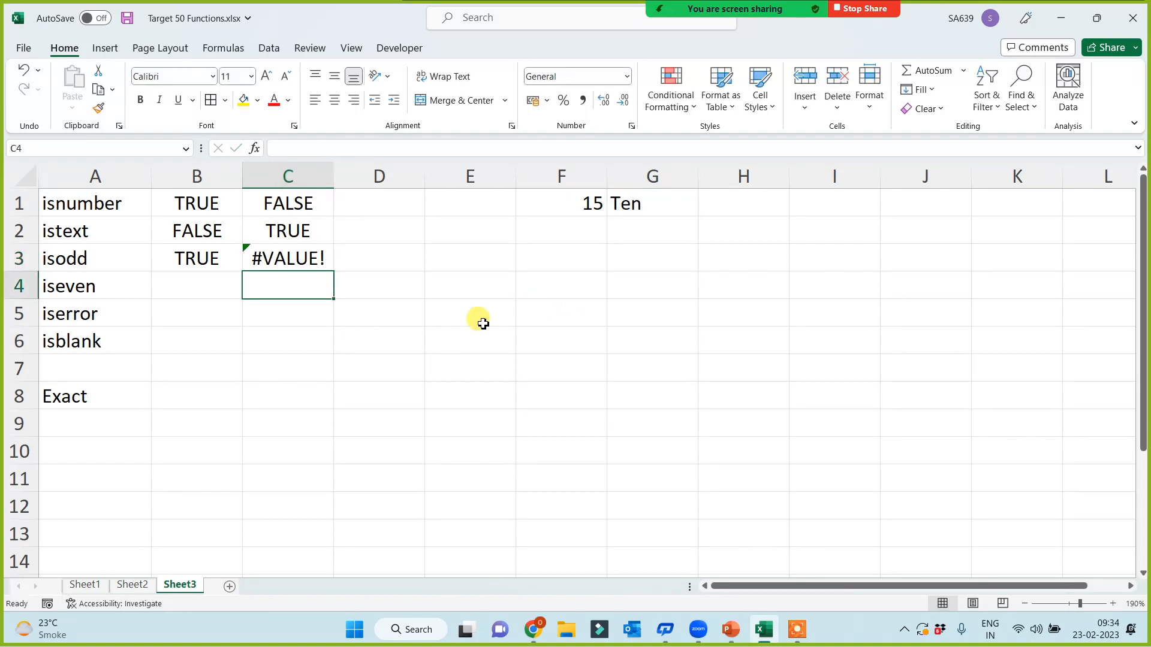
Step: Enter =ISEVEN(F1) in B4 and fill it right into C4, giving FALSE and #VALUE!
left_click(175, 289)
type("=")
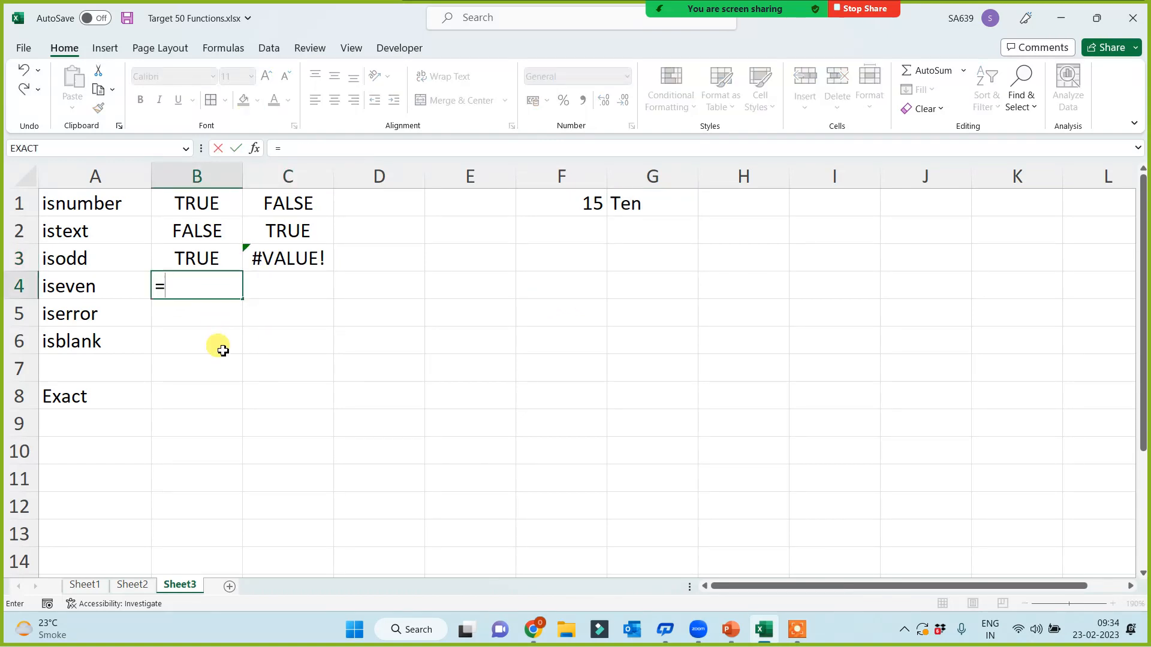
type("iseven(")
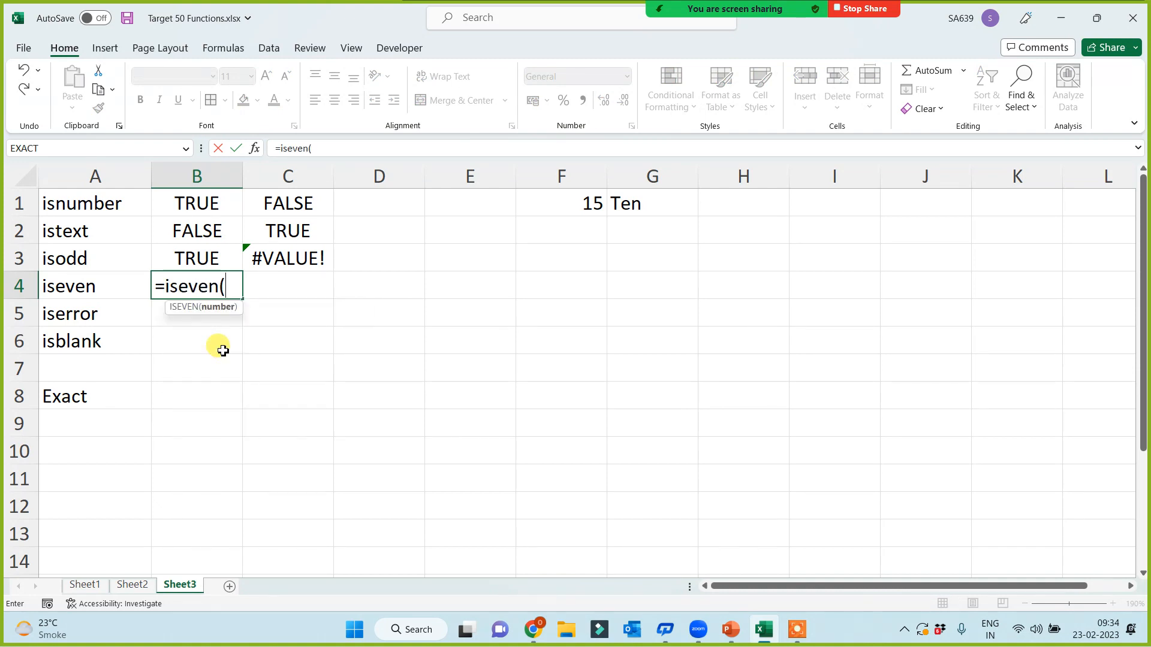
left_click(576, 205)
key("Return")
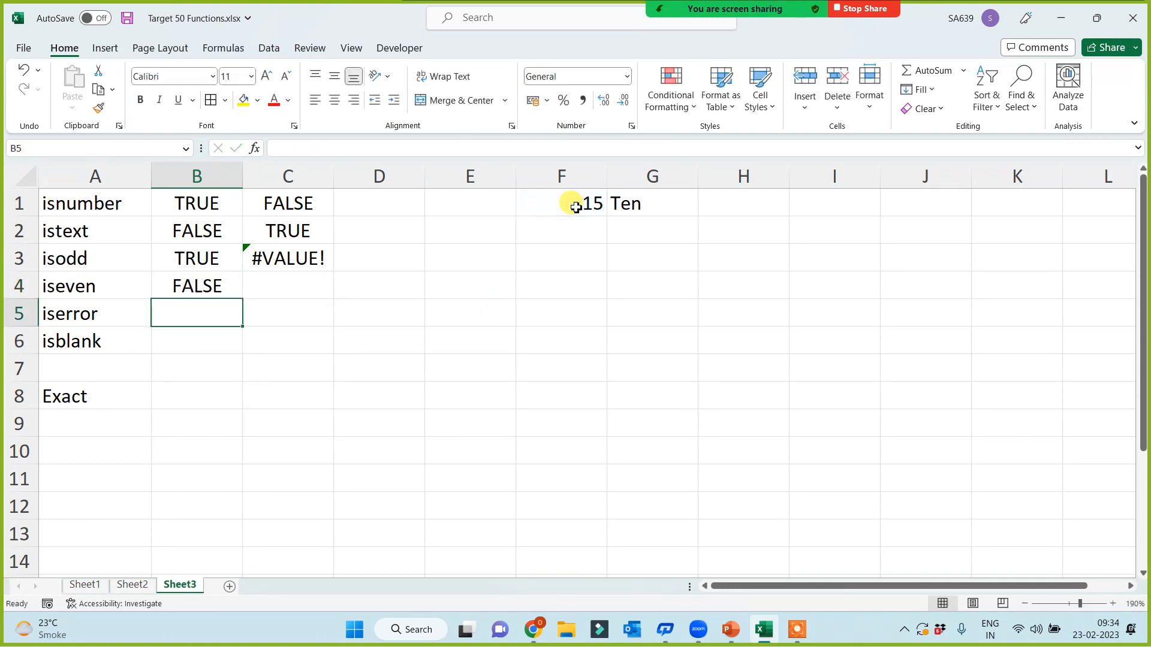
left_click(291, 290)
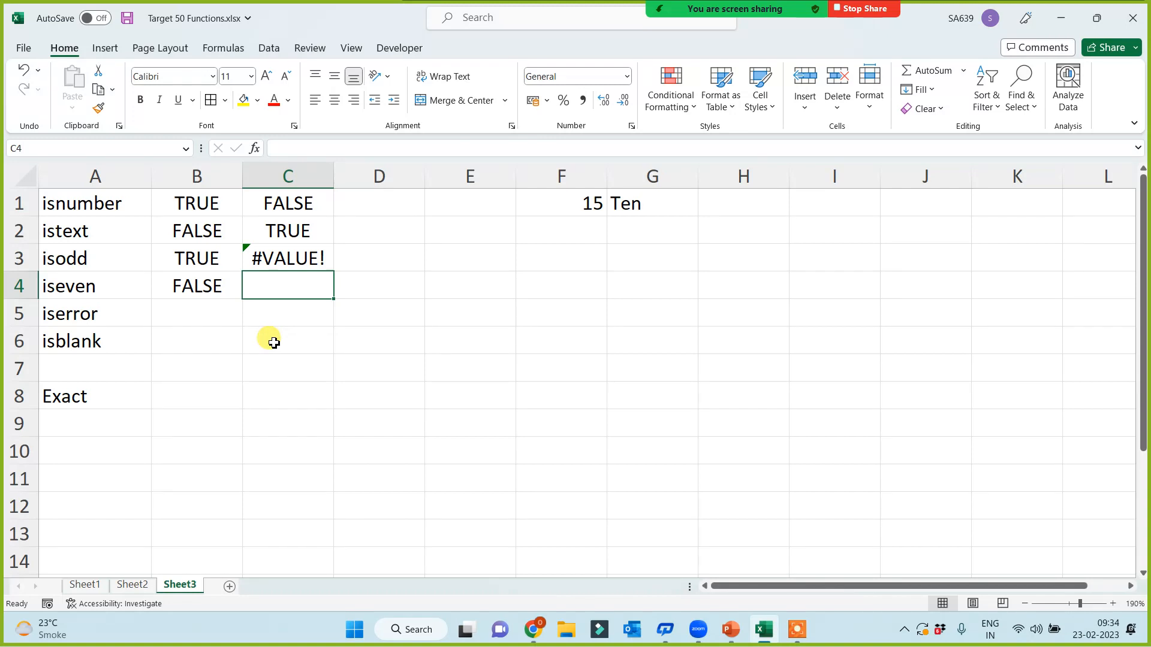
key("ctrl+r")
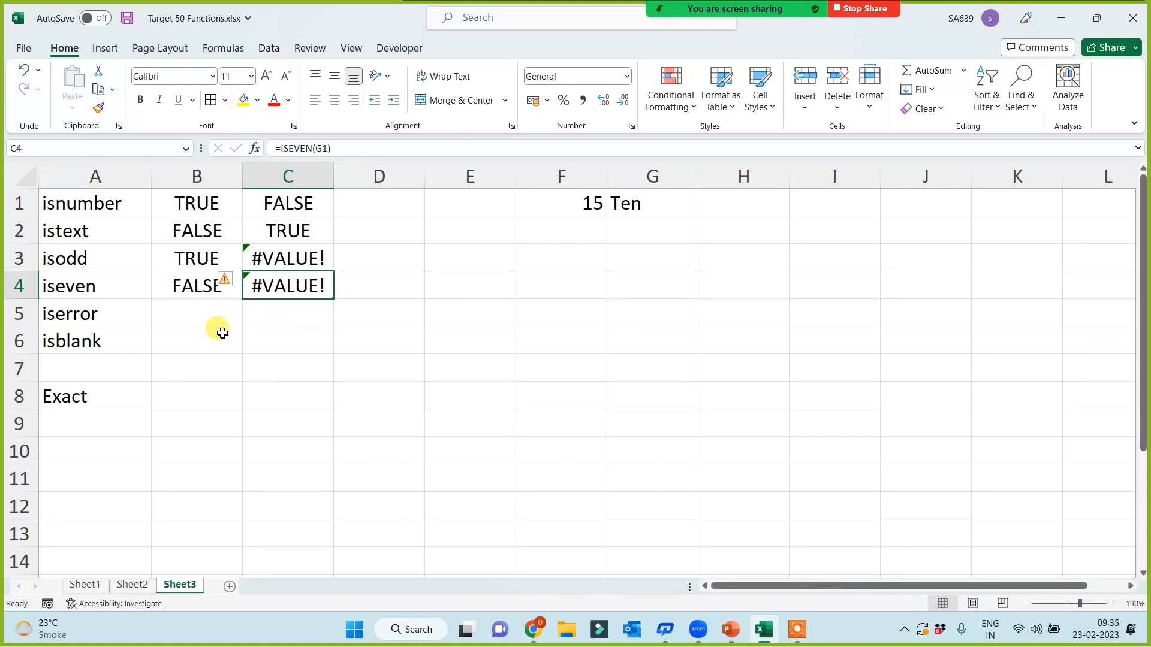
left_click(215, 326)
Step: Enter =ISERROR(F1) in B5, returning FALSE for 15
type("=")
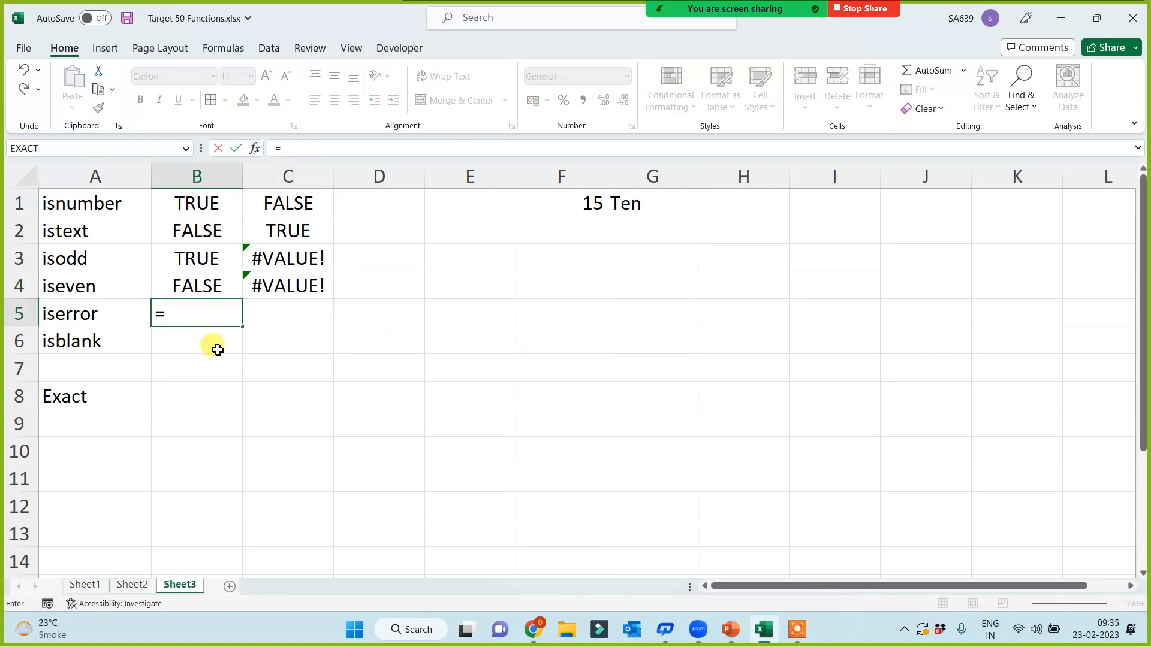
type("si")
key("BackSpace")
key("BackSpace")
type("ise")
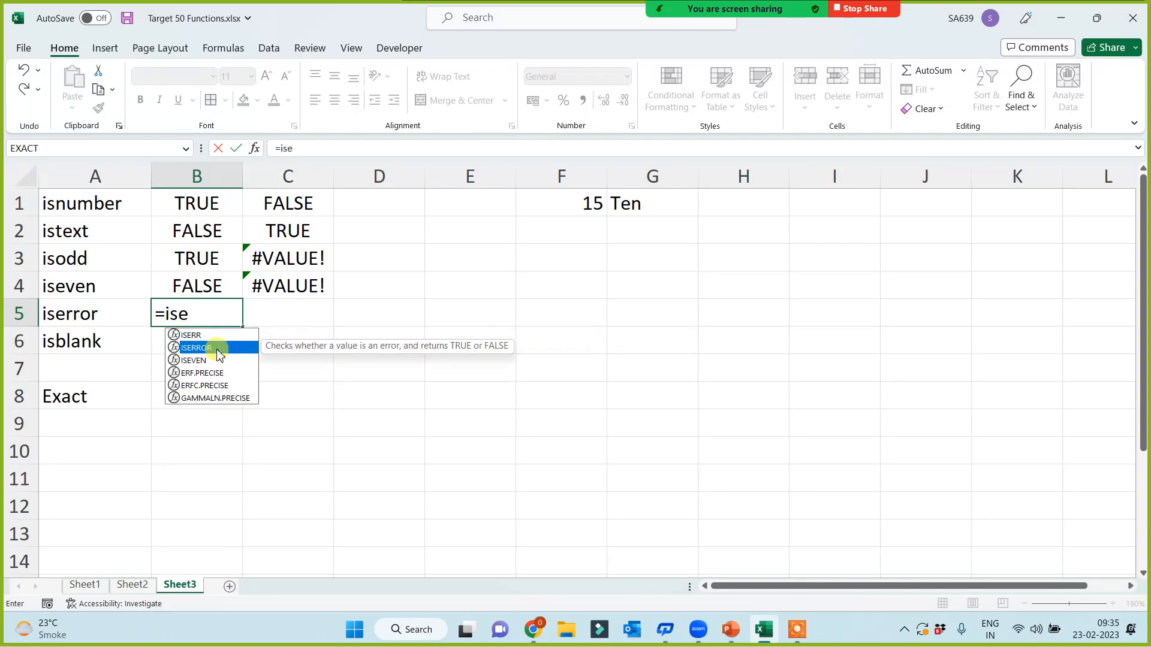
double_click(220, 349)
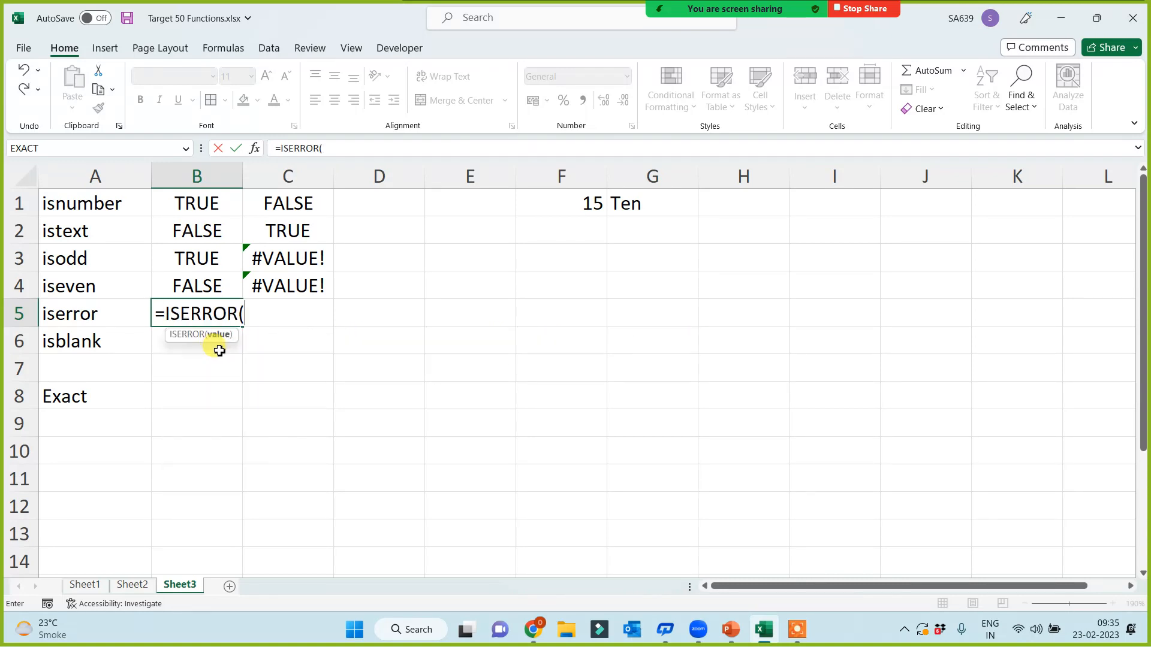
left_click(561, 205)
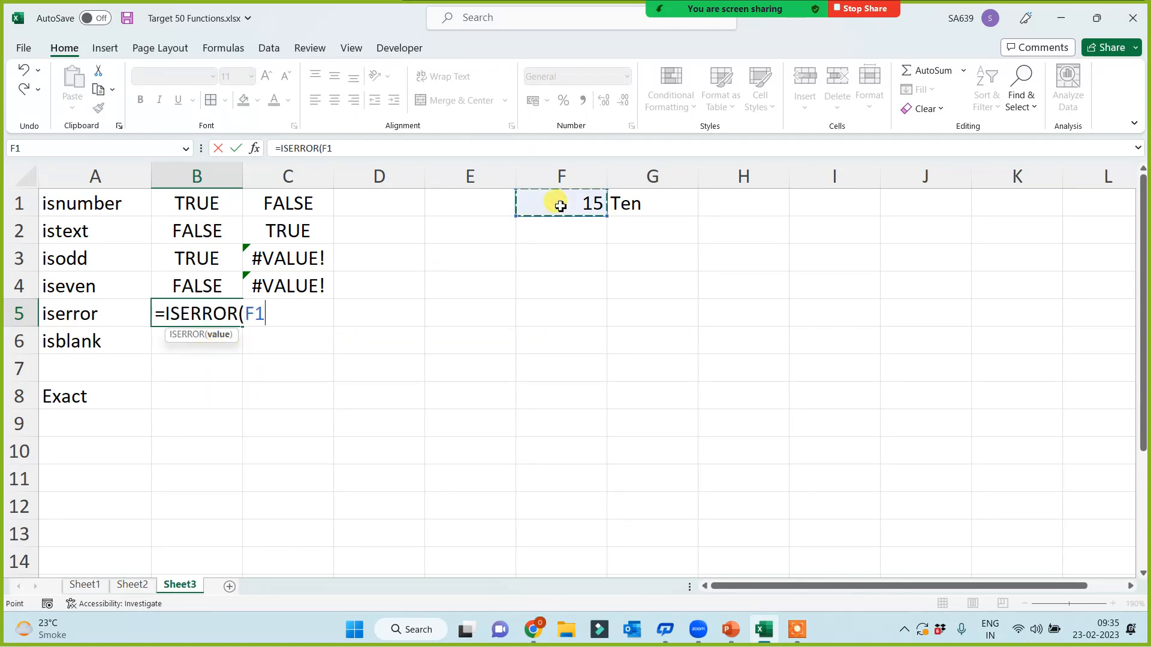
type(")")
key("Return")
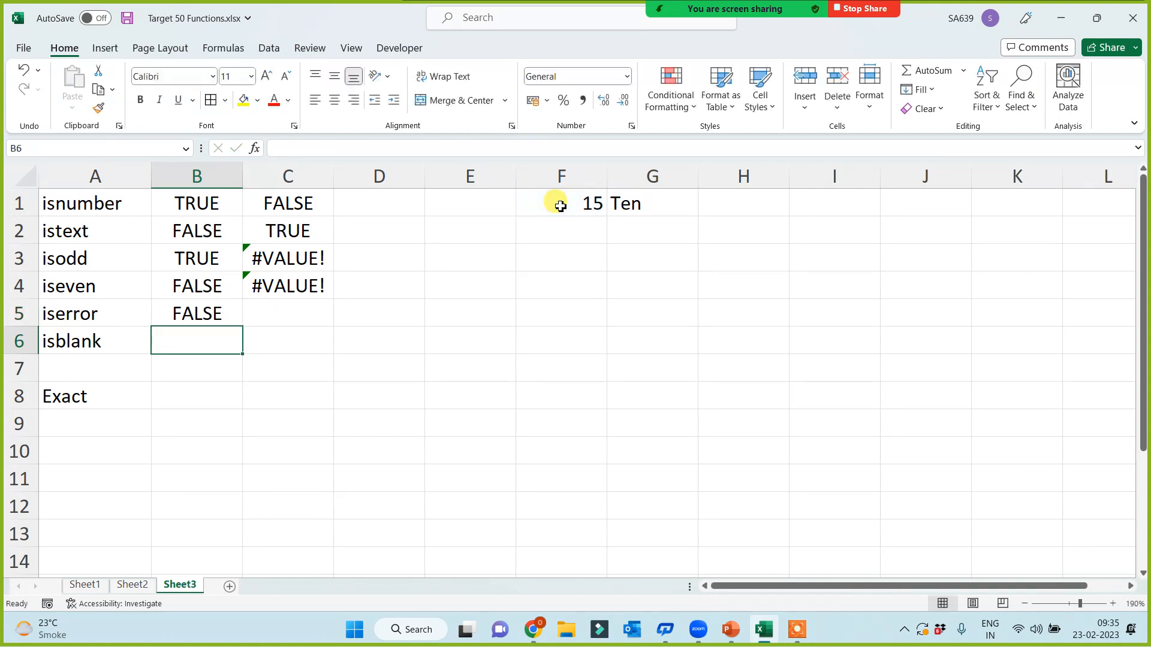
left_click(275, 313)
left_click(223, 314)
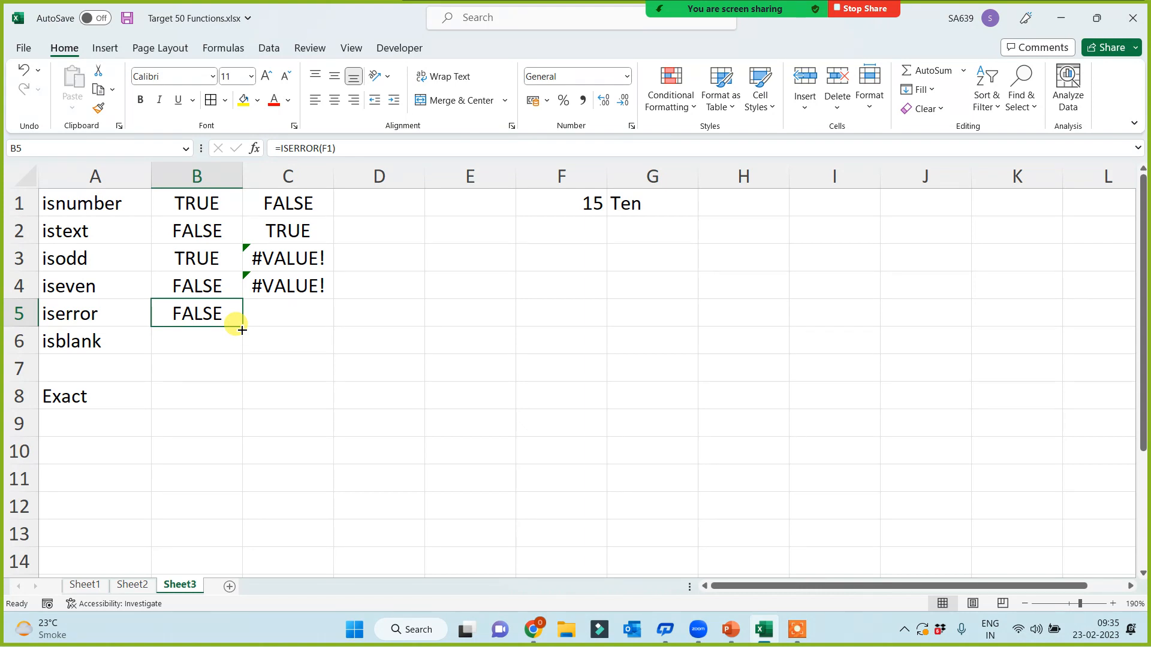
Step: Fill the iserror label in A5 yellow and copy B5's ISERROR formula into C5
left_click(90, 313)
left_click(241, 107)
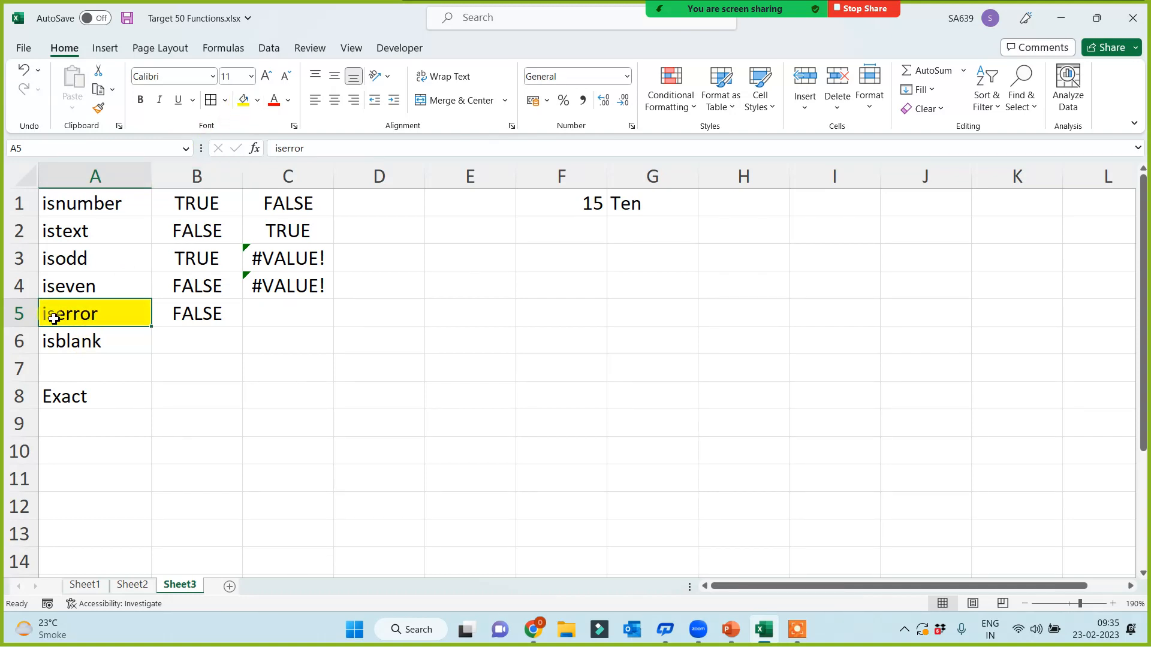
left_click(560, 204)
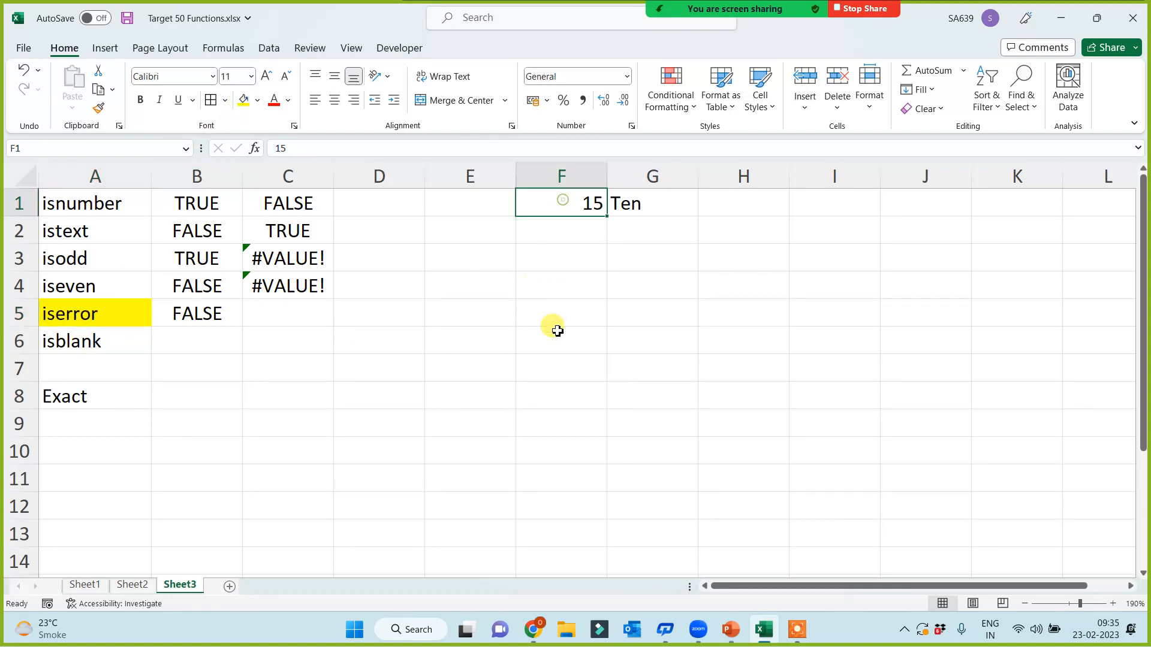
left_click(168, 309)
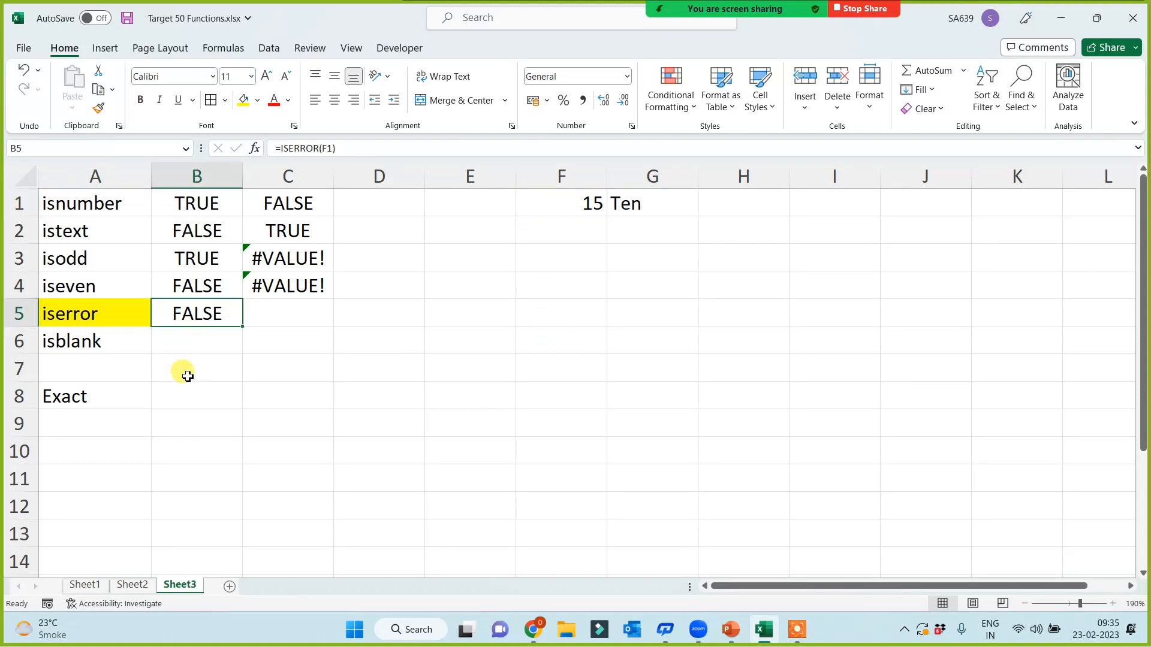
left_click(651, 196)
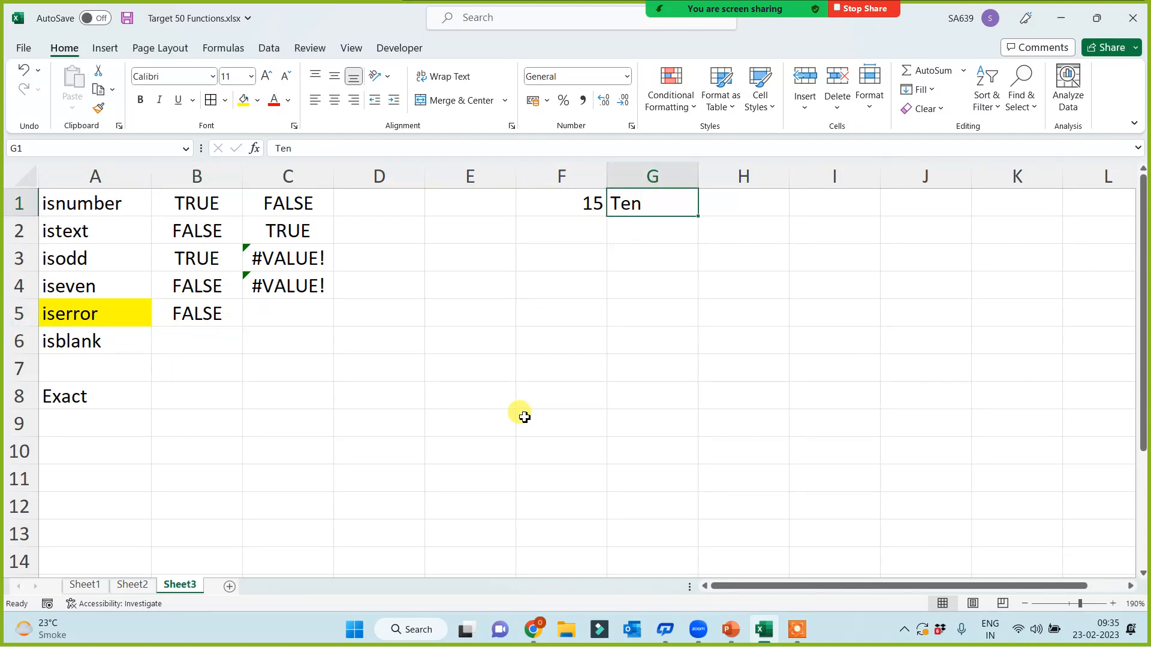
left_click(223, 313)
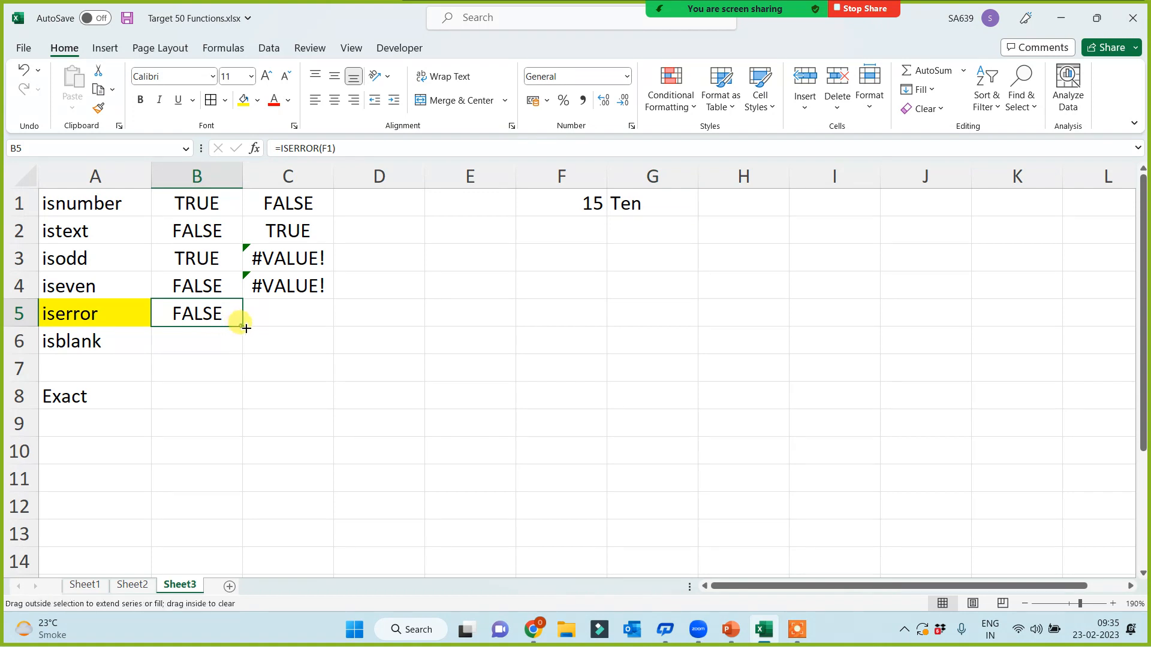
left_click_drag(246, 328, 279, 336)
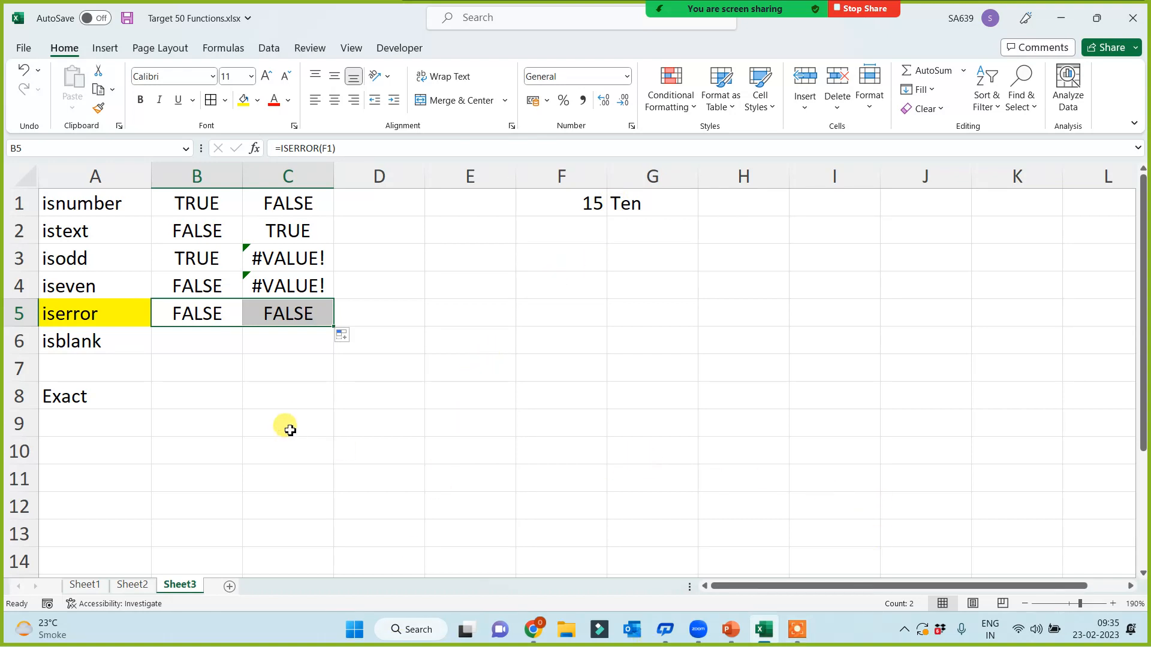
left_click(84, 316)
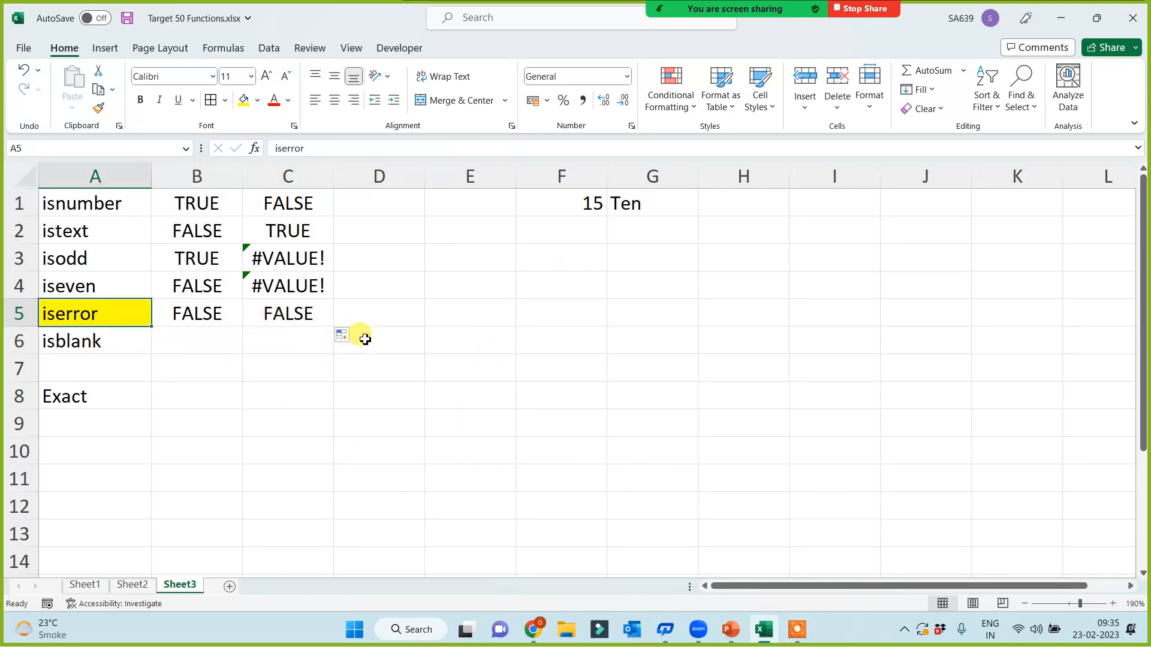
left_click(378, 303)
Step: Enter =ISERROR(C3) in D5 so it returns TRUE for C3's #VALUE! error
left_click(299, 255)
left_click_drag(301, 279, 301, 286)
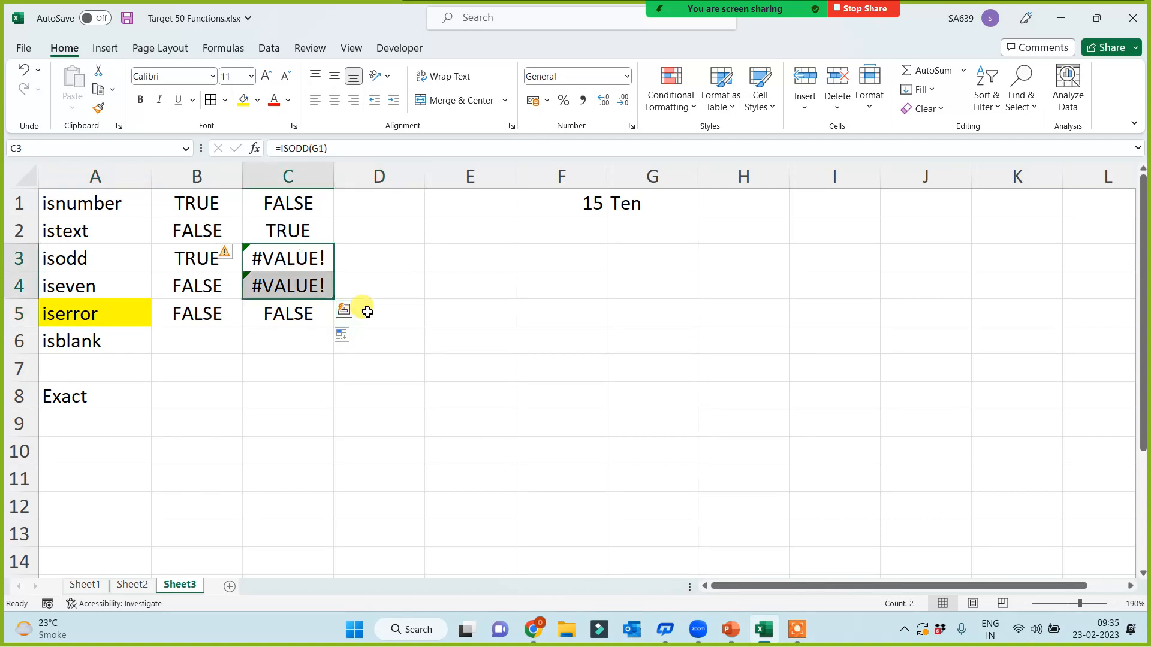
left_click(367, 309)
type("=")
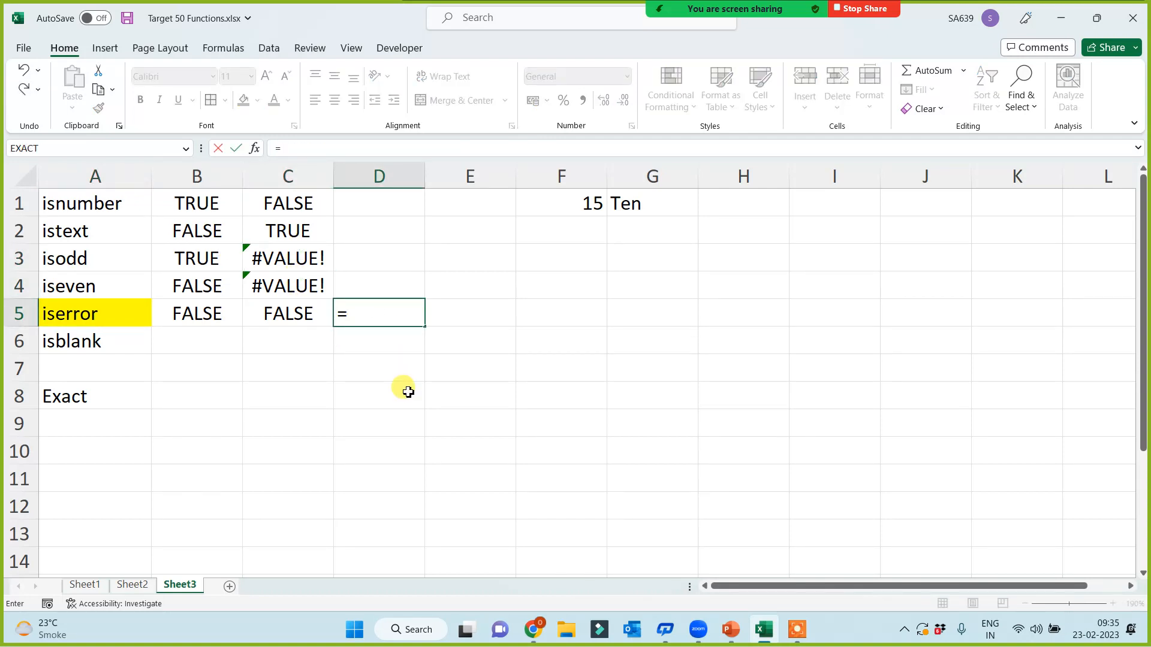
type("ise")
key("Down")
key("Tab")
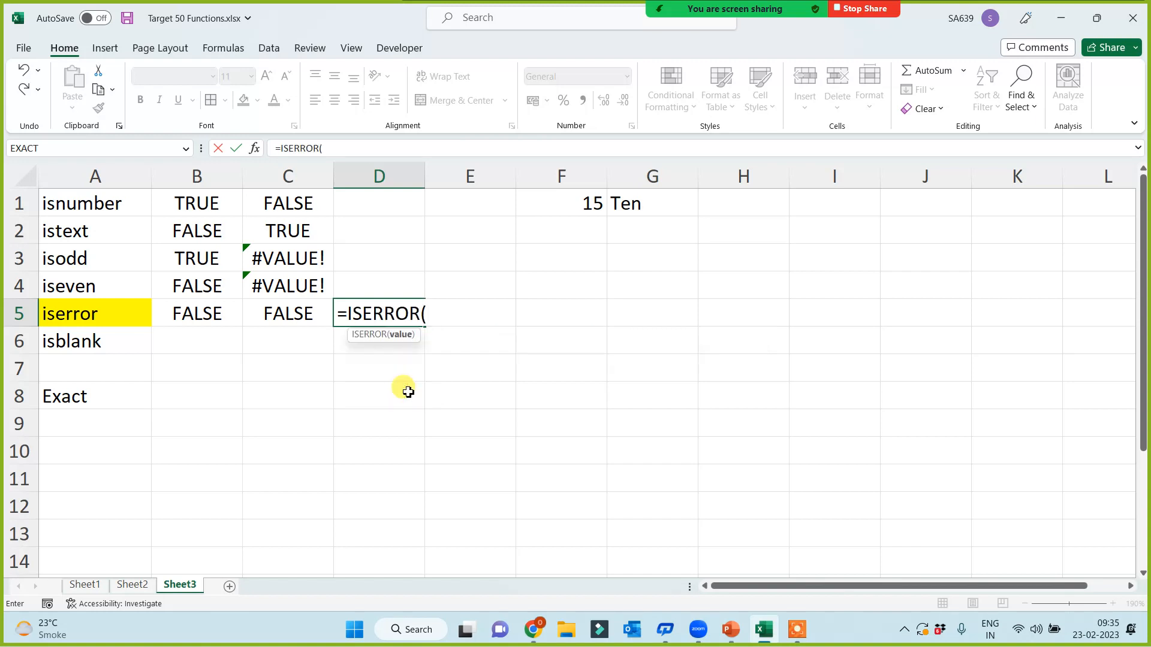
left_click(292, 254)
type(")")
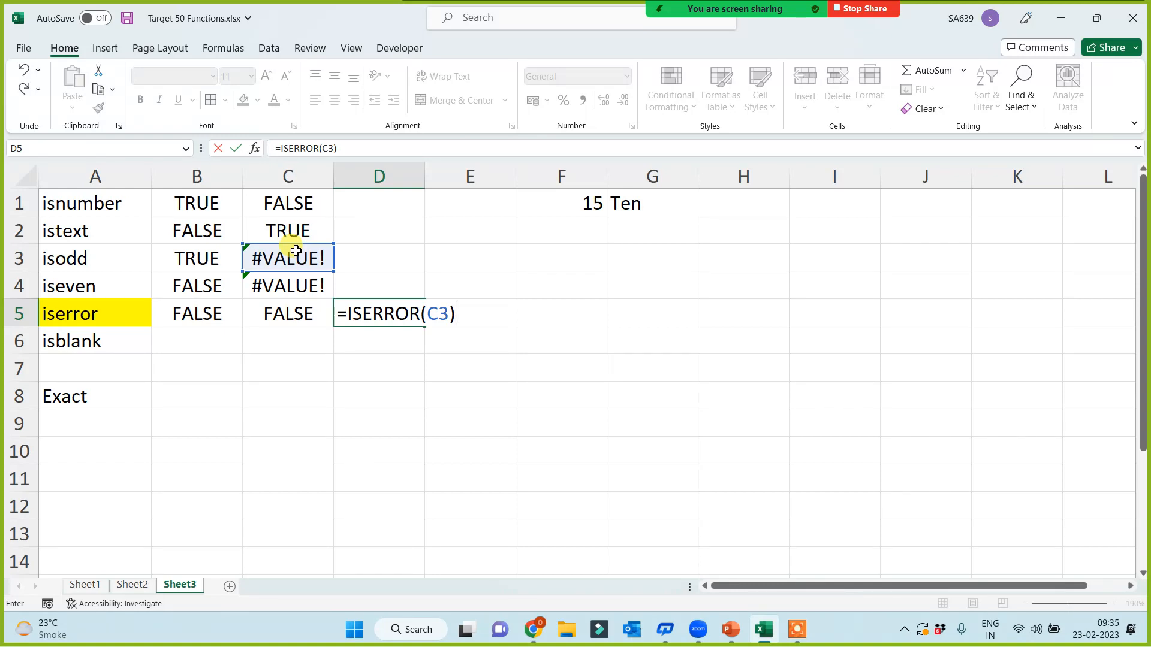
key("Return")
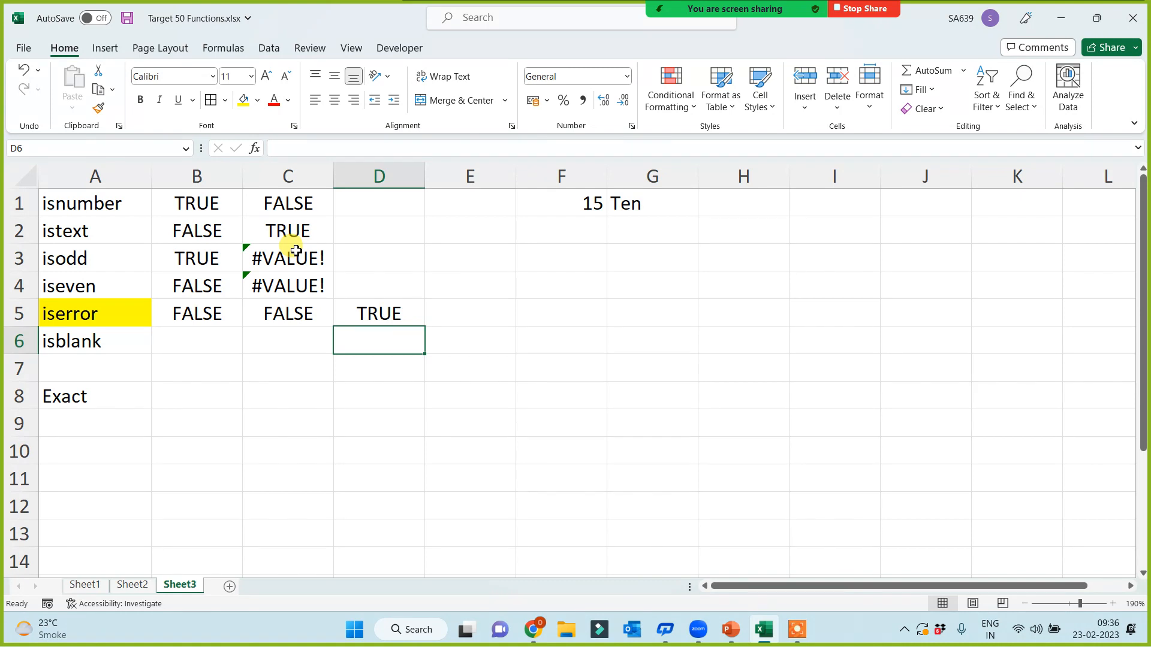
Step: Enter =ISBLANK(F1) in B6 for the isblank row
left_click(189, 344)
type("=isbl")
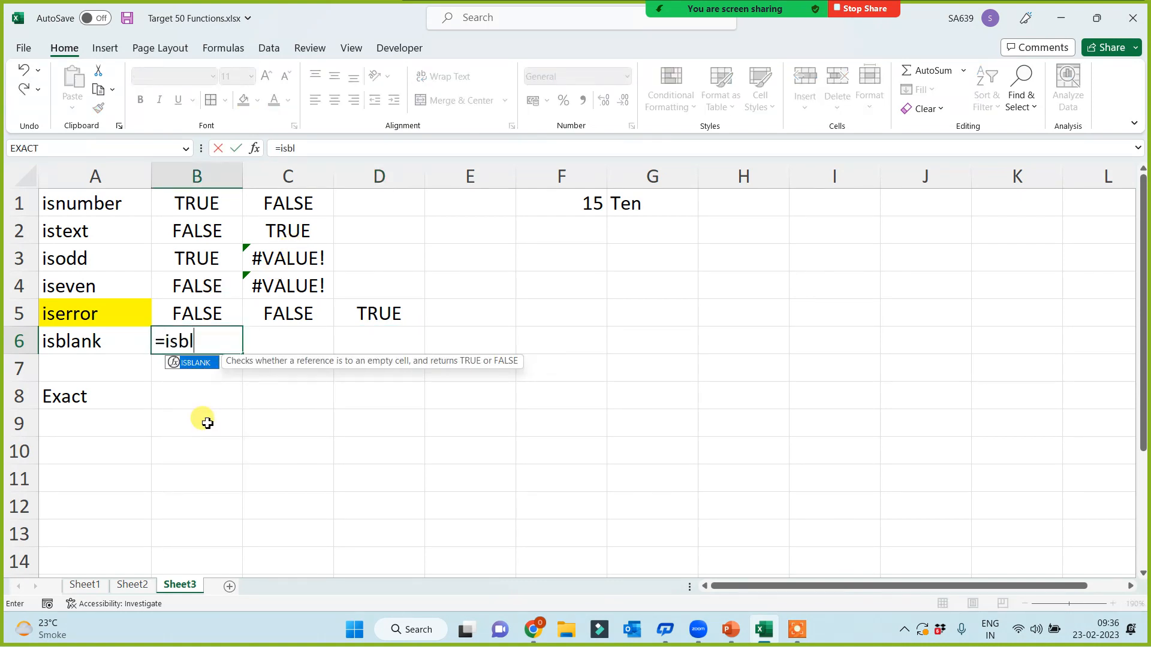
key("Tab")
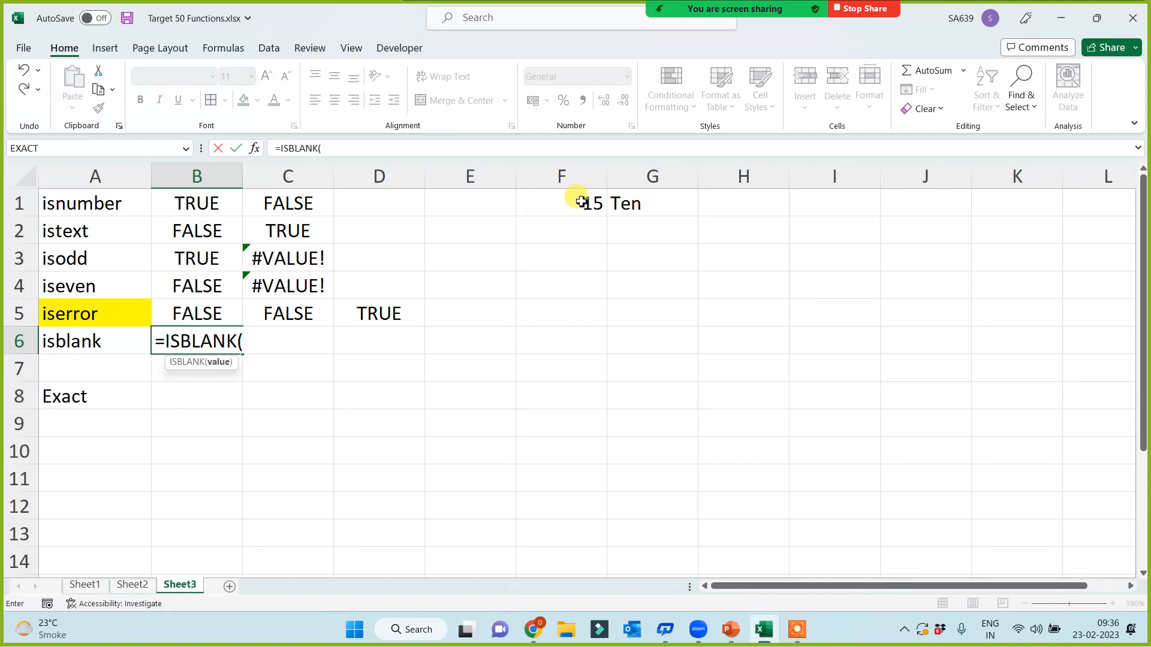
left_click(582, 201)
type(")")
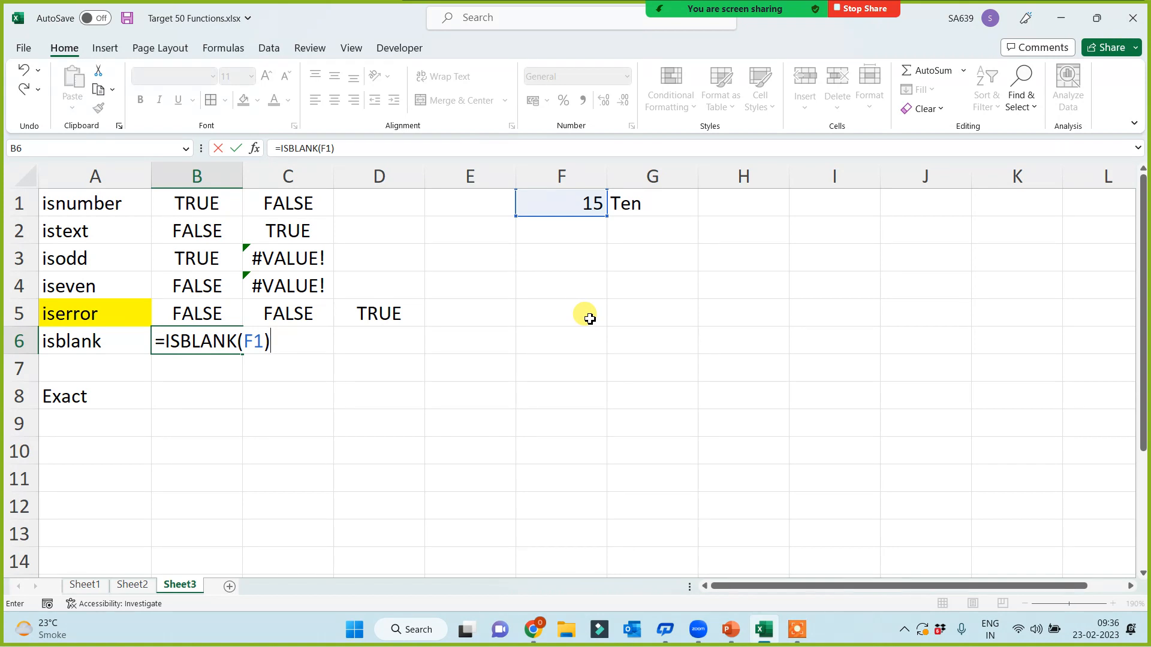
key("Return")
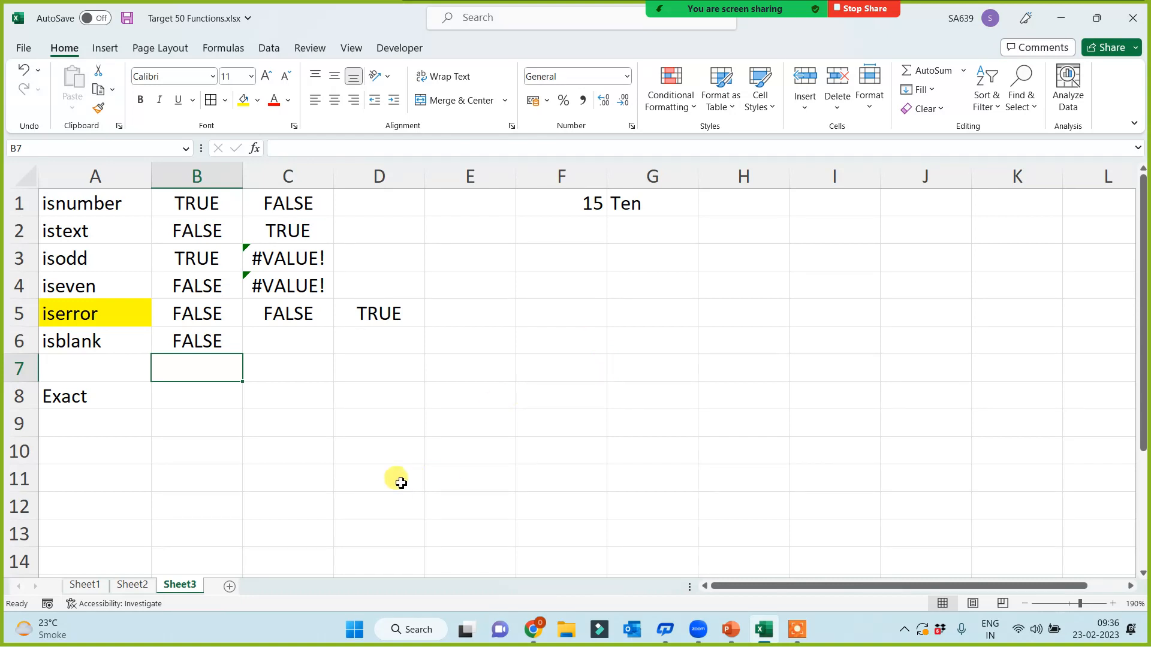
Step: Fill the ISBLANK formula from B6 across to D6, then on to J6
left_click(209, 348)
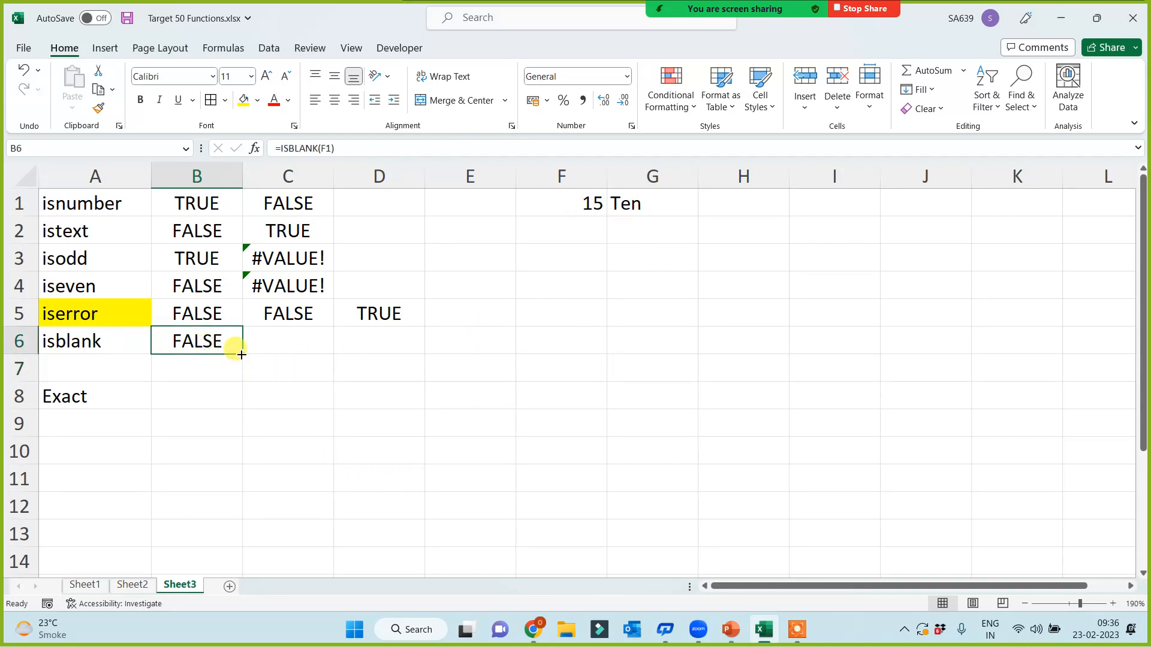
left_click_drag(243, 352, 424, 350)
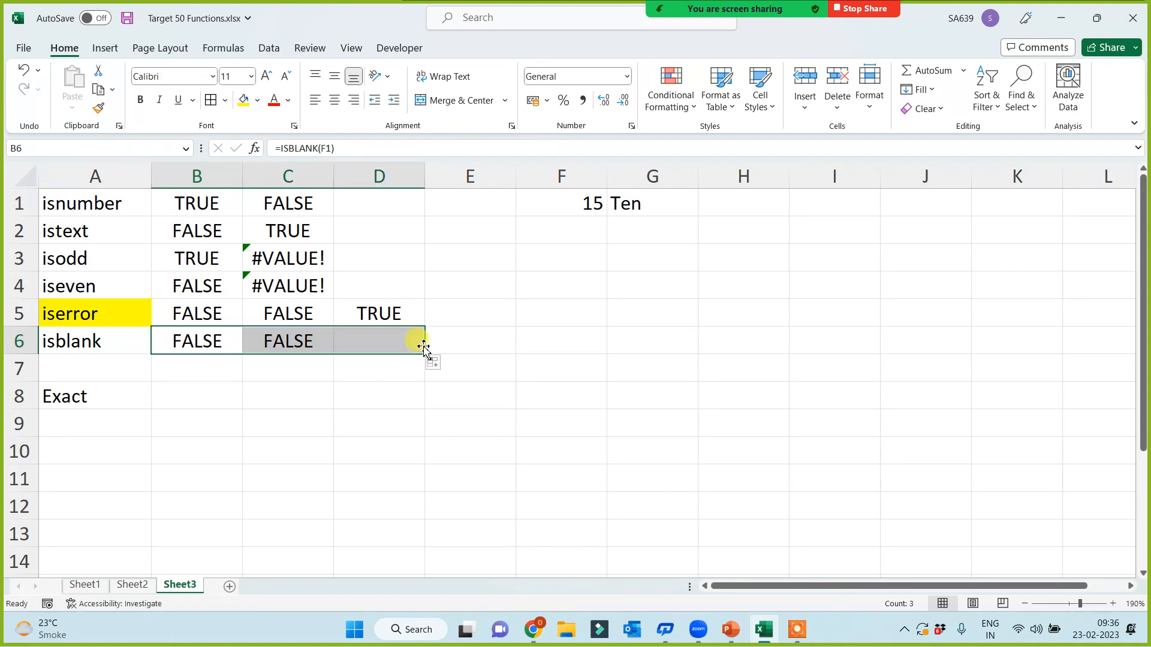
left_click(398, 347)
left_click(753, 191)
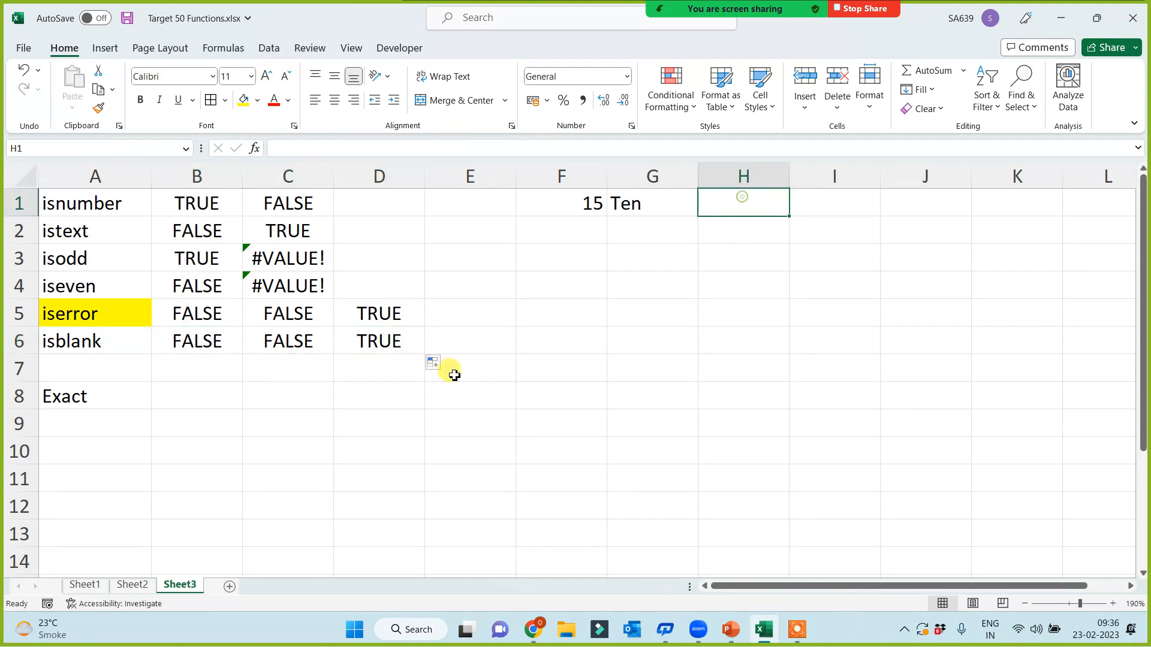
left_click(386, 339)
left_click_drag(427, 354, 968, 354)
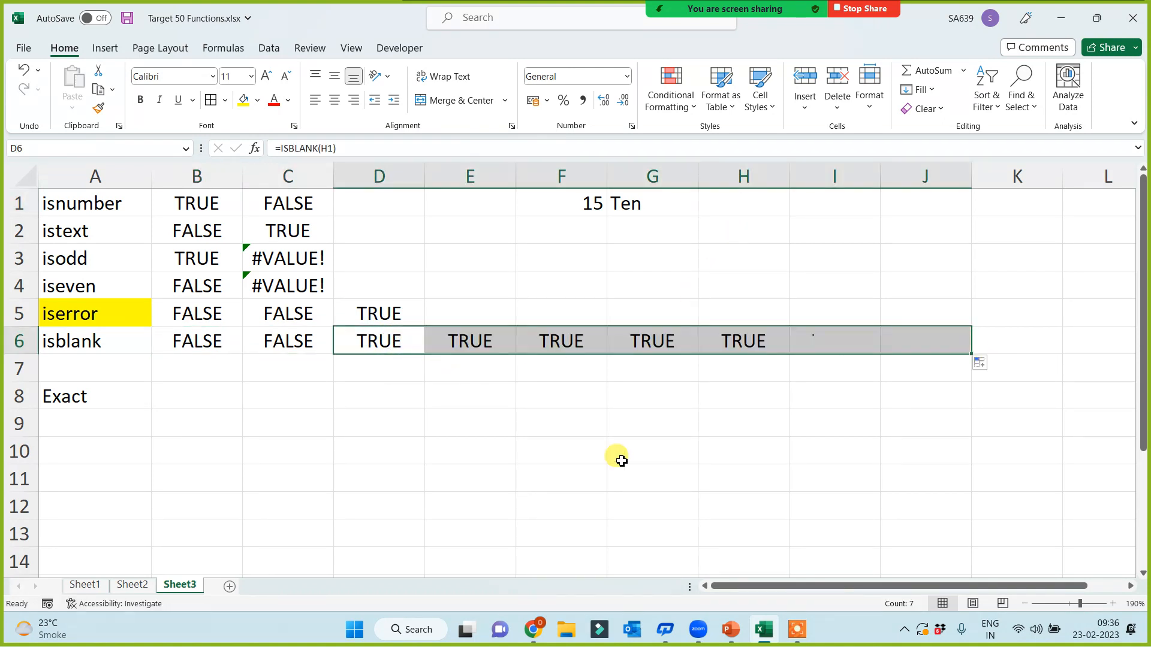
Step: Enter only spaces into cell I1
left_click(750, 203)
left_click(637, 203)
left_click(830, 207)
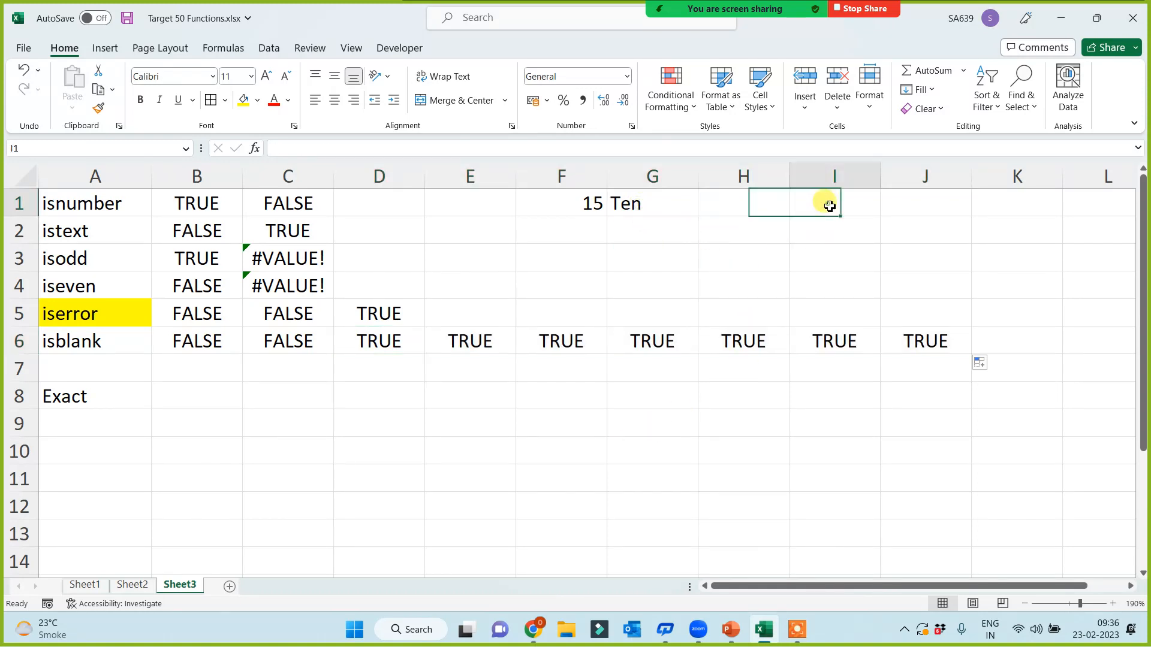
left_click(818, 277)
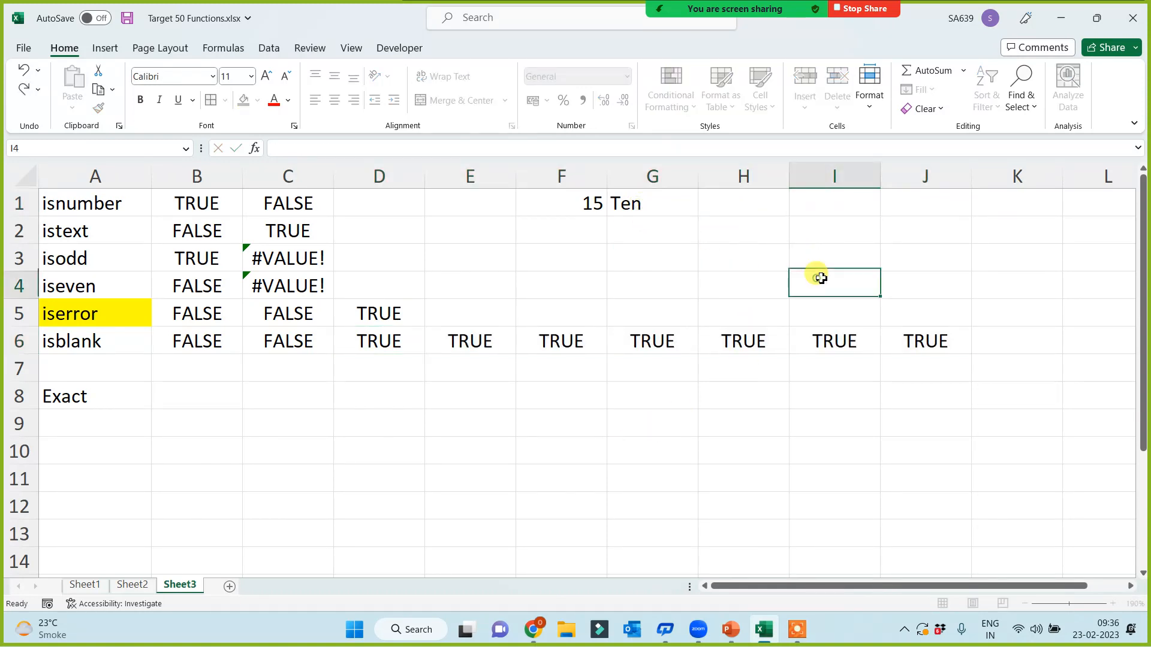
Step: Shade E6 yellow and confirm its ISBLANK(I1) result is now FALSE
left_click(467, 334)
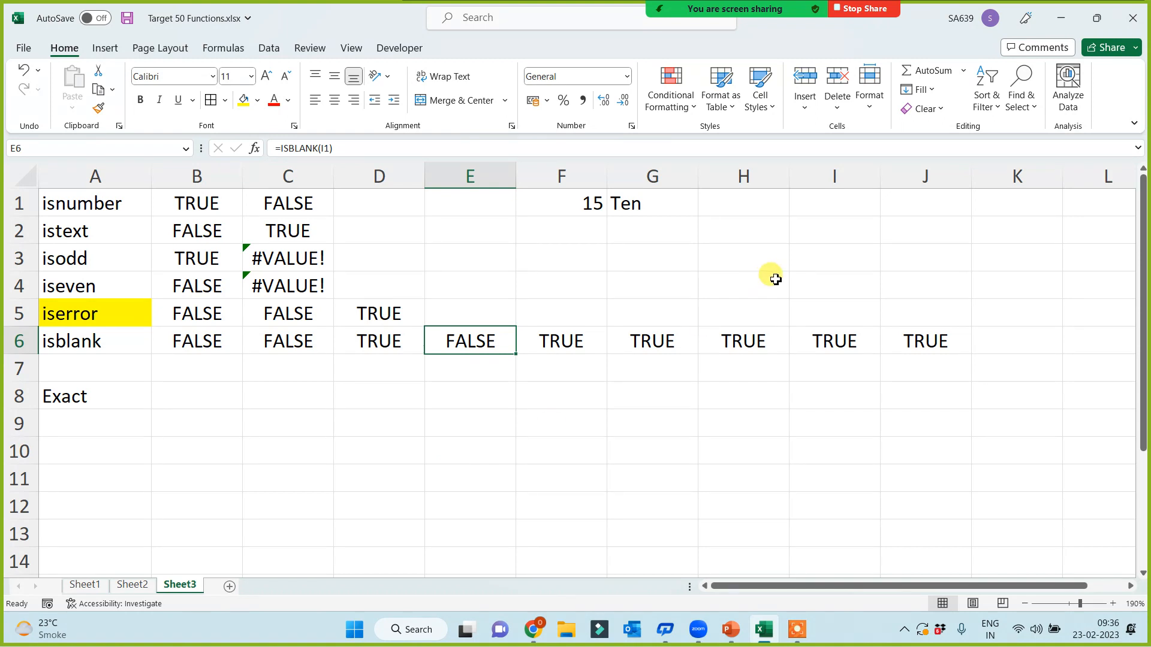
left_click(243, 100)
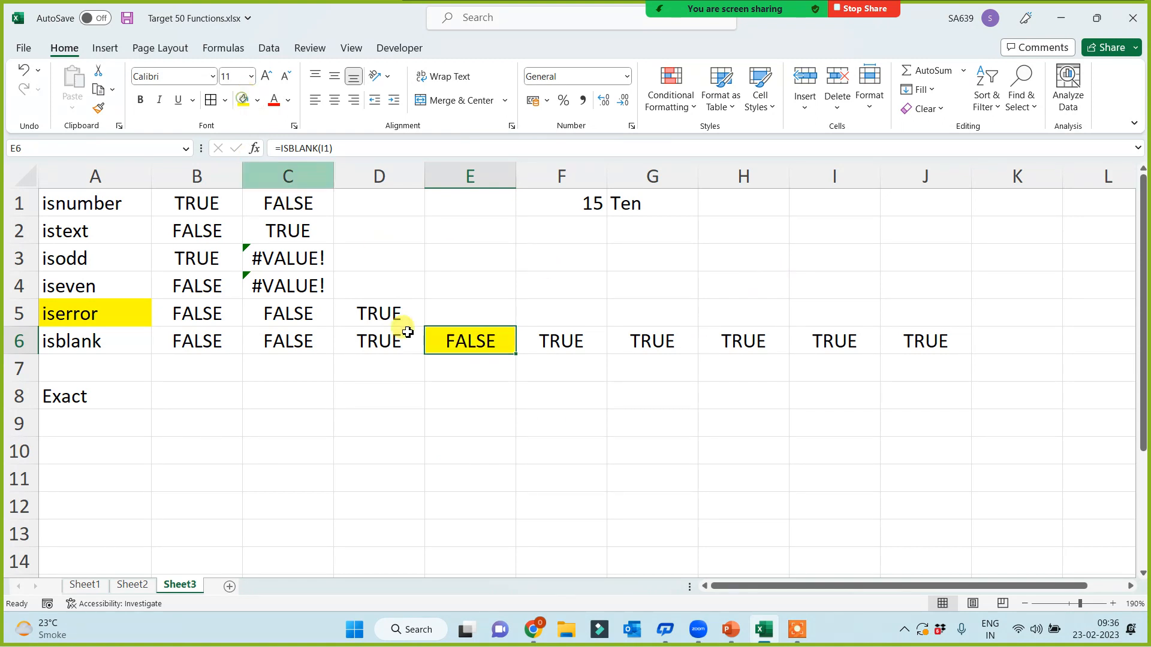
left_click(435, 428)
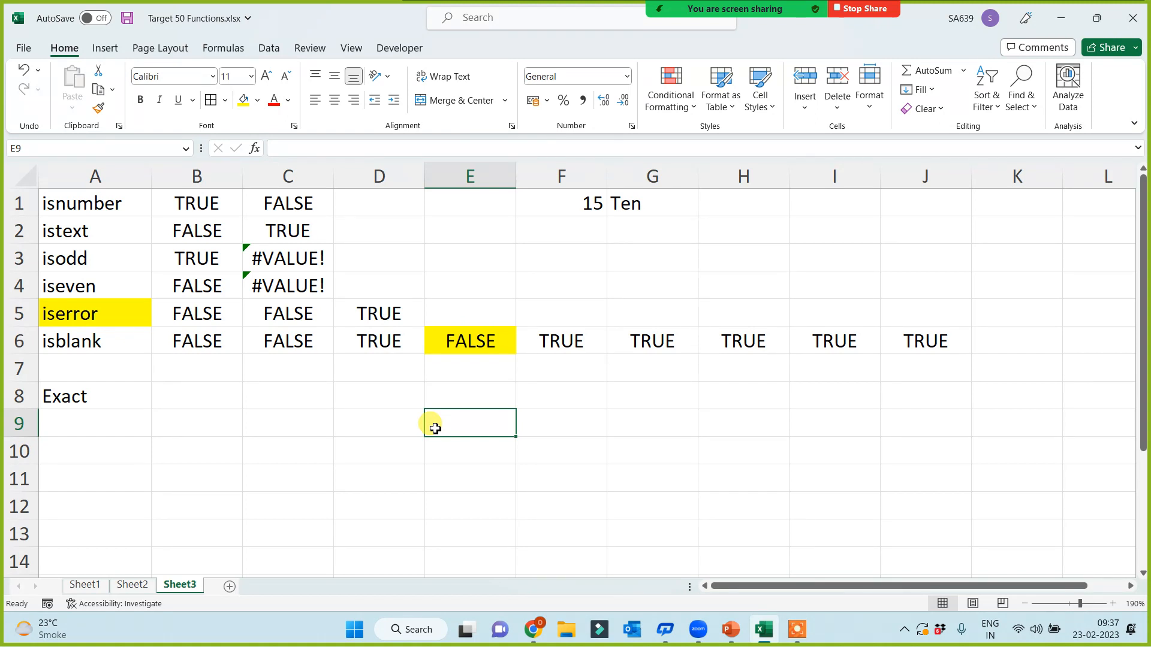
left_click(858, 198)
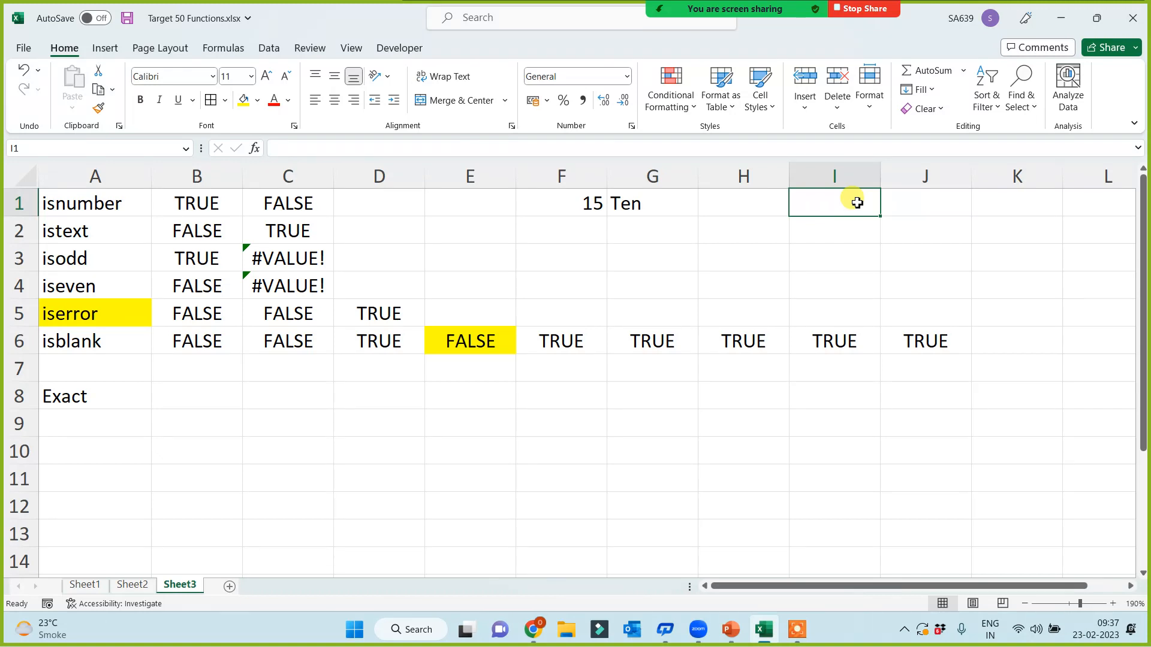
left_click(453, 480)
left_click(458, 345)
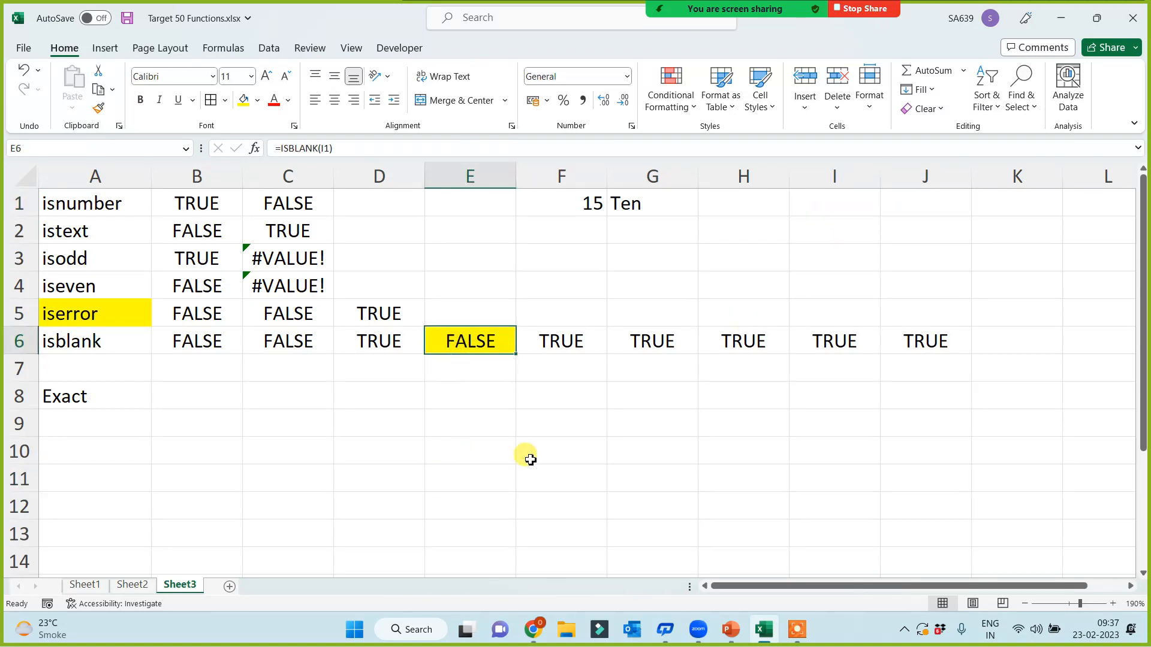
left_click(531, 459)
left_click(444, 383)
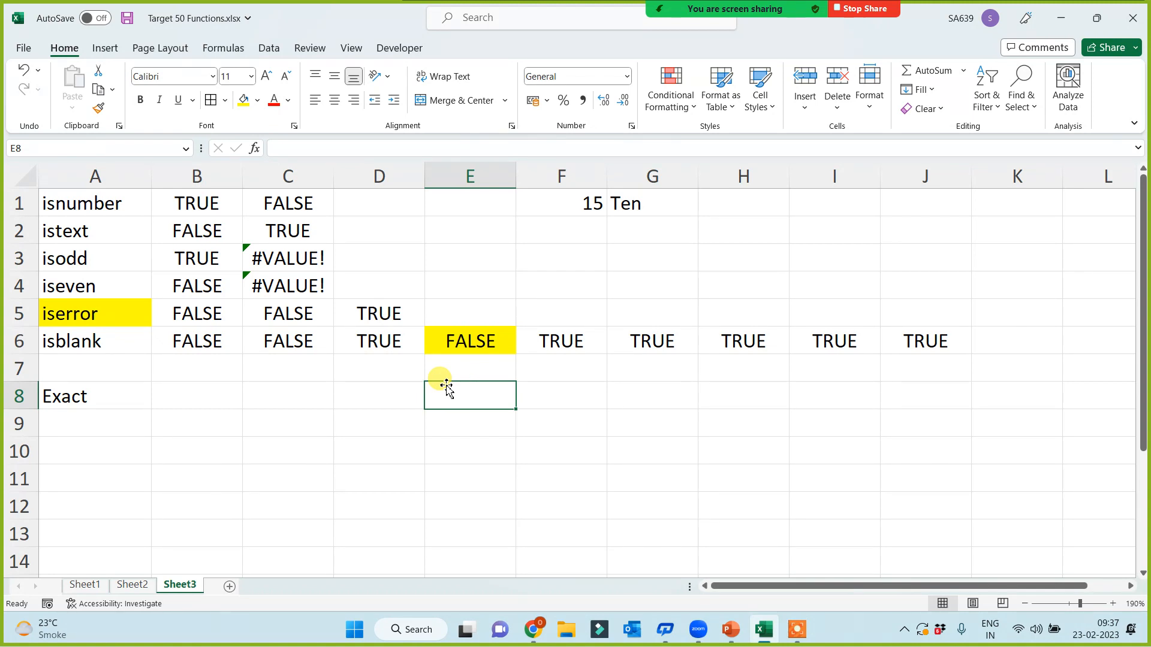
Step: Review E6's ISBLANK formula to show it tests cell I1
left_click(483, 339)
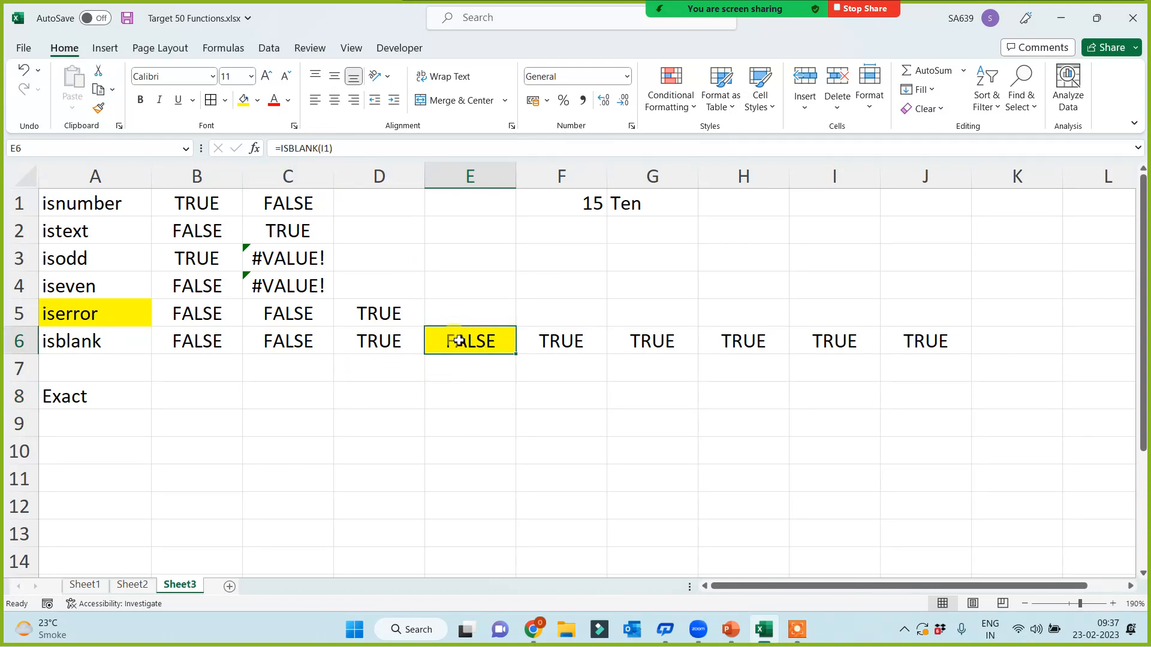
double_click(459, 341)
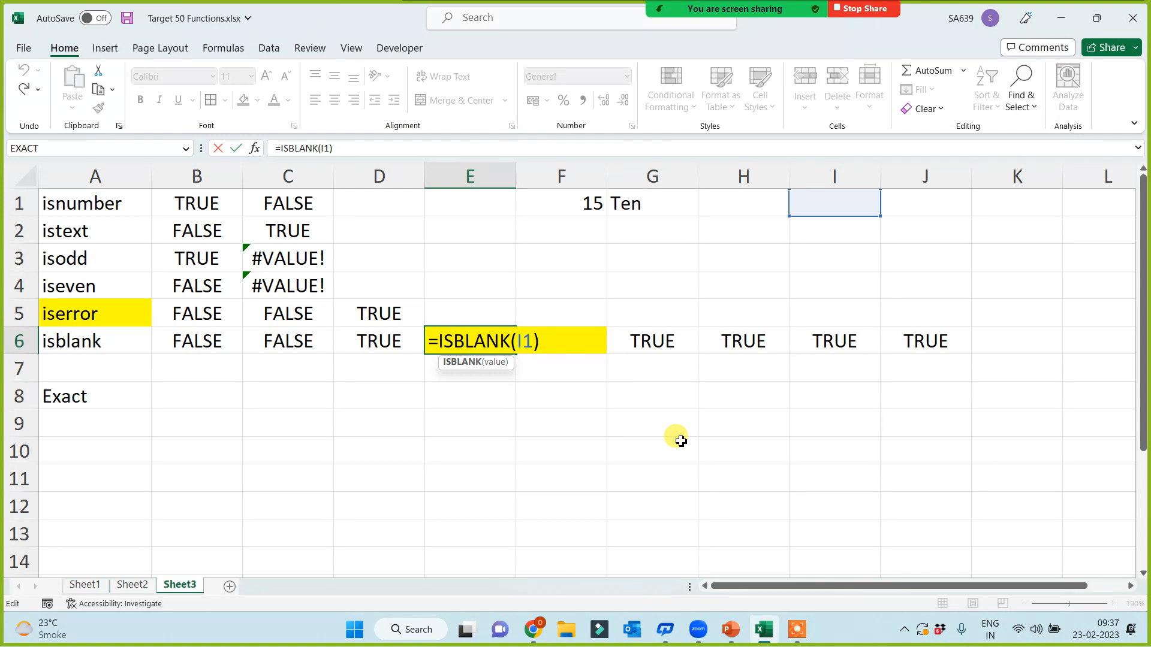
key("ctrl+Return")
left_click(456, 446)
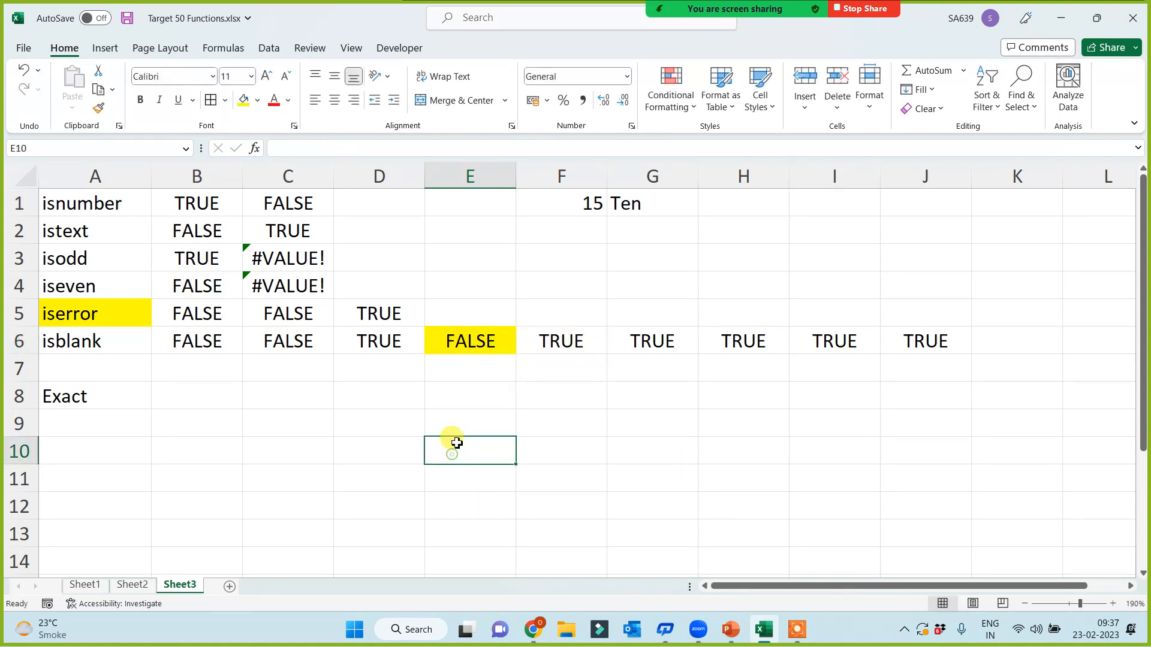
left_click(474, 347)
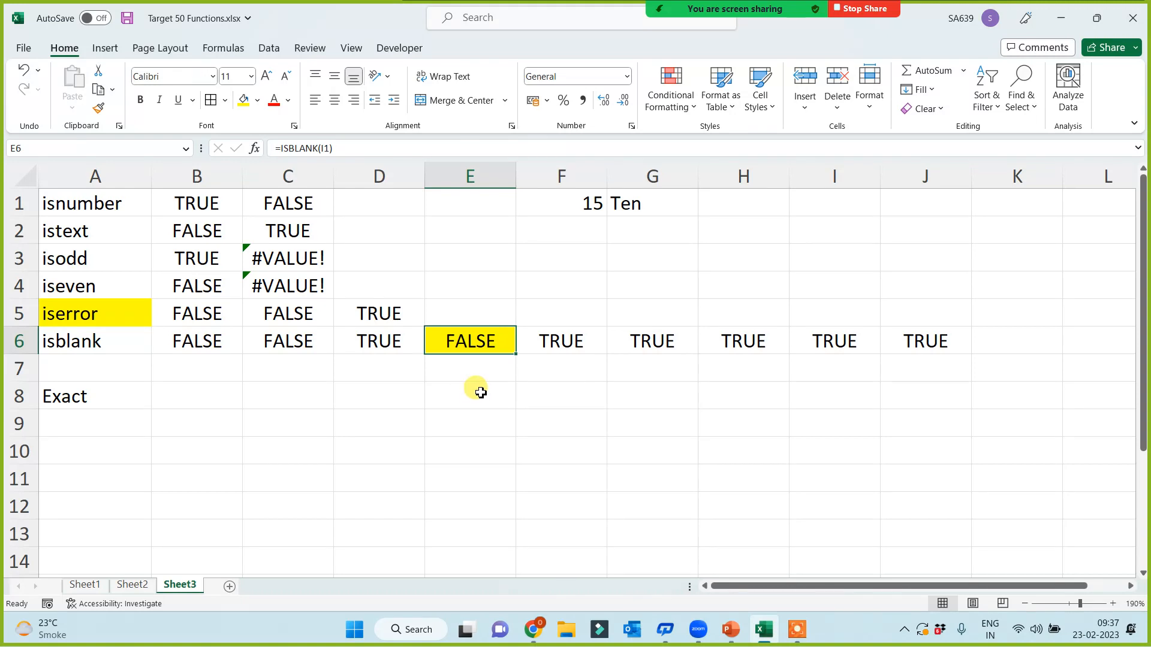
double_click(476, 343)
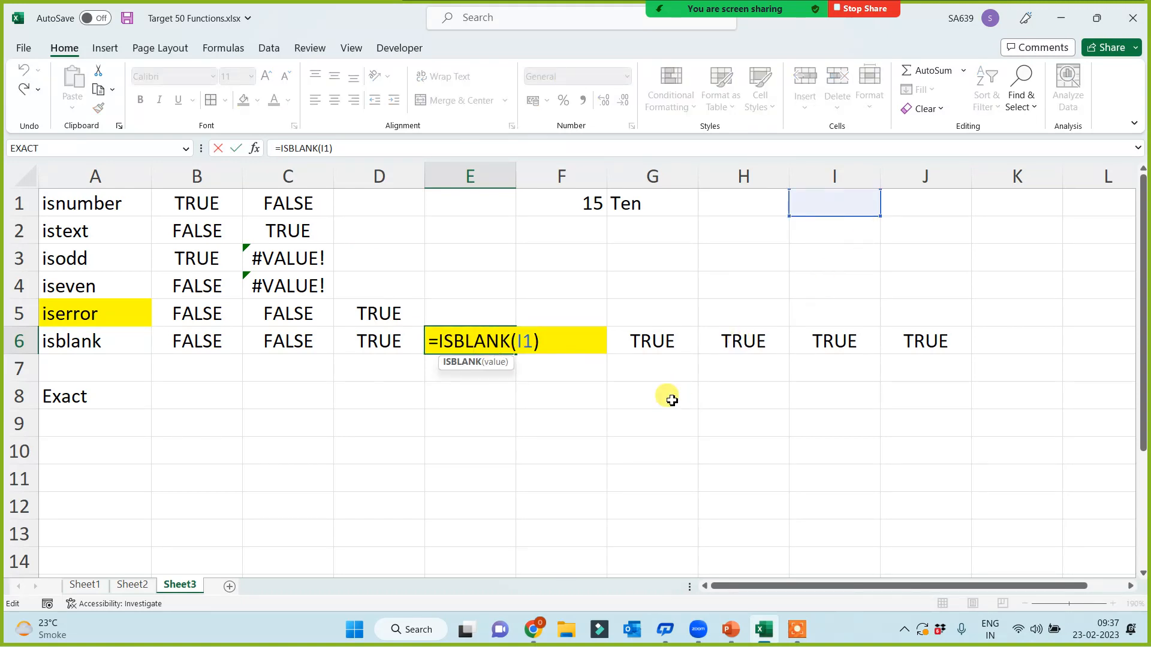
left_click(589, 442)
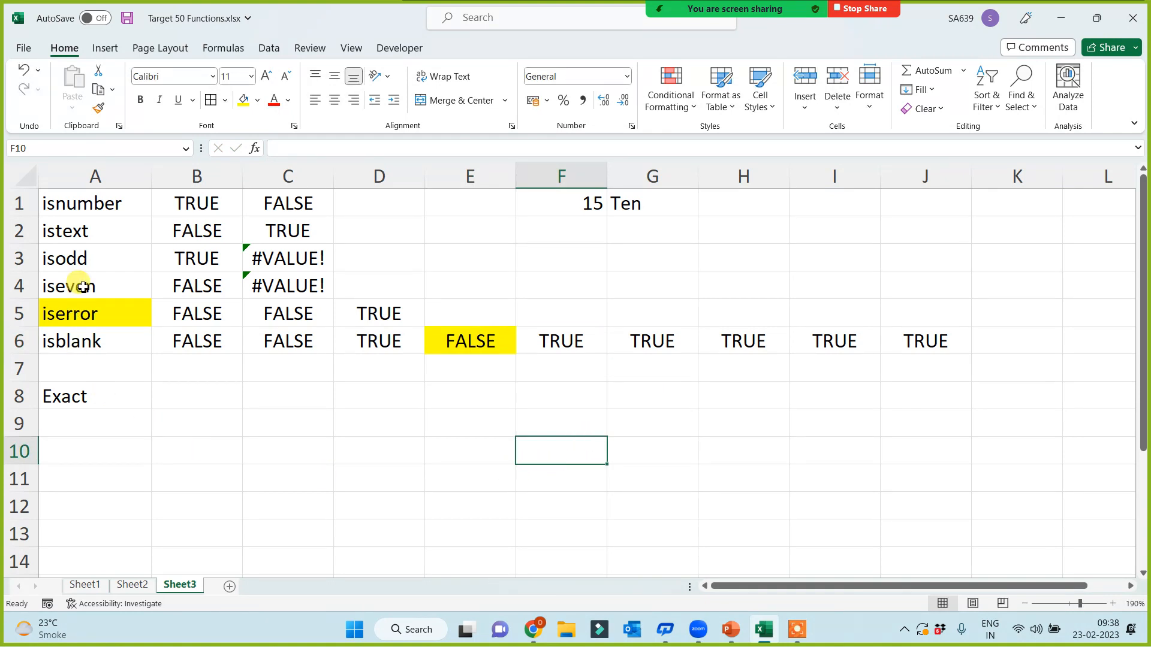
Step: Review the ISODD formulas in B3 and C3, which test F1 and G1
left_click(182, 261)
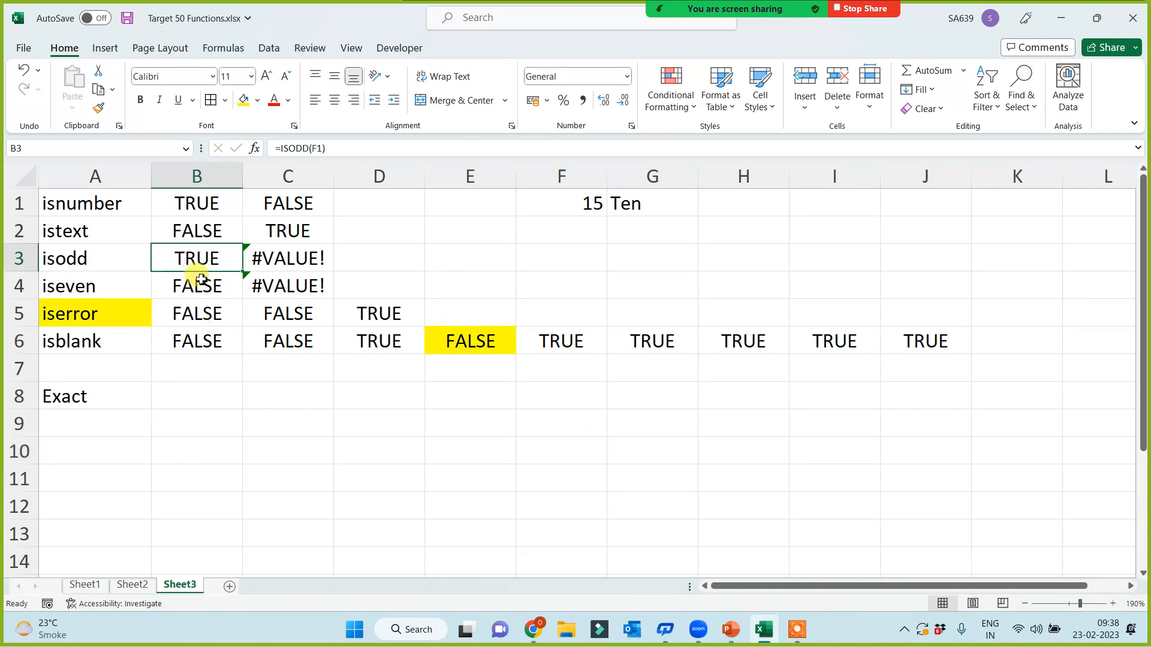
double_click(196, 257)
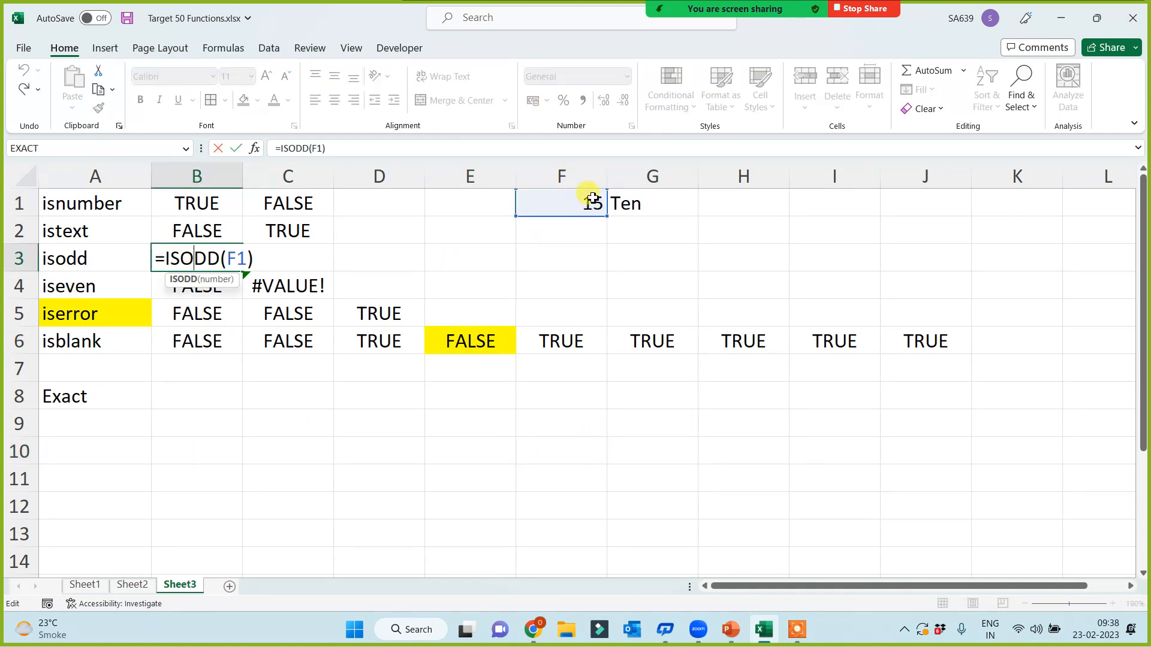
key("Escape")
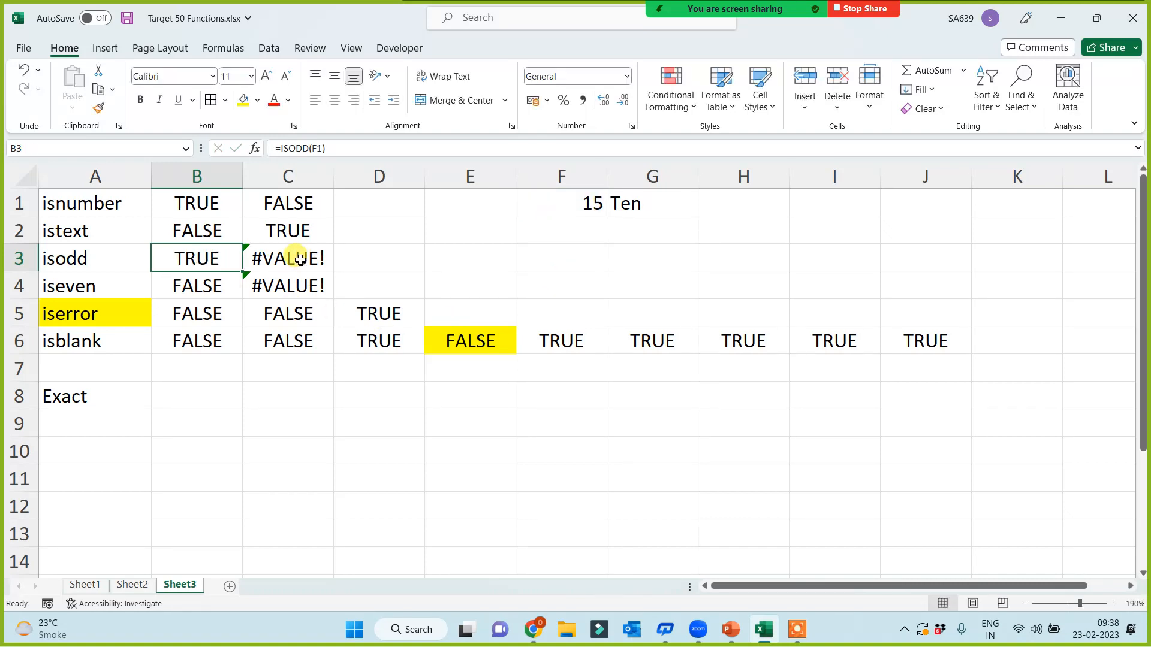
double_click(295, 257)
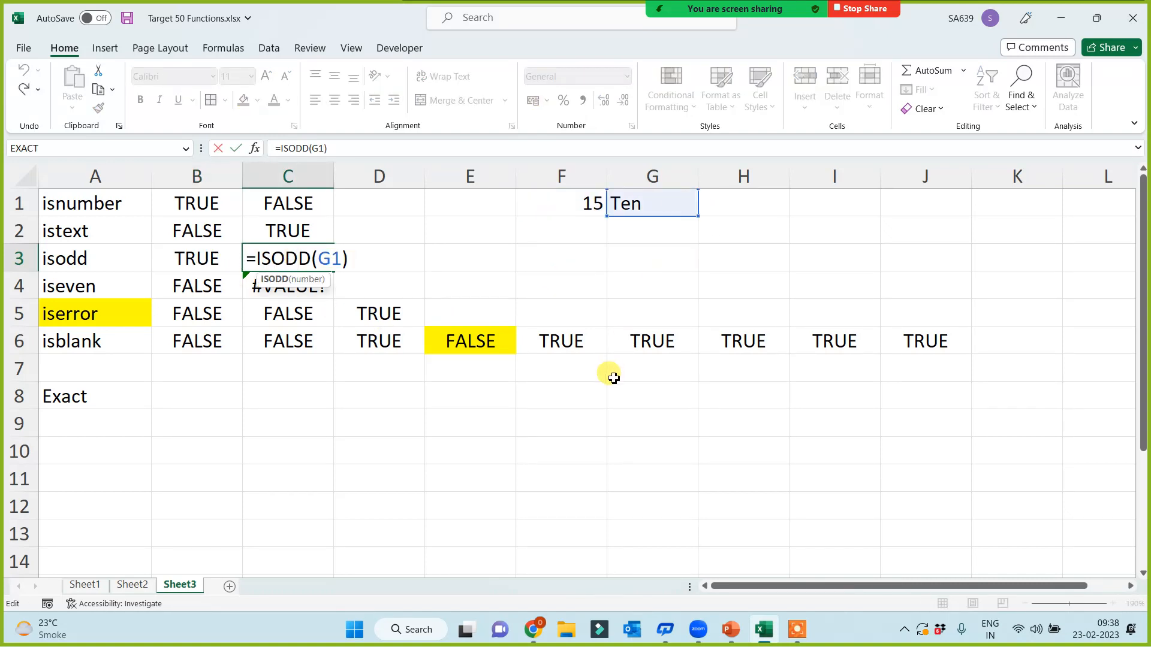
key("Escape")
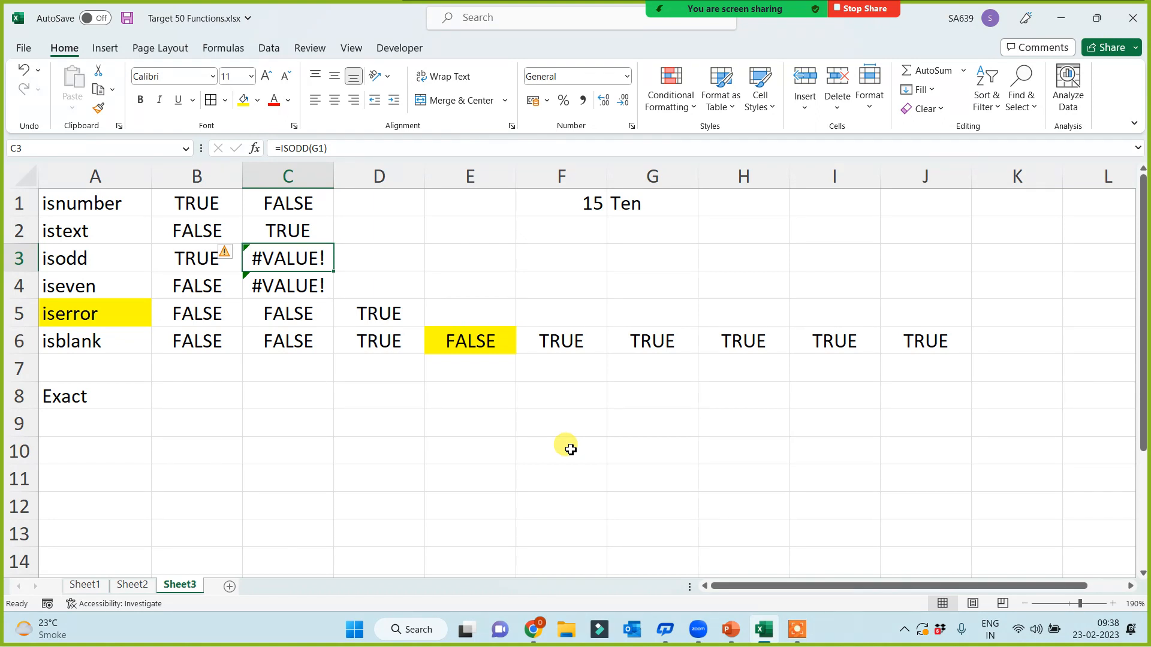
Step: Move beside the Exact heading and choose D9 to start the example
left_click(643, 446)
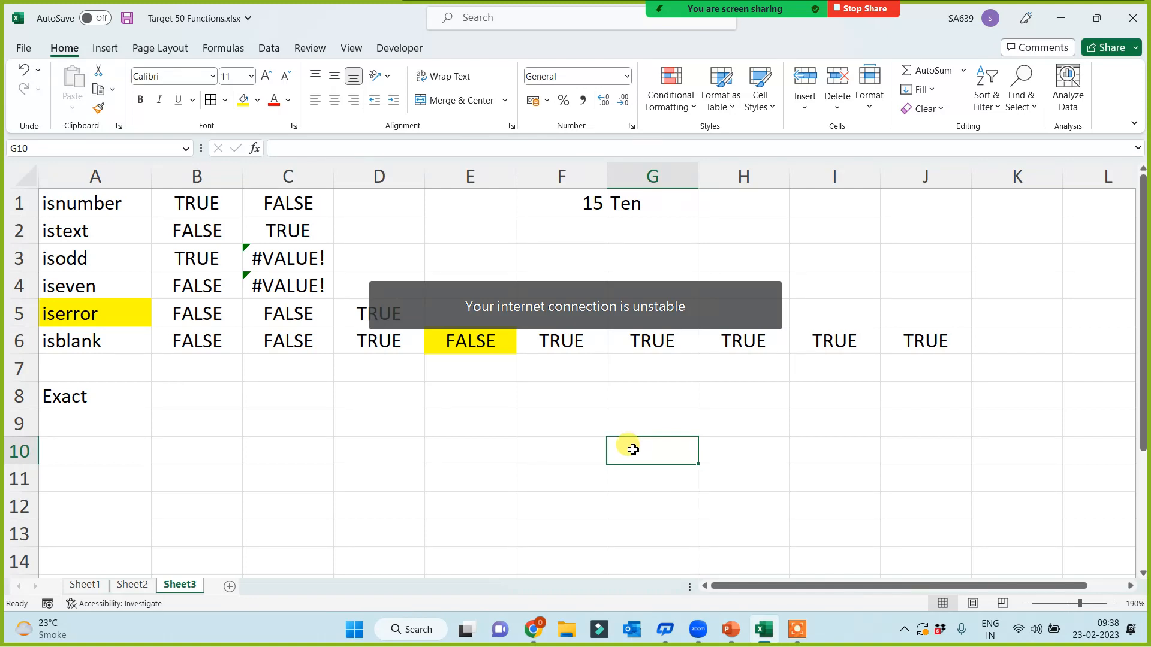
left_click(401, 453)
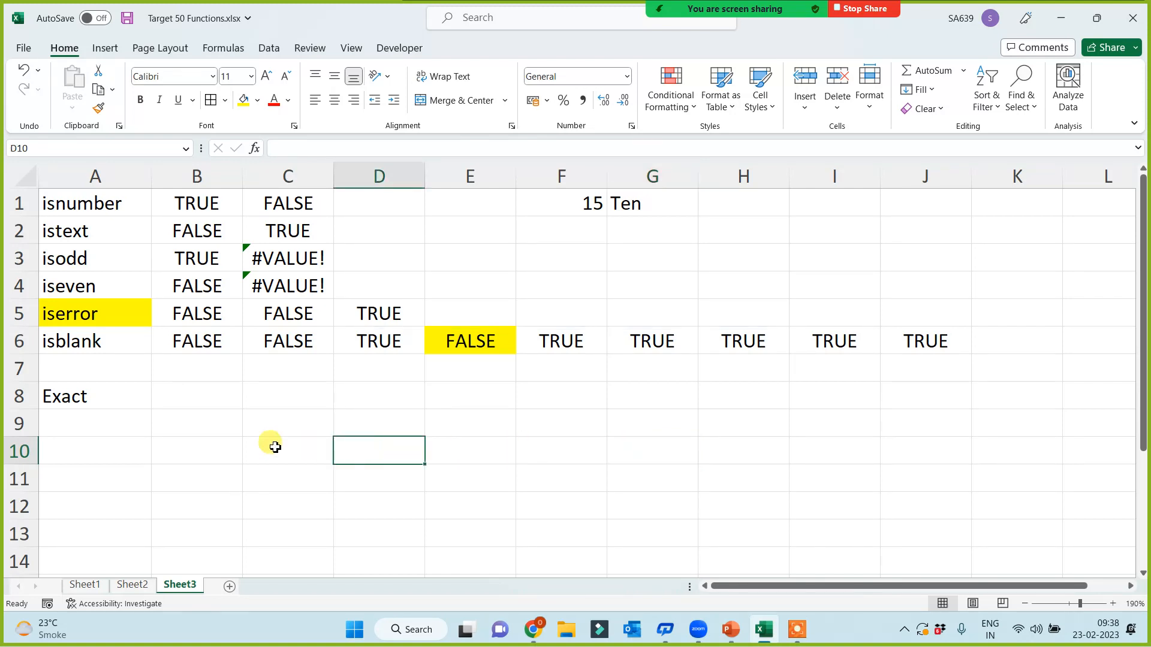
left_click(67, 396)
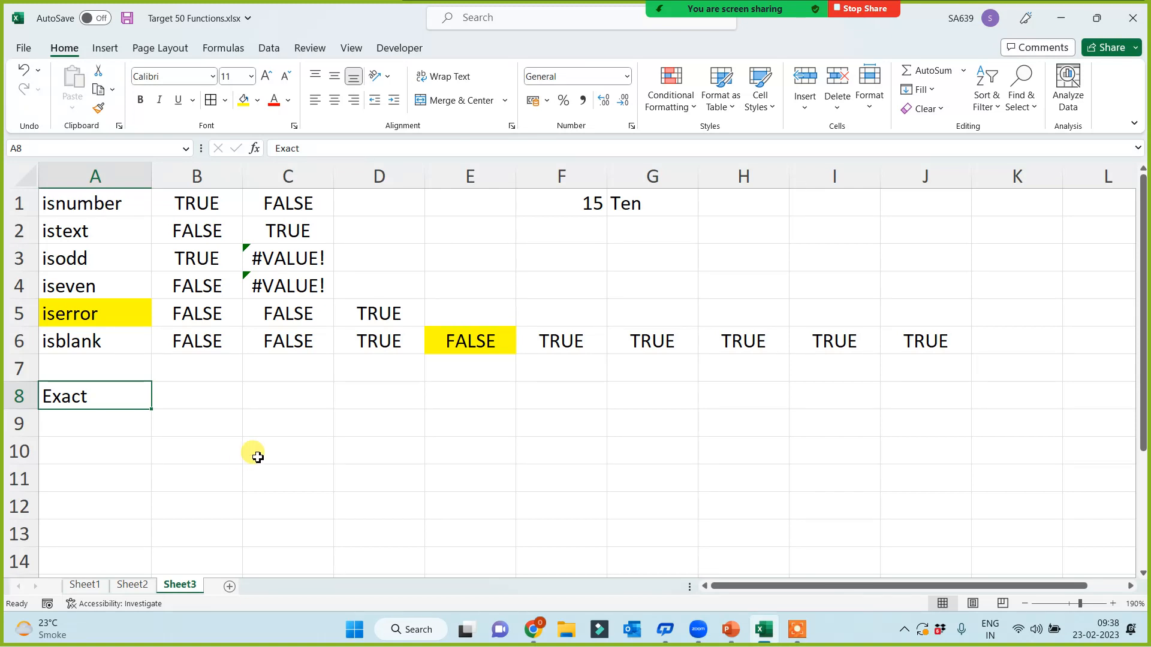
left_click(233, 391)
left_click(289, 398)
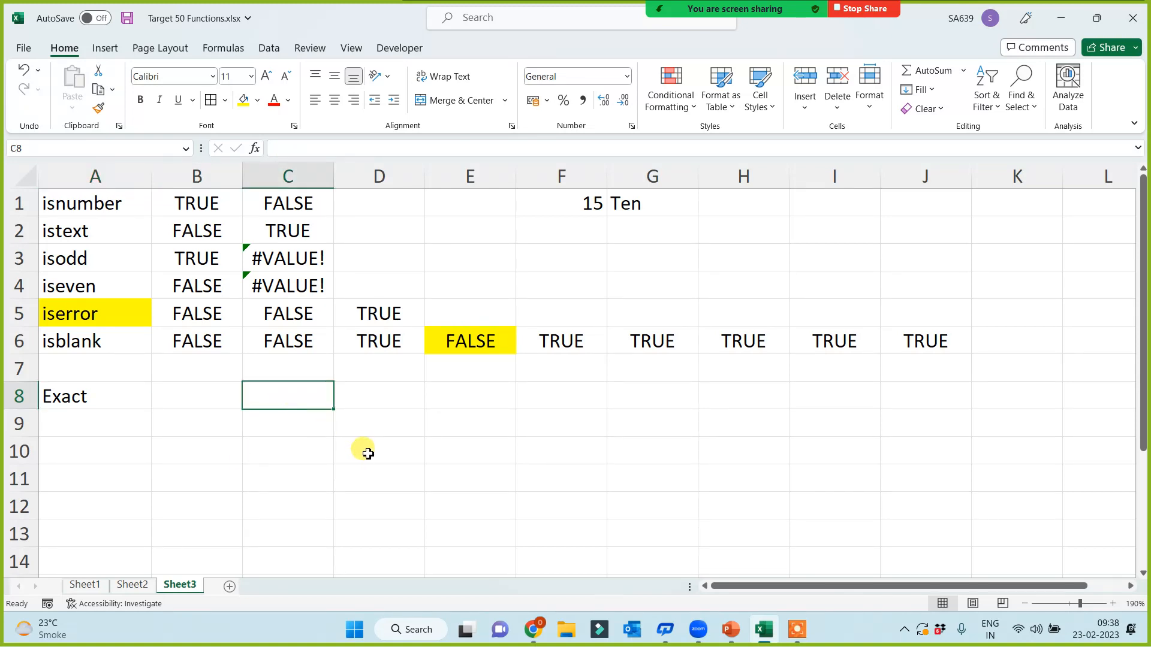
left_click(413, 440)
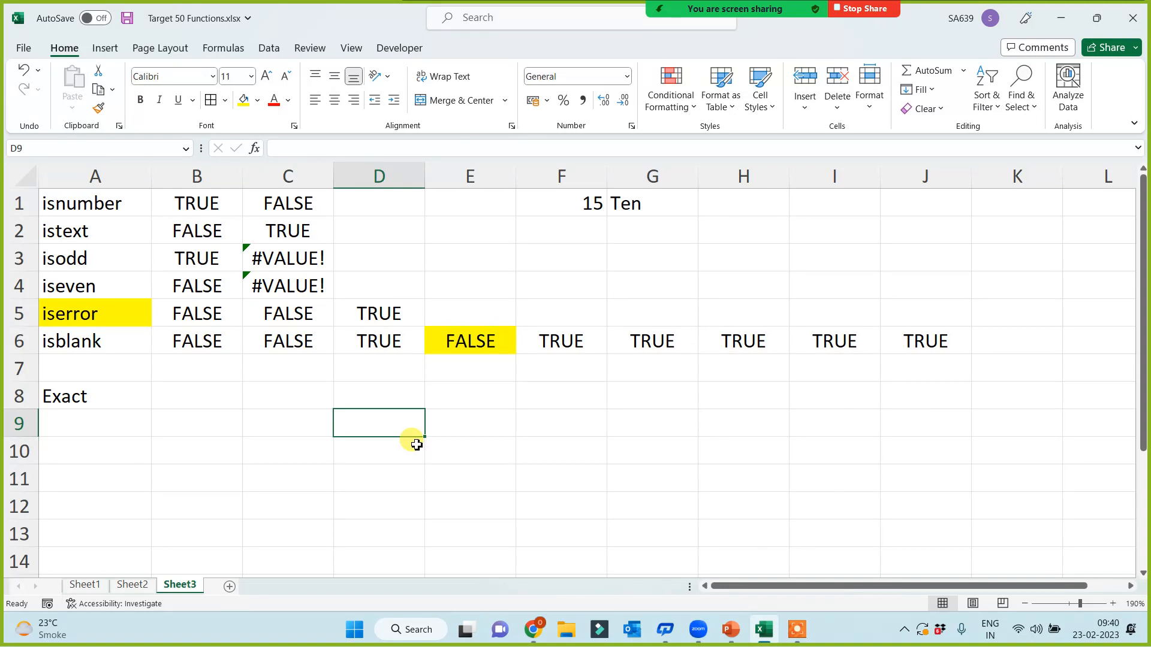
Step: Enter the Value1 heading in D9 and extend it so E9 reads Value2
scroll(507, 426, "down", 1)
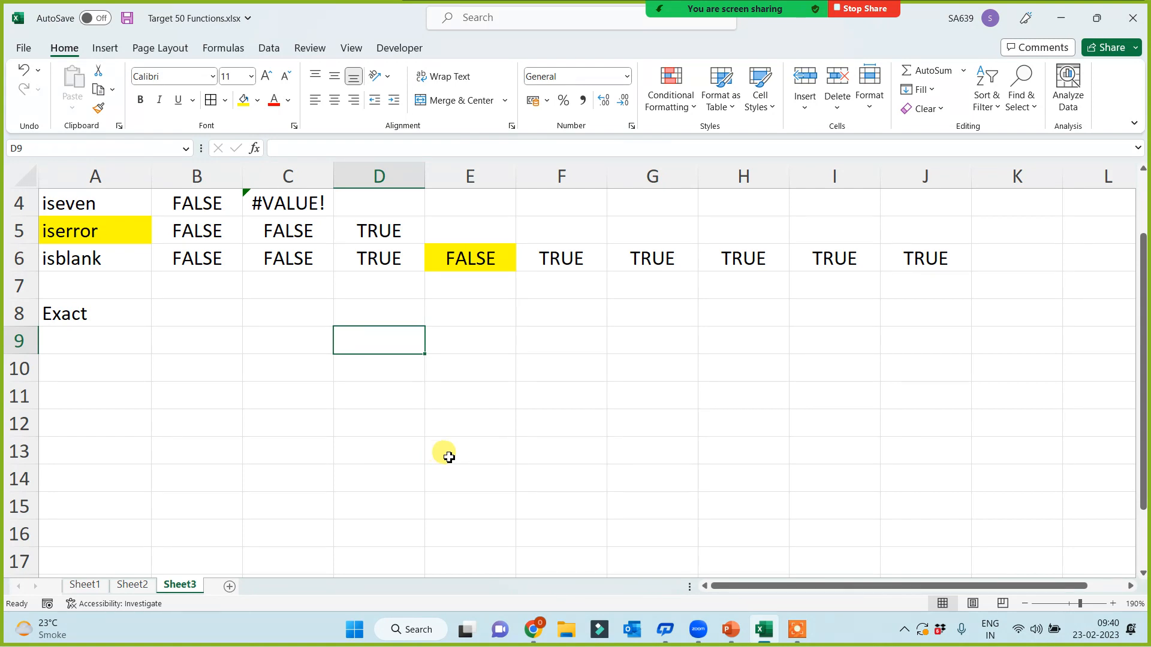
type("Value1")
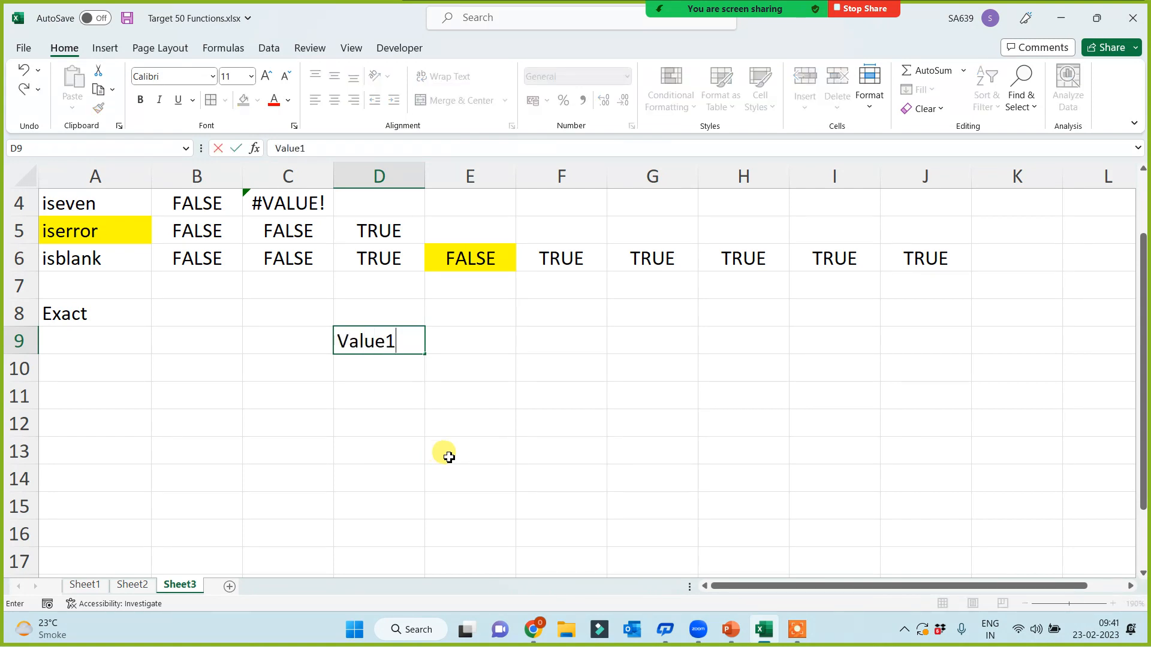
left_click(411, 452)
left_click(390, 342)
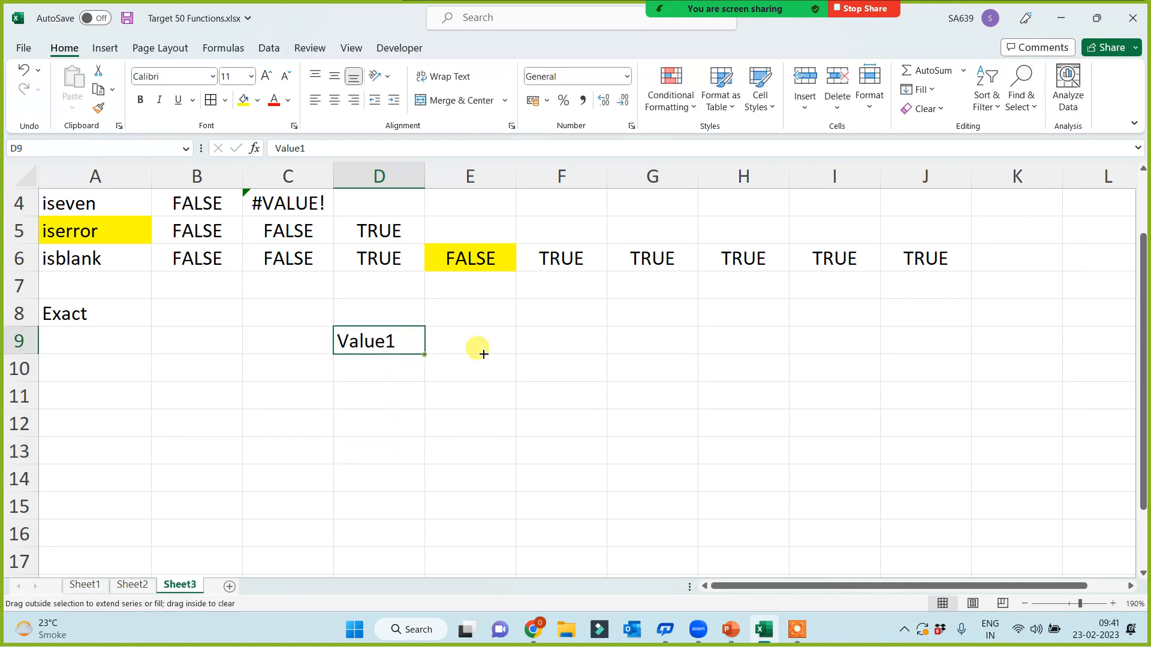
left_click_drag(483, 354, 483, 353)
left_click(416, 427)
Step: Enter 44 and 66 in D10:E10 and two sample names in D11:E11
left_click(390, 368)
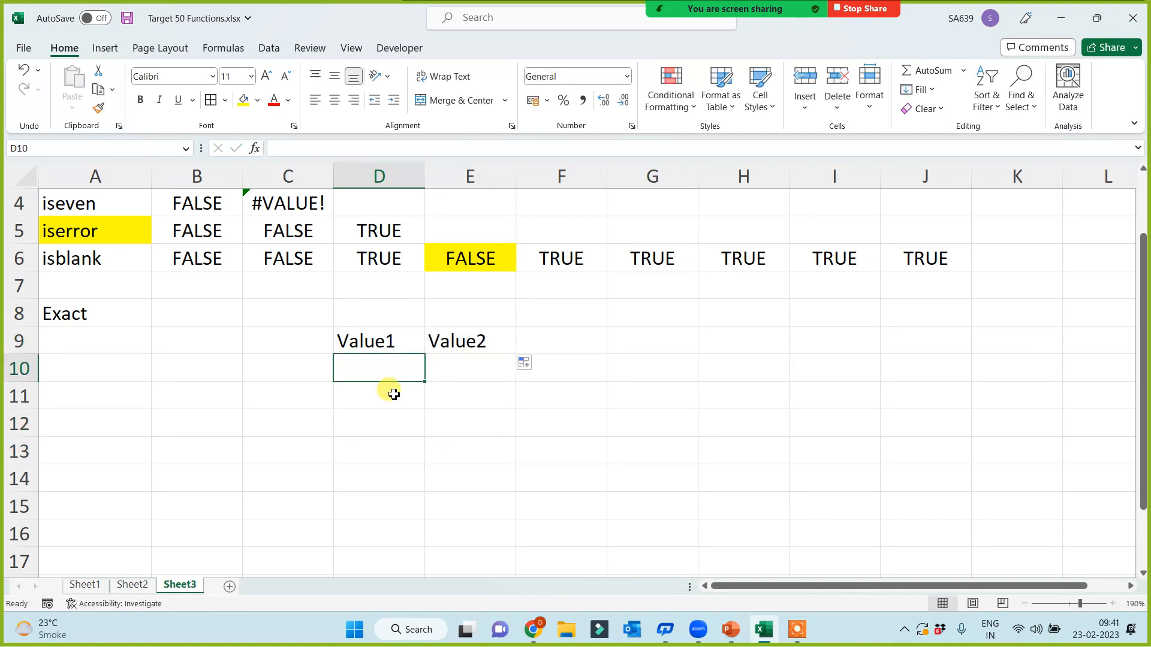
type("44")
left_click(453, 367)
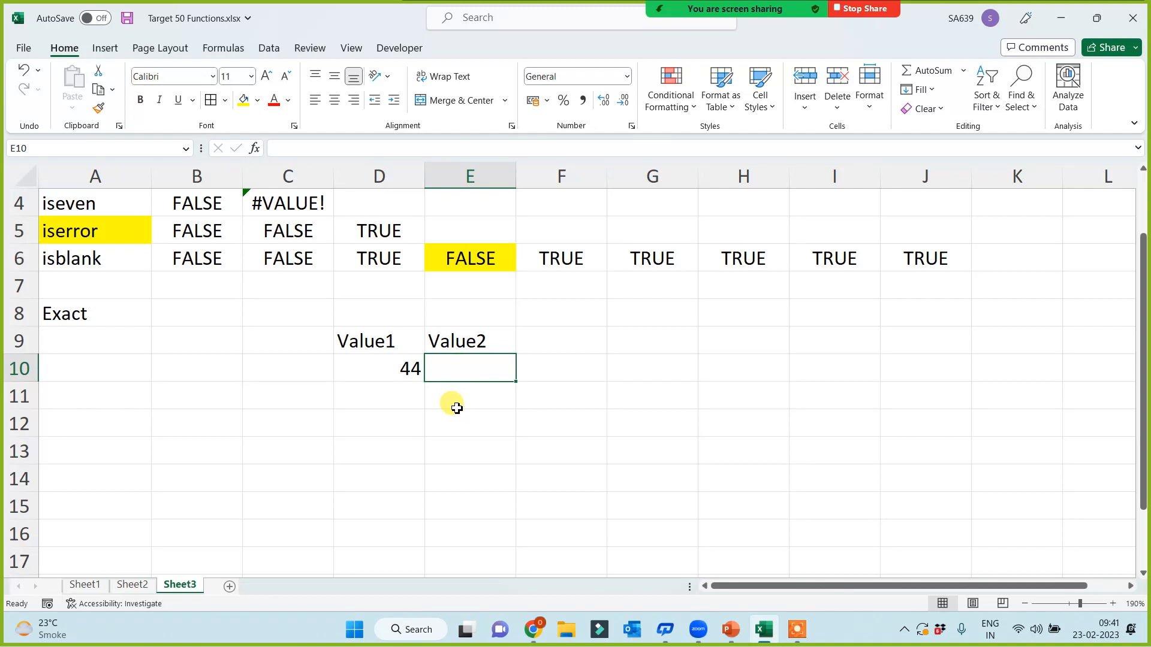
type("66")
left_click(414, 398)
type("ram")
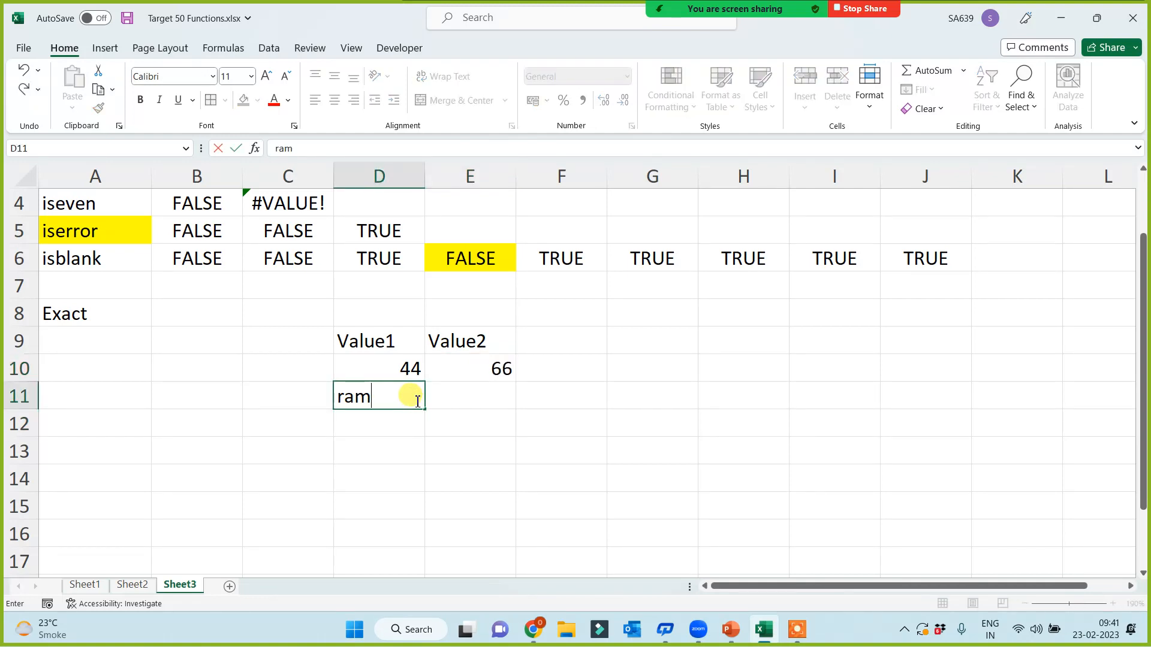
left_click(460, 394)
type("shyam")
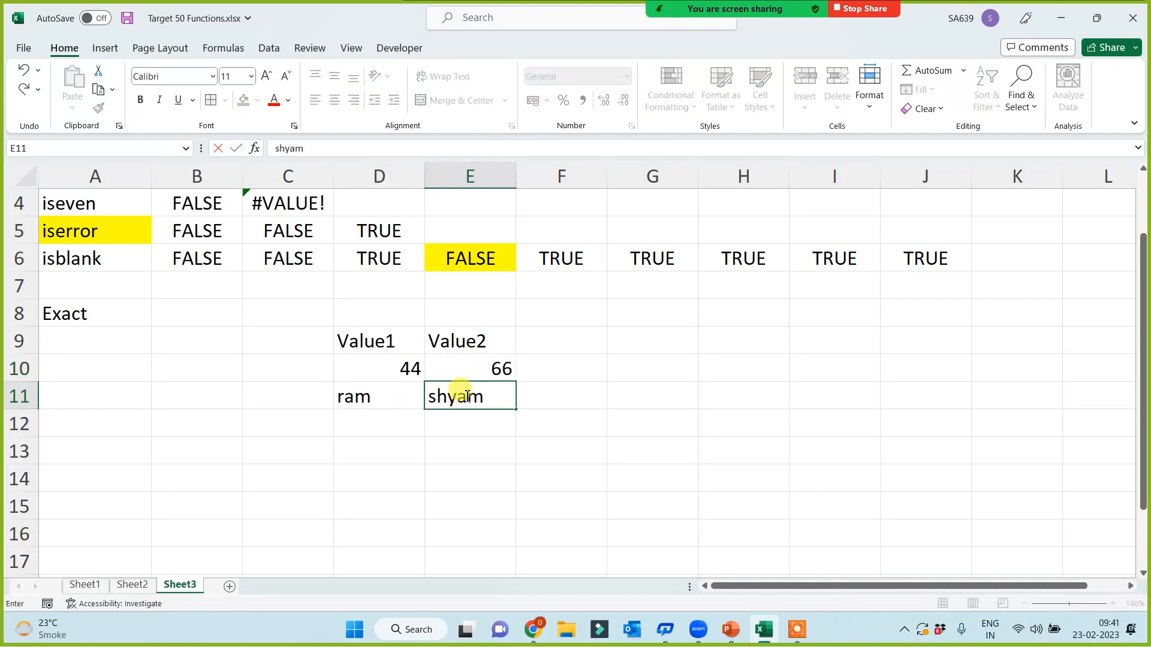
key("Return")
Step: Enter =today() in D12 and =now() in E12
key("Left")
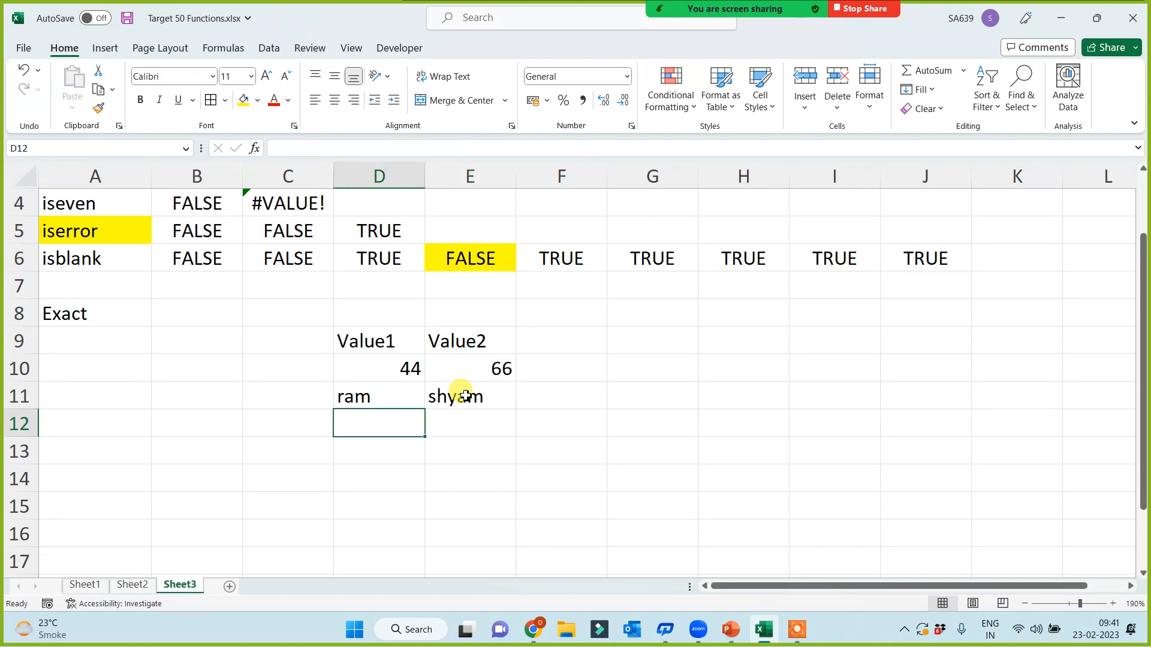
type("=today()")
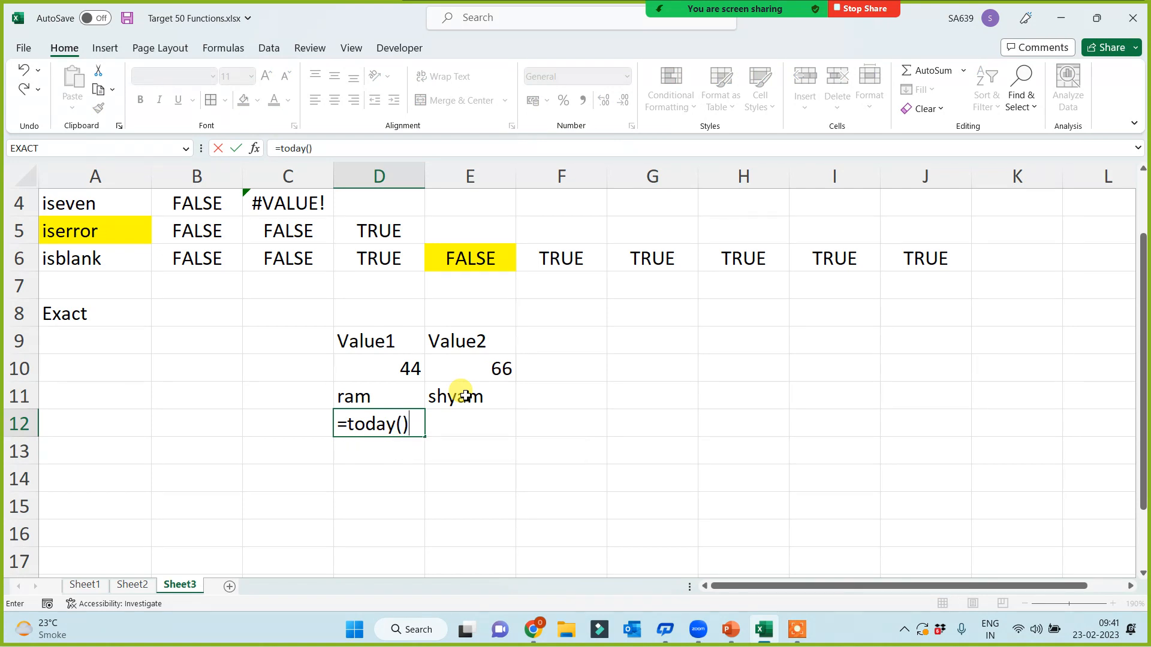
key("Return")
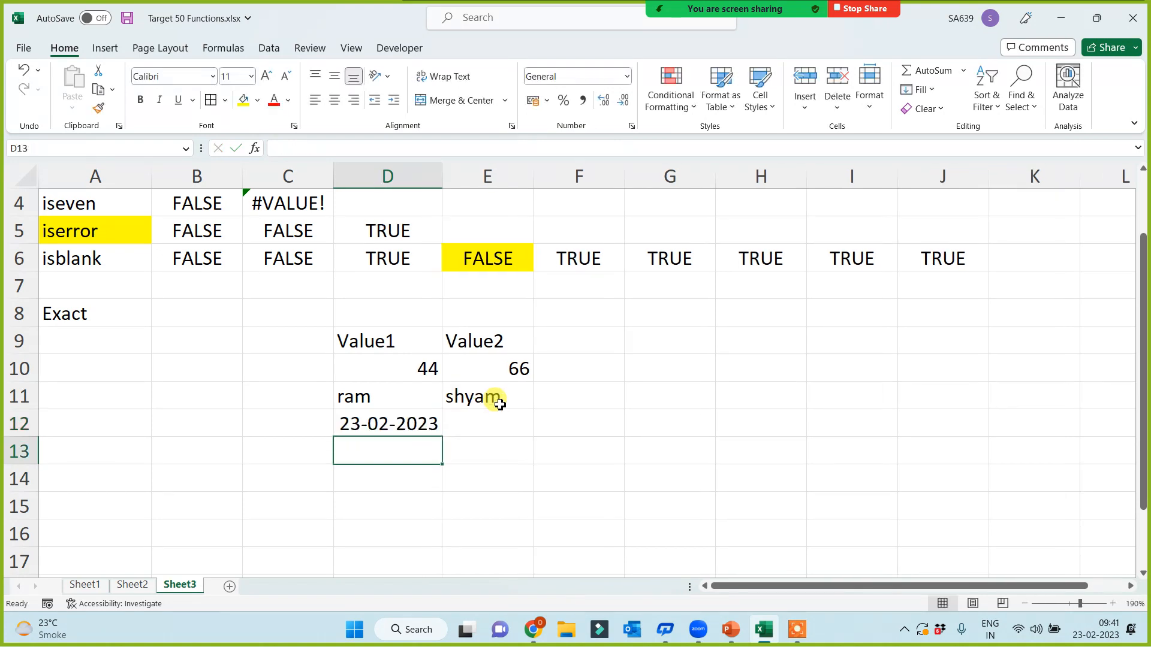
left_click(502, 420)
type("=now()")
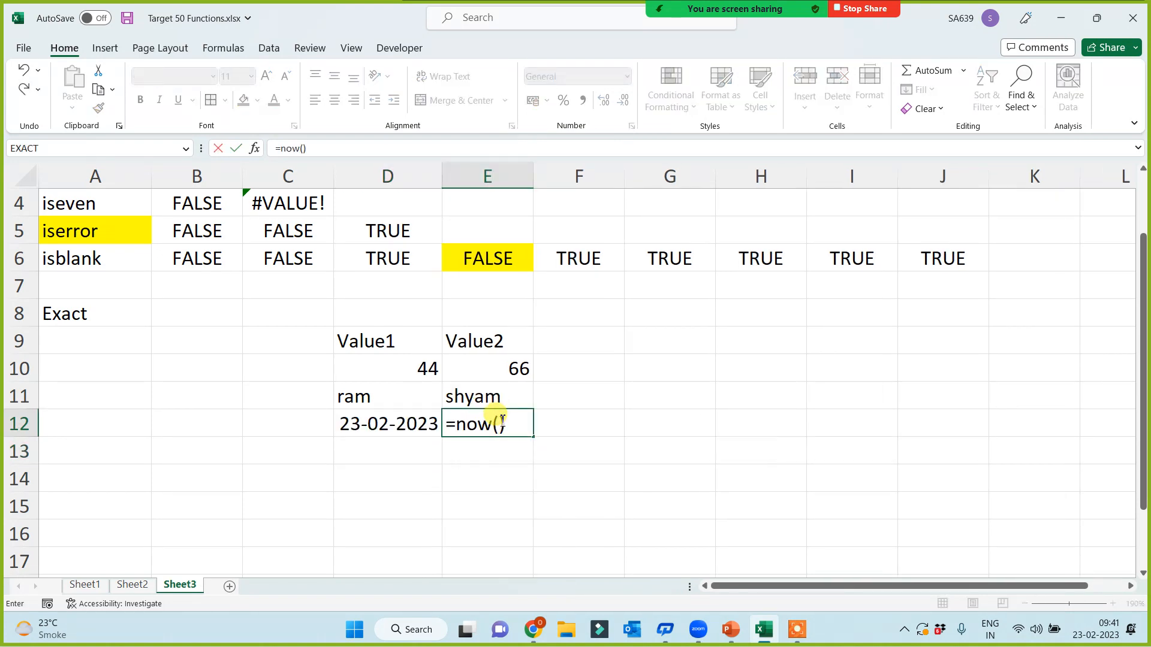
key("Return")
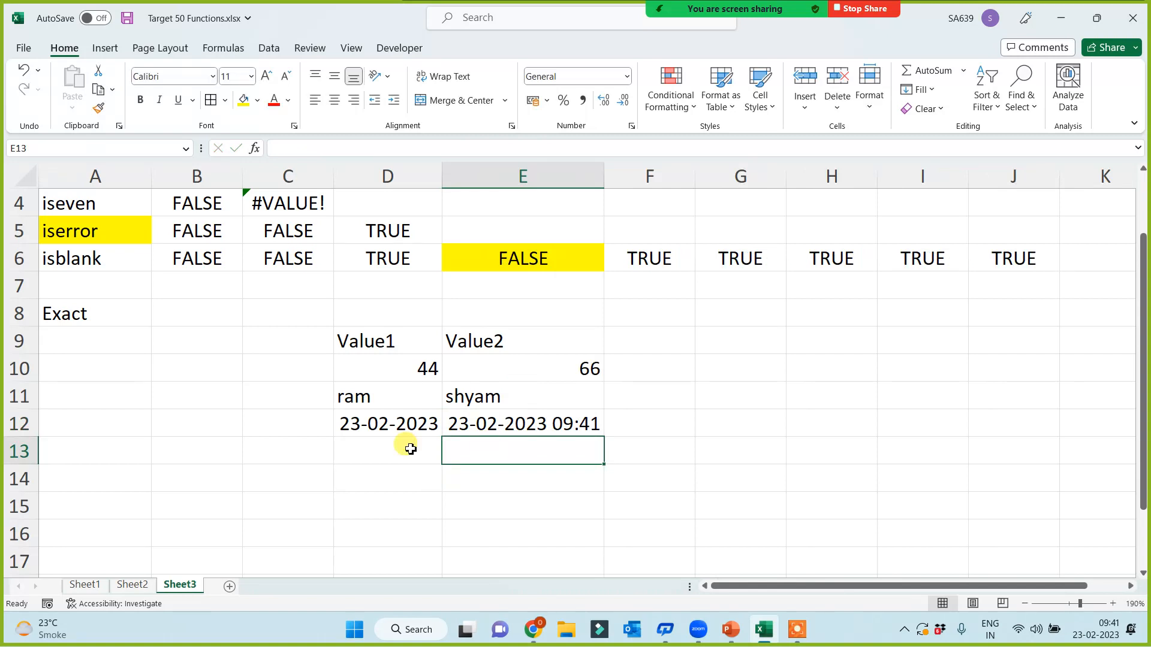
Step: Enter a second pair of sample names in D13 and E13
left_click(402, 442)
type("Diksha")
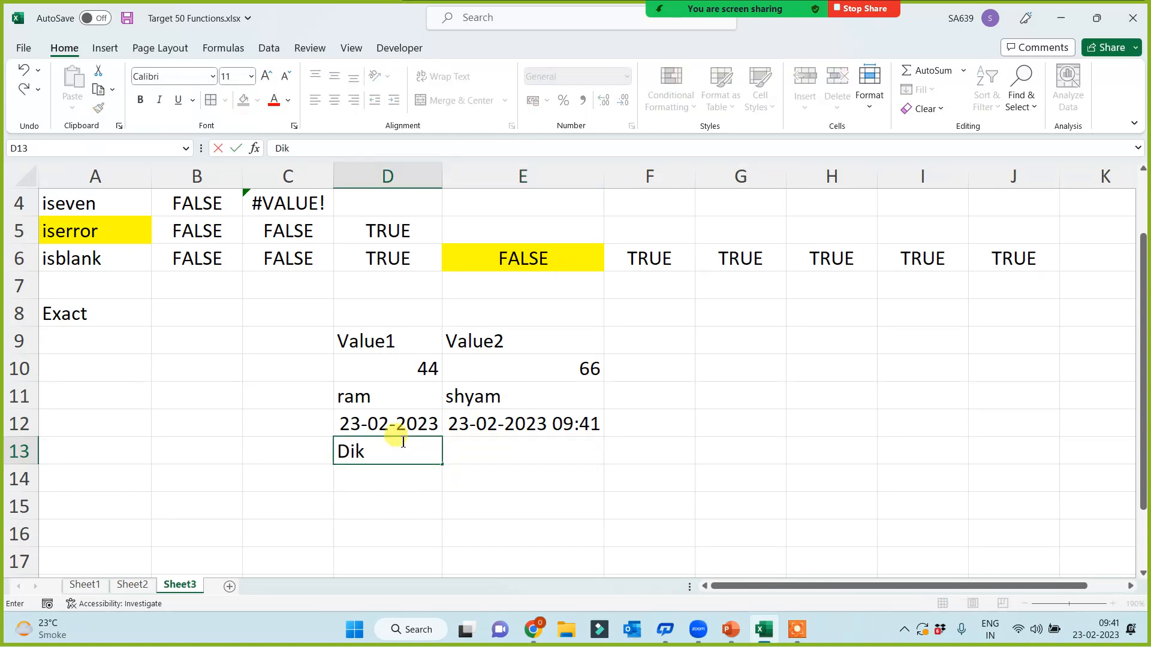
left_click(490, 447)
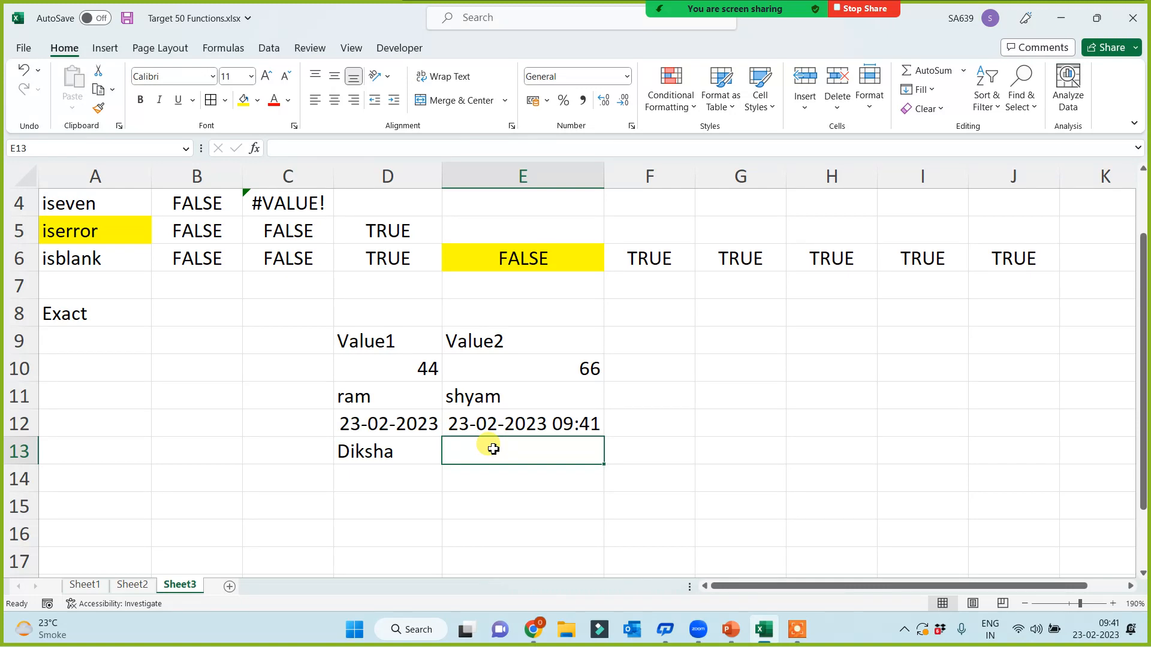
type("Bhiksha")
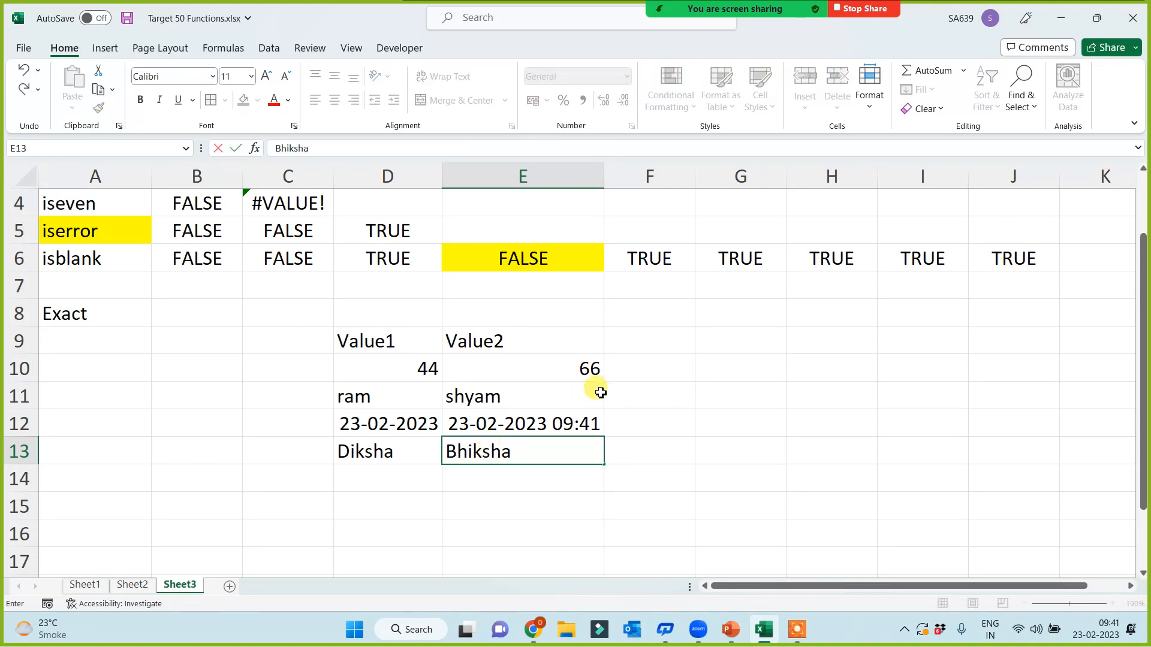
left_click(433, 513)
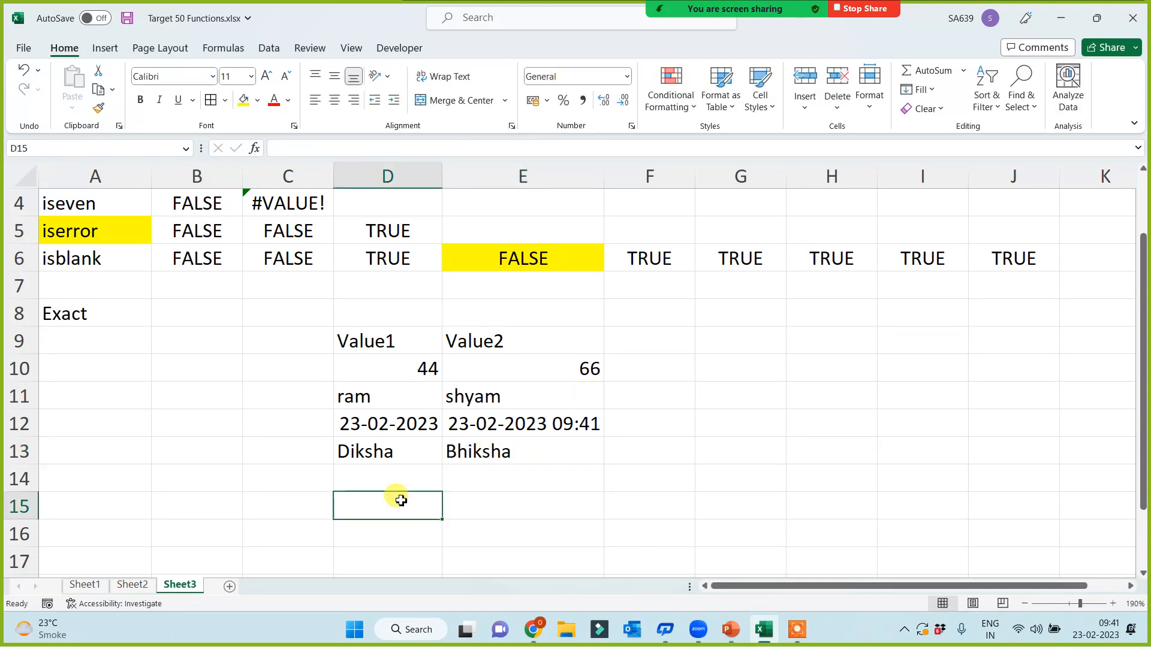
left_click(666, 370)
left_click(647, 335)
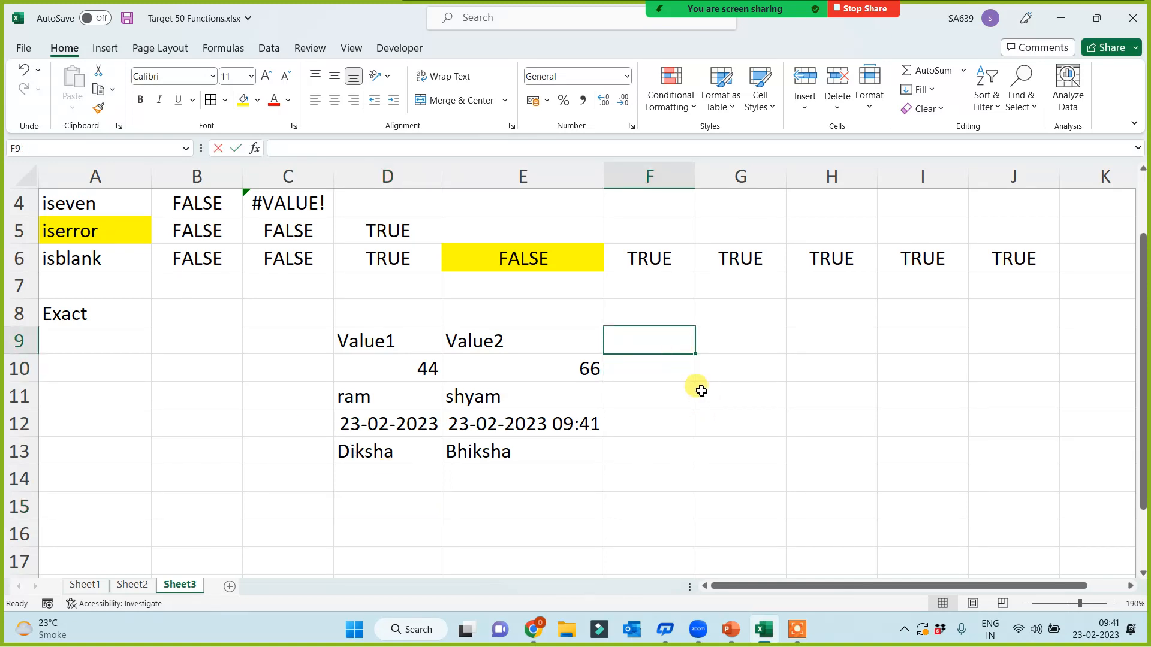
Step: Enter =EXACT(D9,E9) in F9
type("=eas")
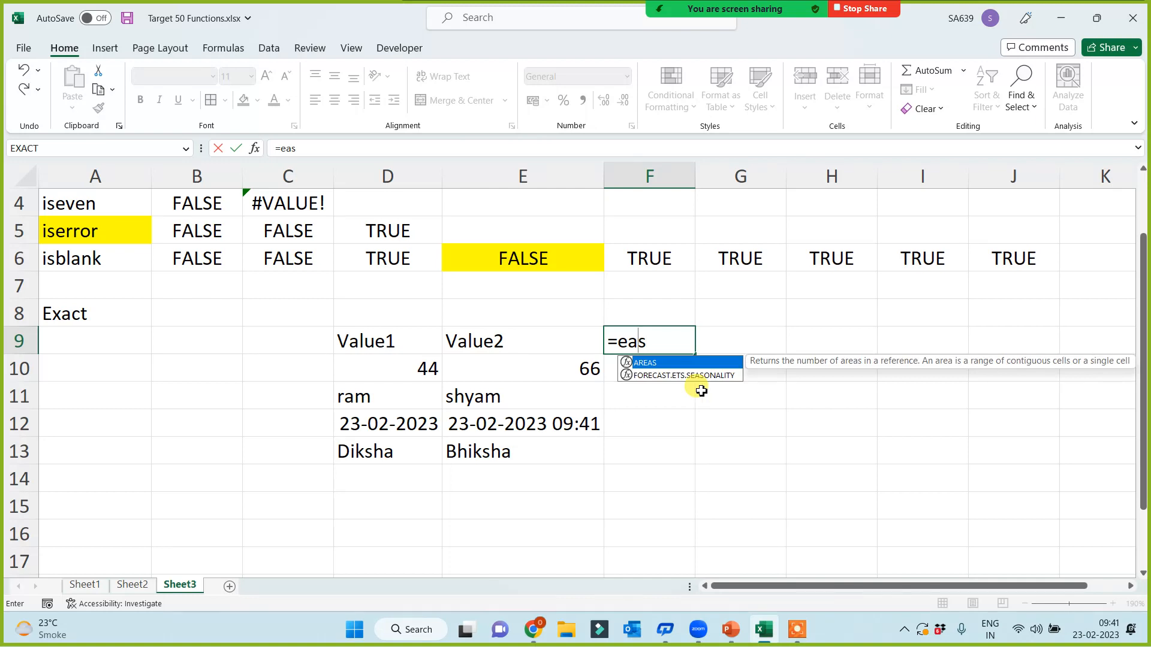
key("BackSpace")
key("BackSpace")
type("xaq")
key("BackSpace")
key("BackSpace")
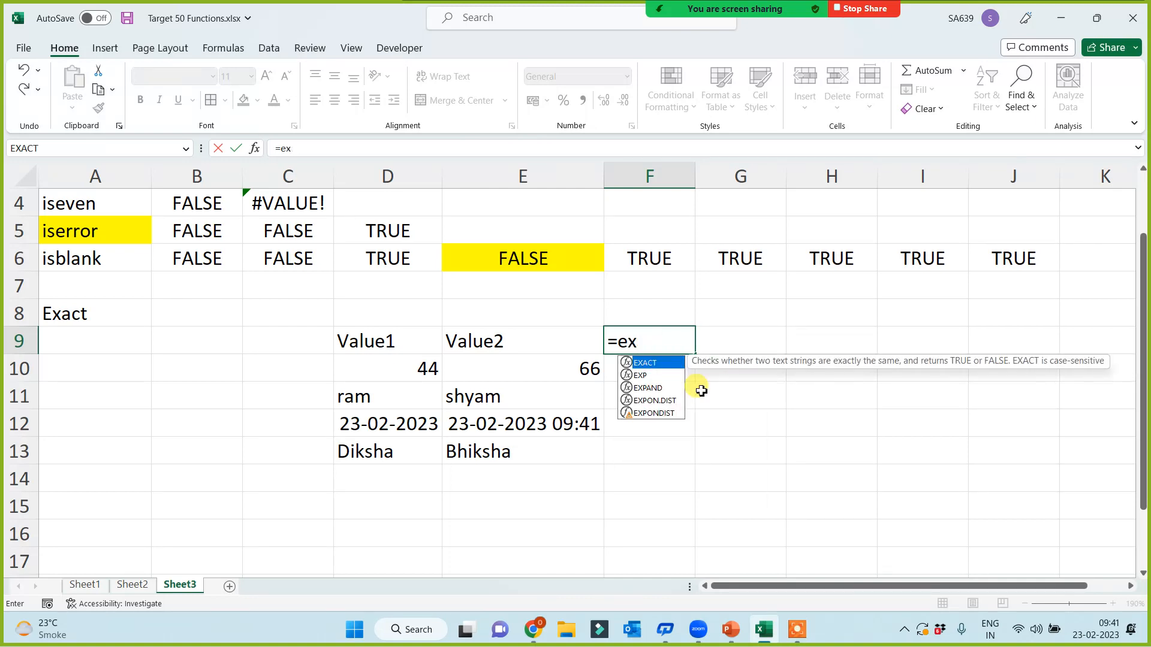
key("Tab")
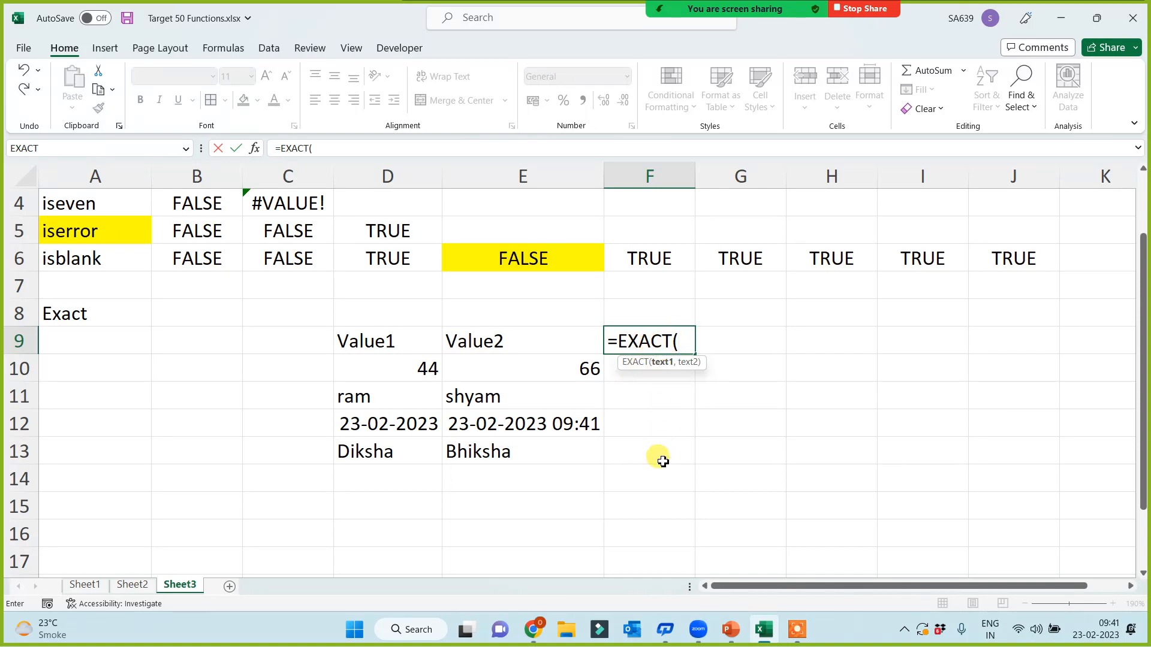
left_click(359, 339)
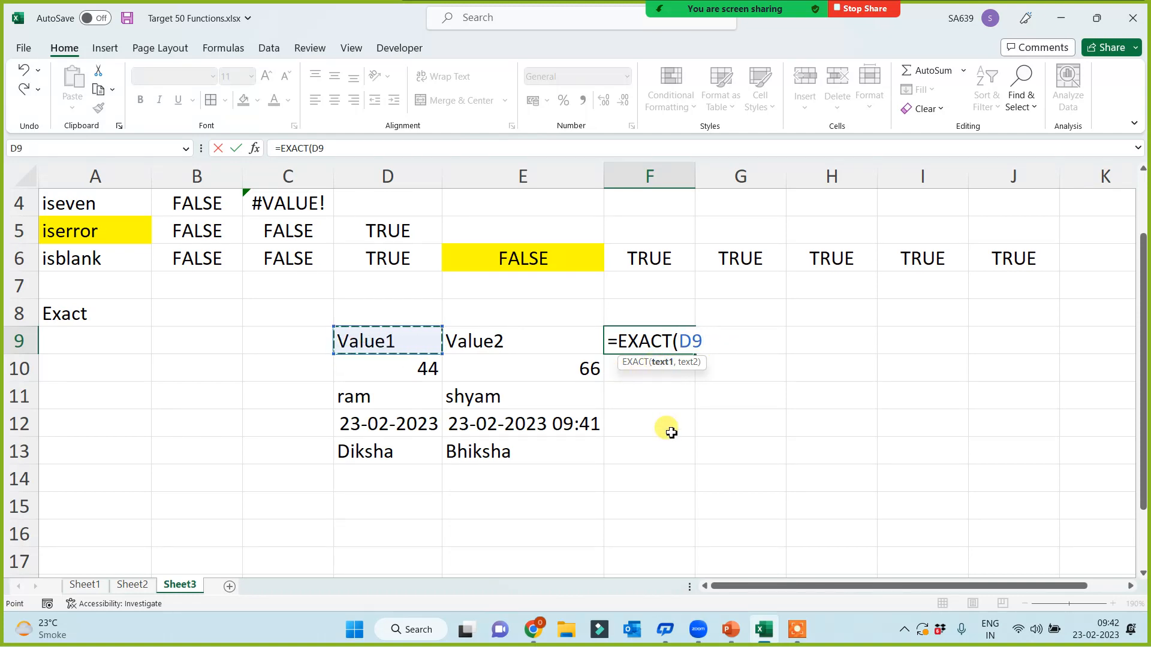
type(",")
left_click(482, 341)
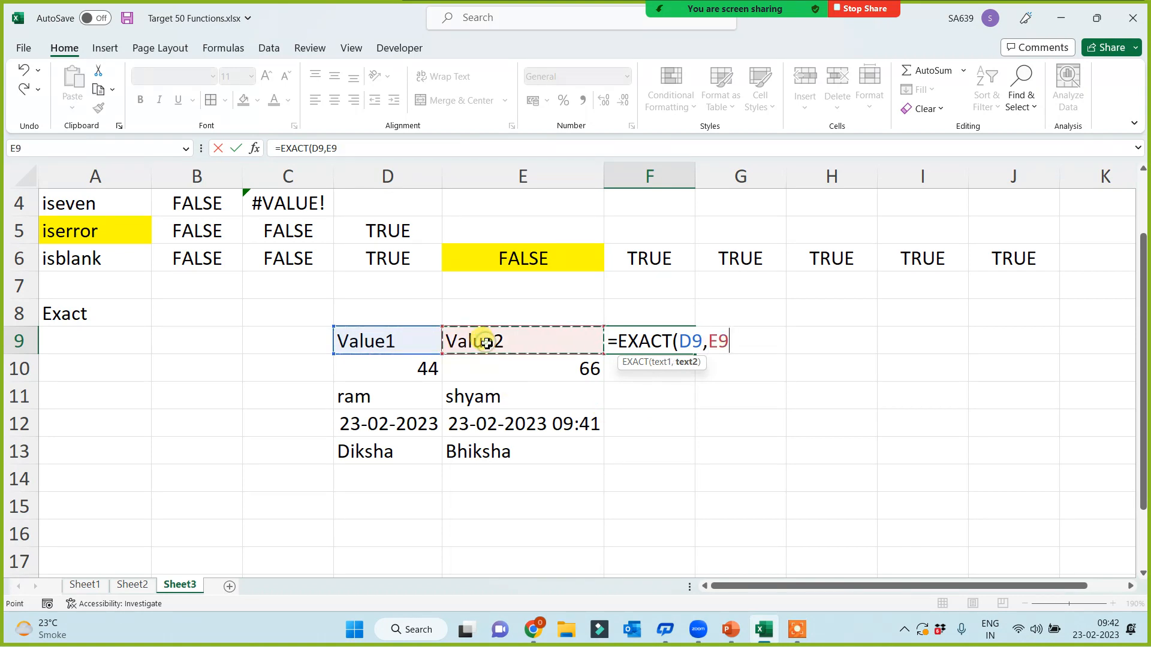
type(")")
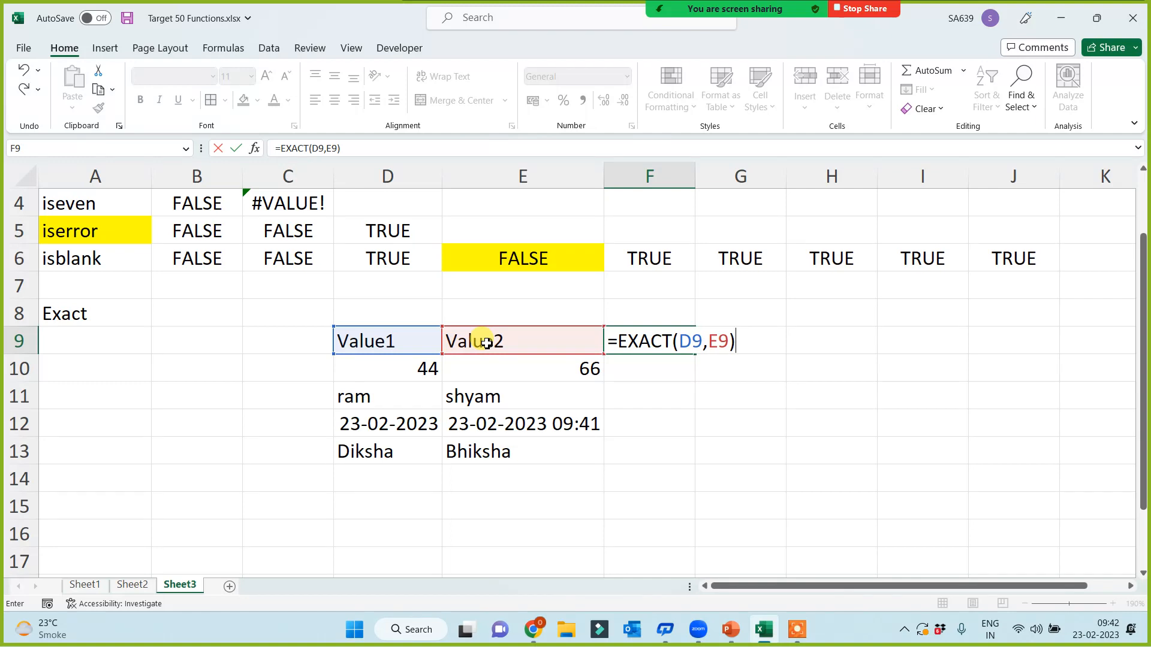
key("Return")
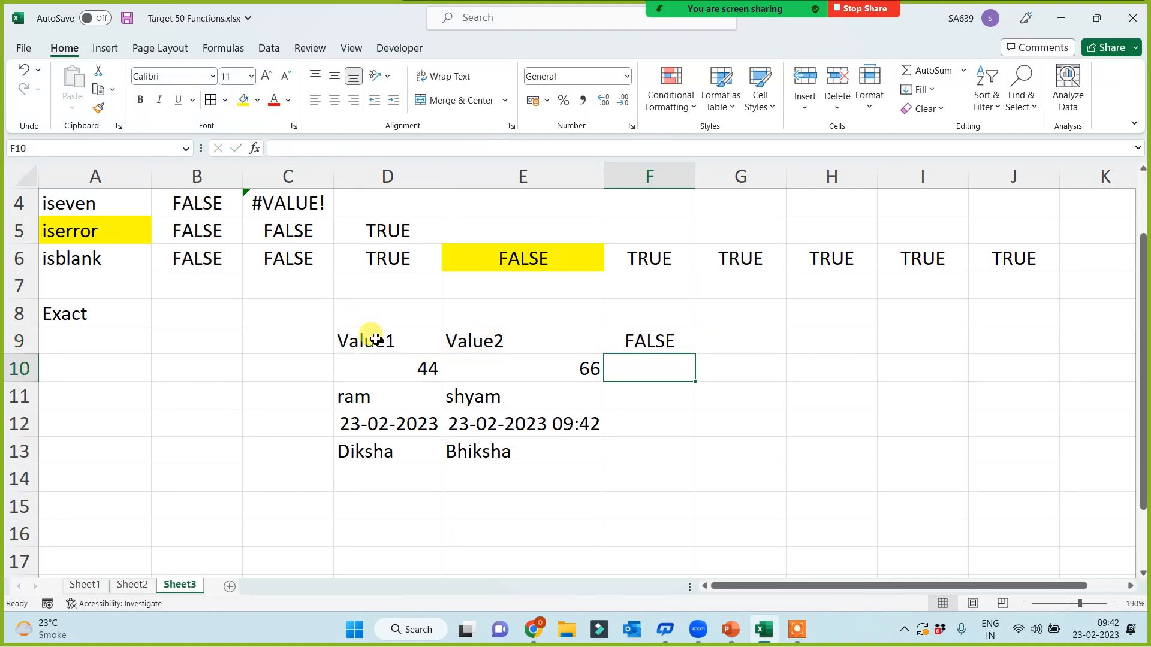
Step: Copy the EXACT formula down to F14 and show the empty D14:E14 pair returns TRUE
left_click(661, 350)
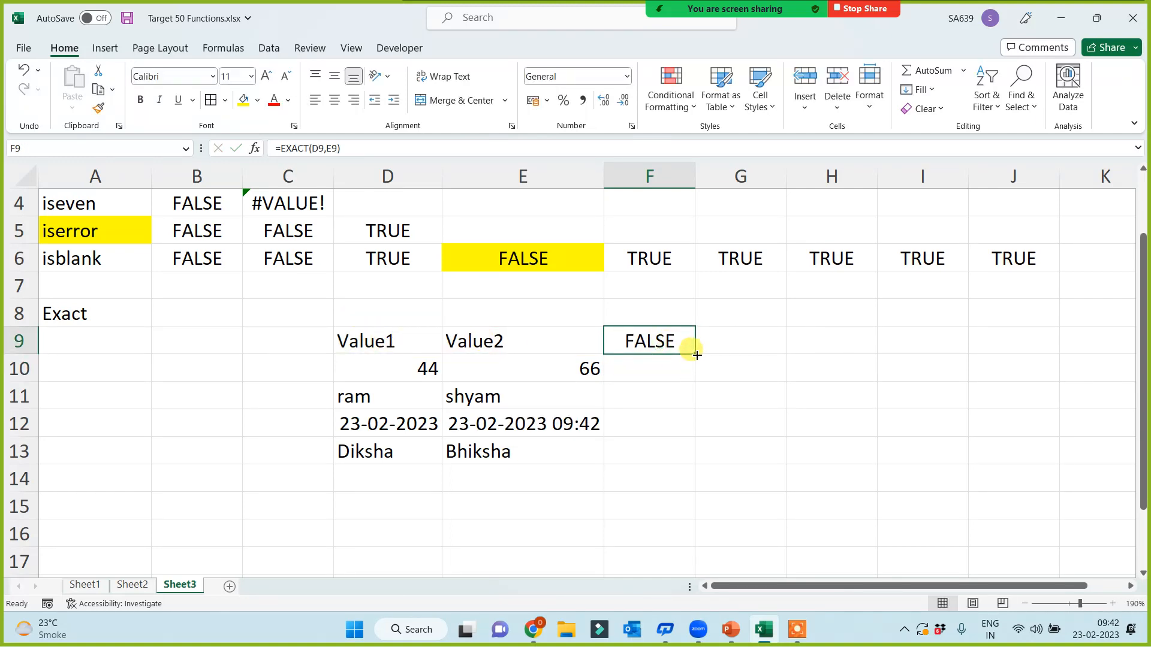
left_click_drag(694, 354, 378, 477)
left_click(648, 449)
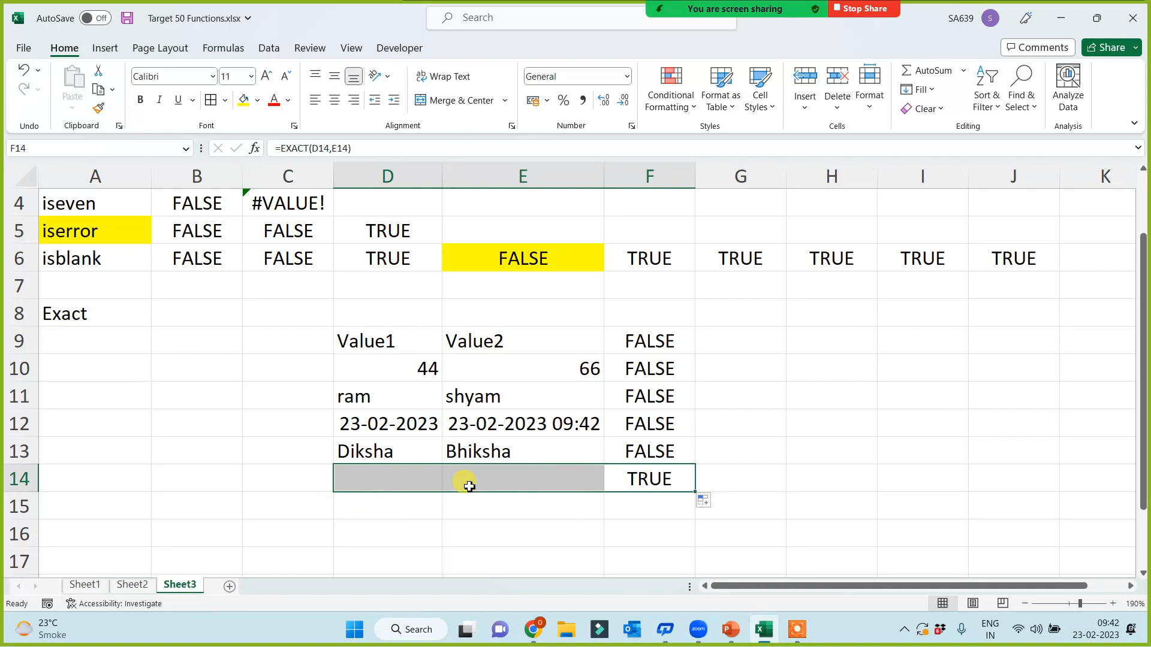
left_click(393, 474)
left_click(479, 479)
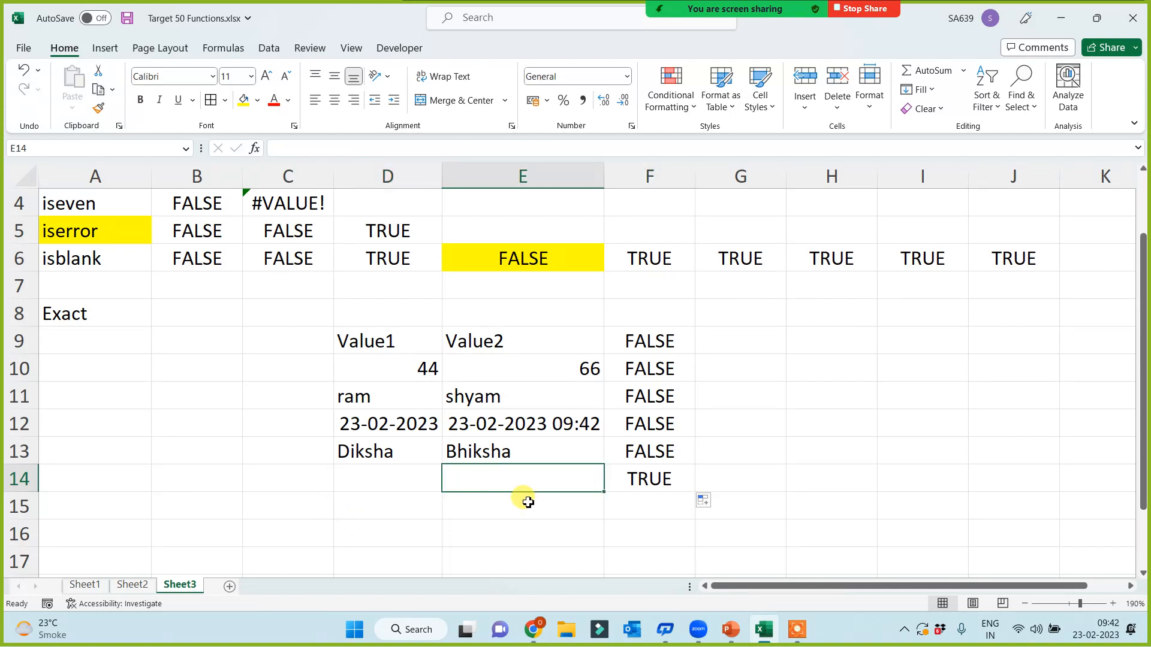
left_click_drag(389, 479, 535, 478)
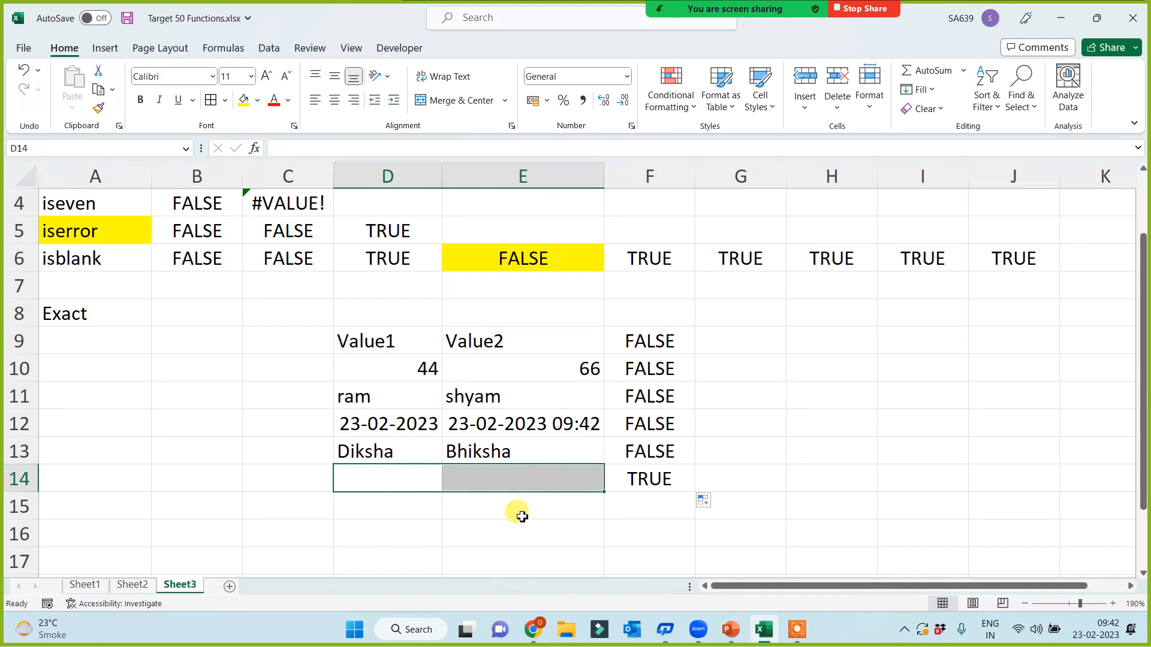
left_click(404, 476)
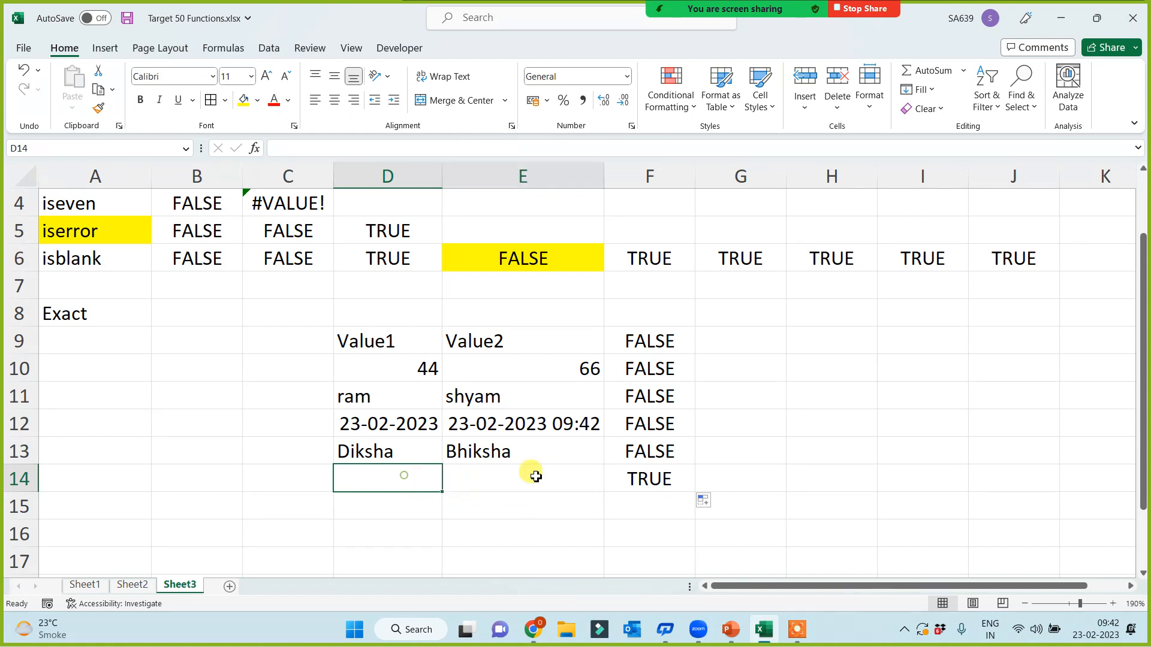
left_click_drag(536, 477, 537, 477)
left_click(401, 478)
Step: Point out the compared pairs in rows 11–14 that explain each FALSE or TRUE result
left_click(564, 501)
left_click(382, 457)
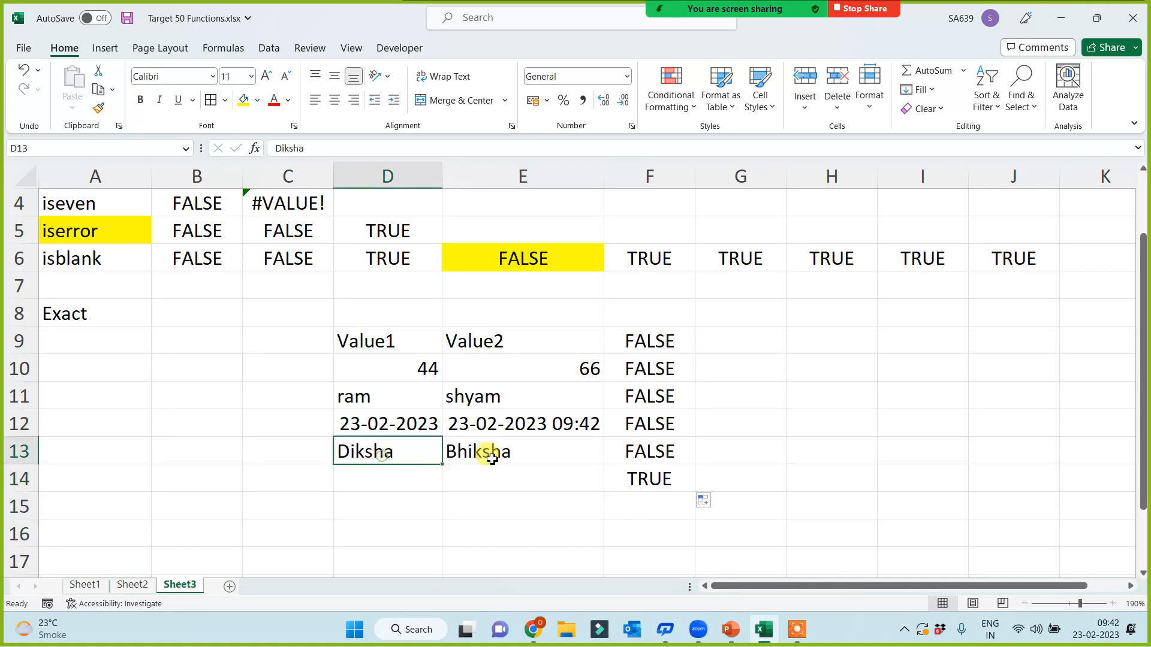
left_click(490, 457)
left_click(390, 424)
left_click(474, 479)
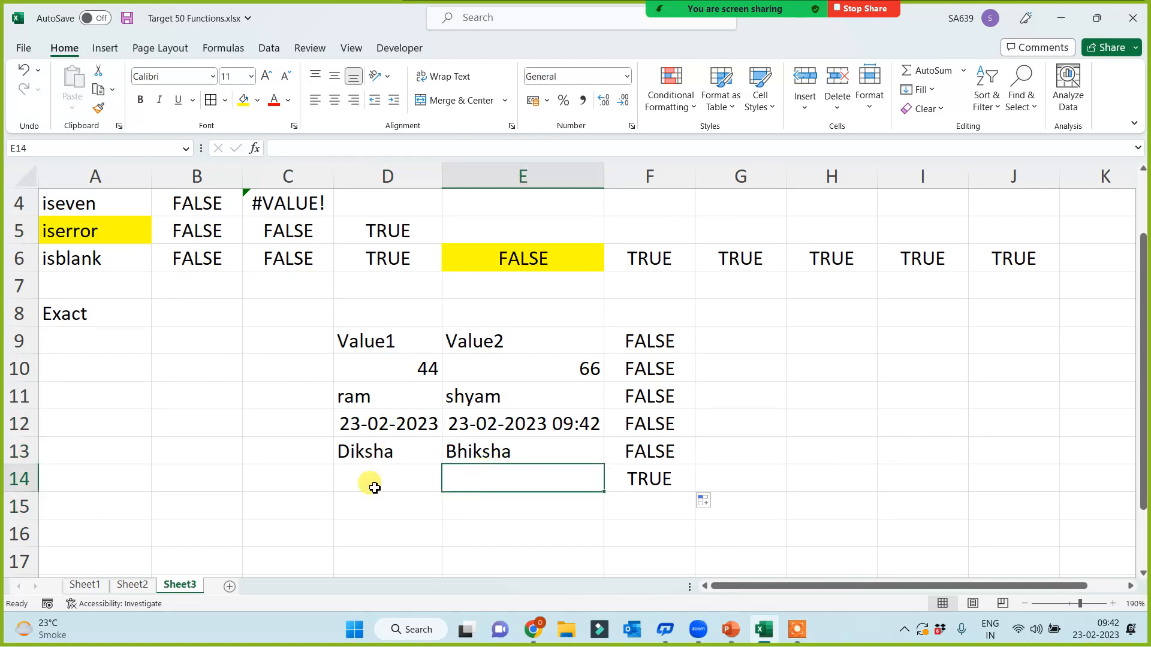
left_click(374, 486)
left_click(473, 475)
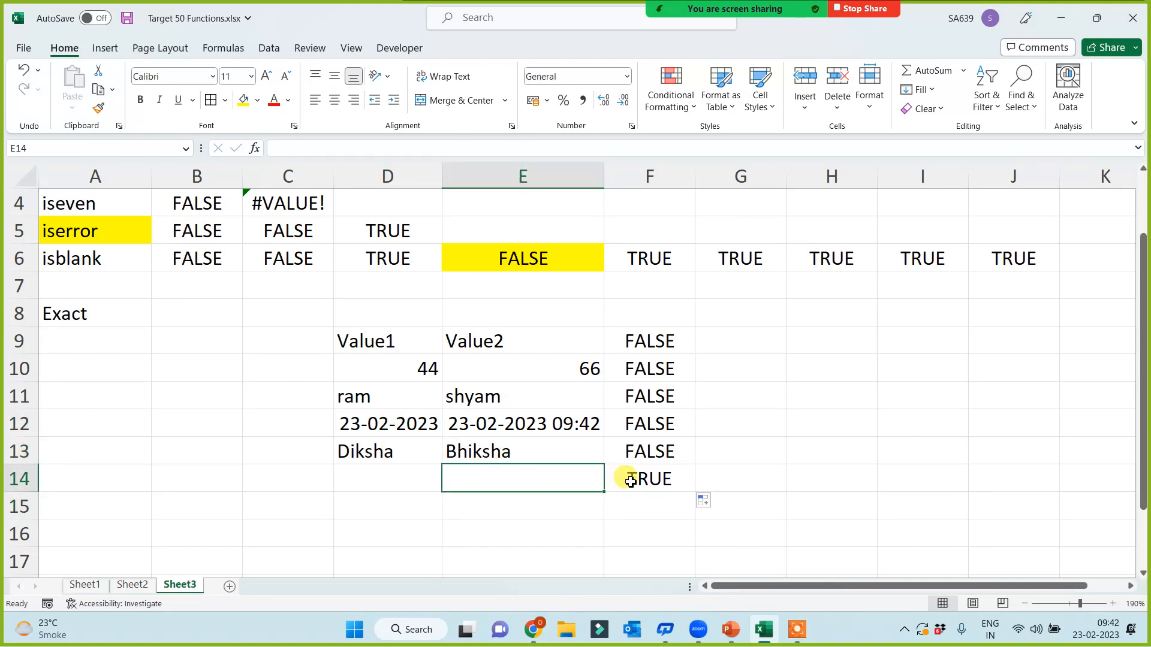
left_click(360, 397)
left_click(500, 401)
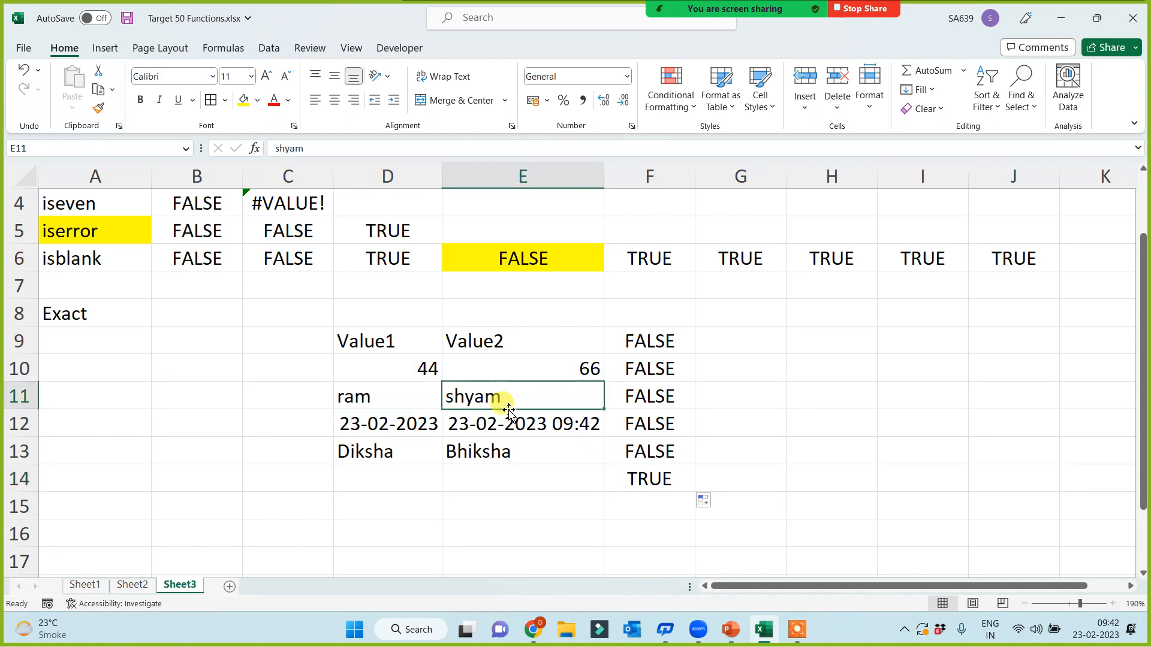
Step: Make E11 match D11's name and E10 read 44, so F10 and F11 turn TRUE
type("ram")
key("ctrl+Return")
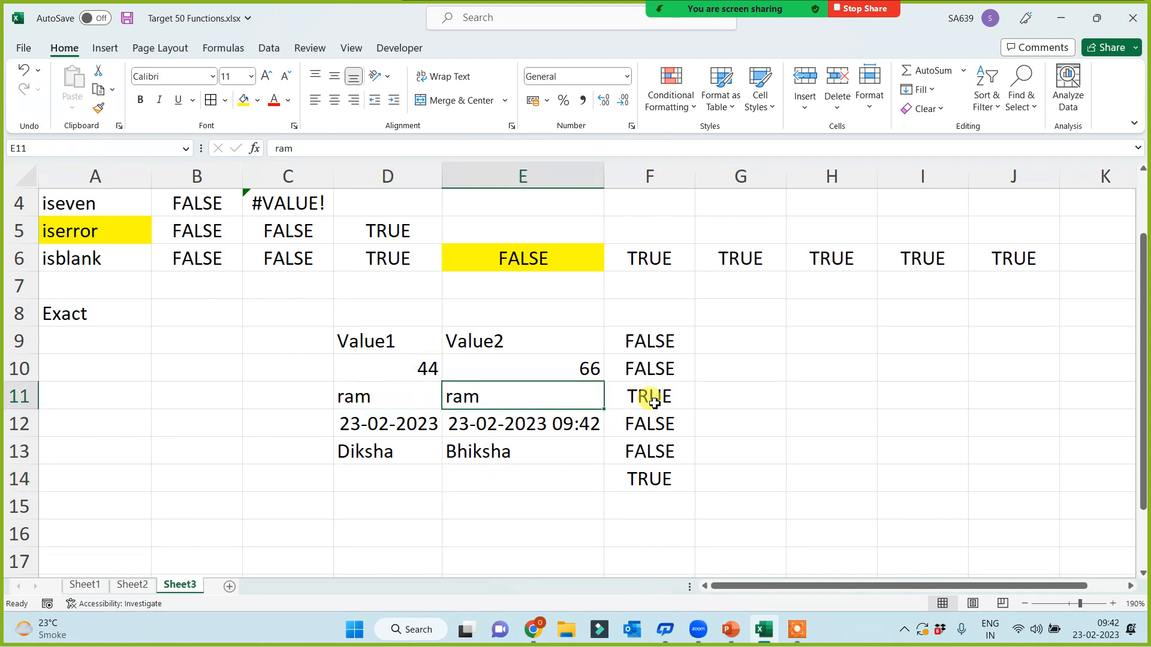
left_click(654, 403)
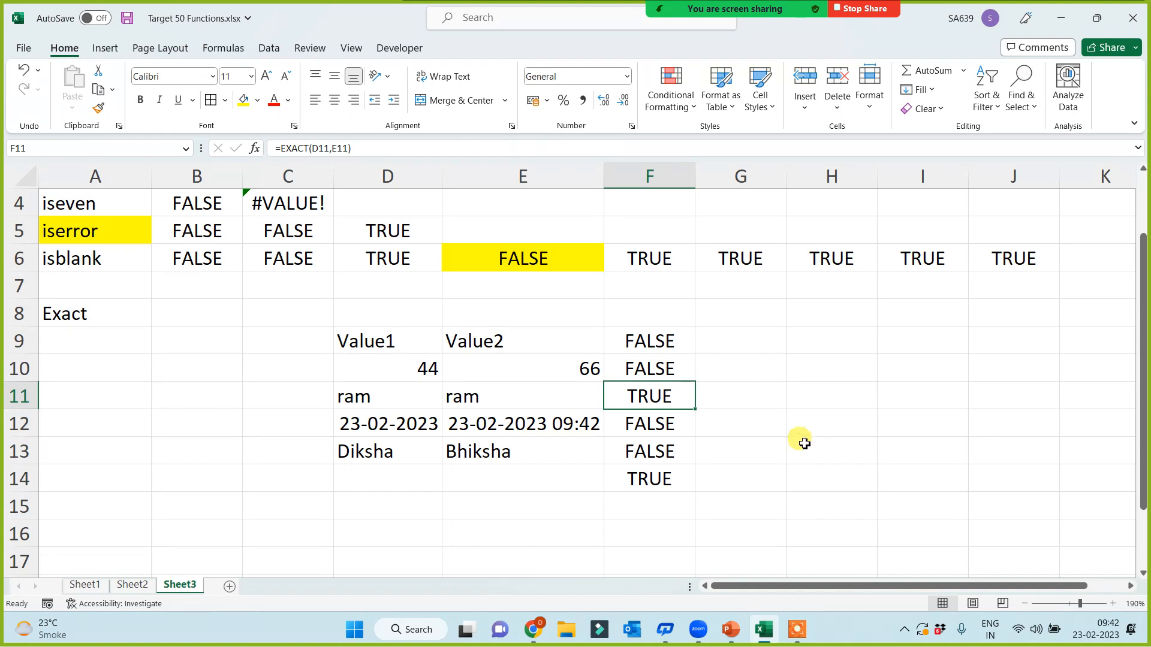
left_click(414, 363)
left_click(543, 372)
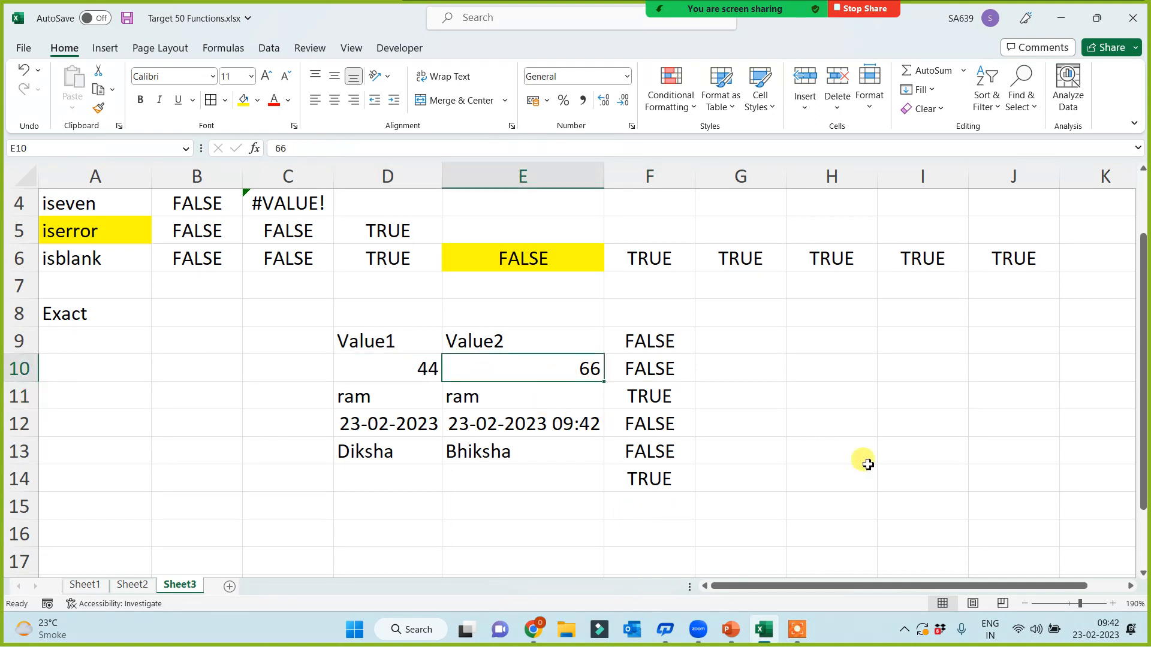
left_click(382, 360)
left_click(582, 363)
key("ctrl+z")
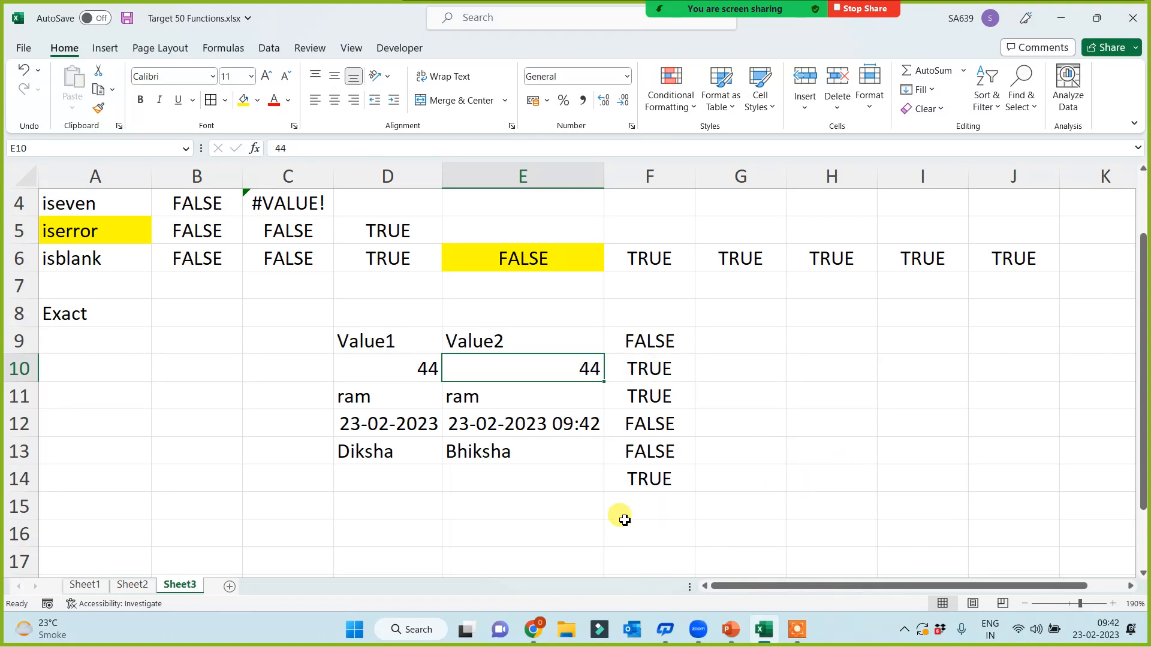
Step: Change E13 to the lowercase version of D13's name to show EXACT is case-sensitive
left_click(363, 452)
left_click(479, 456)
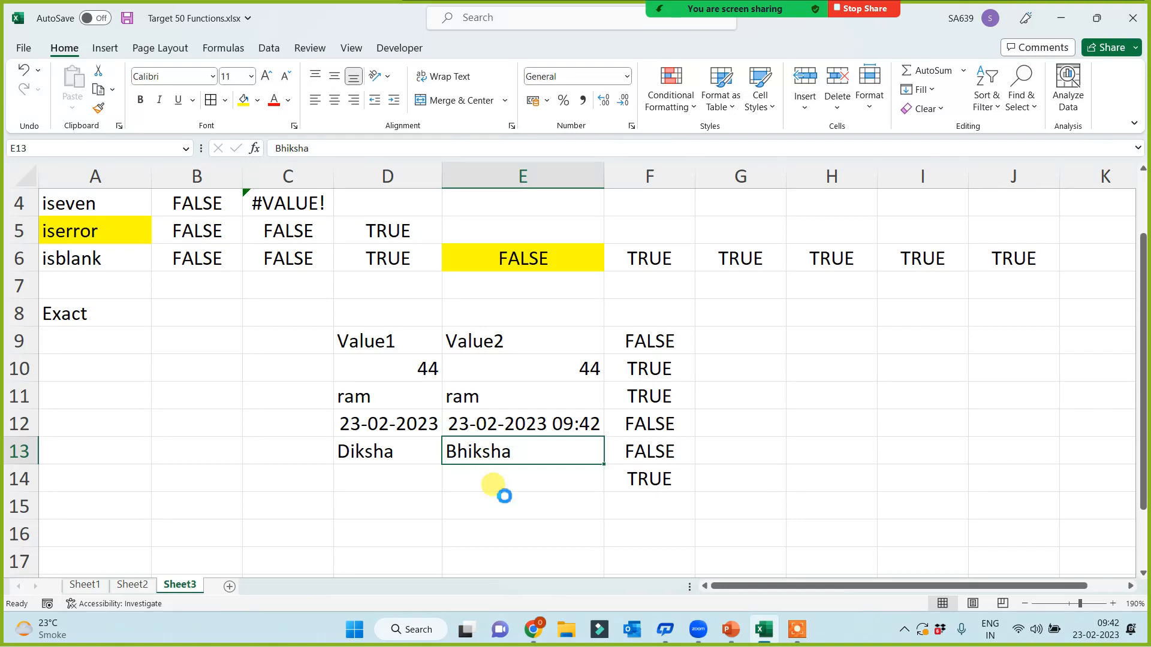
key("ctrl+z")
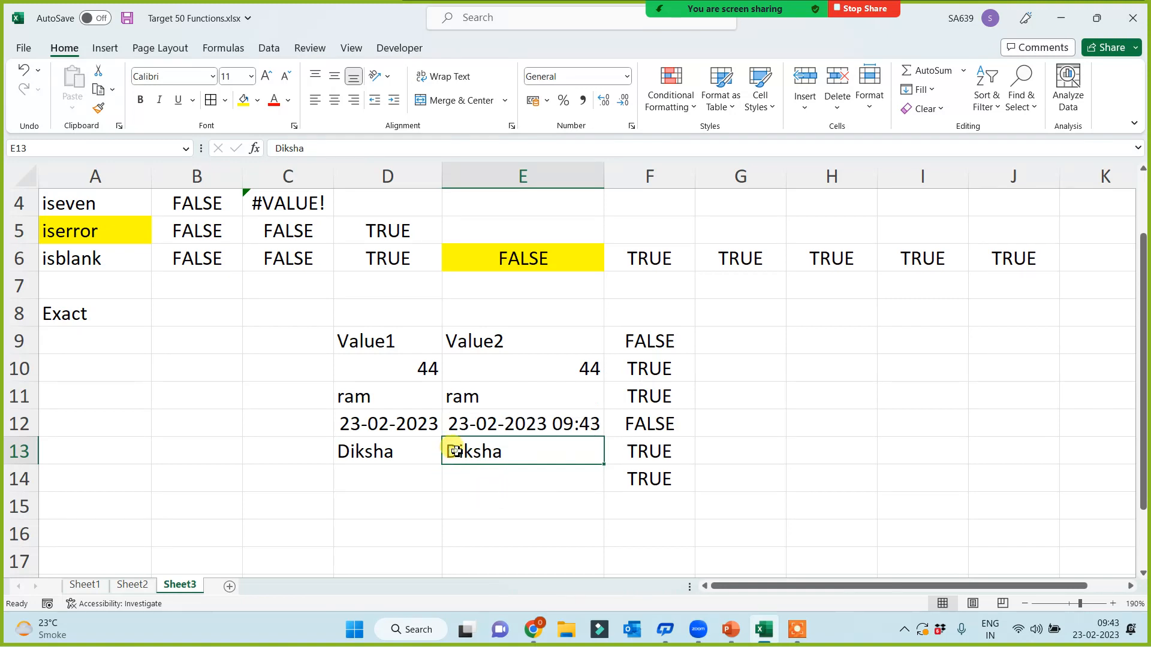
double_click(453, 452)
key("BackSpace")
type("d")
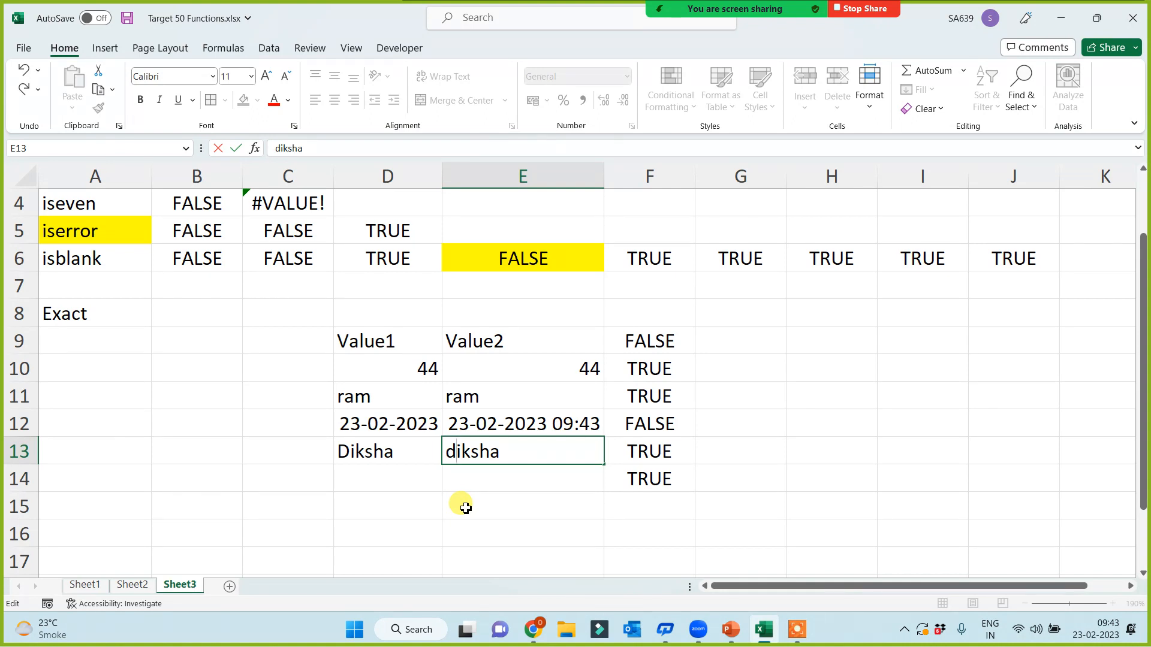
key("Return")
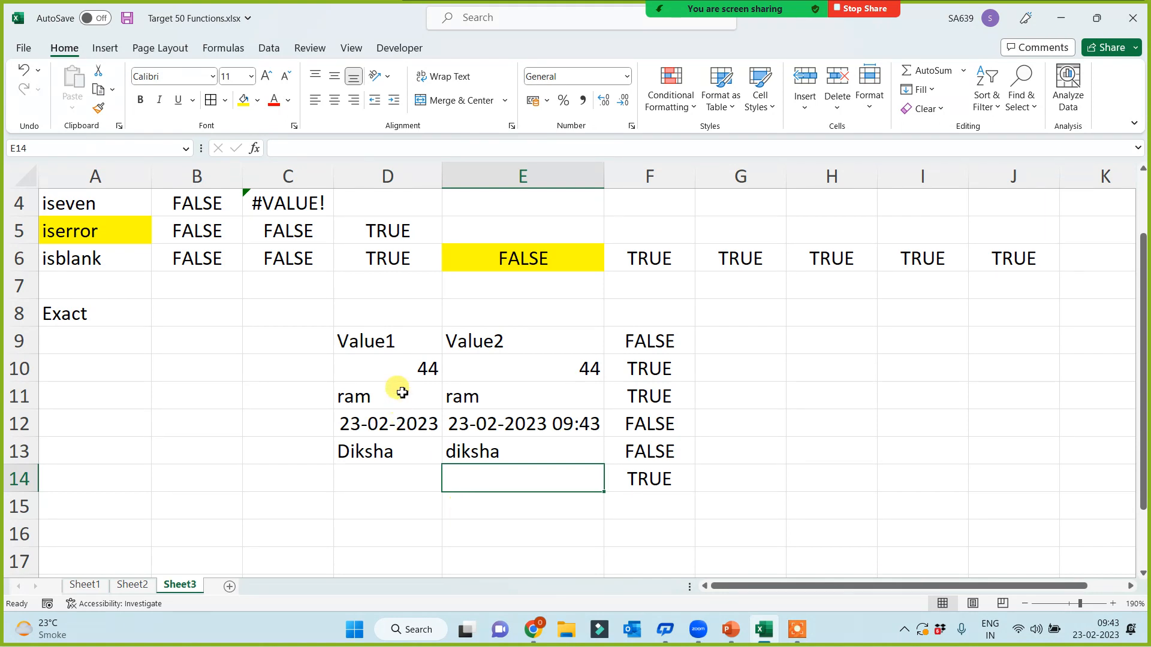
Step: Highlight the 44, lowercase-name and matching-name pairs to compare their EXACT results
left_click_drag(409, 370, 544, 370)
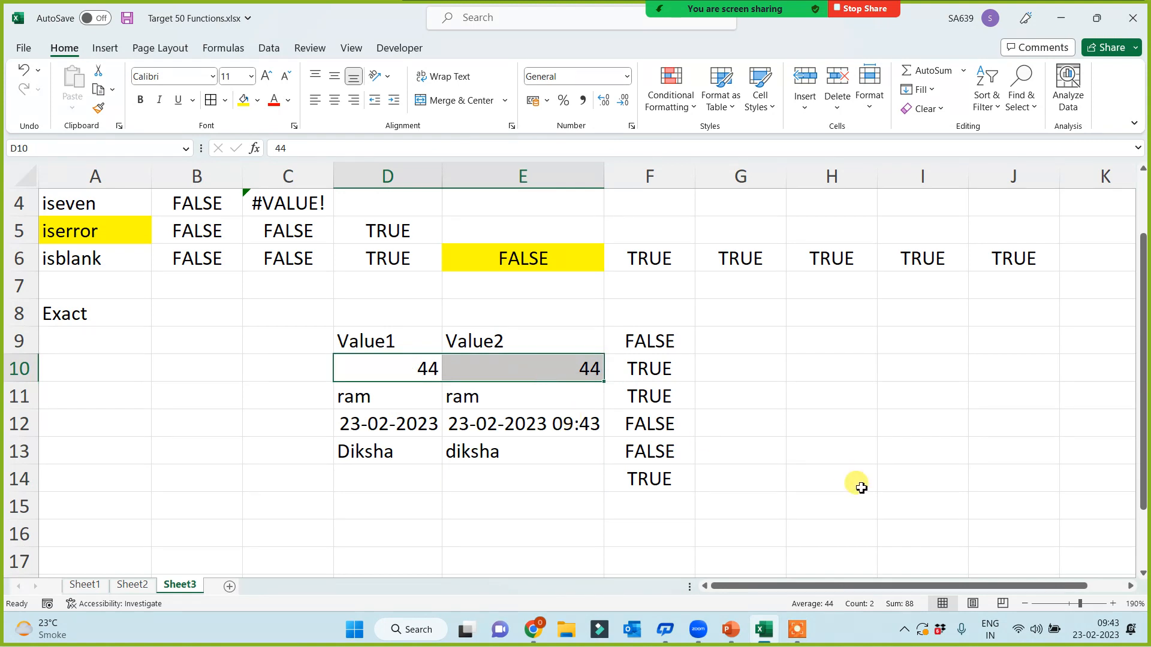
left_click_drag(370, 452, 542, 450)
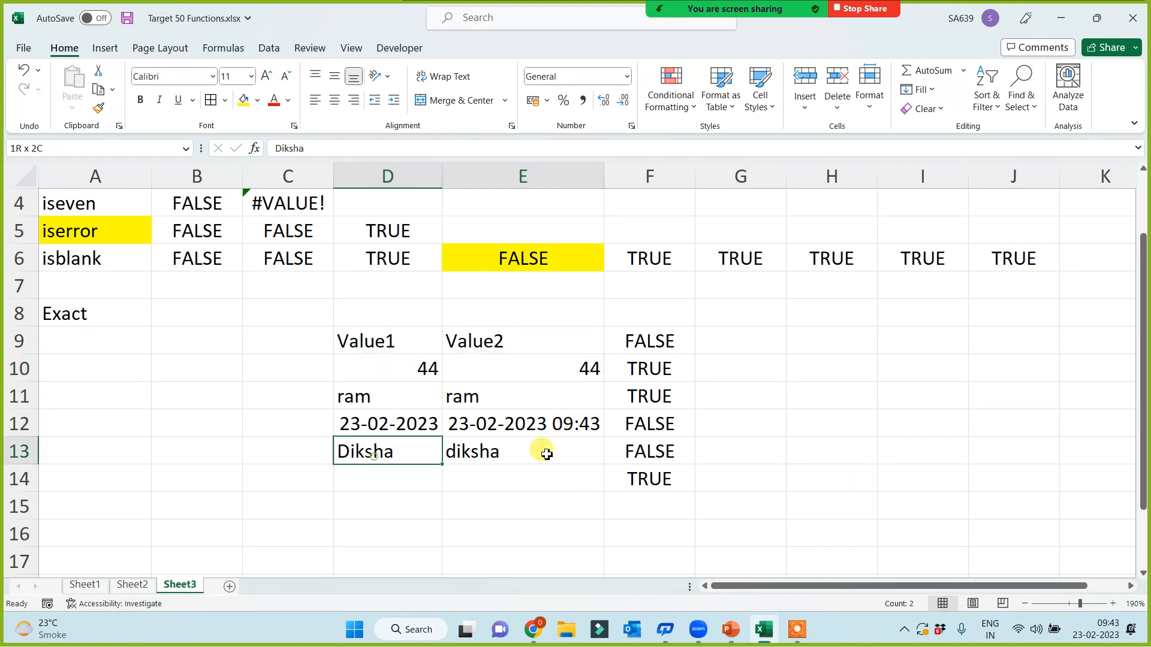
left_click(462, 519)
left_click_drag(342, 393, 479, 397)
left_click(458, 475)
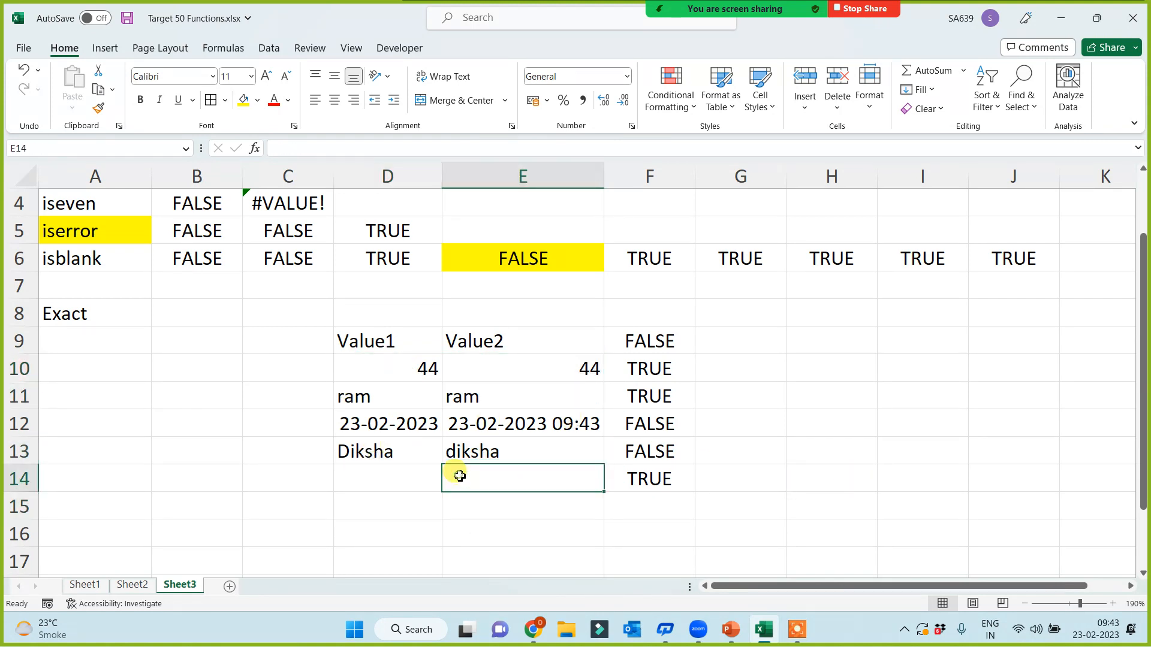
left_click(87, 309)
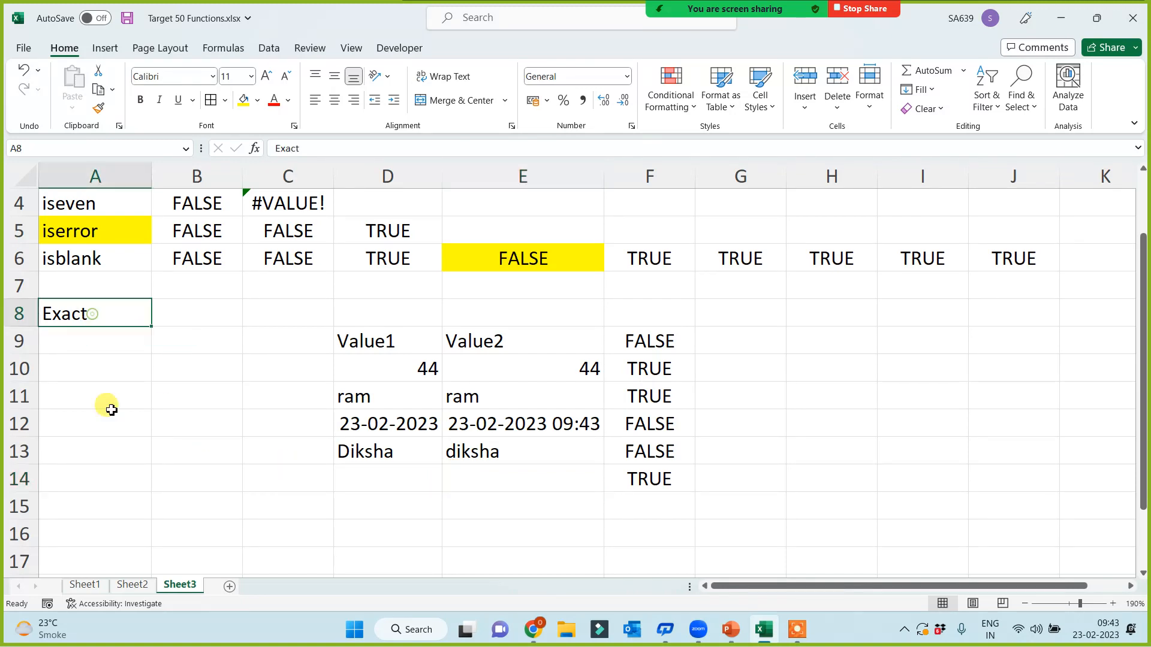
left_click(242, 100)
left_click(106, 421)
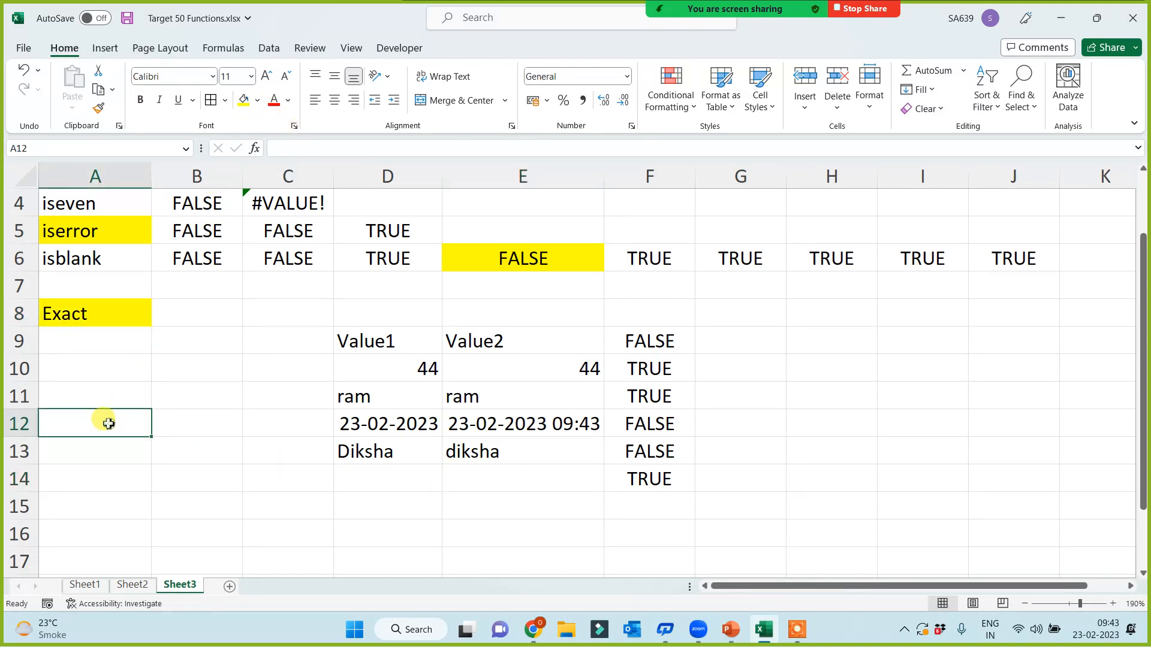
scroll(120, 286, "up", 1)
left_click_drag(106, 202, 86, 392)
left_click(73, 508)
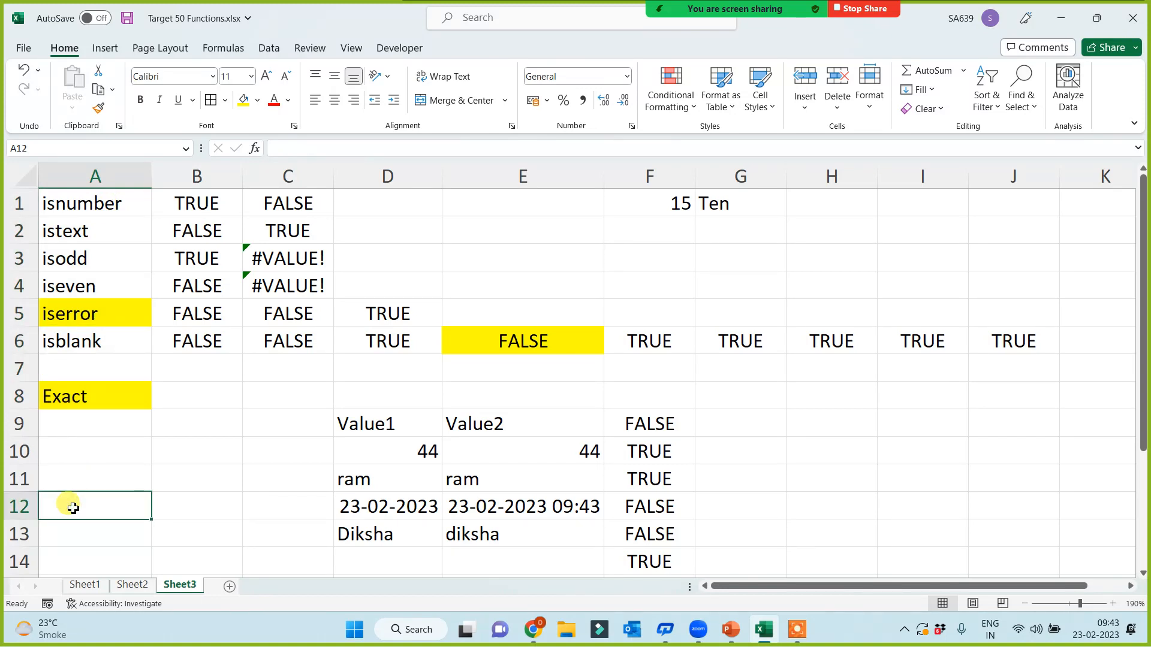
left_click(96, 177)
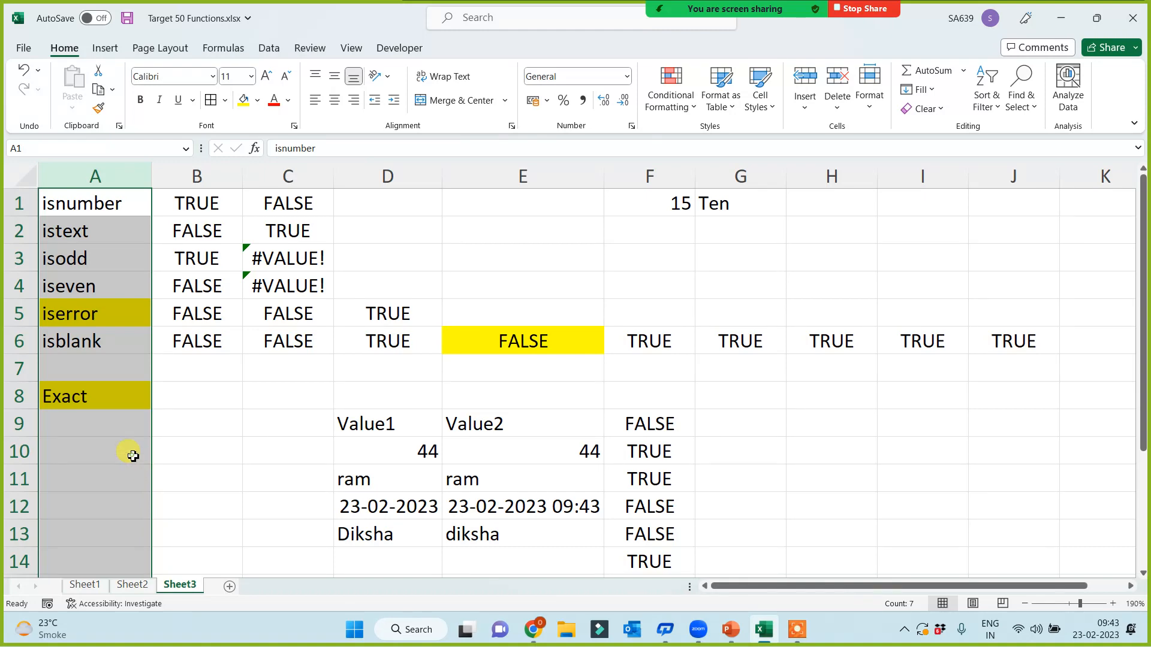
left_click(138, 461)
left_click(87, 585)
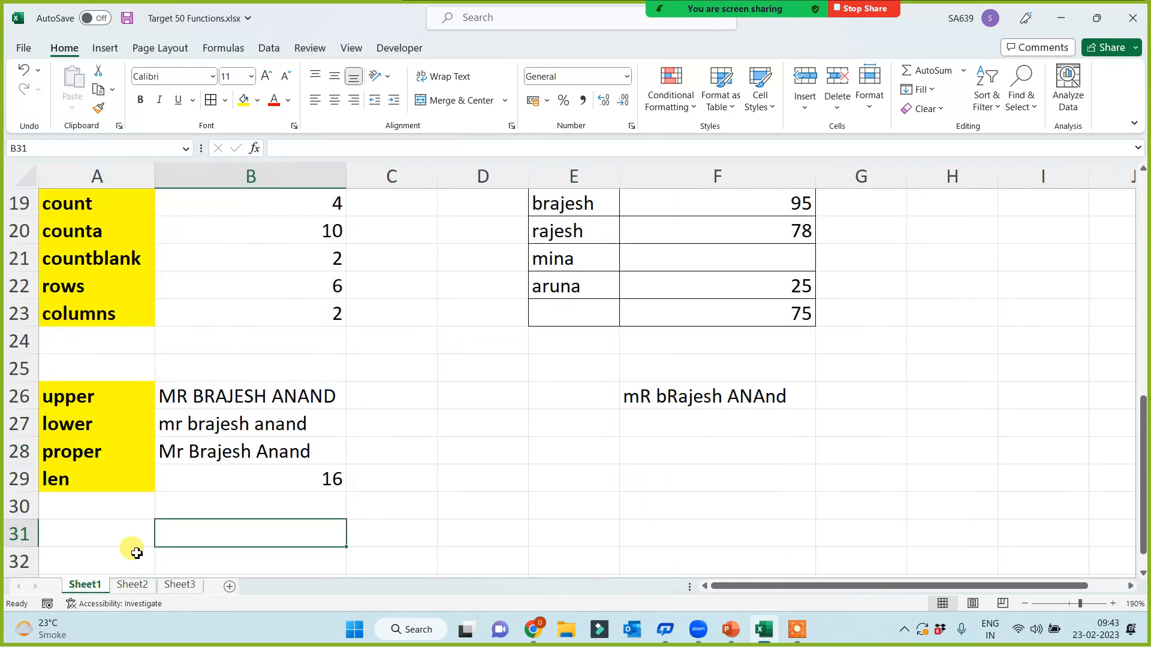
left_click(132, 585)
left_click(179, 585)
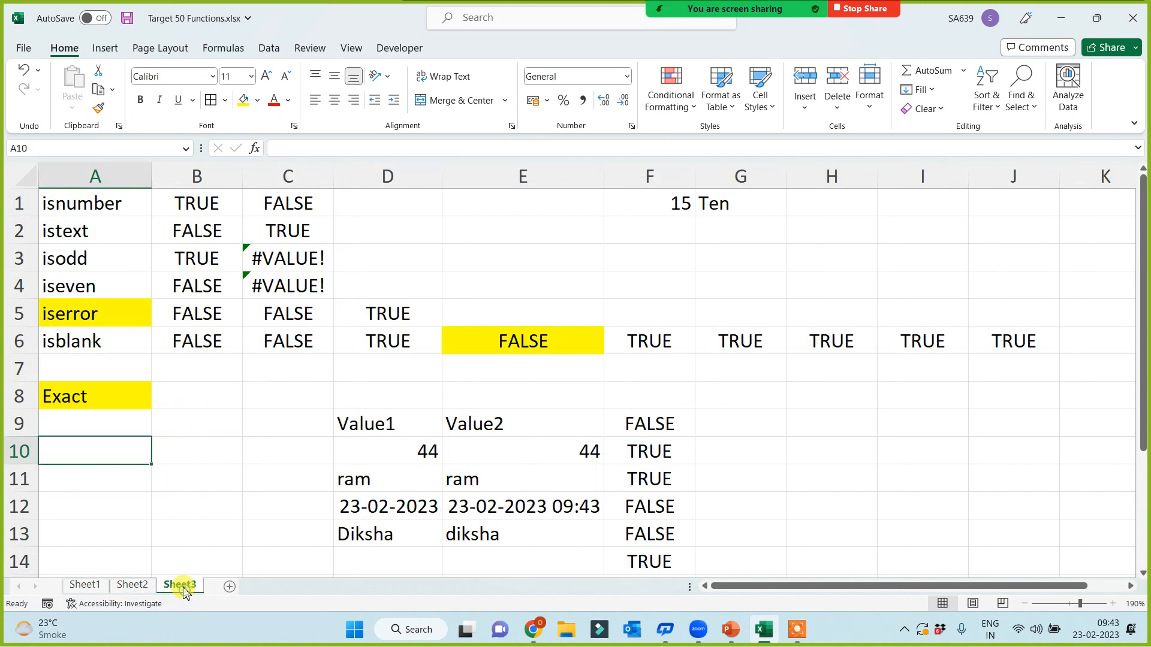
left_click(188, 495)
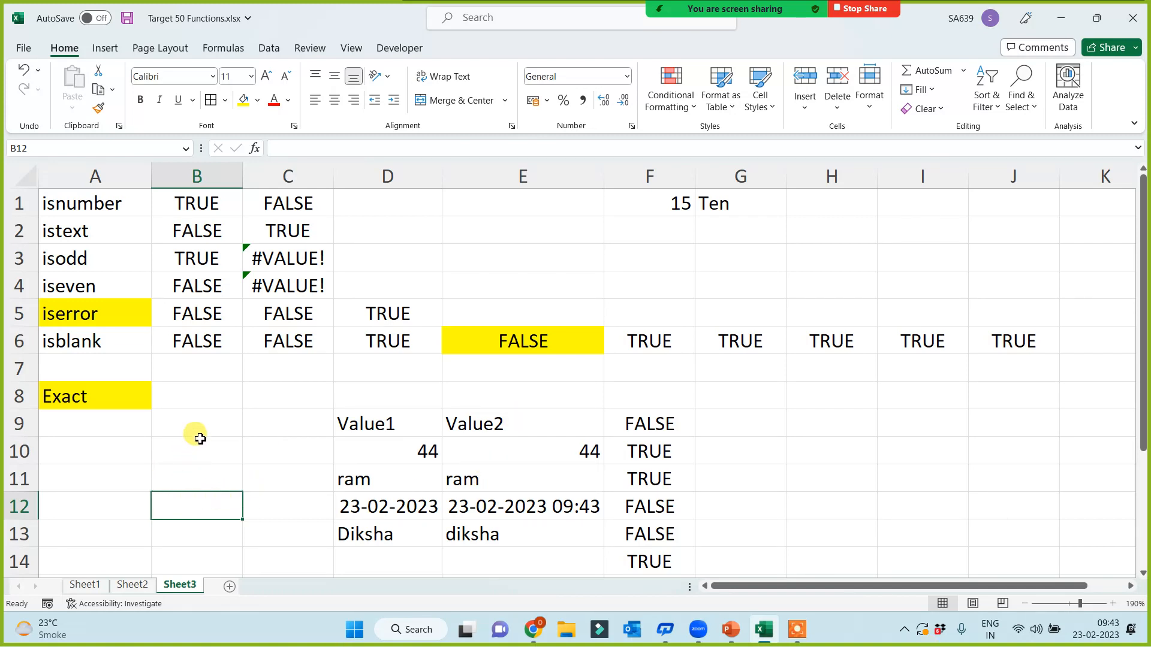
scroll(200, 433, "down", 2)
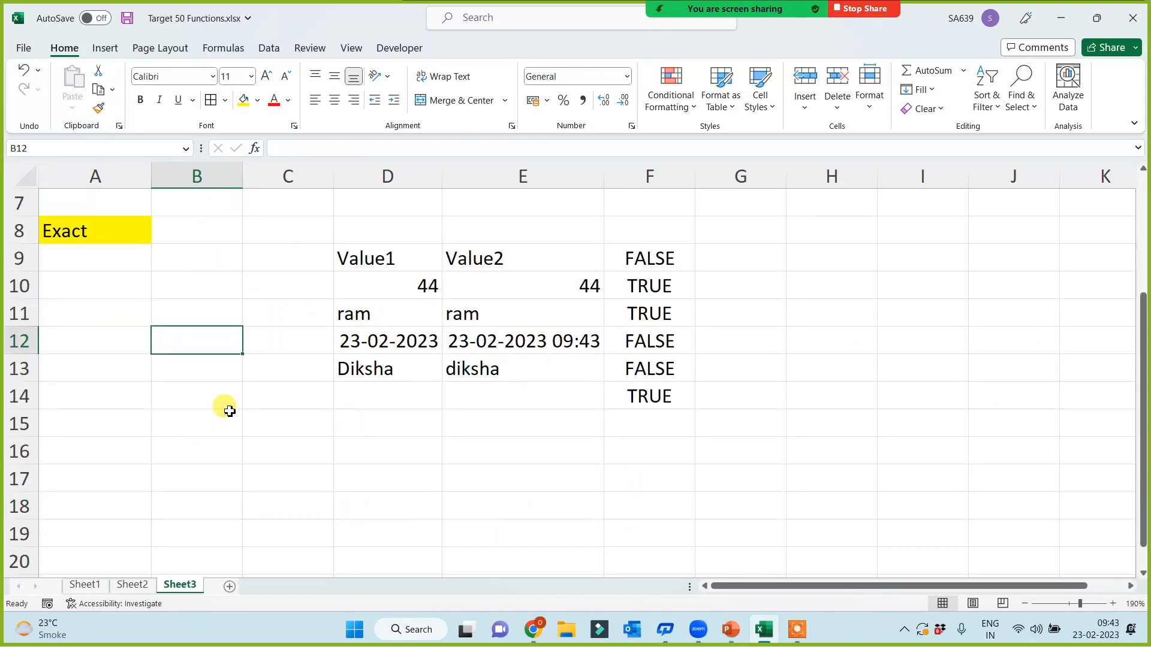
scroll(257, 411, "down", 1)
scroll(275, 425, "up", 3)
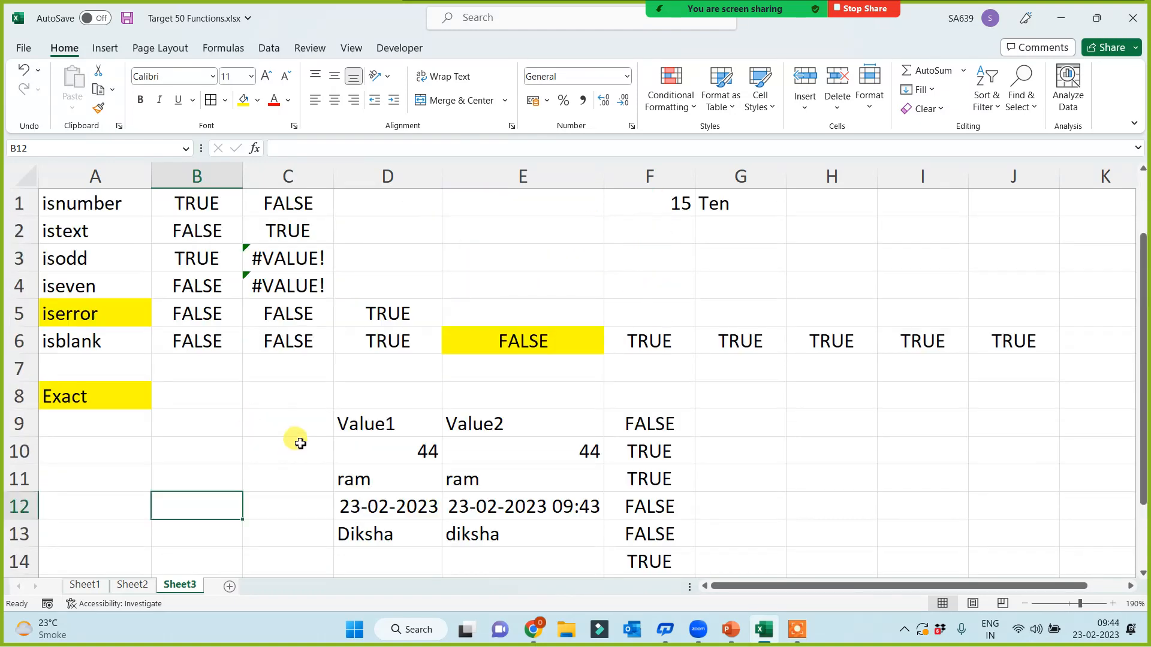
left_click(79, 165)
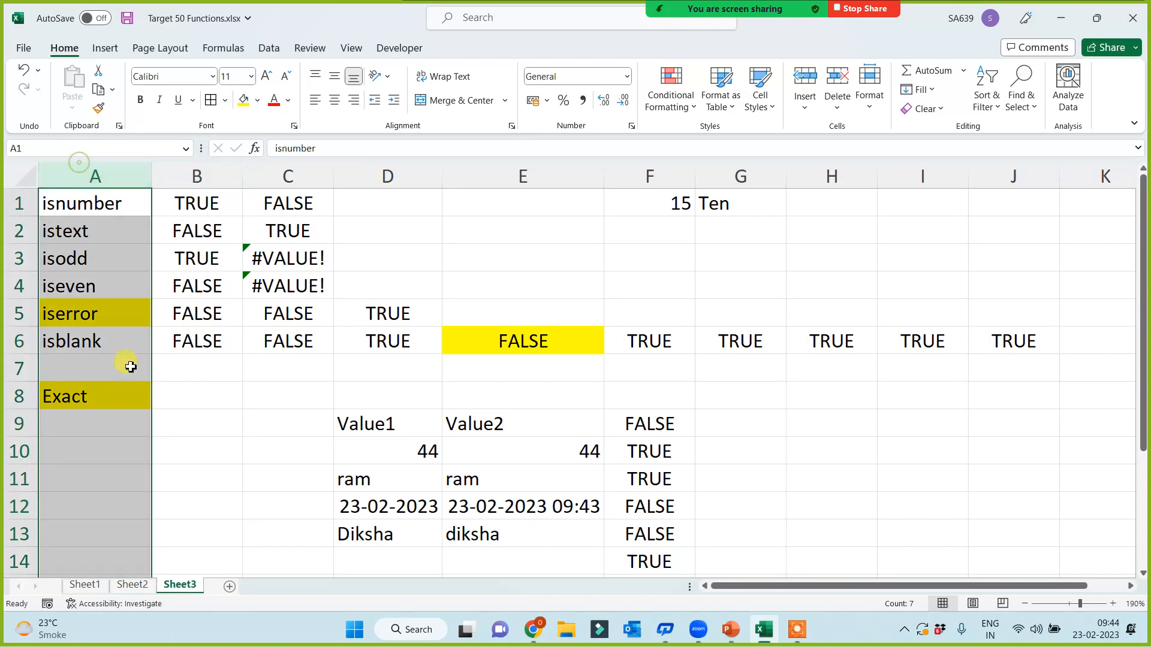
left_click(141, 396)
scroll(164, 461, "down", 3)
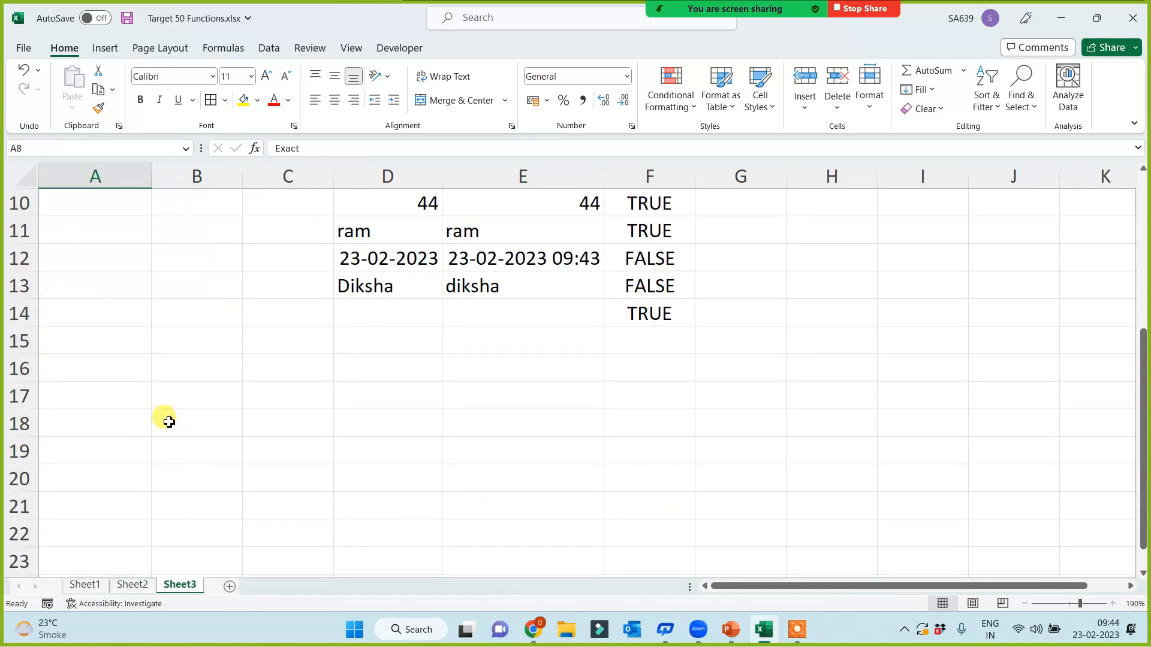
left_click(100, 364)
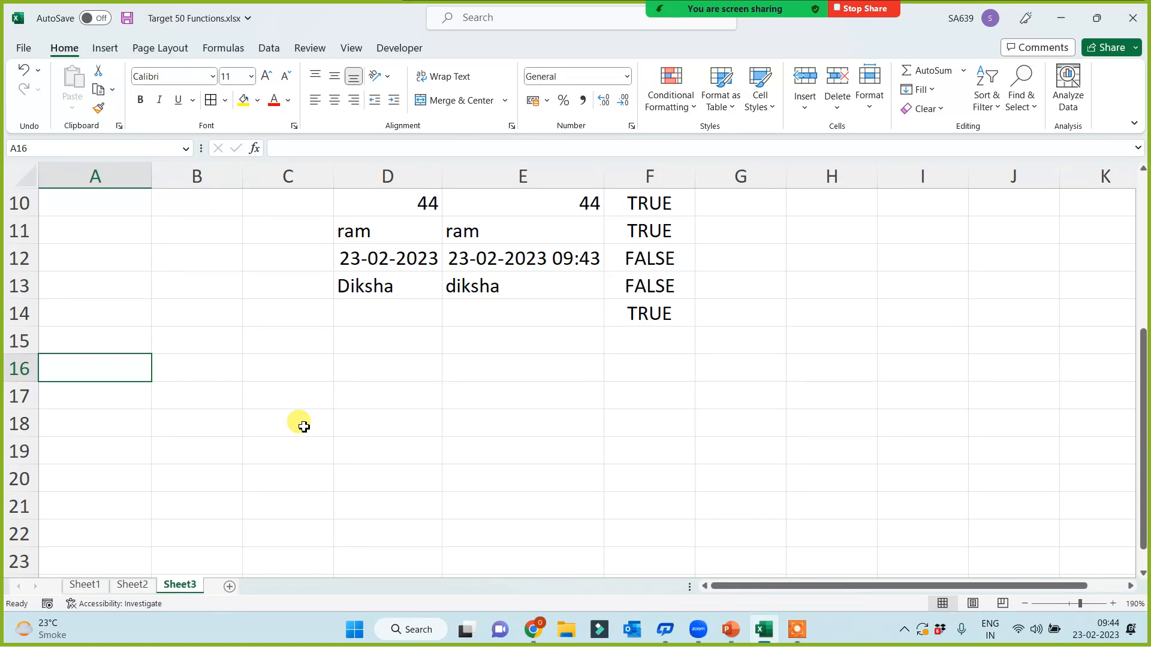
left_click(130, 346)
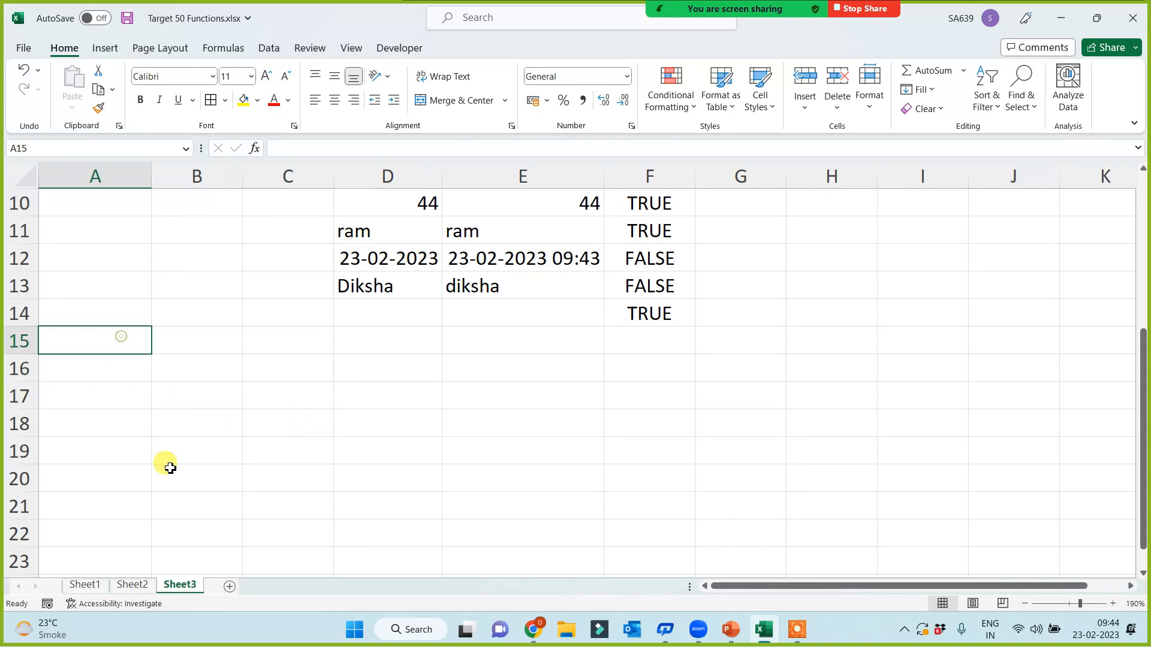
scroll(165, 465, "down", 1)
left_click(107, 298)
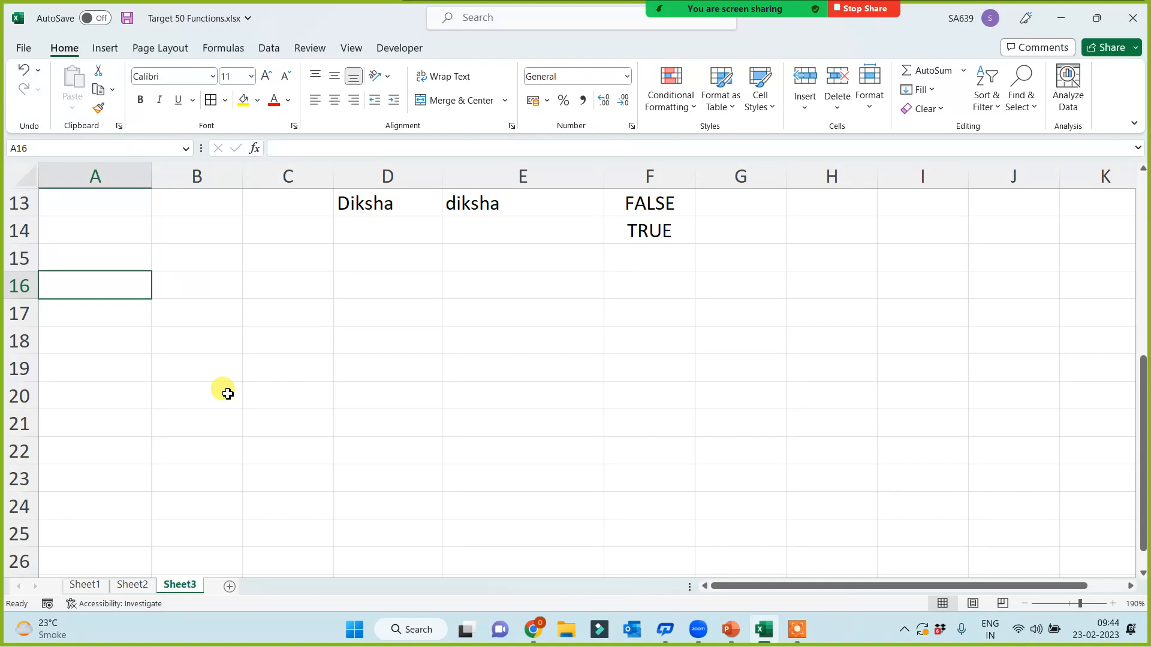
Step: Type SQRT, POWER, INT and MOD into A16:A19
type("SQRT")
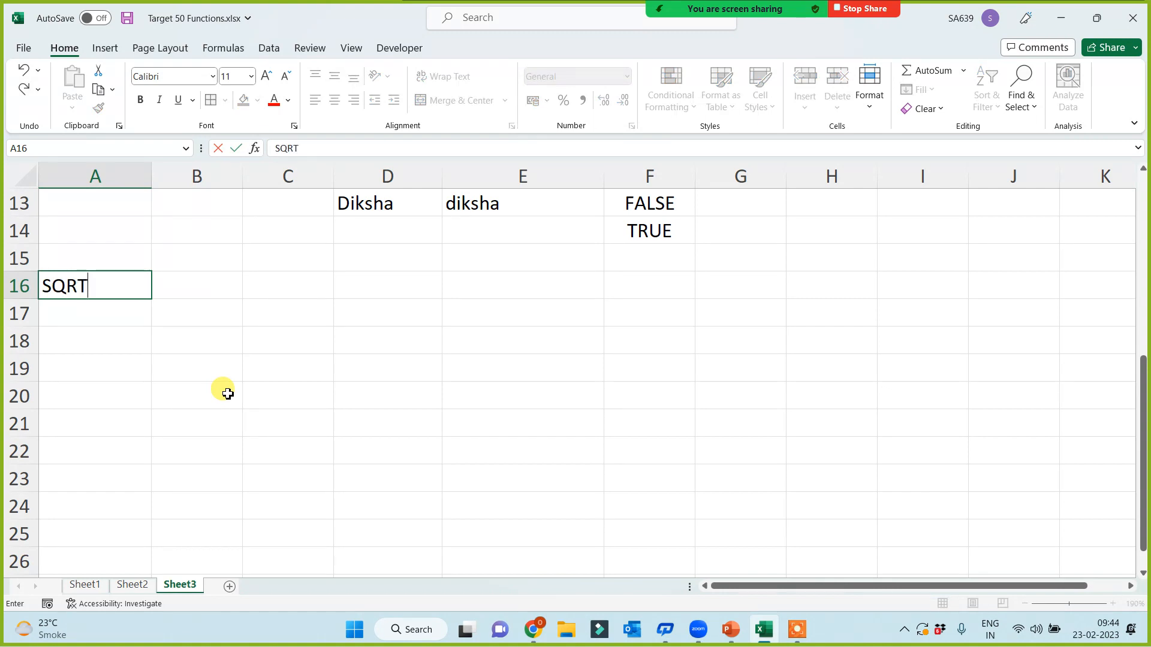
key("Return")
type("PO")
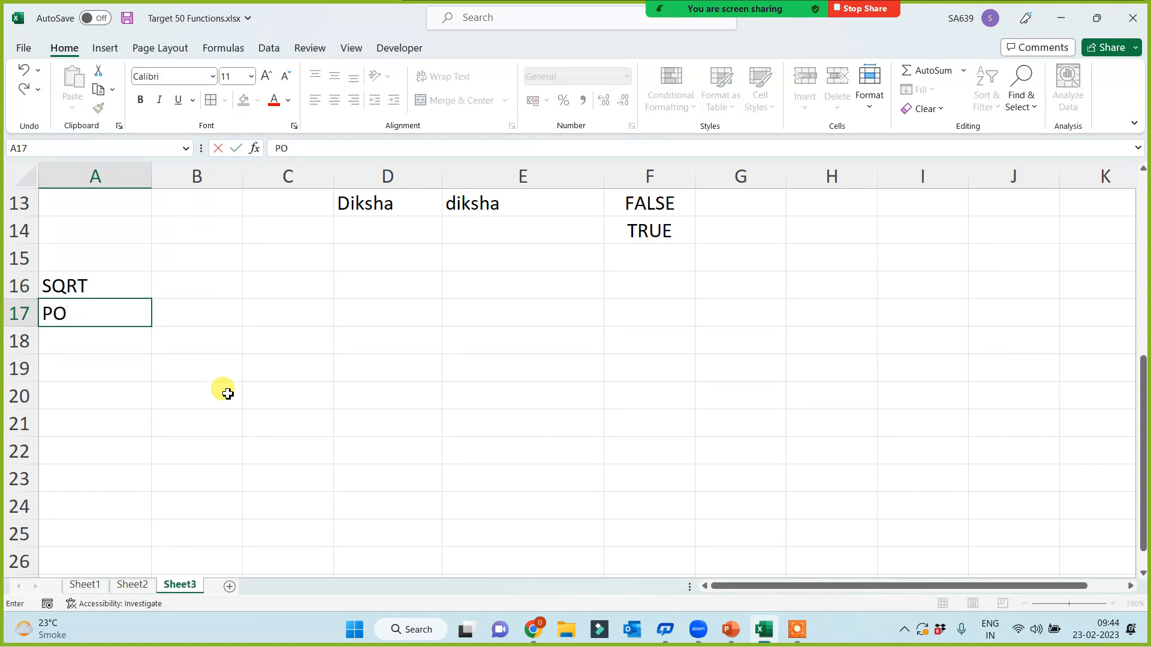
type("WER")
key("Return")
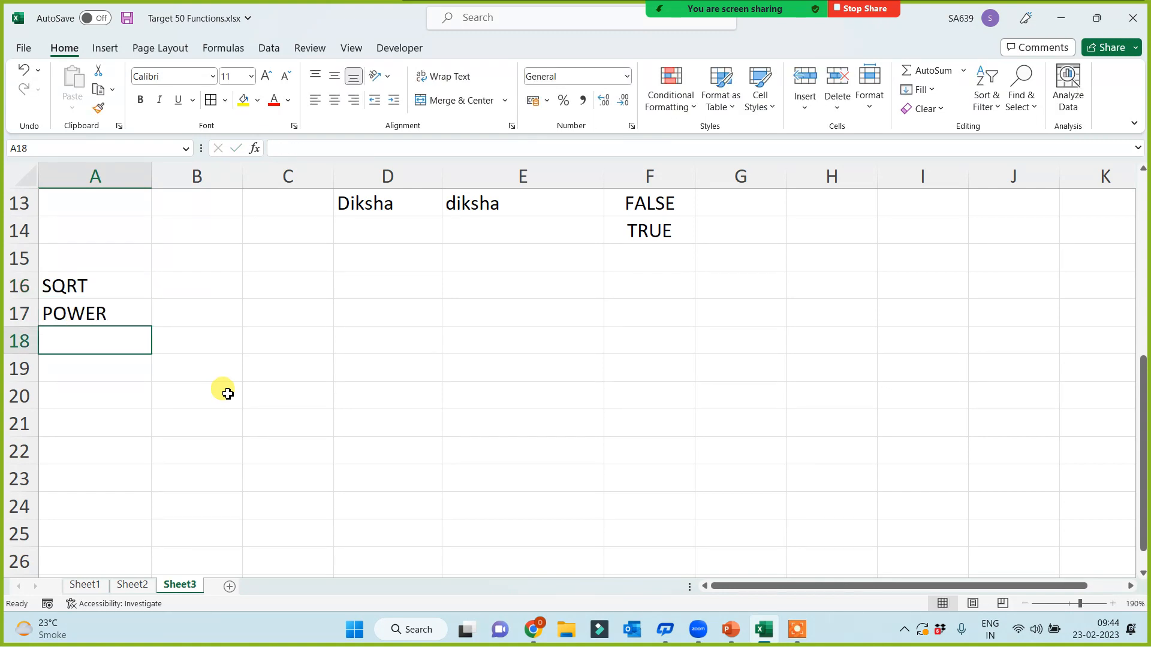
type("INT")
key("Return")
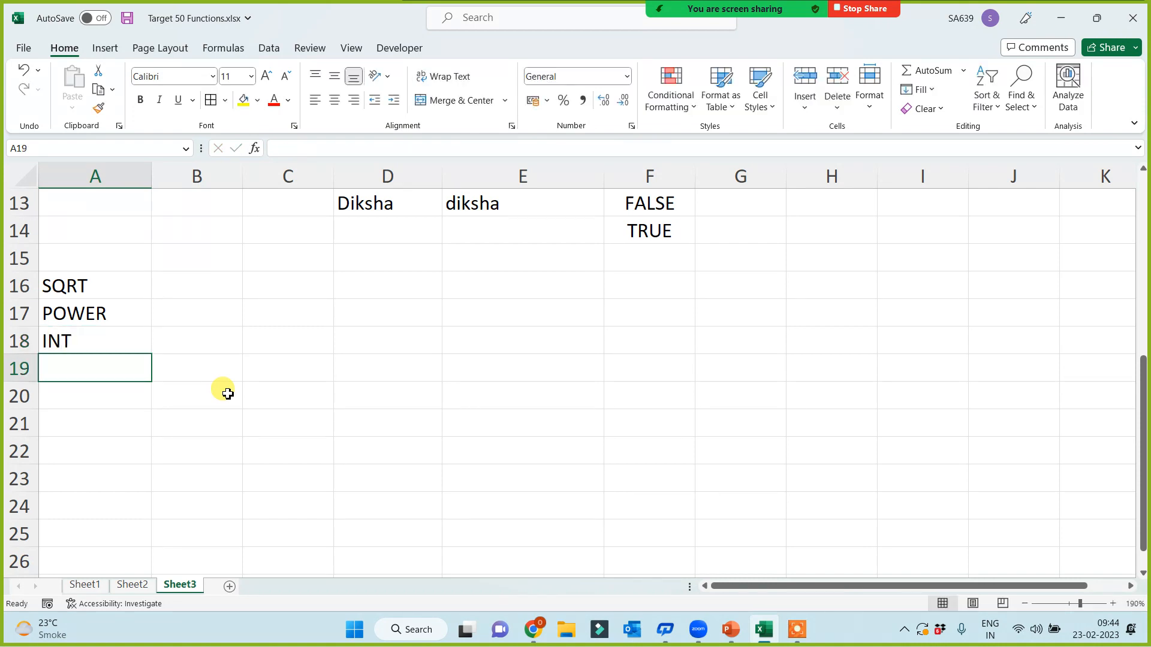
type("MOD")
key("Return")
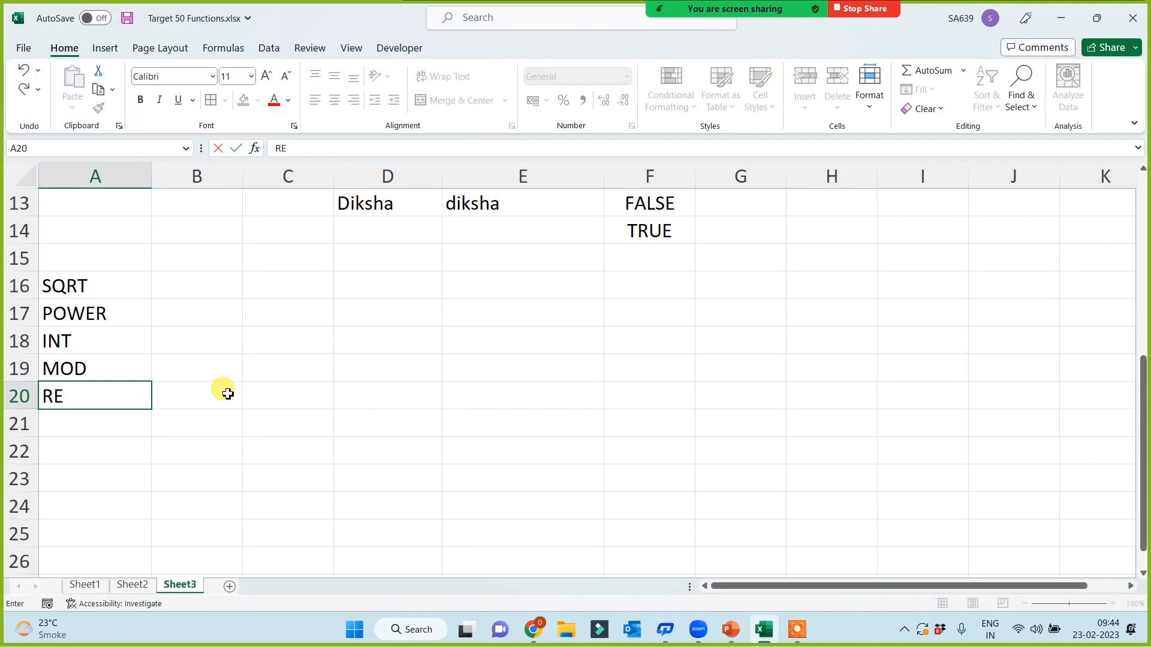
Step: Add Rept, FACT, ROMAN and ABS in A20:A23
type("pt")
key("Return")
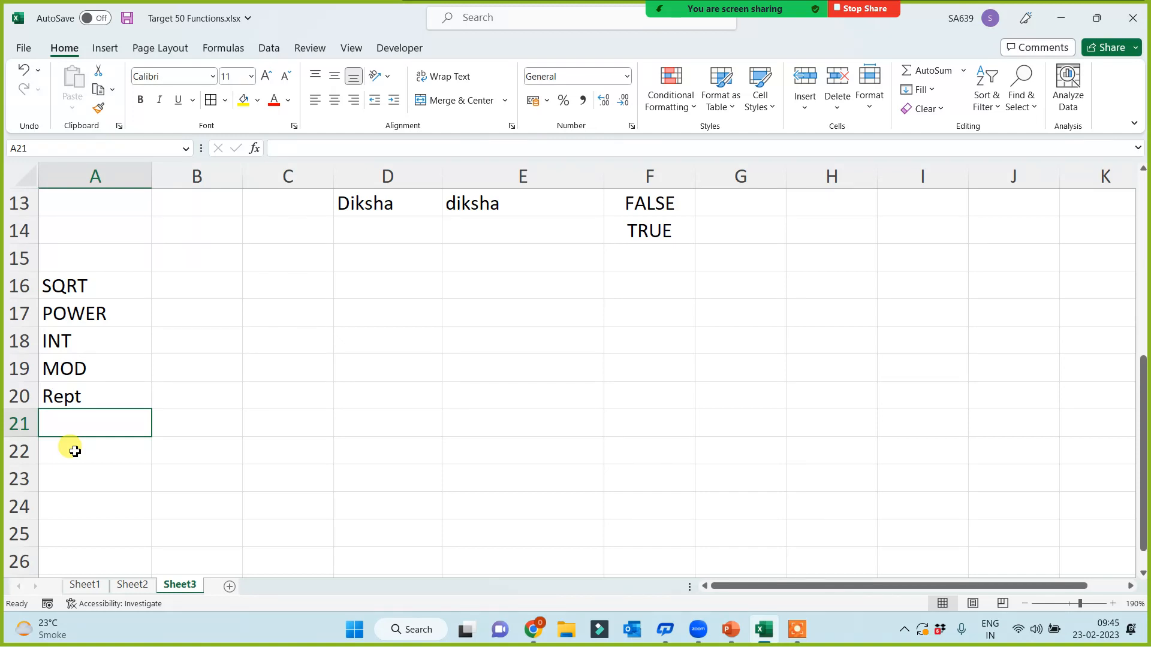
type("FACT")
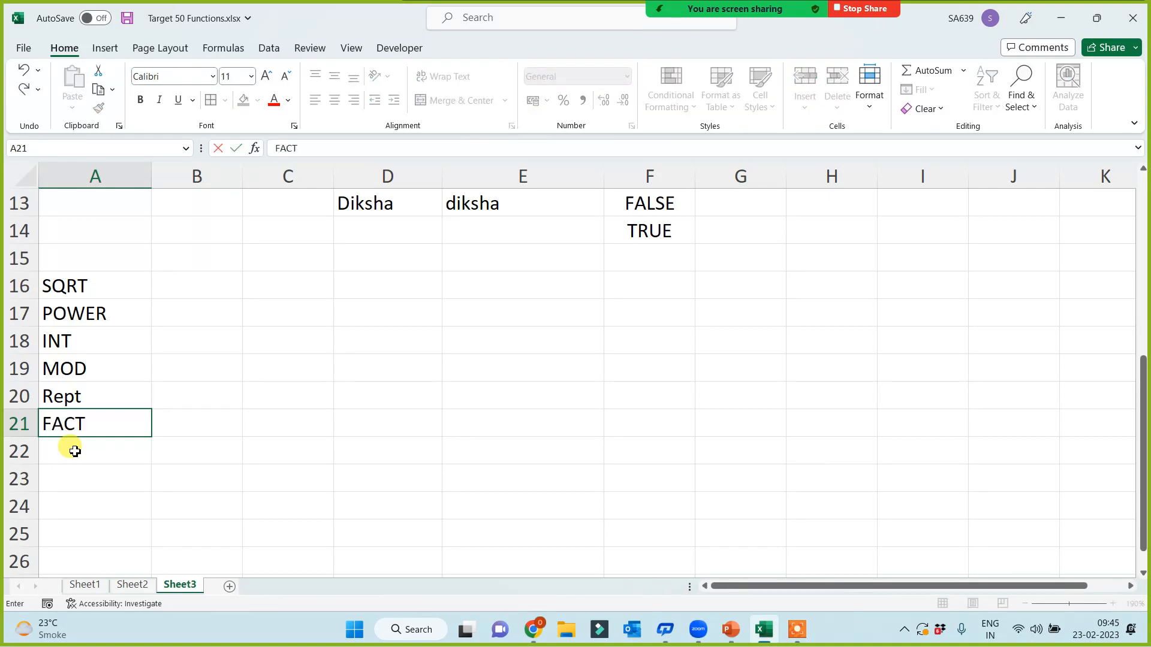
key("Return")
type("R")
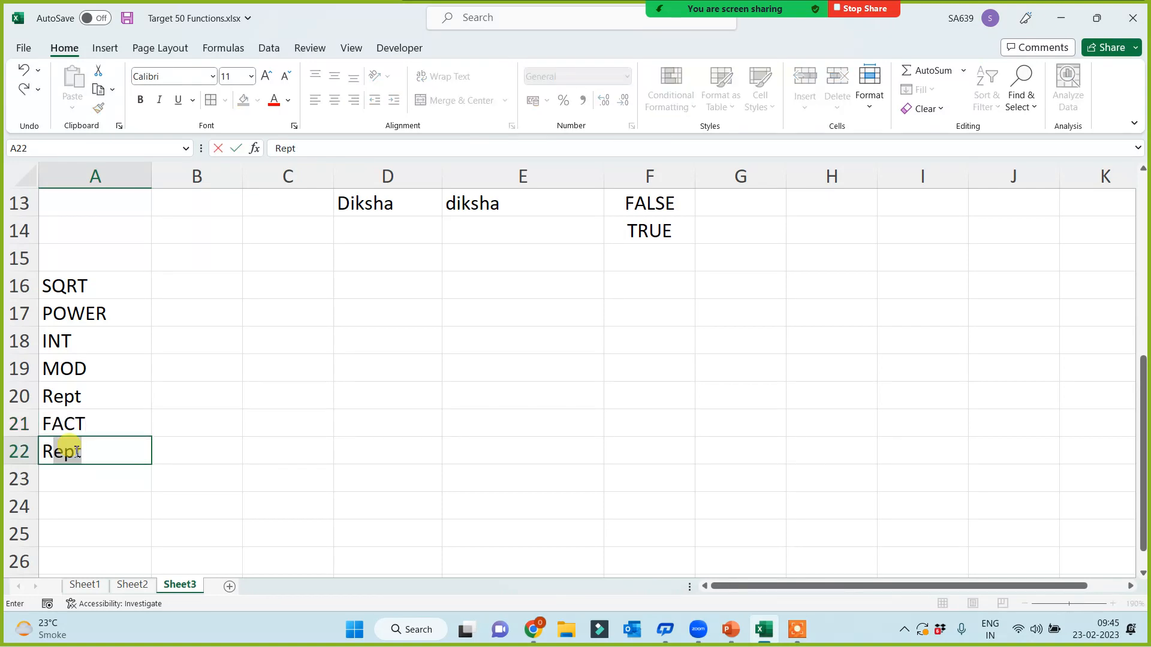
type("OMAN")
key("Return")
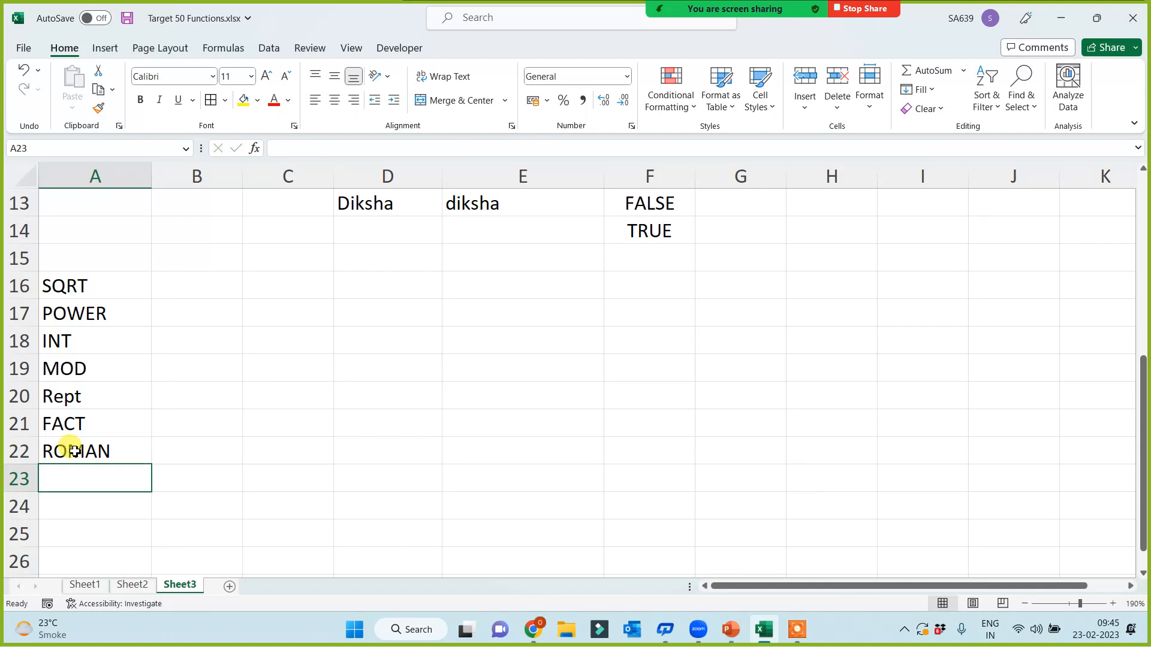
type("ABS")
left_click(300, 423)
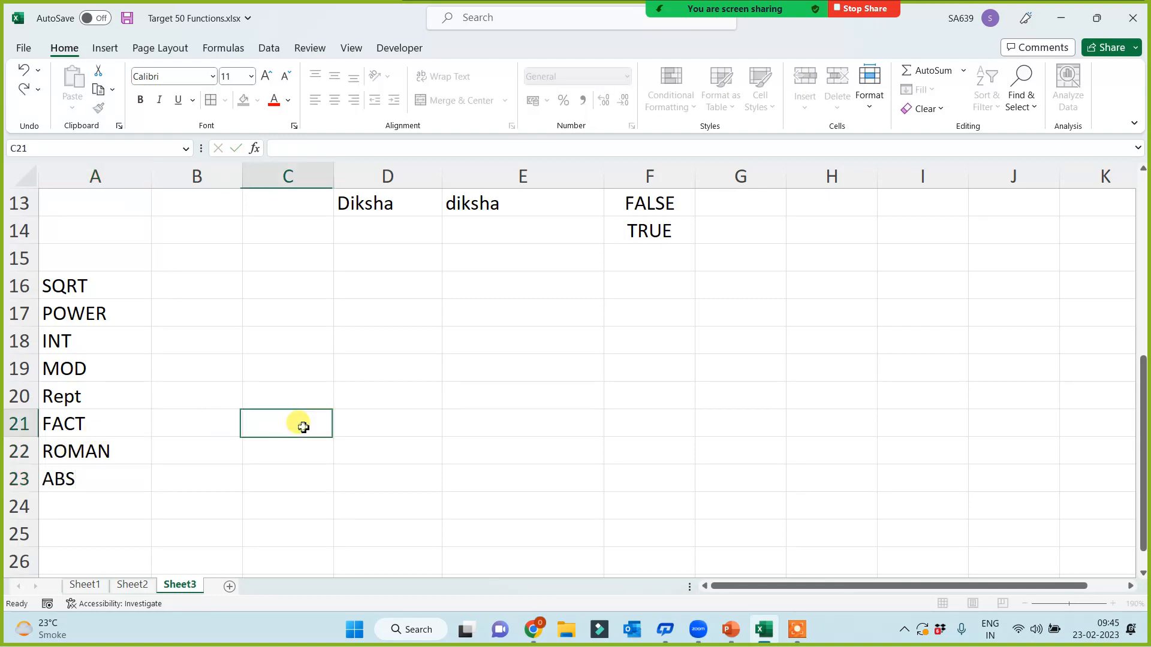
Step: Select the function-name list A16:A23, then the whole of column A
left_click_drag(90, 287, 85, 480)
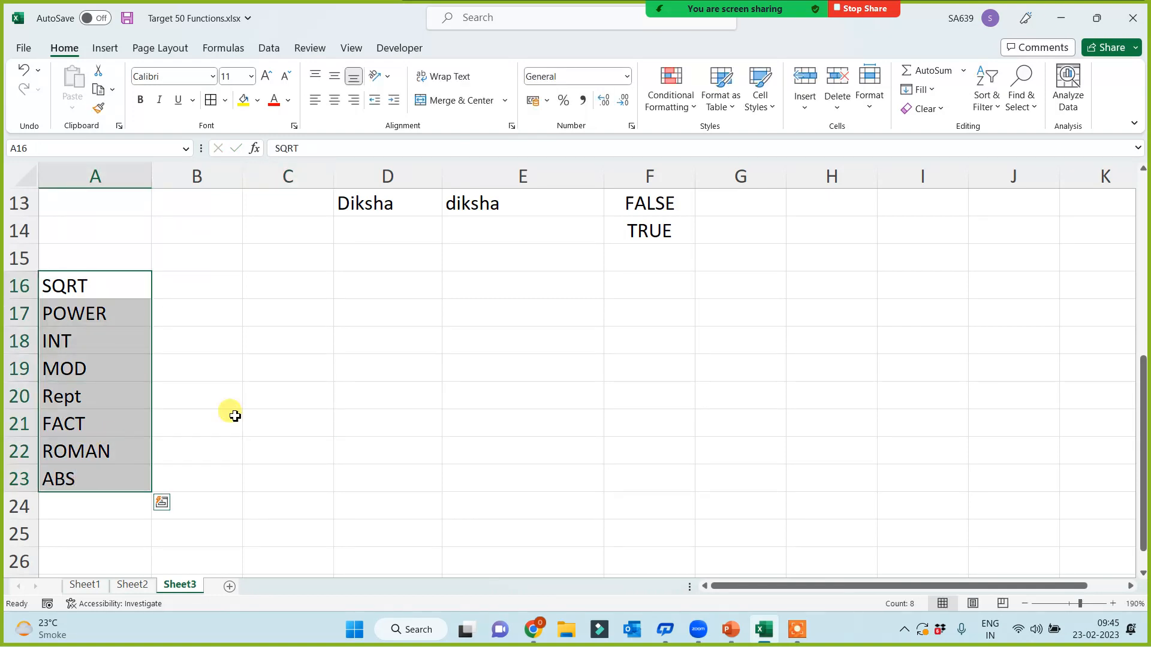
left_click(306, 405)
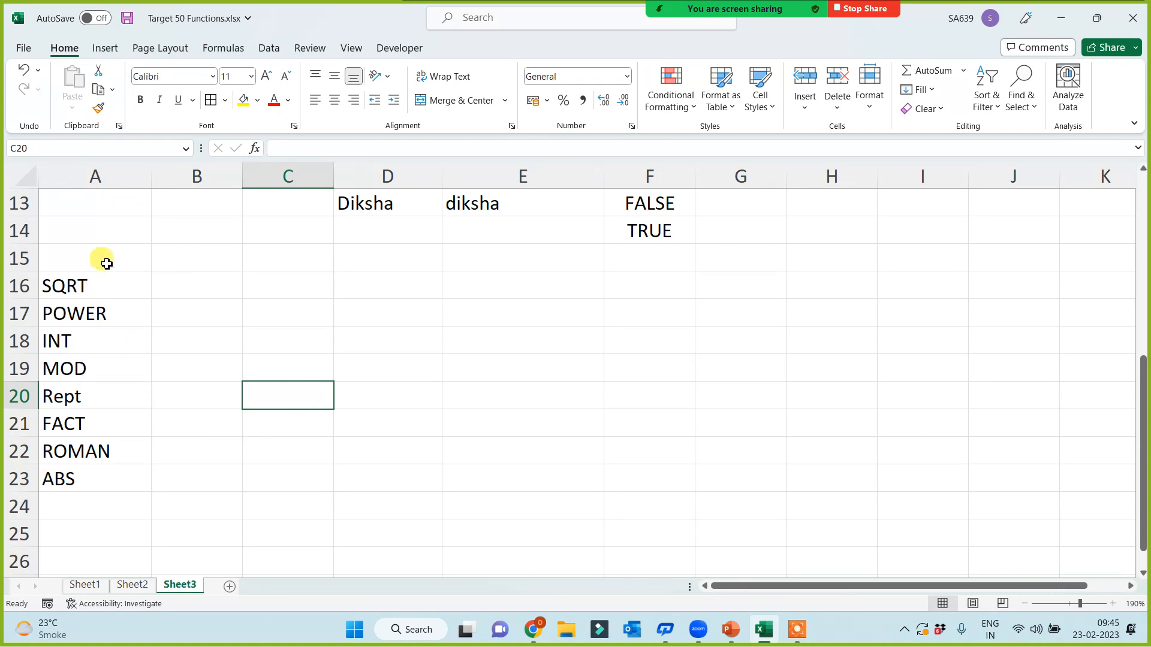
left_click_drag(99, 284, 74, 478)
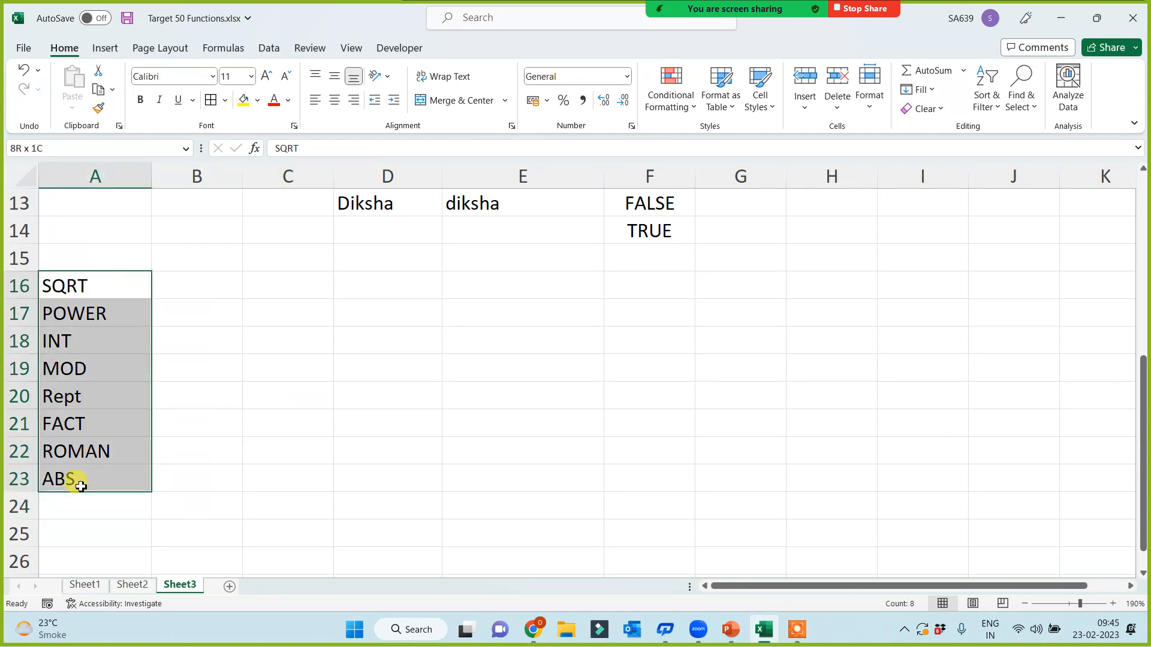
left_click(466, 386)
left_click(95, 287)
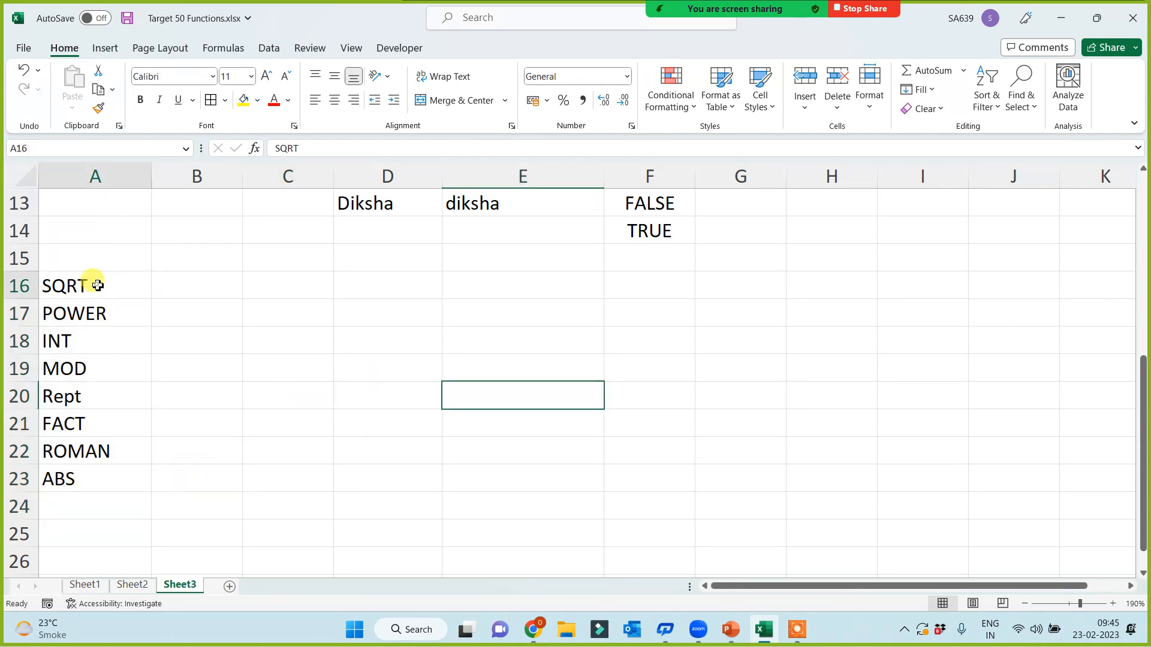
left_click(126, 178)
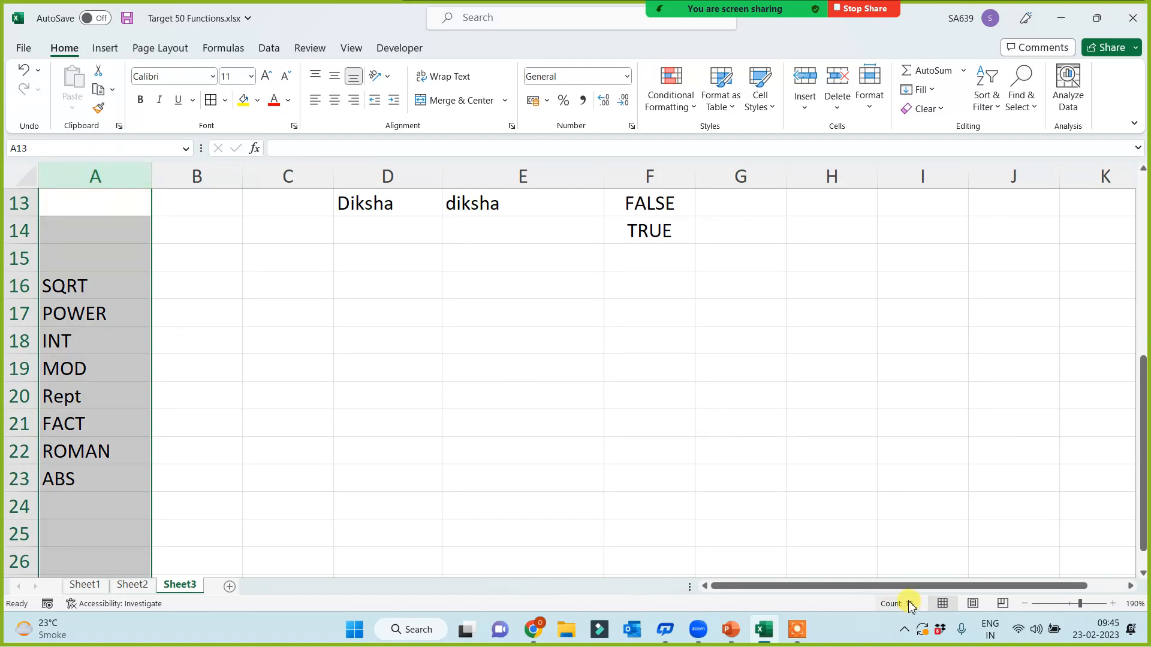
Step: Fill the SQRT-to-ABS name cells A16:A23 with yellow
left_click(214, 415)
left_click_drag(48, 287, 66, 478)
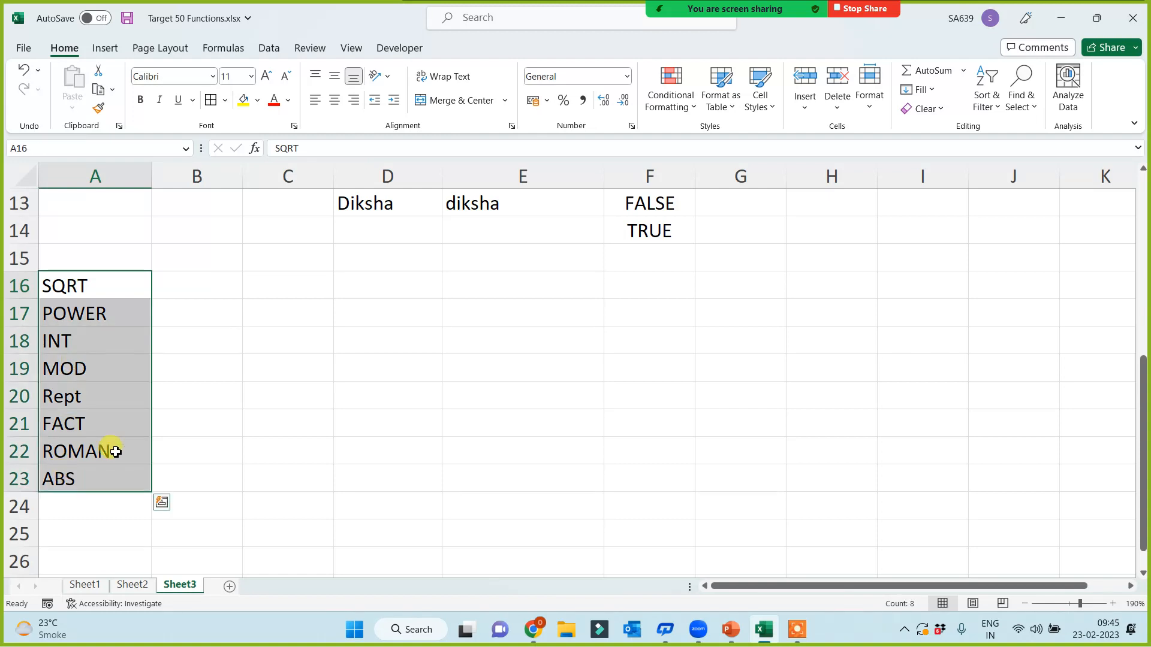
left_click(244, 100)
left_click(400, 395)
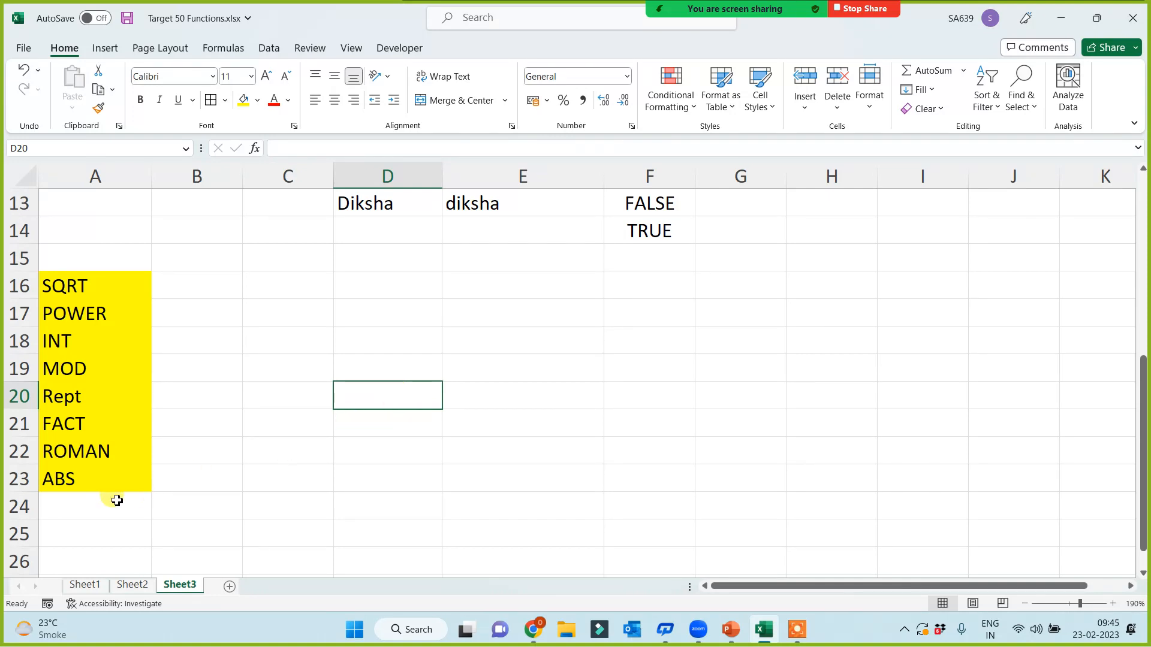
left_click(90, 479)
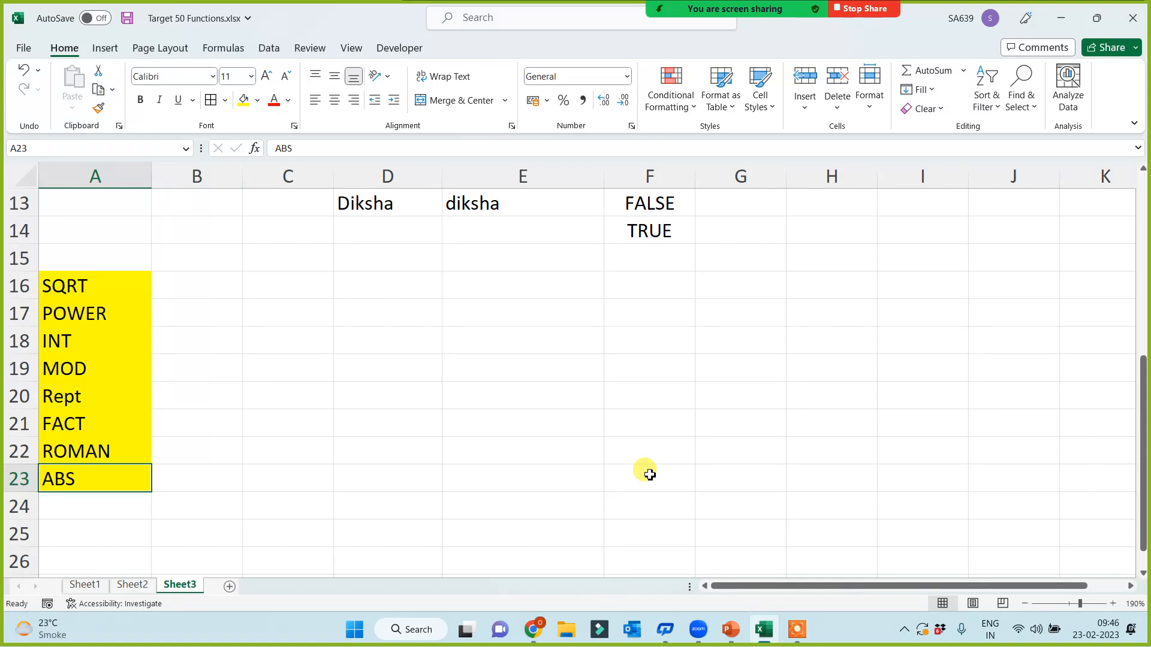
Step: Enter -656 in F23
scroll(671, 468, "down", 2)
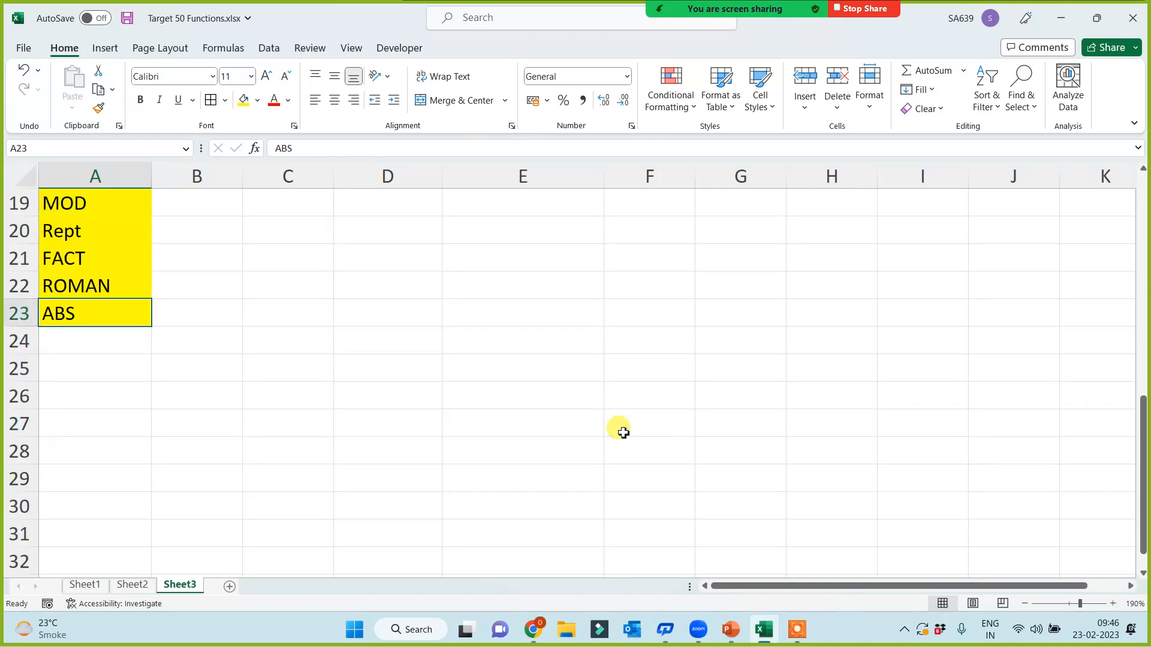
scroll(636, 455, "up", 1)
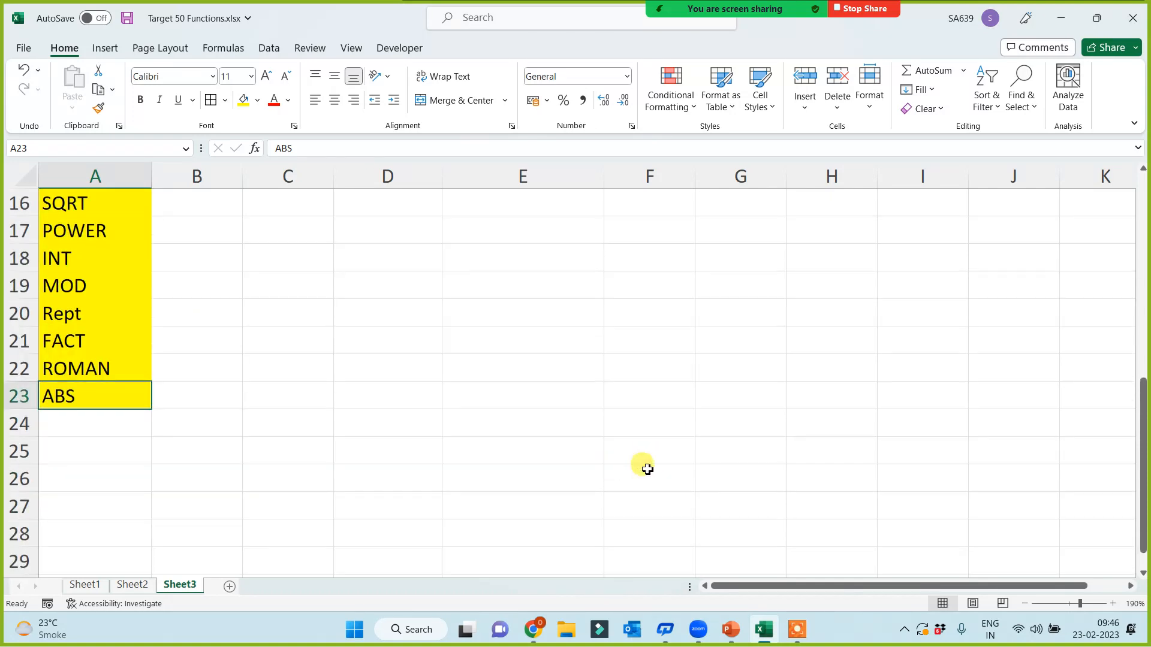
left_click(555, 396)
left_click(648, 399)
type("-656")
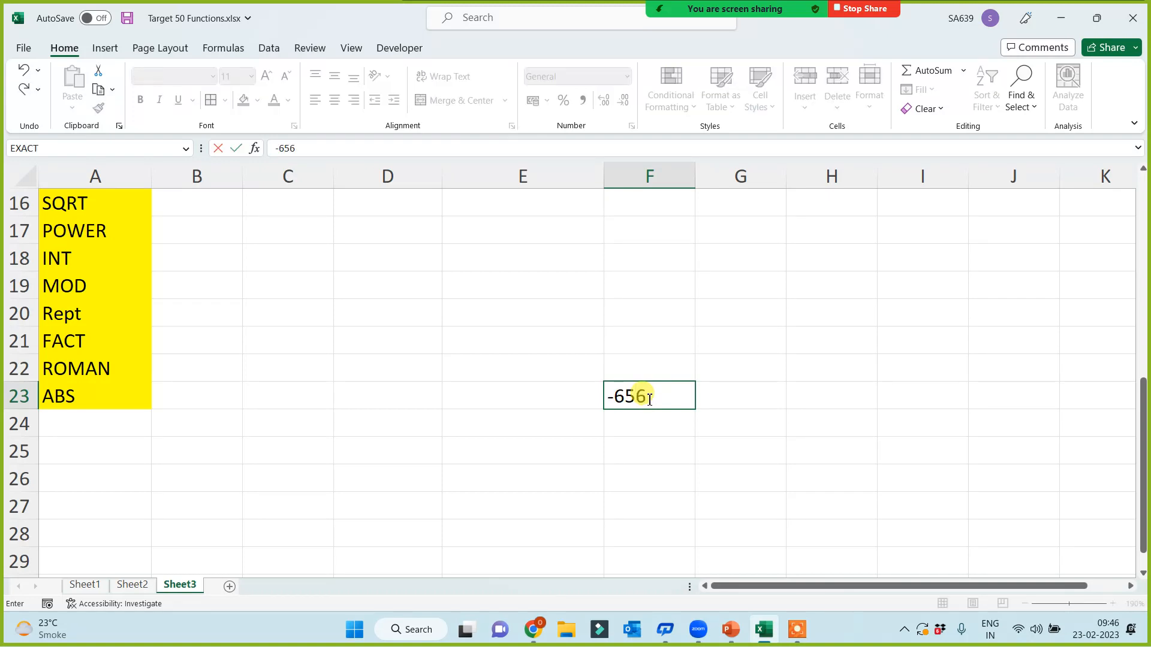
left_click(607, 466)
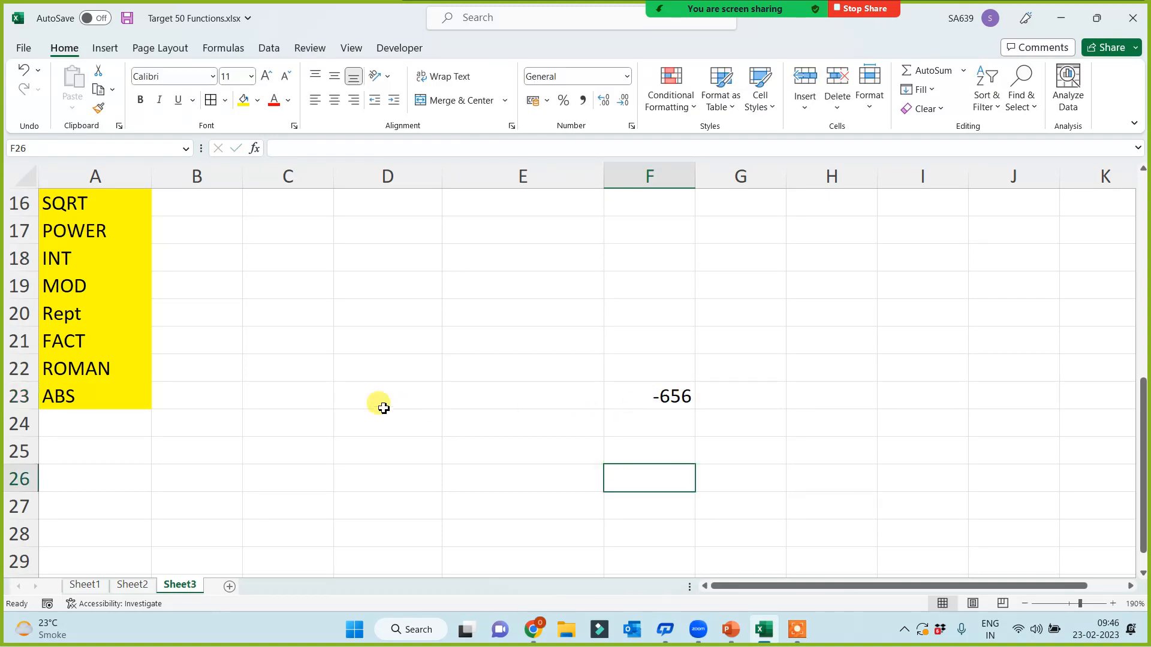
Step: Enter =ABS(F23) in C23 so it returns 656
left_click(254, 397)
type("=")
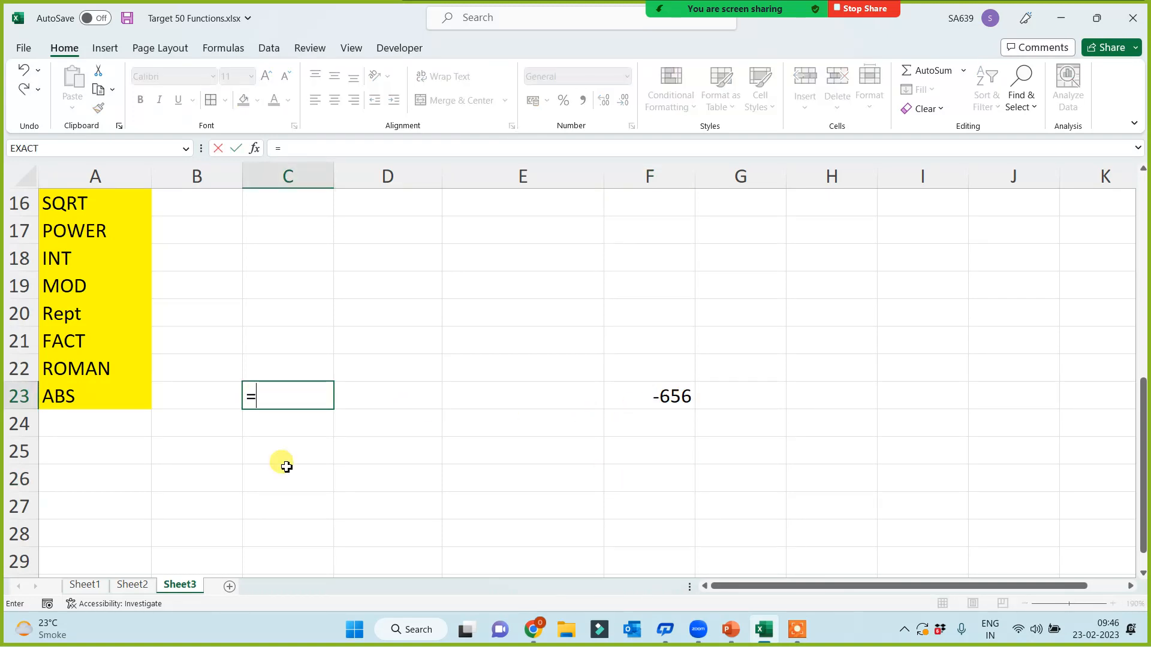
type("abs(")
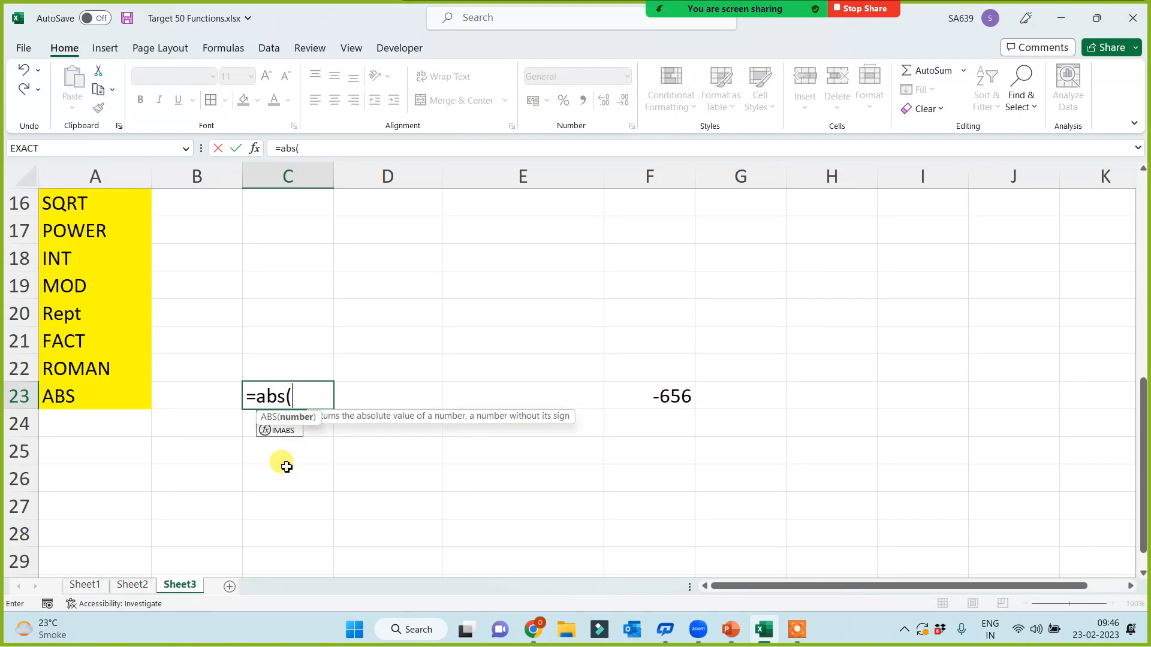
left_click(646, 396)
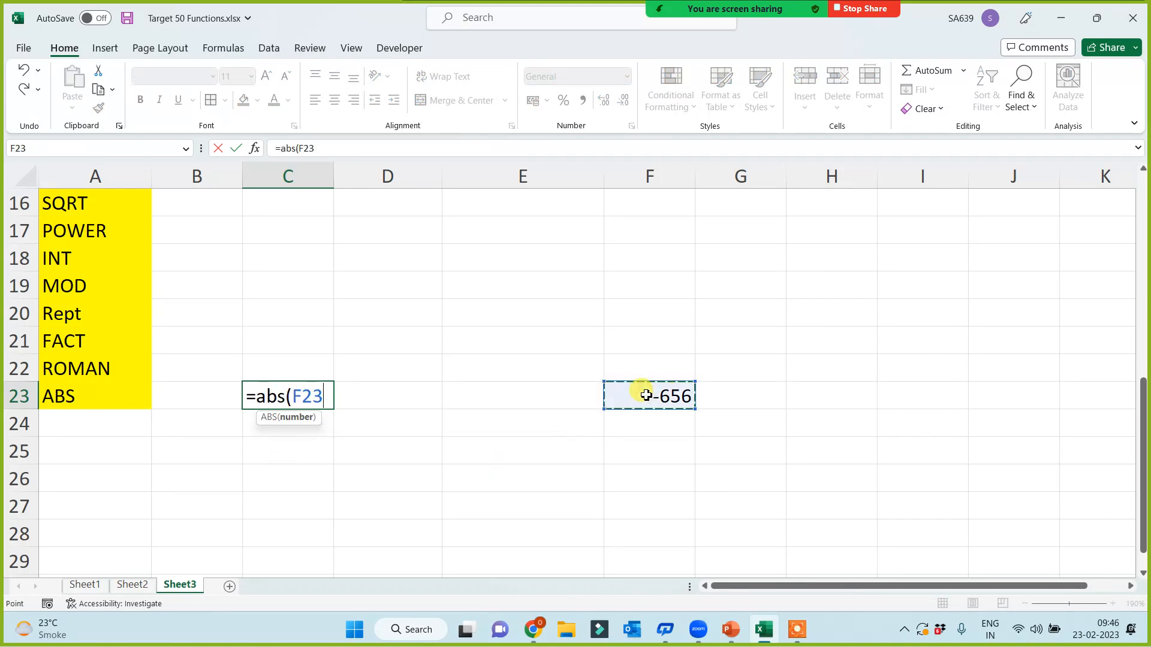
type(")")
key("Return")
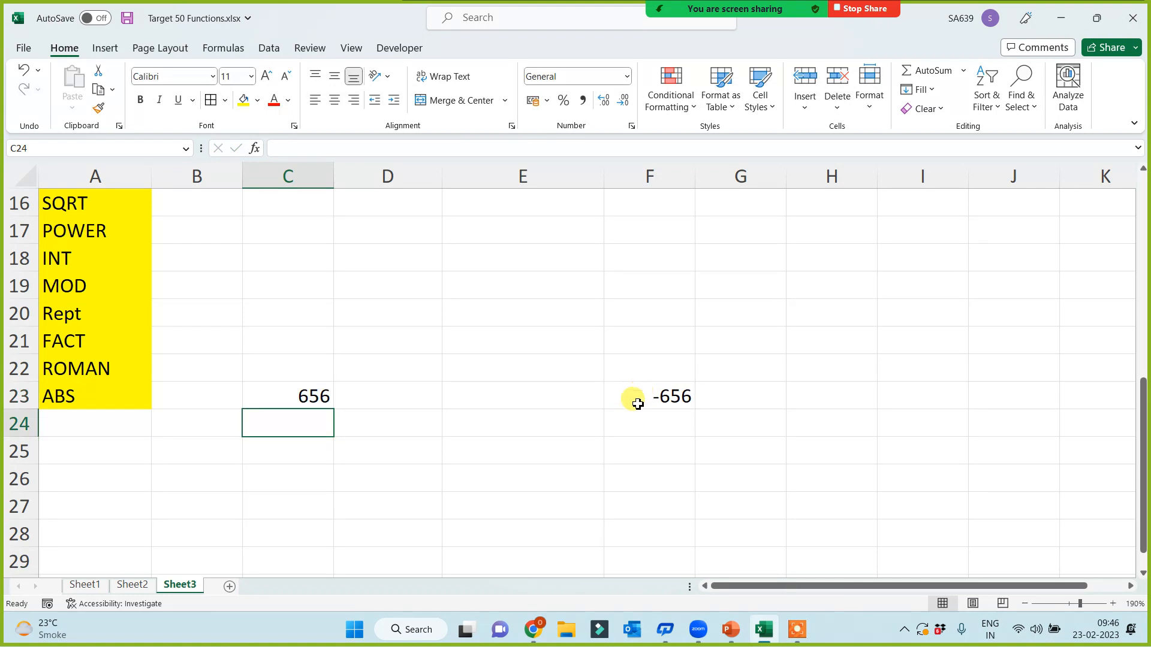
left_click(650, 406)
left_click(321, 399)
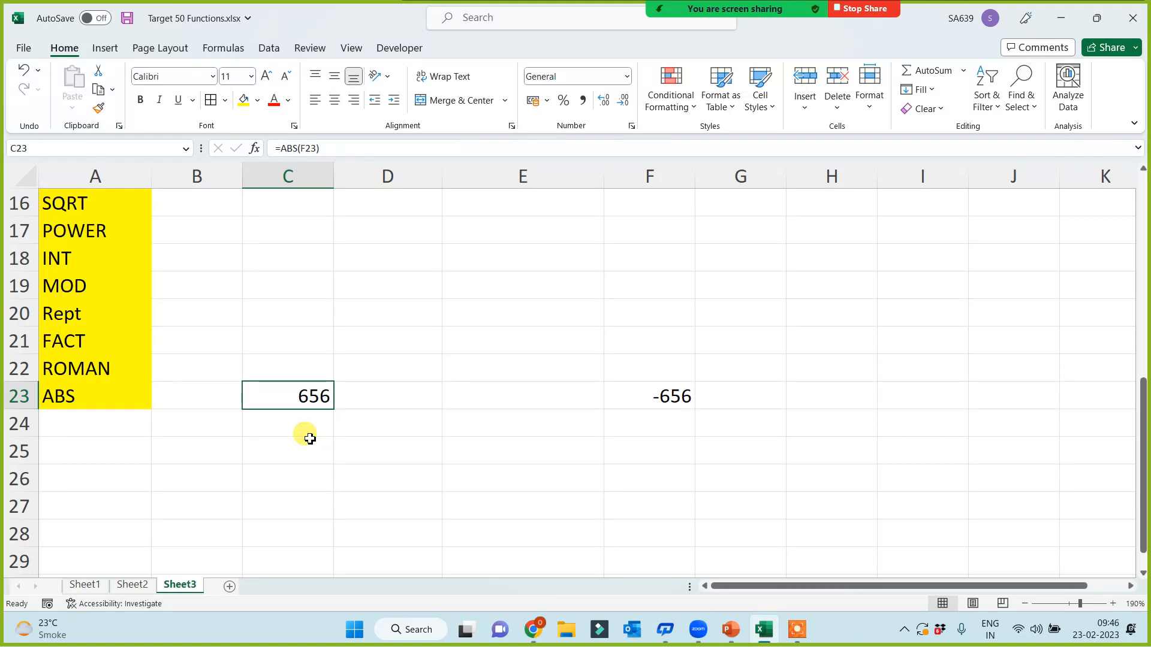
Step: Type the sample numbers 23, 42, 34, 23, 4, 234, 2, 42 down G19:G26
left_click(77, 364)
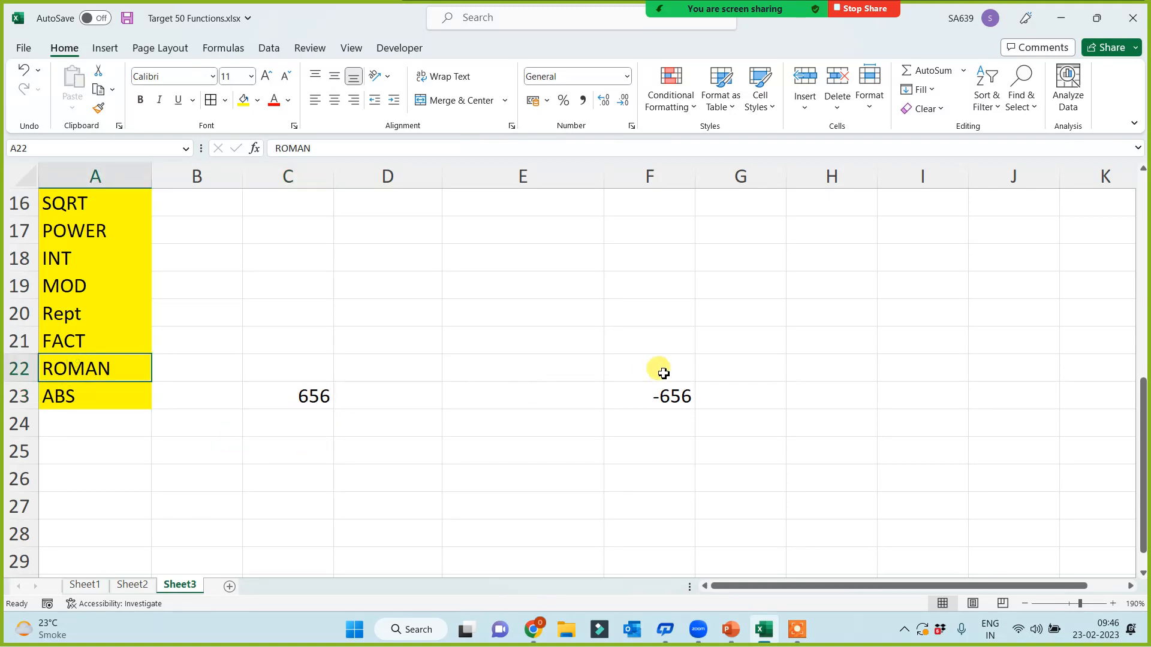
double_click(743, 283)
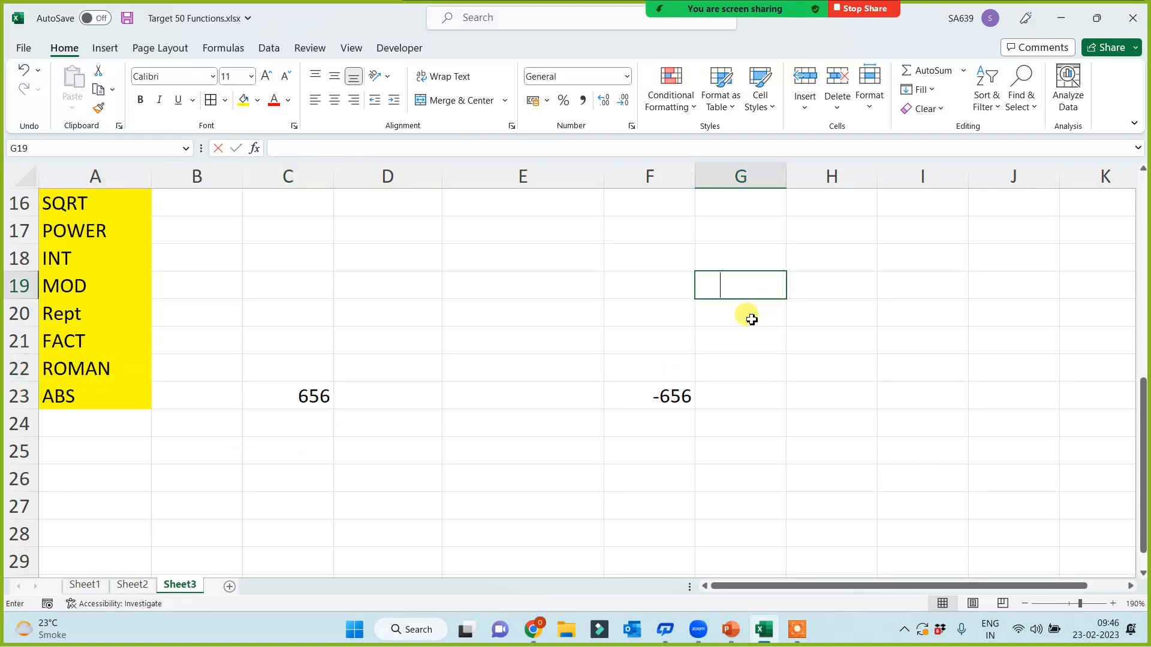
type("23 42 34 23 4 234 2 42")
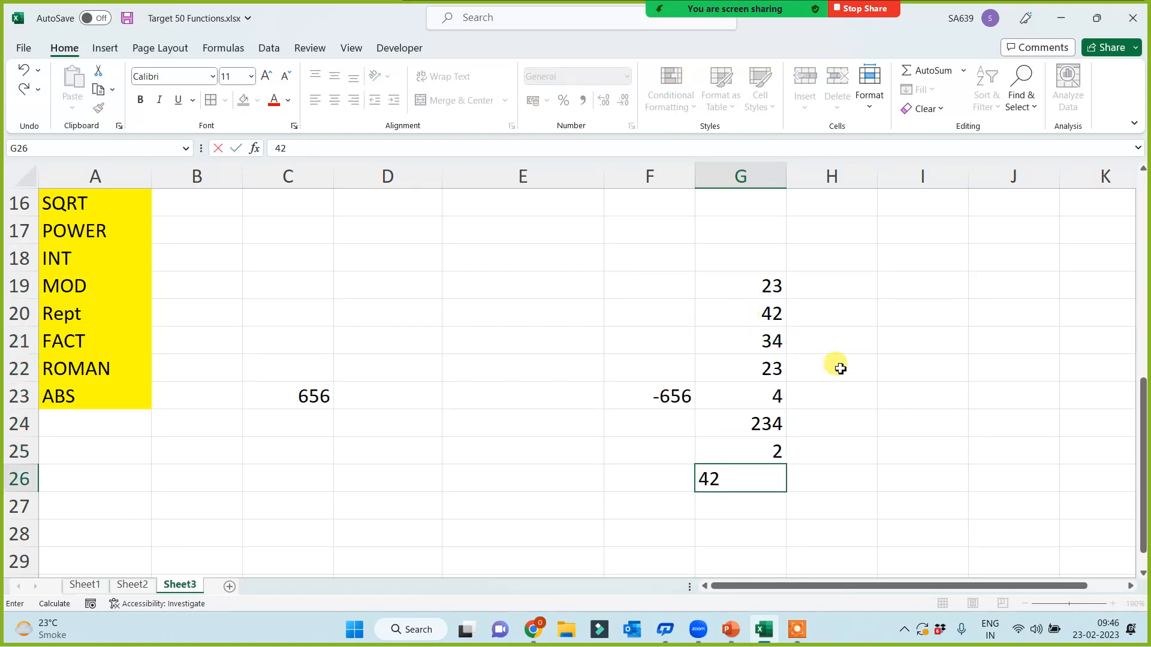
left_click(840, 369)
left_click_drag(760, 282, 763, 483)
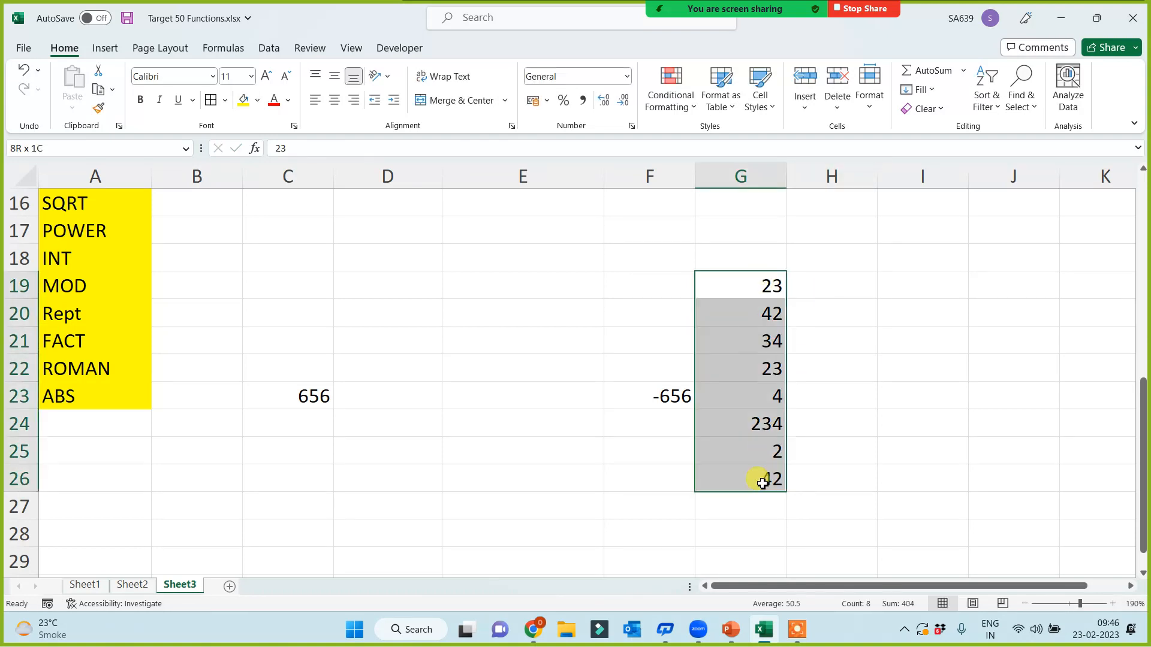
Step: Enter =ROMAN(G19) in H19 and fill it down to H26
left_click(827, 283)
type("=r")
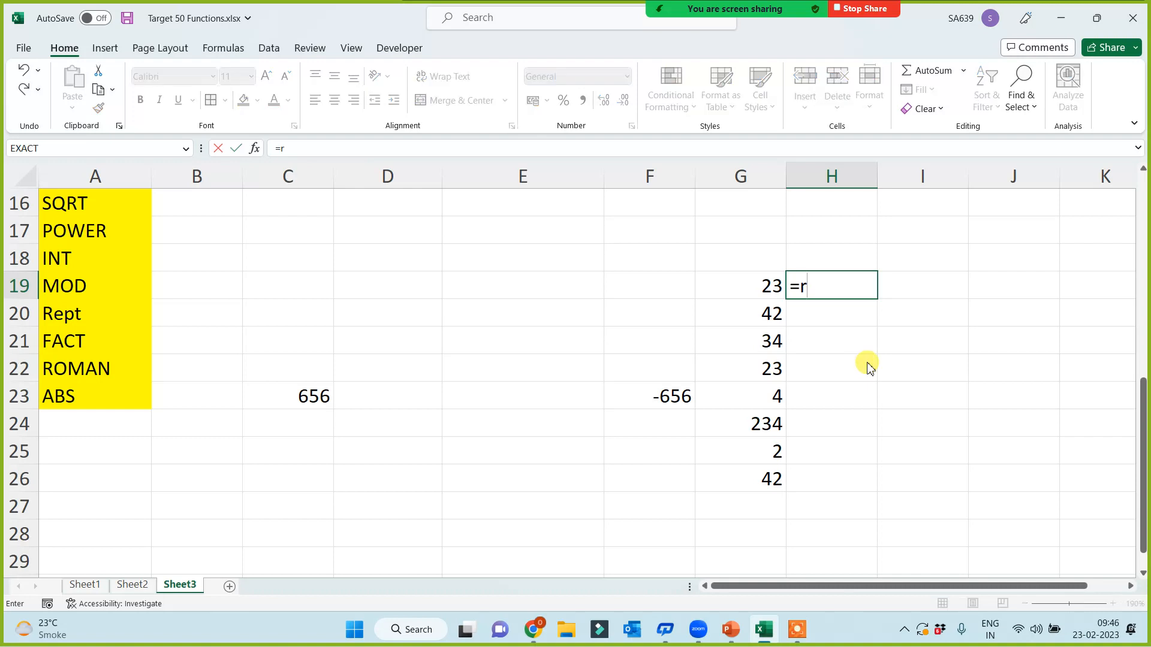
type("oman(")
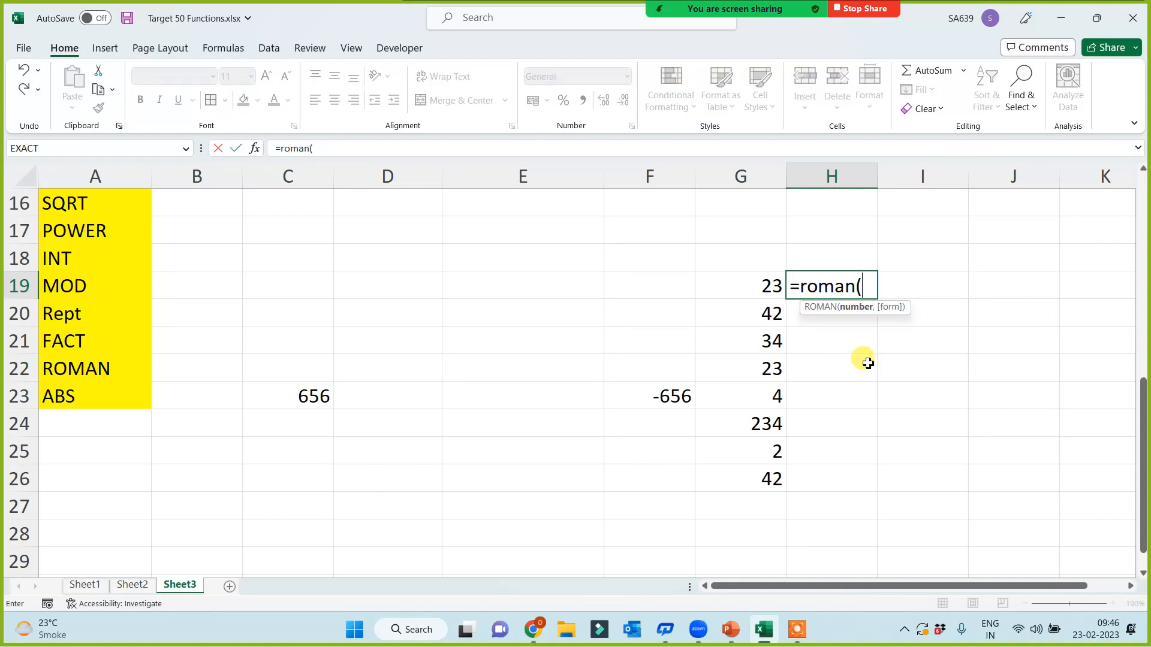
left_click(750, 277)
type(")")
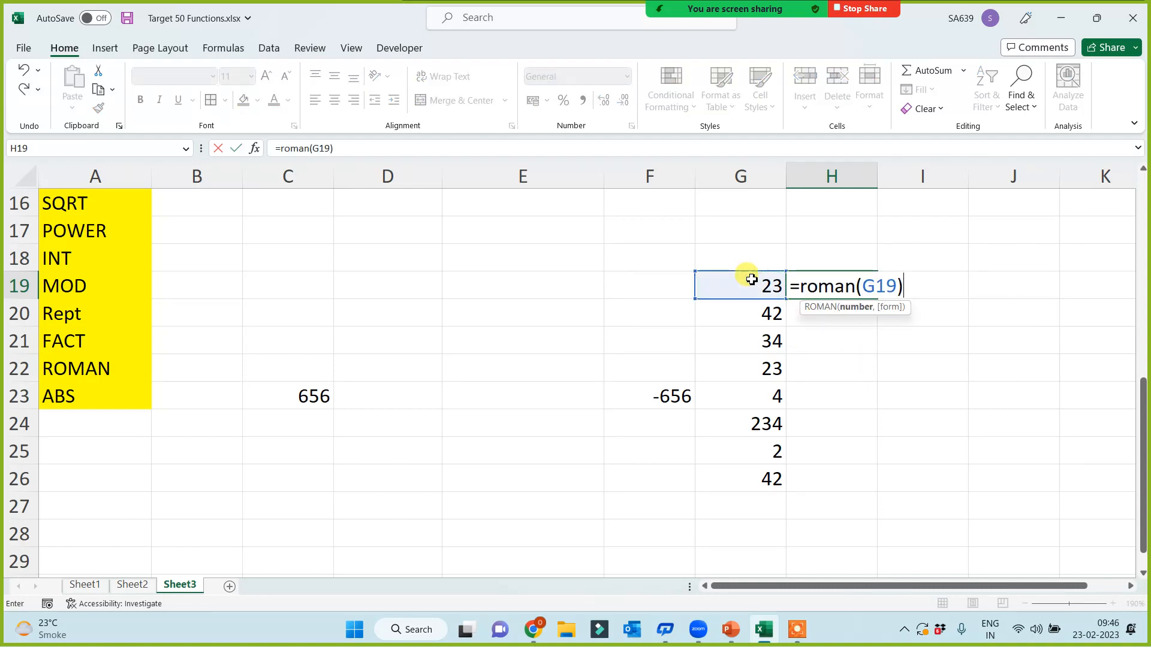
key("Return")
left_click(864, 293)
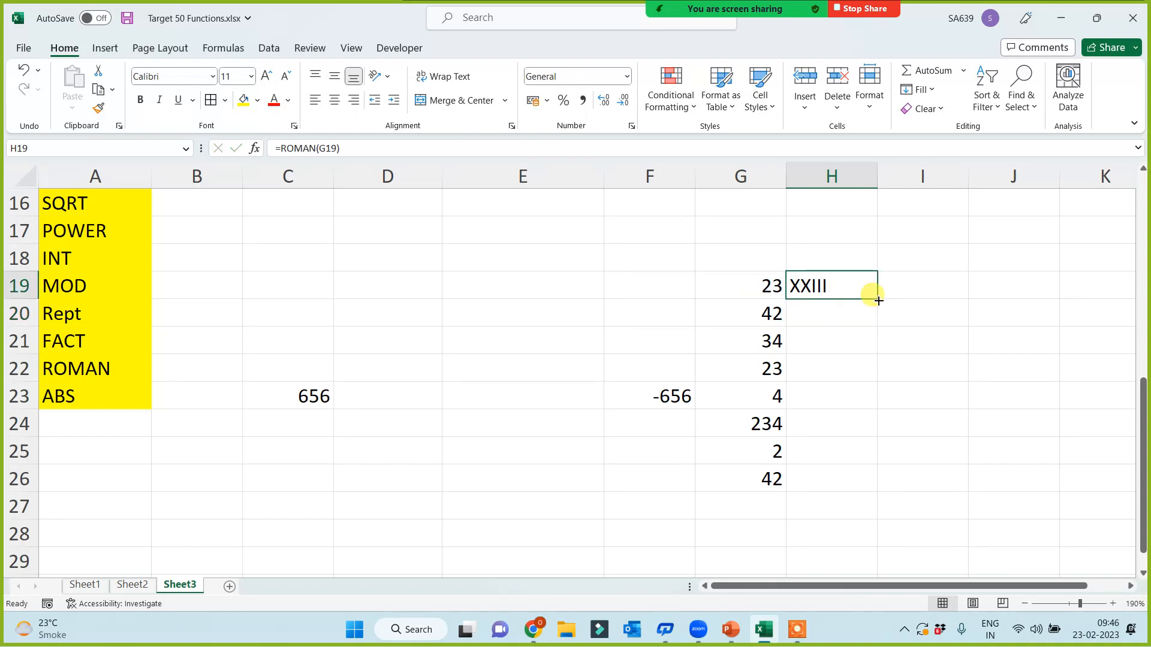
double_click(876, 297)
Step: Change G21, G20 and G19 to 12, 10 and 5
left_click(751, 355)
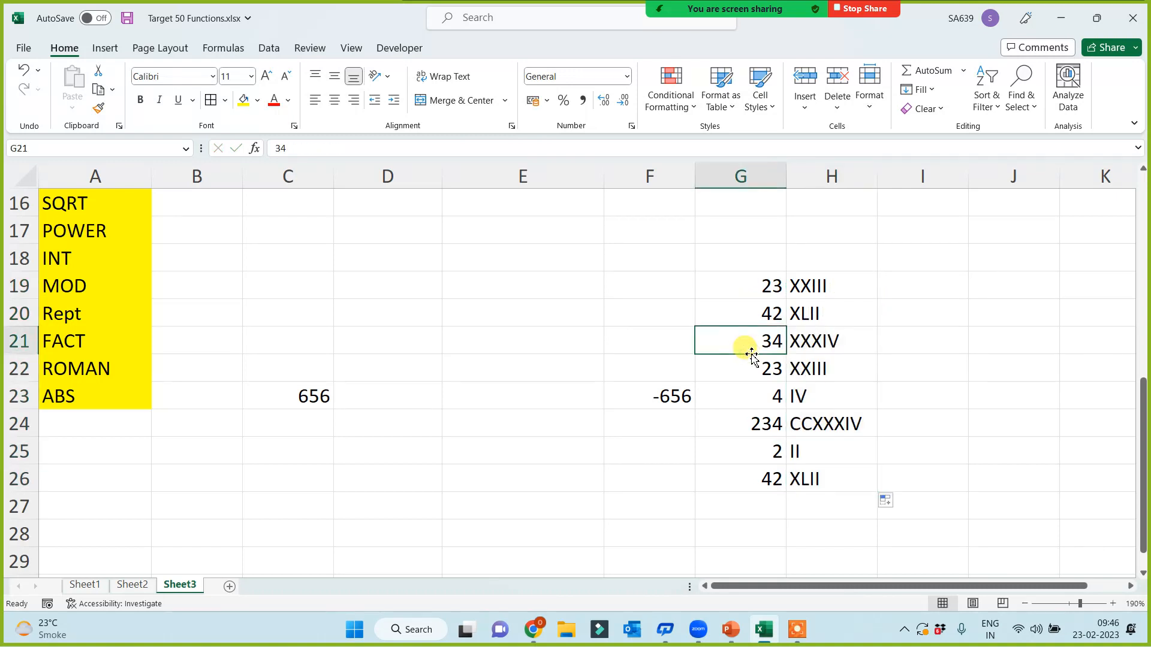
type("12")
key("Return")
left_click(765, 319)
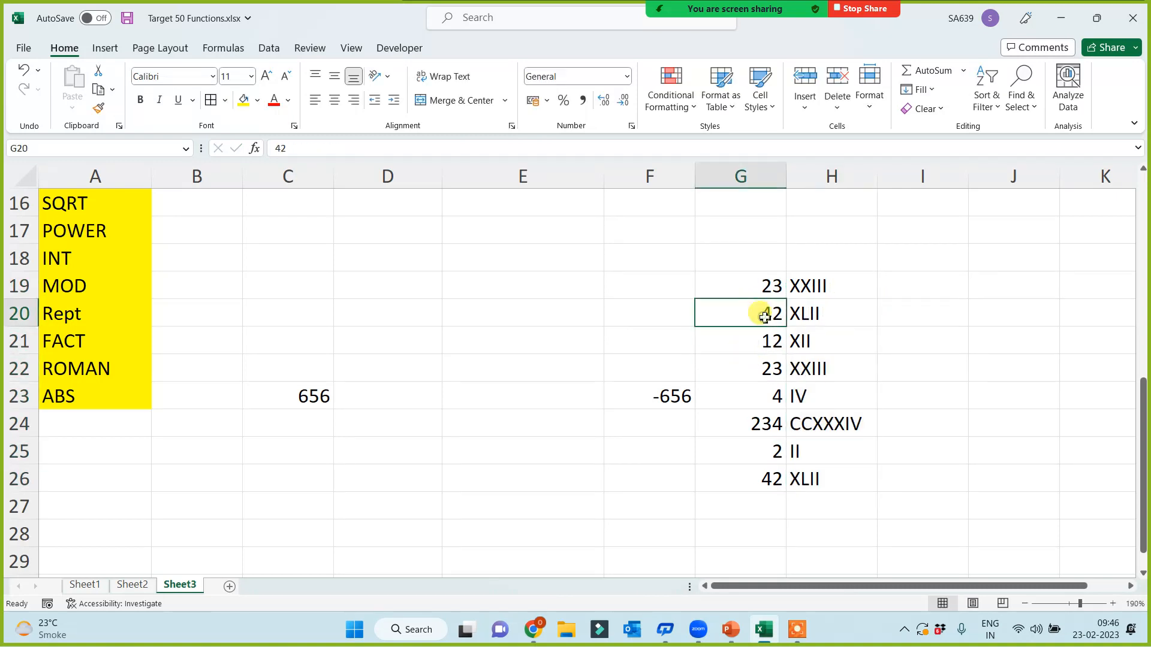
type("10")
key("Return")
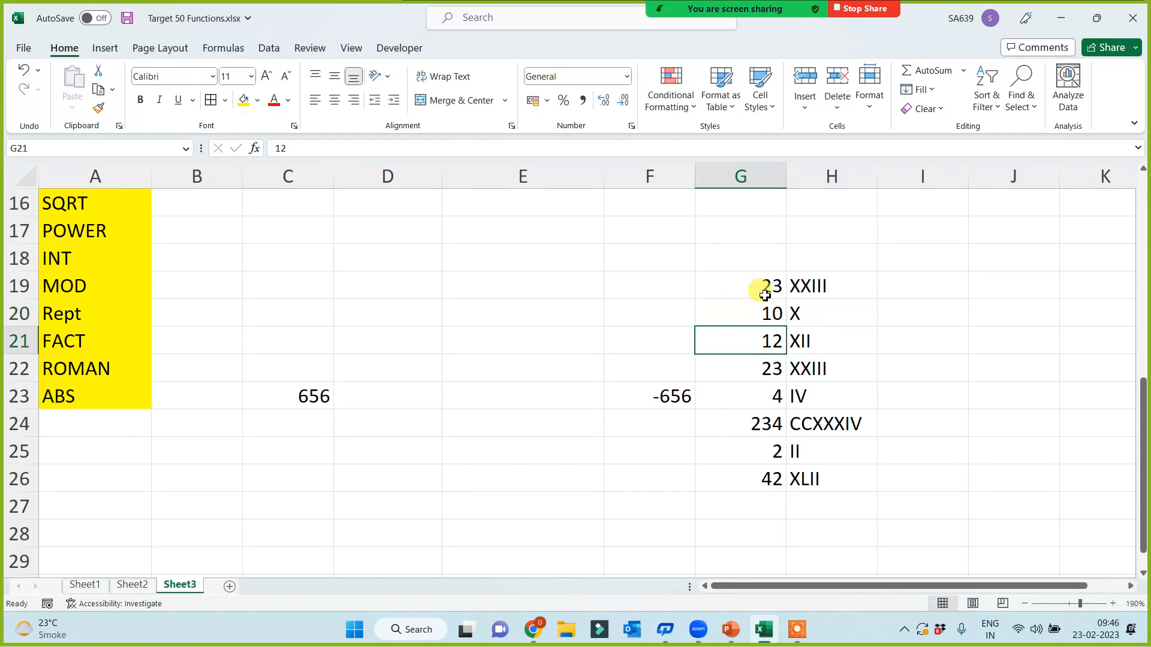
left_click(764, 287)
type("5")
key("Return")
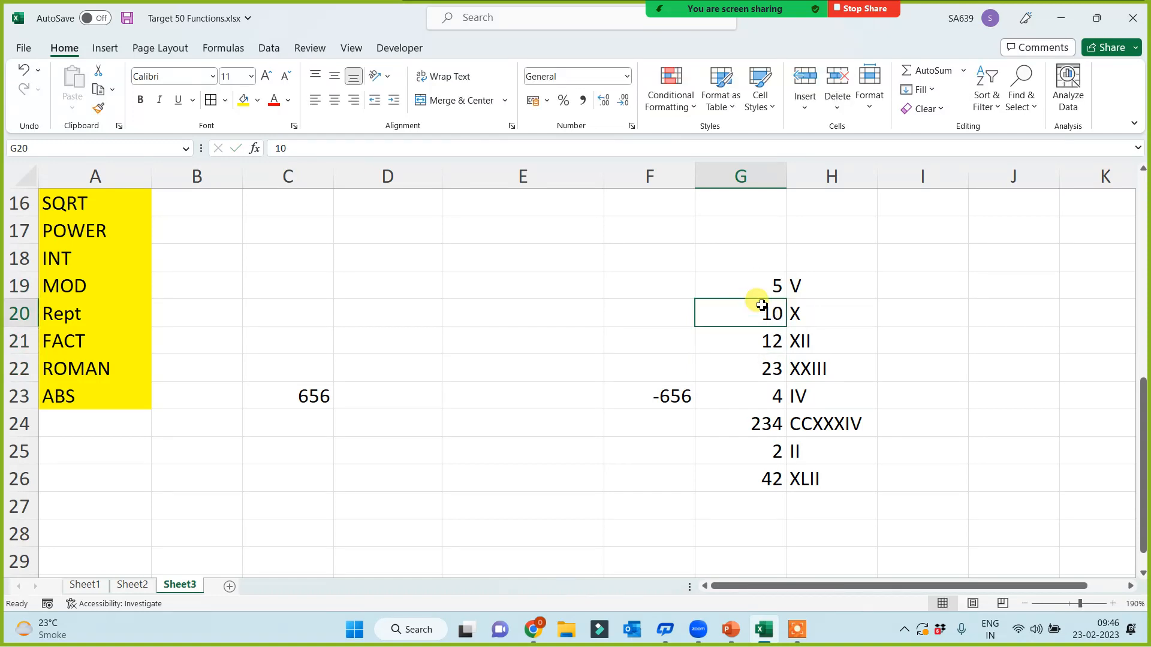
left_click(607, 511)
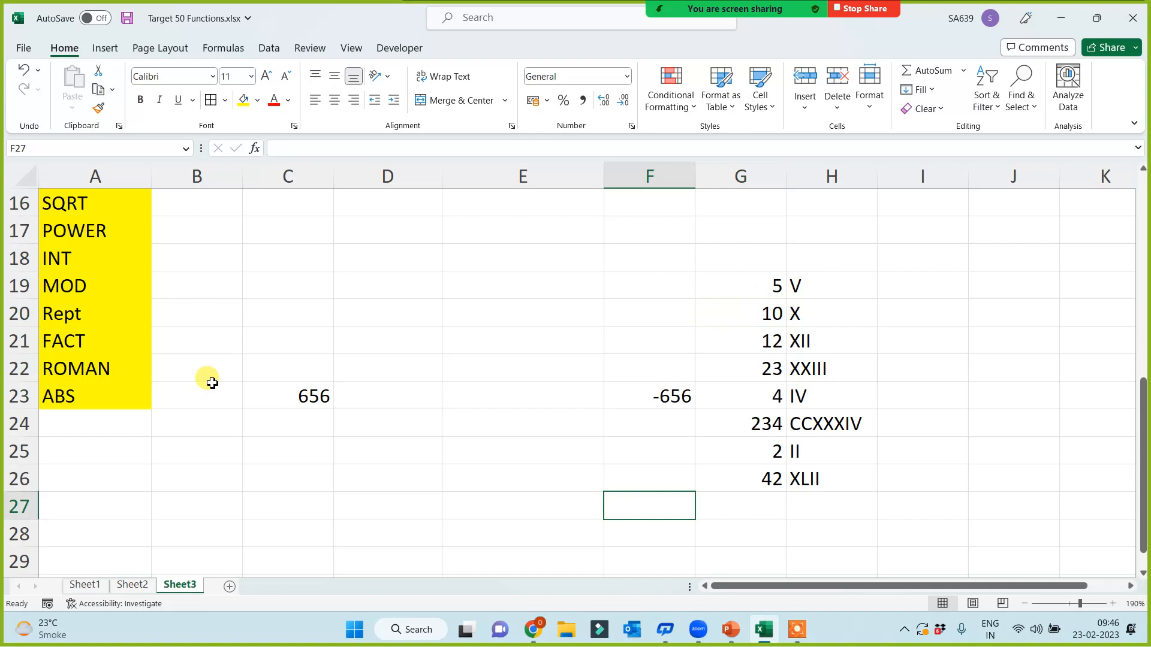
Step: Add the note '1 to 3999' in B22 beside the ROMAN label
left_click(212, 381)
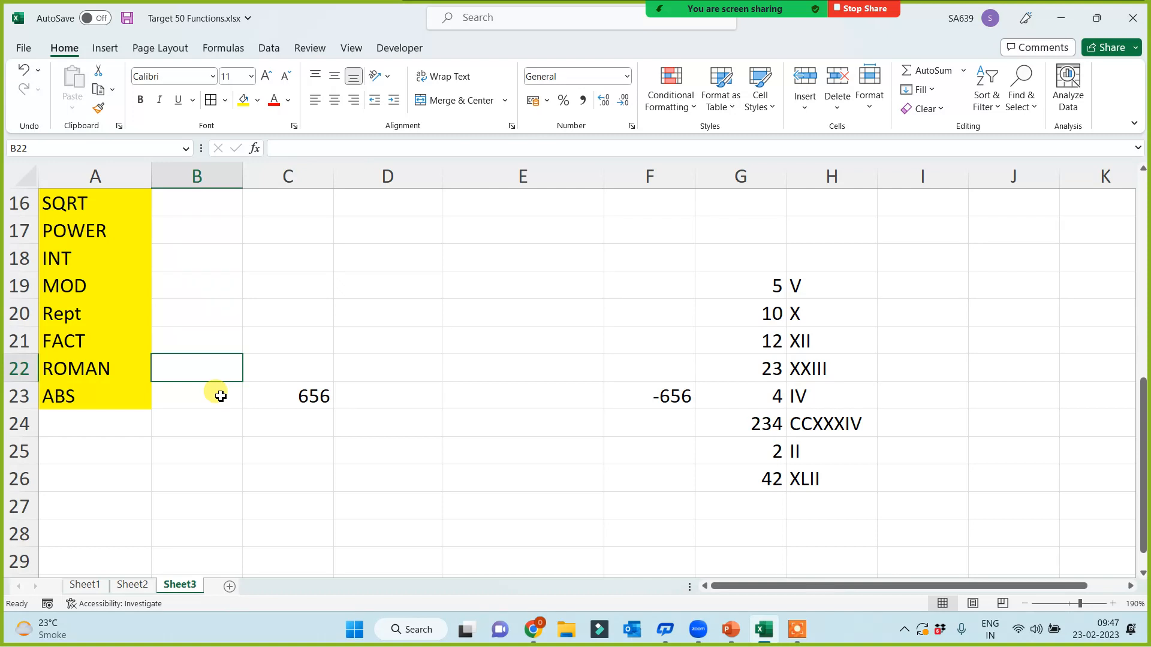
type("1")
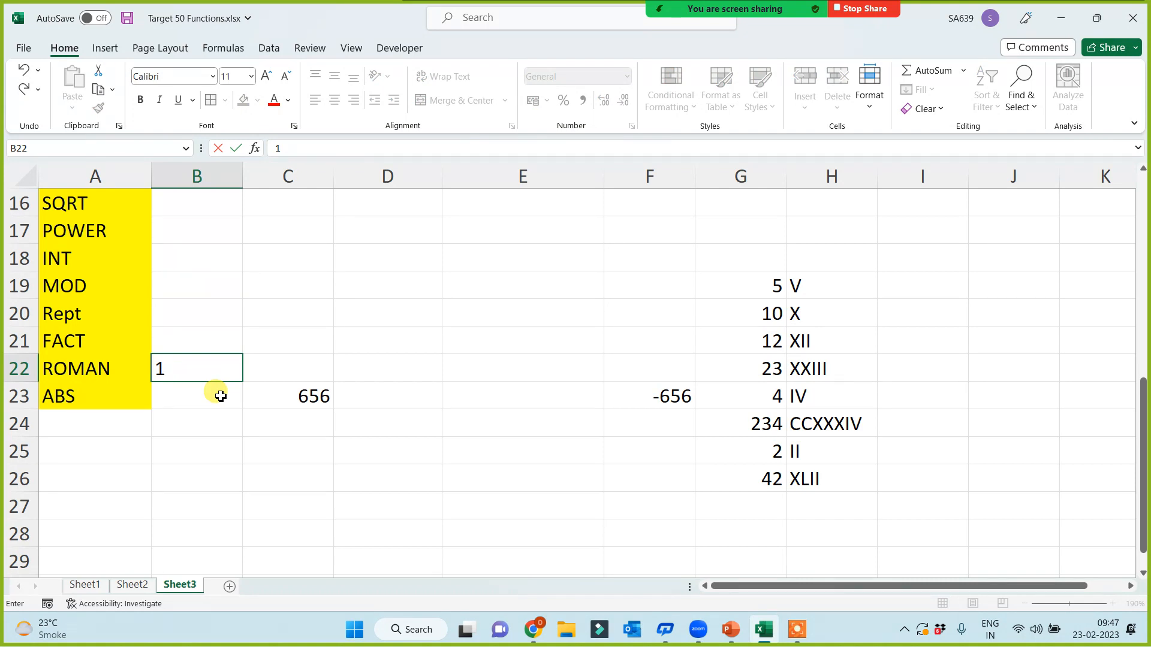
type(" to 3999")
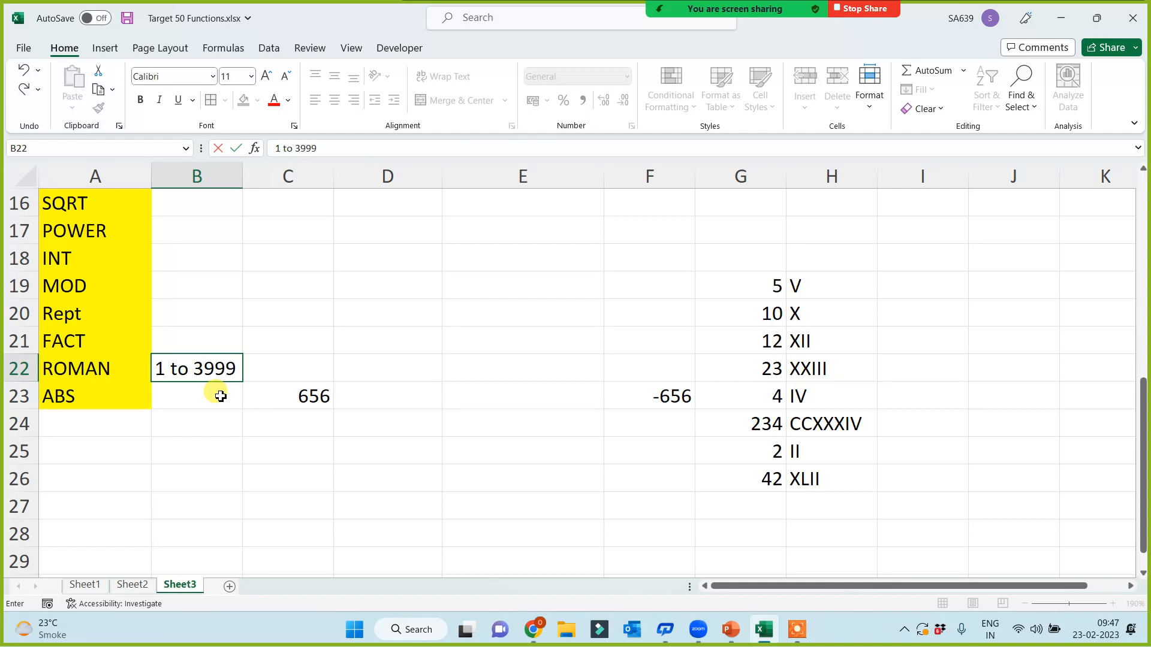
key("Return")
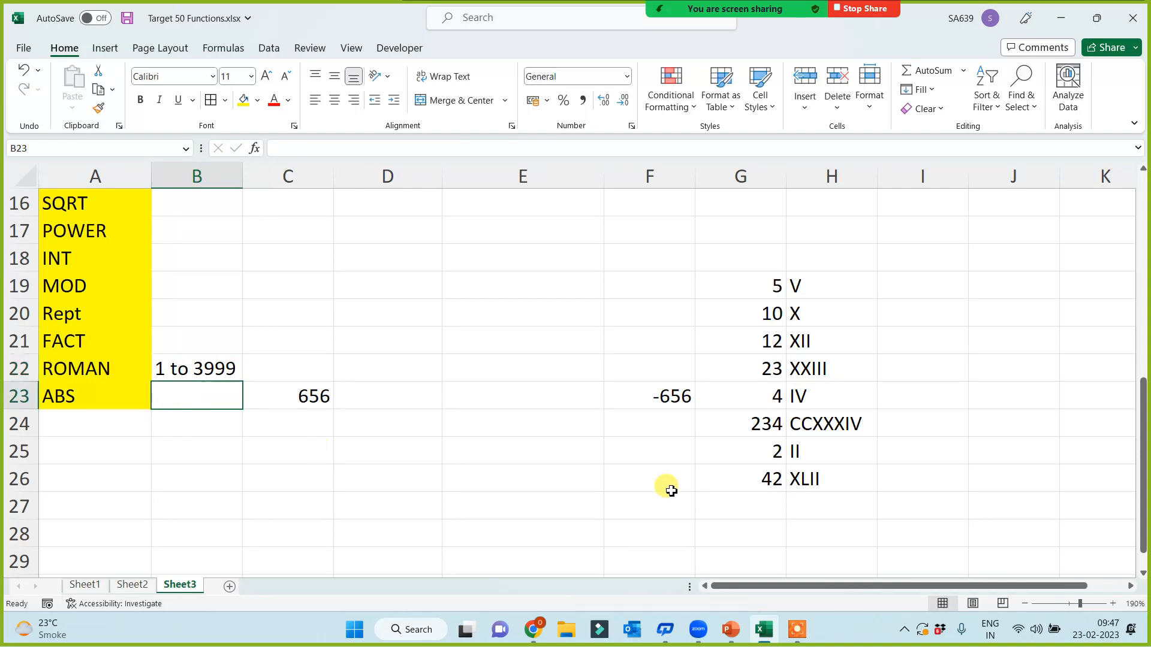
Step: Change G23 to -2 and G24 to 4000 so ROMAN returns #VALUE!
left_click(766, 398)
type("-2")
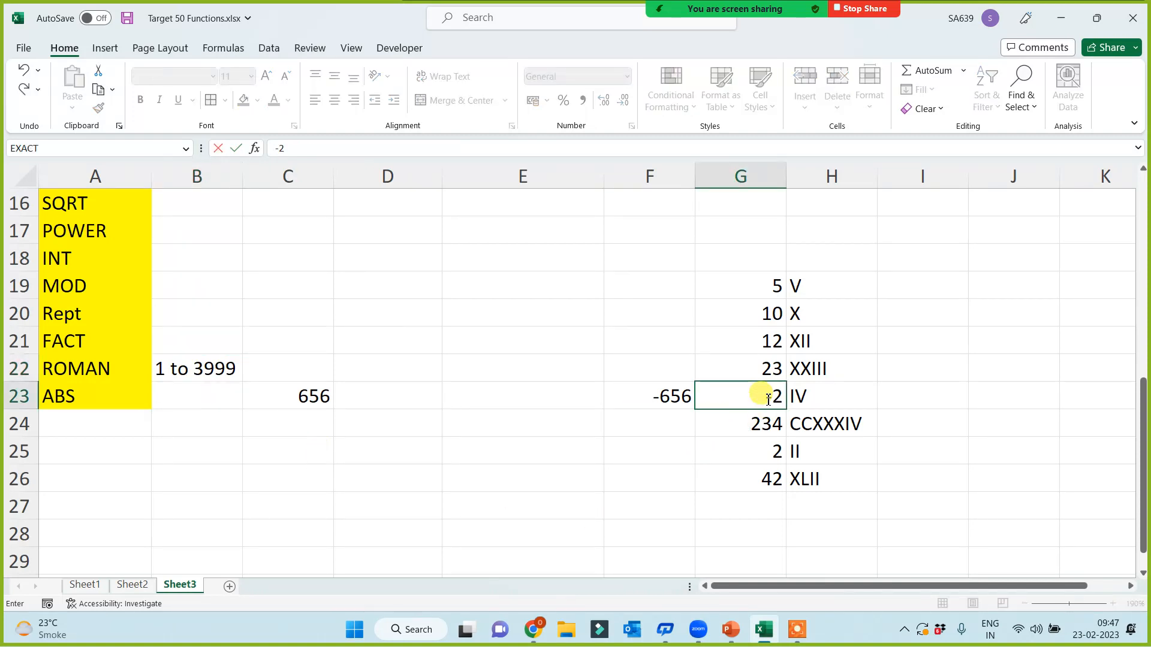
key("Return")
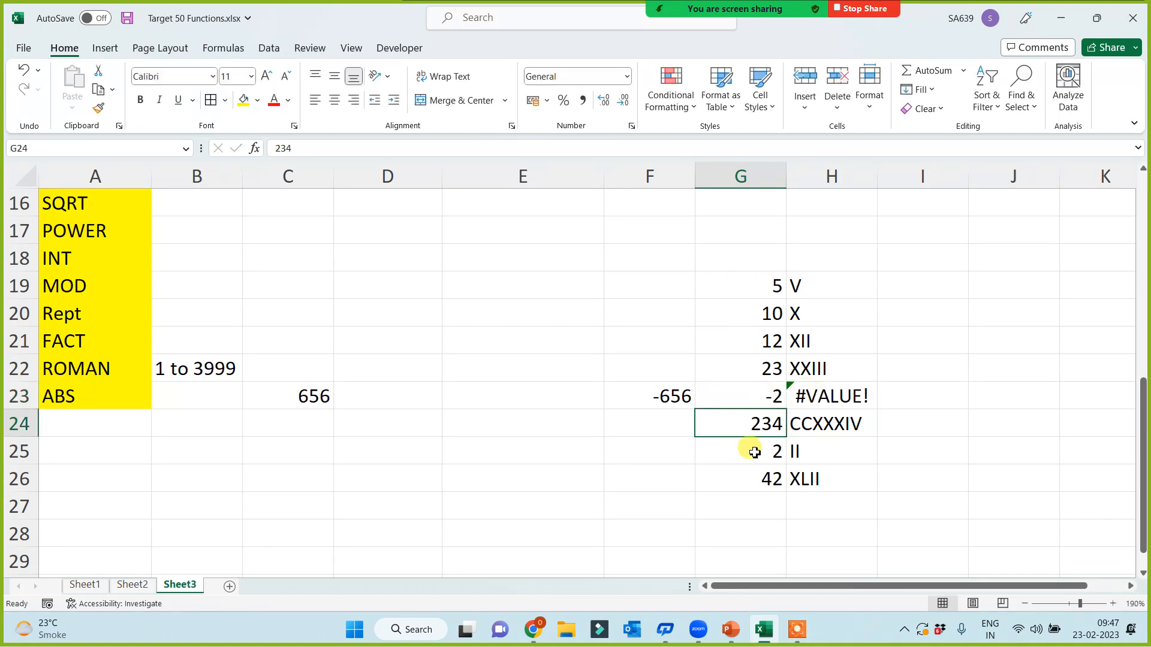
type("4000")
key("Return")
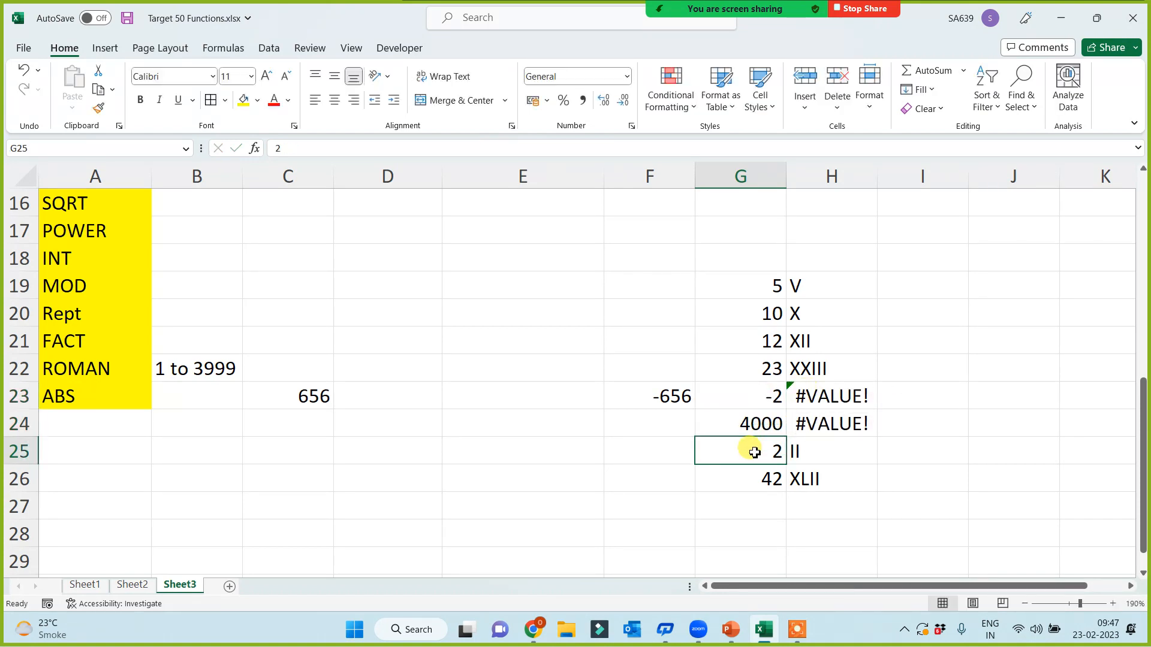
Step: Fill the ROMAN and ABS labels in A22:A23 light green
left_click_drag(72, 372, 96, 396)
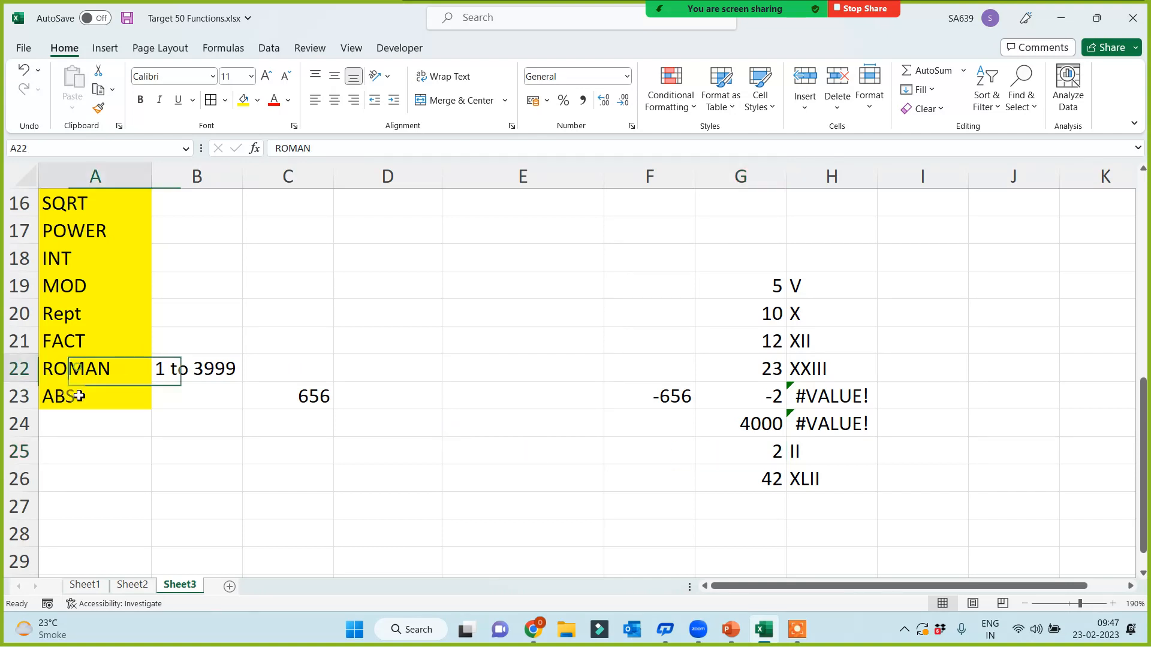
left_click(257, 100)
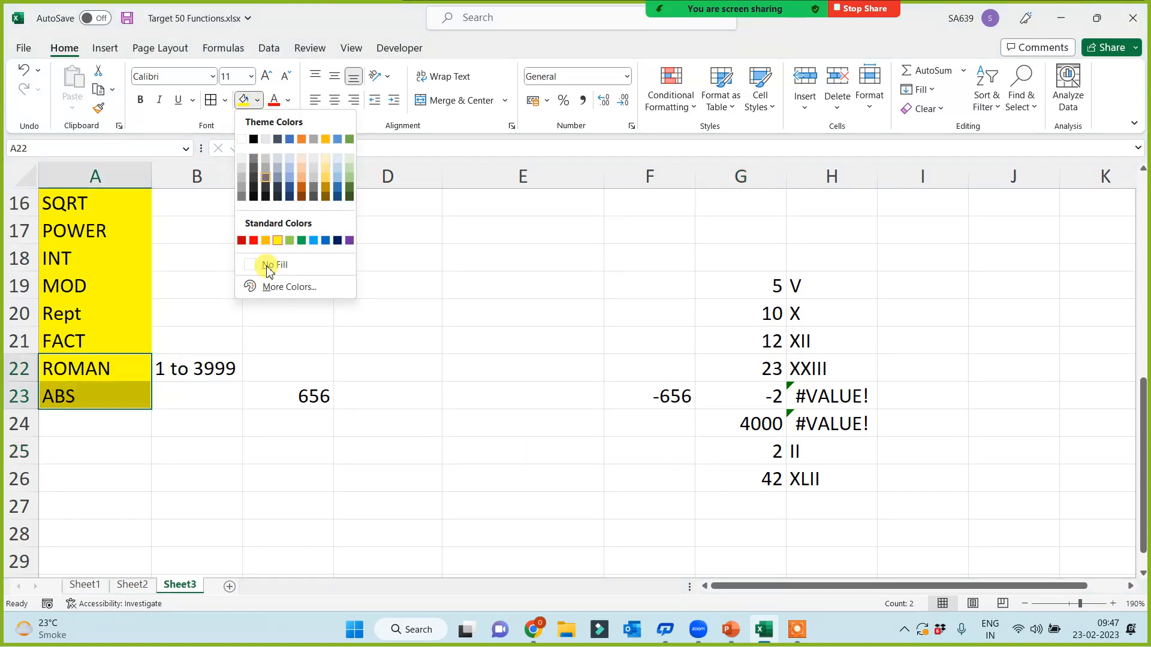
left_click(290, 242)
left_click(168, 423)
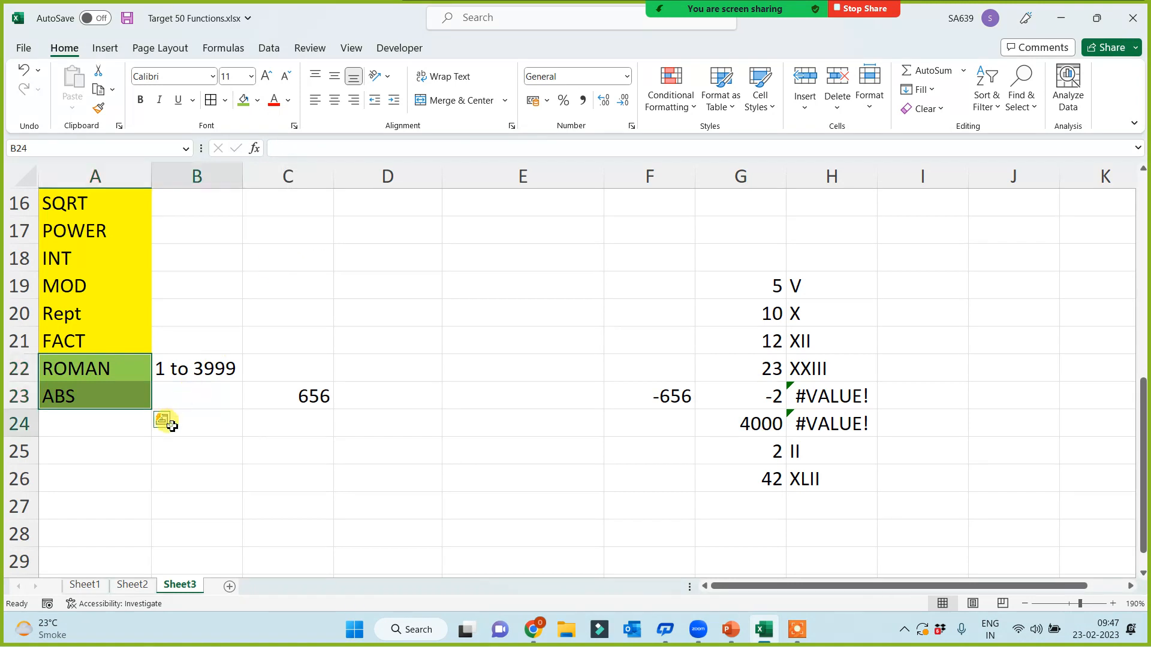
left_click(69, 312)
Step: Fill the Rept label light green and move it from A20 to A28
left_click(243, 100)
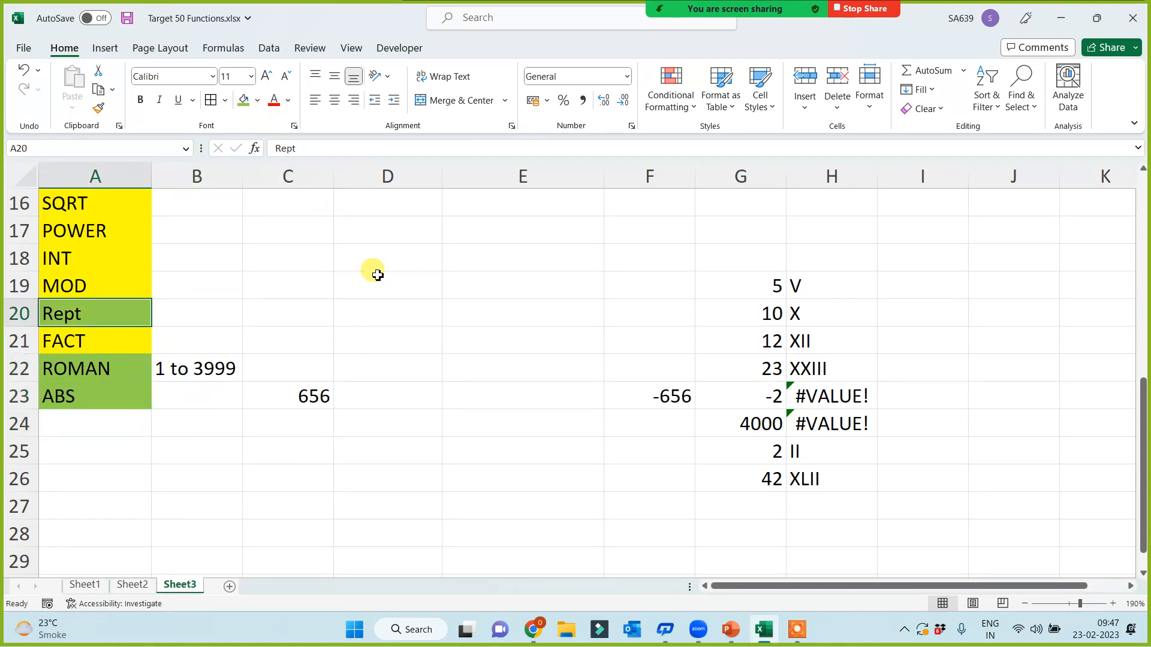
left_click(377, 277)
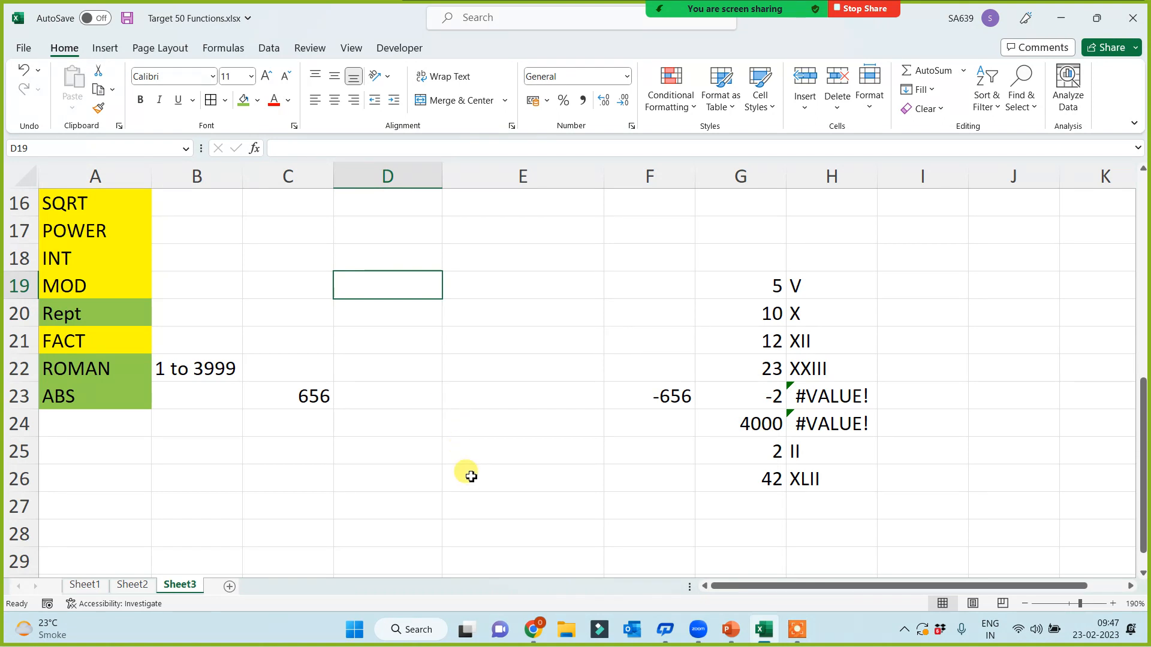
left_click(96, 318)
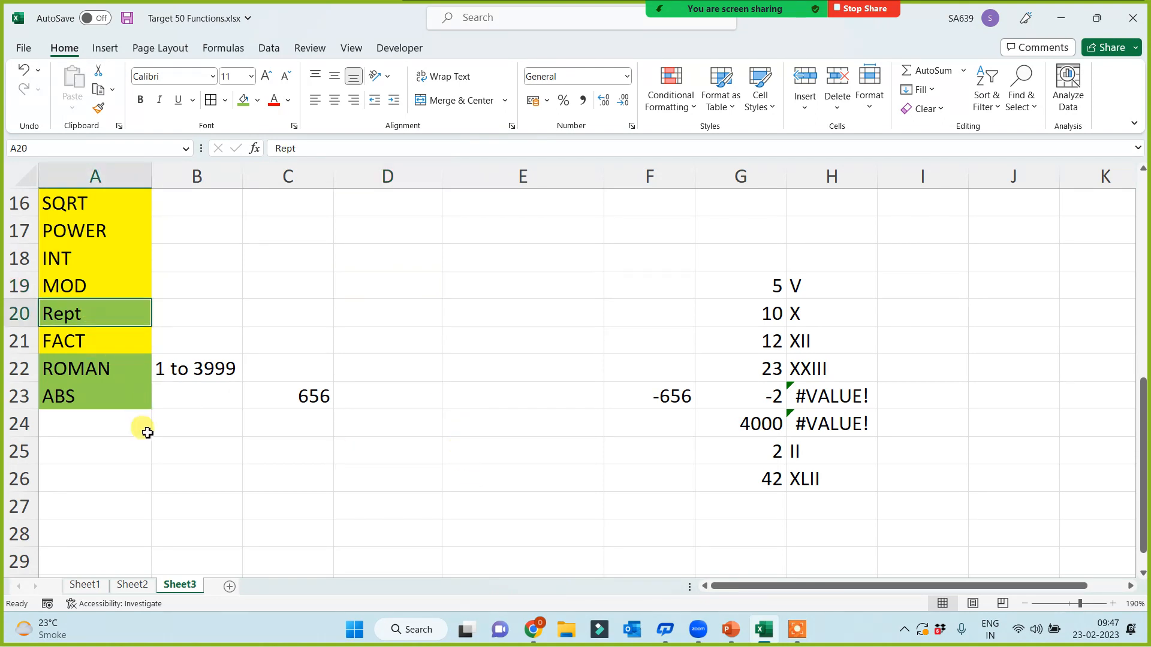
key("ctrl+c")
left_click(113, 505)
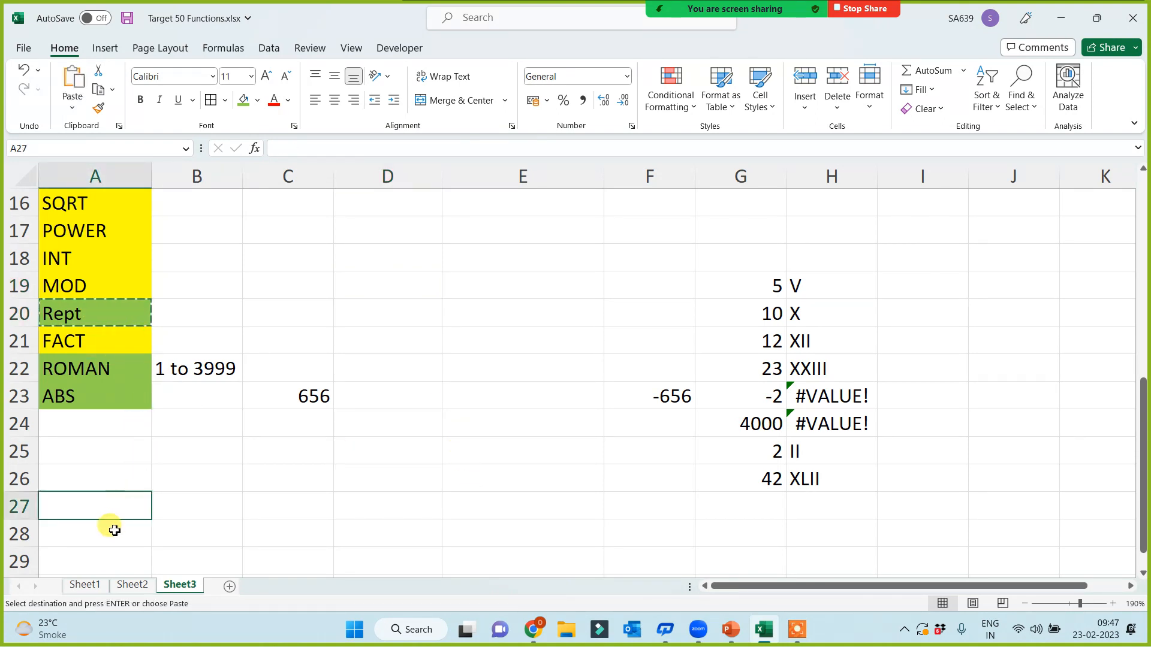
left_click(114, 530)
key("ctrl+v")
Step: Enter the samples a, 1 and % in C29:C31, removing a stray apostrophe from C31
scroll(276, 510, "down", 2)
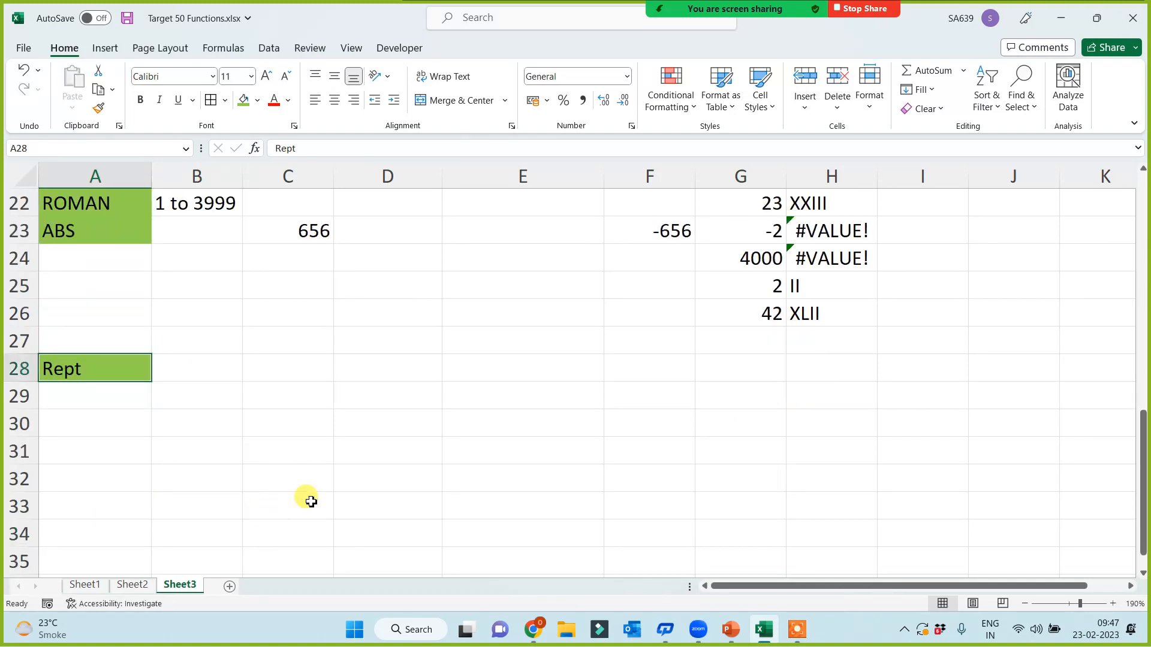
left_click(303, 397)
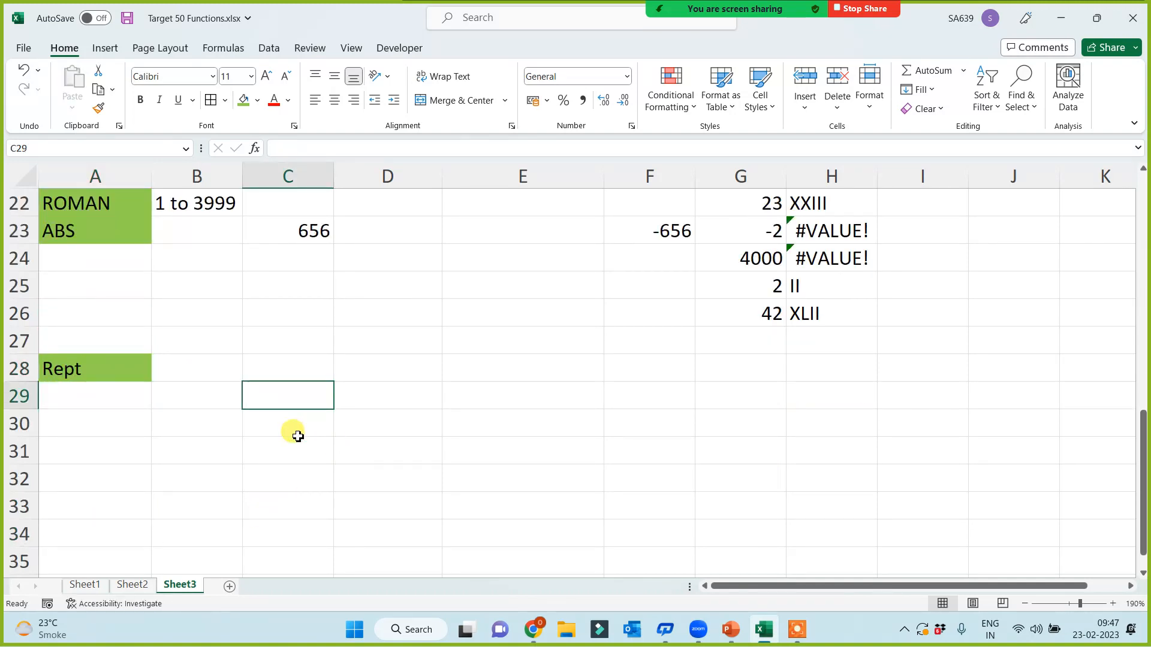
type("a")
key("Return")
type("1")
key("Return")
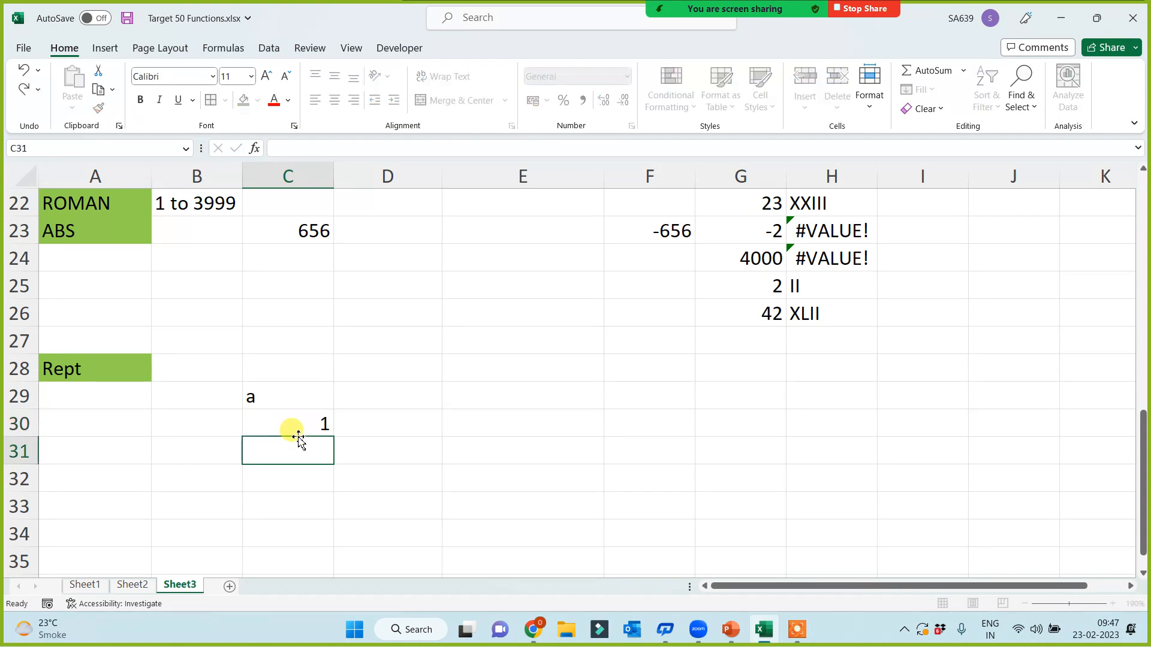
type("%'")
key("Return")
left_click(298, 441)
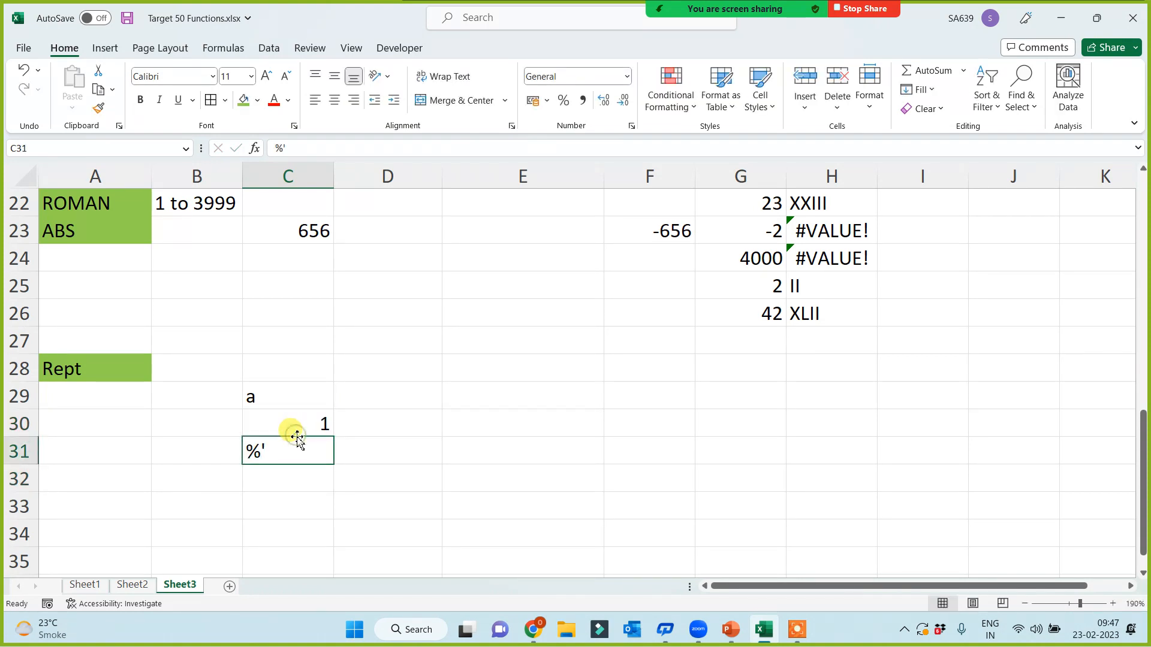
double_click(320, 451)
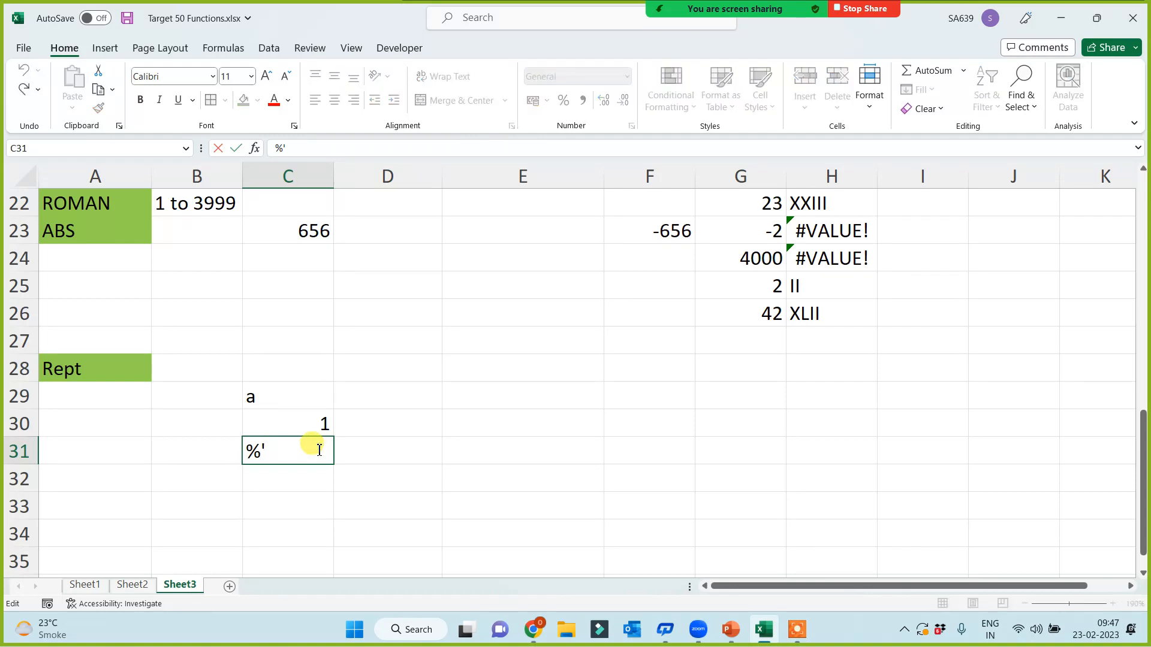
key("BackSpace")
key("Return")
Step: Begin a =REPT formula in D29
left_click_drag(296, 394, 296, 455)
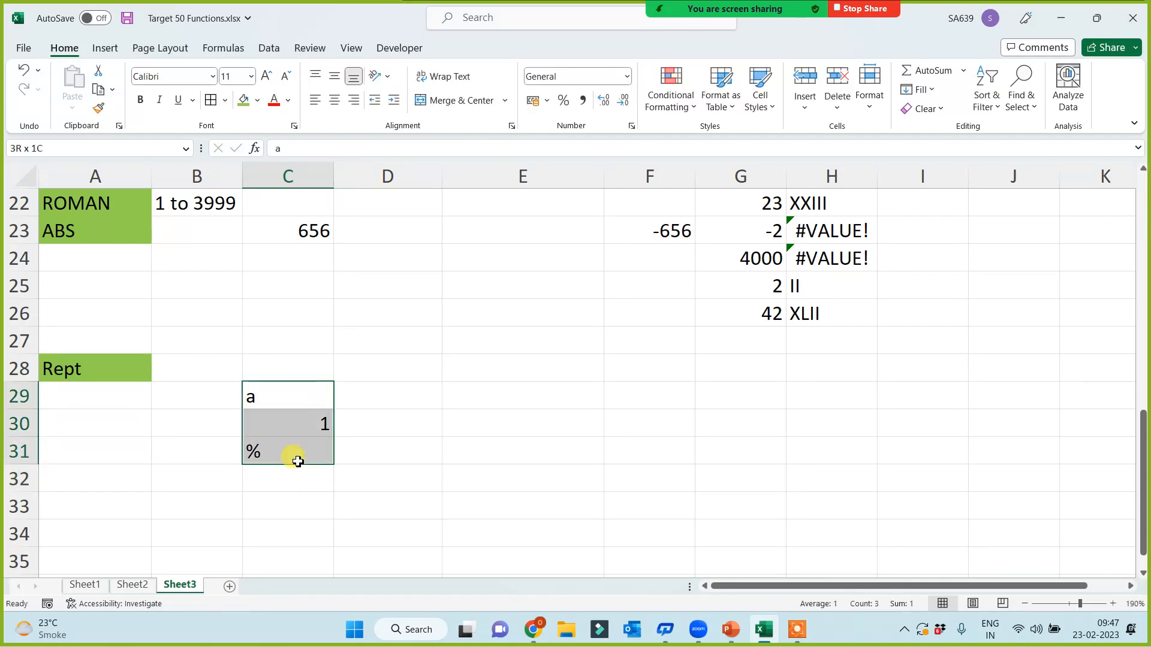
left_click(396, 395)
type("=")
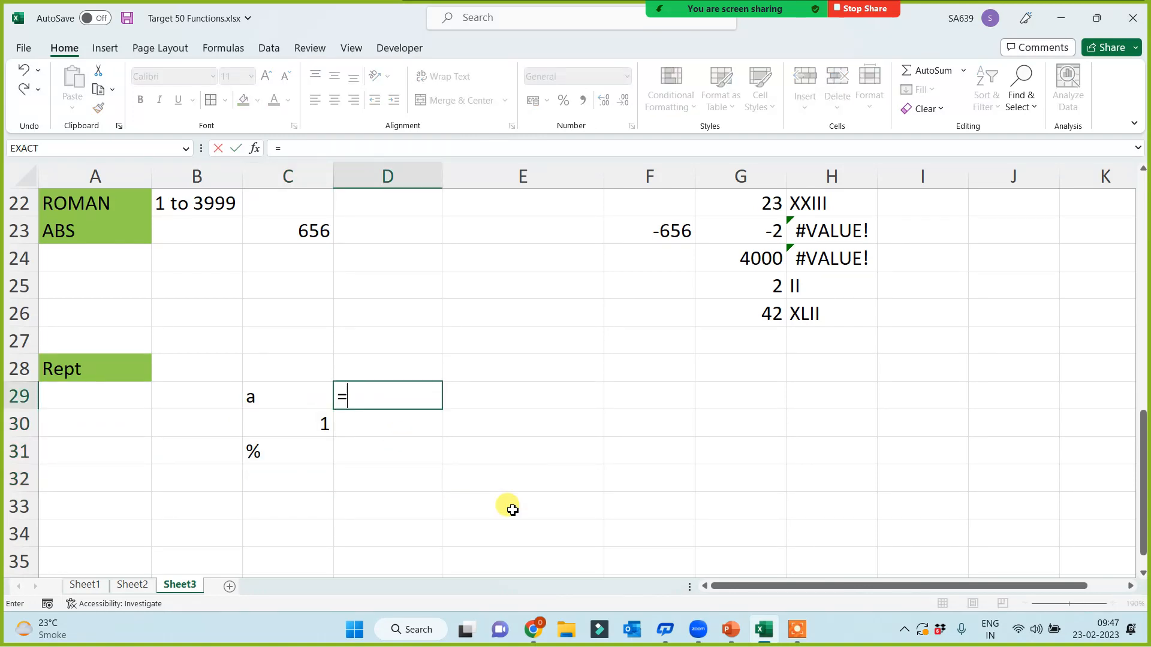
type("rept(")
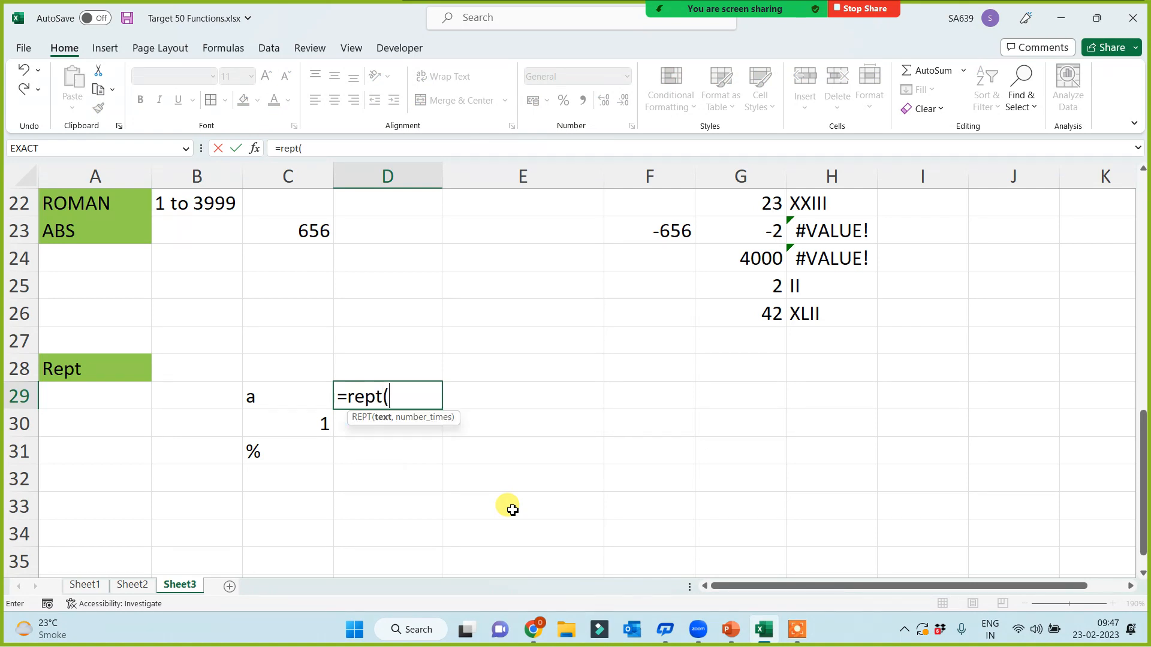
Step: Complete =REPT(C29,10) in D29 and fill it down to D31
left_click(274, 398)
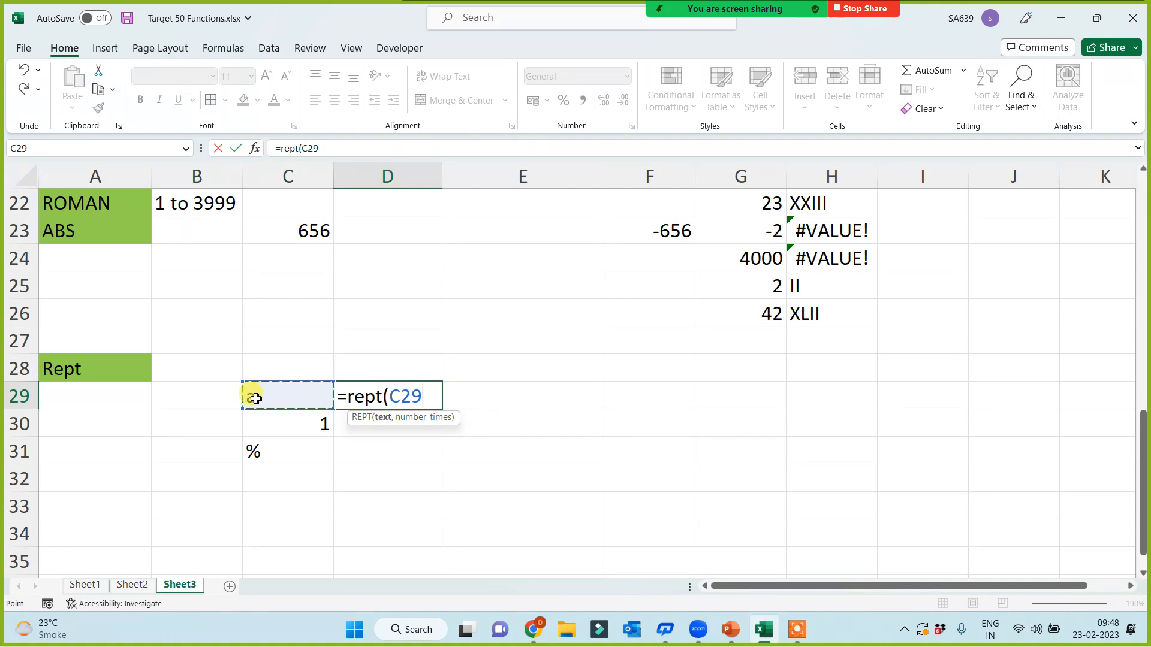
type(",1")
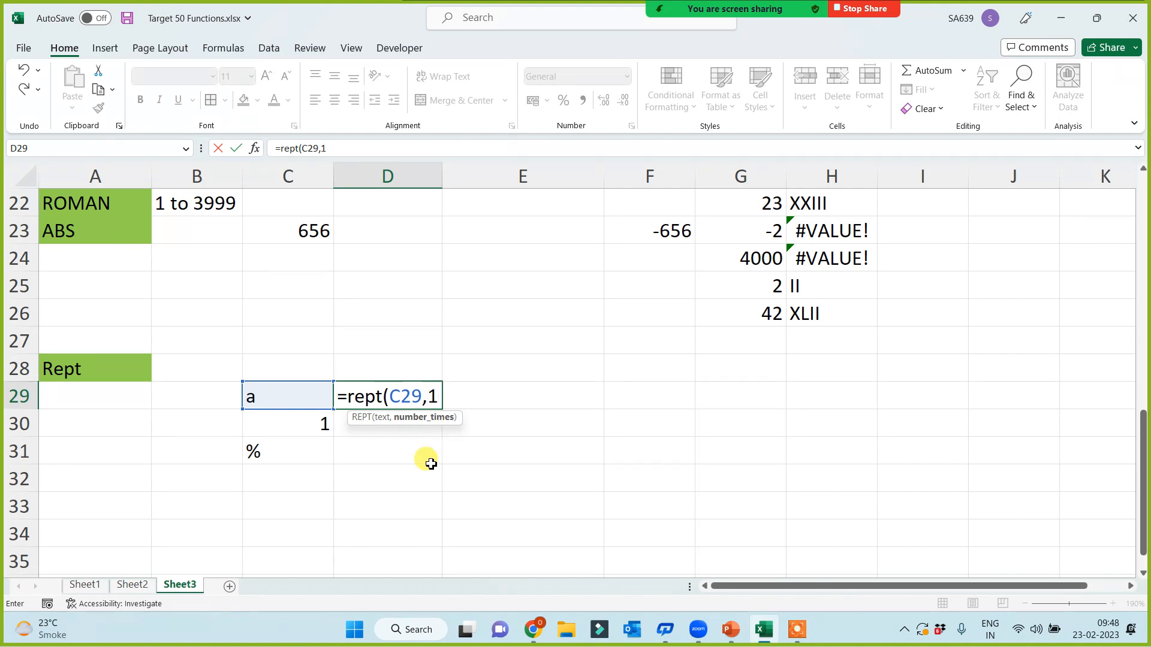
type("0)")
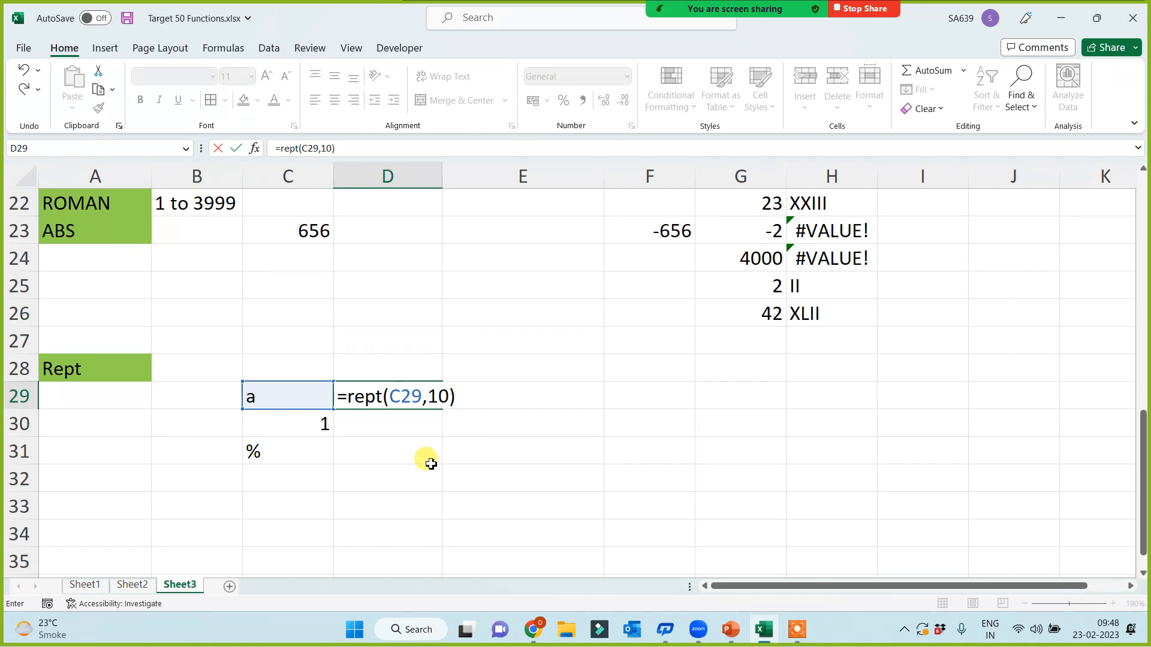
key("Return")
left_click(406, 396)
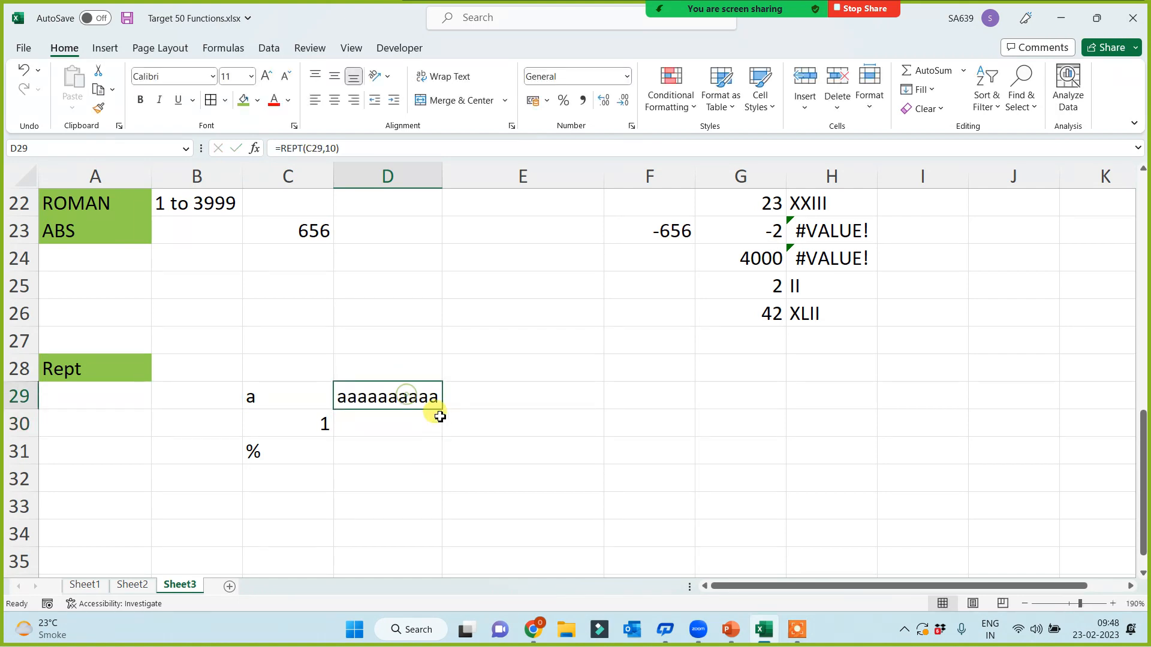
left_click_drag(441, 409, 434, 461)
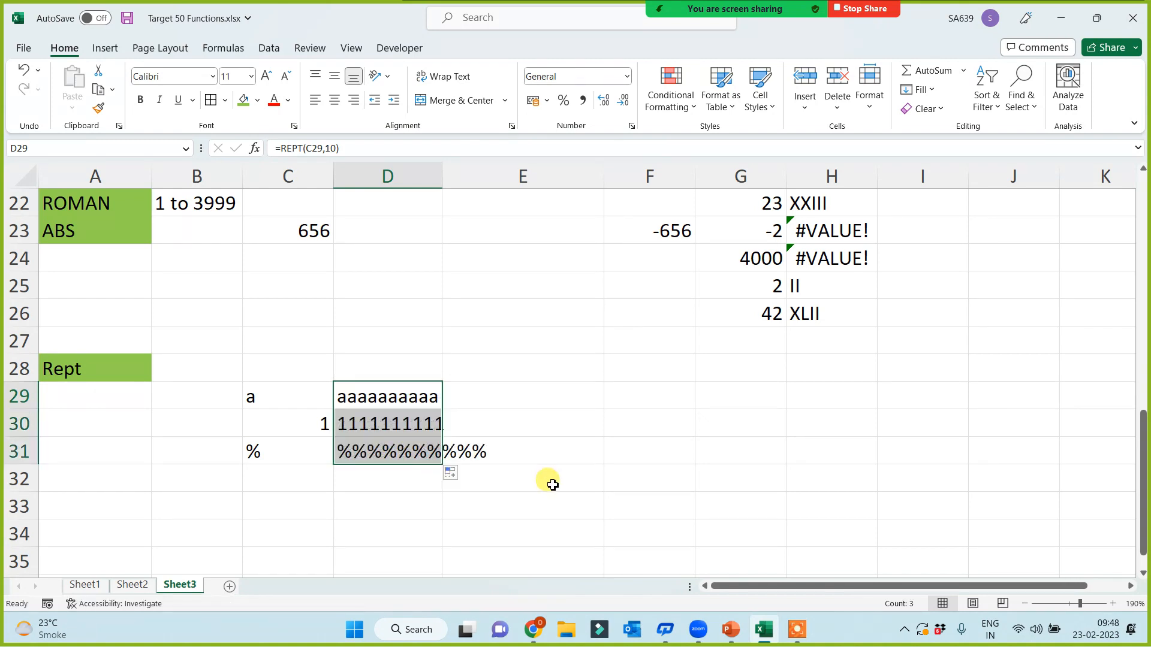
Step: Widen column D and raise D29's repeat count to 100
left_click_drag(443, 176, 472, 175)
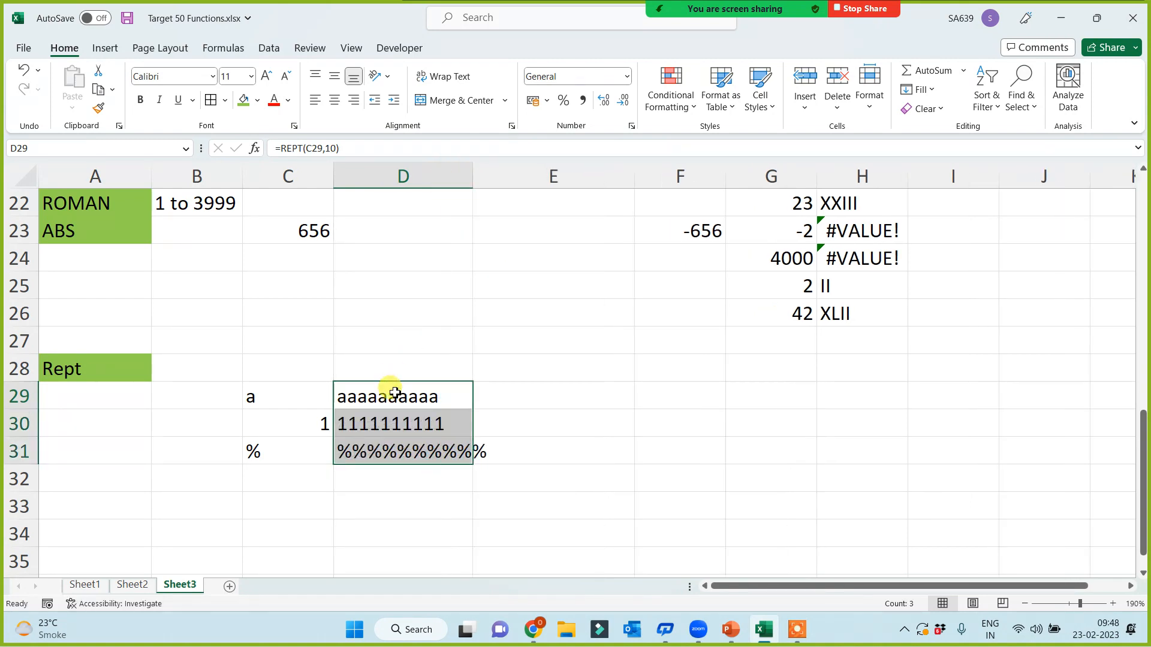
left_click(395, 393)
left_click(329, 147)
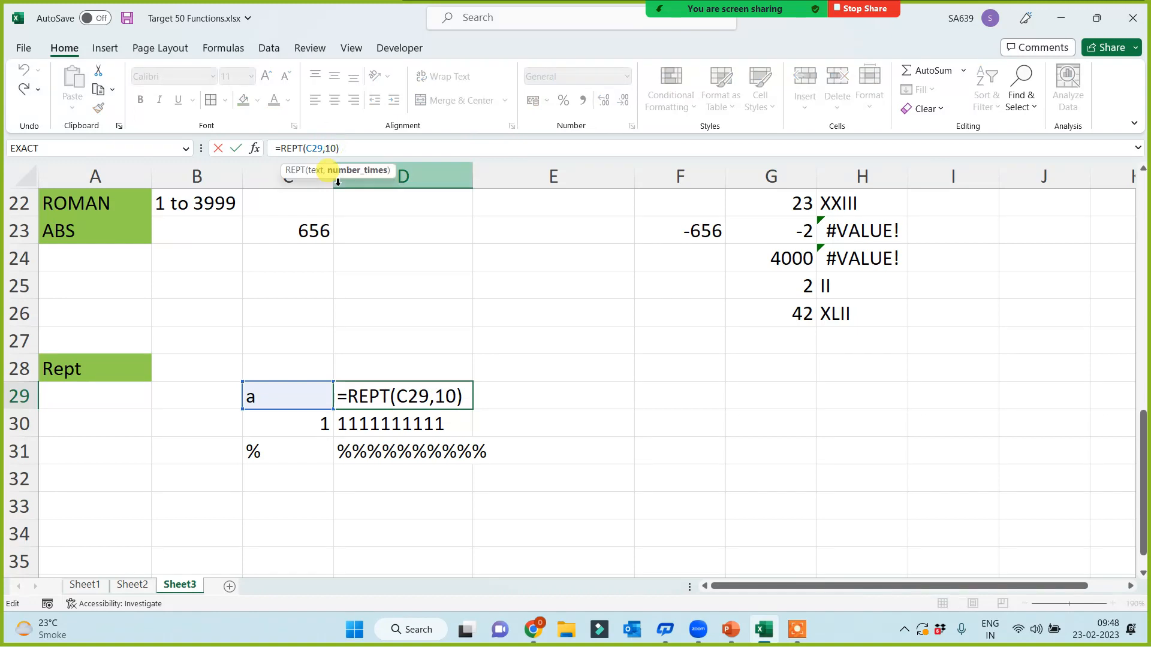
type("0")
key("Return")
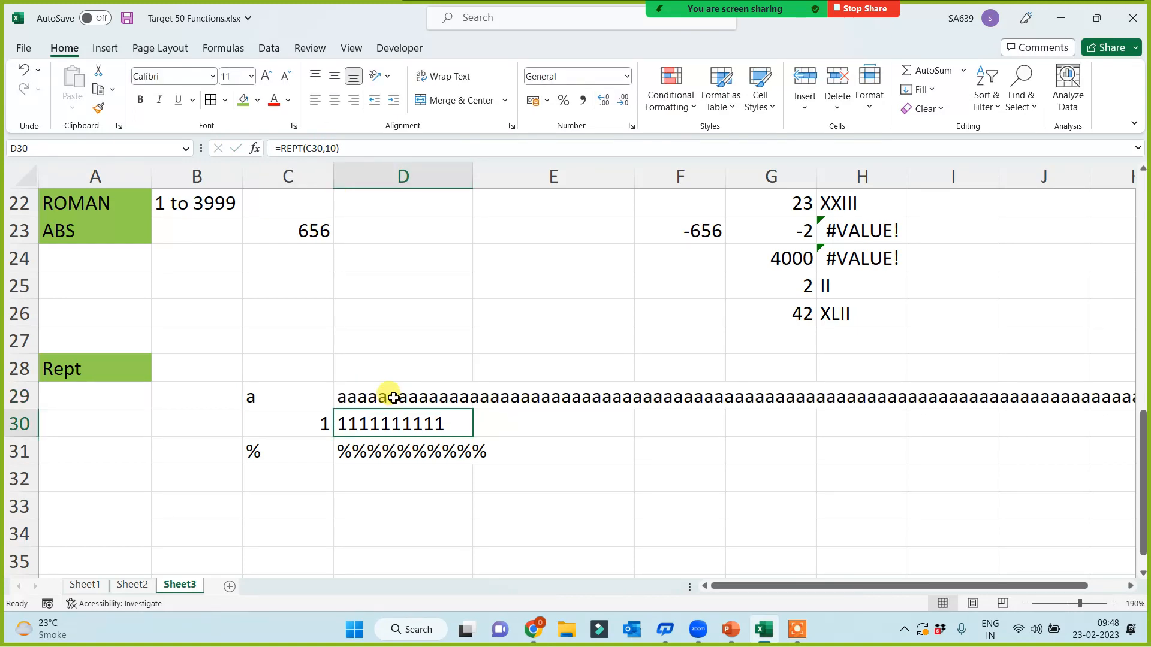
Step: Copy D29's 100-times REPT formula down to D30:D31
left_click(393, 397)
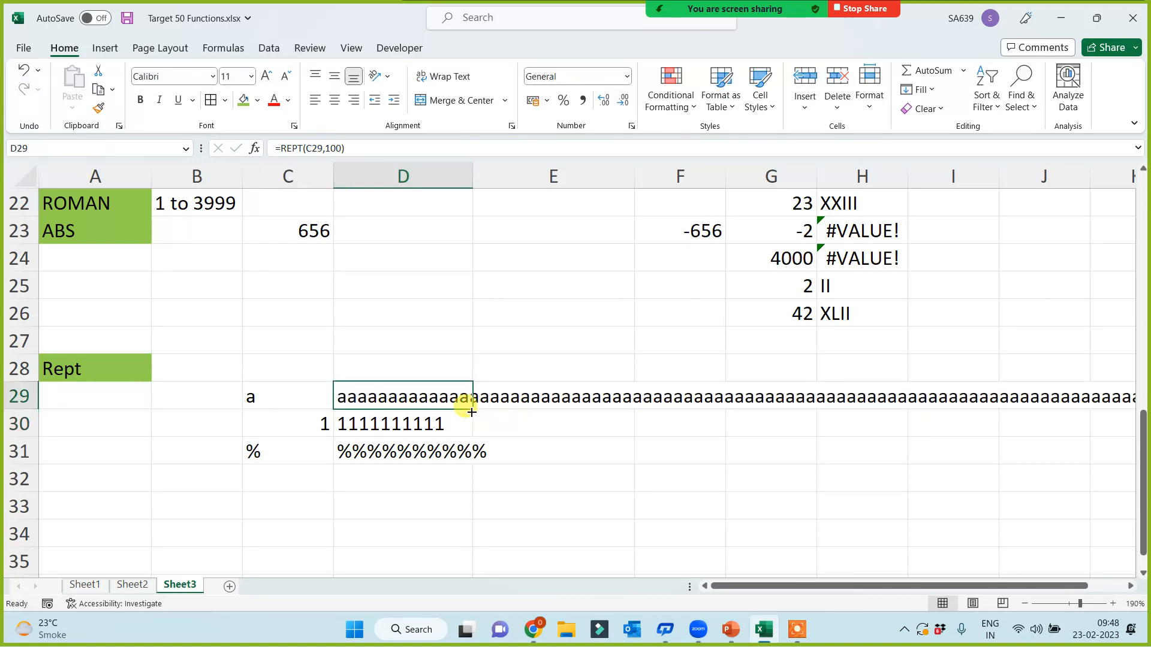
left_click_drag(471, 412, 442, 457)
left_click(451, 451)
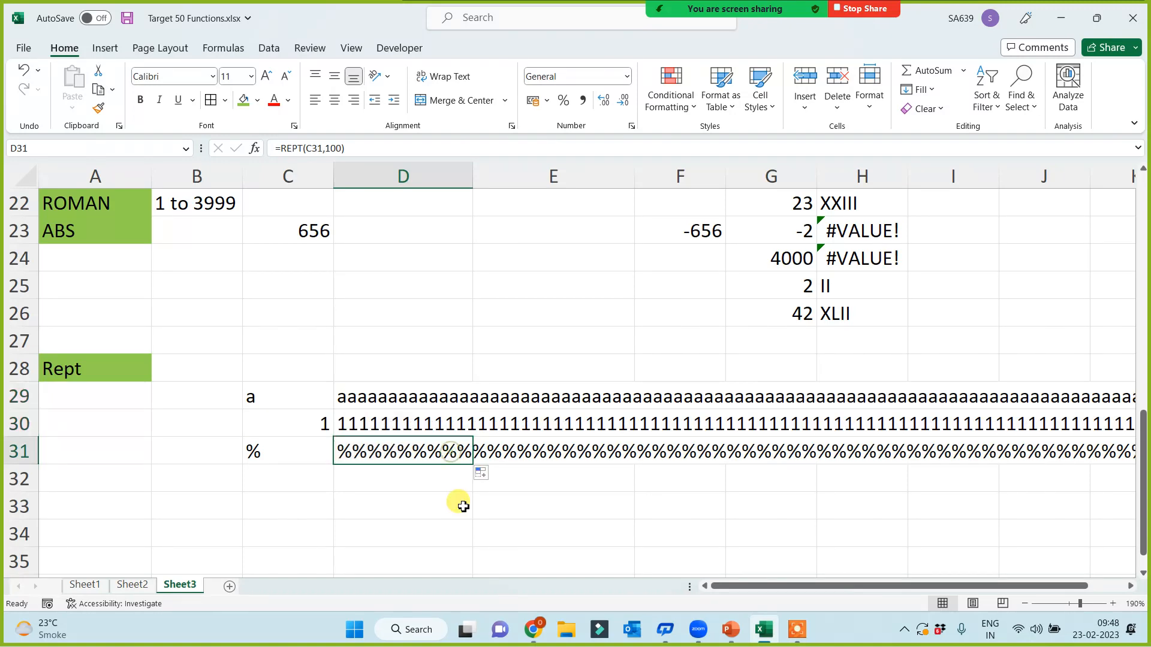
Step: Type throwaway test text into E29:E31 beside the repeated results
key("Right")
key("Right")
key("Right")
key("Right")
key("Right")
key("Right")
key("Right")
key("Right")
key("Right")
key("Right")
key("Right")
key("Right")
key("Right")
key("Right")
key("Right")
key("Right")
key("Right")
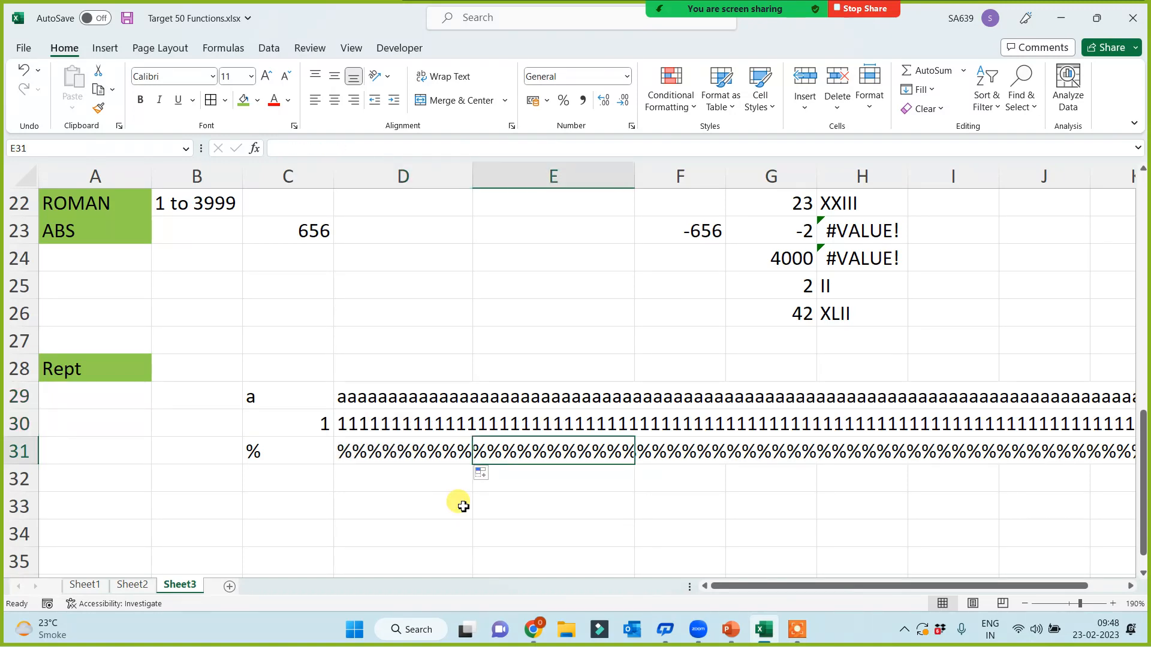
key("Left")
key("Left")
key("Left")
key("Left")
key("Left")
key("Left")
key("Left")
key("Left")
key("Left")
key("Left")
key("Left")
key("Left")
key("Left")
key("Left")
key("Left")
key("Left")
key("Left")
key("Left")
key("Left")
key("Left")
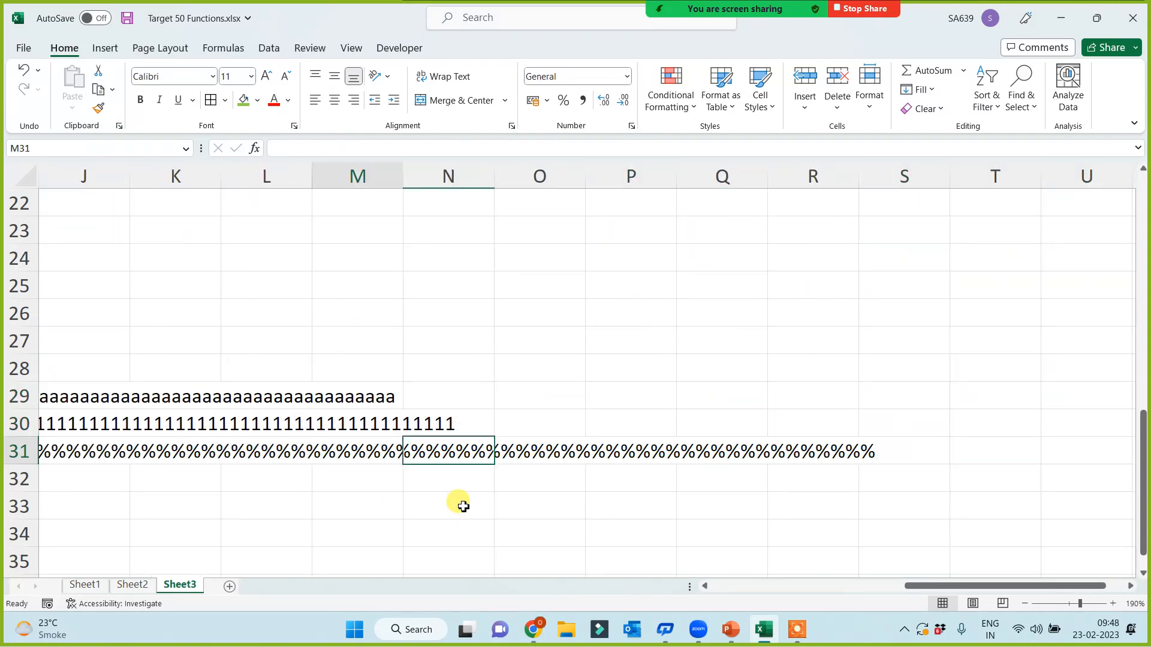
key("Right")
key("Right")
key("Right")
key("Right")
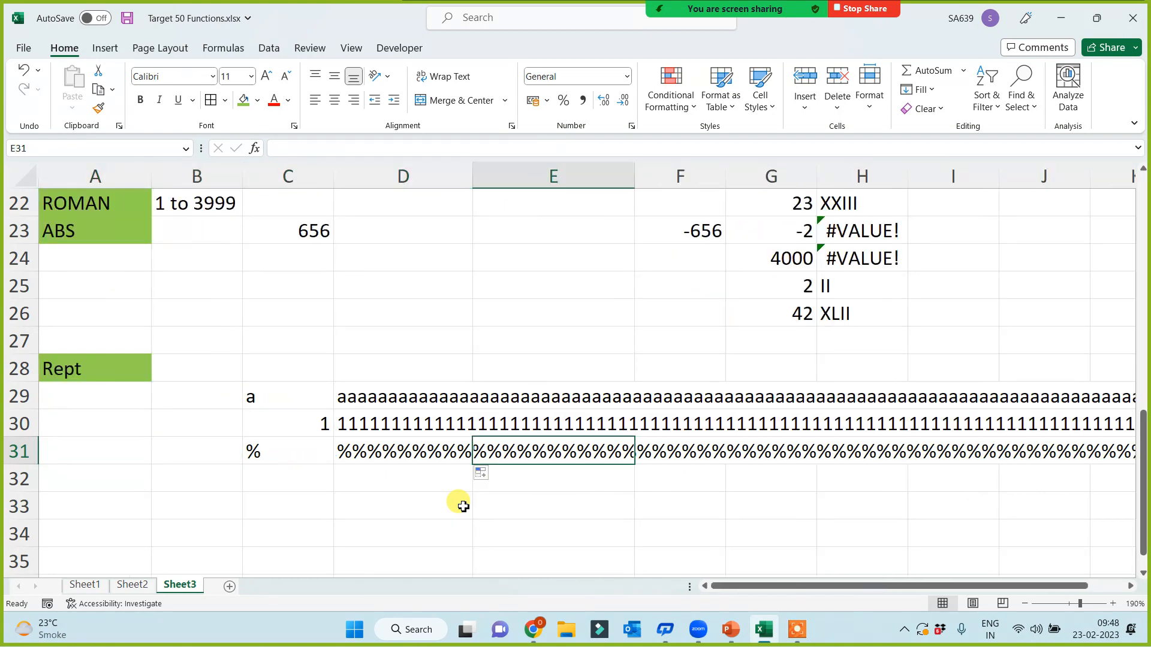
type("sfd")
key("Right")
key("Up")
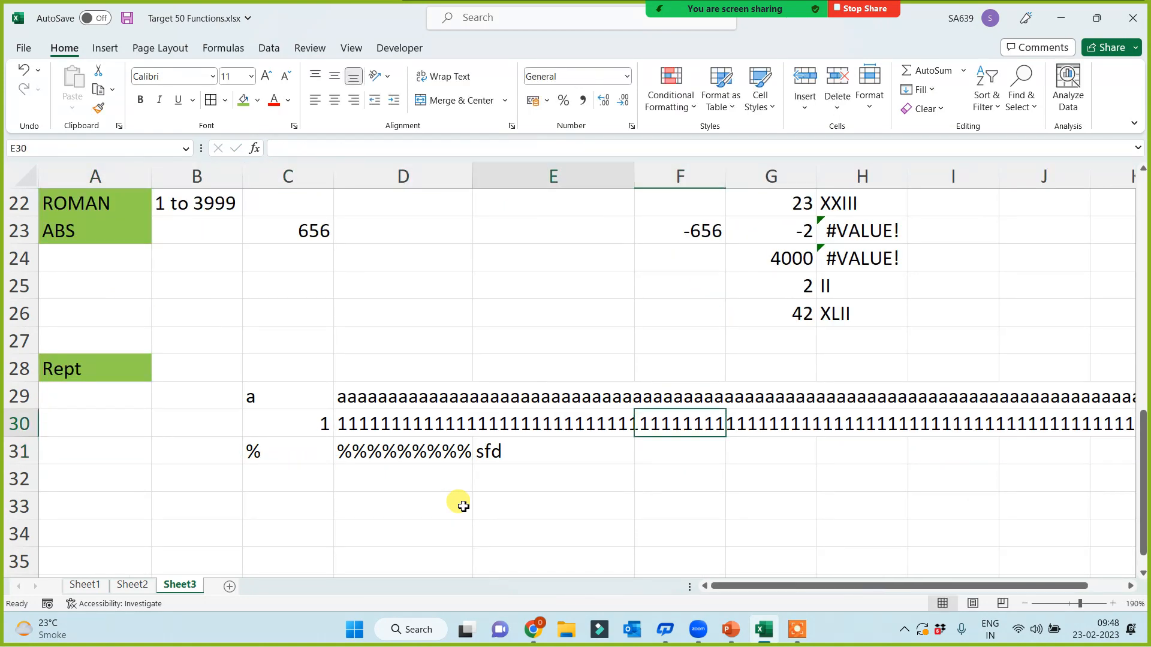
key("Left")
type("sdf")
key("Up")
type("dsf")
key("Up")
key("Left")
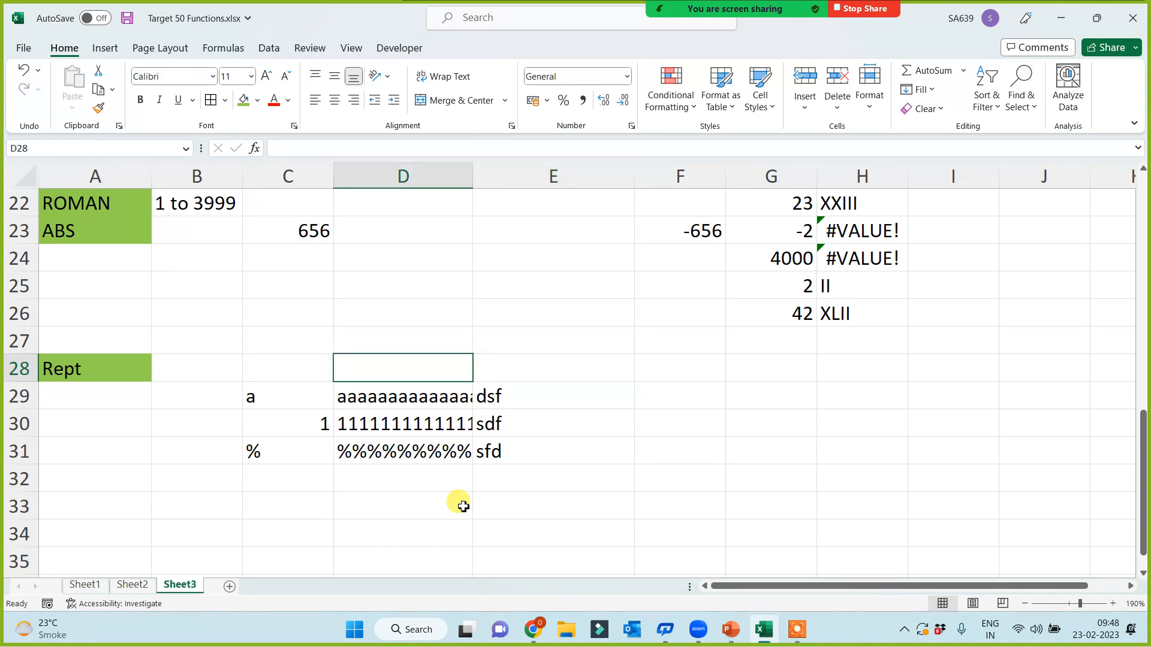
Step: Clear the test text from E29:E31
key("Down")
key("Down")
key("Down")
key("Down")
key("Right")
key("Up")
key("shift+Up")
key("shift+Up")
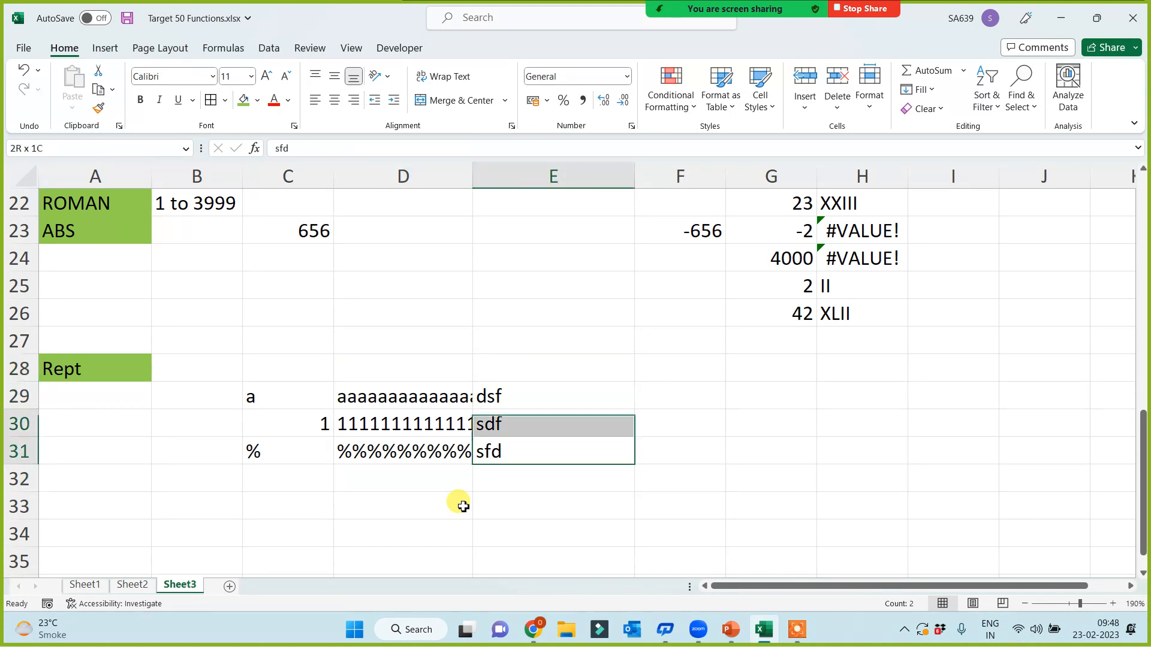
key("Delete")
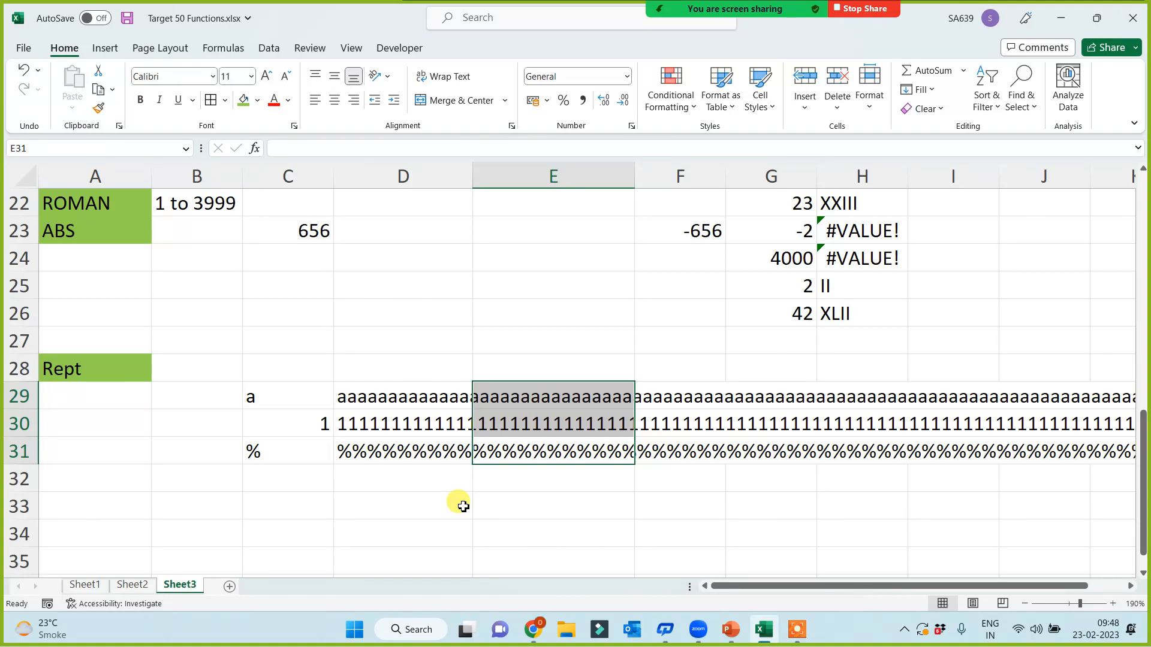
left_click(111, 482)
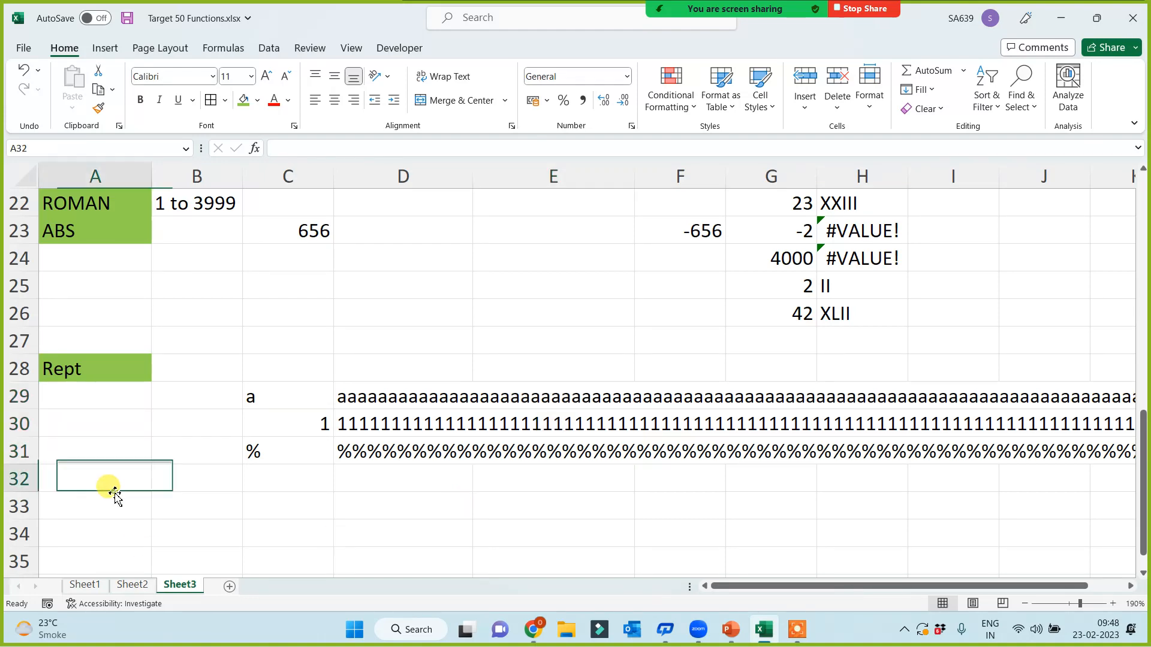
Step: Change C29's sample from a to 'a,' so D29 repeats comma-separated a's
scroll(128, 455, "up", 2)
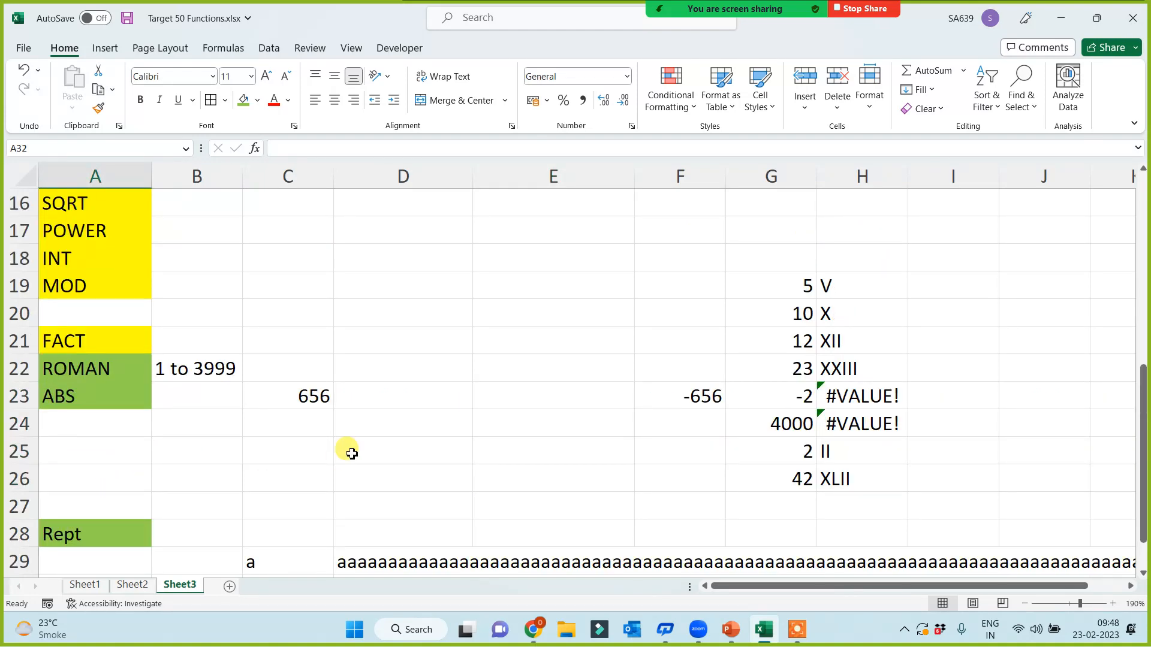
scroll(356, 454, "down", 2)
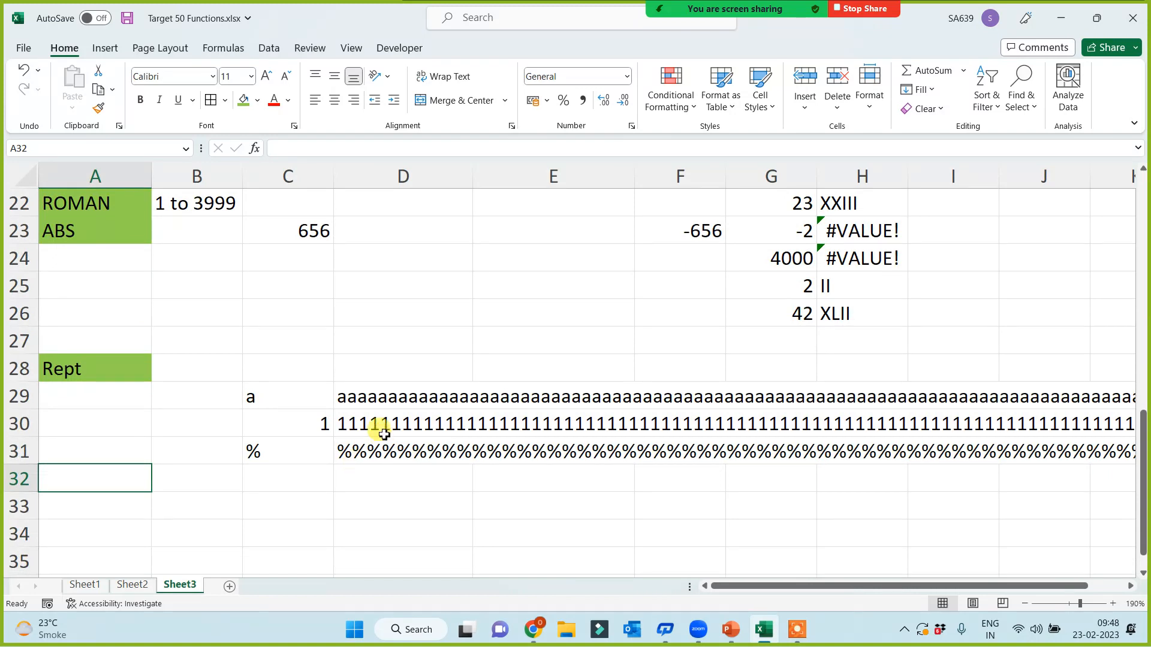
double_click(270, 399)
left_click(270, 502)
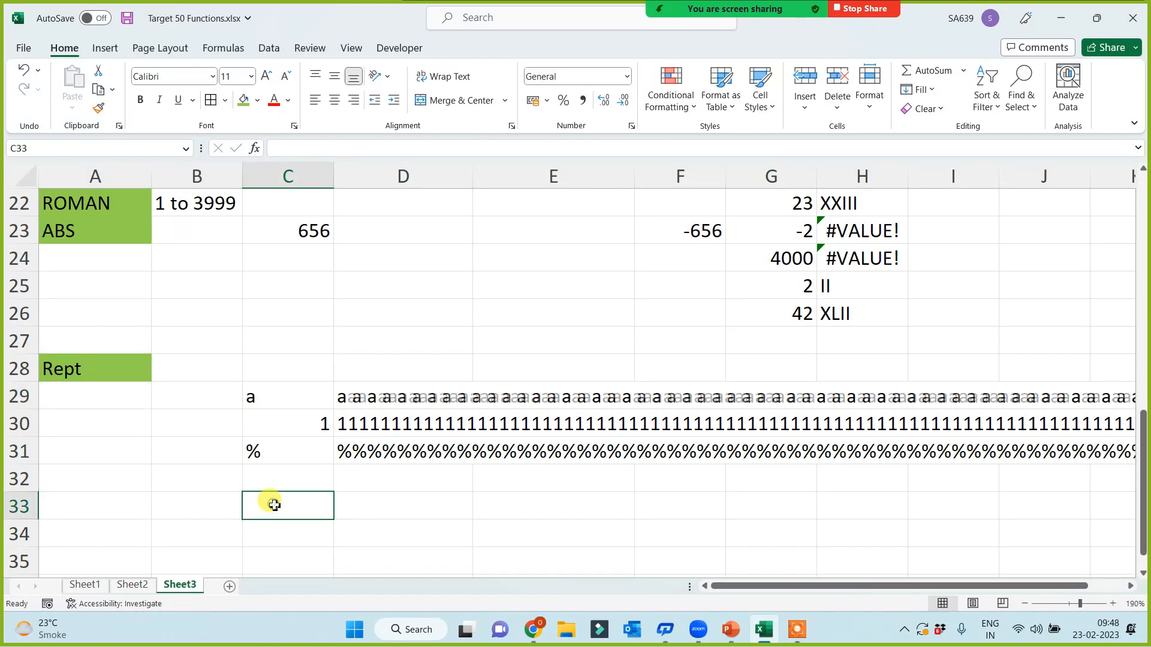
double_click(258, 399)
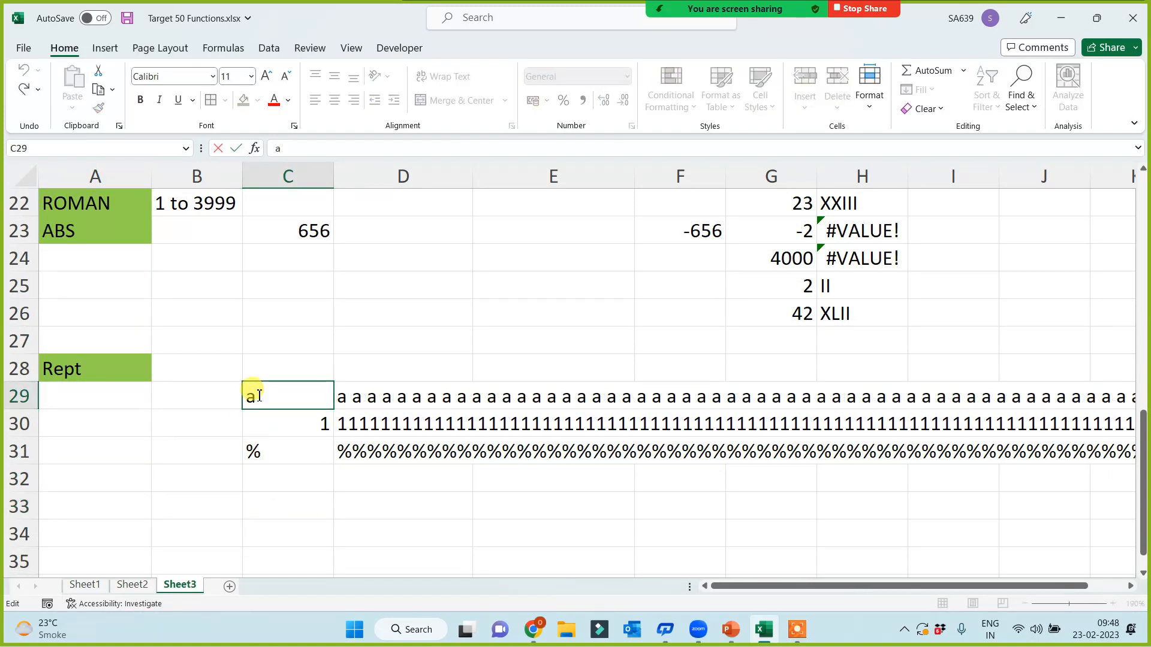
type(",")
left_click(259, 479)
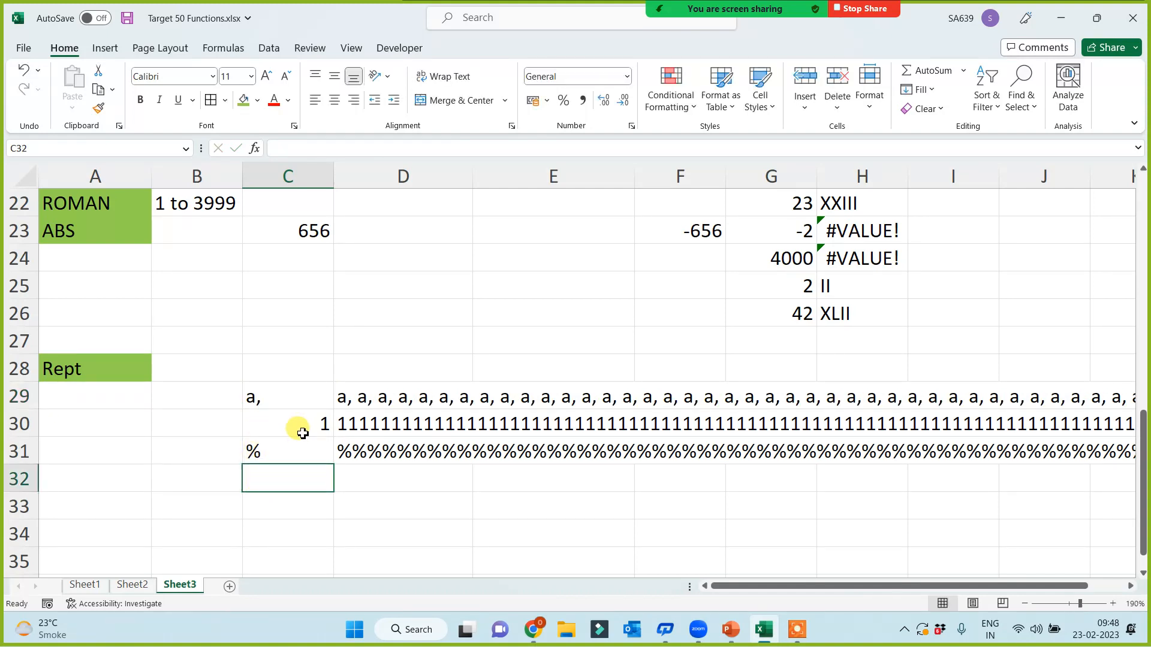
Step: Centre the sample values in C29:C31
left_click(315, 390)
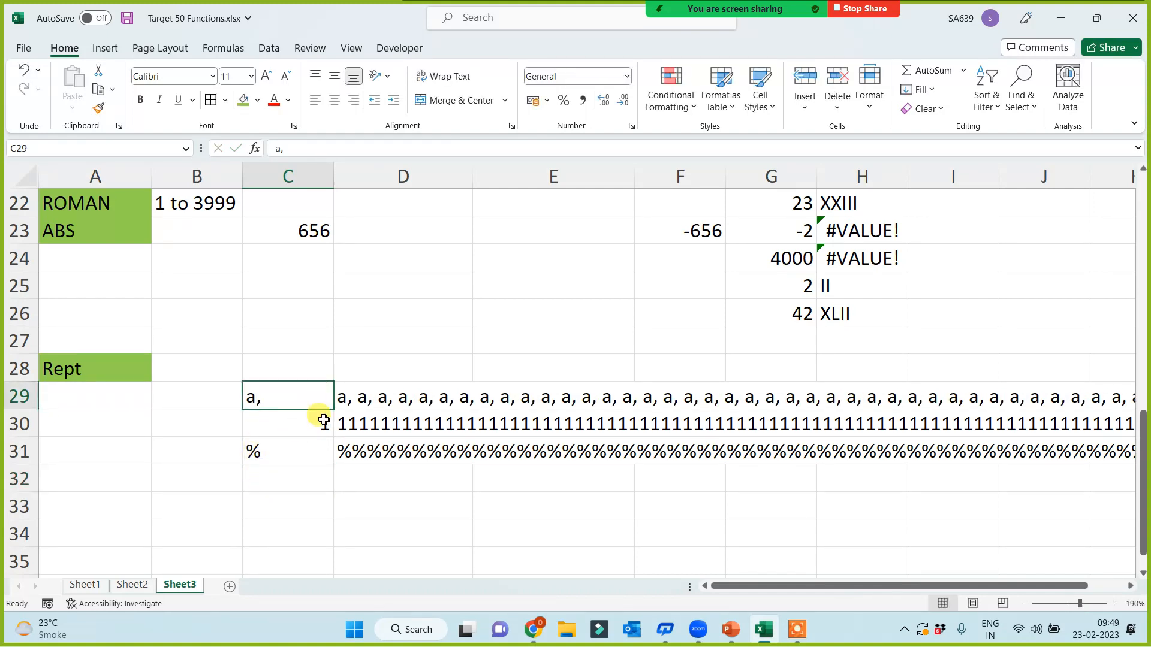
left_click(320, 420)
left_click(301, 447)
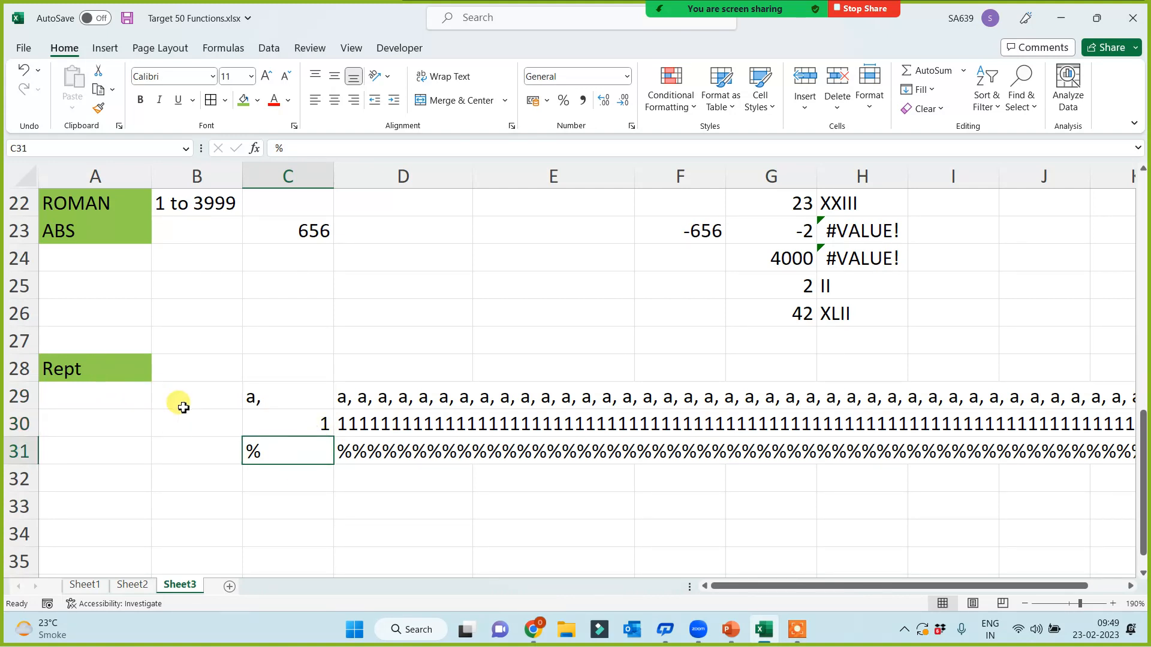
left_click_drag(298, 396, 303, 450)
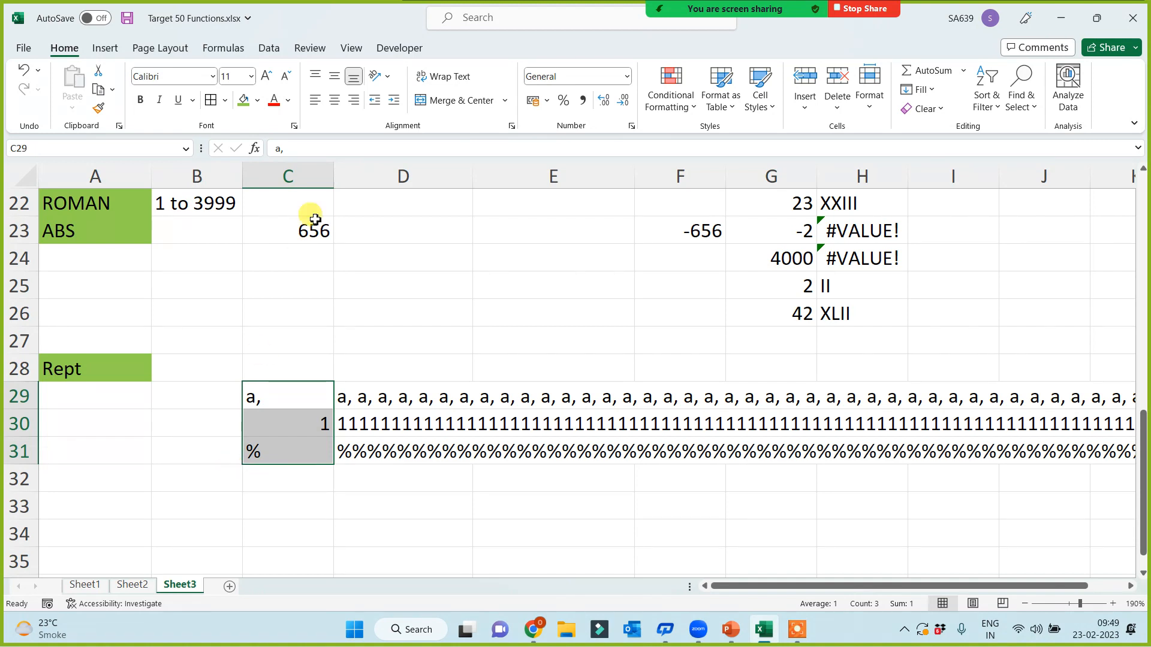
left_click(334, 100)
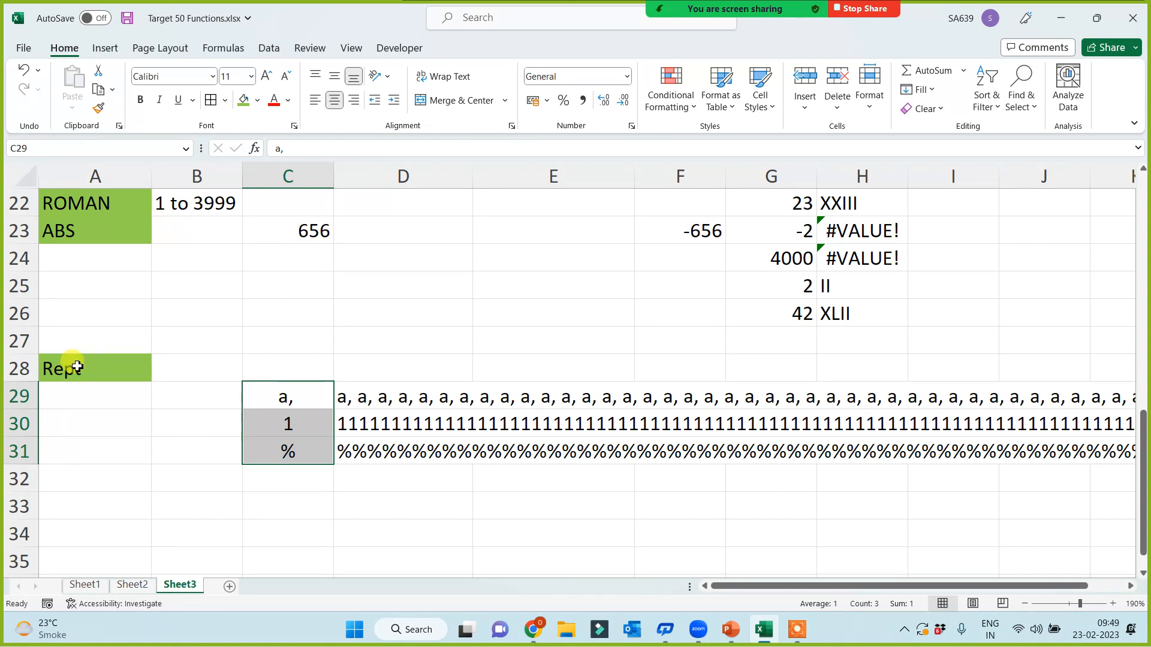
left_click(90, 450)
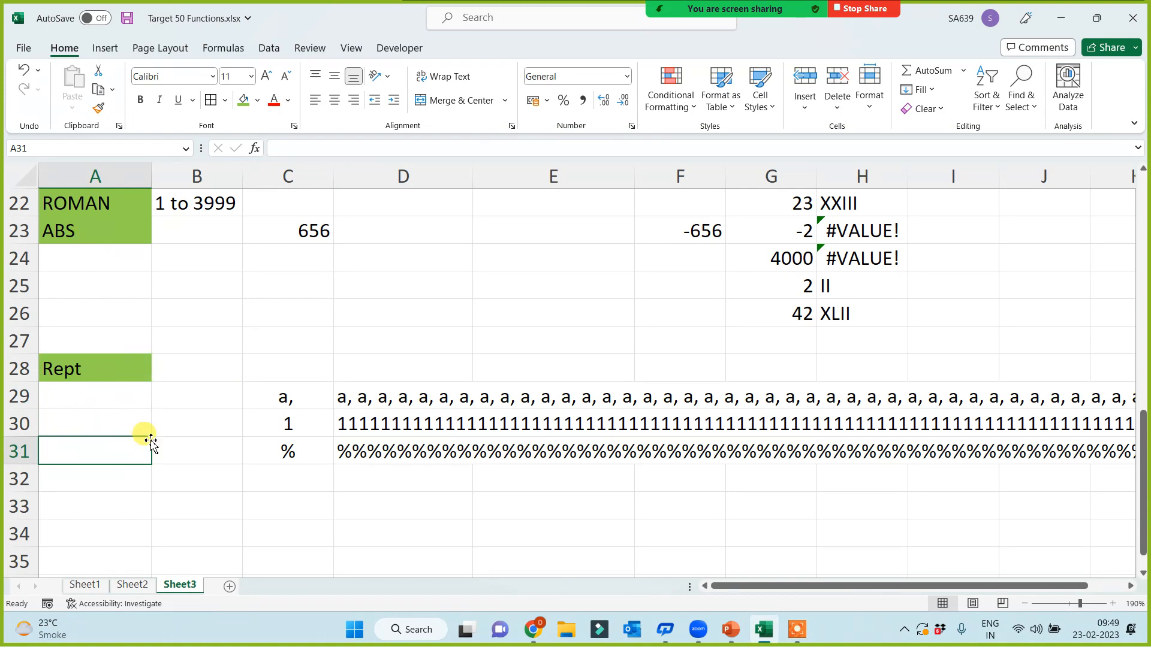
scroll(149, 442, "up", 2)
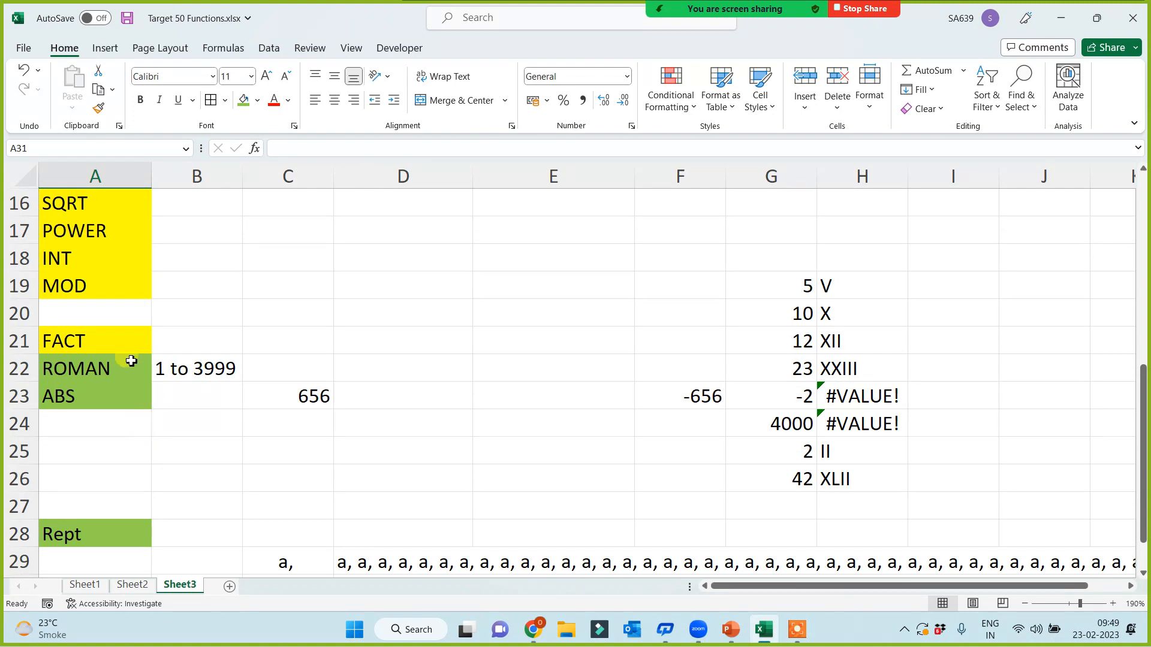
left_click(102, 347)
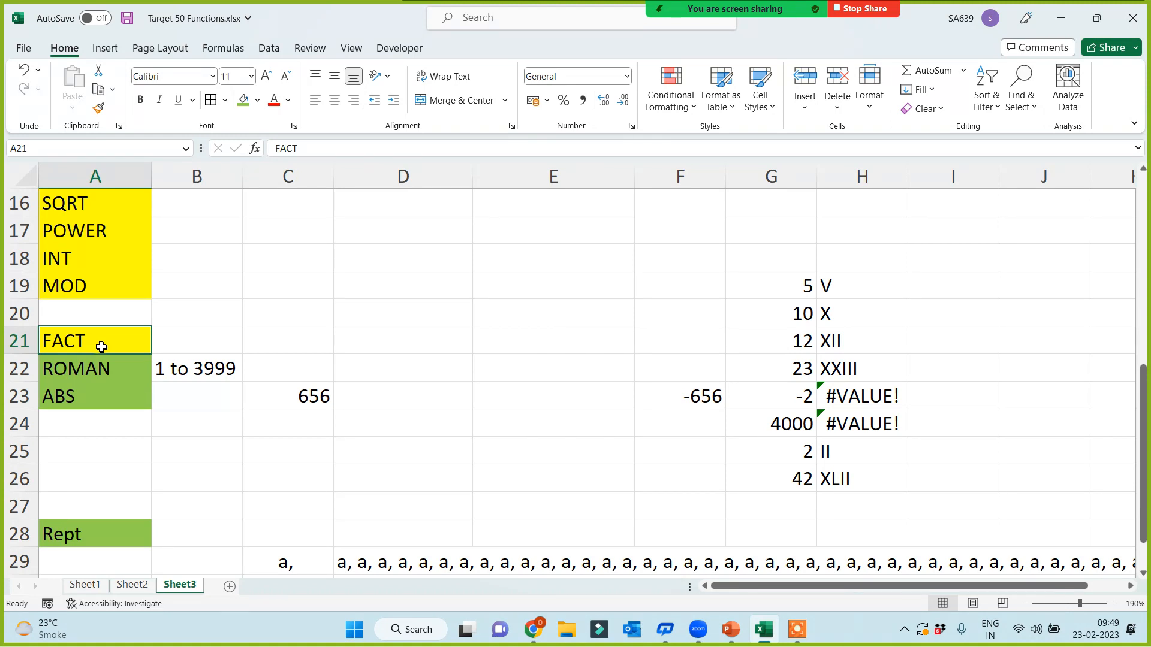
Step: Enter =FACT(5) in C21, returning 120
left_click(190, 333)
left_click(312, 342)
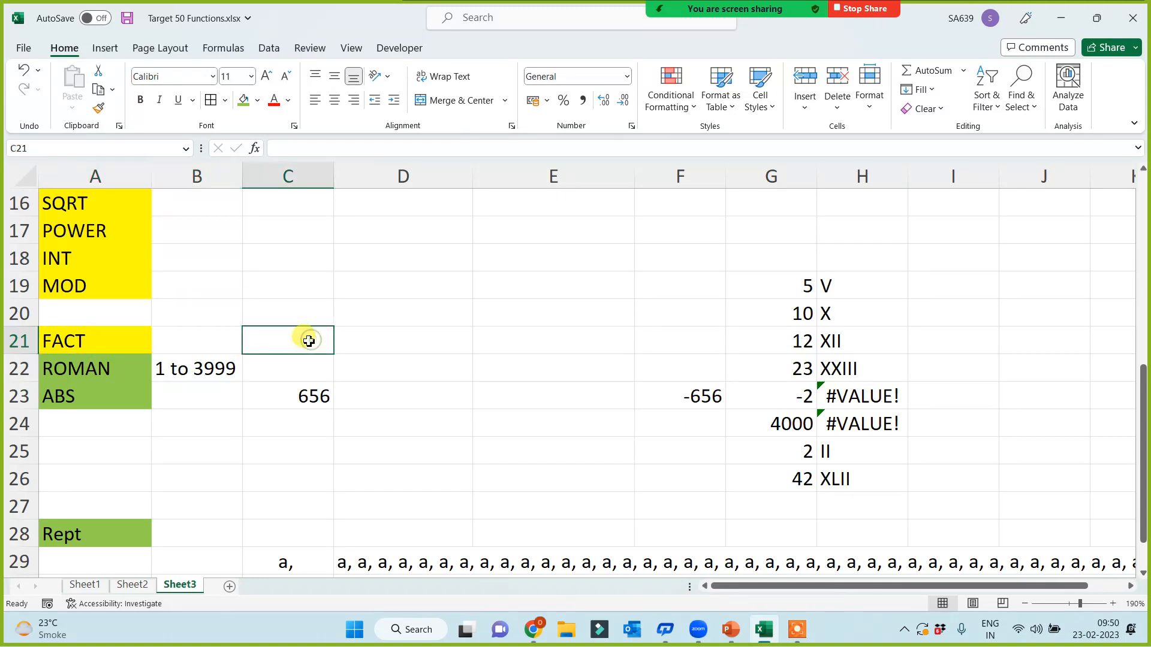
type("=fact")
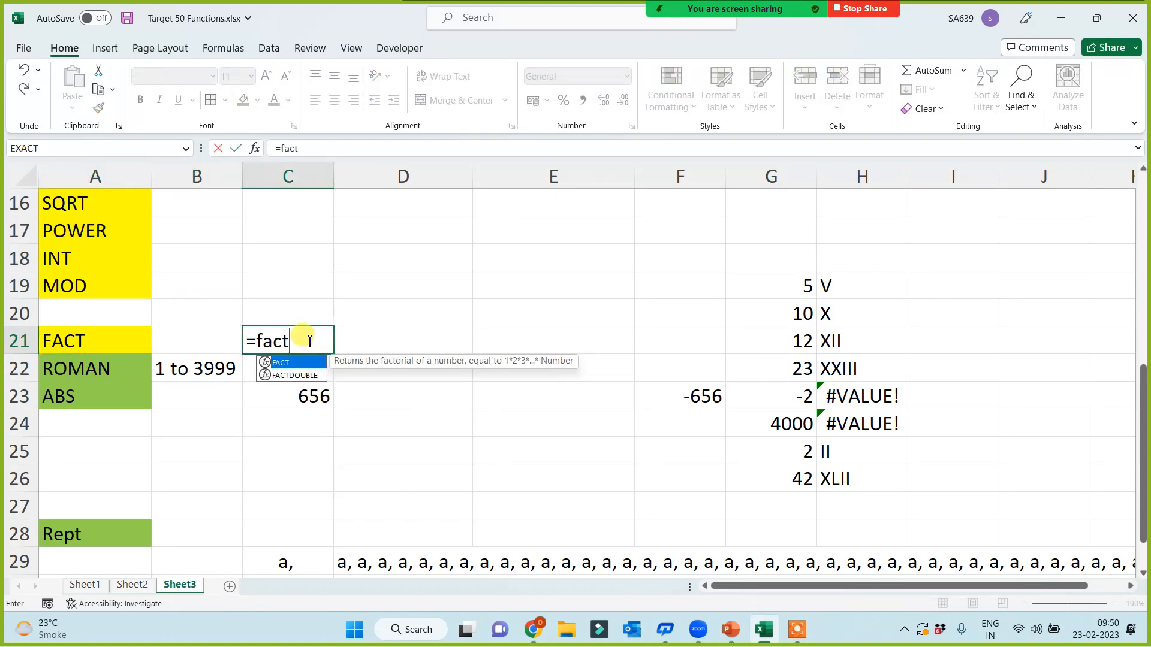
type("(5)")
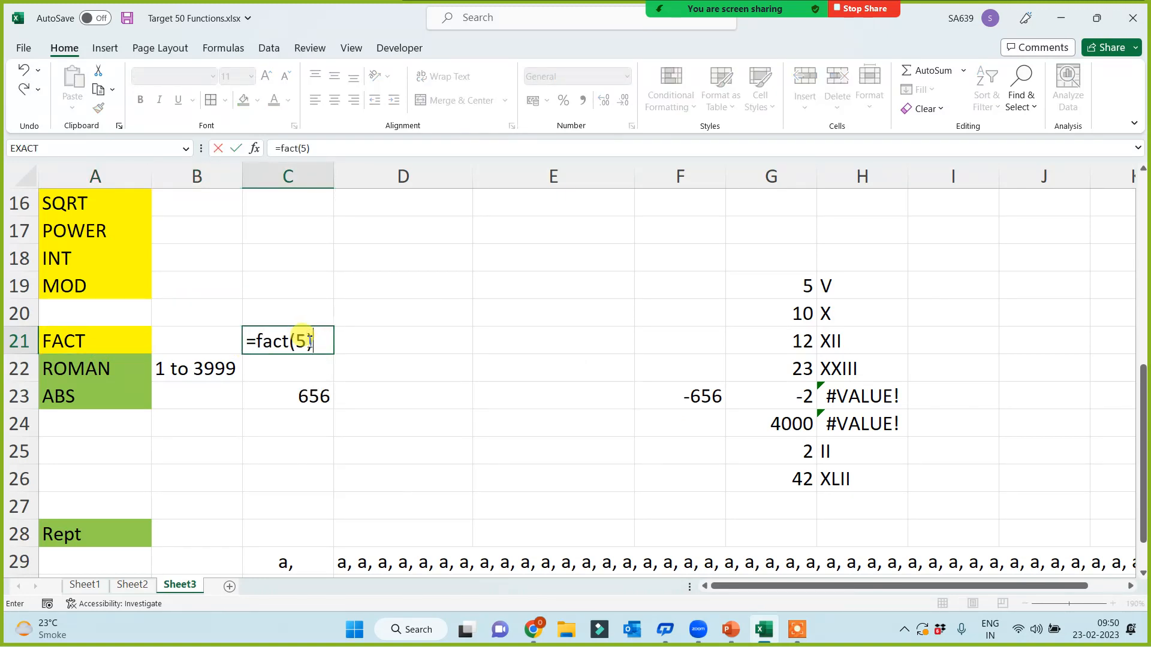
key("Return")
left_click(308, 342)
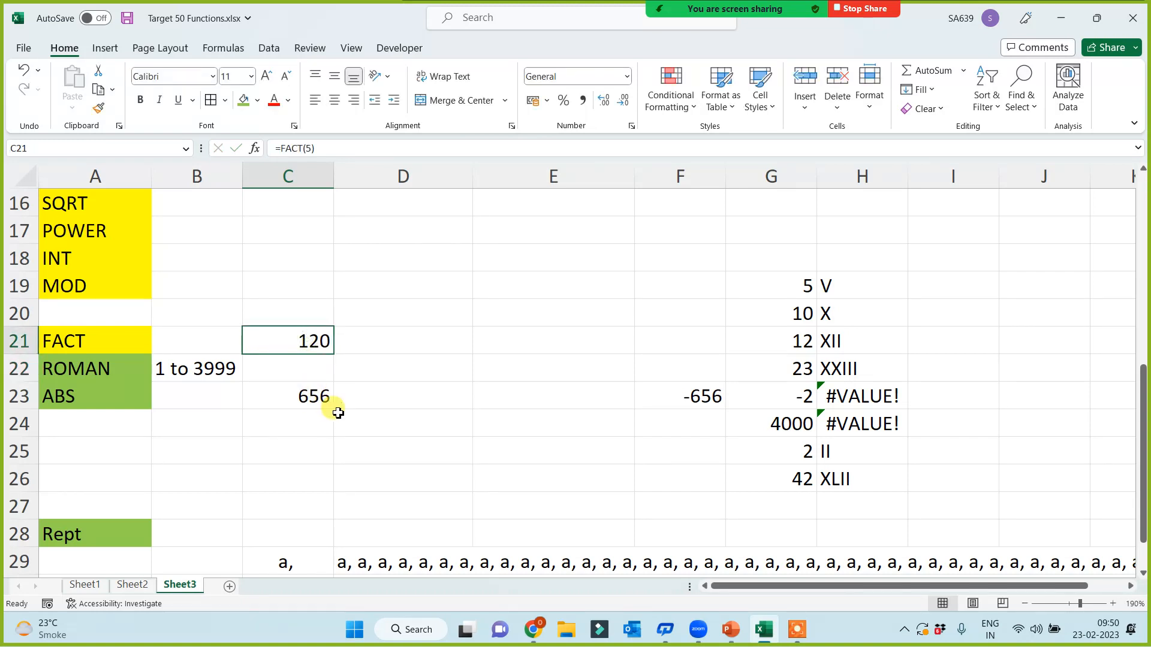
Step: Enter =5*4*3*2*1 in E21 and =1*2*3*4*5 in E22, both giving 120
left_click(493, 349)
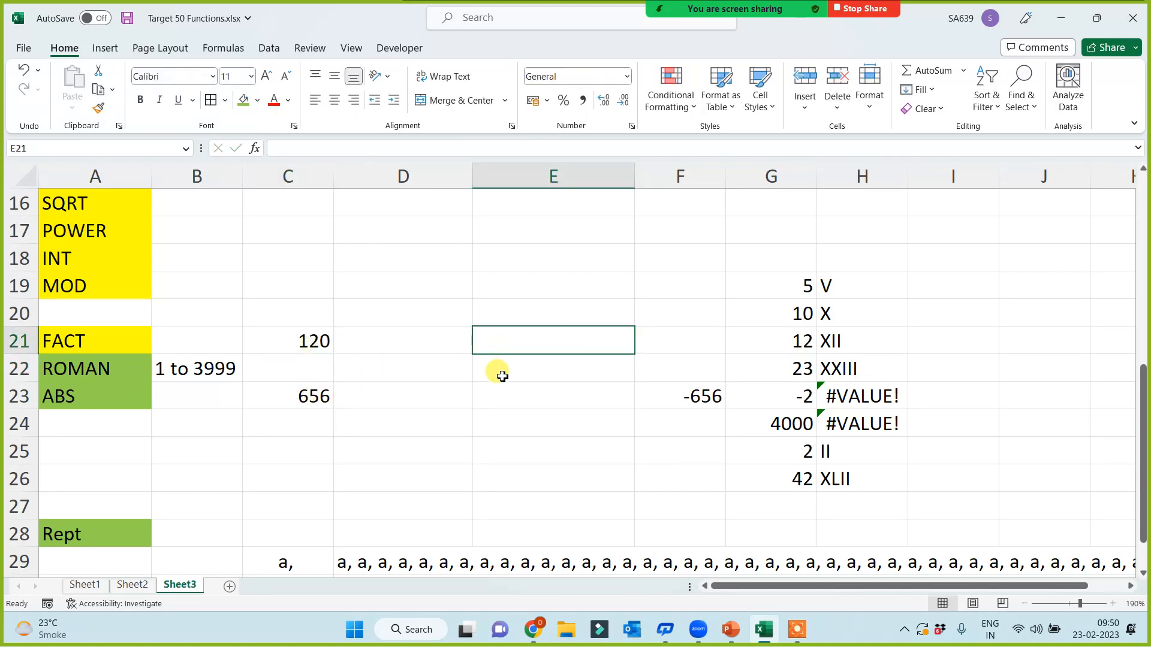
type("=5")
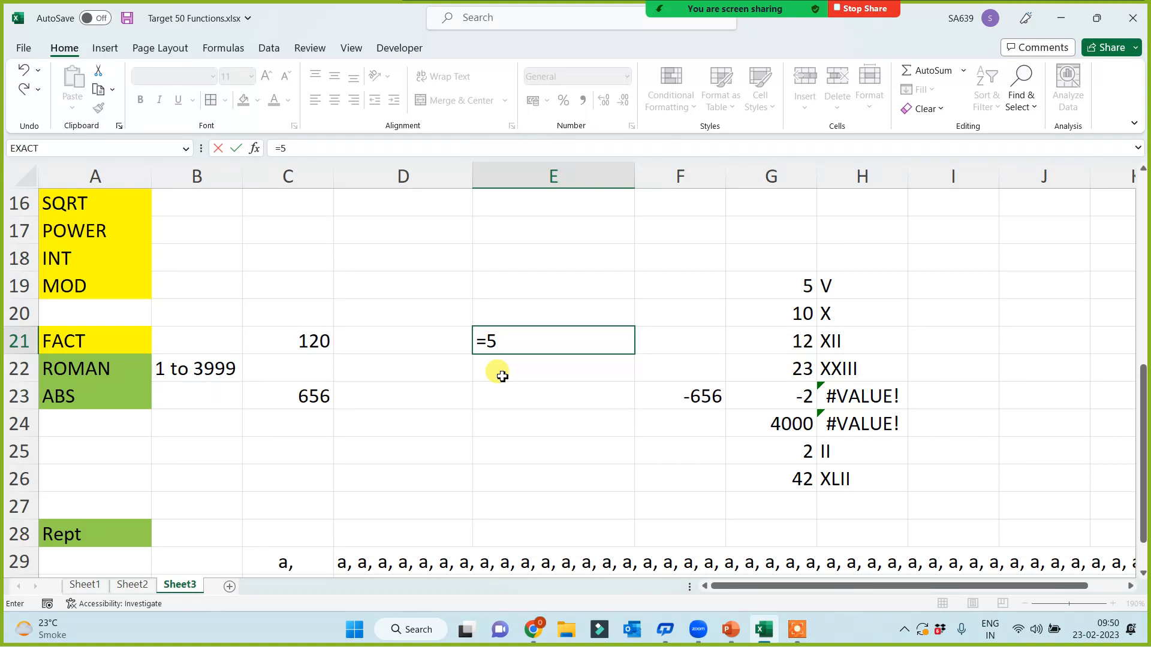
type("*4*3*2*1")
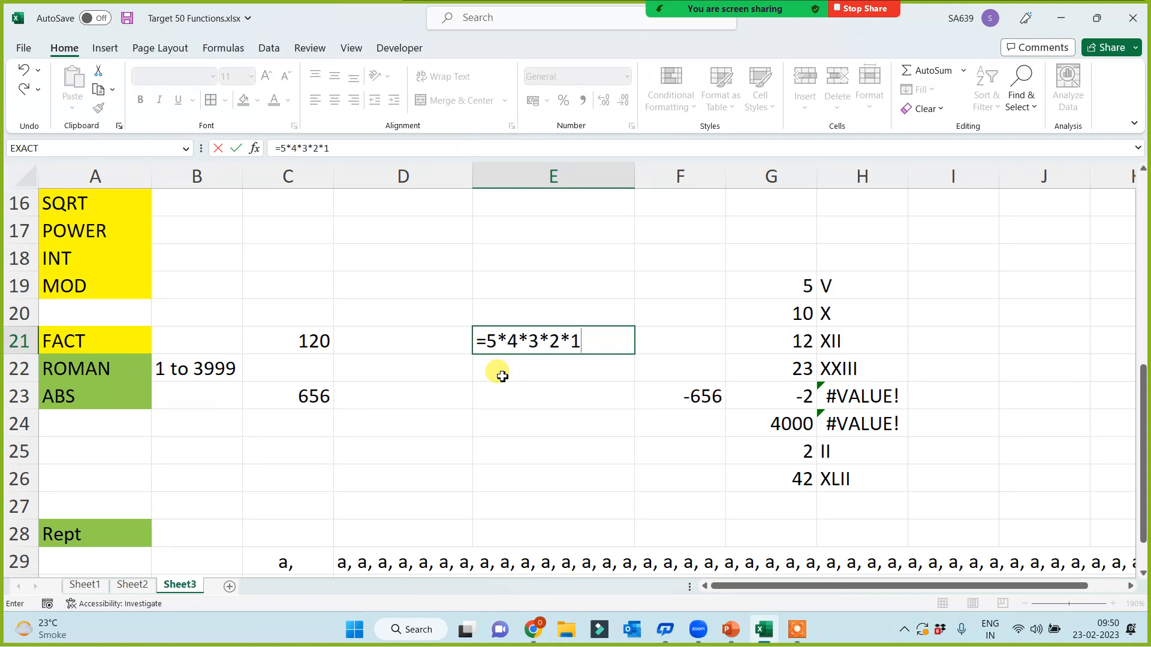
key("Return")
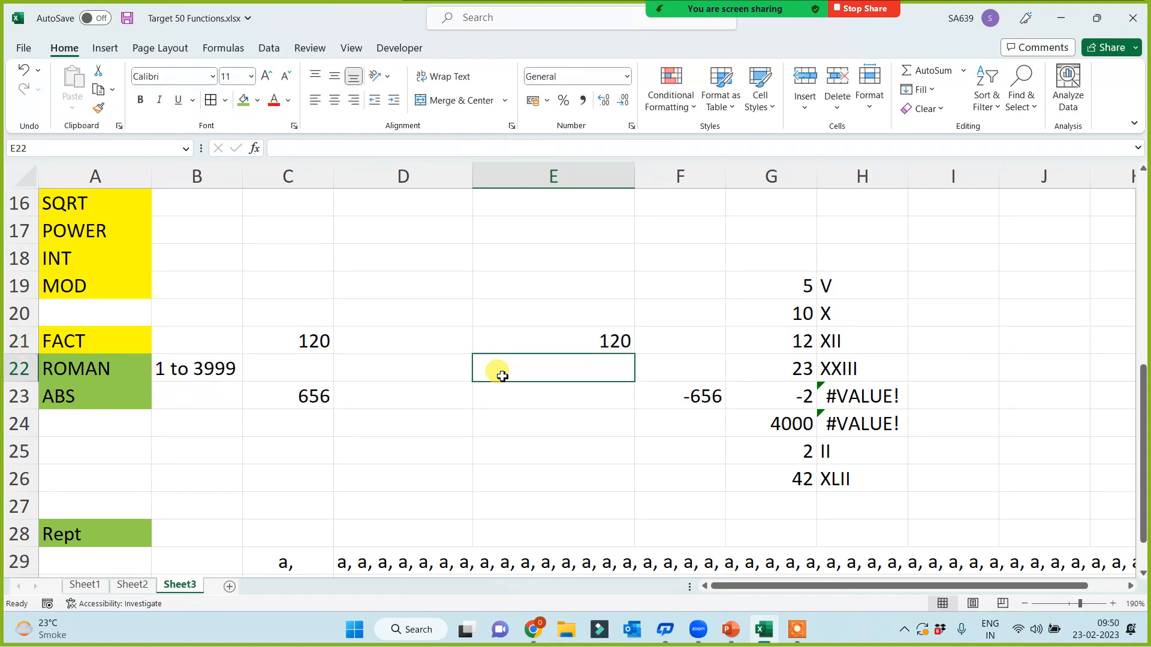
type("=1*")
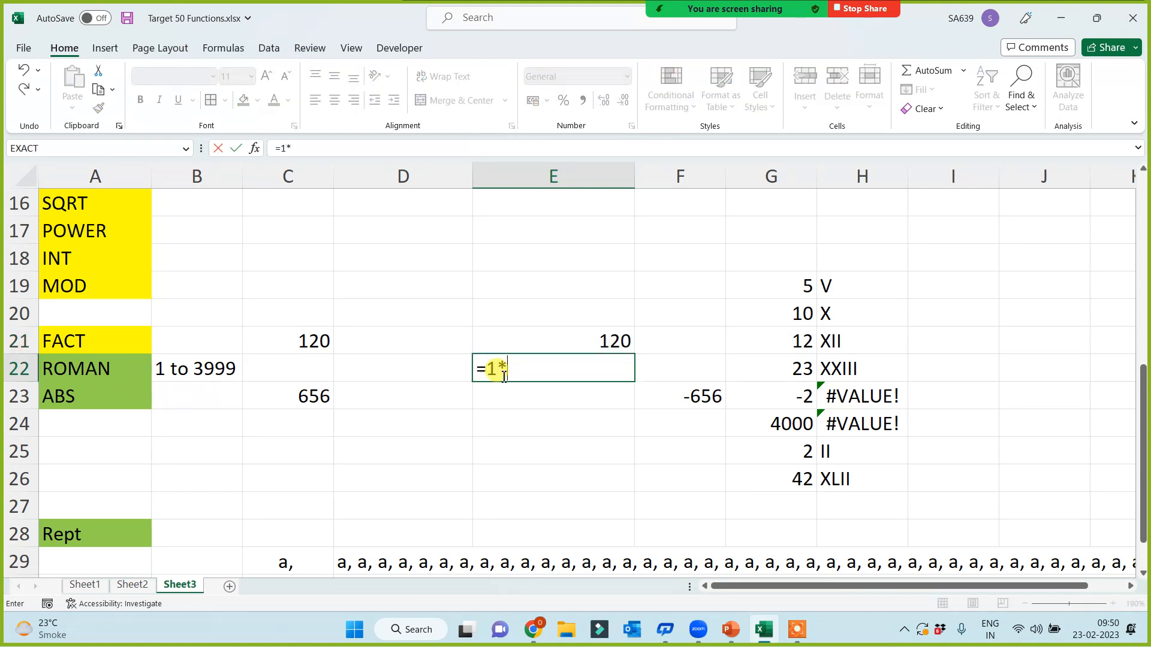
type("2*3*4*5")
key("Return")
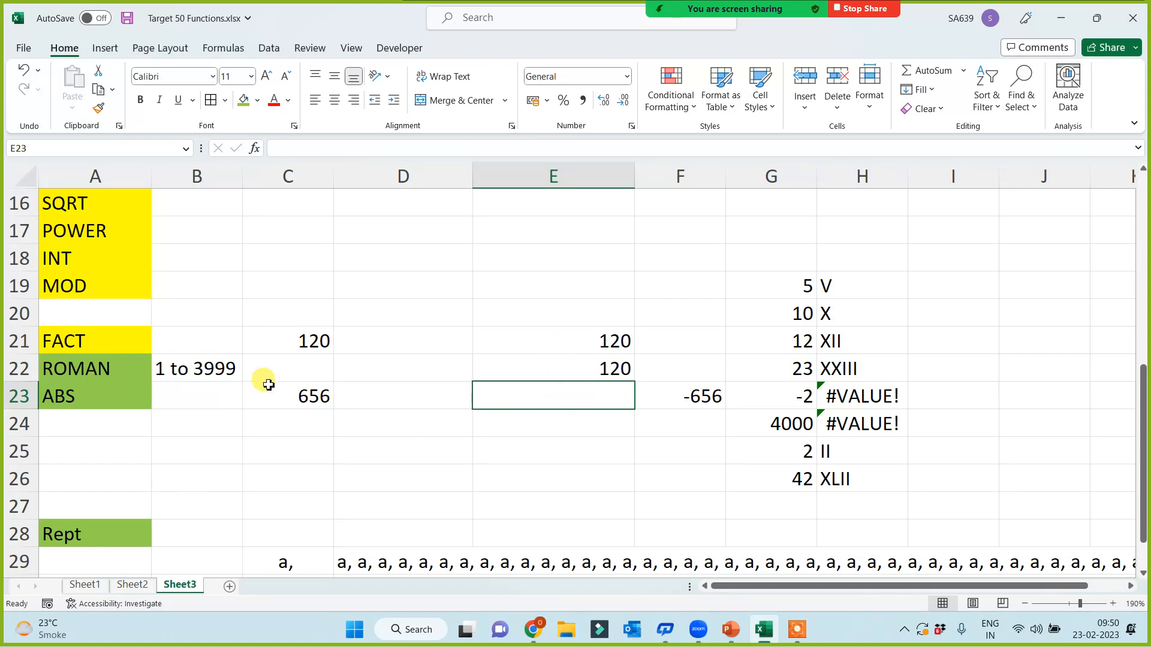
left_click(60, 342)
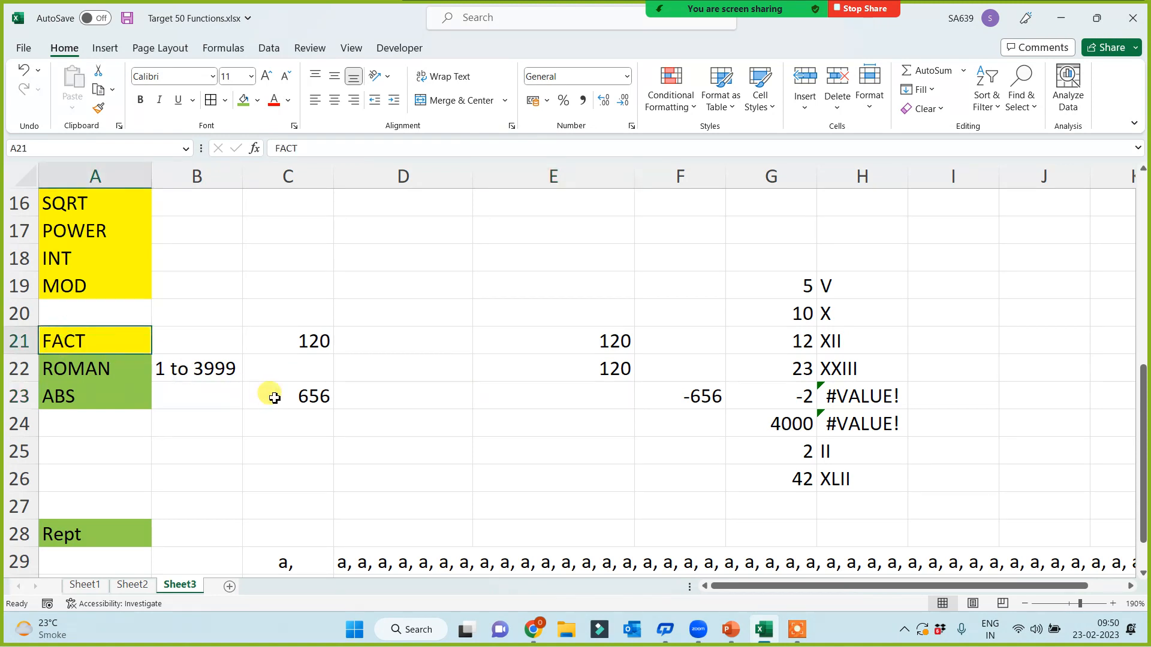
Step: Give the FACT label in A21 a green fill
left_click(243, 100)
left_click(200, 441)
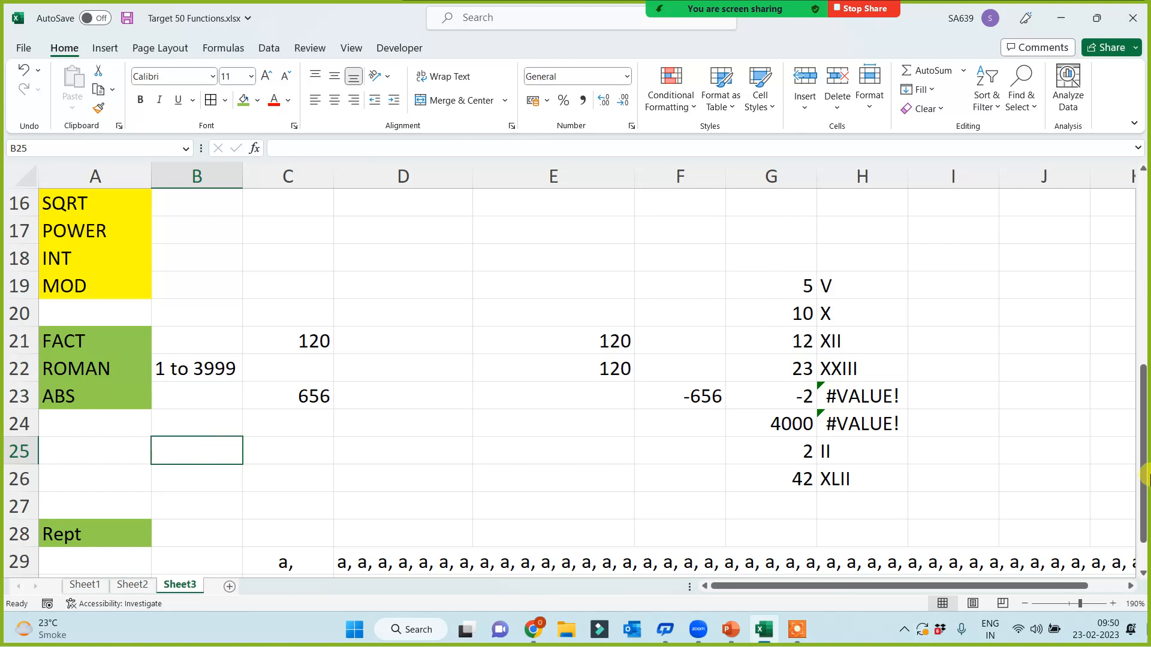
scroll(262, 348, "up", 1)
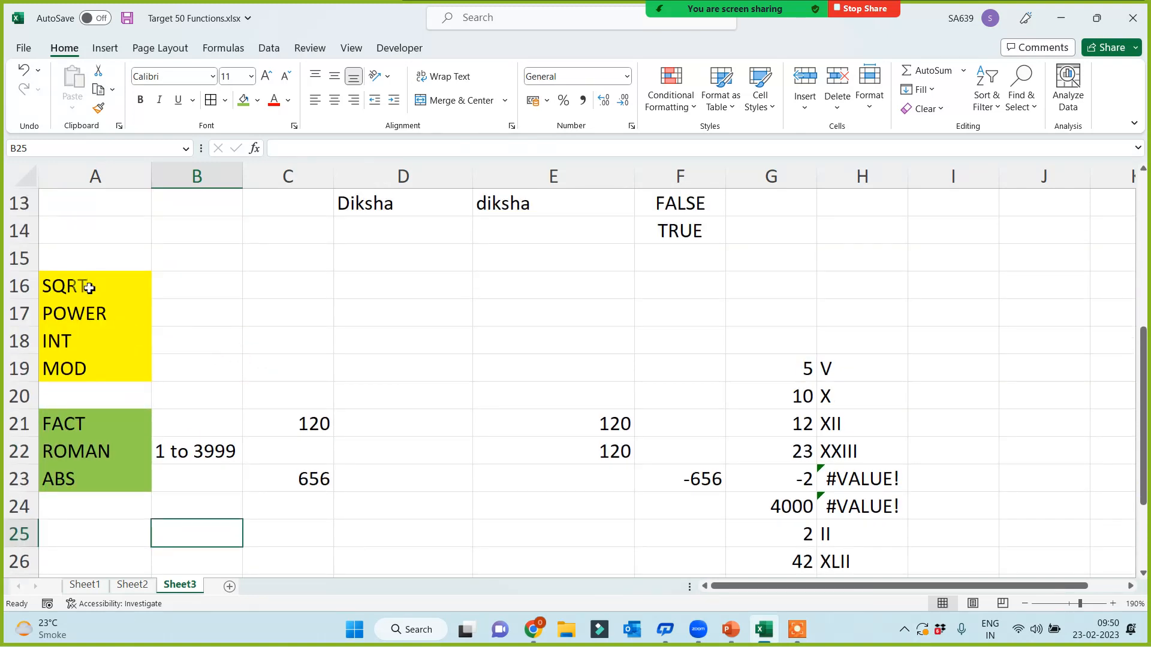
left_click(87, 282)
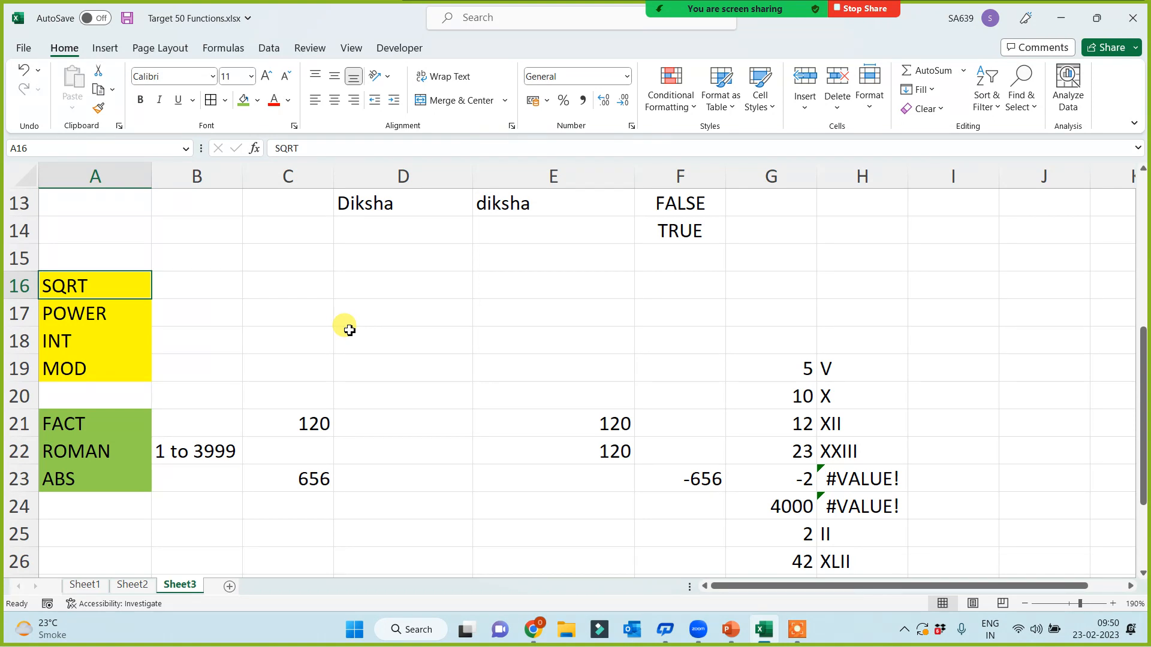
Step: Enter =SQRT(25) in C16, returning 5
left_click(250, 286)
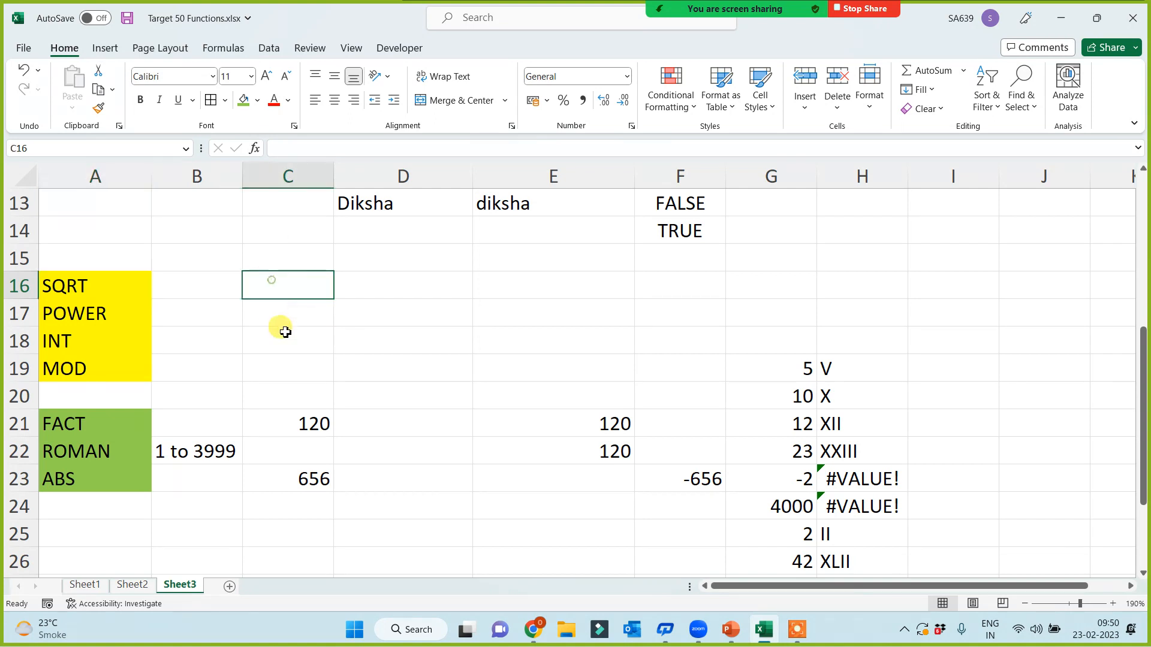
type("=sqrt")
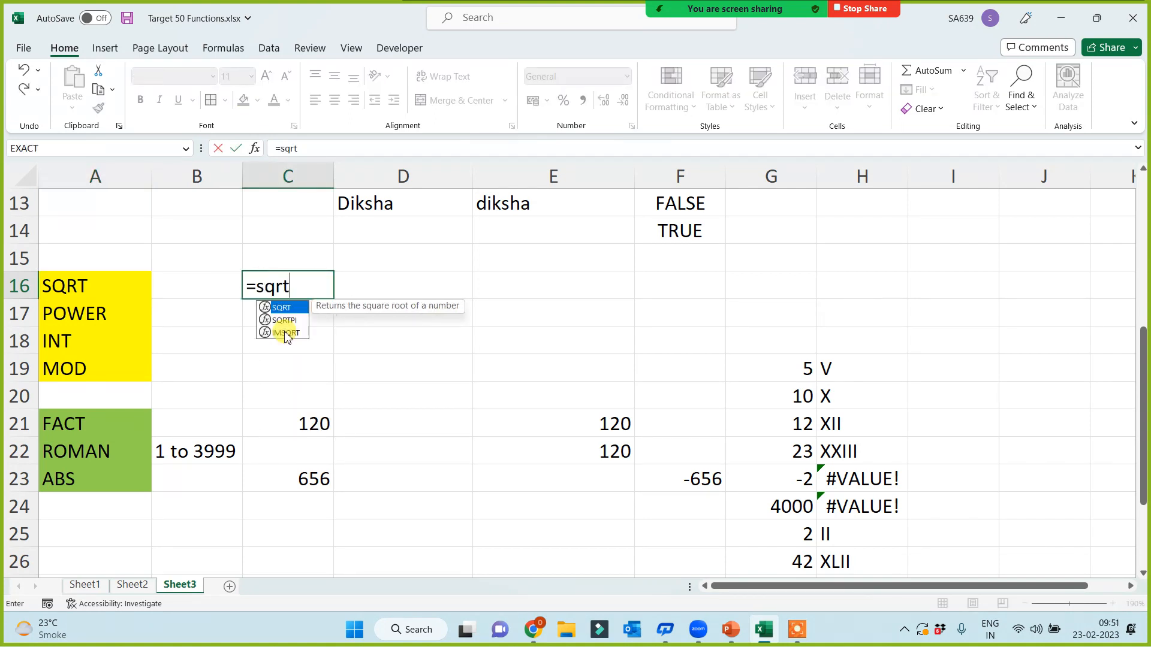
type("( 25)")
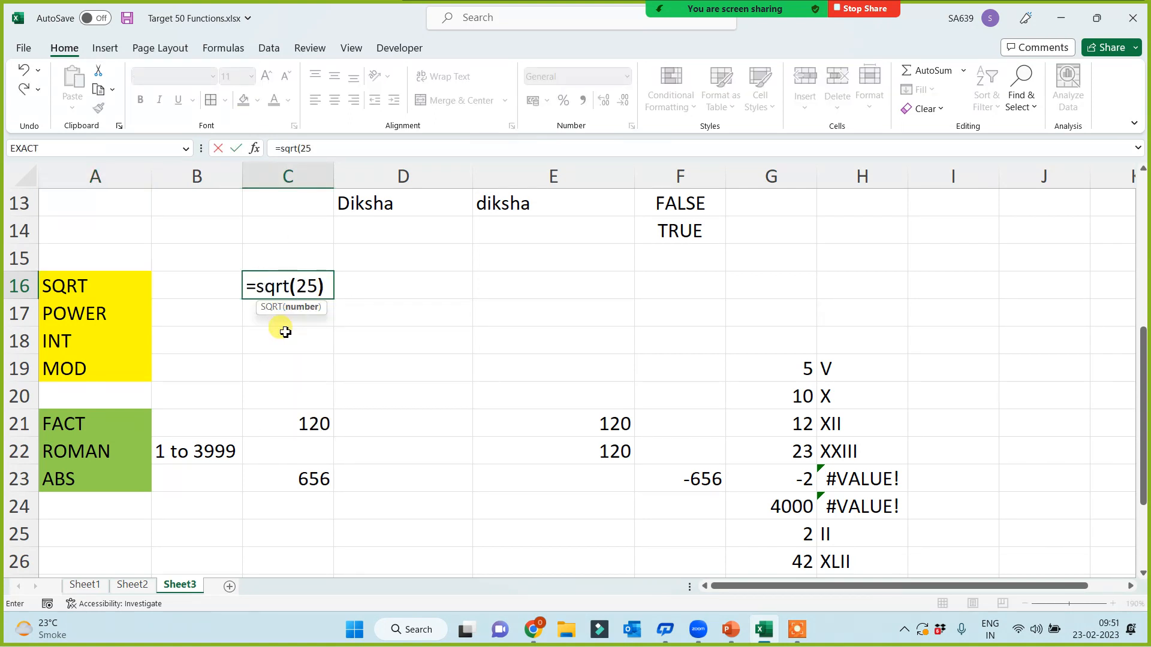
key("Return")
Step: Enter =SQRT(5465546) in D16, giving 2337.850722
left_click(394, 274)
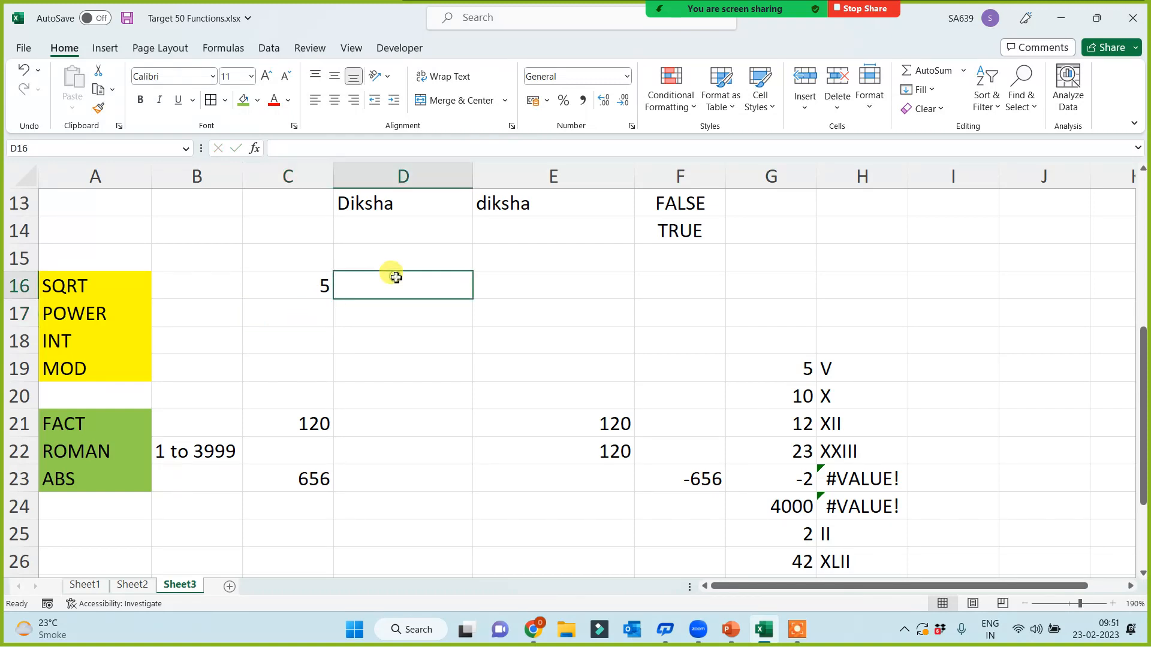
type("=")
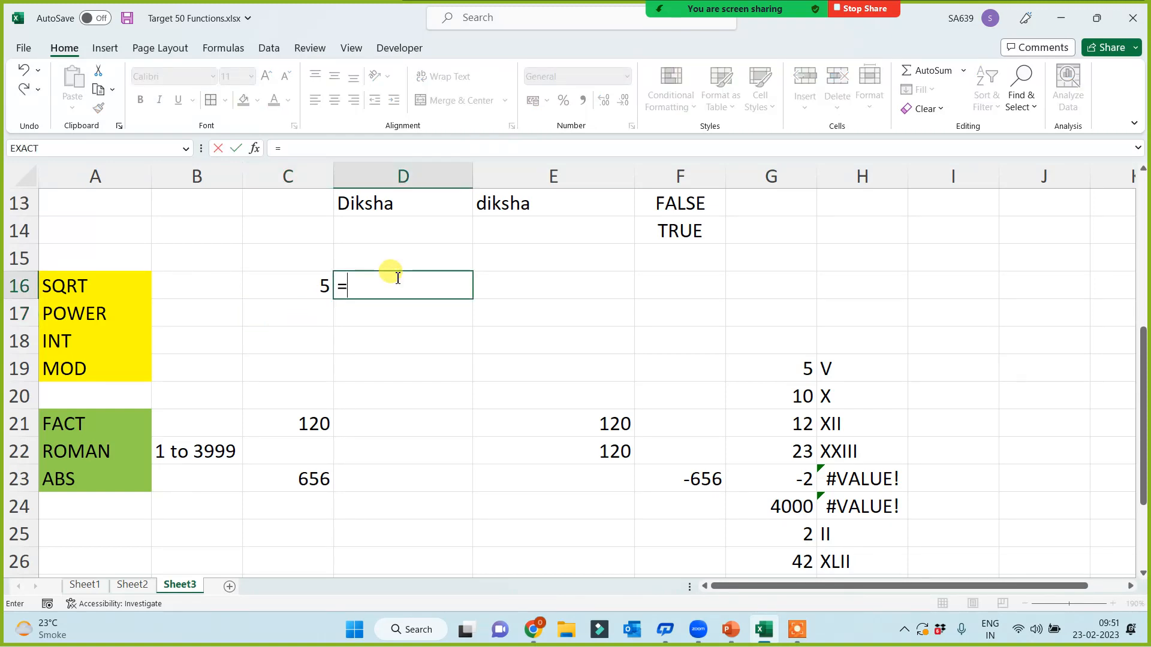
type("sqrt")
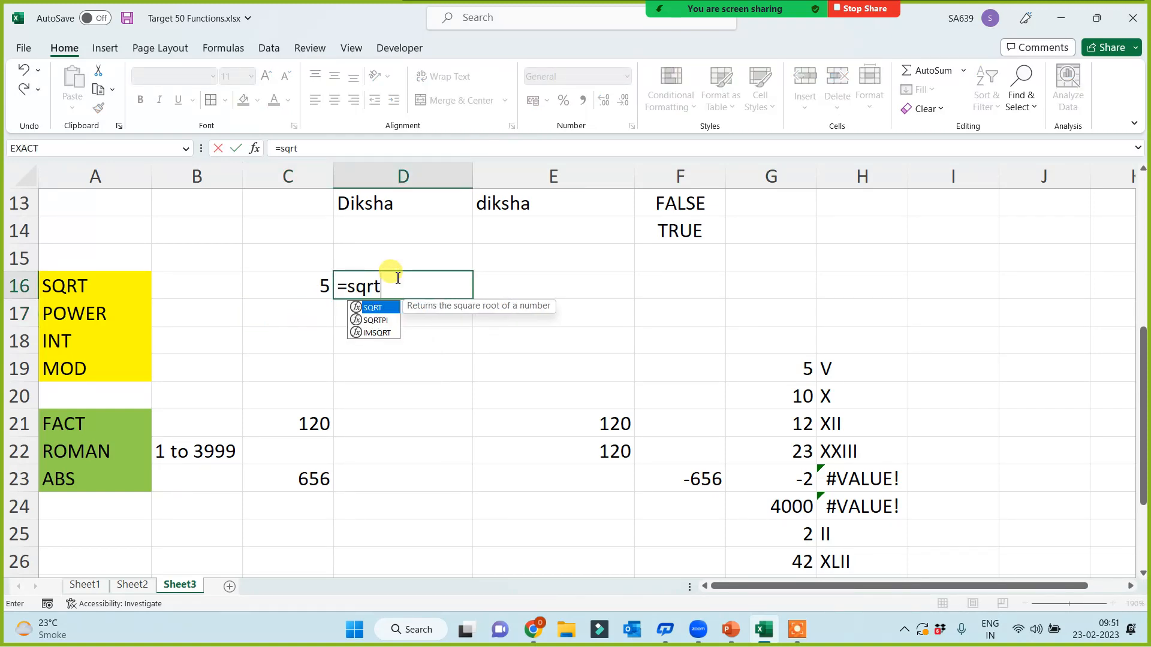
type("(5465546)")
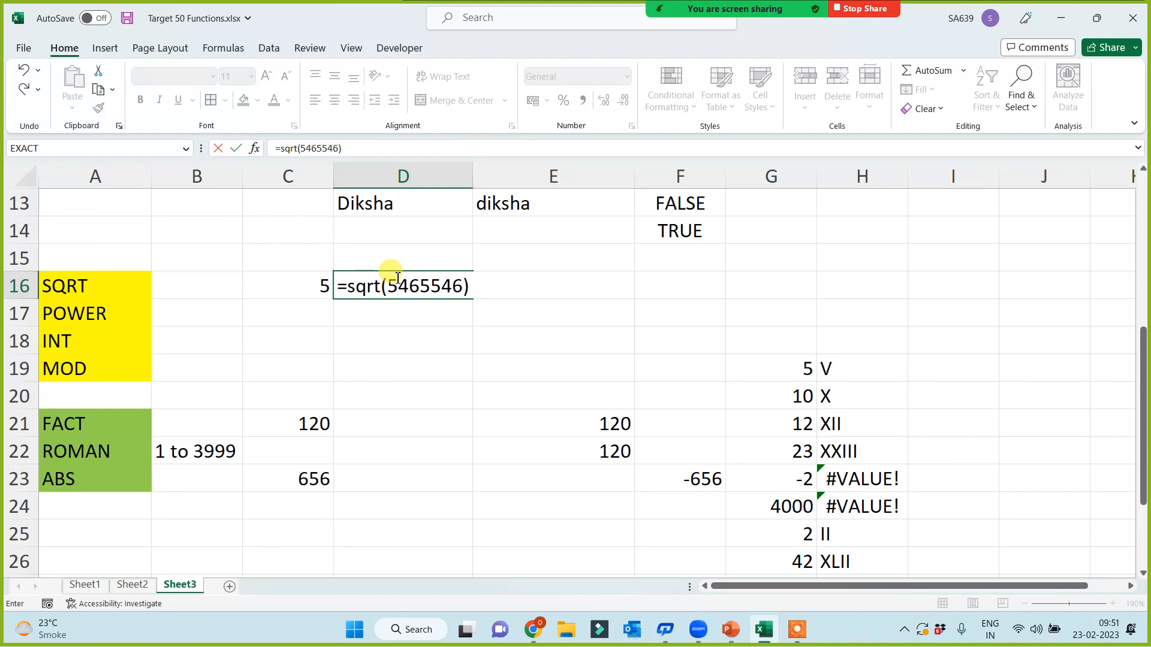
key("Return")
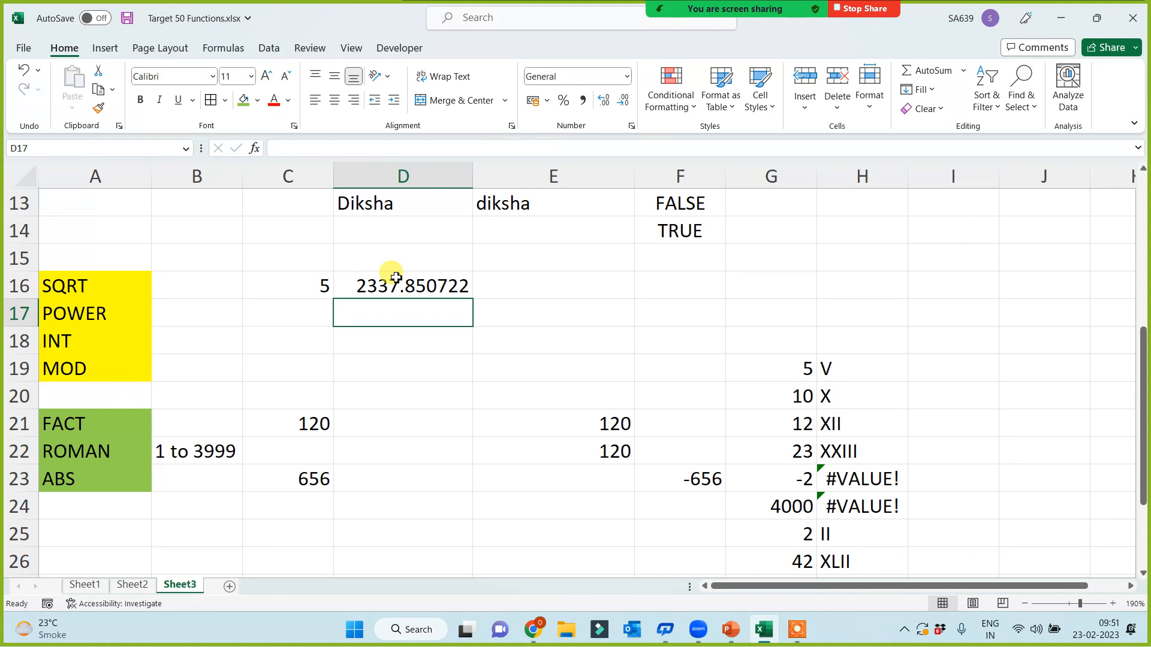
Step: Fill the C16 square-root result green
left_click(102, 288)
left_click(265, 287)
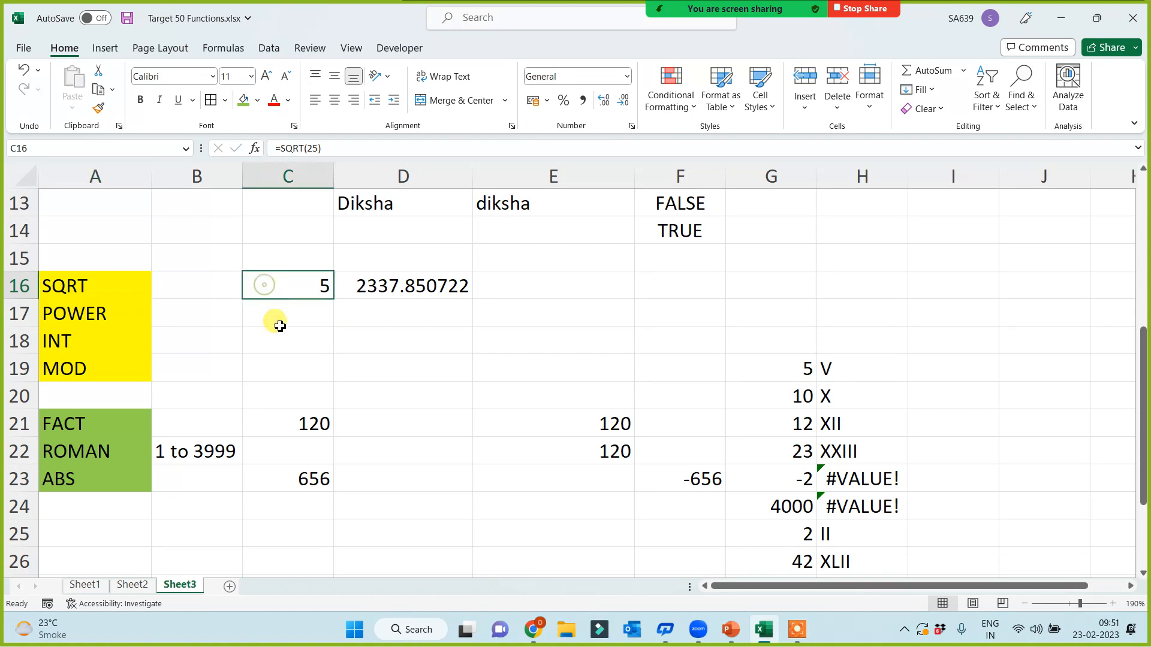
left_click(243, 100)
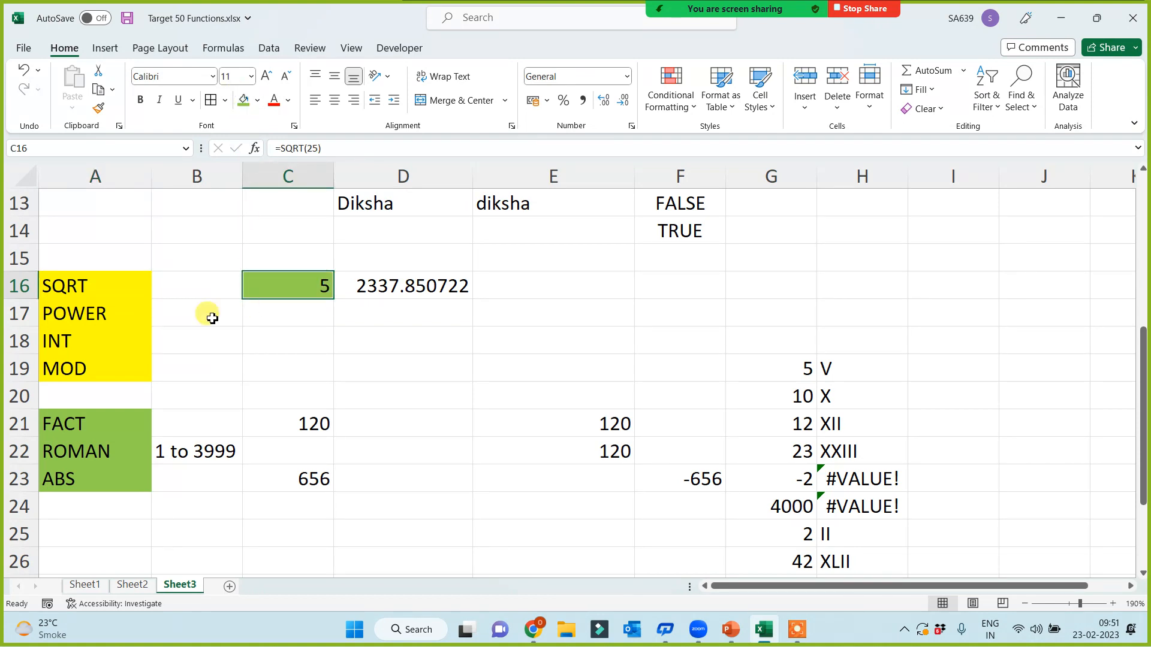
left_click(411, 284)
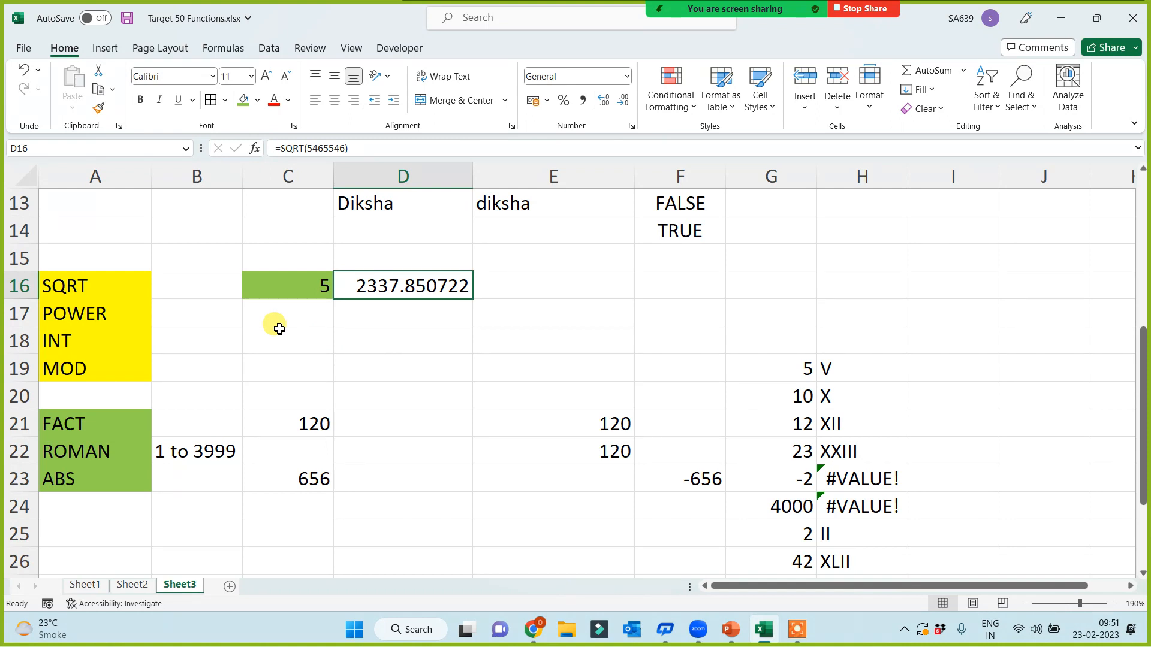
left_click(287, 316)
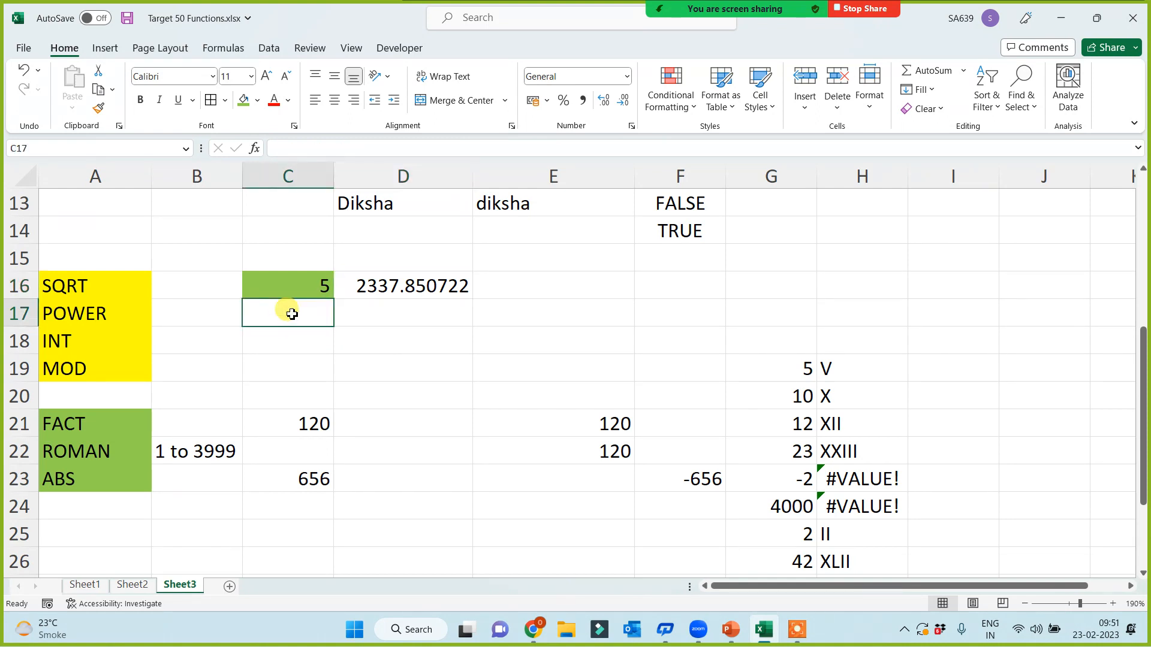
Step: Enter =POWER(2,2) in C17 beside the POWER label
left_click(98, 313)
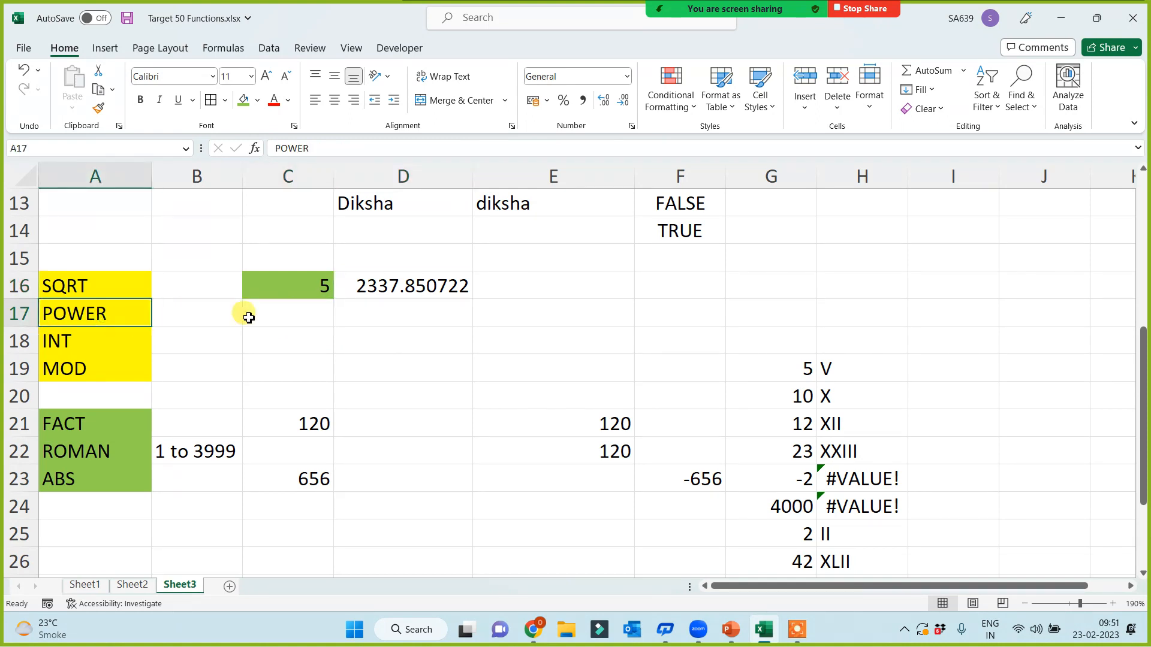
left_click(274, 313)
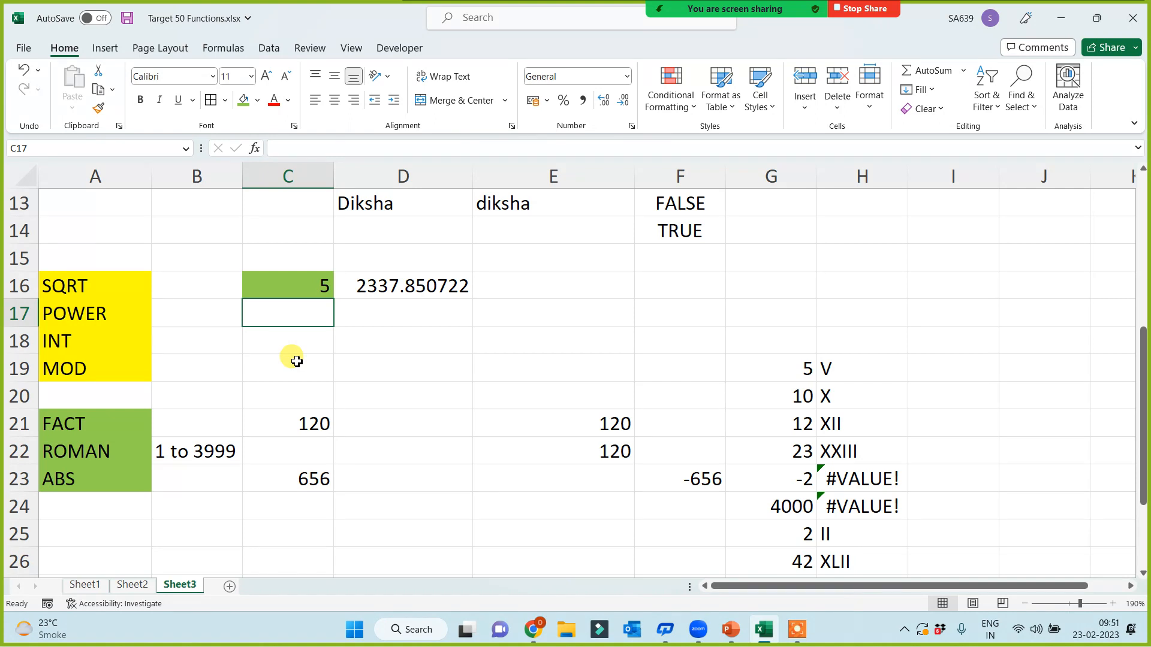
type("=p")
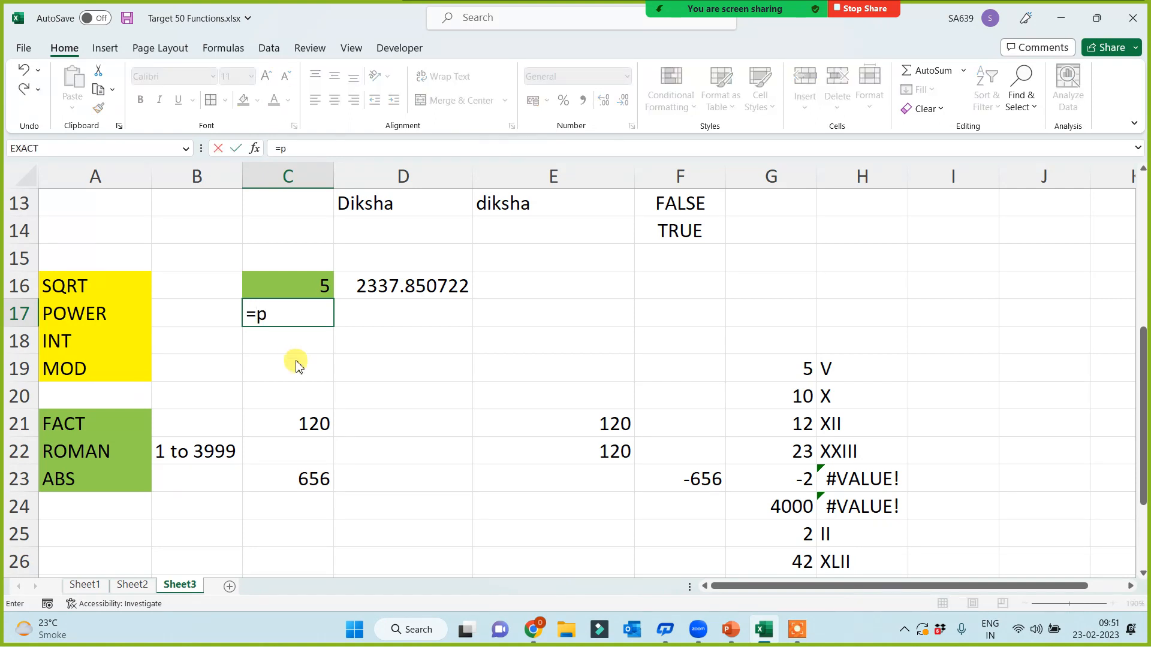
type("ower(")
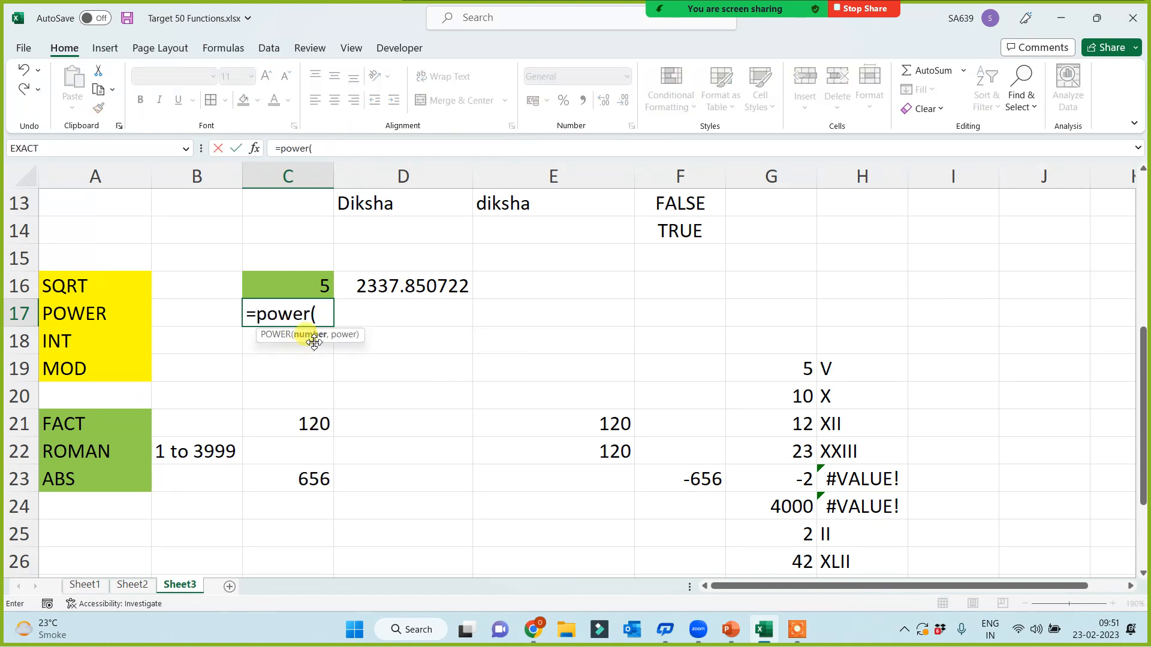
type("2")
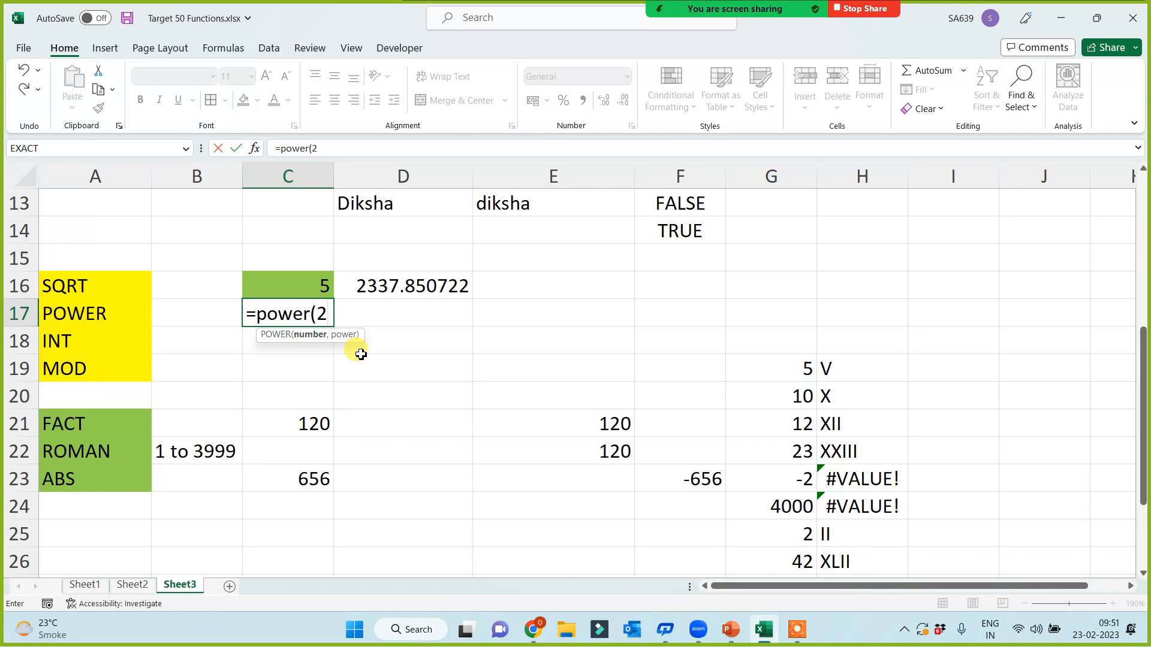
type(",2)")
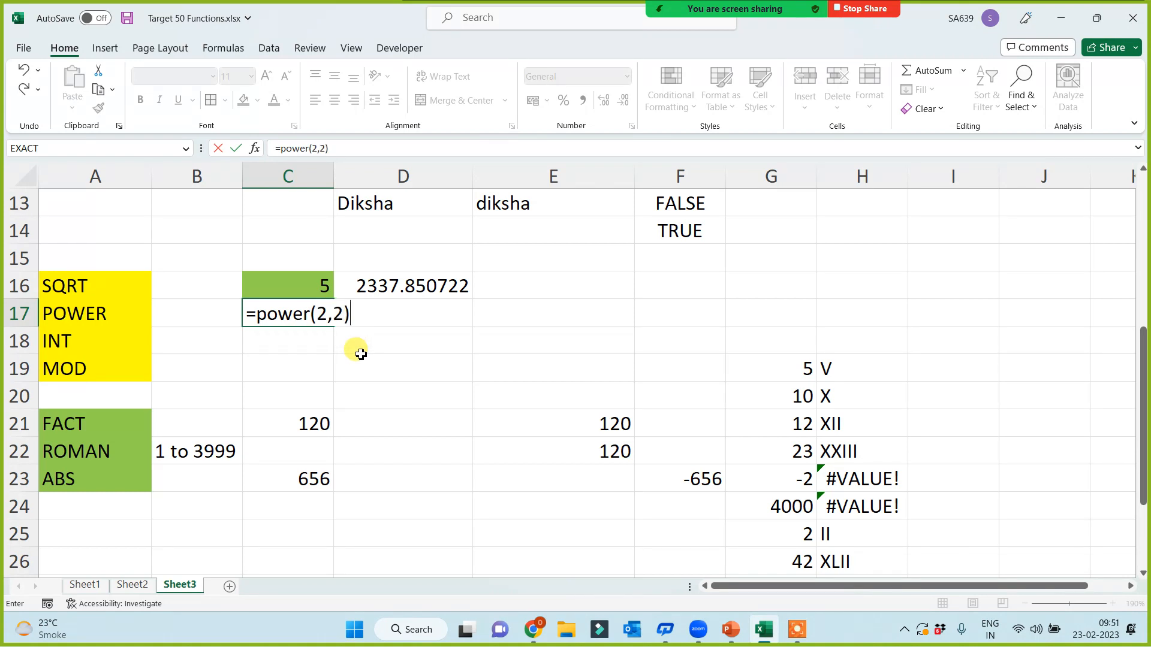
key("Return")
Step: Change the POWER exponent to 3, then to 5, giving 8 and then 32
left_click(308, 310)
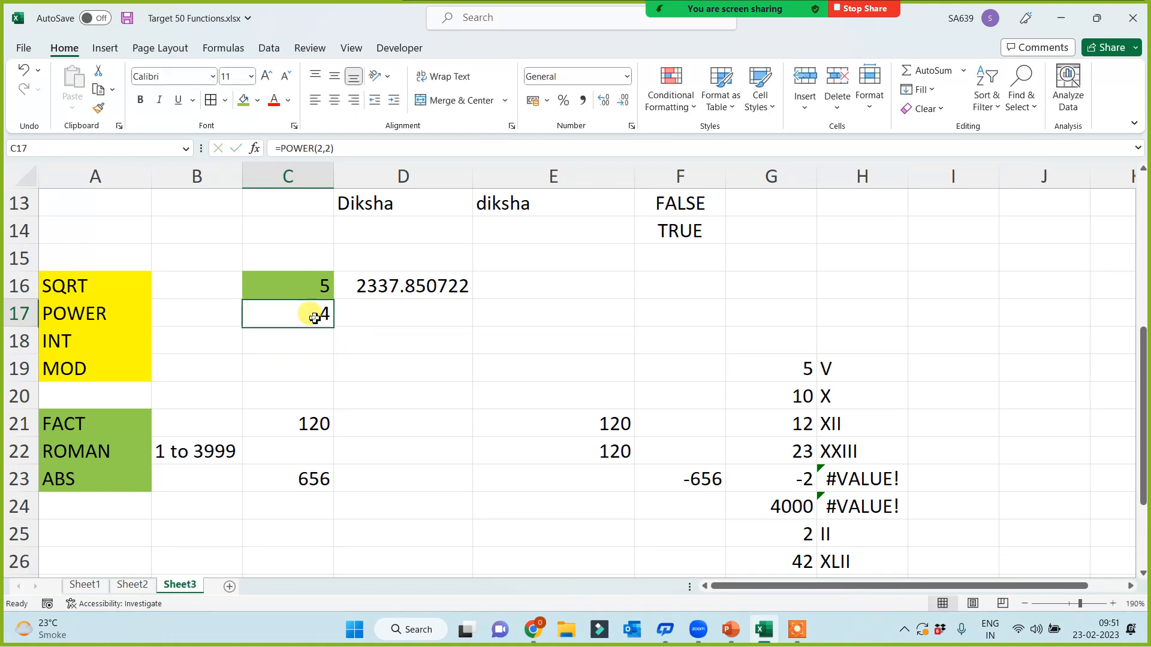
left_click(331, 160)
key("BackSpace")
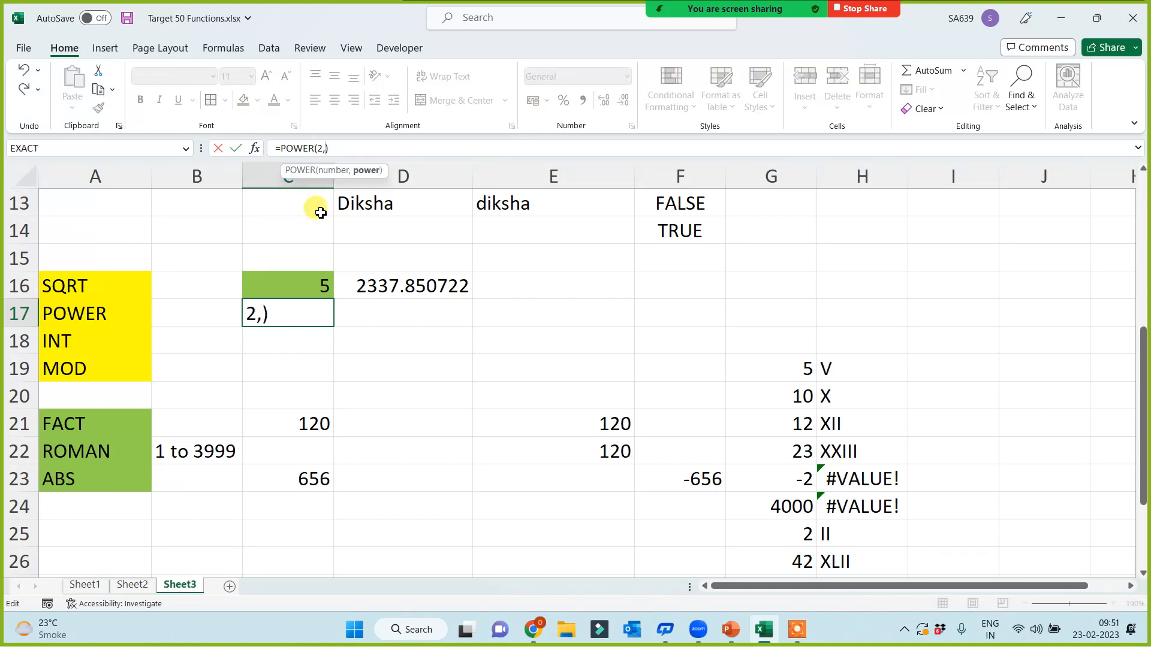
type("3")
key("Return")
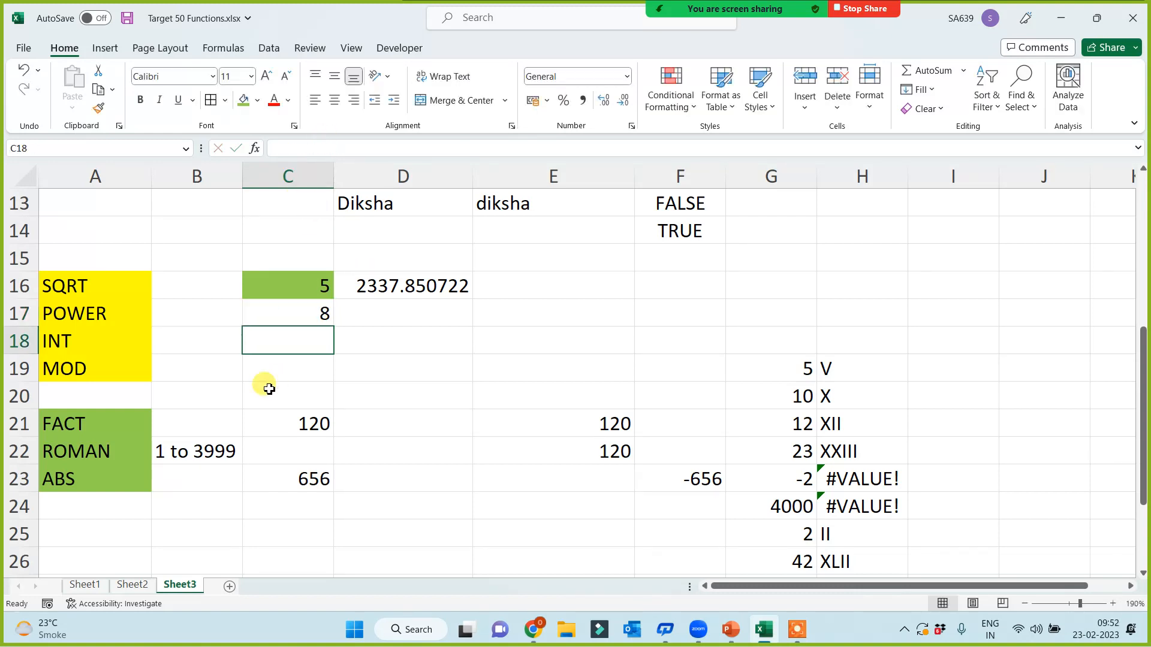
left_click(291, 311)
left_click(328, 150)
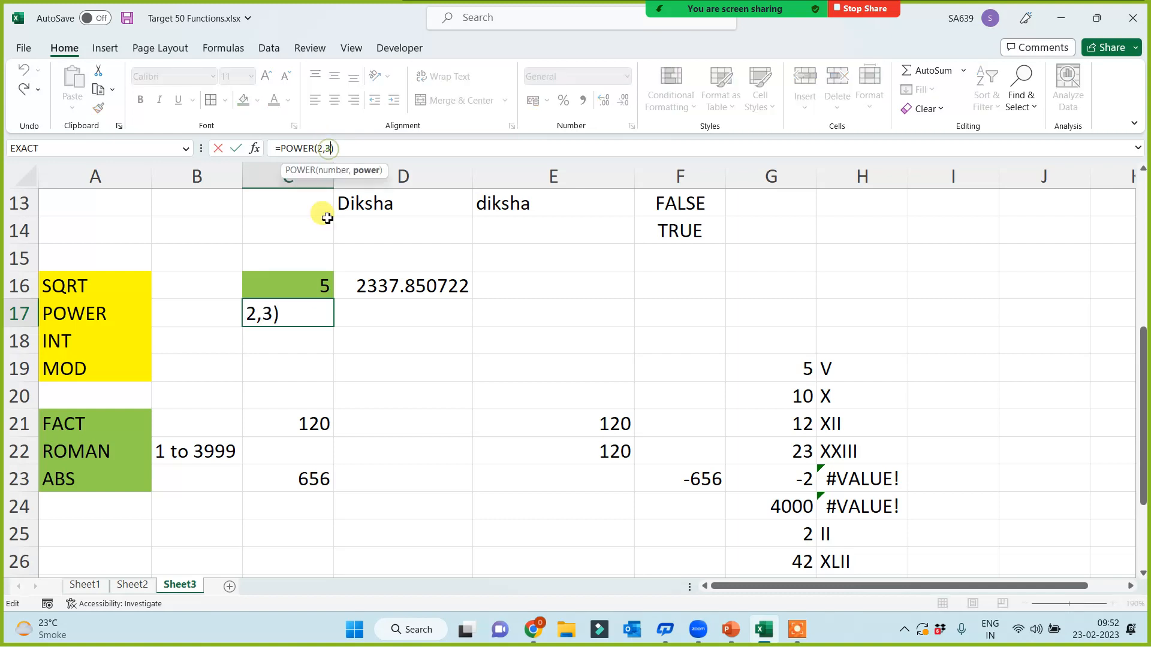
key("BackSpace")
type("5")
key("Return")
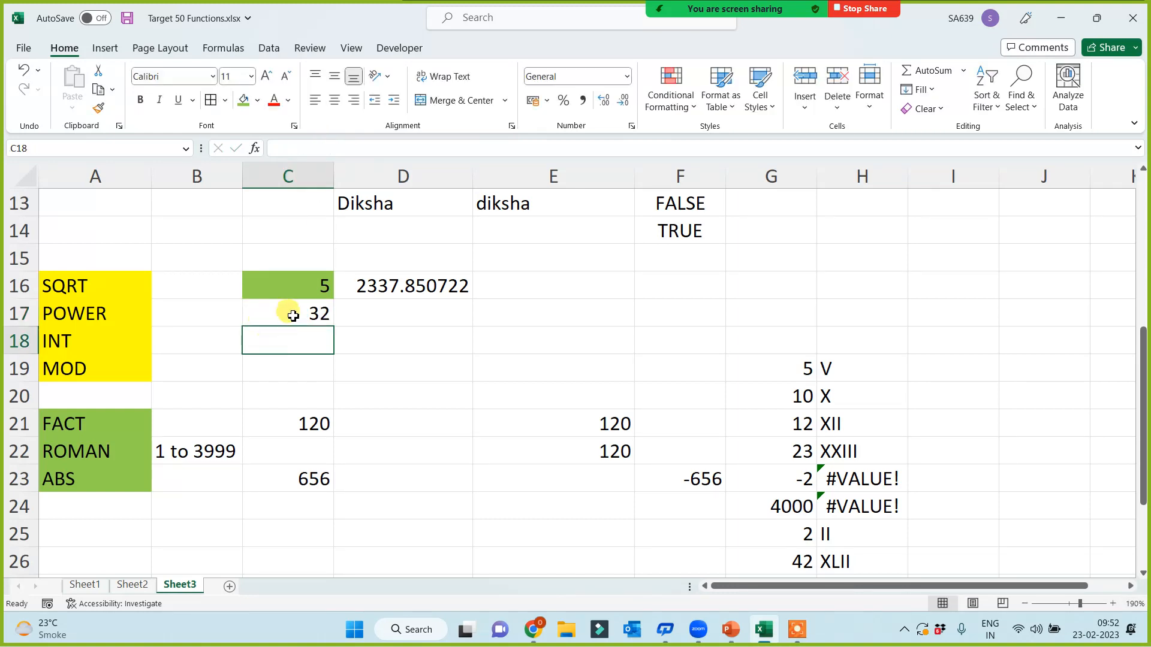
Step: Change the exponent to 20 so C17 shows 1048576
left_click(308, 311)
left_click(325, 149)
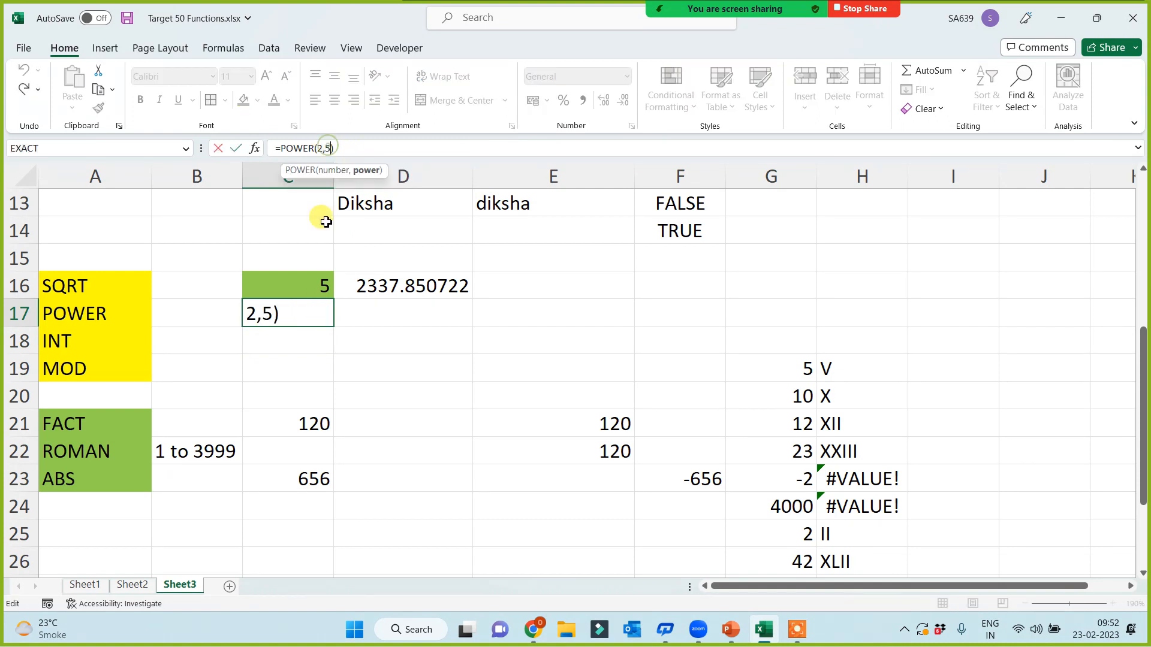
key("BackSpace")
type("20")
key("Return")
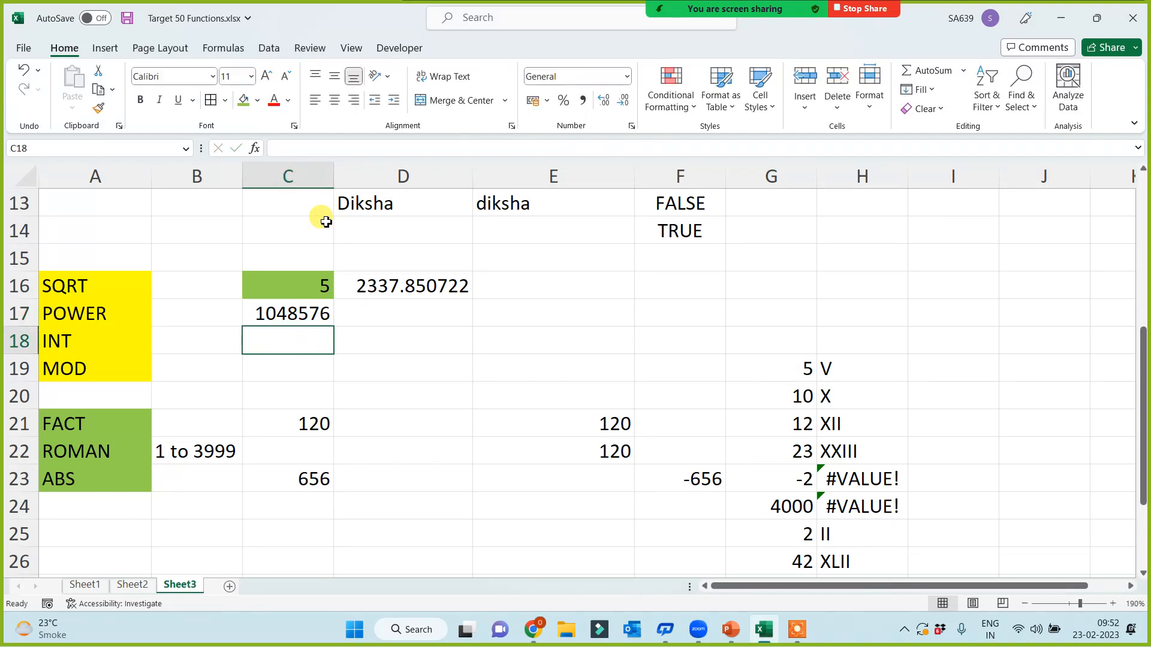
left_click(239, 535)
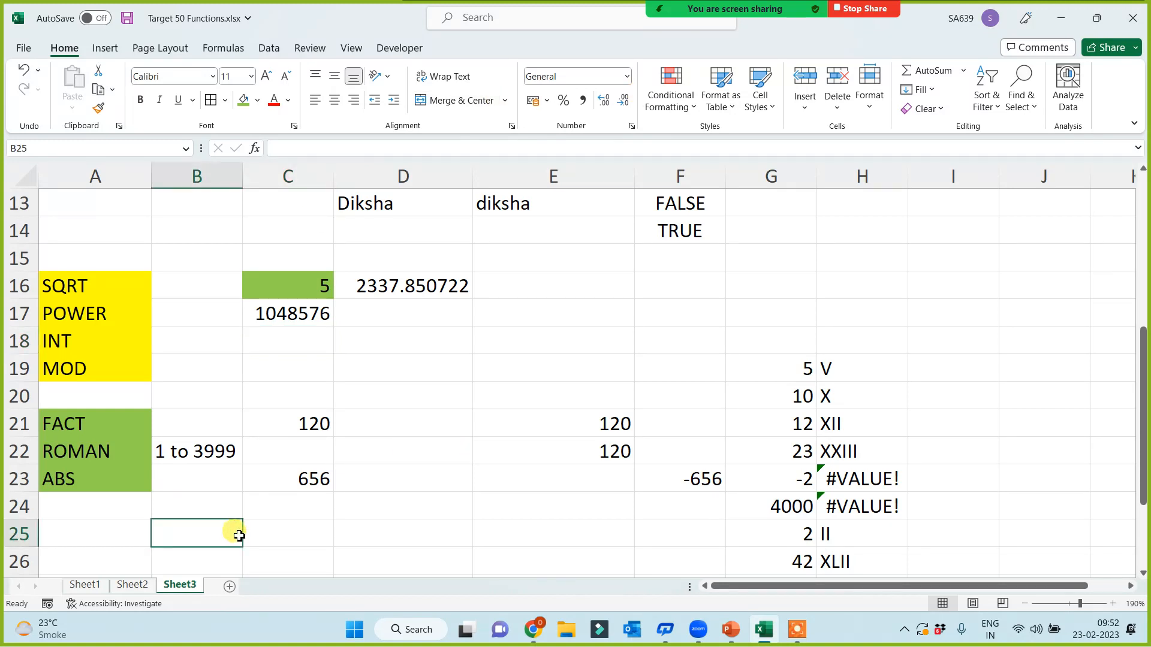
key("ctrl+Down")
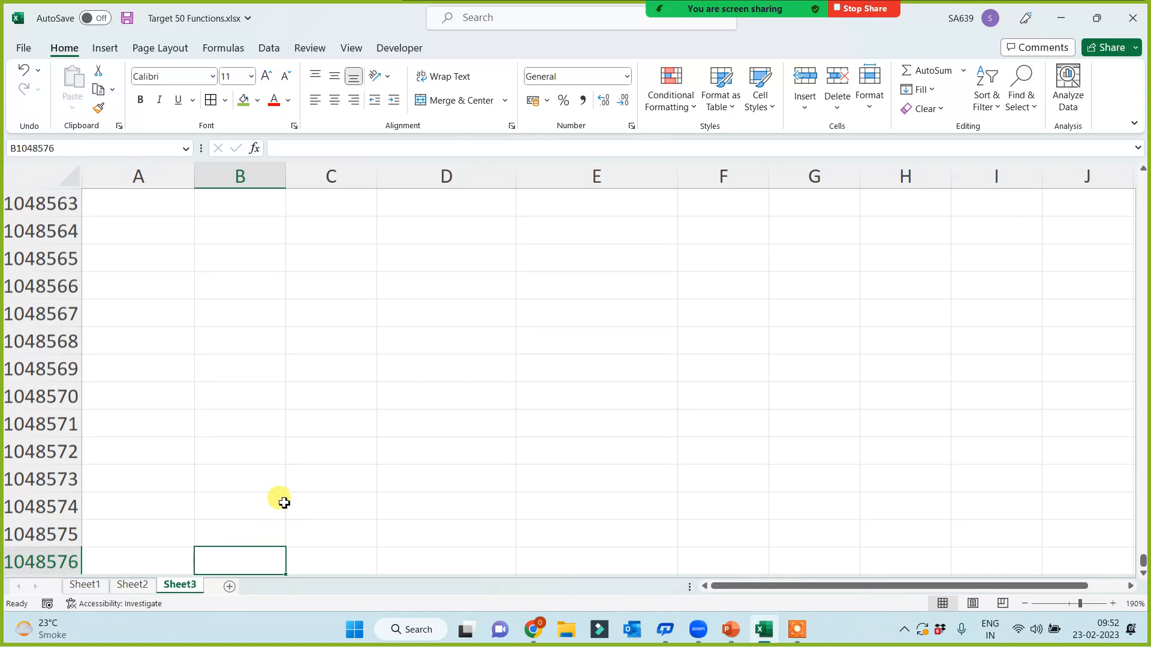
scroll(288, 499, "up", 1)
scroll(287, 499, "up", 8)
left_click(266, 463)
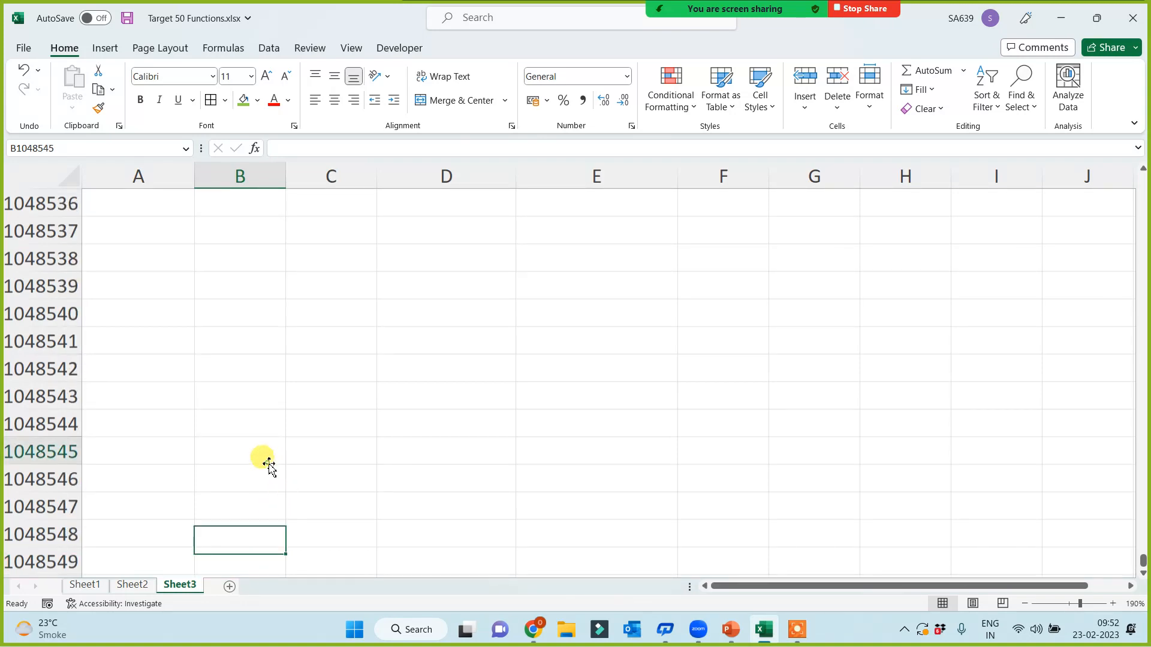
key("ctrl+Up")
key("Up")
key("Up")
key("Up")
key("Up")
key("Up")
key("Up")
key("Up")
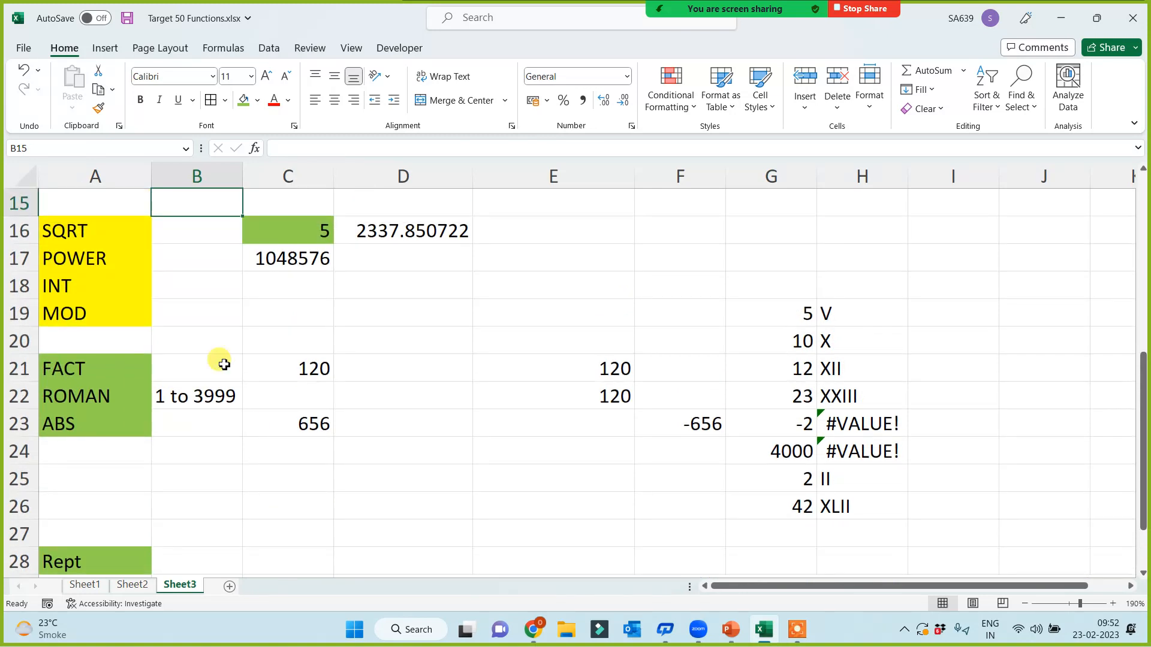
left_click(282, 233)
left_click(277, 257)
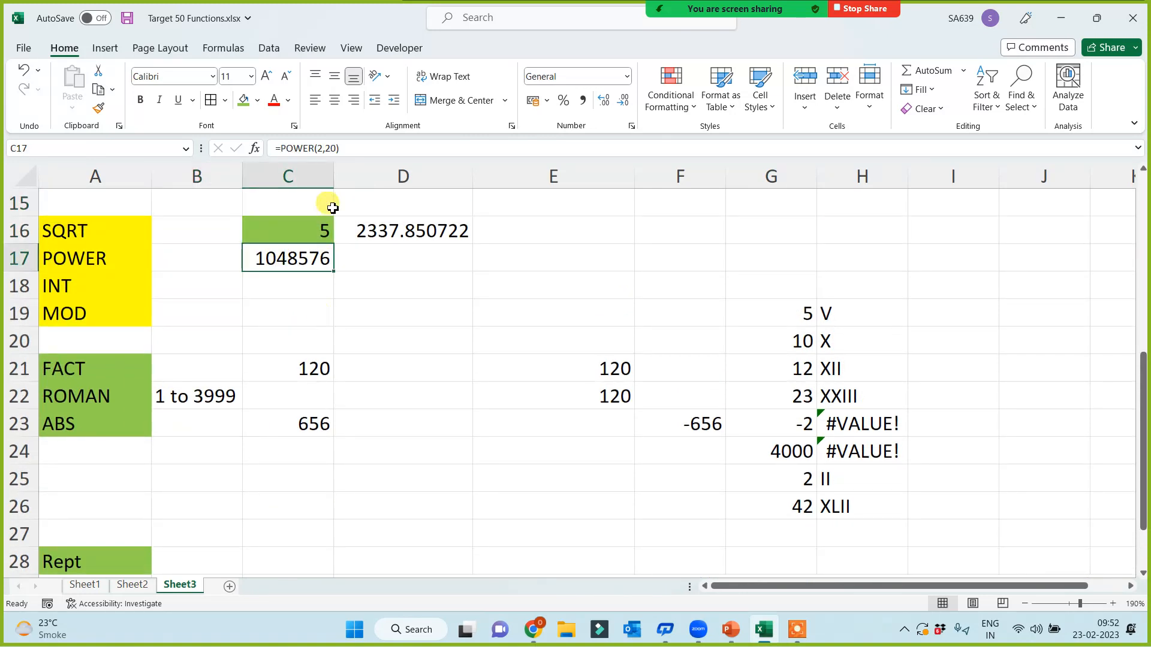
left_click(326, 148)
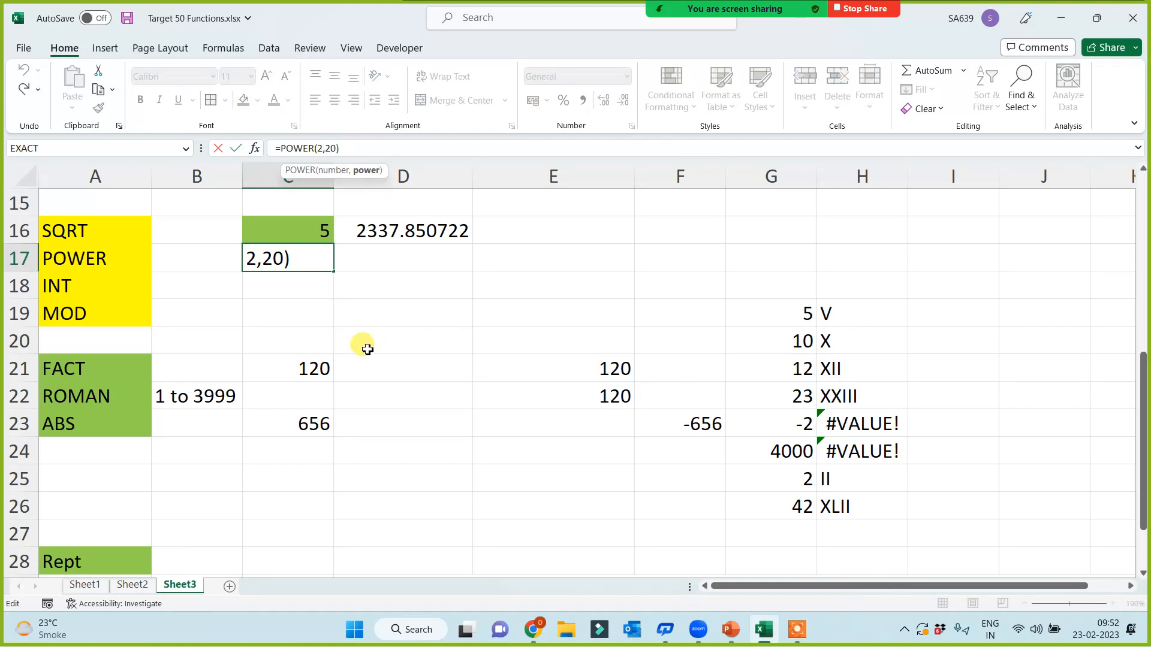
left_click(372, 342)
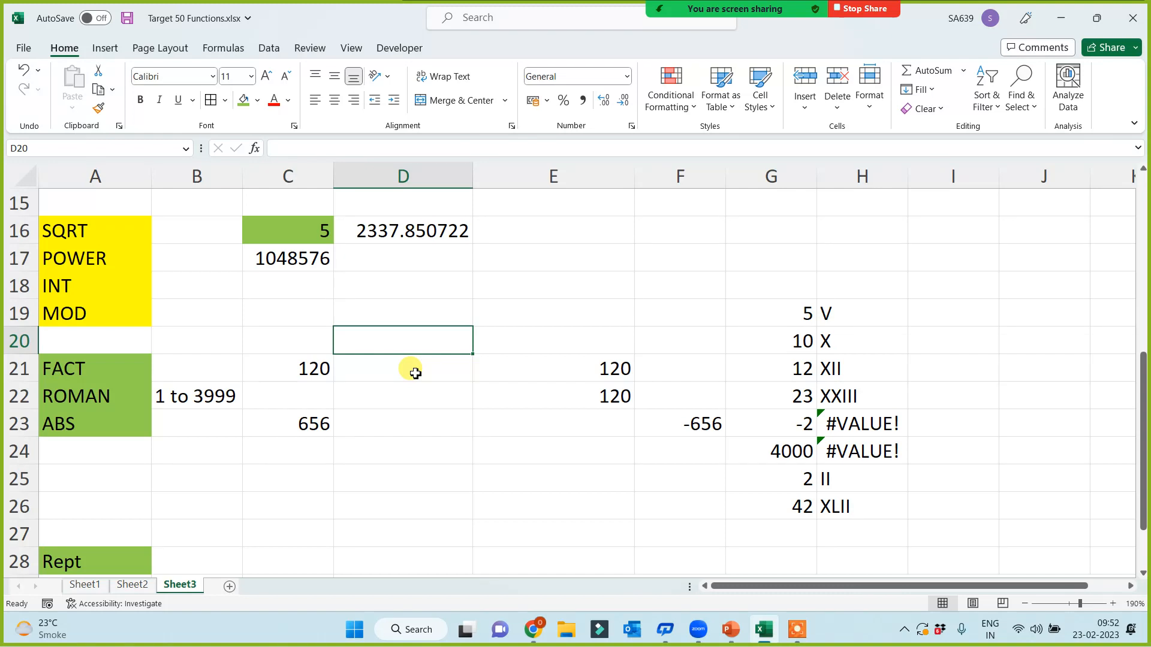
left_click(313, 531)
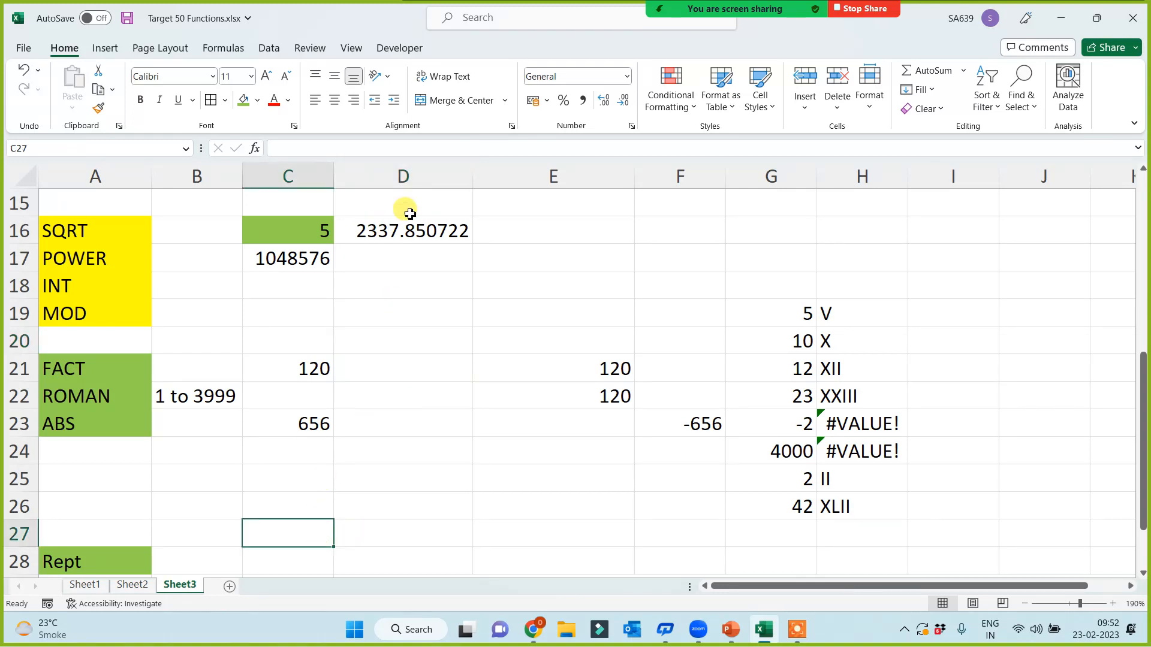
scroll(402, 245, "up", 4)
left_click(822, 417)
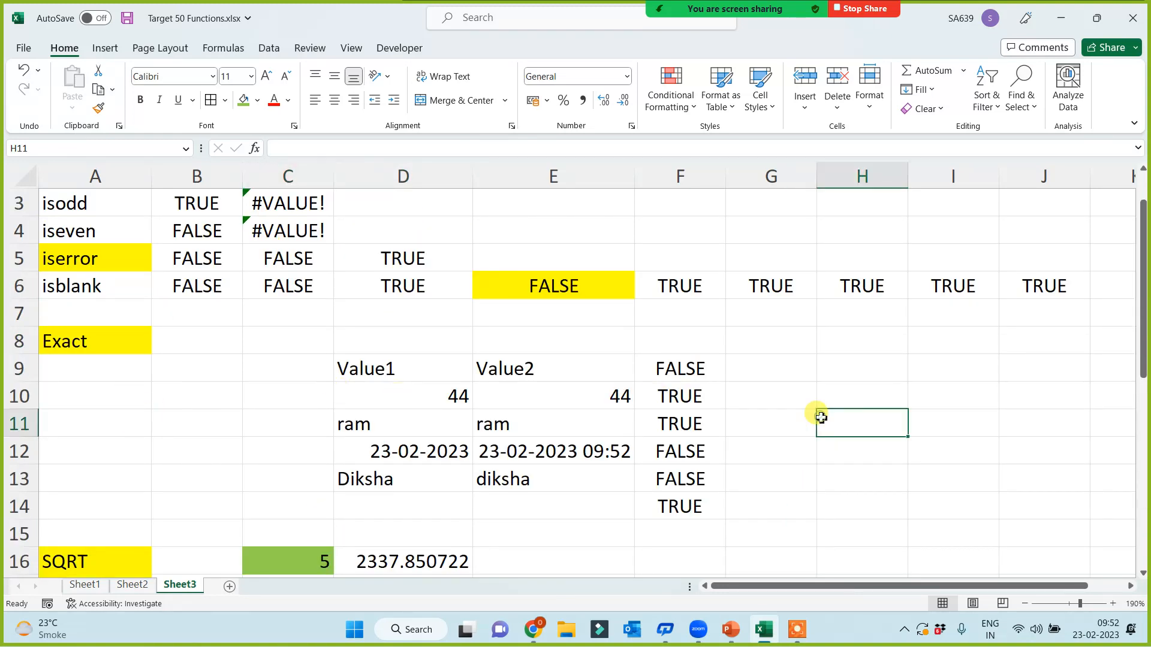
key("ctrl+Right")
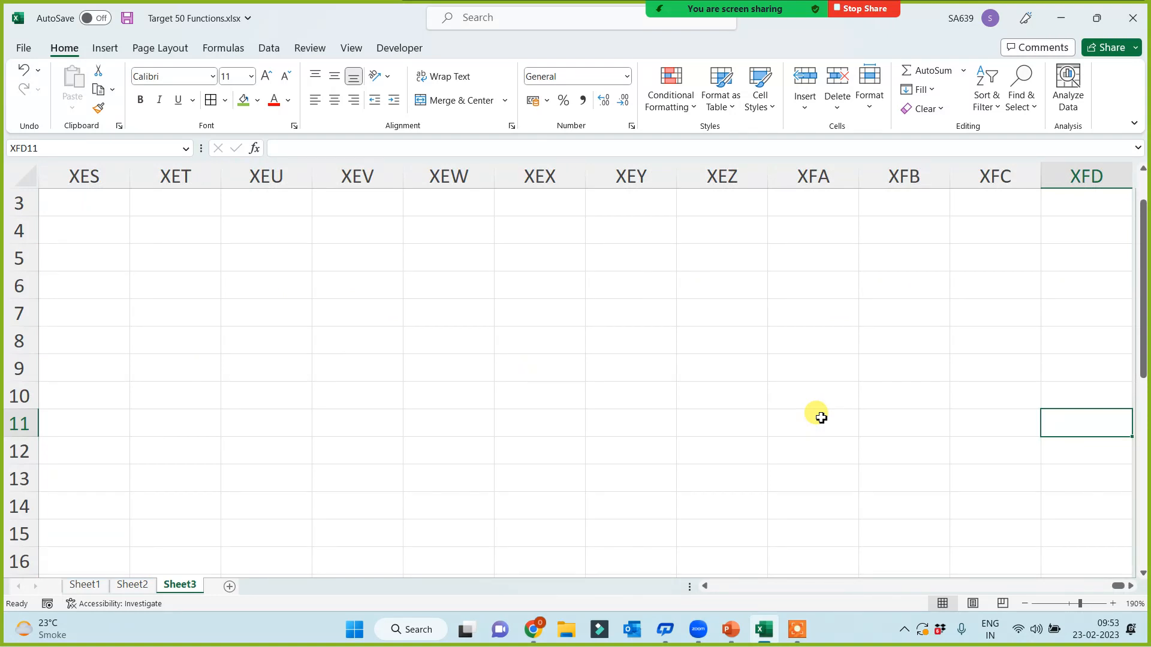
key("ctrl+Left")
key("ctrl+Left")
key("ctrl+Left")
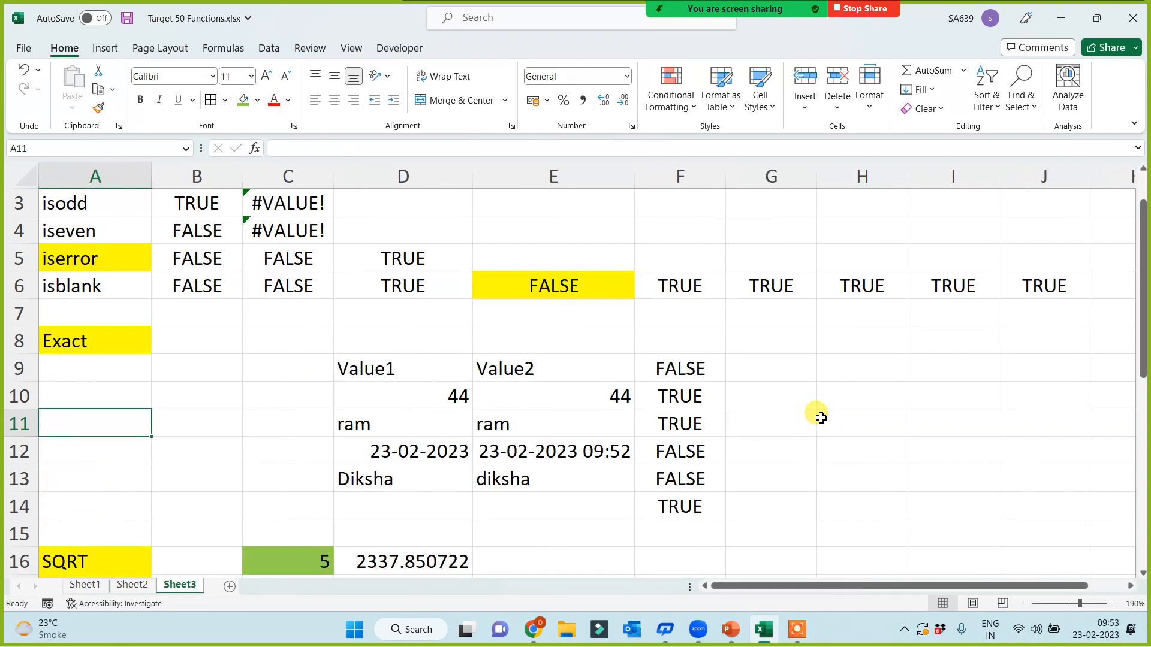
scroll(290, 452, "up", 1)
scroll(247, 444, "down", 4)
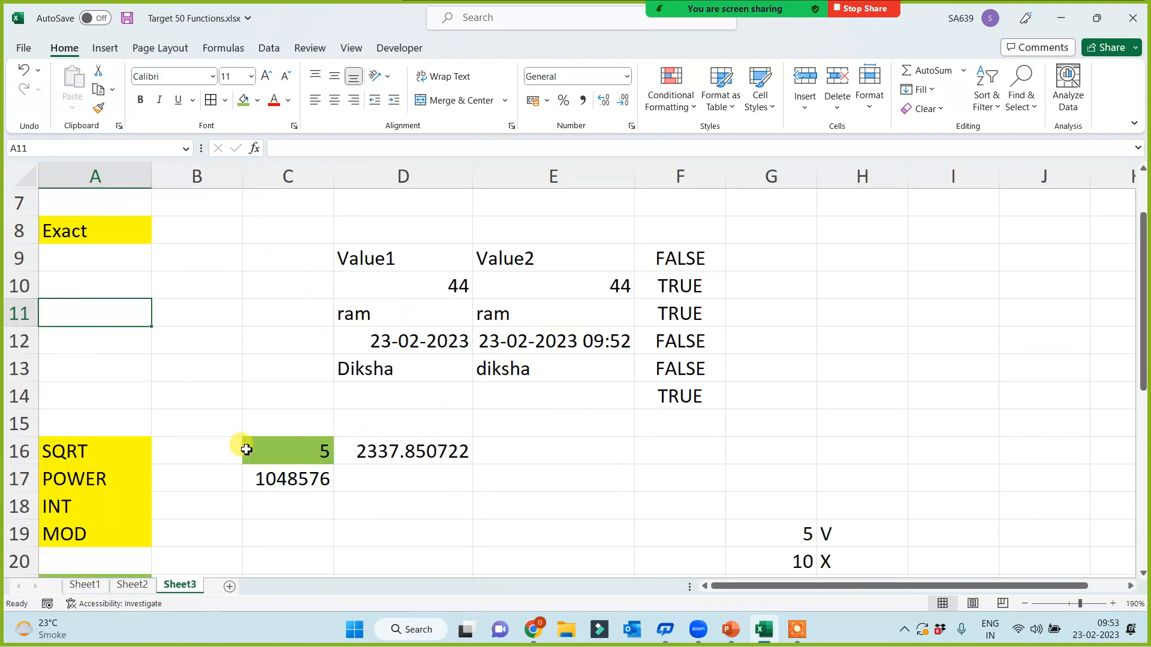
double_click(407, 312)
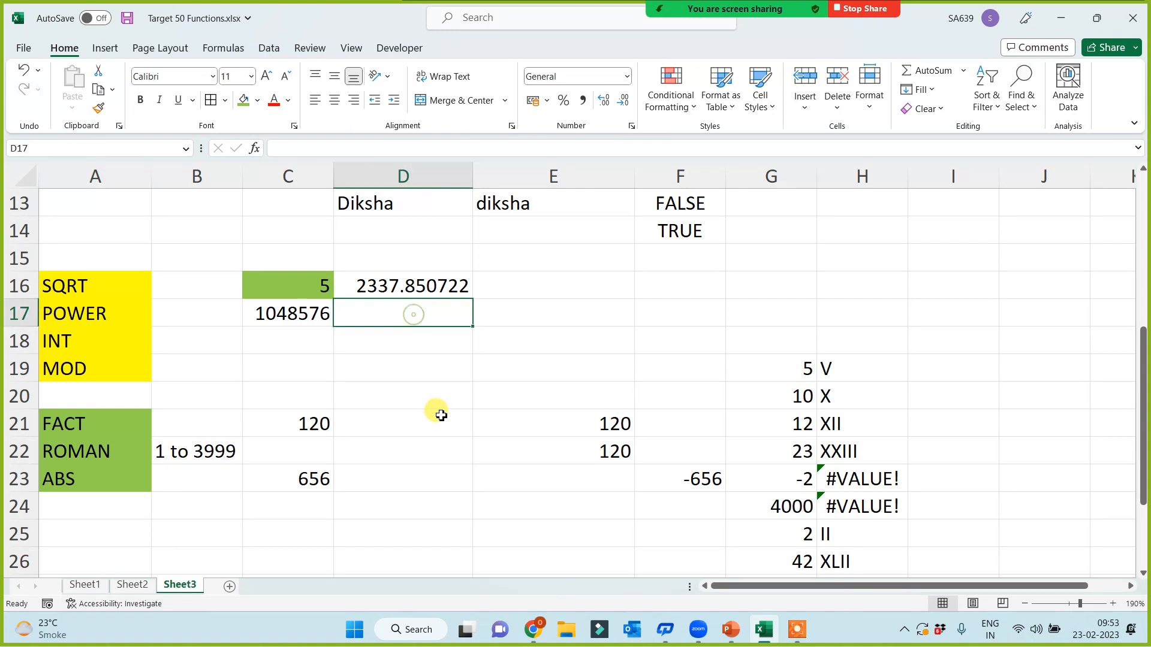
type("=")
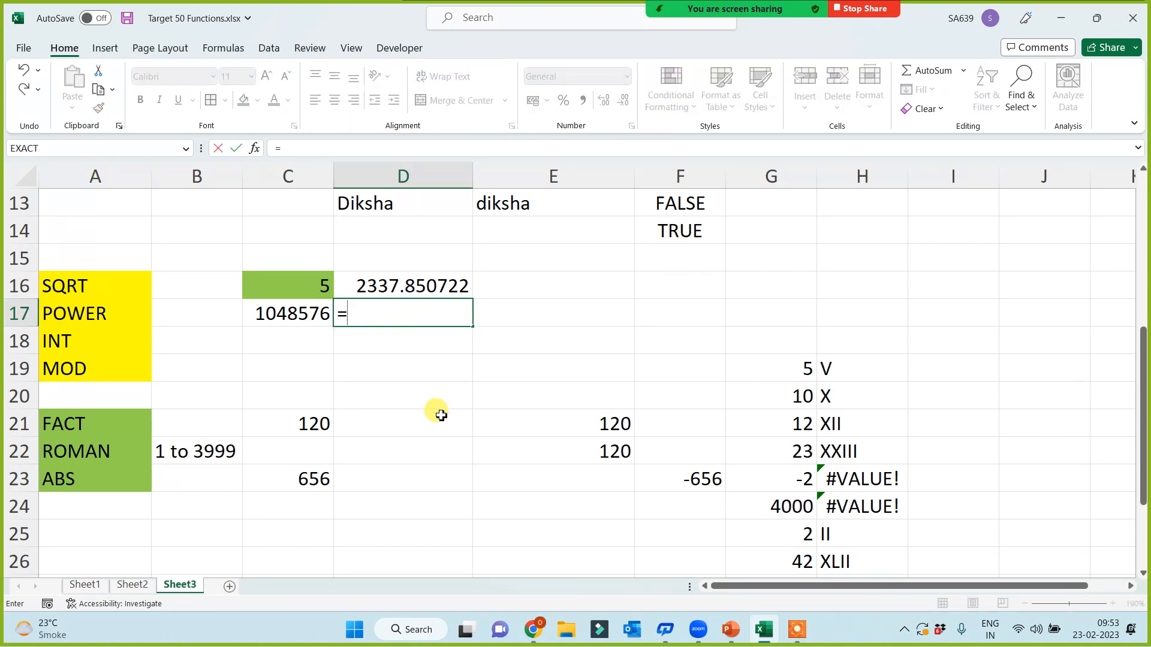
type("power(")
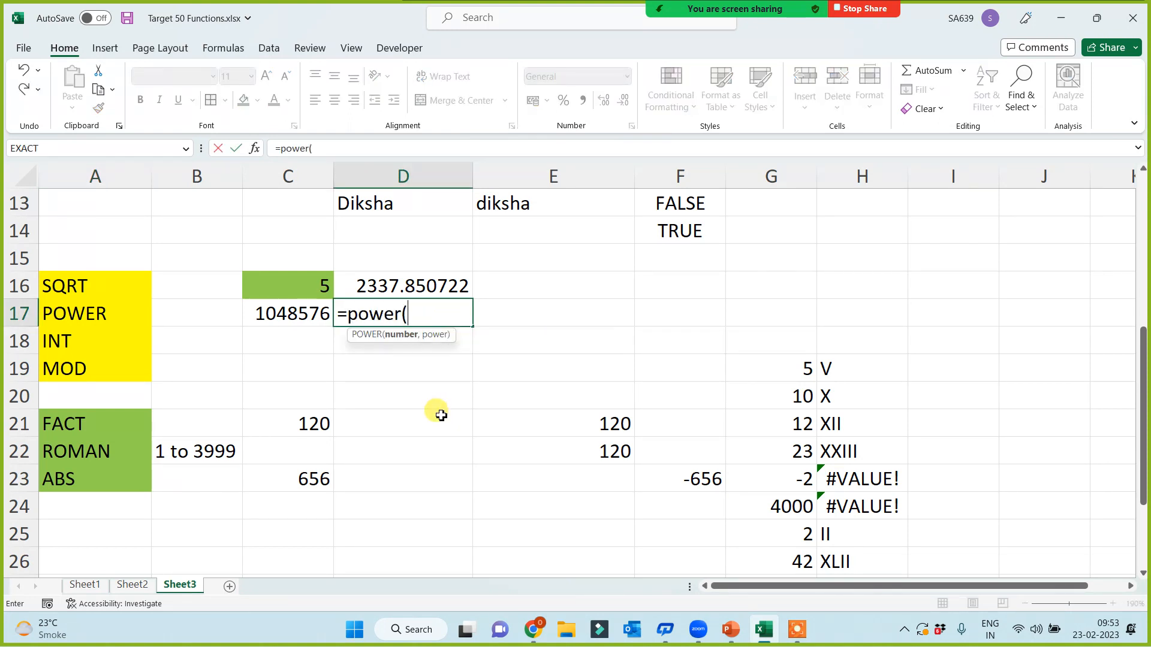
type("2,14)")
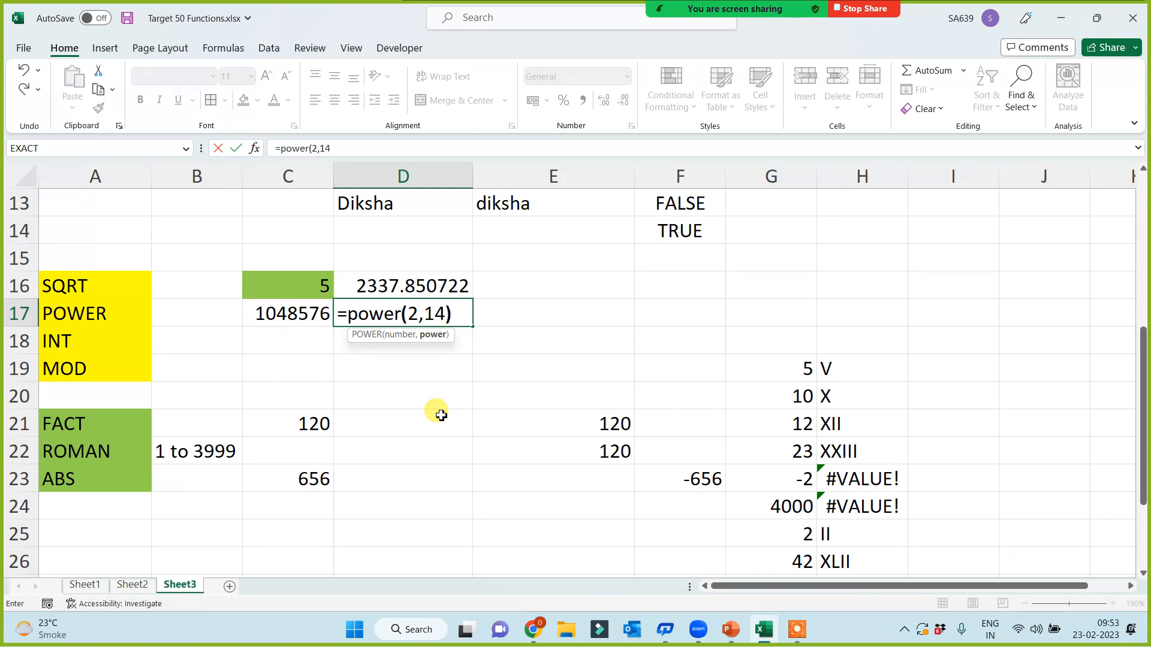
key("Return")
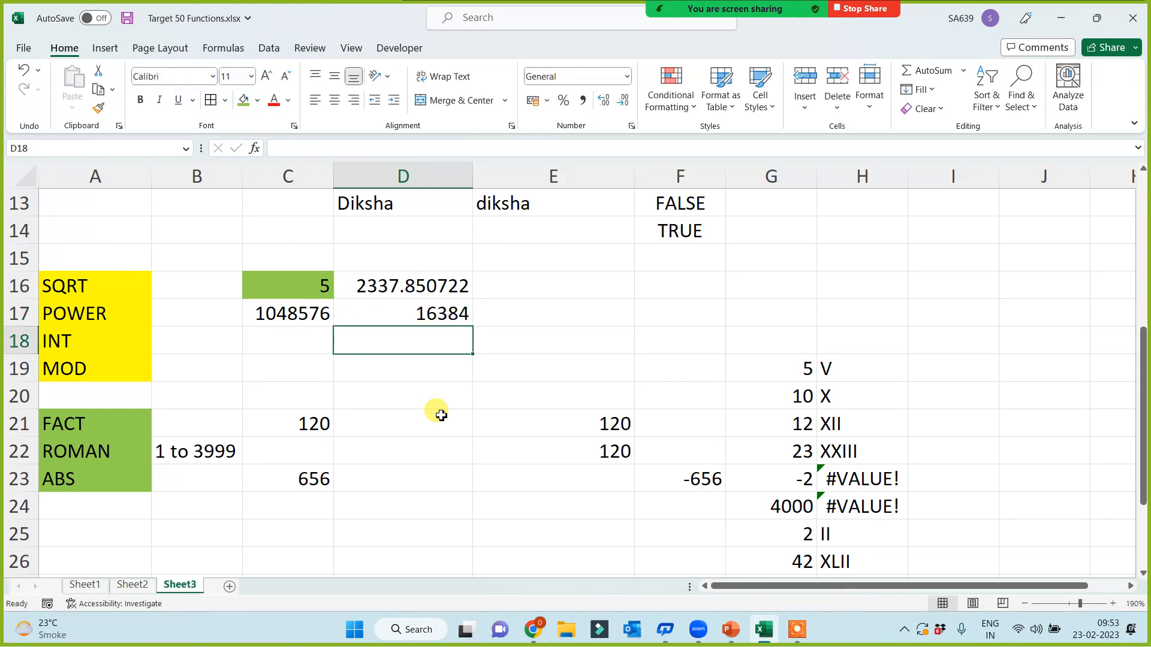
left_click(105, 316)
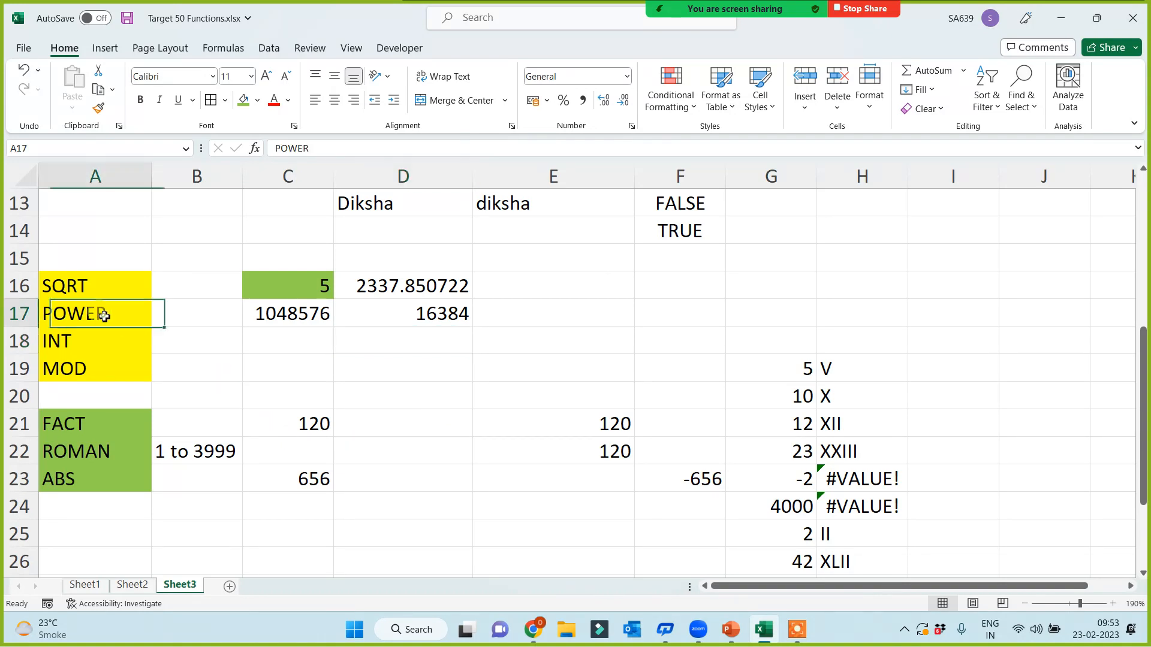
left_click(247, 530)
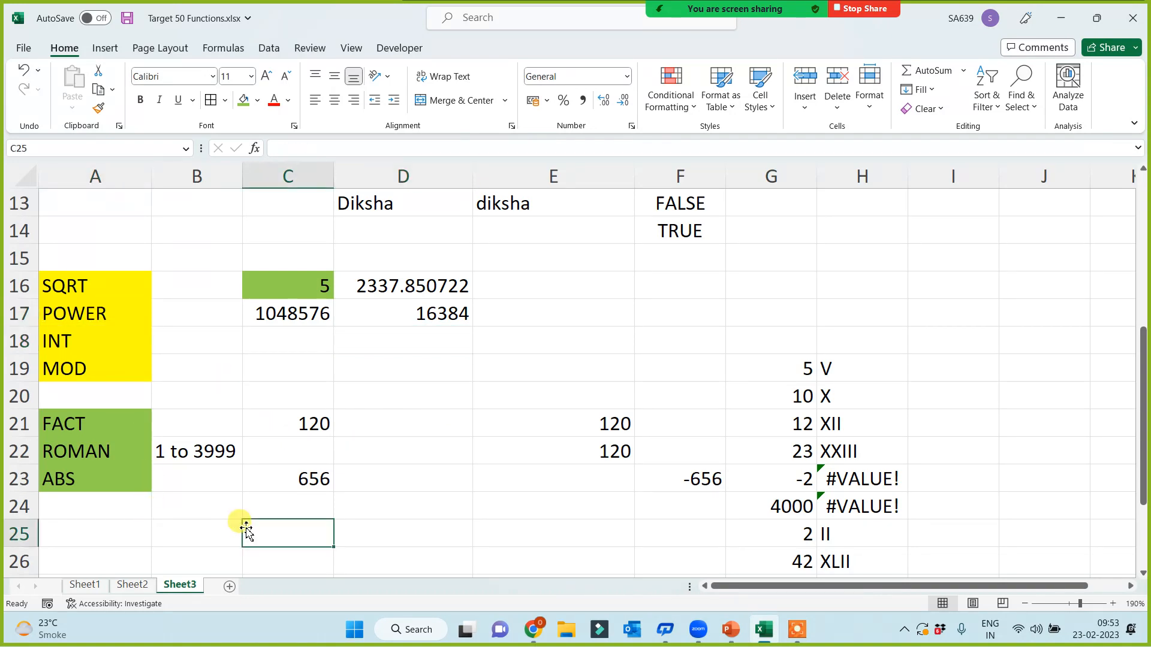
Step: Jump to the last cell XFD1048576 and enter =COLUMN(), returning 16384
key("Down")
key("Down")
key("Down")
key("Down")
key("Down")
key("Down")
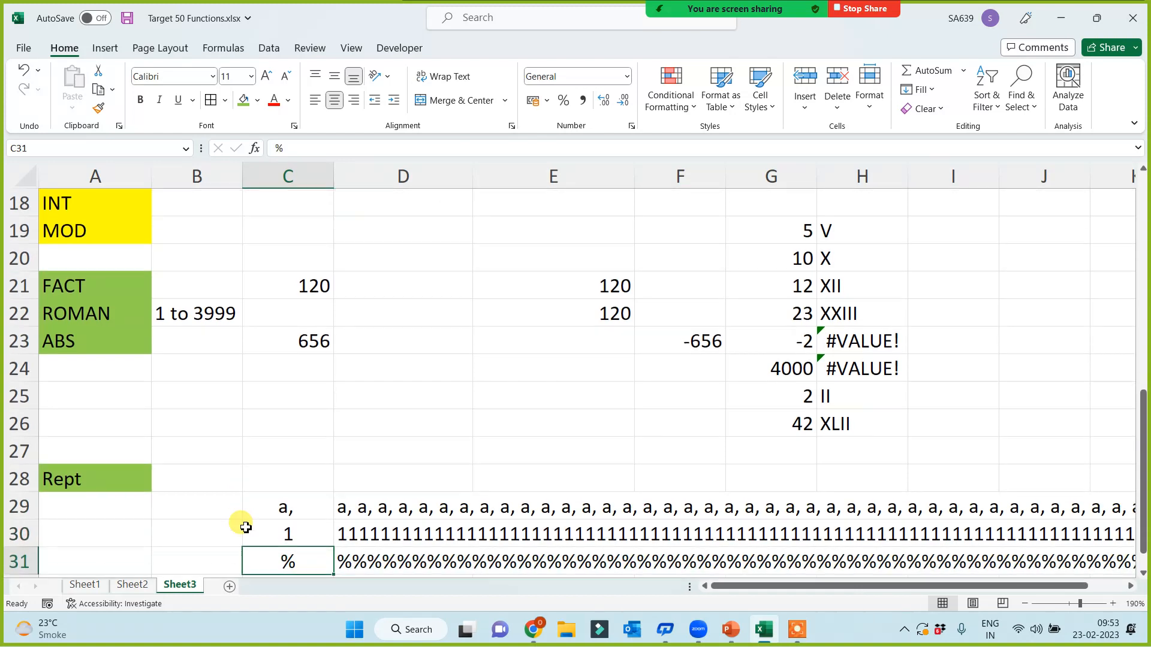
key("Down")
key("Down")
key("Left")
key("ctrl+Down")
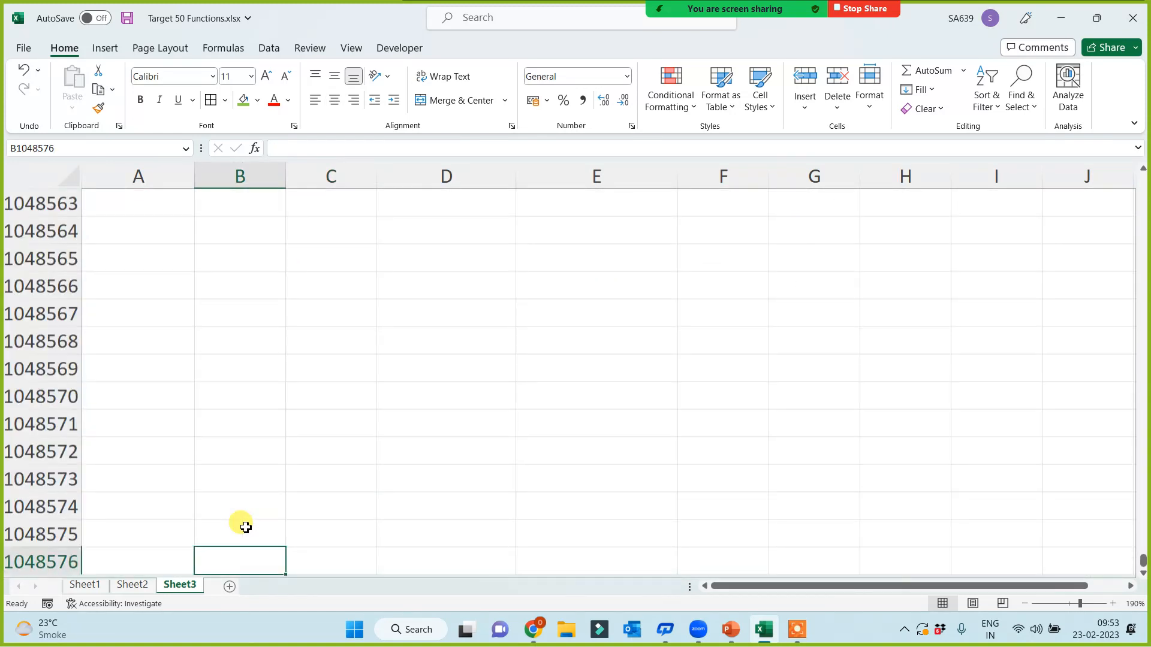
key("ctrl+Right")
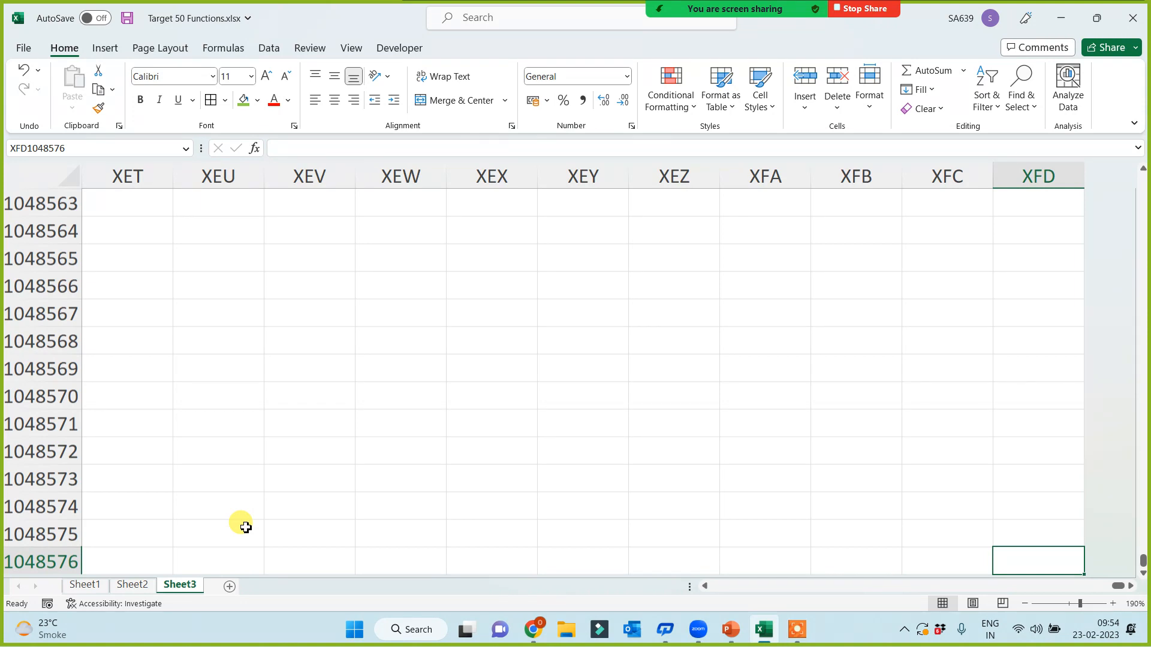
type("=column")
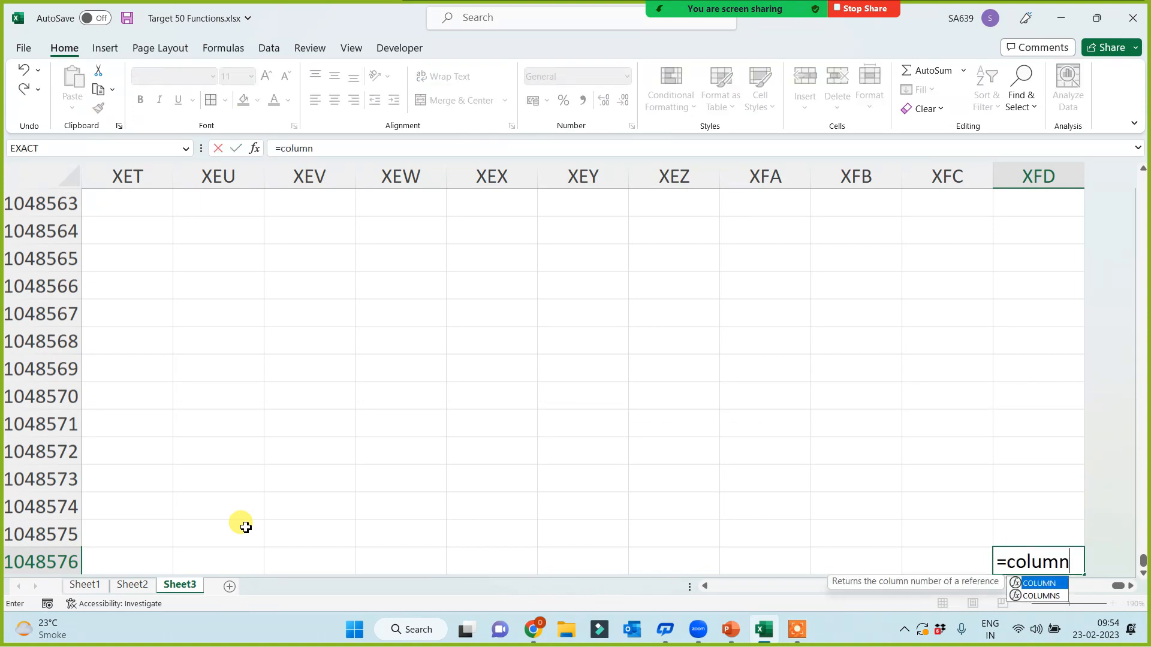
type("()")
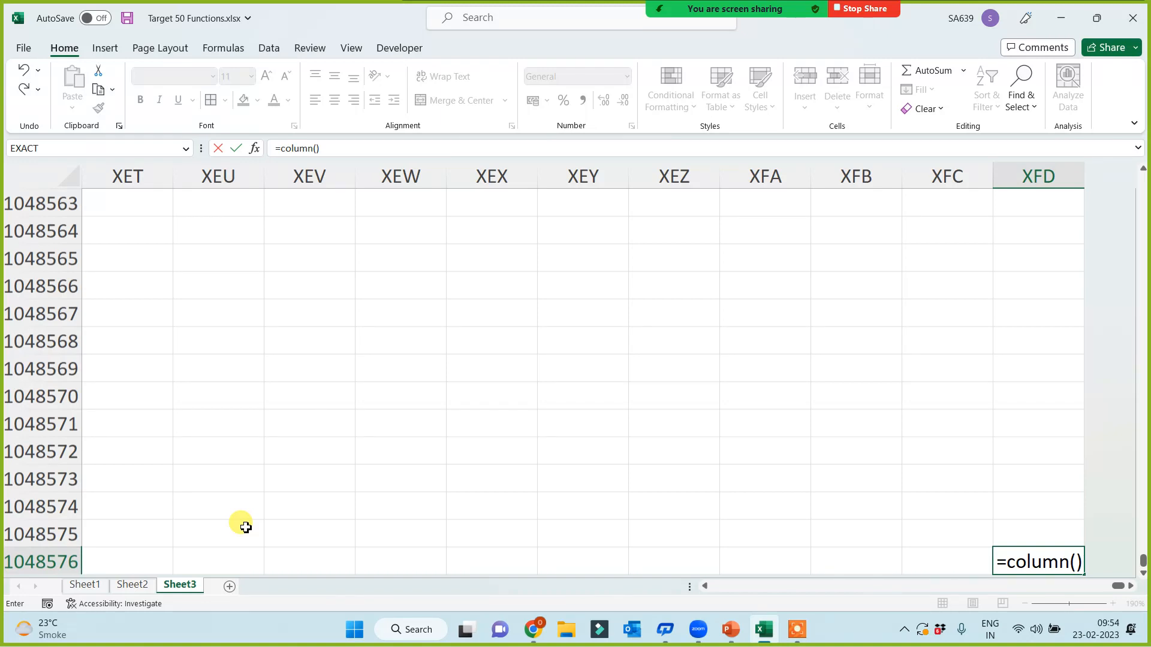
key("Return")
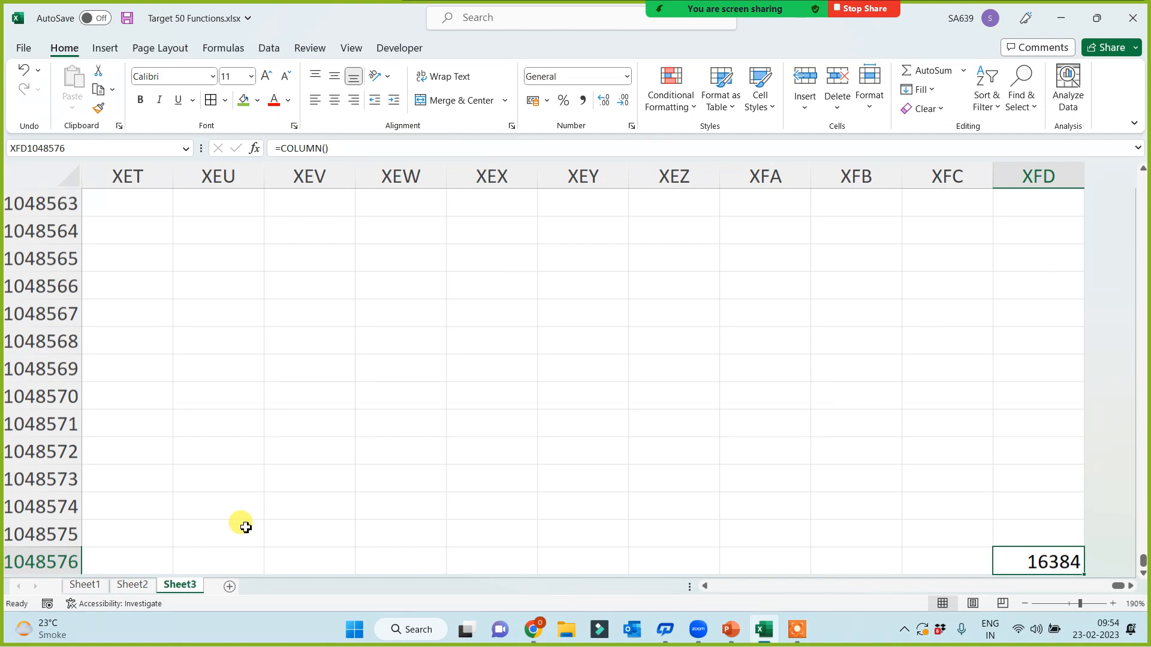
left_click(684, 469)
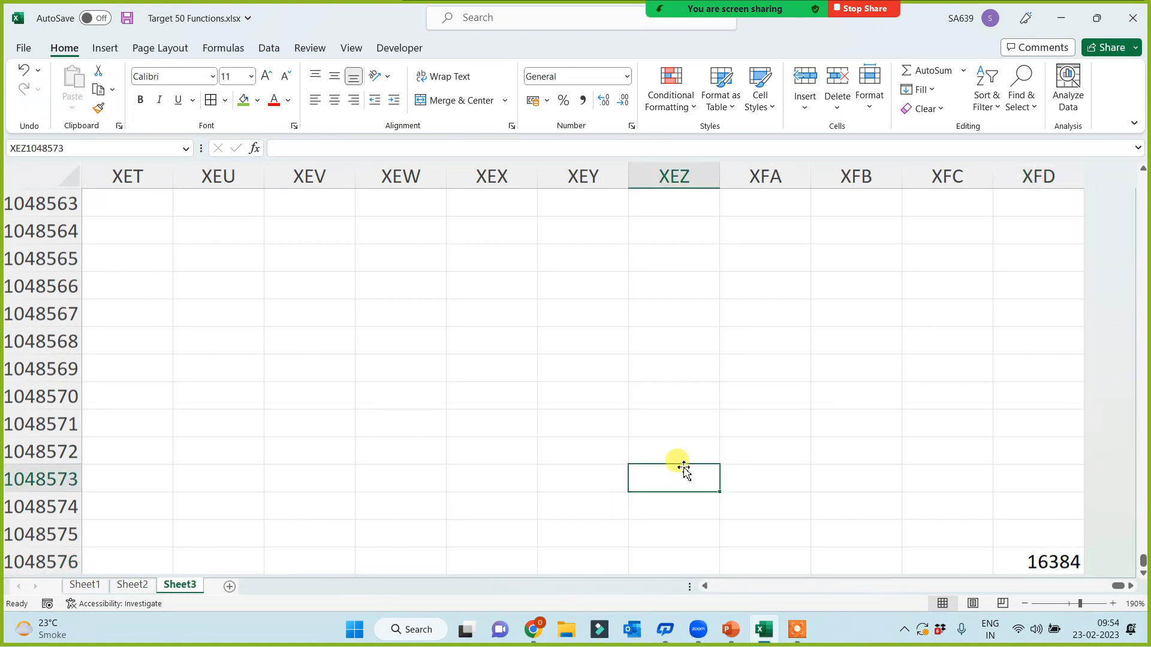
Step: Enter =COUNTBLANK(1048571:1048571) in XEZ1048573, showing 16384
type("=countbl")
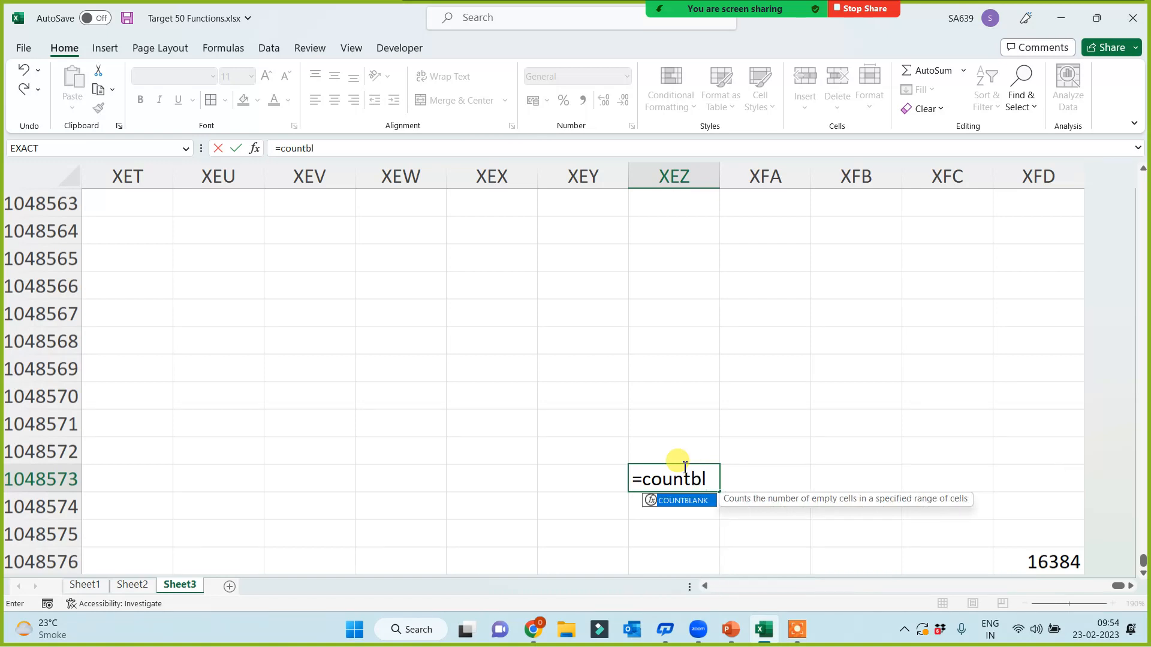
key("Tab")
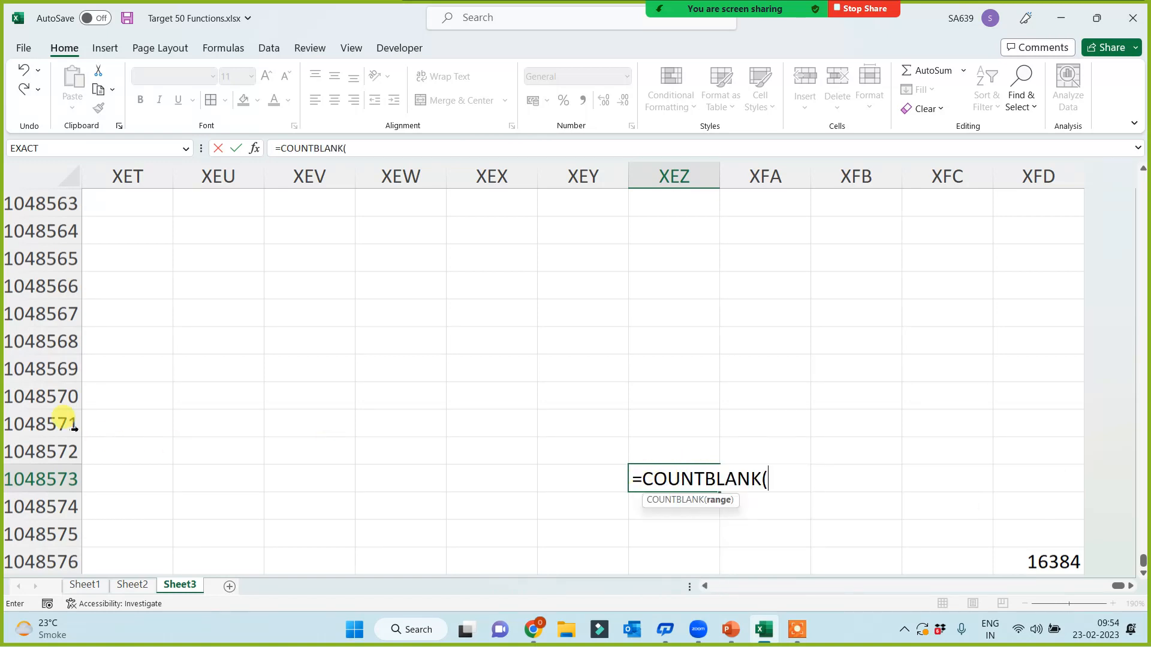
left_click(57, 424)
type(")")
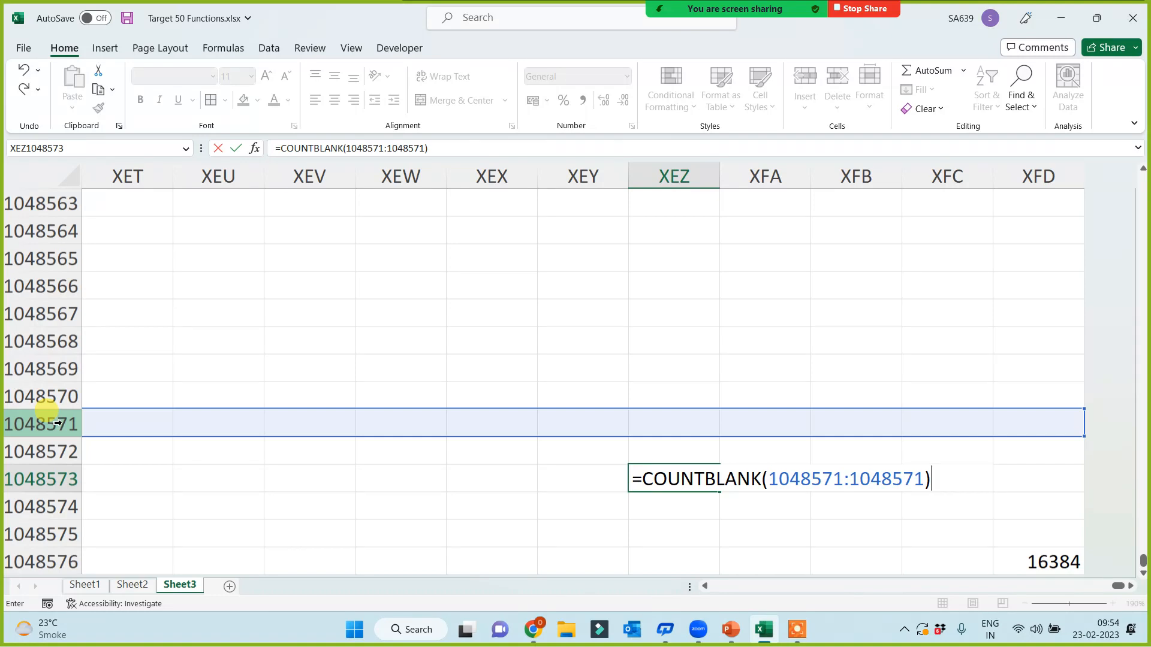
key("Return")
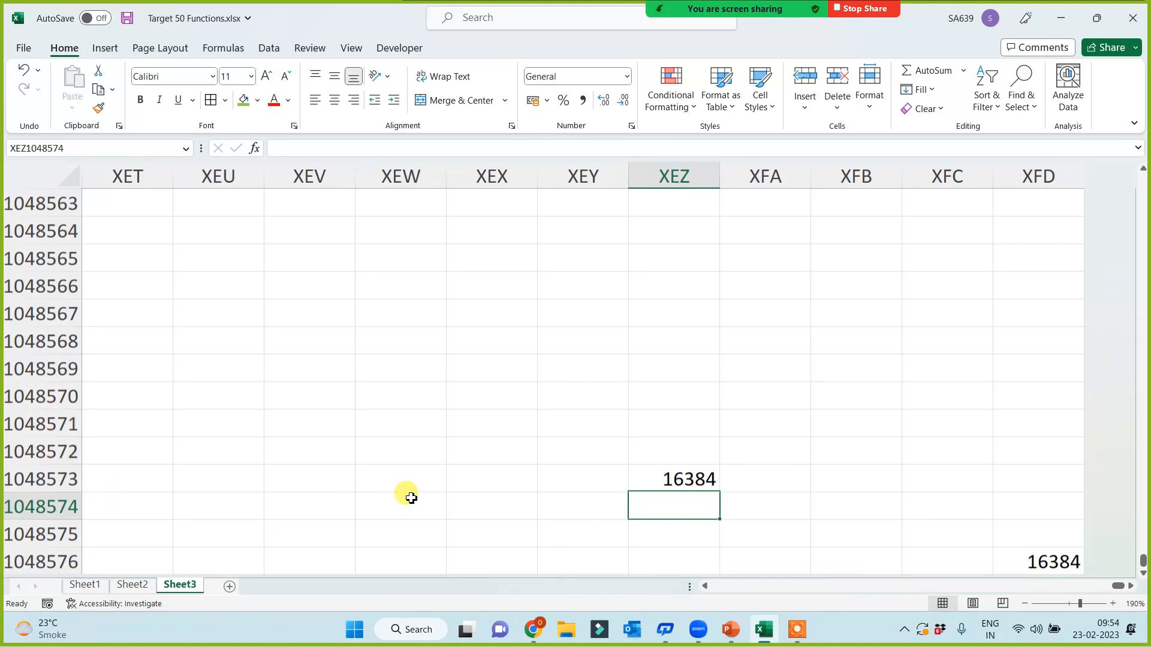
Step: Enter =COLUMNS(1048569:1048569) in XEZ1048572, showing 16384
left_click(674, 447)
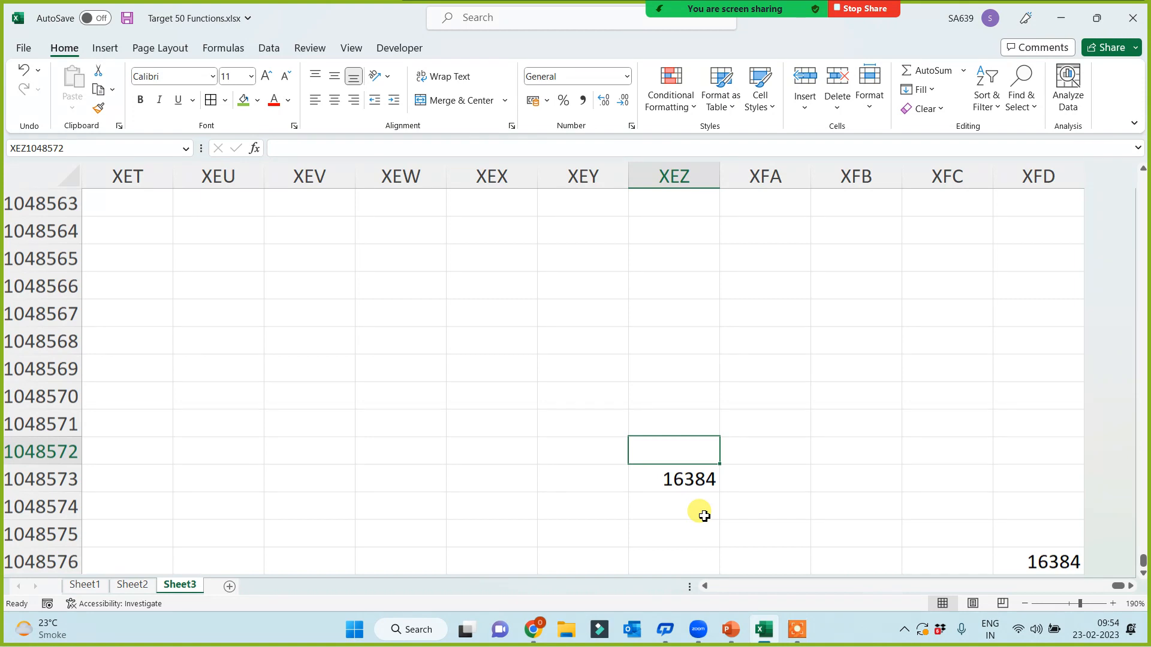
type("=r")
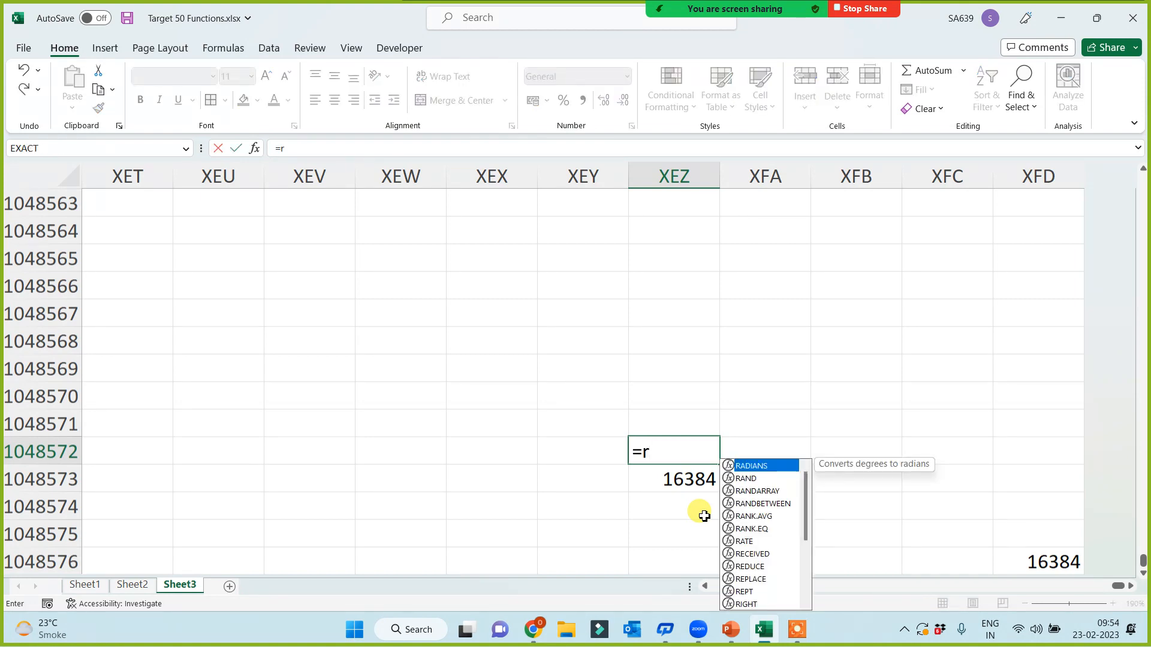
key("BackSpace")
type("col")
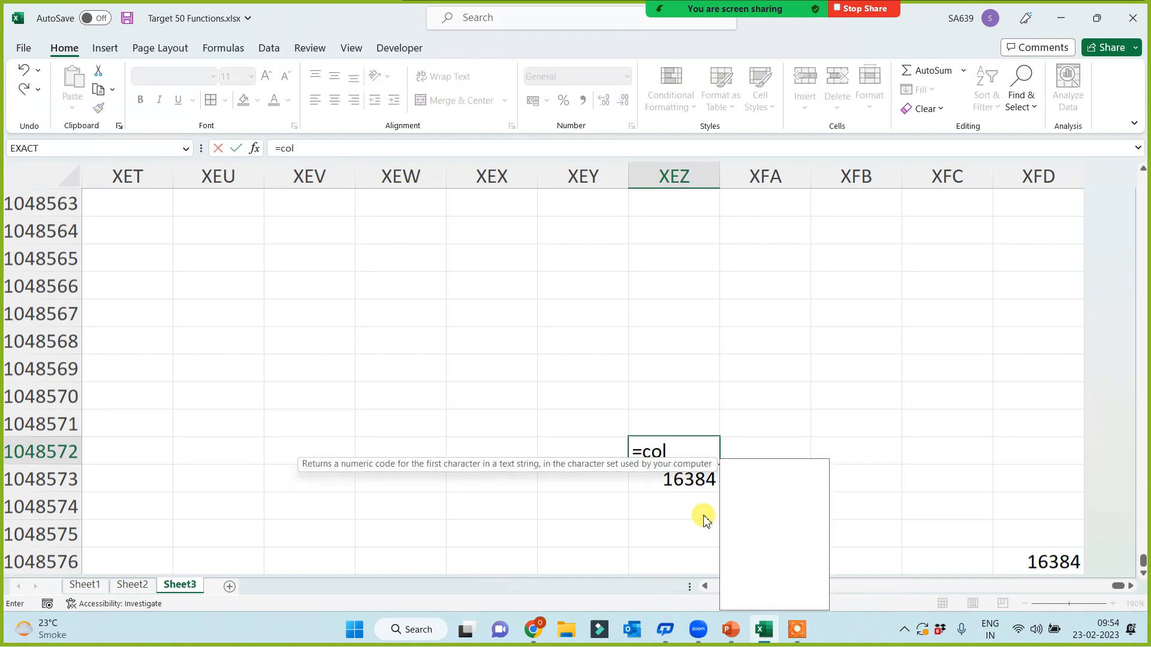
type("um")
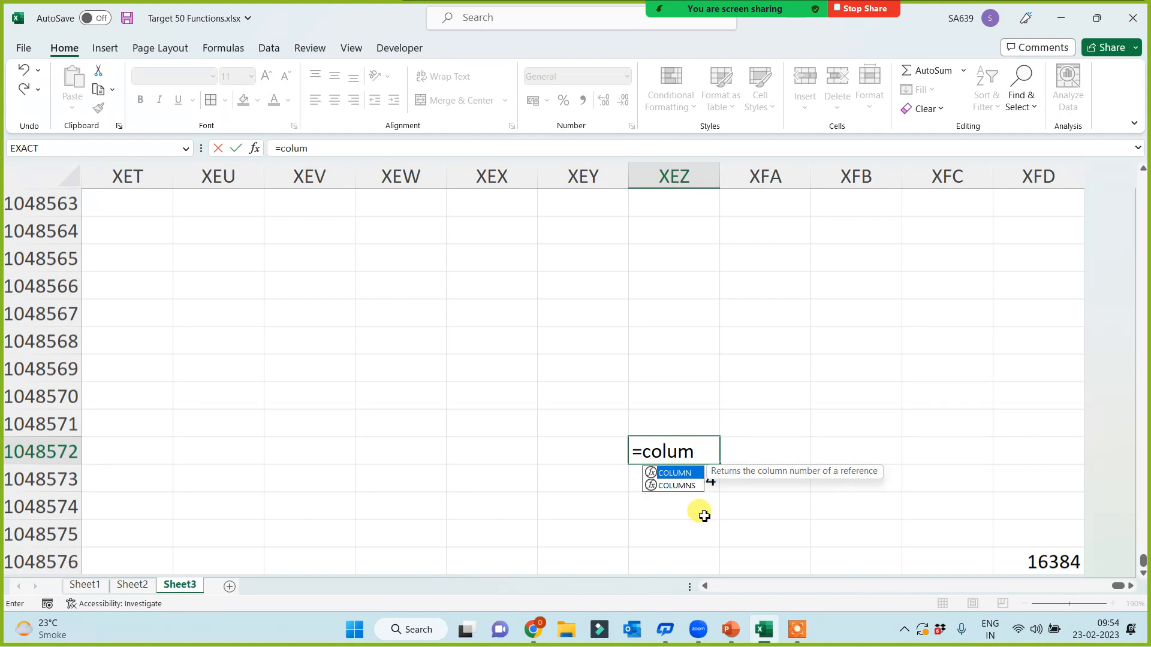
key("Down")
key("Tab")
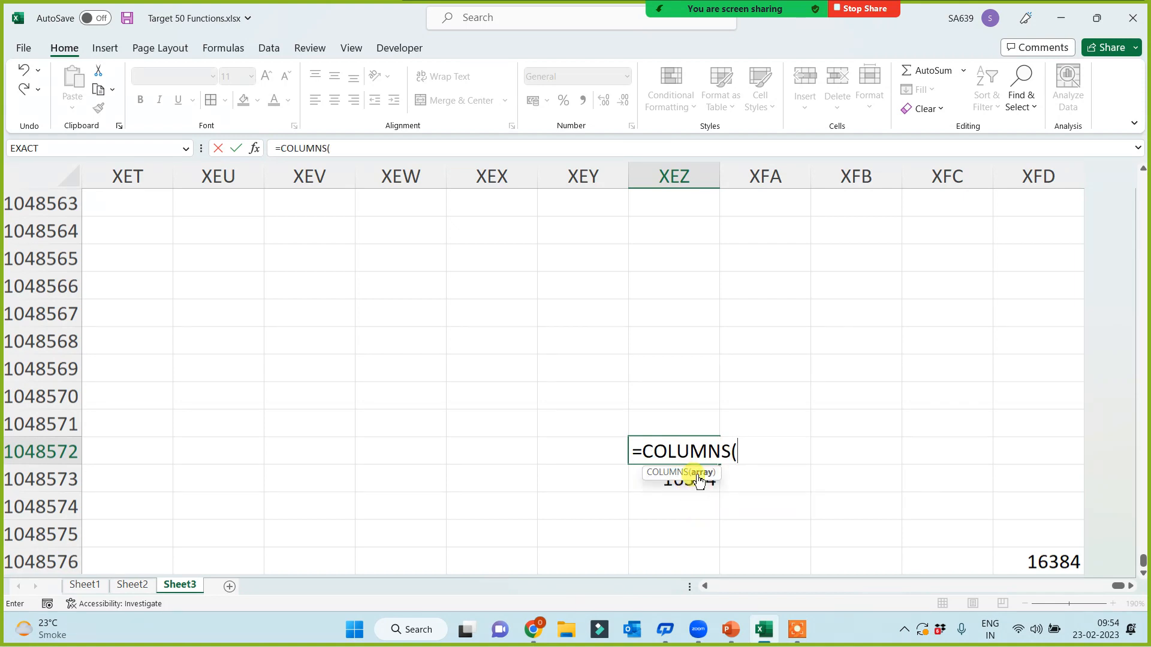
left_click(58, 369)
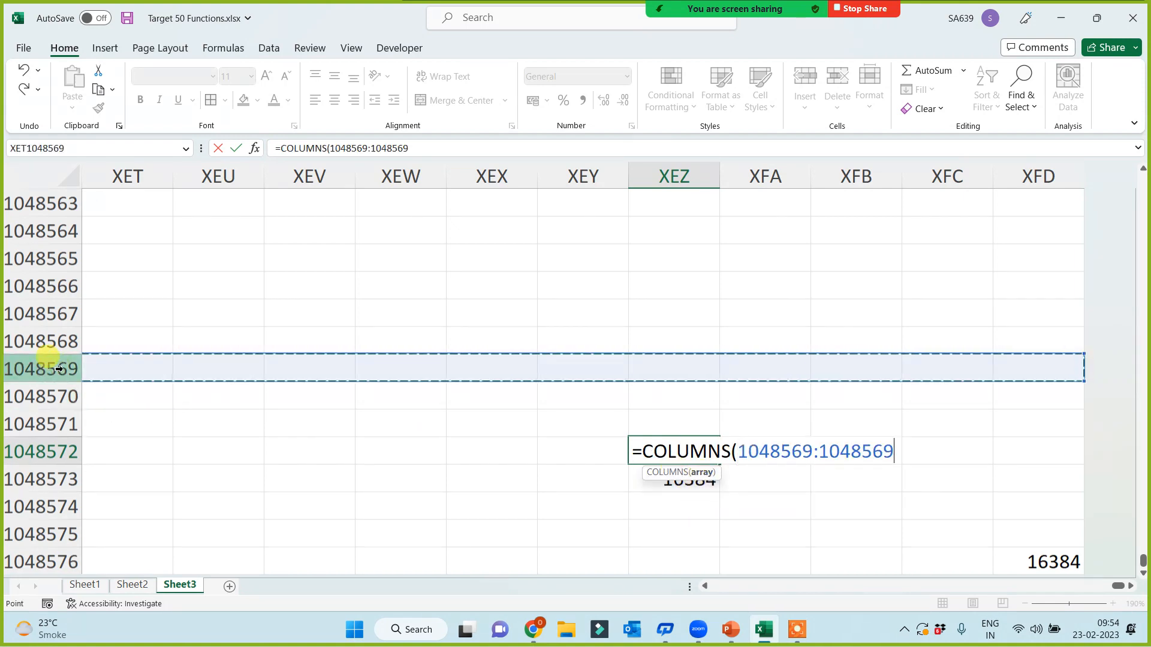
type(")")
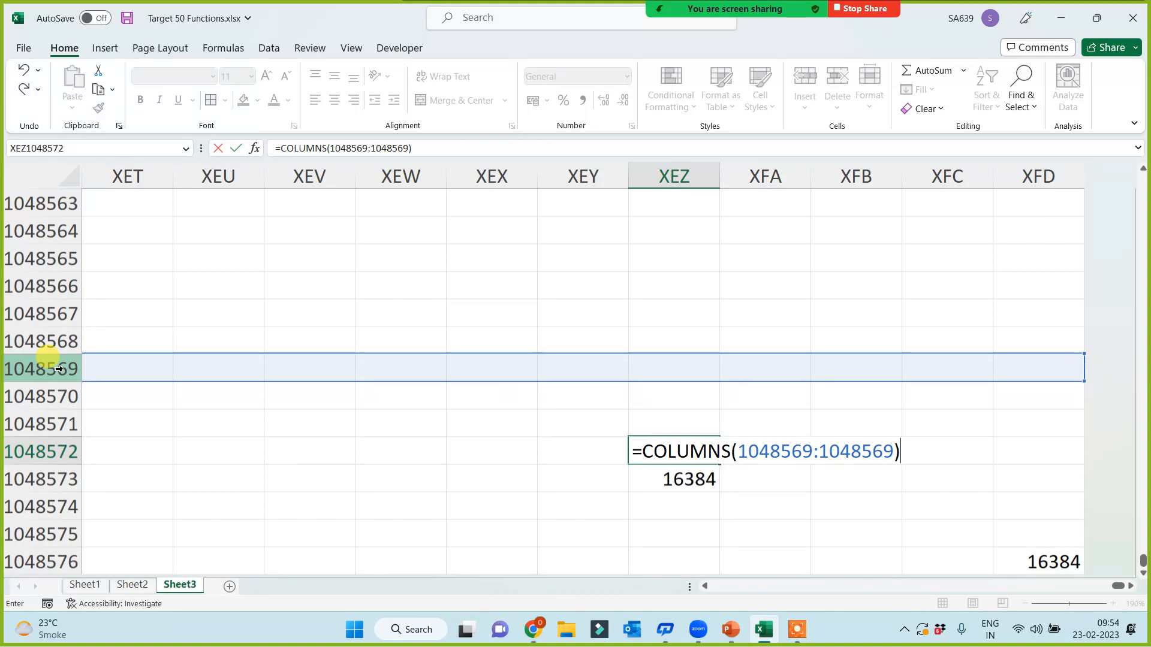
key("Return")
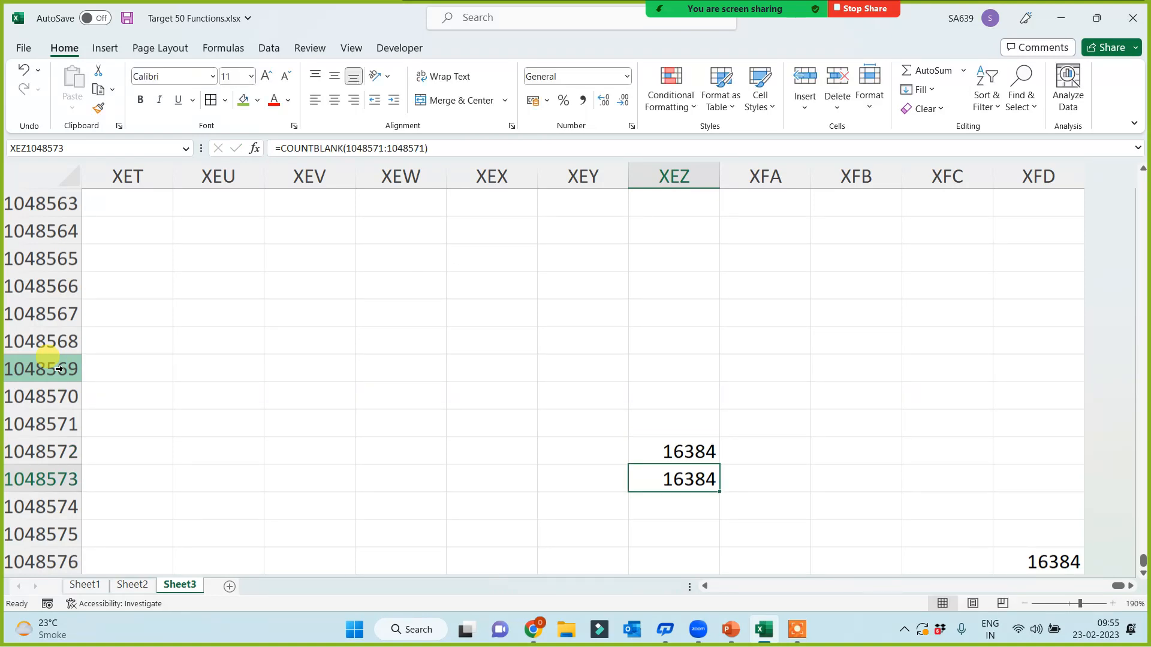
Step: Go back to A1, select the whole sheet, then select cell A9
key("Left")
key("ctrl+Left")
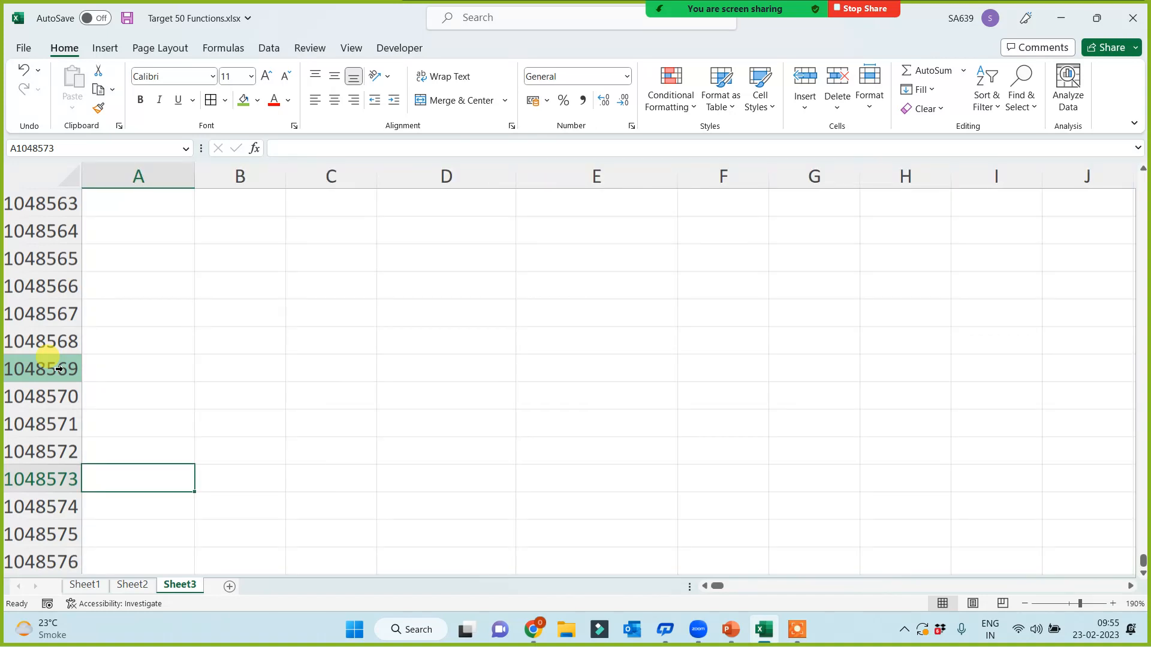
key("ctrl+Up")
key("Up")
key("Up")
key("Up")
key("Up")
key("Up")
key("Up")
key("Up")
key("Up")
key("Up")
key("Up")
key("Up")
key("Up")
key("Up")
key("Up")
key("Up")
key("Up")
key("Up")
key("Up")
key("Up")
key("Up")
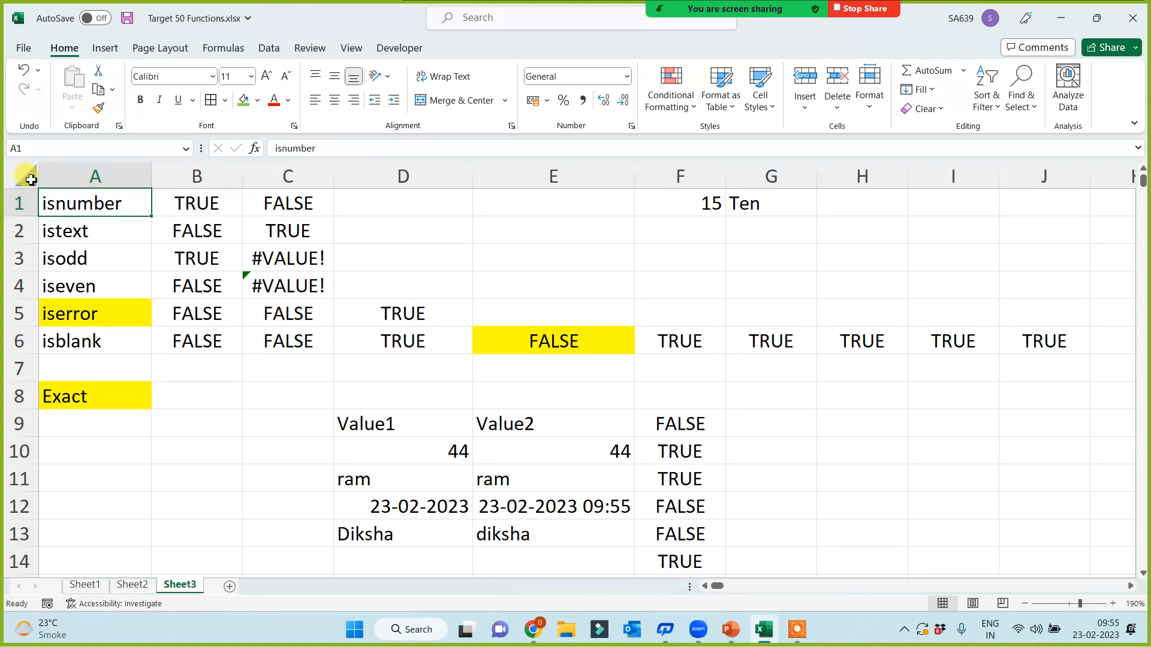
left_click(30, 180)
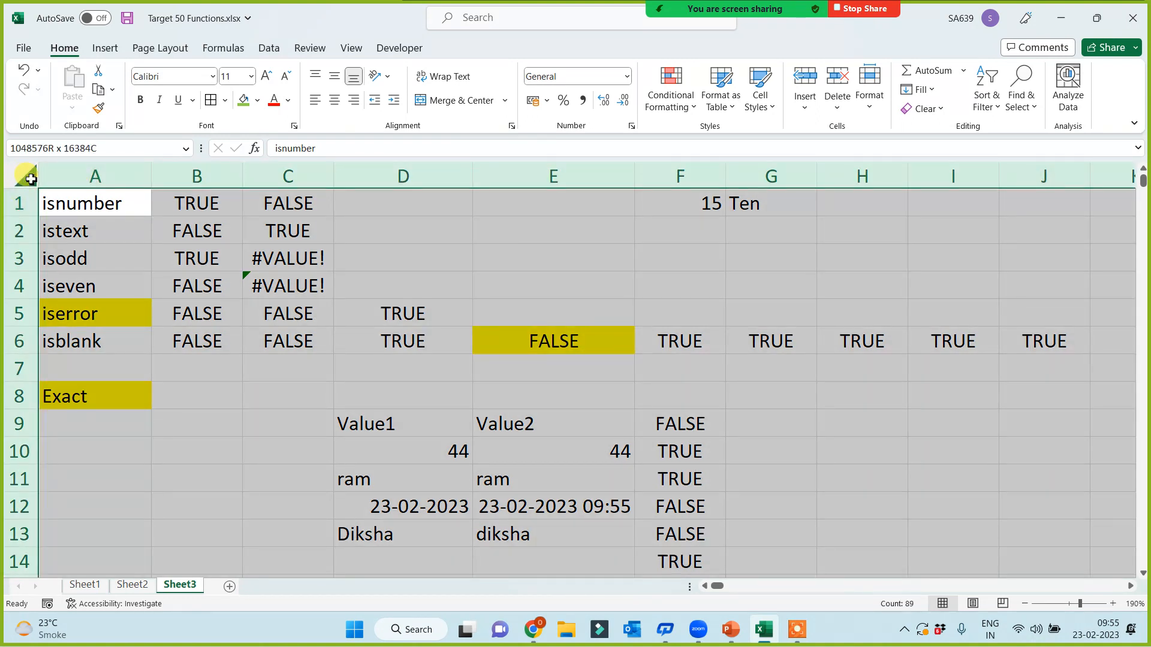
left_click(29, 179)
left_click(136, 428)
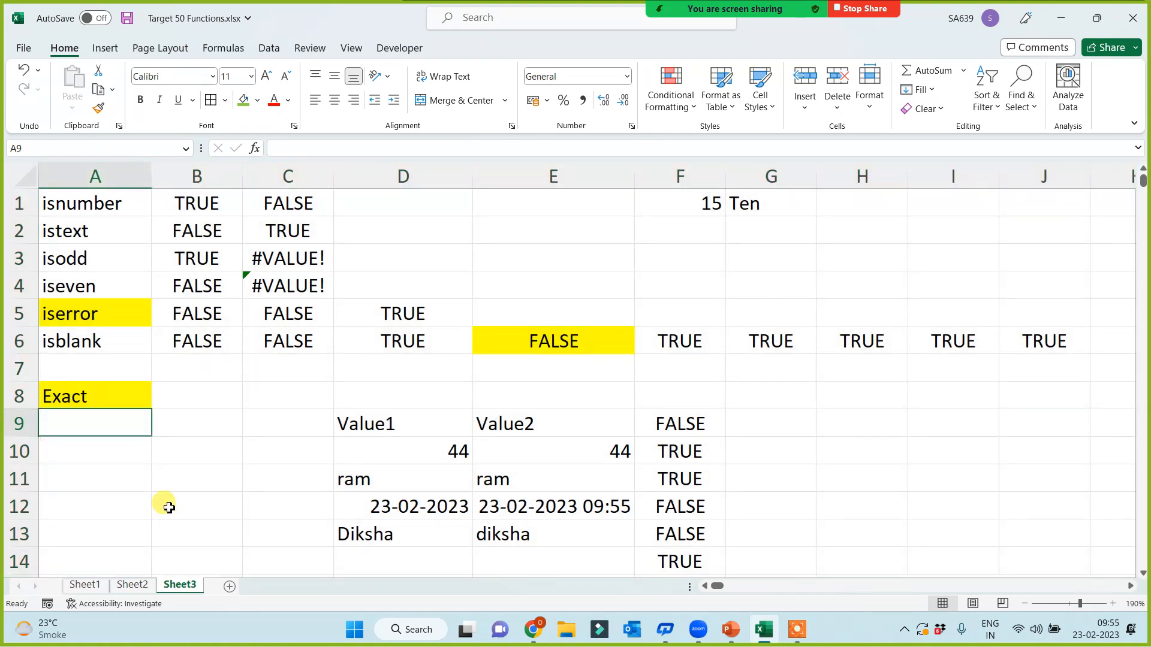
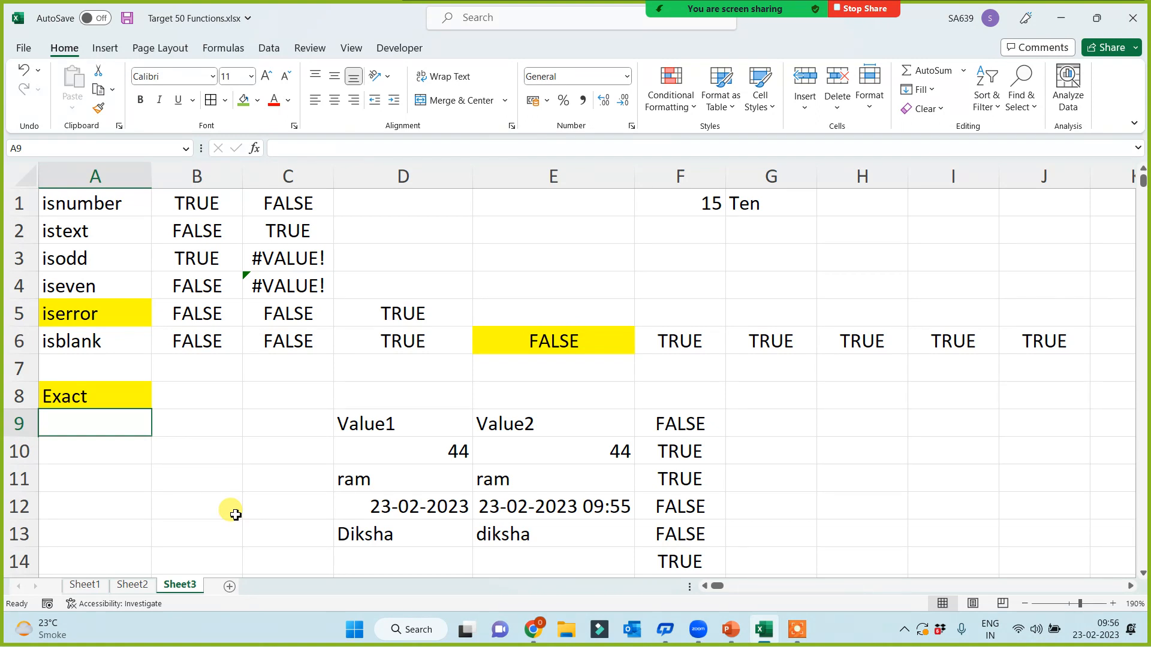
Step: Select column D, rows 9 and 38, column B, and then cell C43
left_click(418, 172)
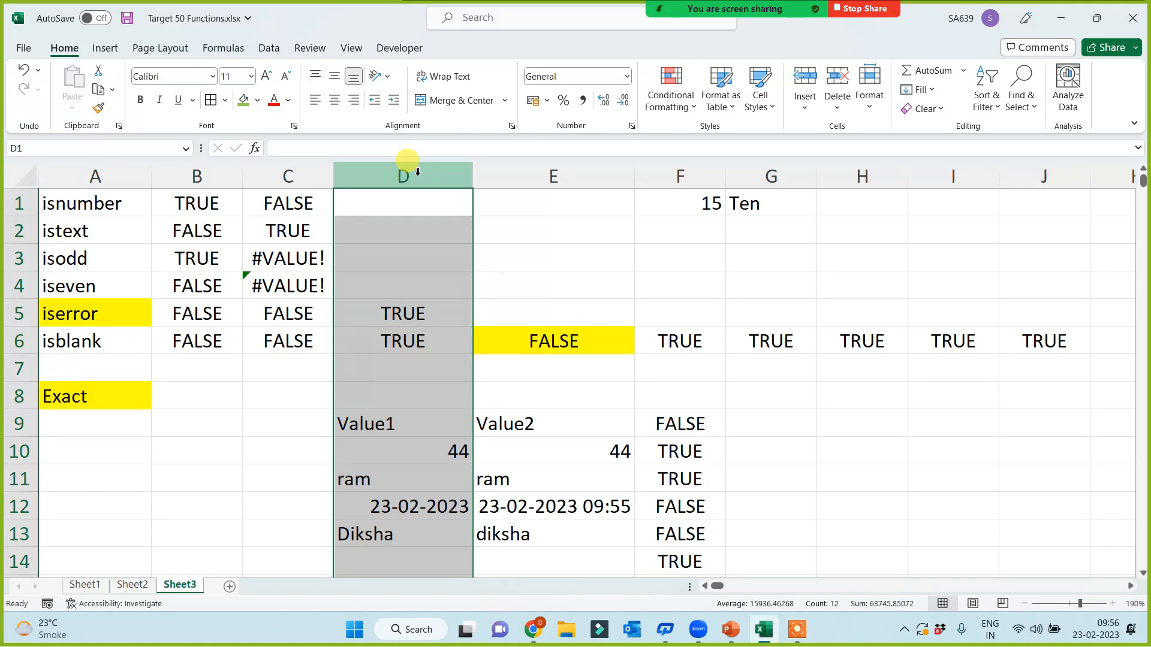
left_click(18, 423)
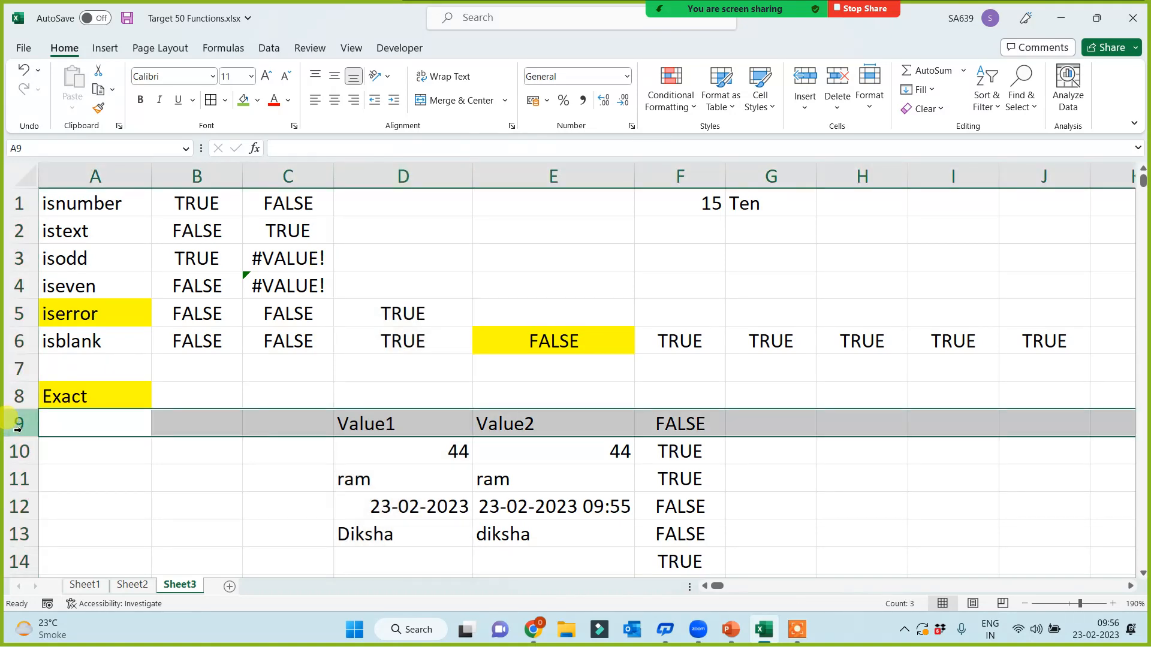
scroll(222, 531, "down", 11)
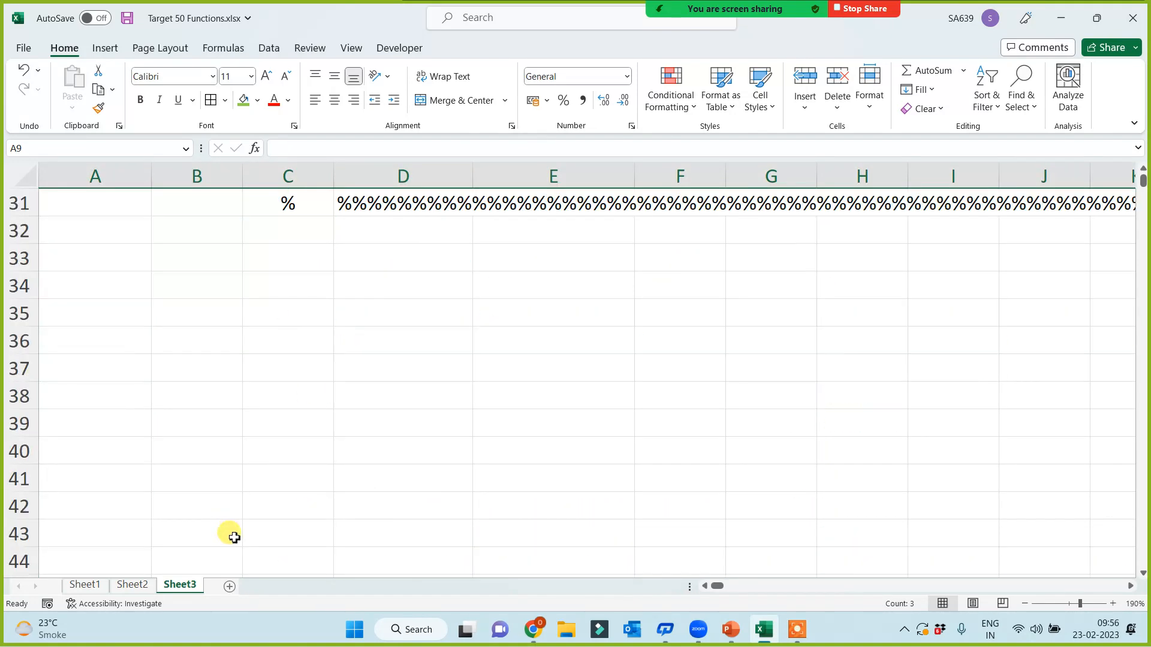
left_click(21, 313)
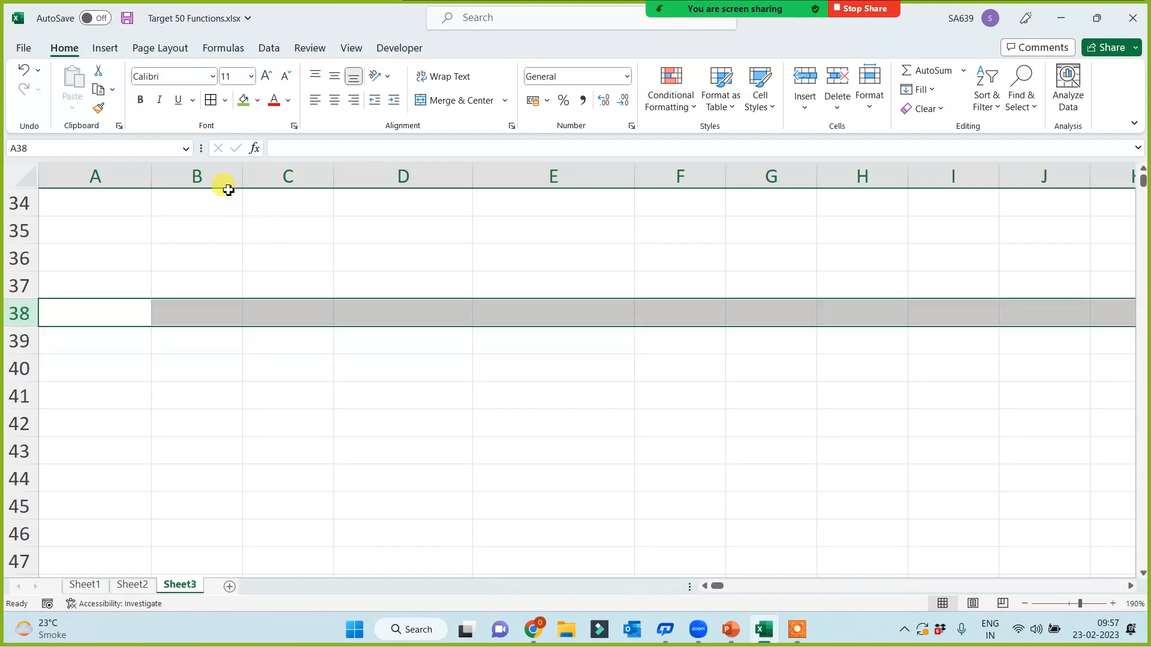
left_click(216, 175)
left_click(307, 443)
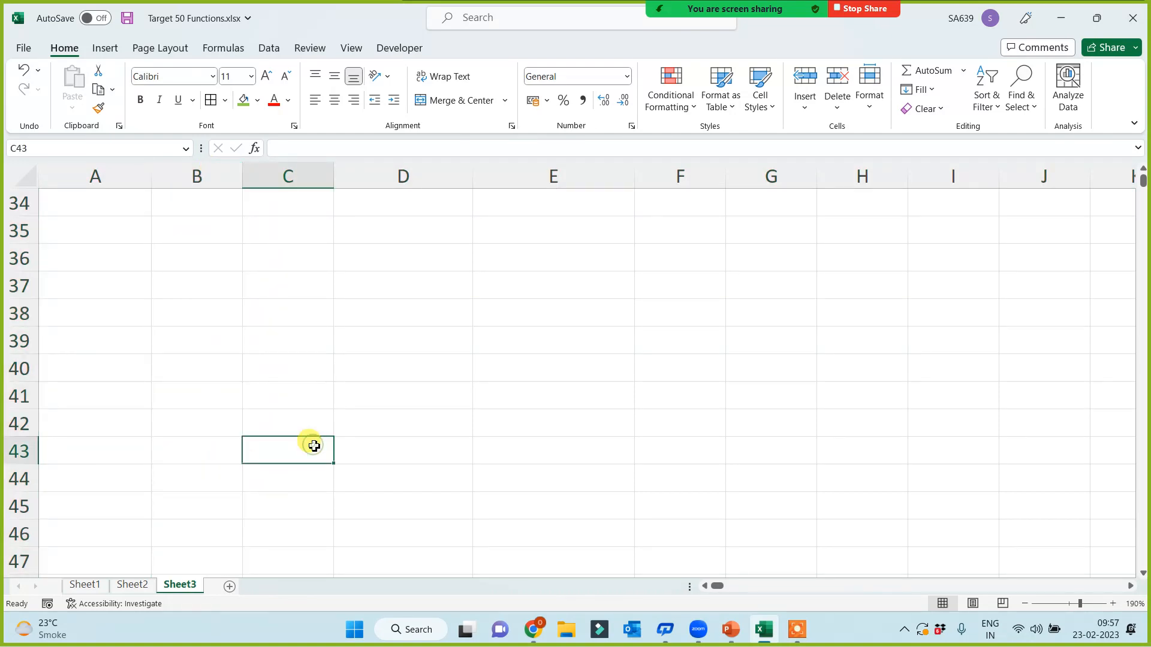
Step: Jump to the sheet's last column and row with Ctrl+arrows, then return to A1 and row 37
key("ctrl+Right")
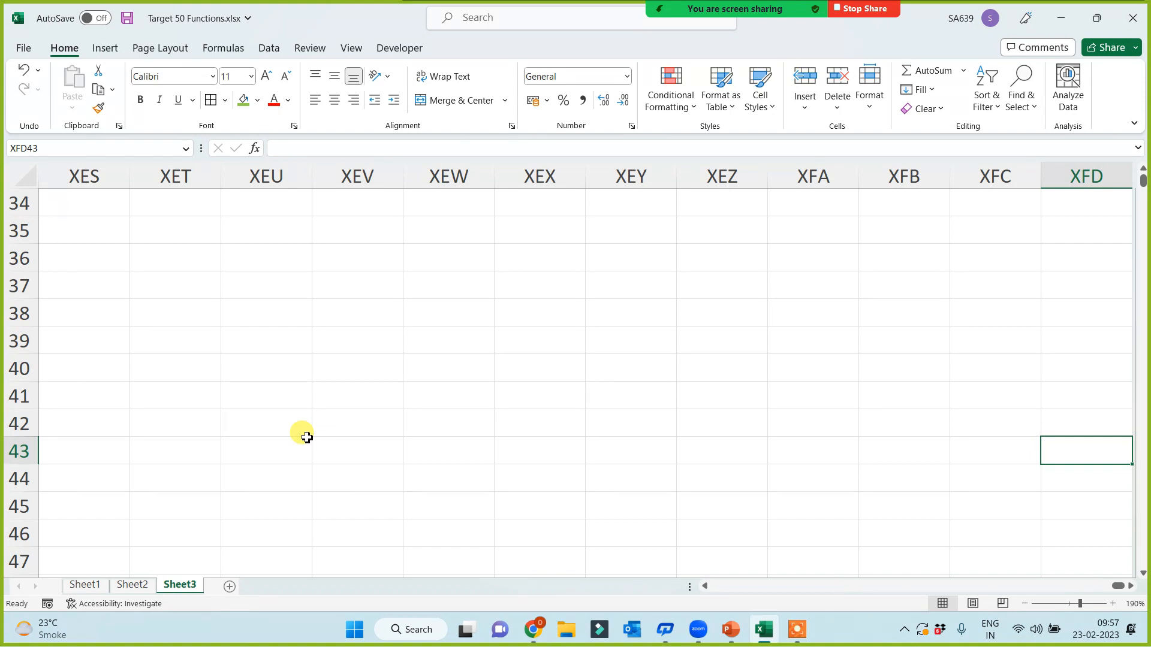
key("ctrl+Down")
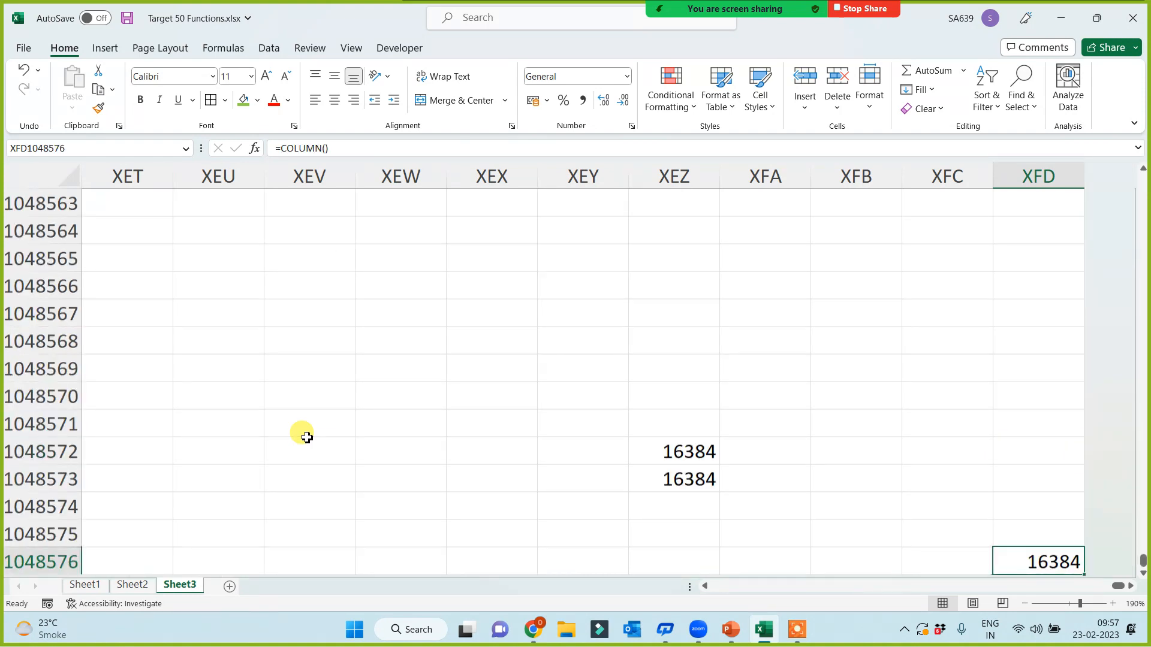
key("Left")
key("Left")
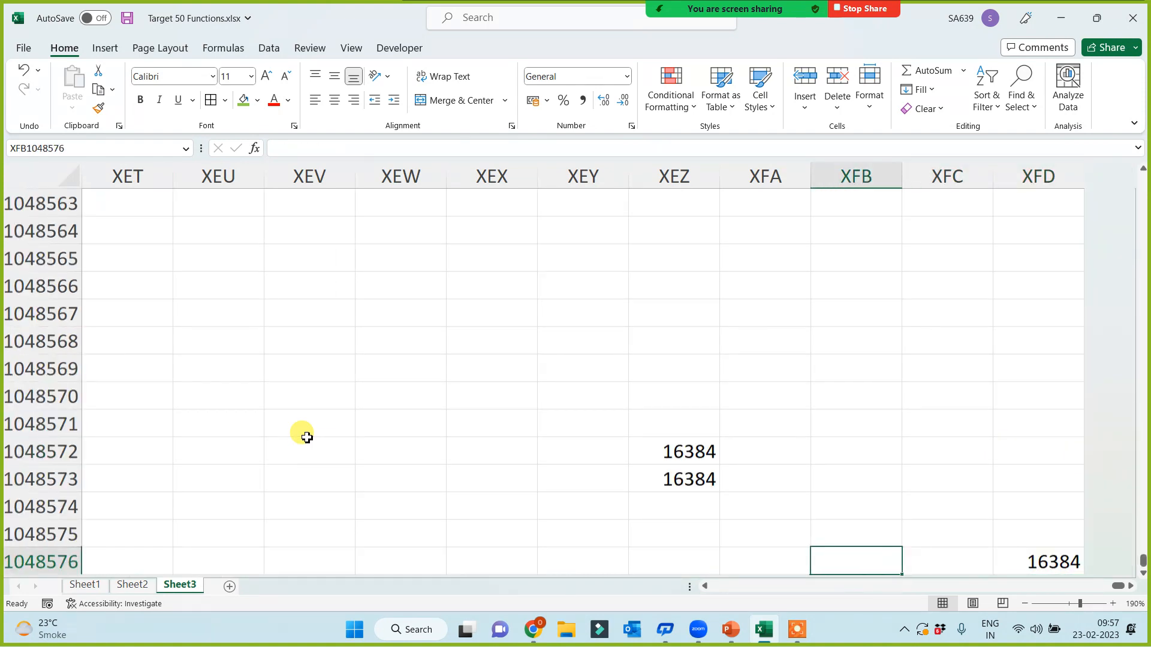
key("ctrl+Left")
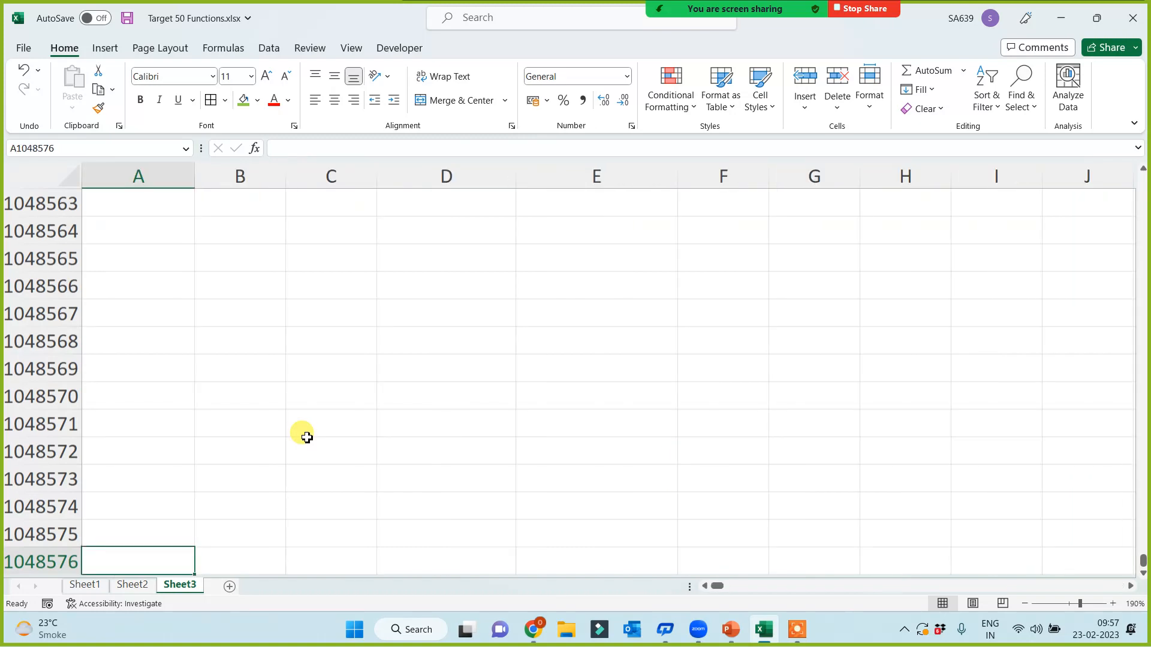
key("ctrl+Home")
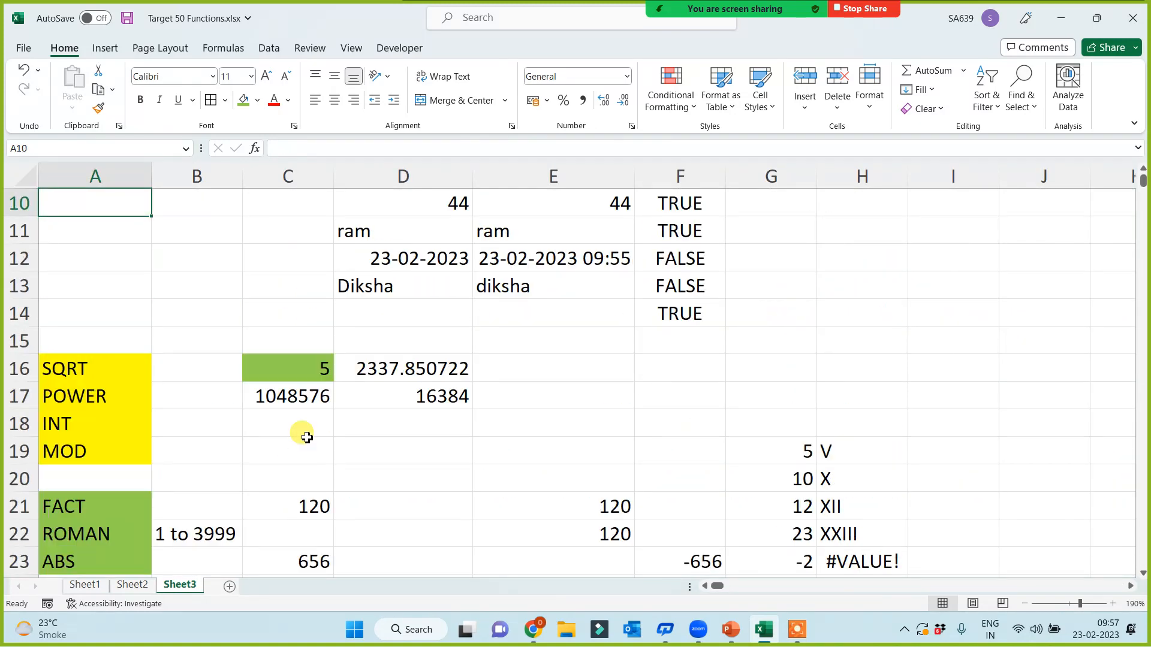
key("Down")
key("Down")
key("Down")
key("Down")
key("Down")
key("Down")
key("Down")
key("Down")
key("Down")
key("Down")
key("Down")
key("Down")
key("Down")
key("Down")
key("Down")
key("Down")
key("Down")
key("Down")
key("Down")
key("Down")
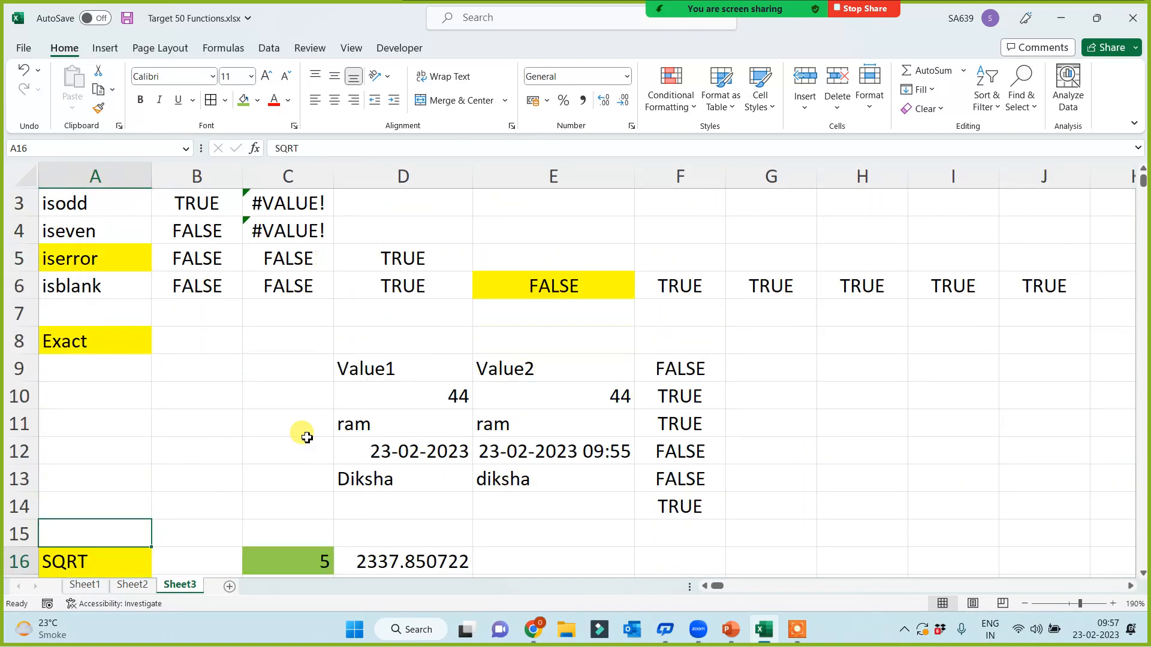
key("Down")
key("Down")
key("Down")
key("Down")
key("Down")
key("Down")
key("Down")
key("Down")
key("Down")
key("Down")
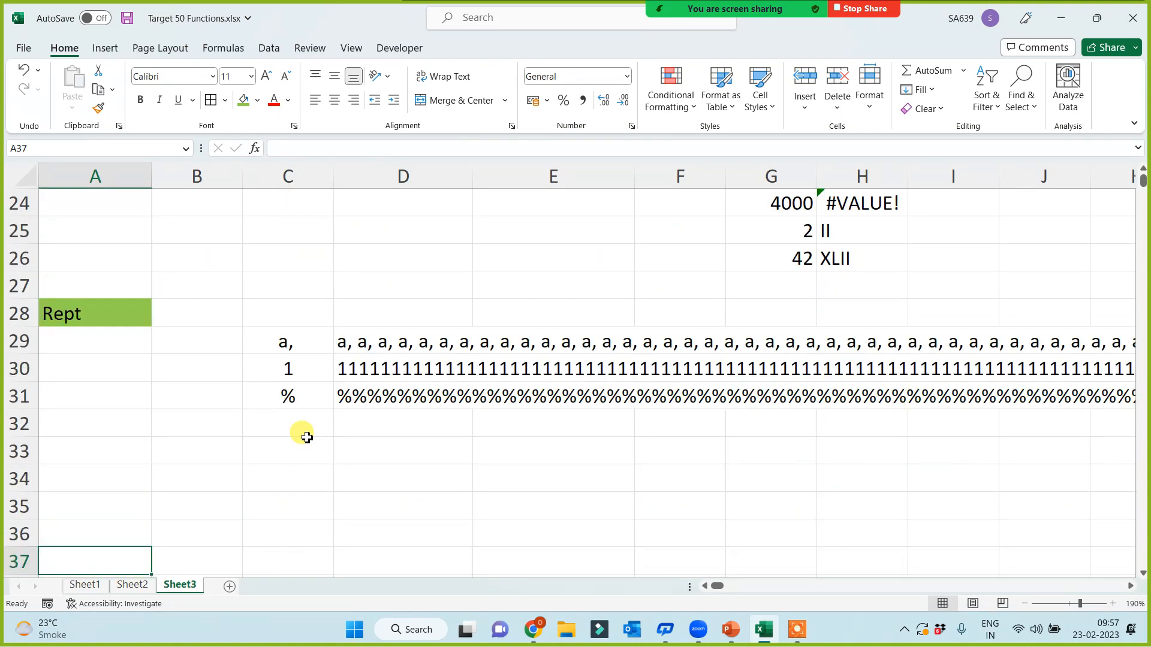
scroll(308, 420, "up", 4)
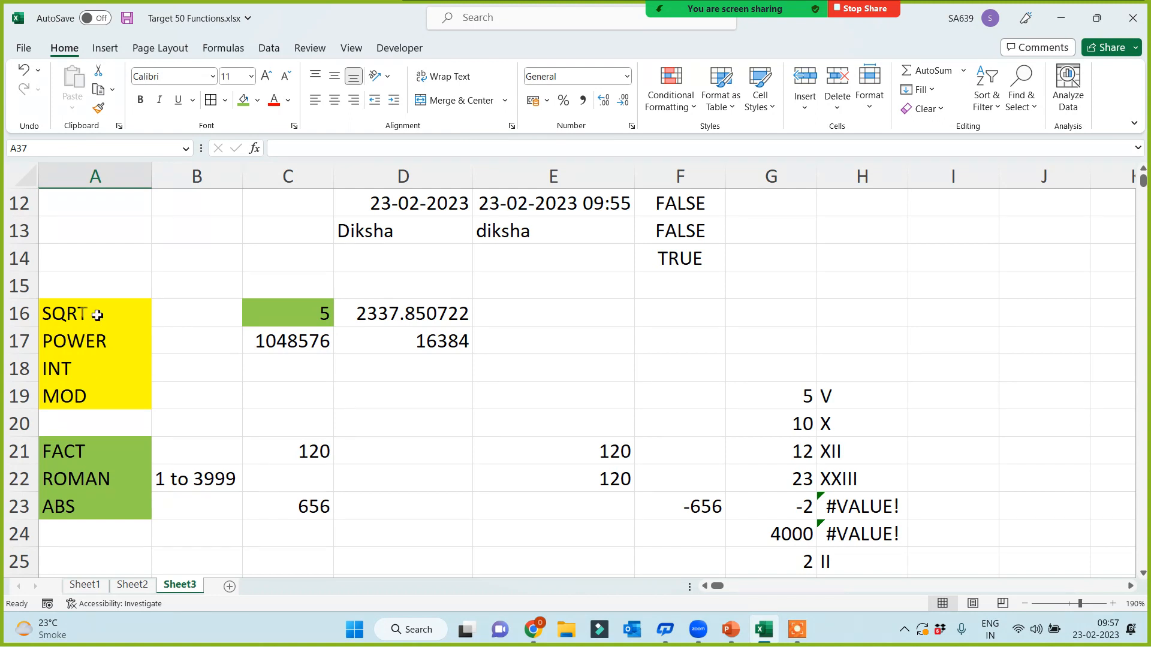
Step: Enter the sample decimal 10.656 in F16
left_click(95, 313)
left_click(97, 343)
left_click(98, 368)
left_click(257, 366)
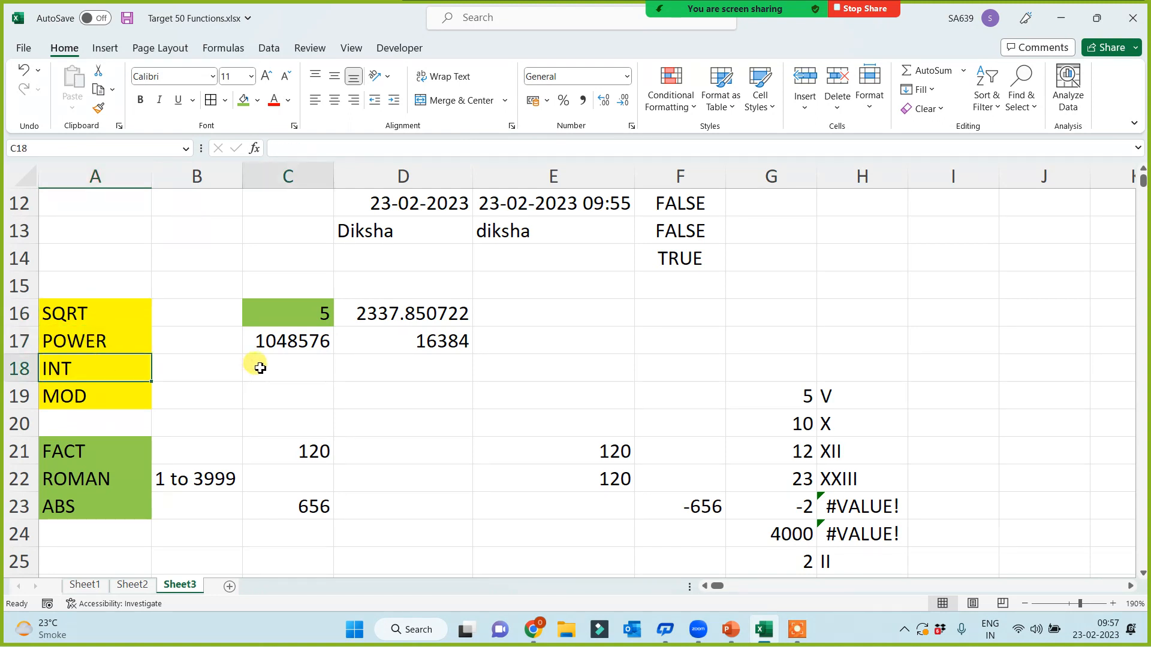
left_click(674, 322)
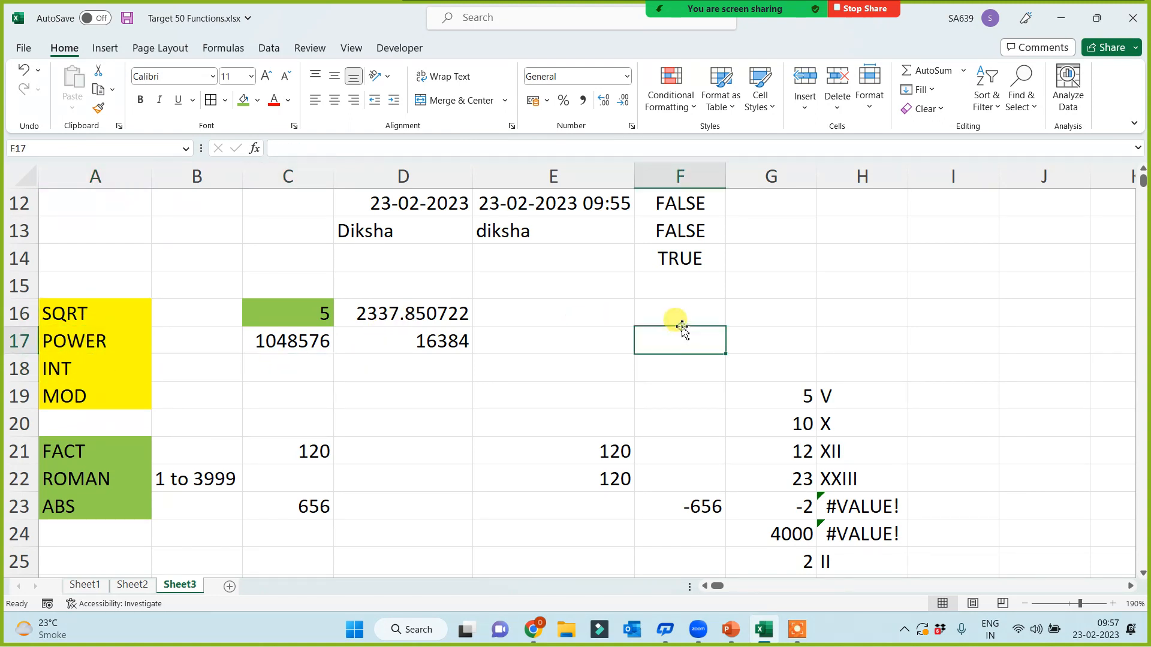
type("10.656")
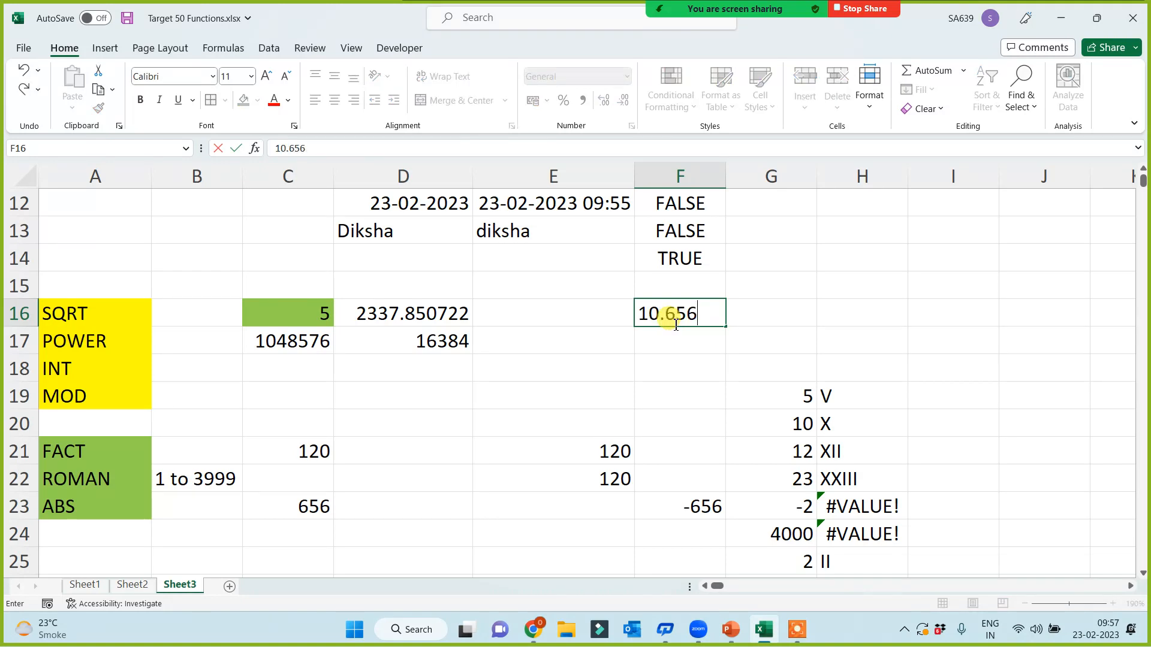
left_click(670, 374)
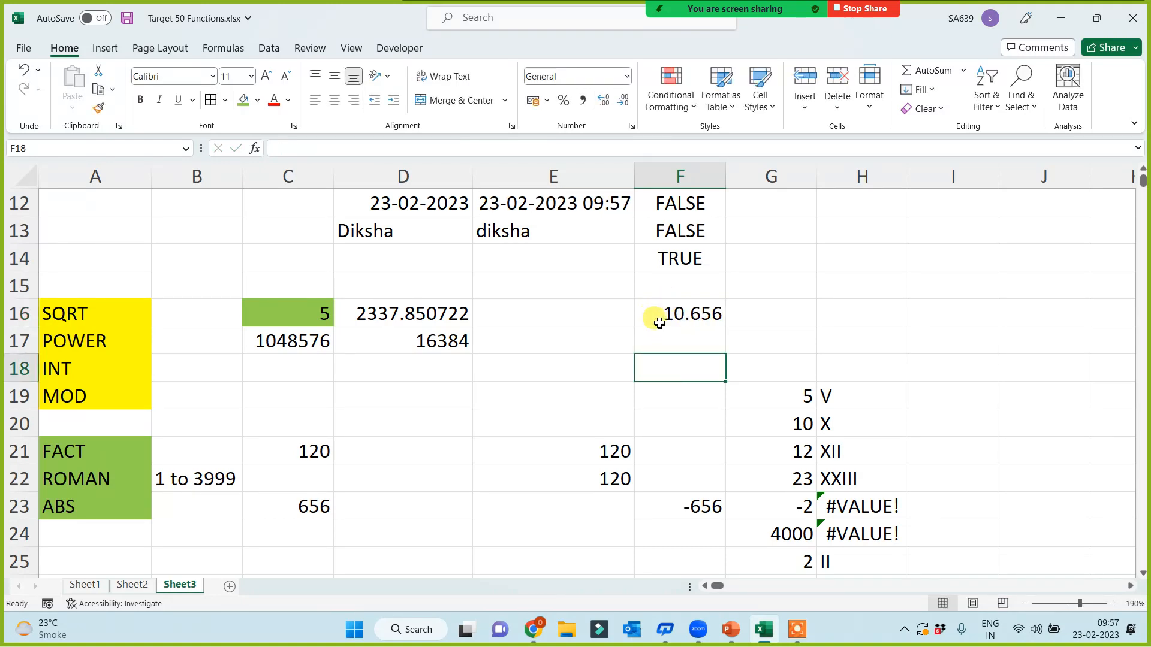
Step: Enter =INT(D16) in C18 and =INT(F16) in D18, giving 2337 and 10
left_click(278, 370)
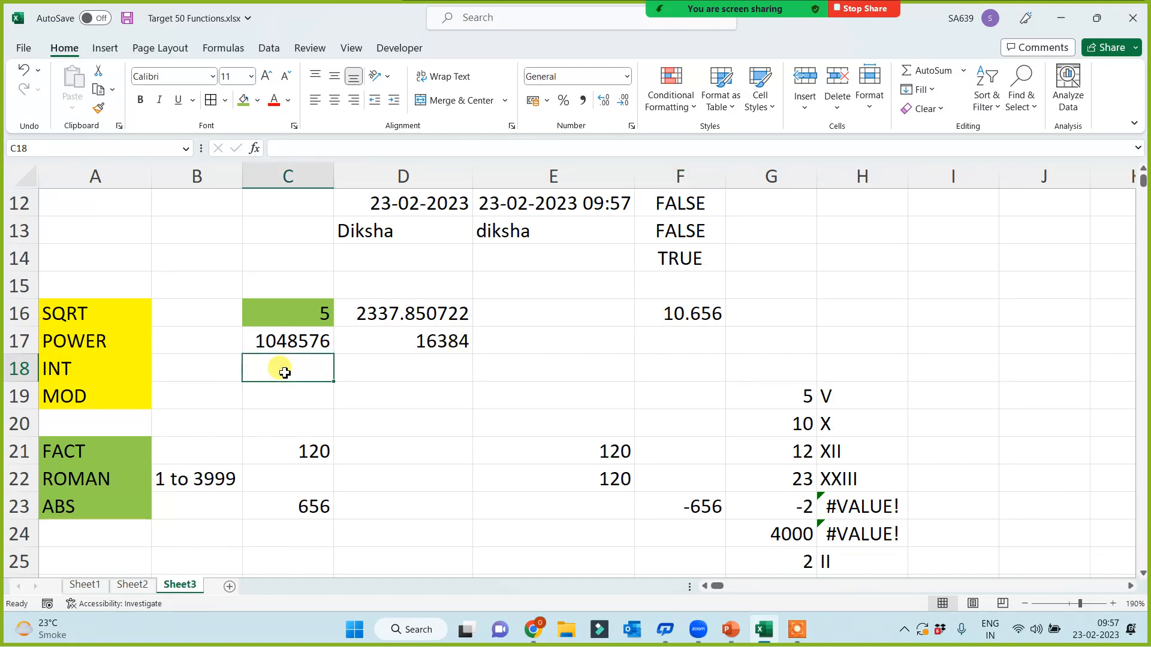
type("=int(")
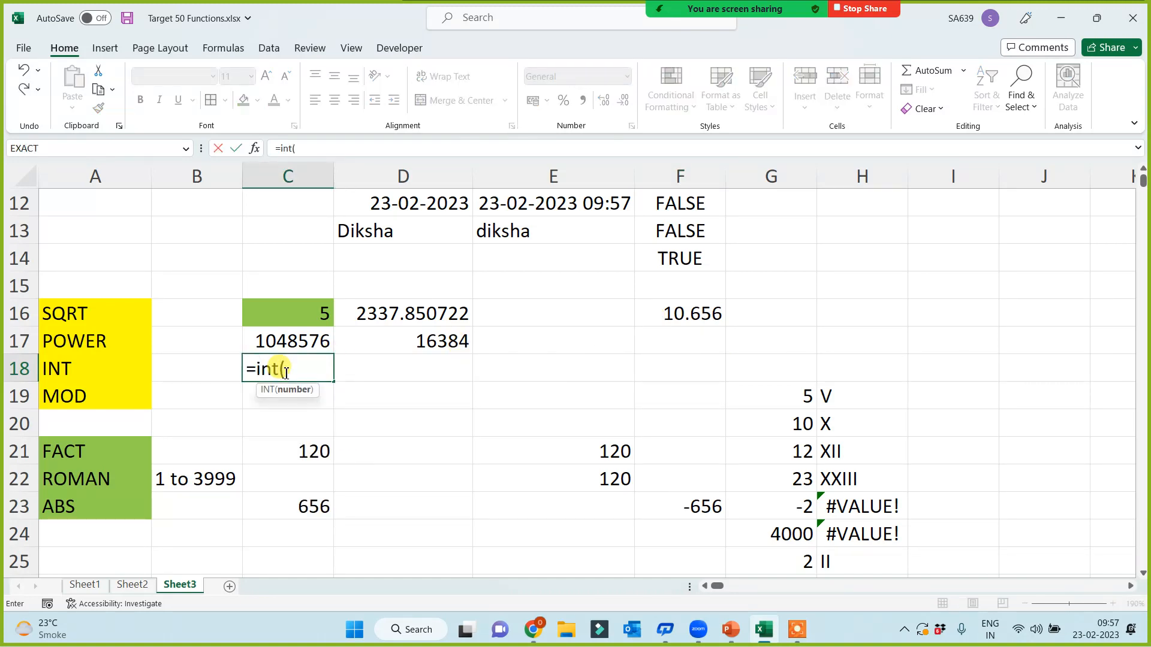
left_click(372, 304)
type(")")
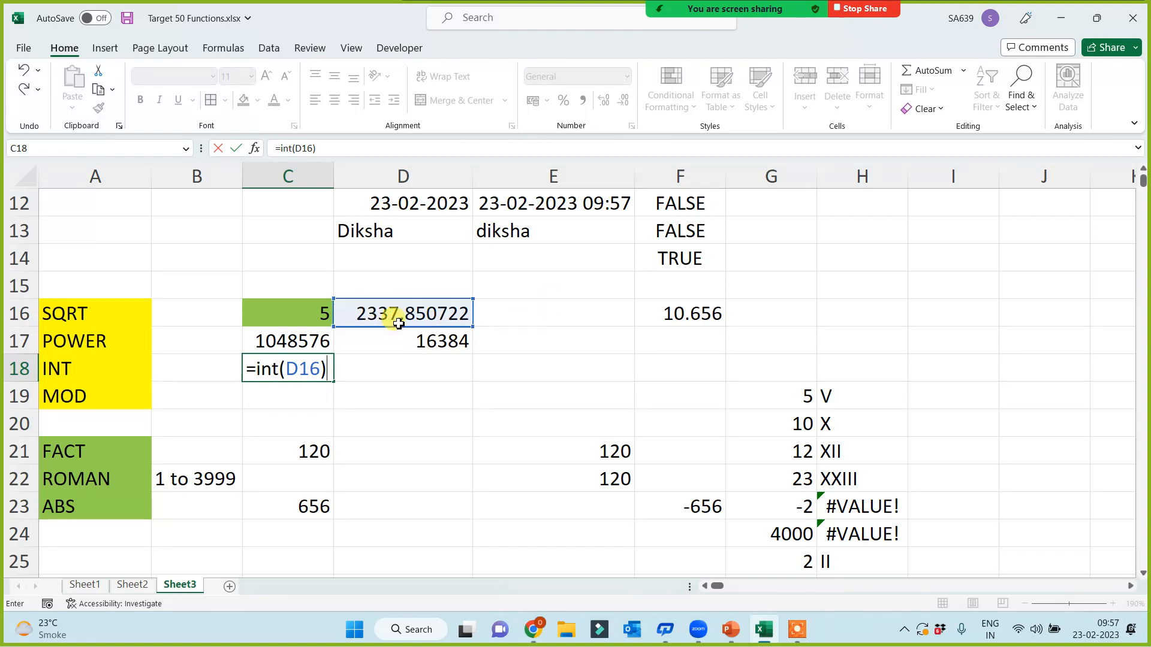
key("Return")
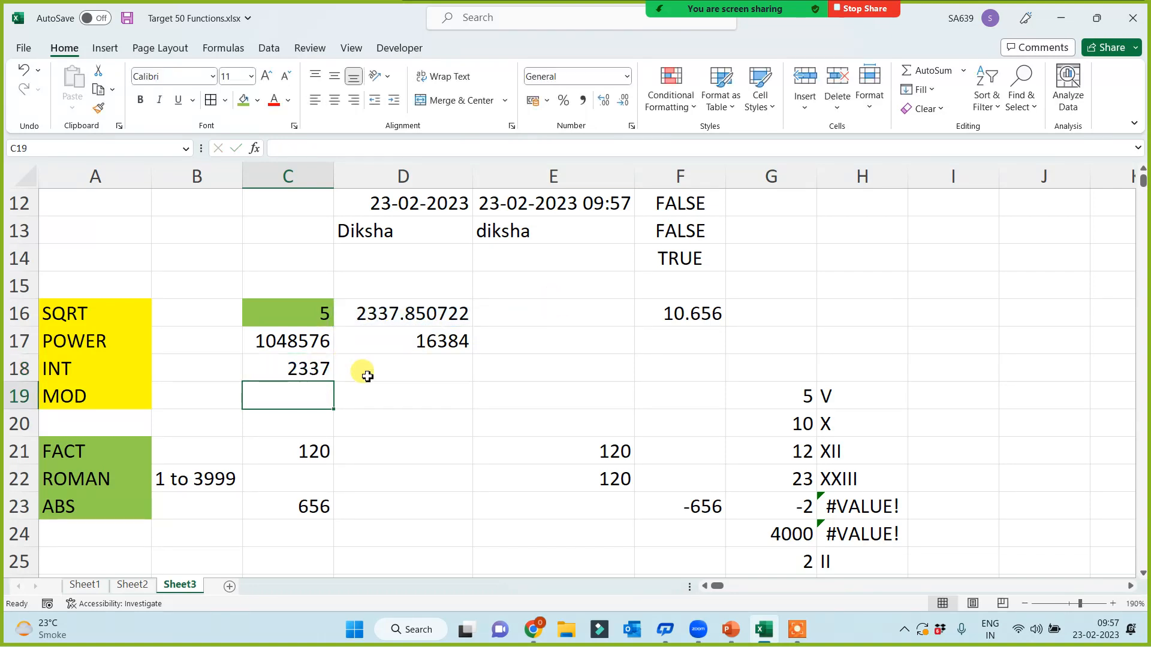
left_click(381, 373)
type("=int(")
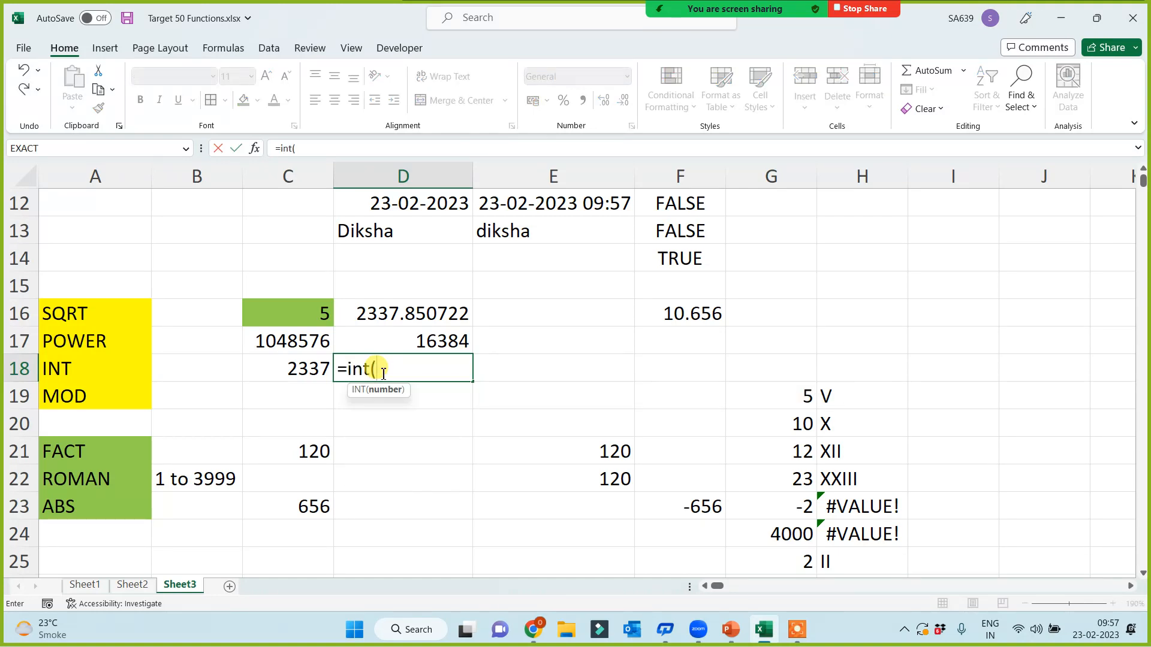
left_click(698, 318)
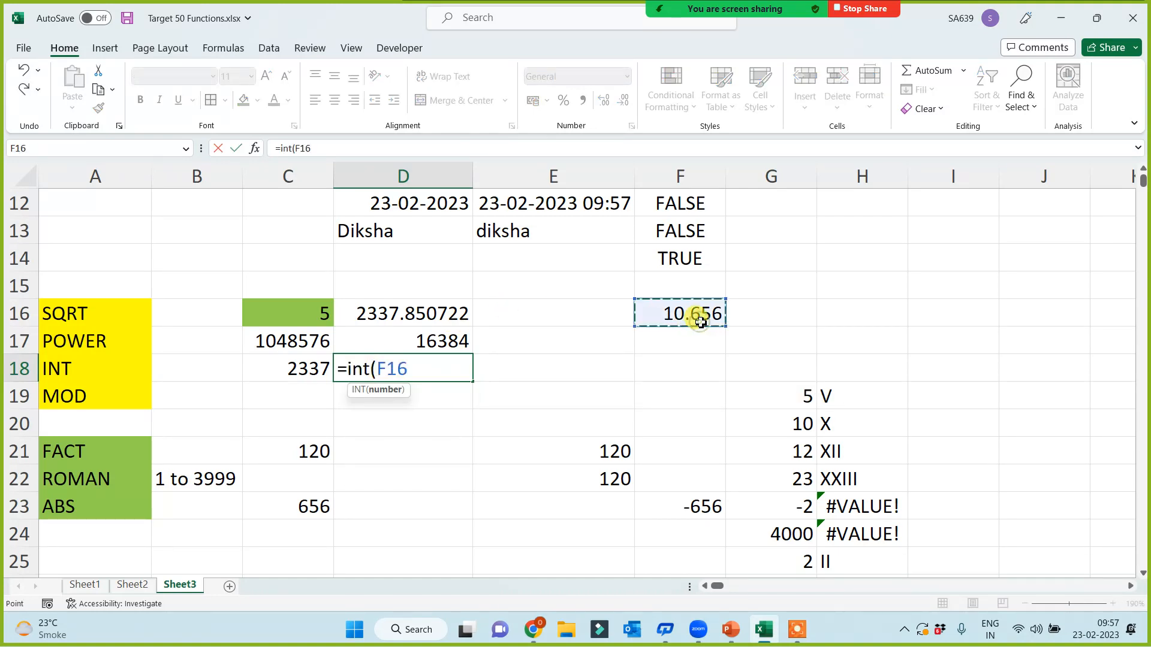
key("Return")
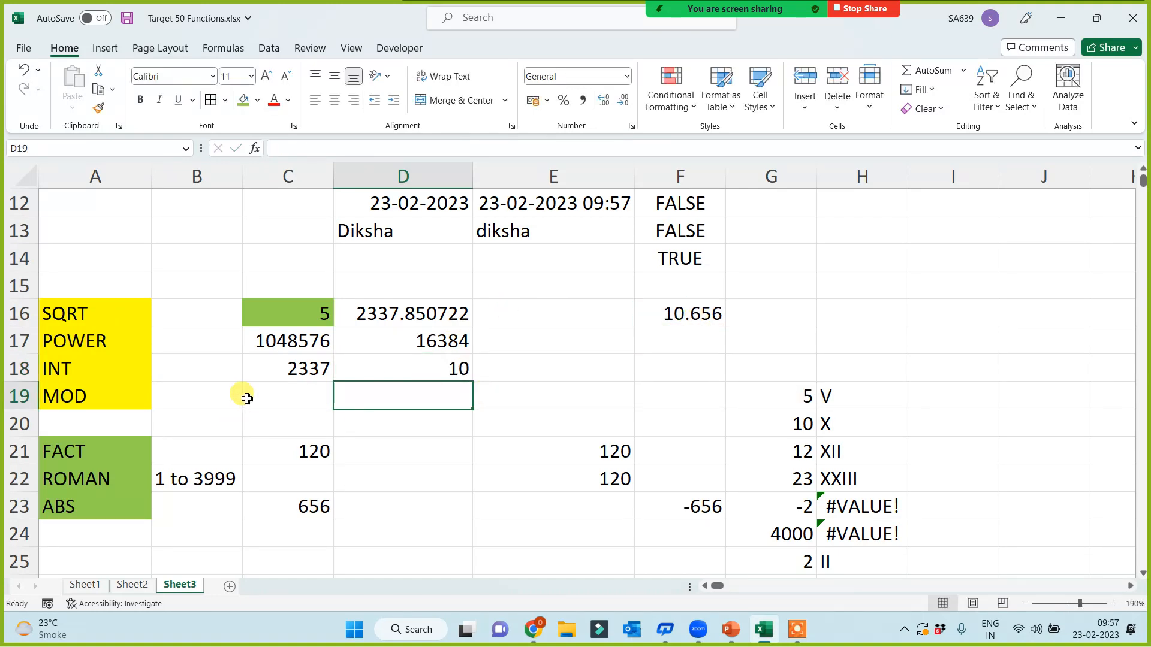
left_click(246, 397)
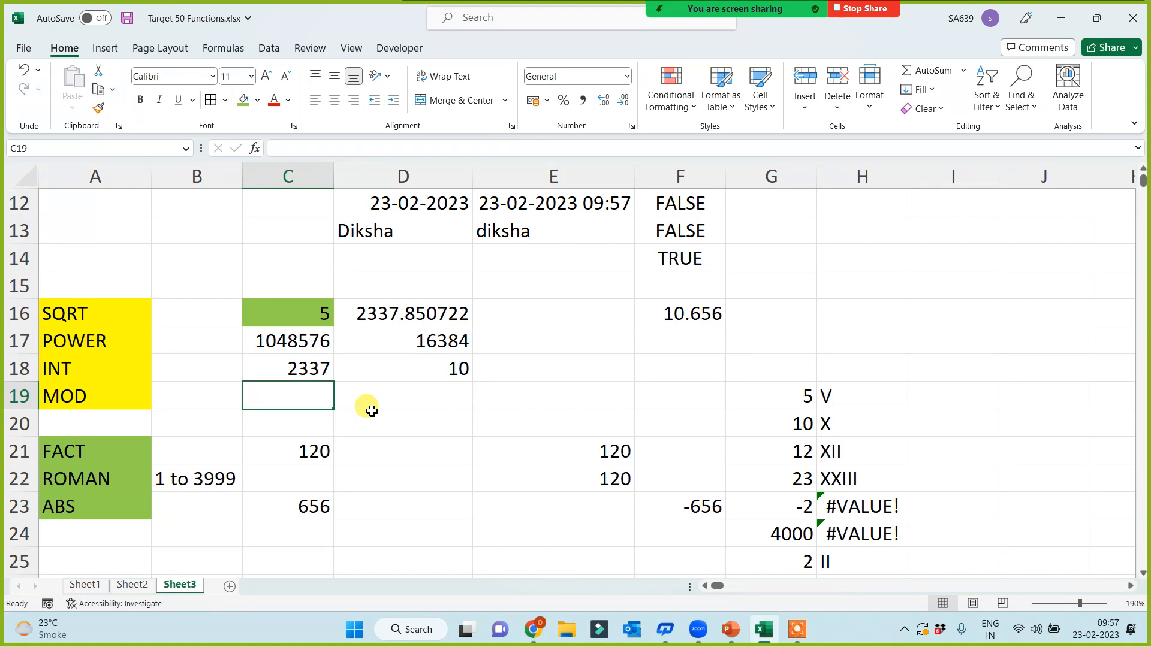
Step: Enter =MOD(15,15) in C19, then edit the divisor to make it =MOD(15,10)
type("=mod(")
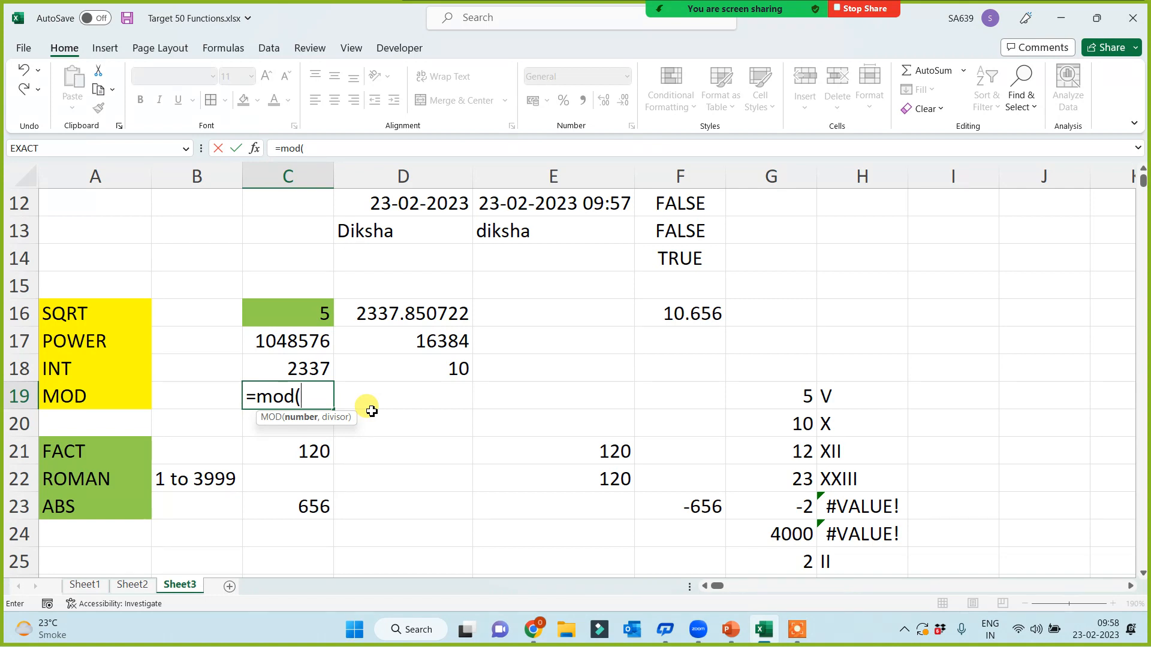
type("15,15)")
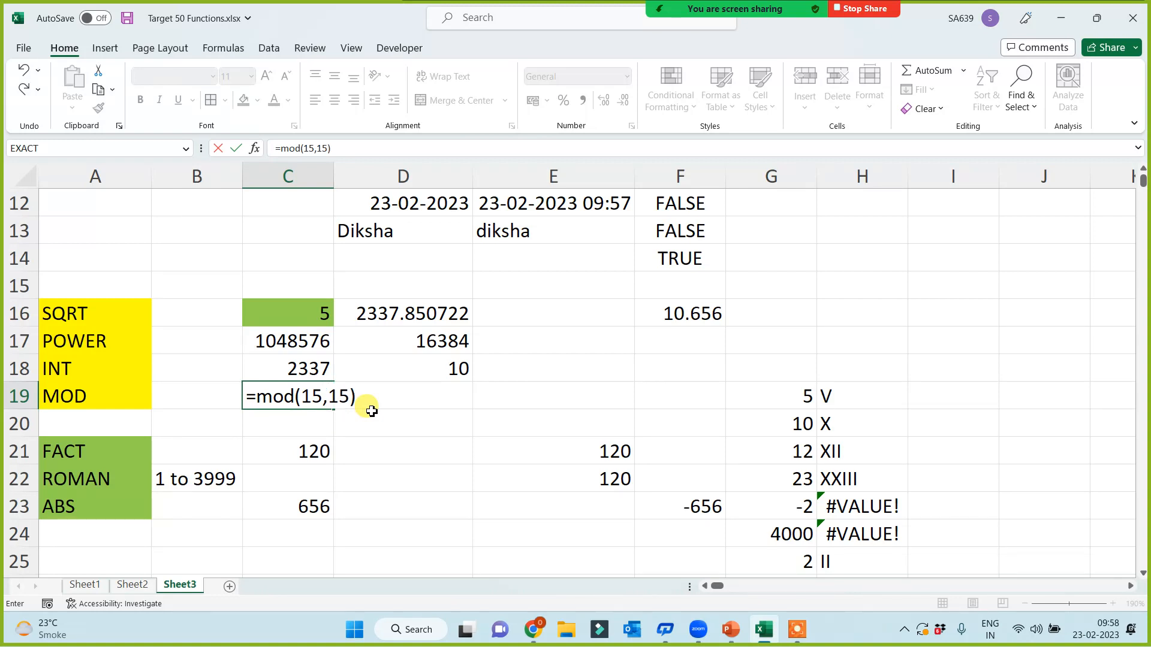
key("Up")
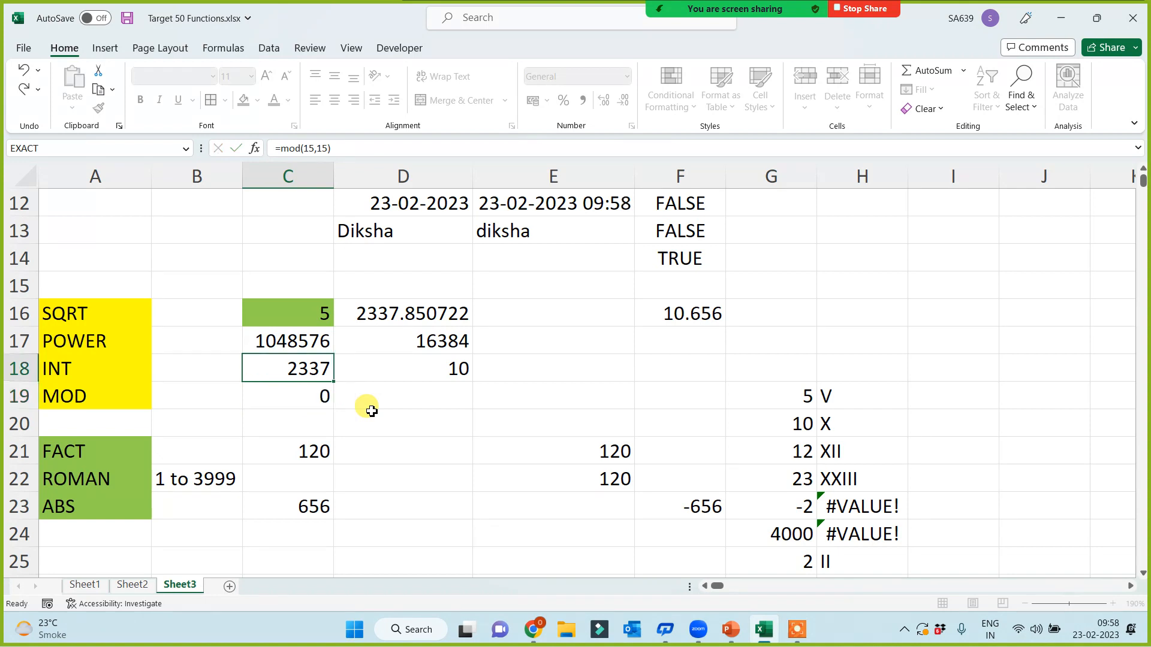
left_click(273, 392)
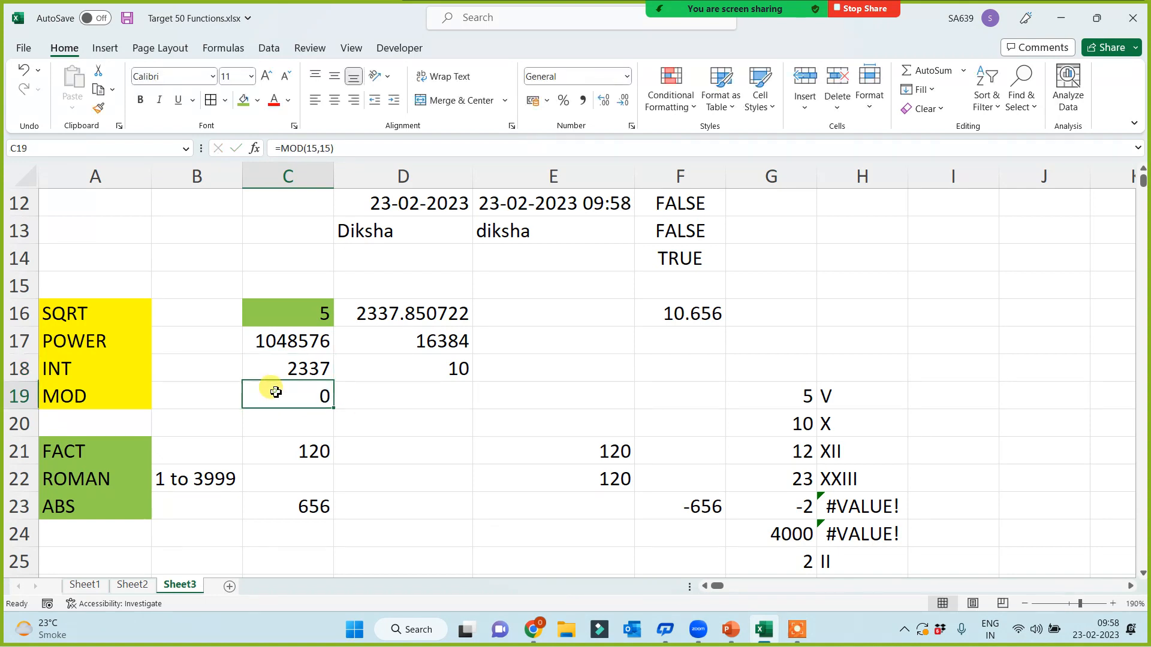
left_click(331, 148)
key("BackSpace")
type("0")
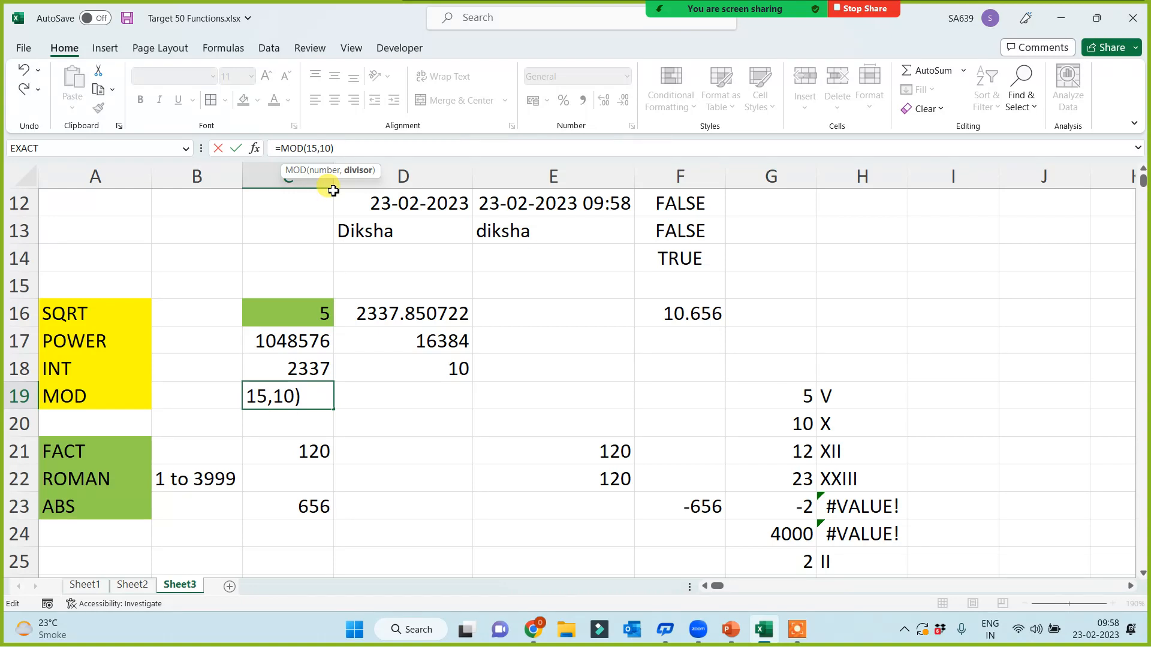
key("Return")
Step: Edit C19 to =MOD(15,12) so it returns remainder 3, then select column A
left_click(293, 396)
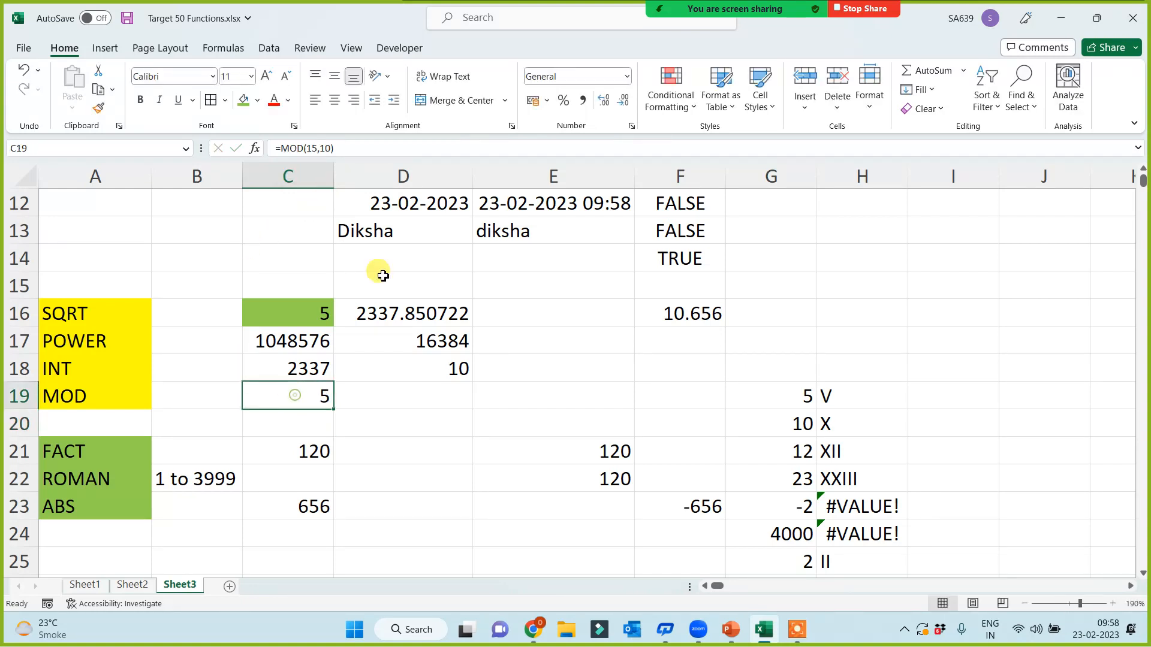
left_click(331, 148)
key("BackSpace")
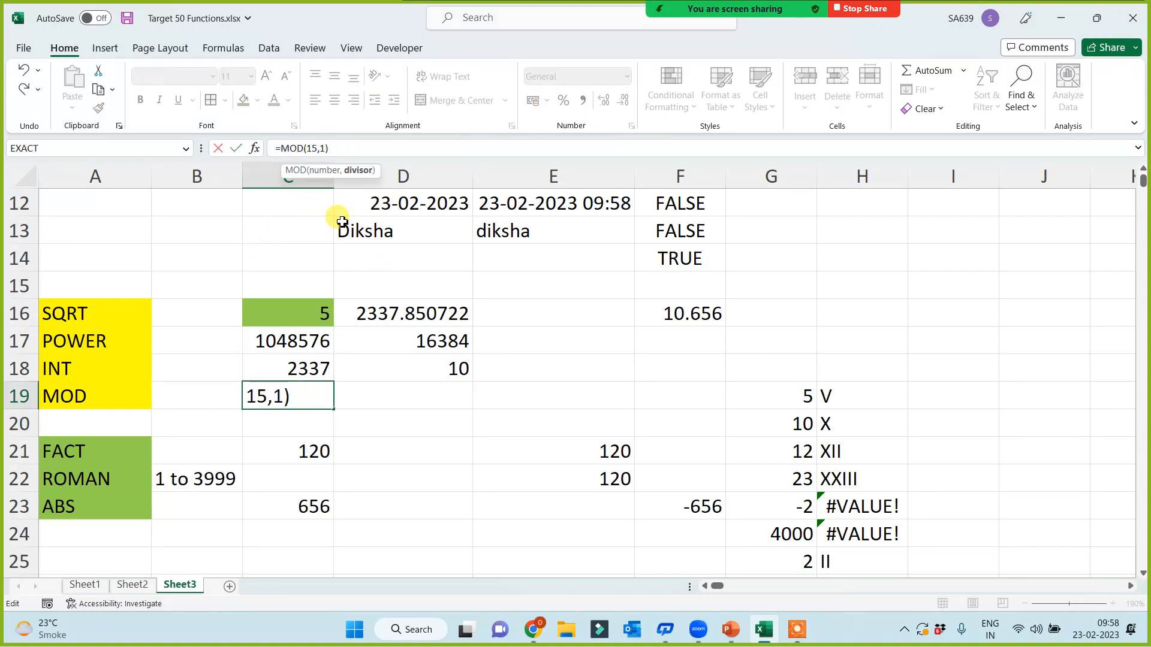
type("2")
key("Return")
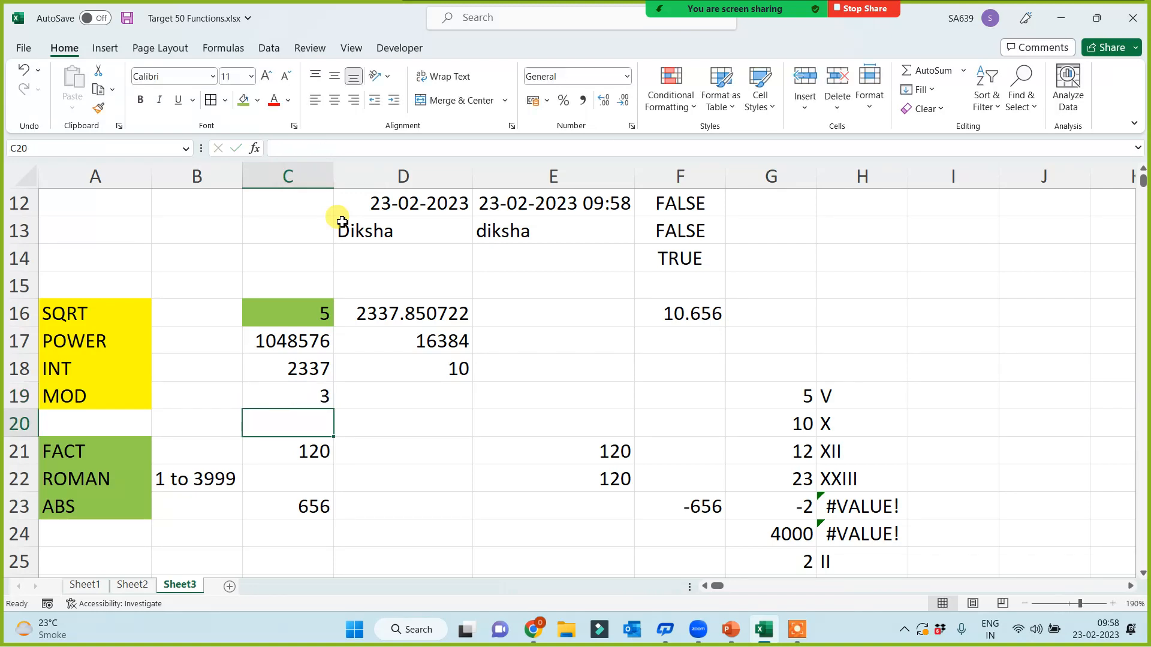
left_click(288, 395)
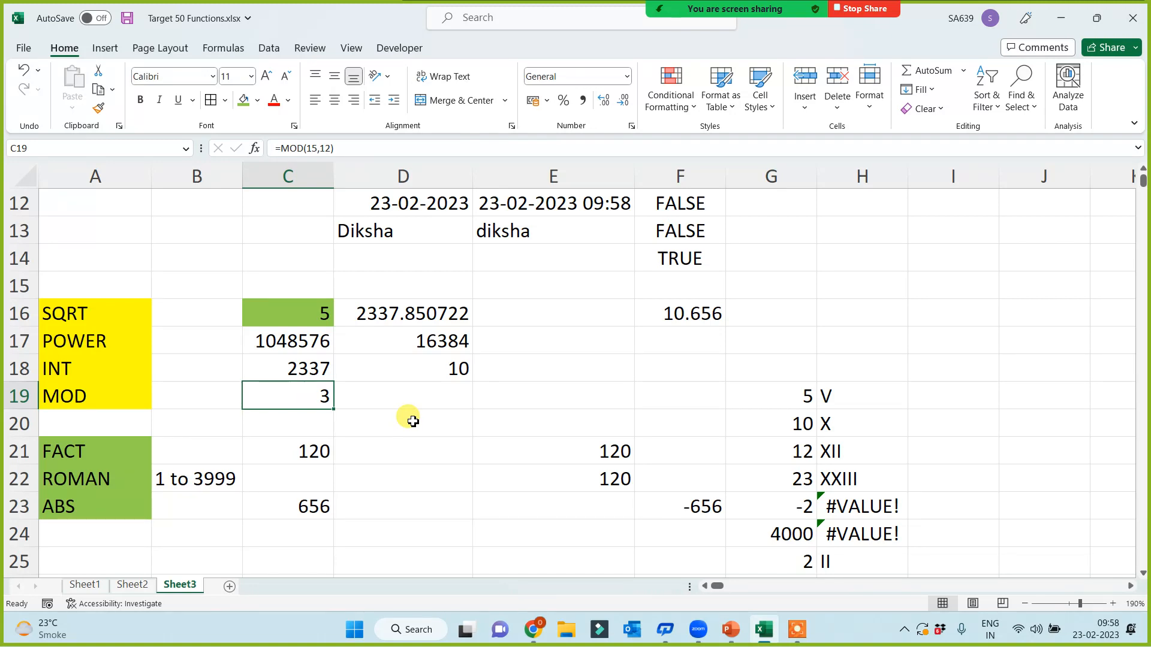
left_click(91, 178)
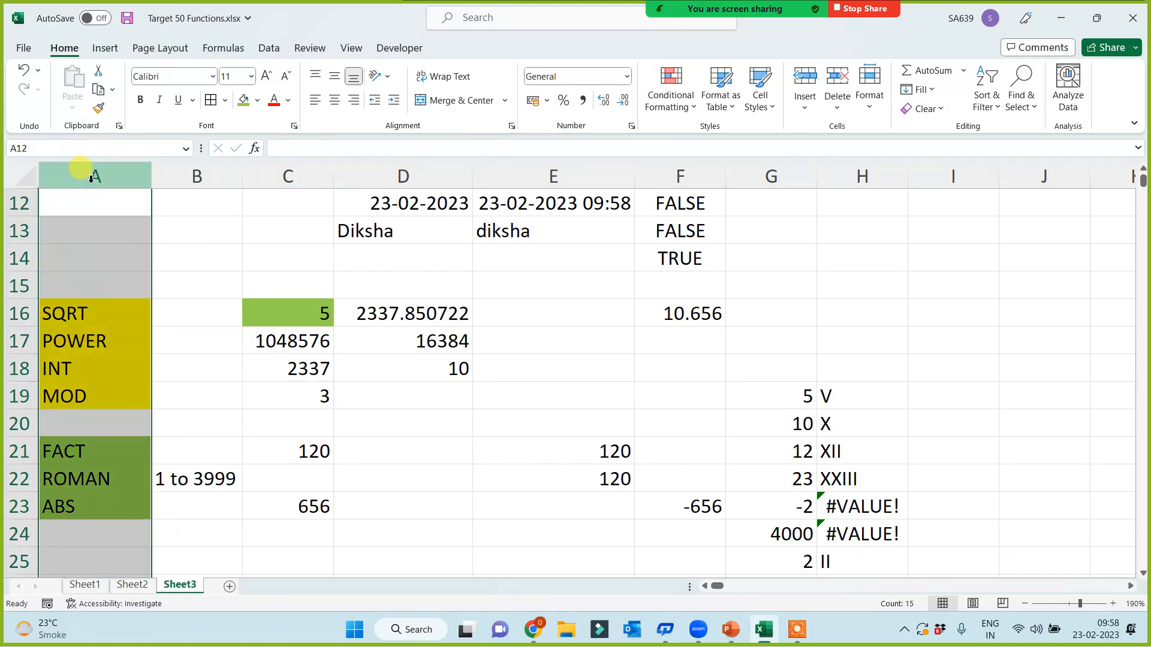
Step: Switch via Sheet2 to Sheet1, selecting column A on each, and select B30
left_click(132, 585)
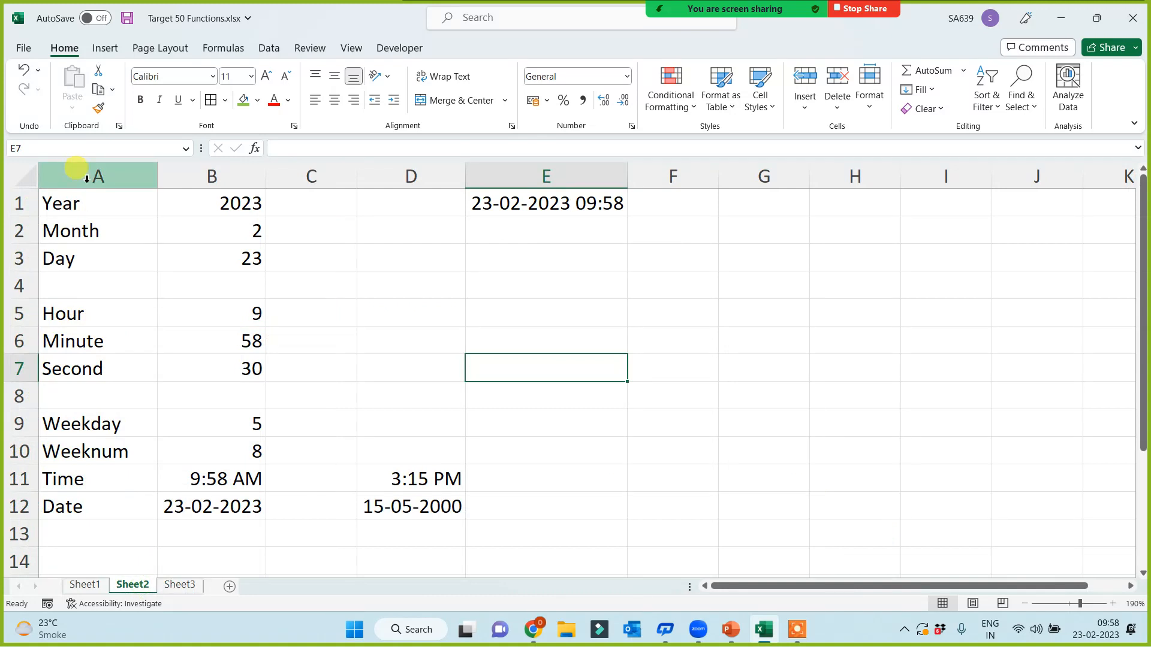
left_click(87, 178)
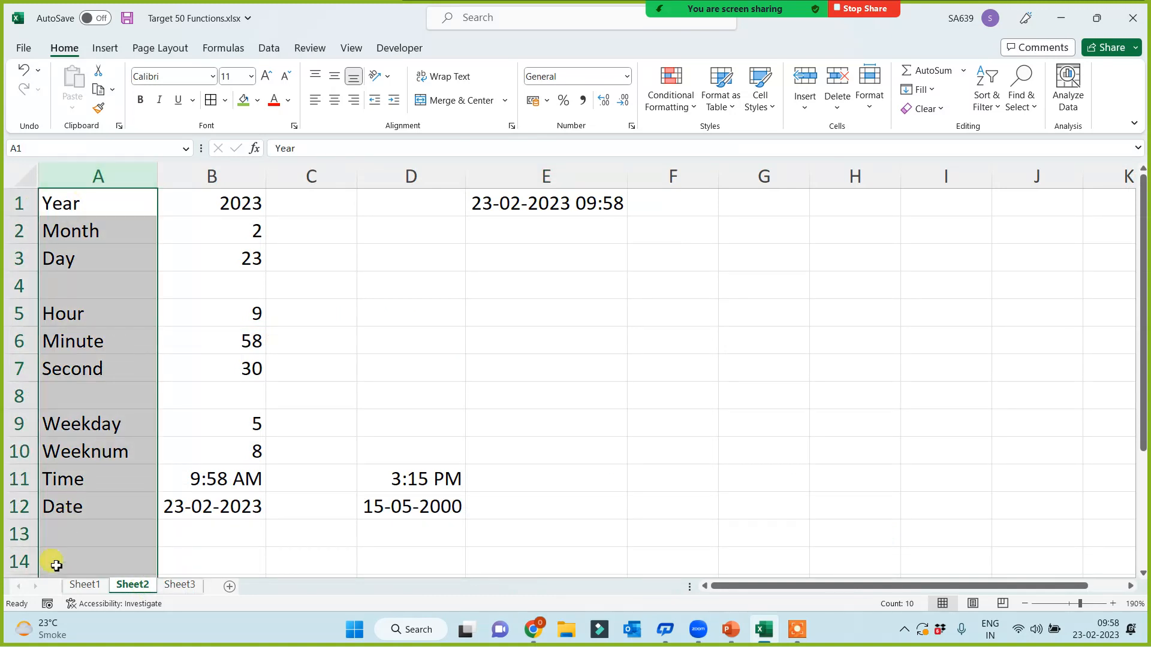
left_click(84, 584)
left_click(93, 178)
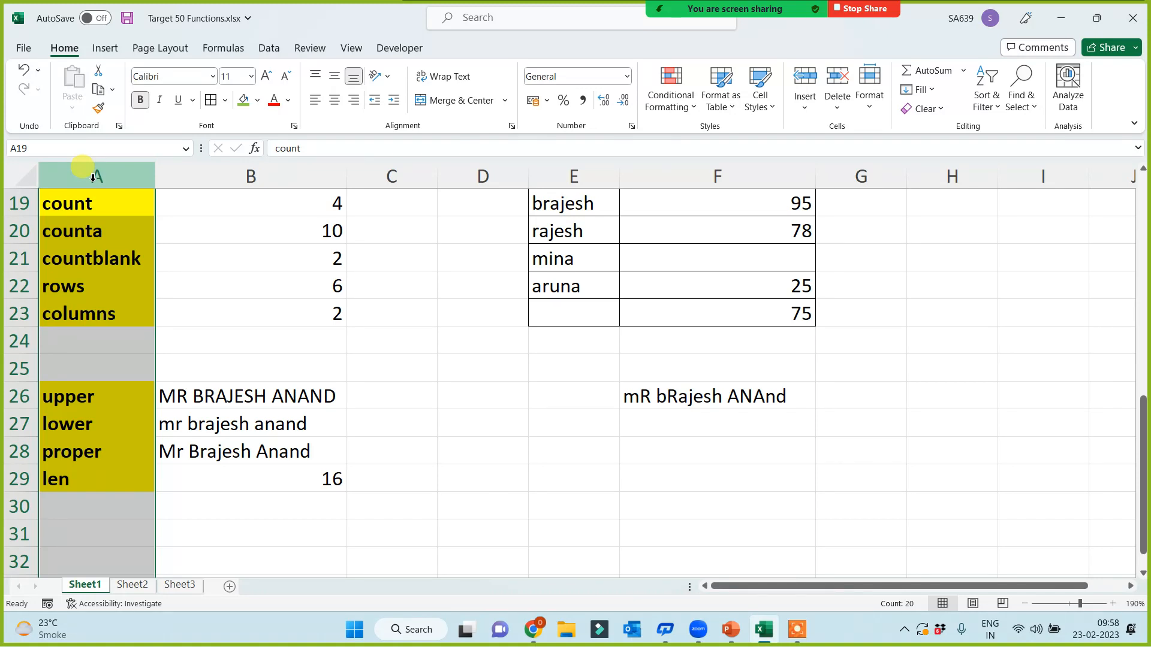
left_click(247, 508)
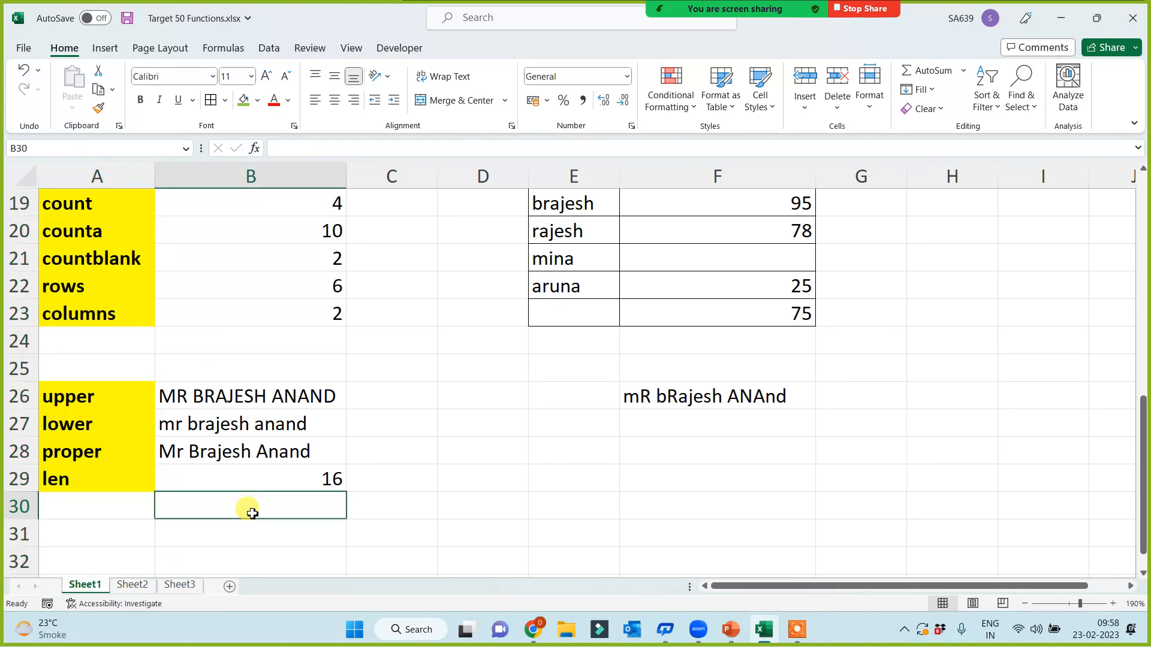
Step: Type the labels Left, Right and Mid into A32:A34
scroll(270, 498, "down", 3)
left_click(172, 384)
left_click(87, 313)
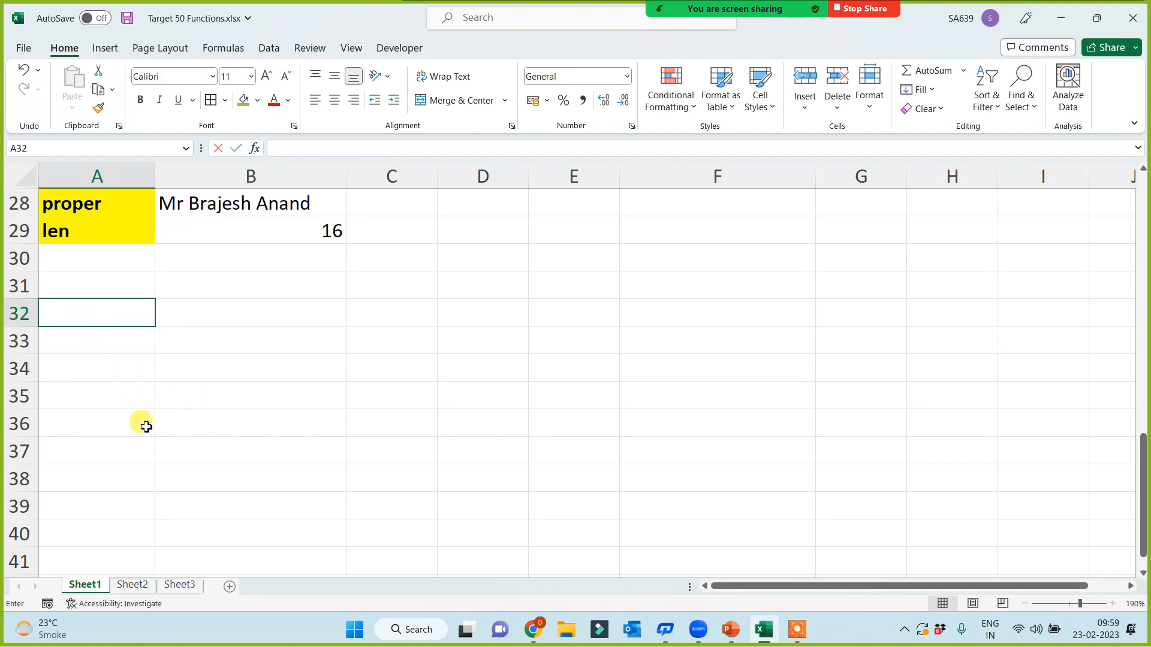
type("Left")
key("Return")
type("Right")
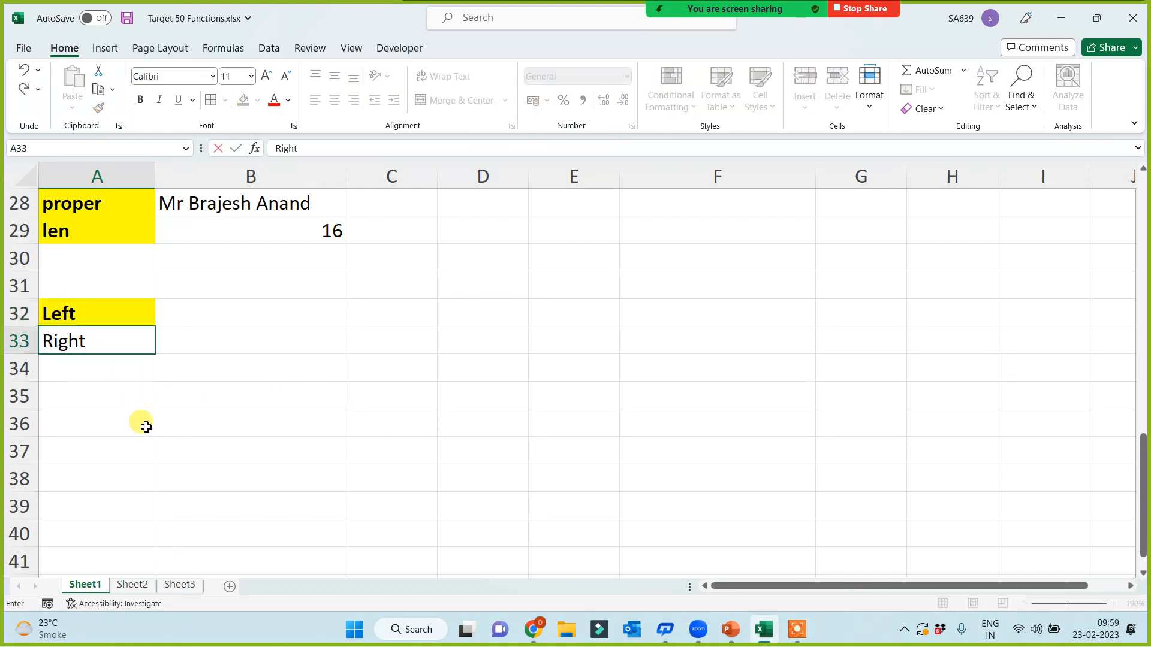
key("Return")
type("Mid")
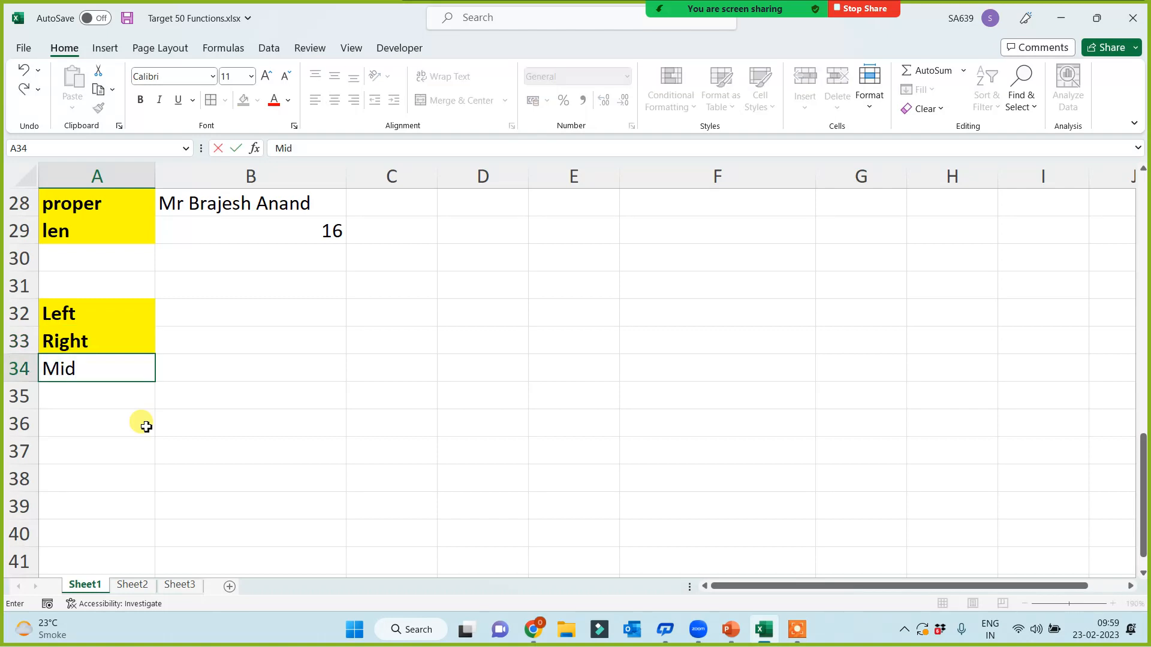
key("Return")
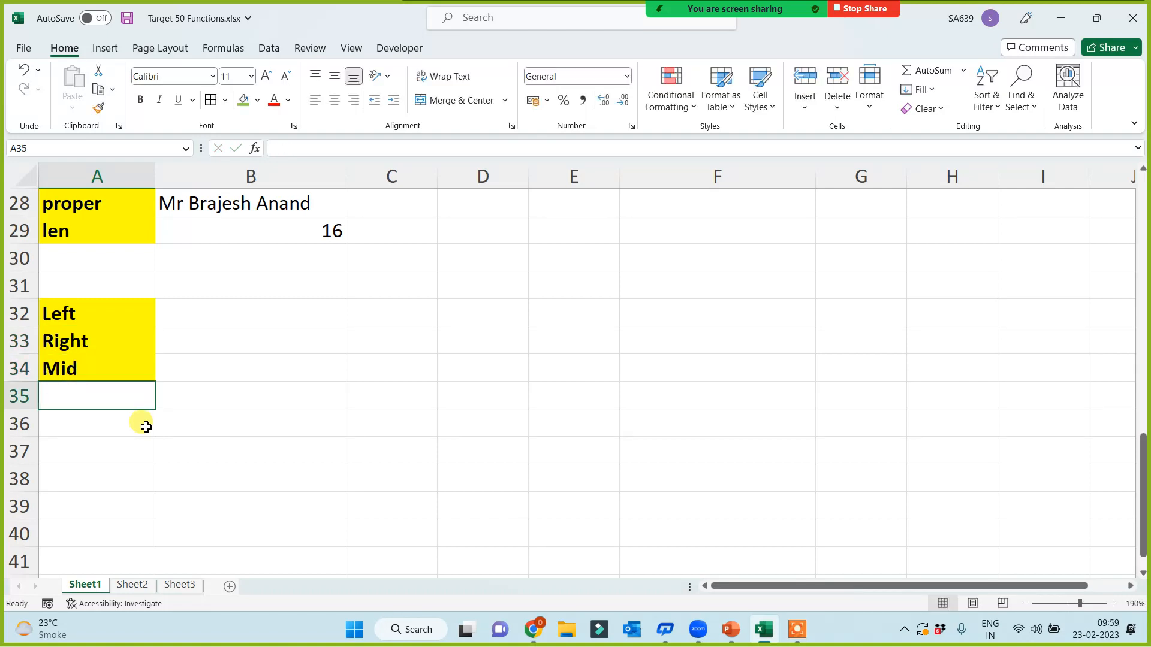
Step: Add the labels Trim in A36 and Concatenate in A37
left_click(147, 427)
type("Trim")
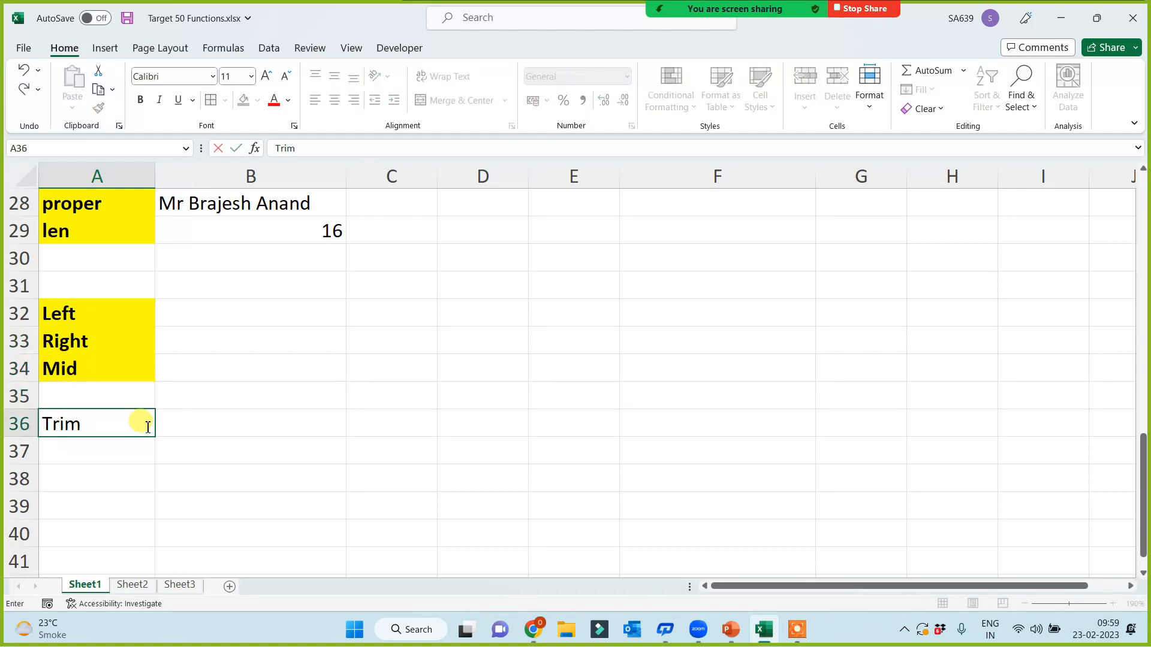
key("Return")
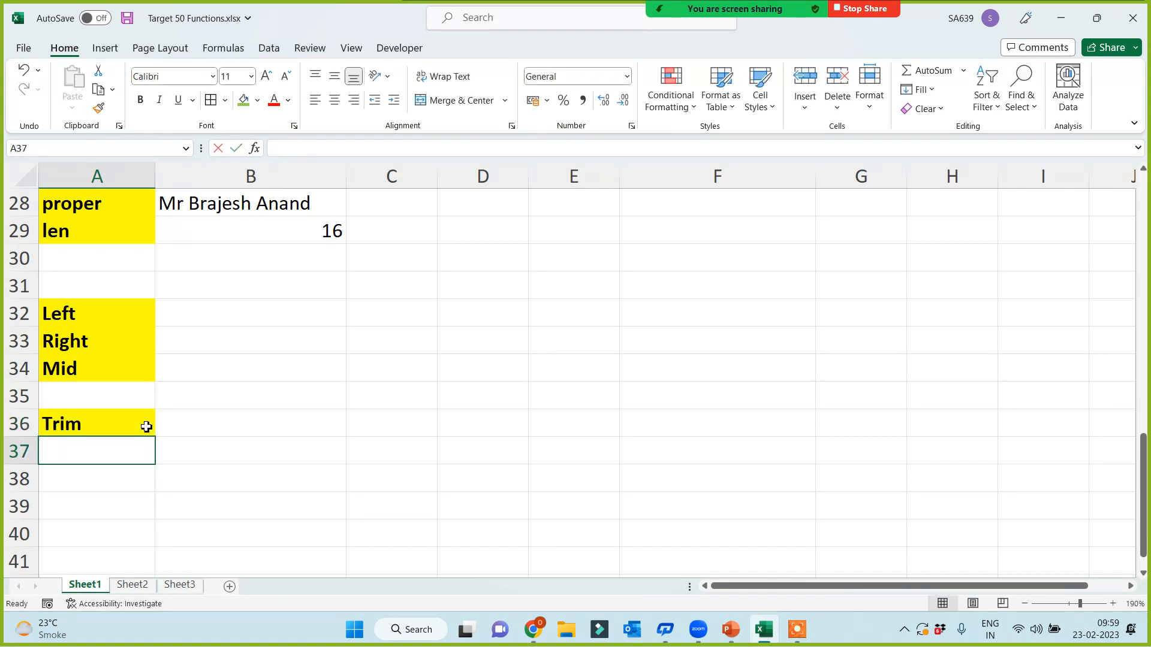
type("Concatenate")
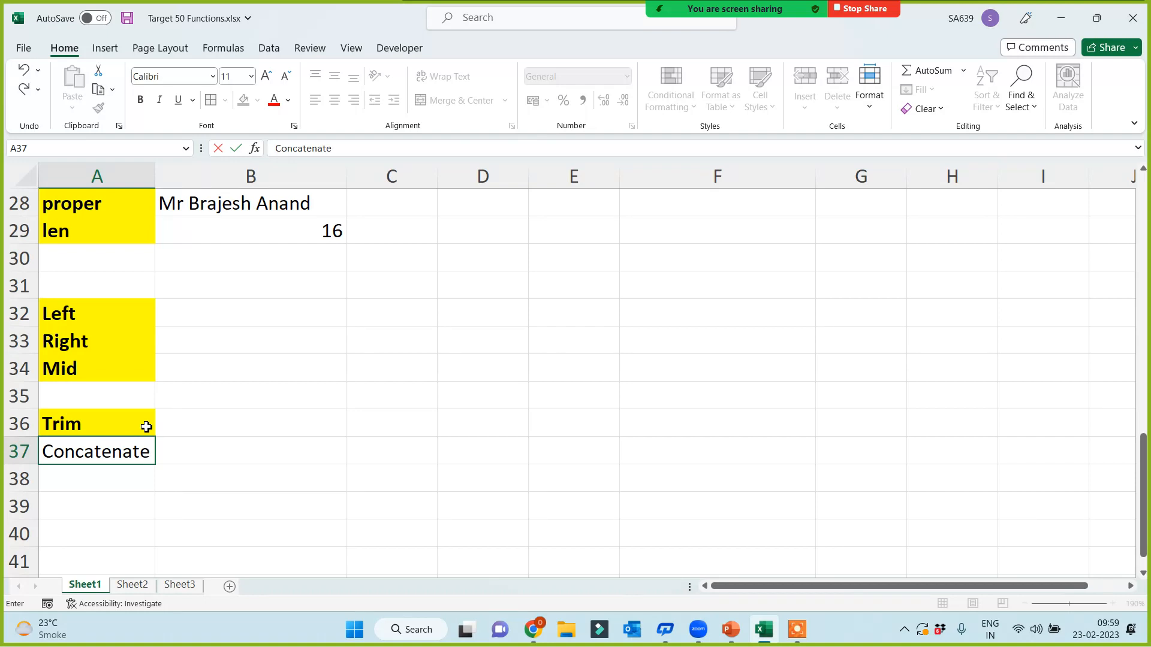
left_click(323, 506)
left_click(82, 454)
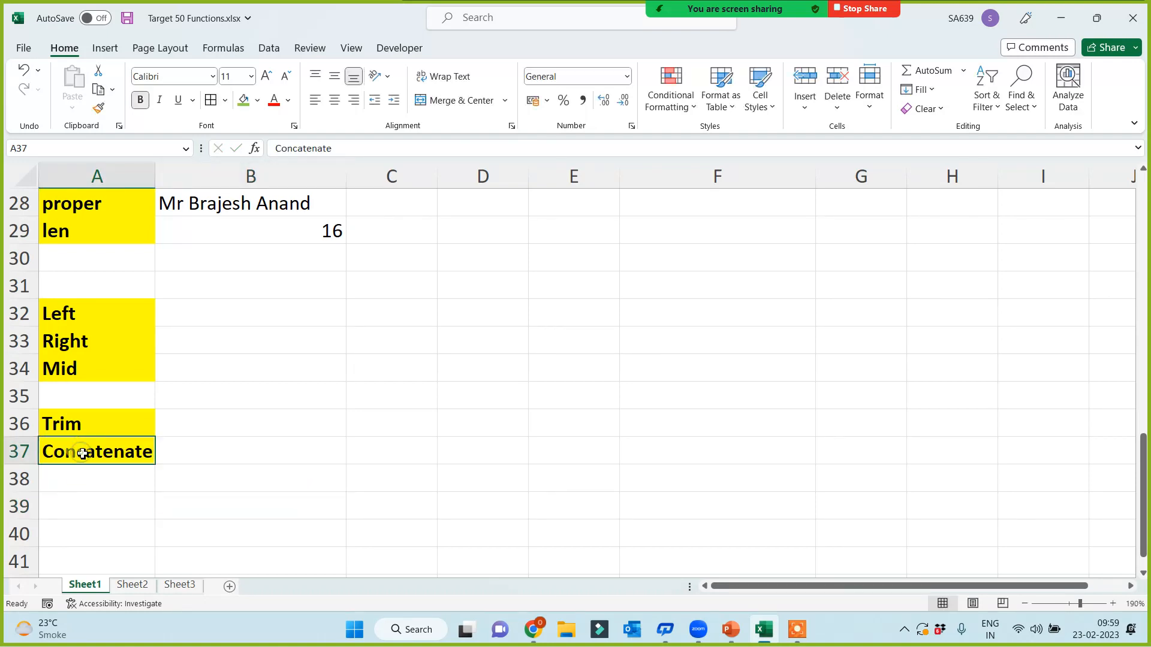
left_click(404, 455)
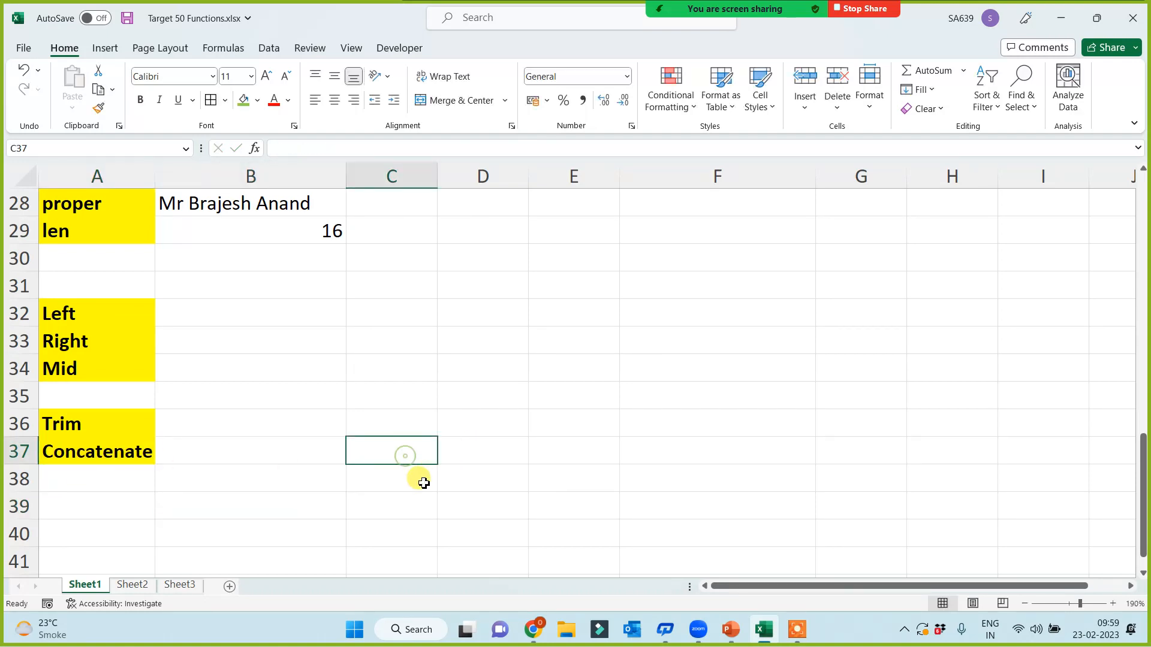
Step: Enter the sample values 234, fsd and 345 in C37:E37
type("234")
left_click(480, 457)
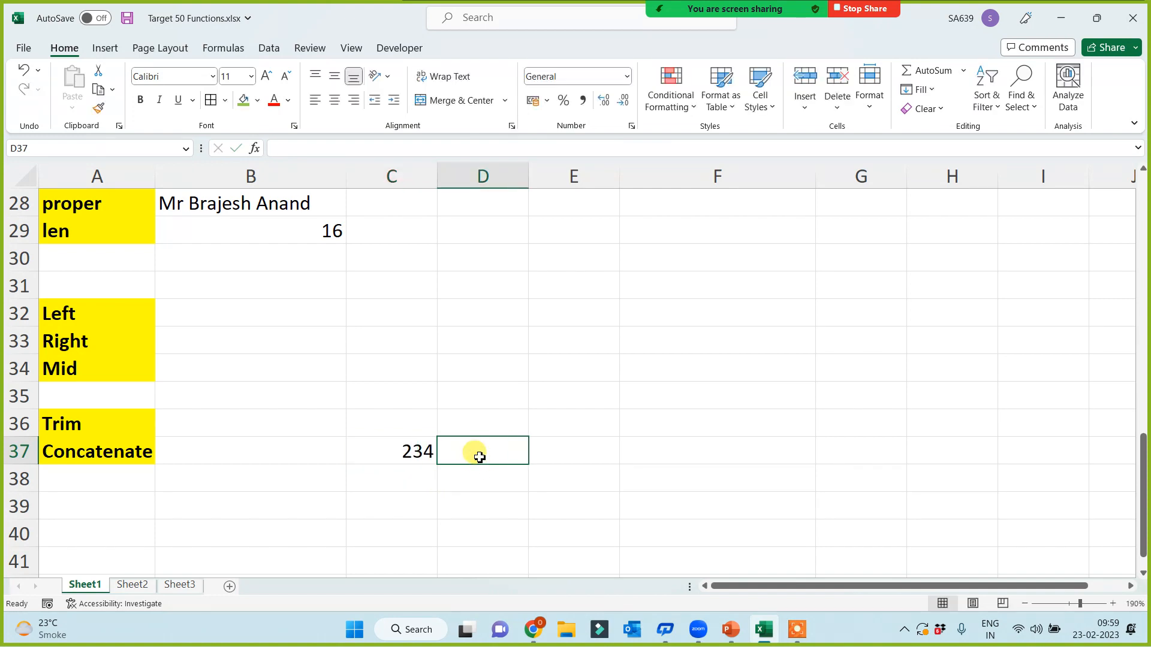
type("fsd")
left_click(559, 457)
type("345")
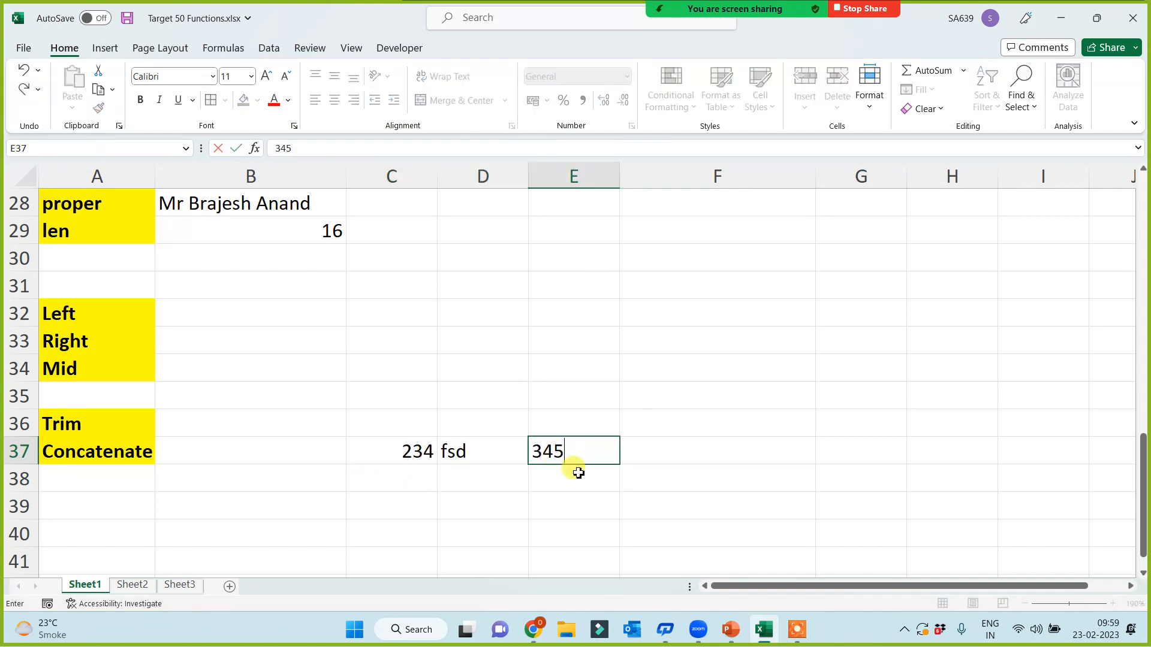
left_click(564, 491)
left_click(412, 449)
left_click(473, 451)
left_click(586, 454)
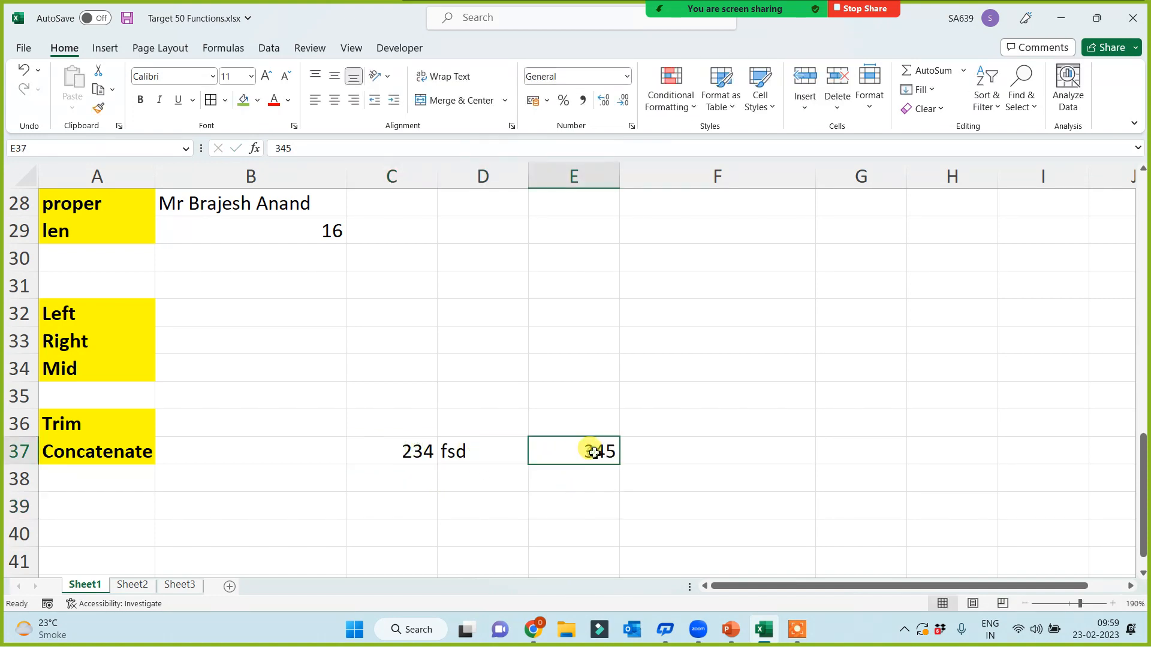
Step: Enter =CONCATENATE(C37,D37,E37) in F37 to produce 234fsd345
left_click(717, 449)
type("=conc")
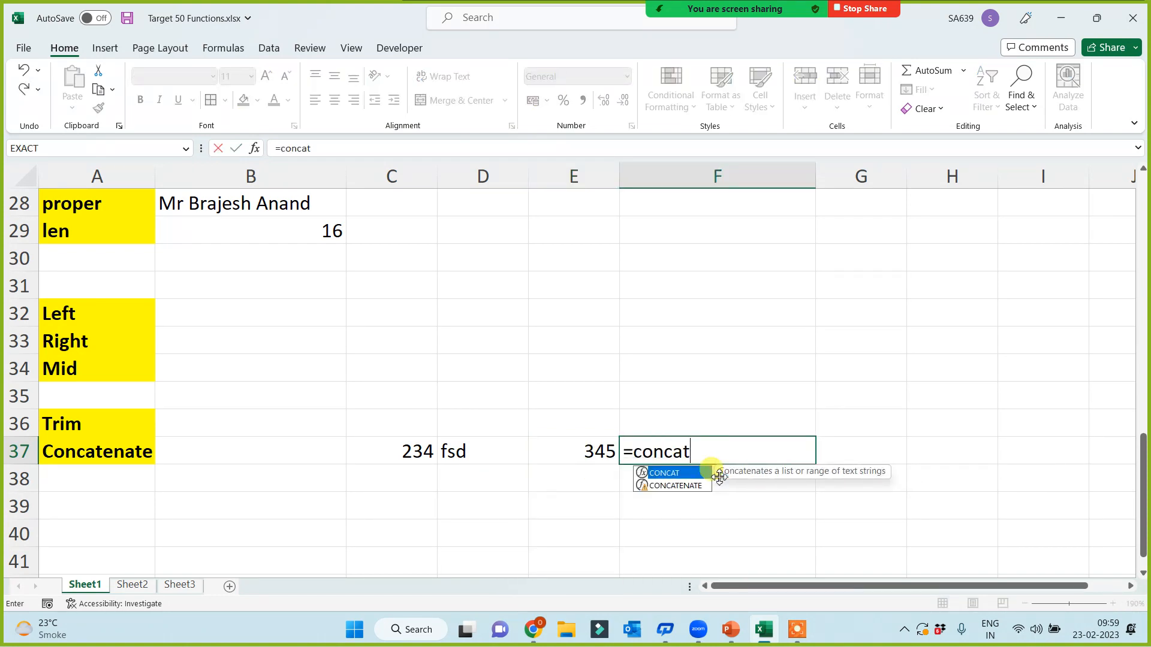
type("at")
key("Down")
key("Tab")
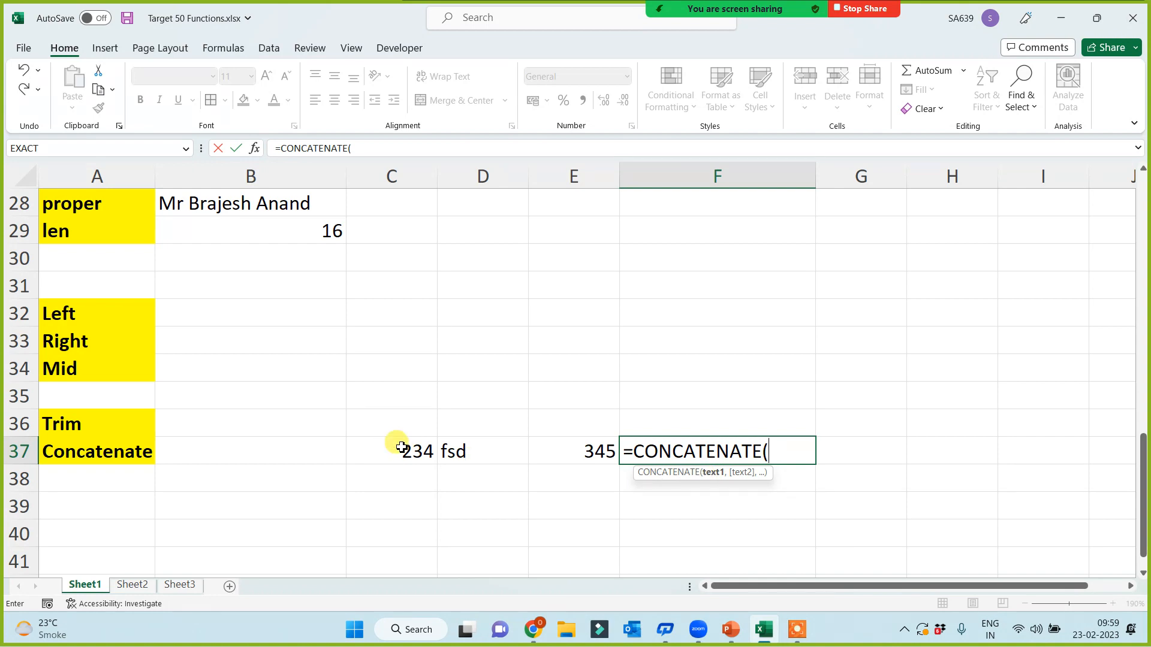
left_click(401, 447)
type(",")
left_click(447, 451)
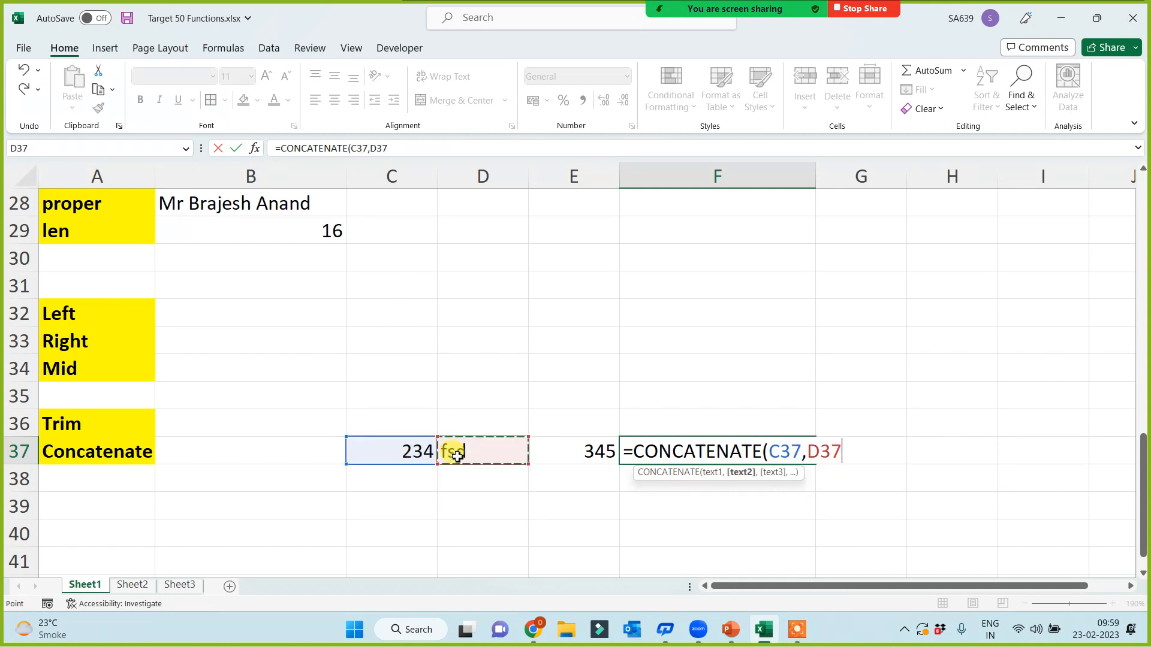
type(",")
left_click(591, 453)
type(")")
key("Return")
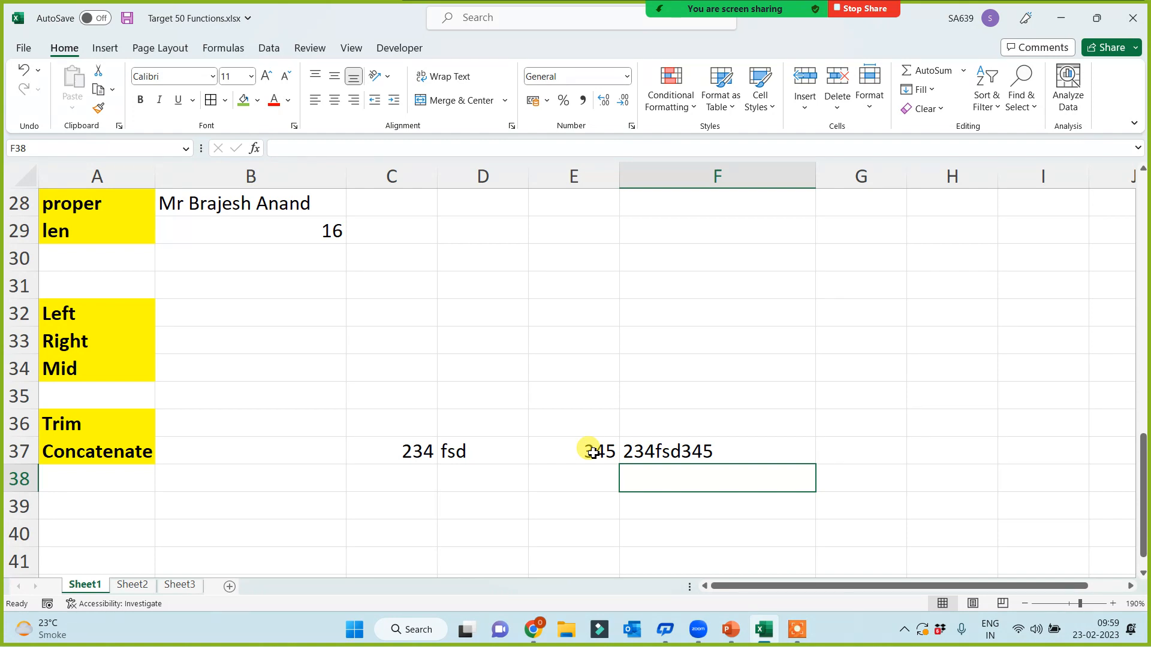
left_click(92, 425)
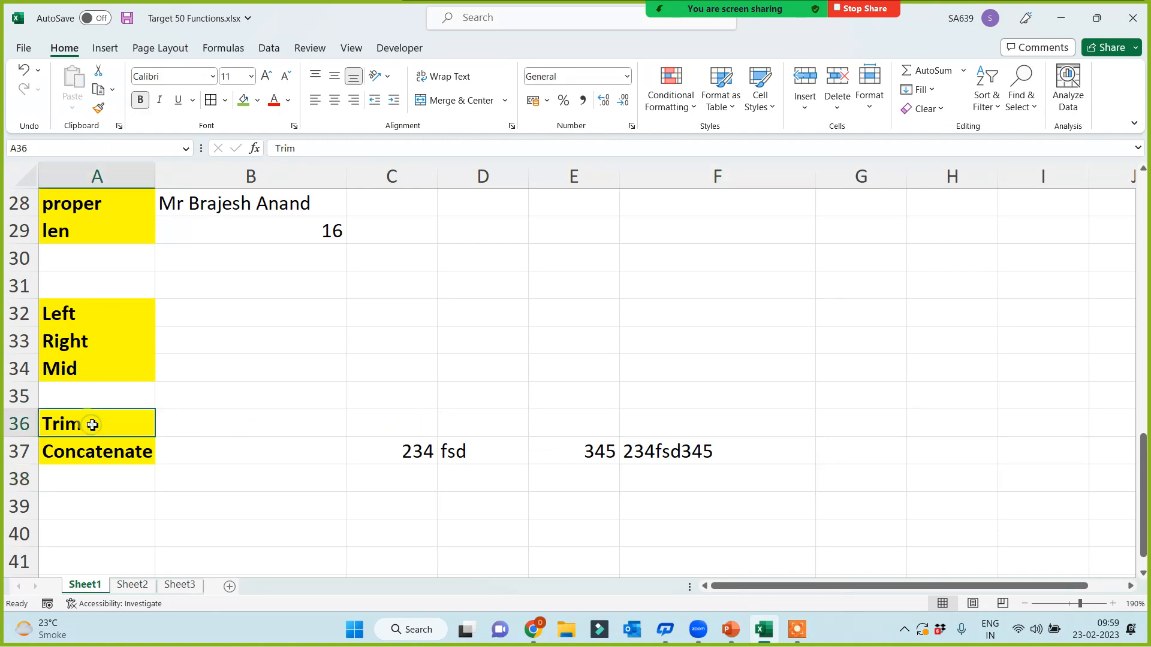
Step: Type a sample sentence with extra spaces between words into F35 and widen column F
left_click(686, 365)
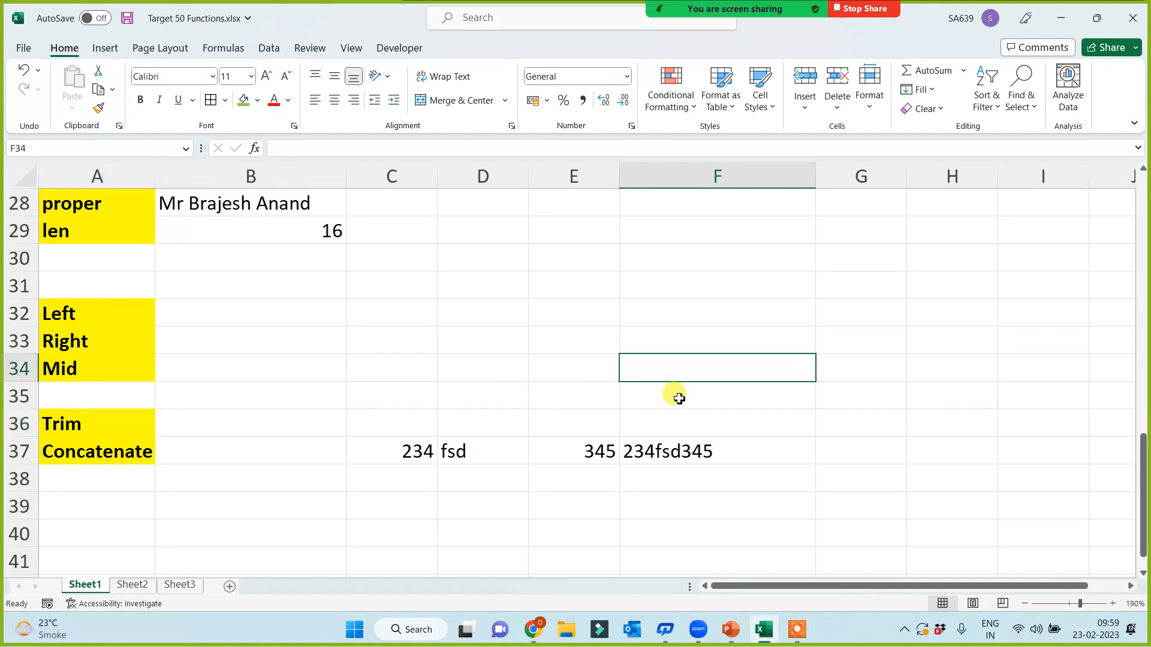
left_click(679, 398)
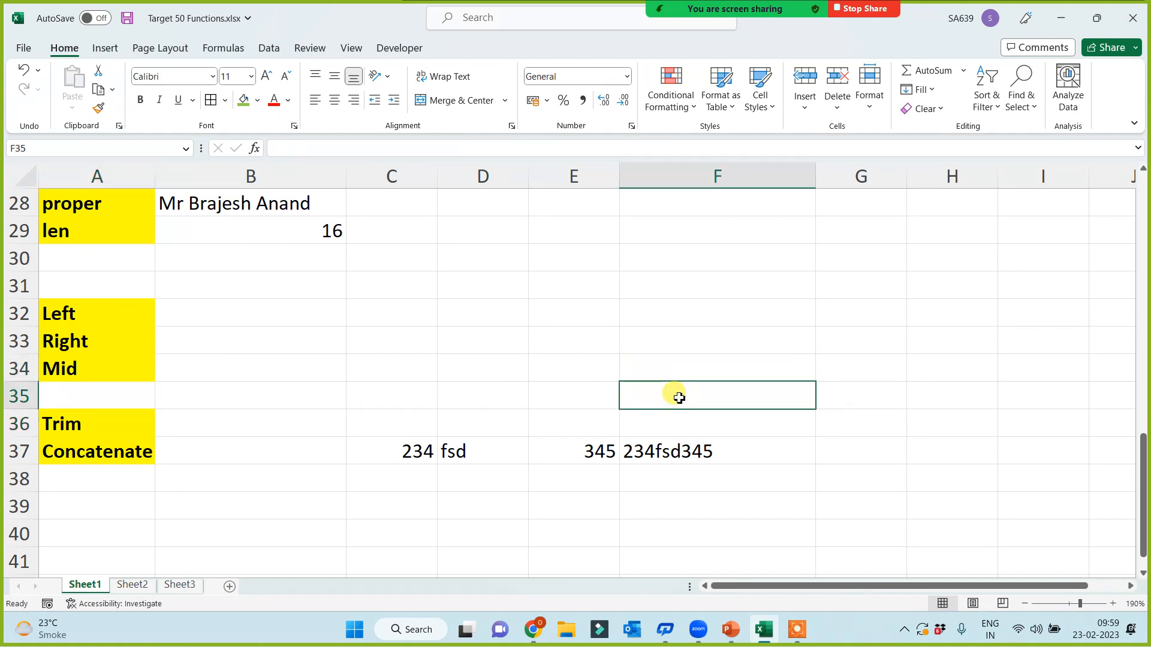
type("my    nam")
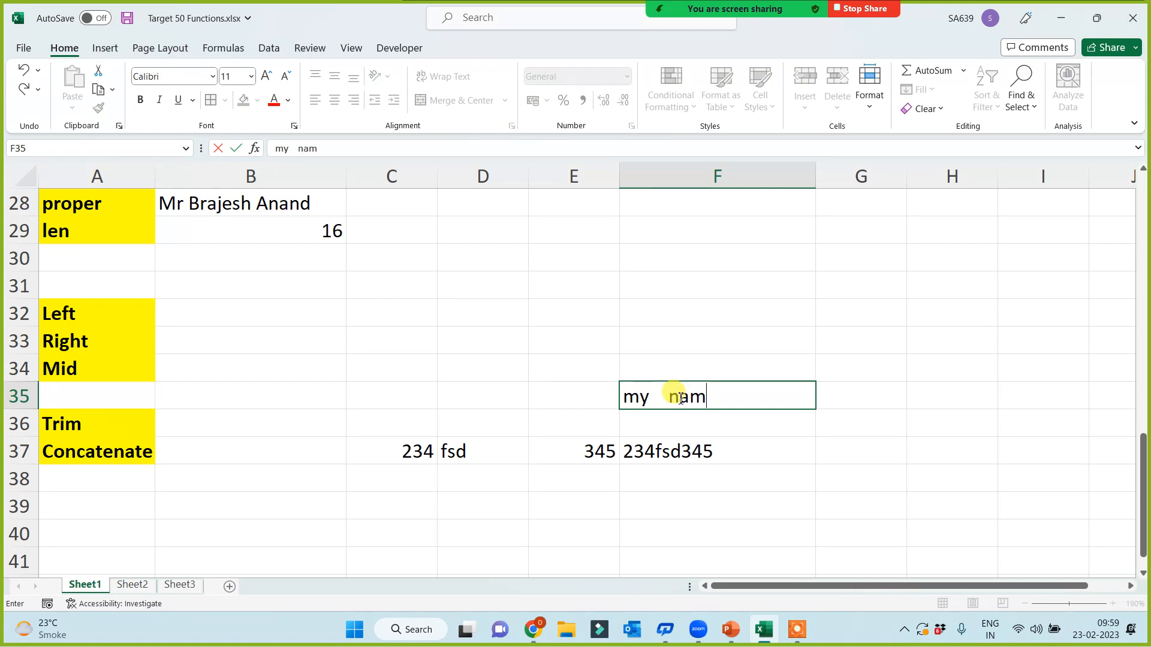
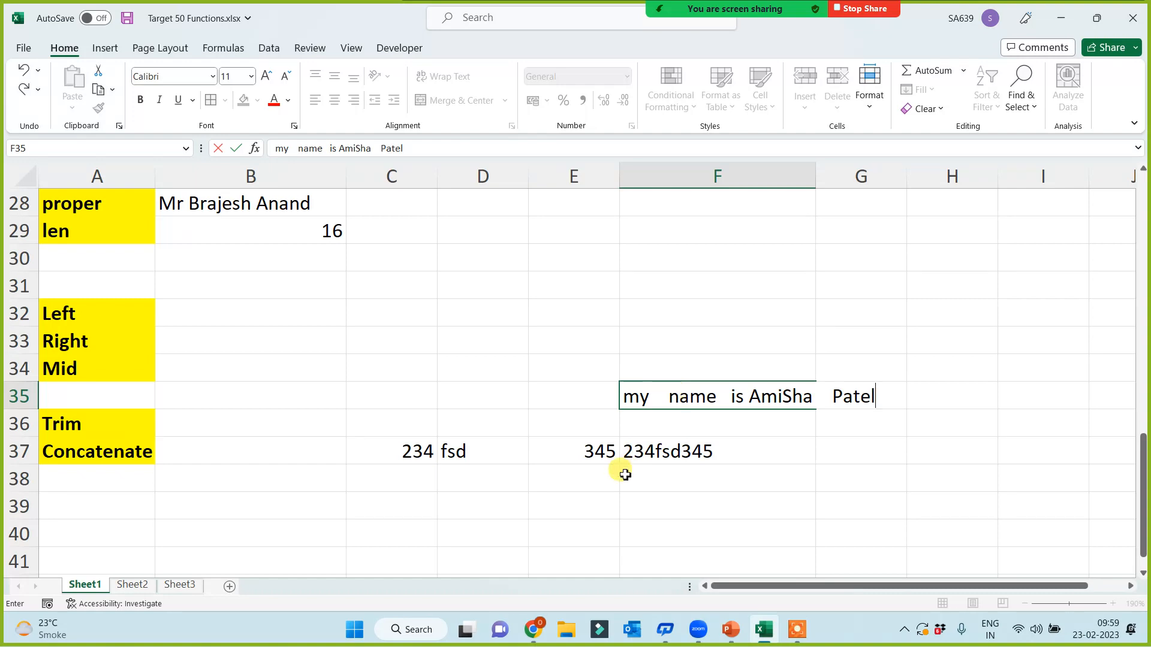
left_click(601, 524)
left_click(698, 393)
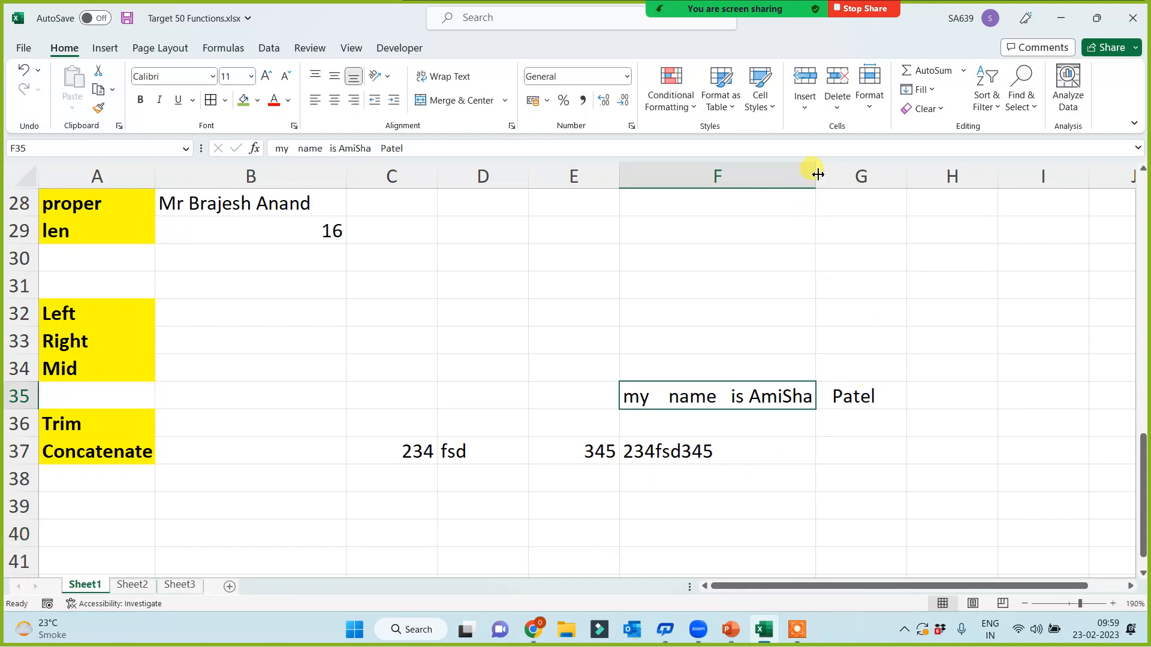
left_click_drag(818, 174, 910, 172)
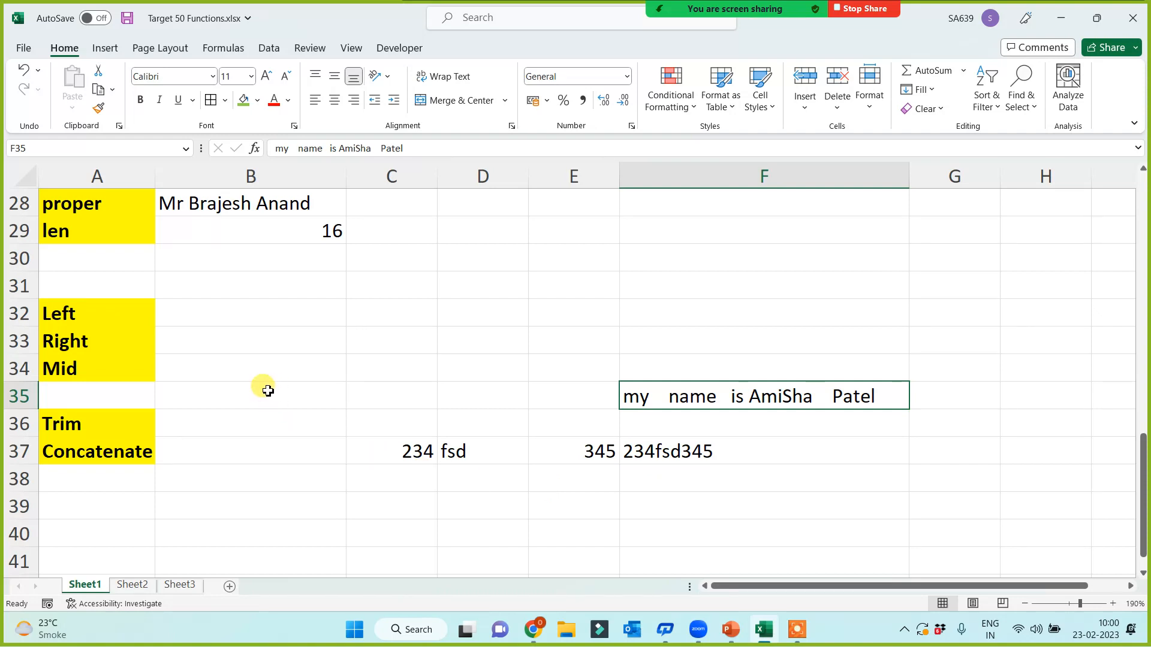
left_click(278, 428)
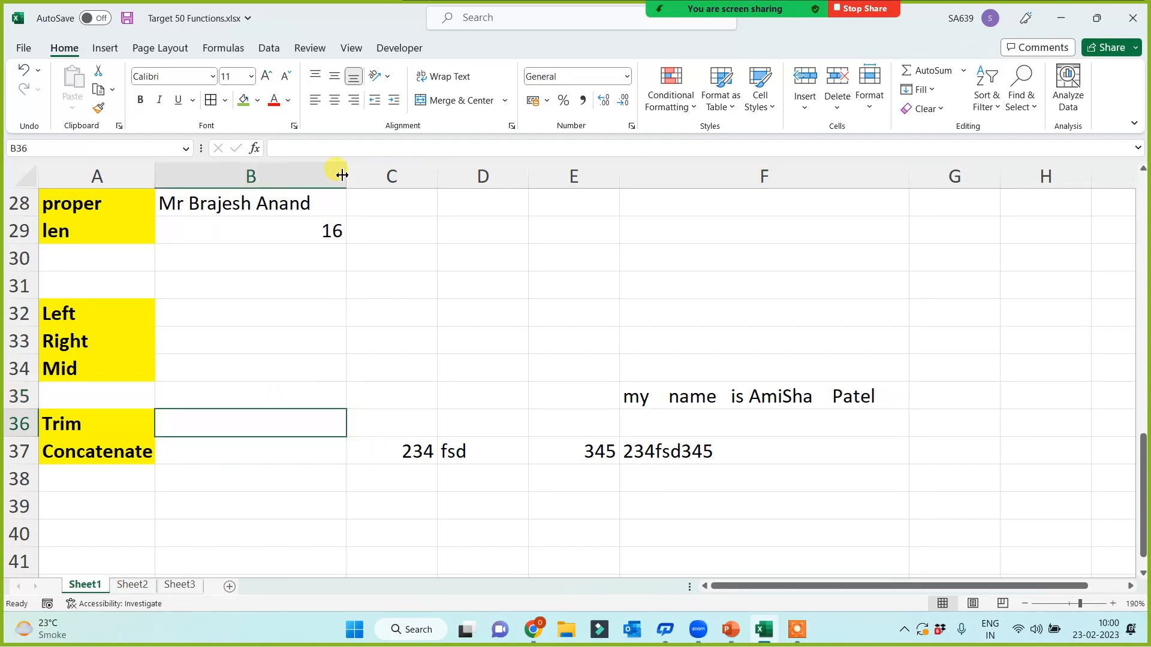
Step: Widen column B and enter =TRIM(F35) in B36 to strip the extra spaces
left_click_drag(346, 176, 414, 181)
type("=trim(")
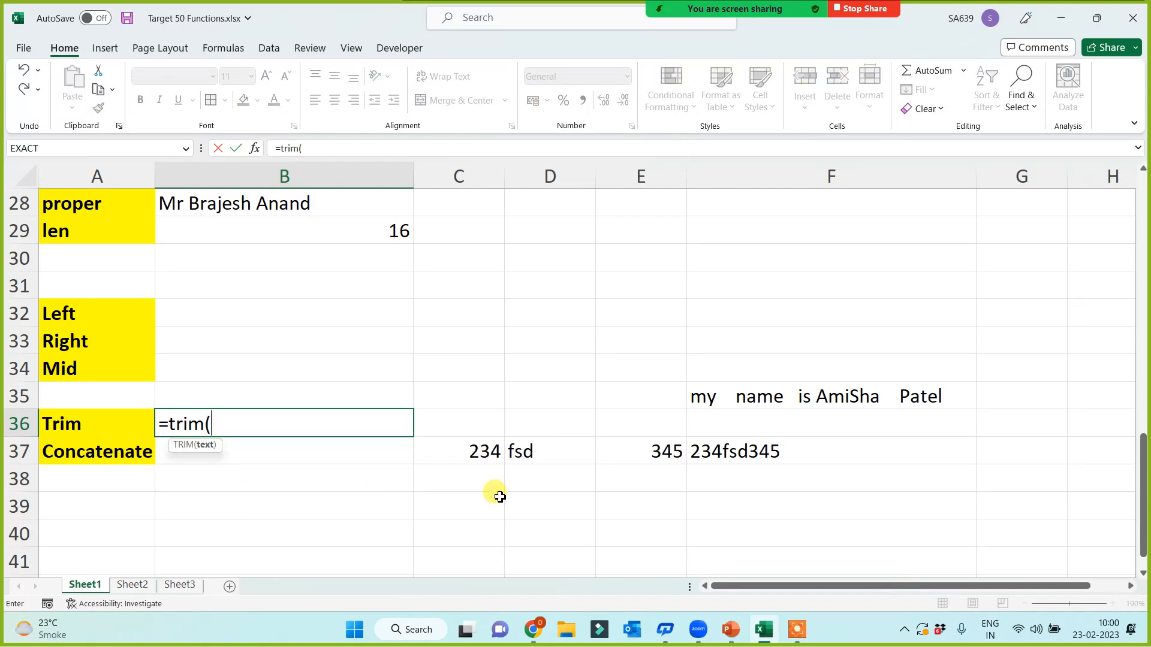
left_click(730, 400)
type(")")
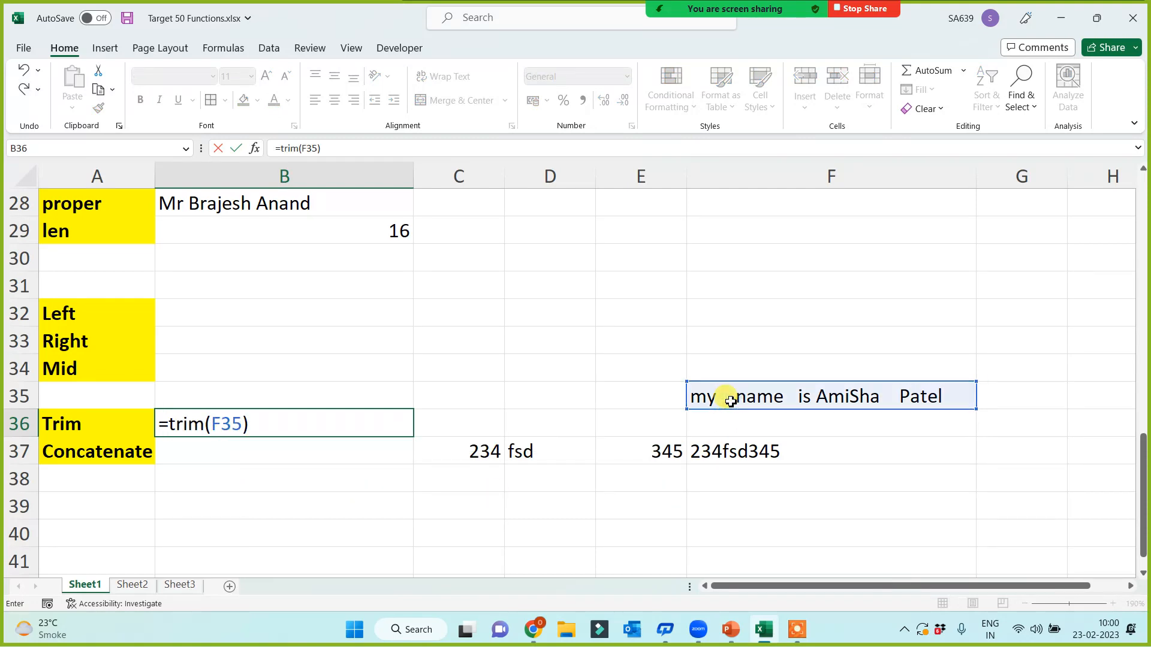
key("Return")
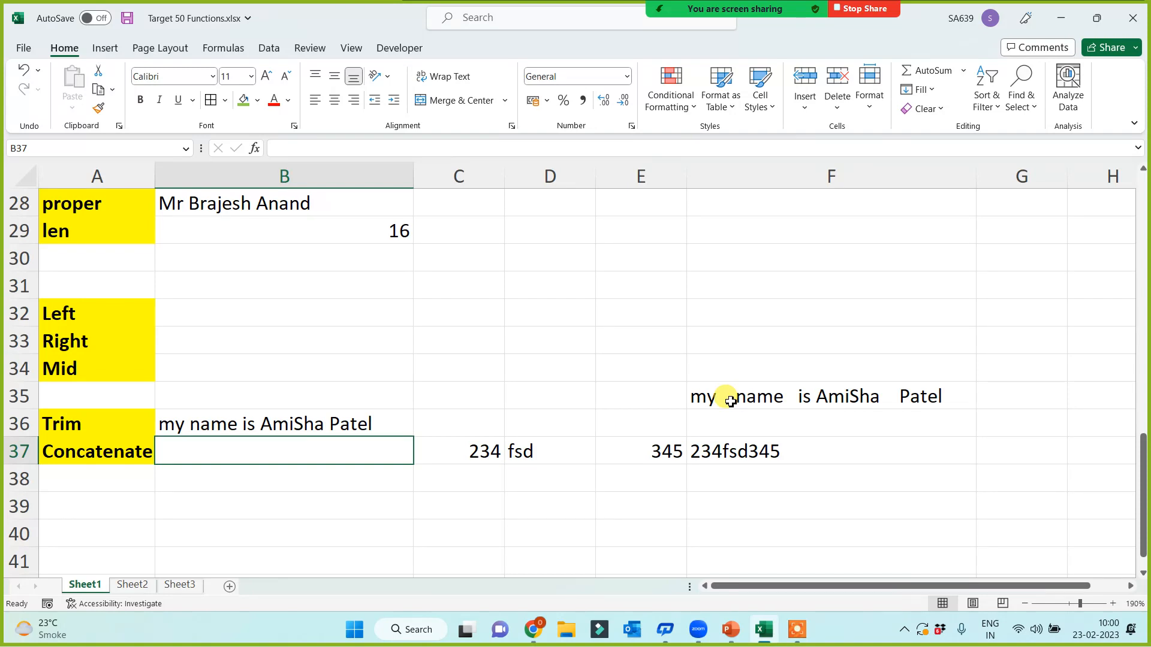
left_click(899, 403)
left_click(257, 421)
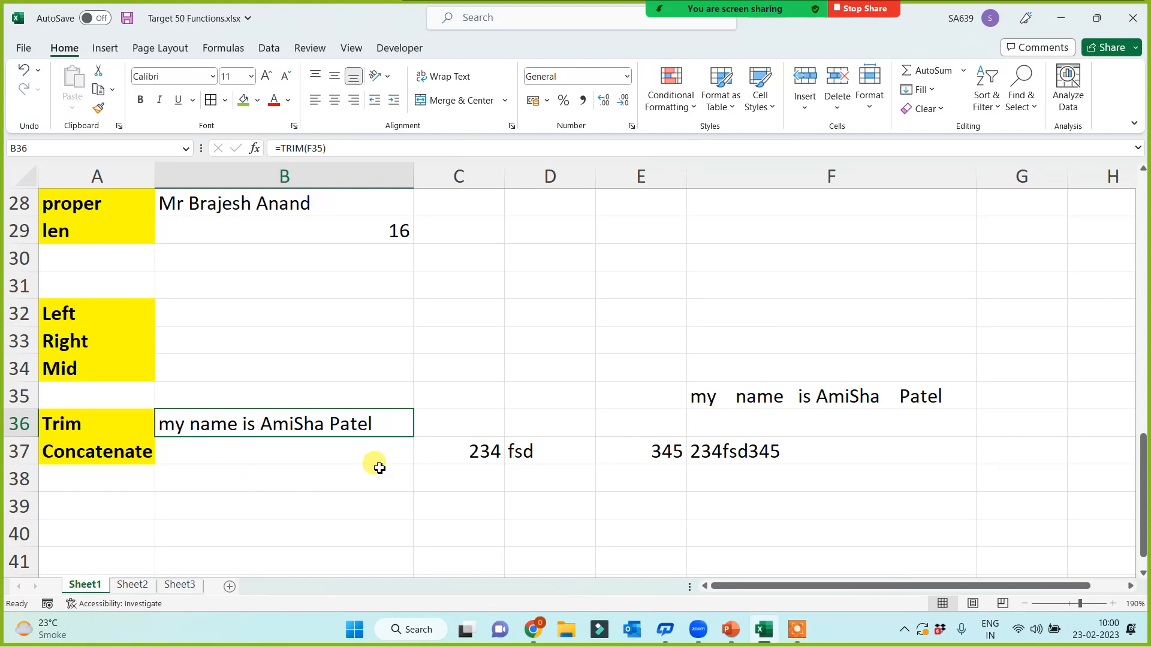
left_click_drag(504, 177, 497, 243)
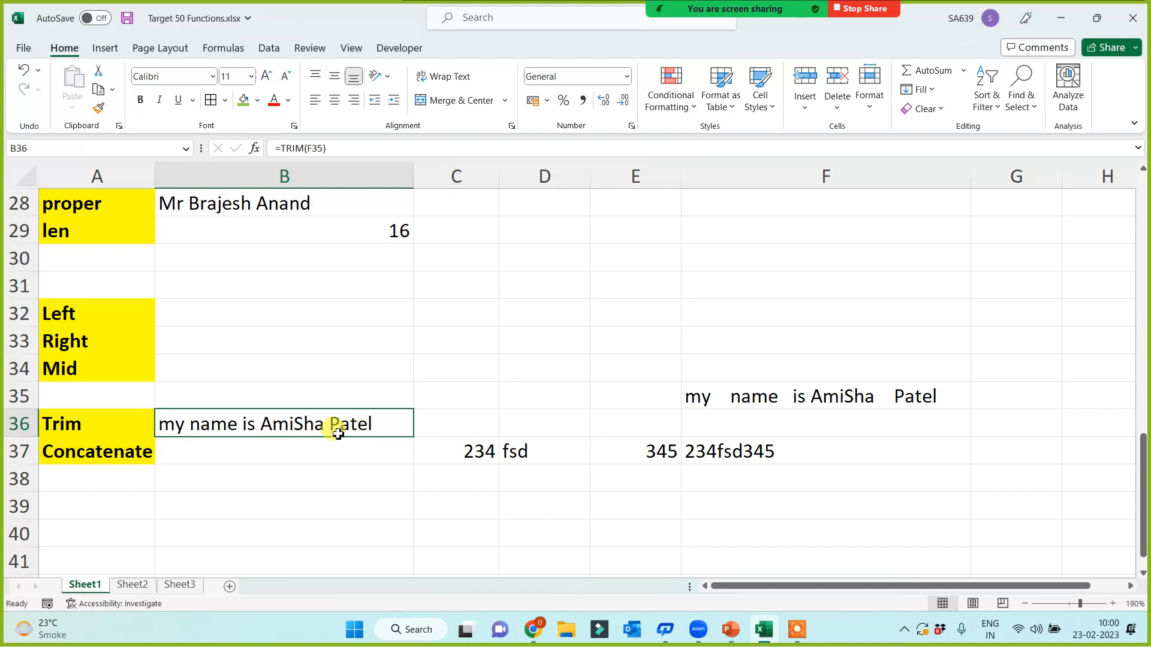
Step: Enter =UPPER(B36) in C36 for an all-capitals copy, widening column C
left_click(471, 426)
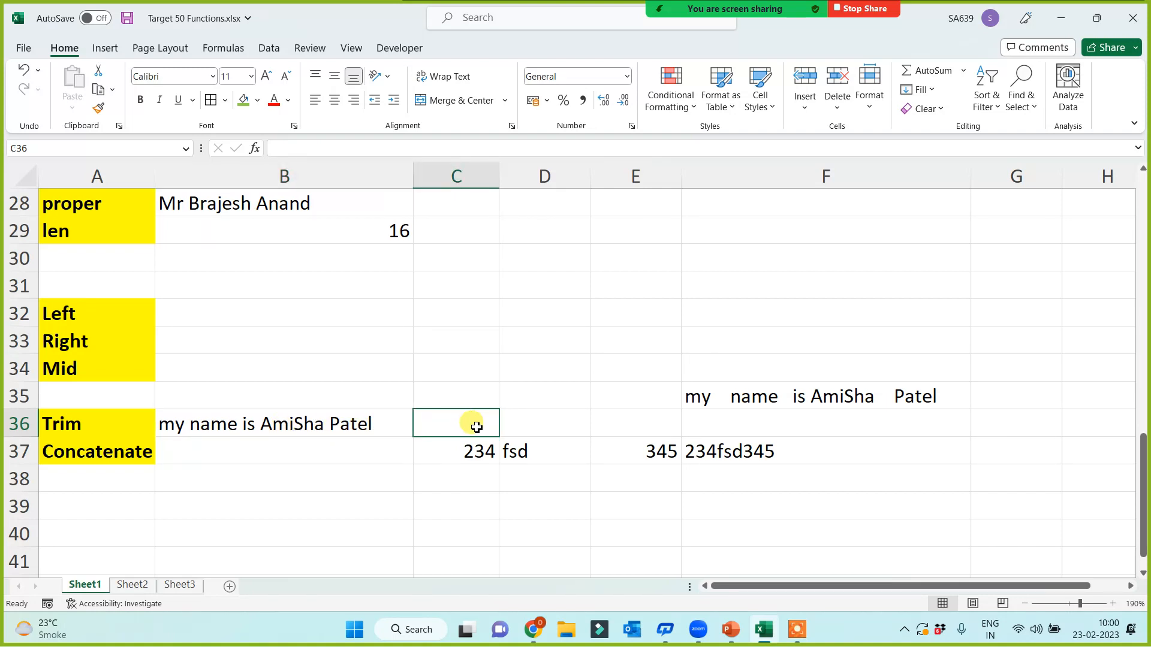
type("=upper(")
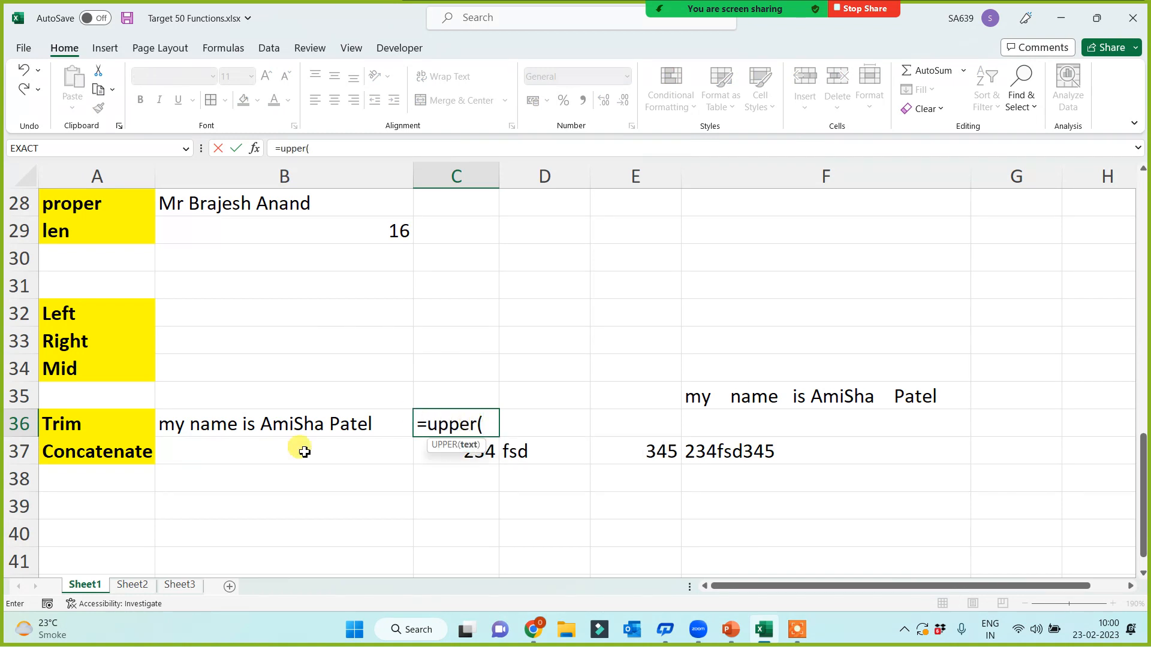
left_click(265, 428)
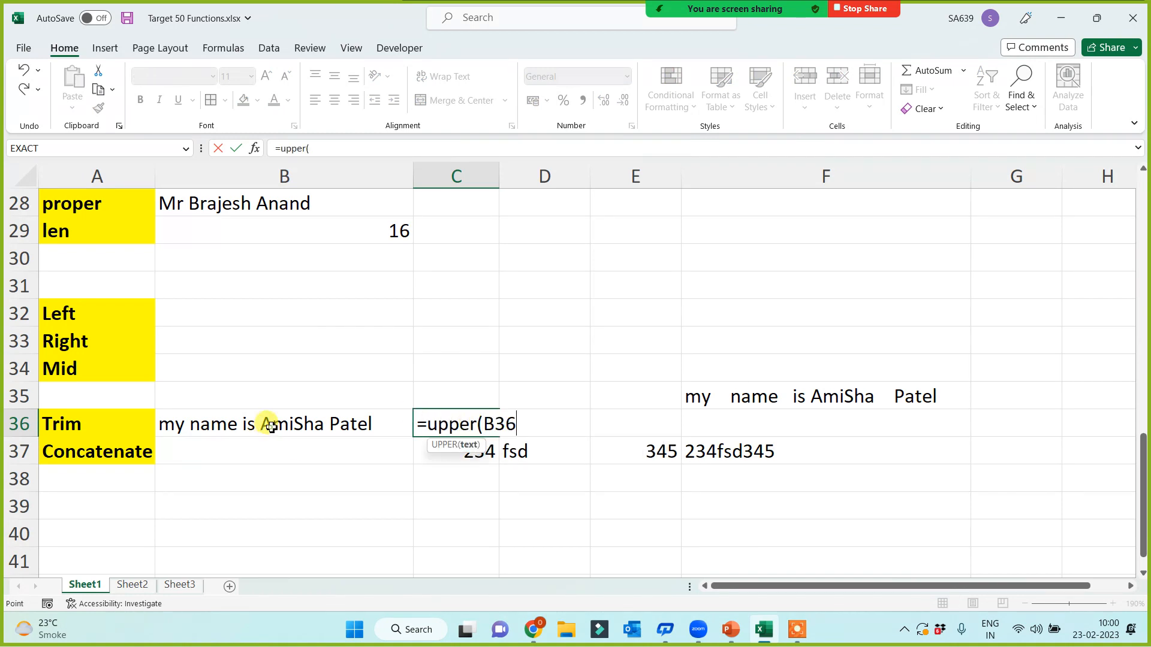
key("Return")
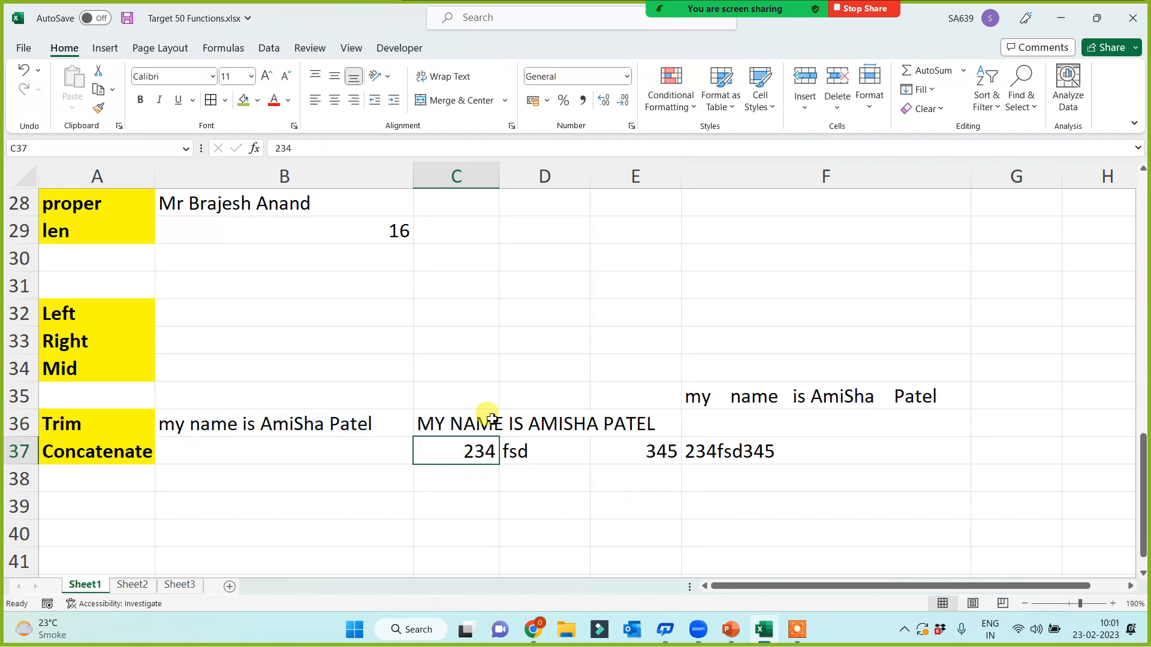
left_click(484, 420)
left_click_drag(500, 183, 672, 197)
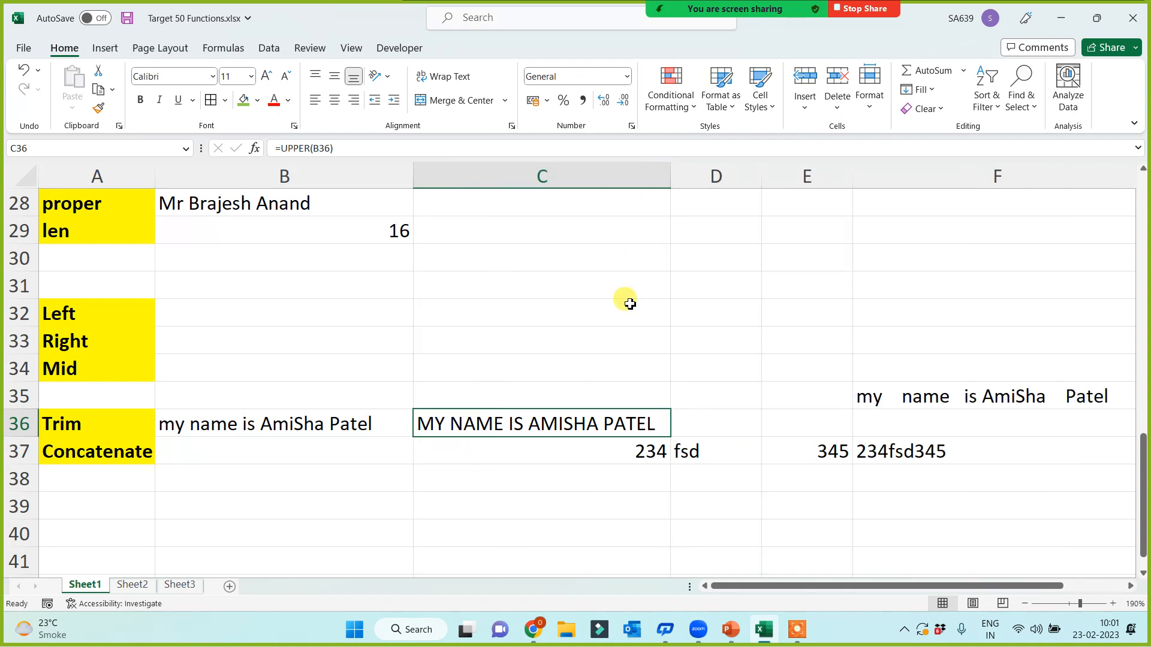
Step: Check the widened column C, select the Left, Right and Mid labels, and choose C30
left_click(509, 523)
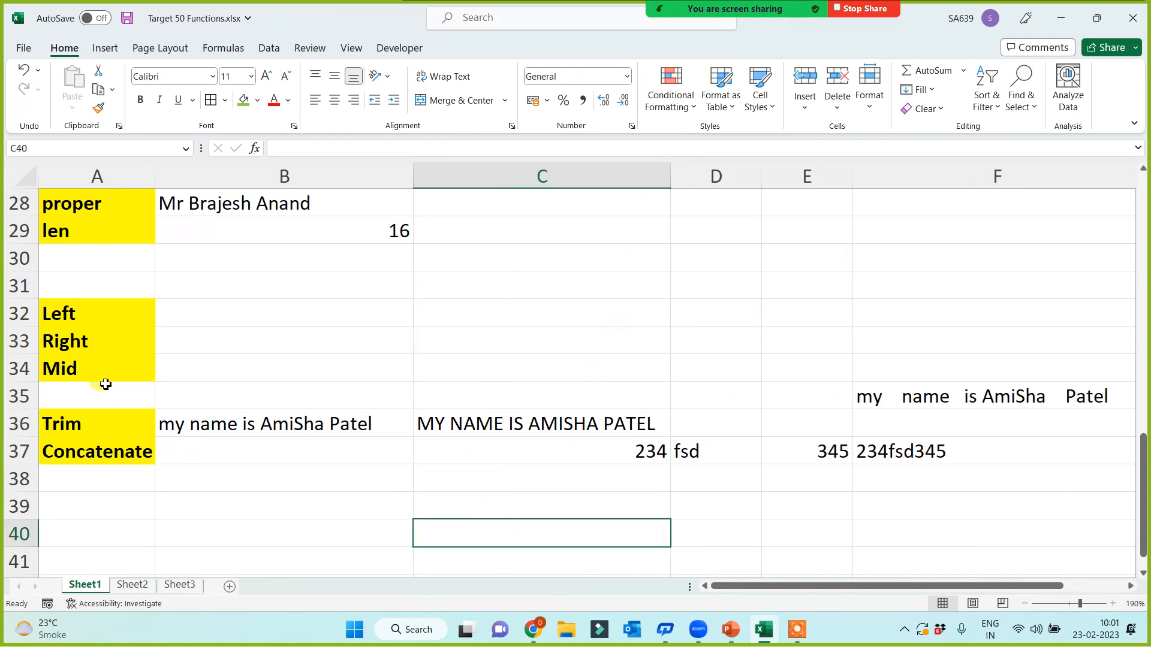
left_click_drag(99, 310, 96, 374)
left_click(299, 504)
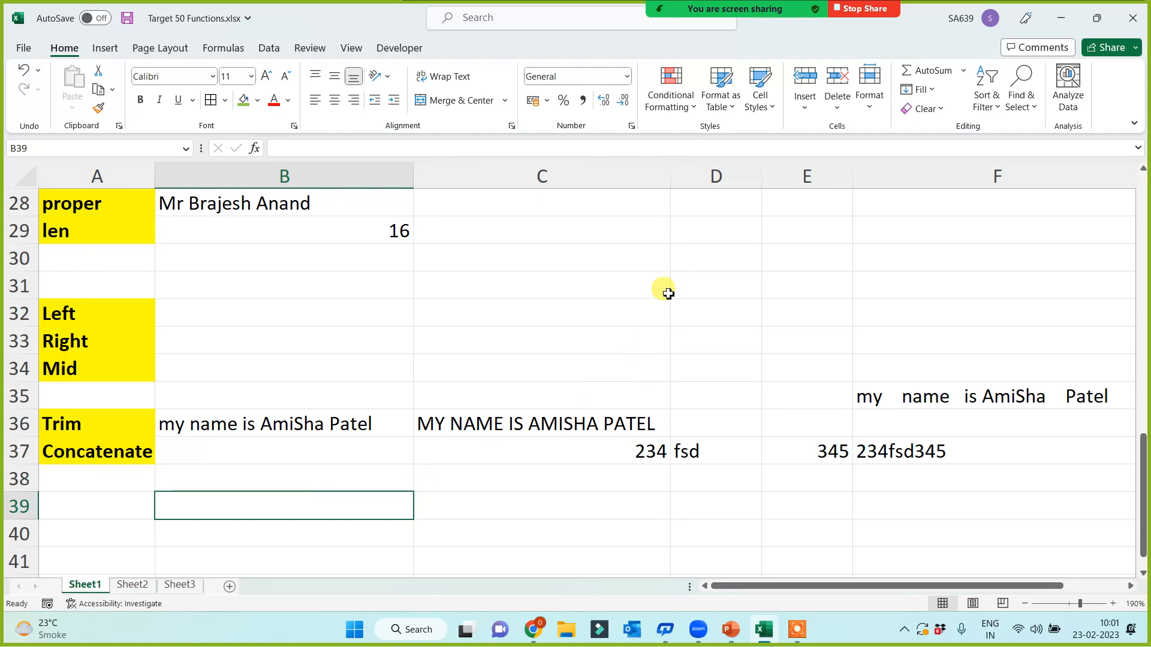
left_click(597, 259)
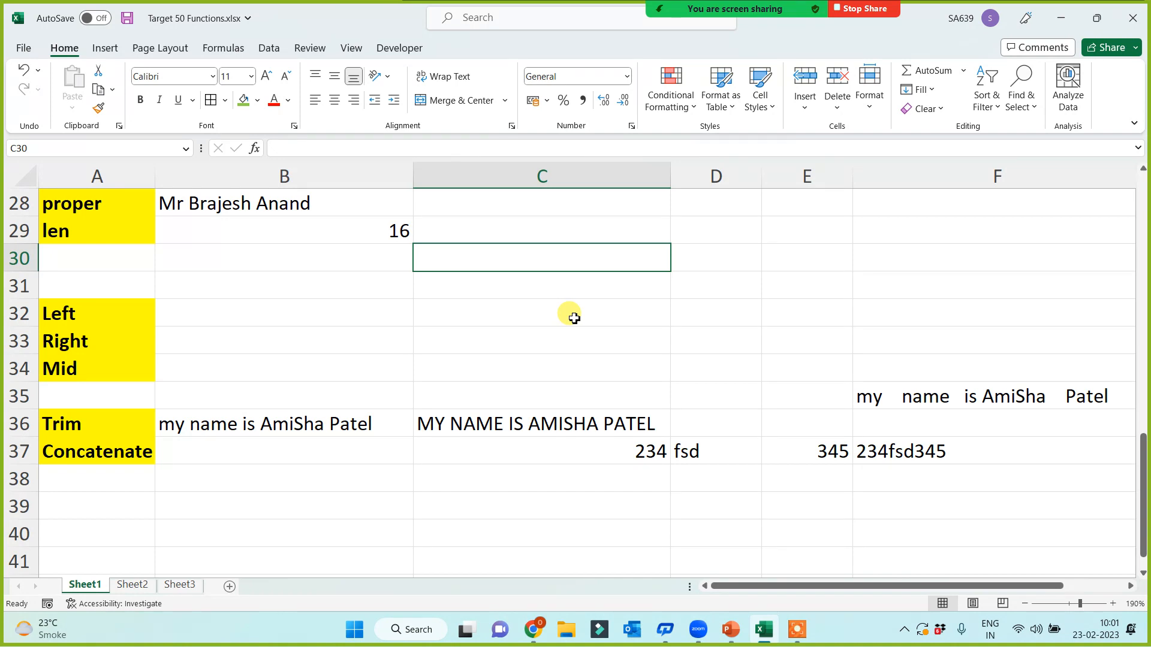
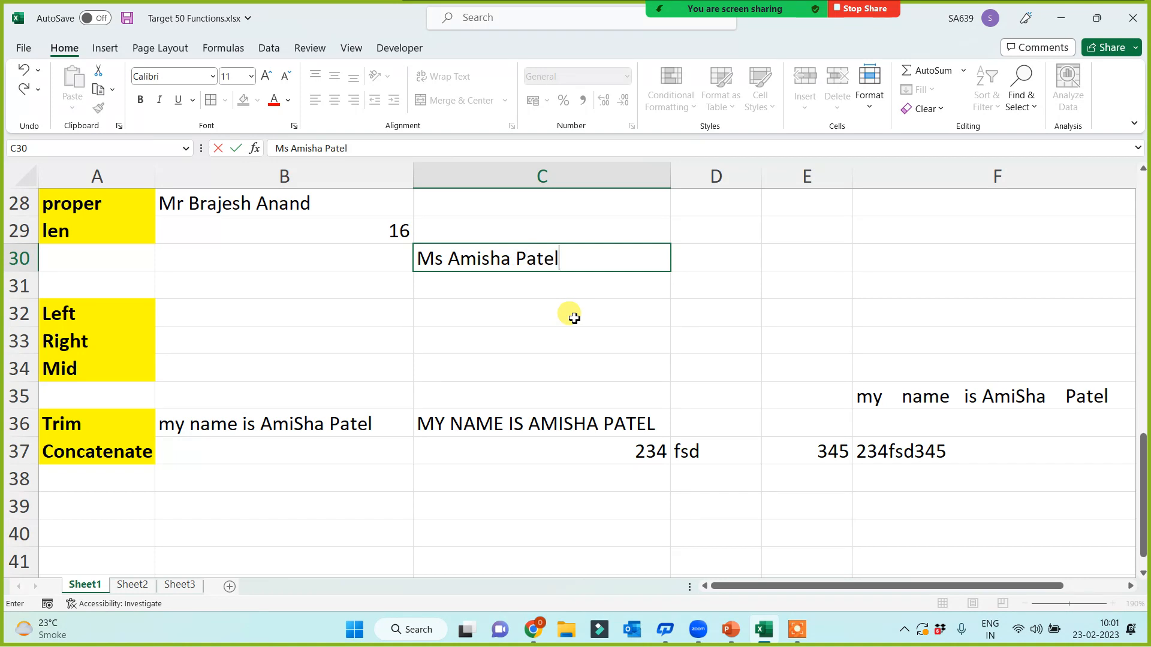
Step: Type the sample full name prefixed with the title Ms into C30, then select B32
left_click(575, 318)
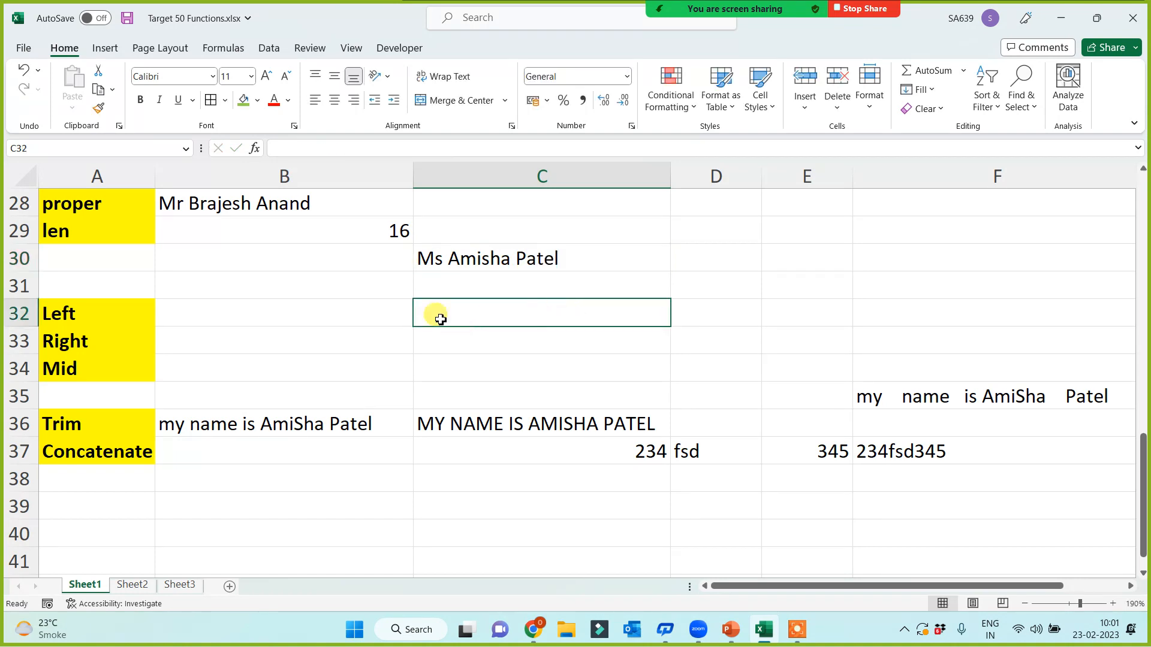
left_click(229, 309)
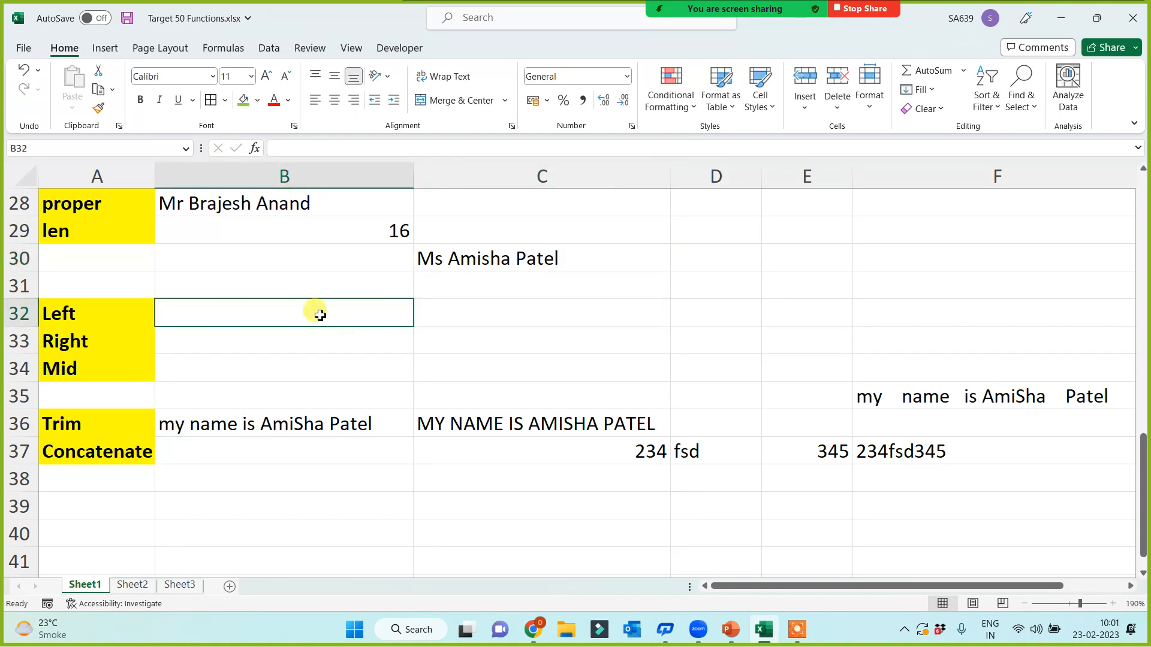
Step: Enter =LEFT(C30) in B32 showing M, and =LEFT(C30,2) in C32 showing Ms
type("=left(")
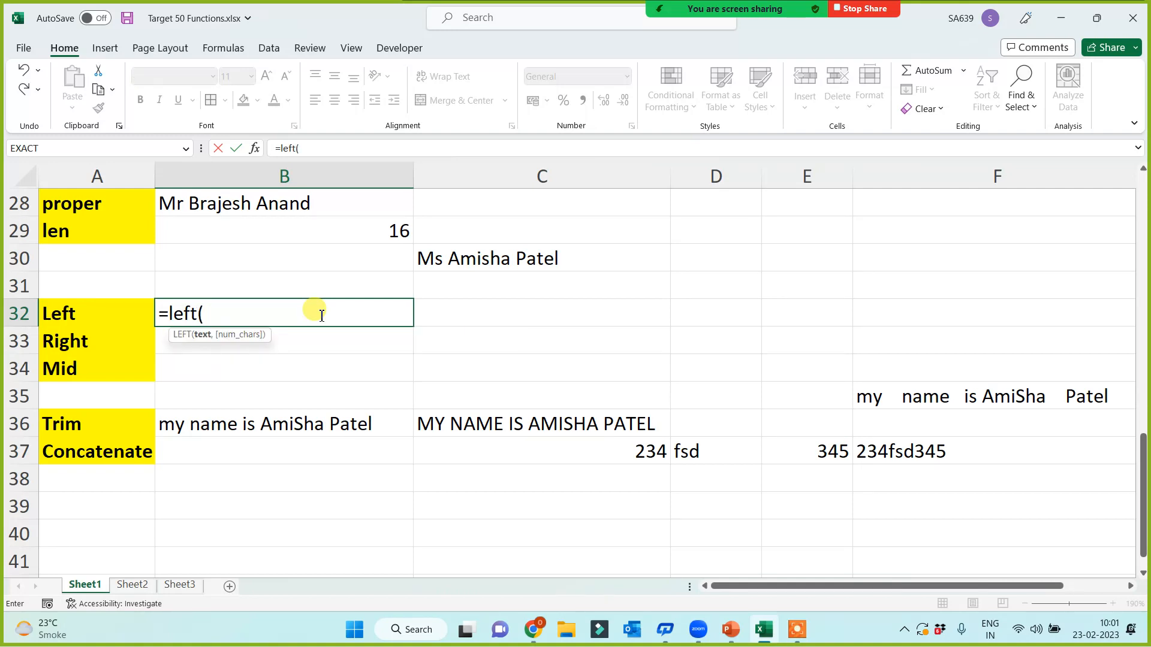
left_click(444, 259)
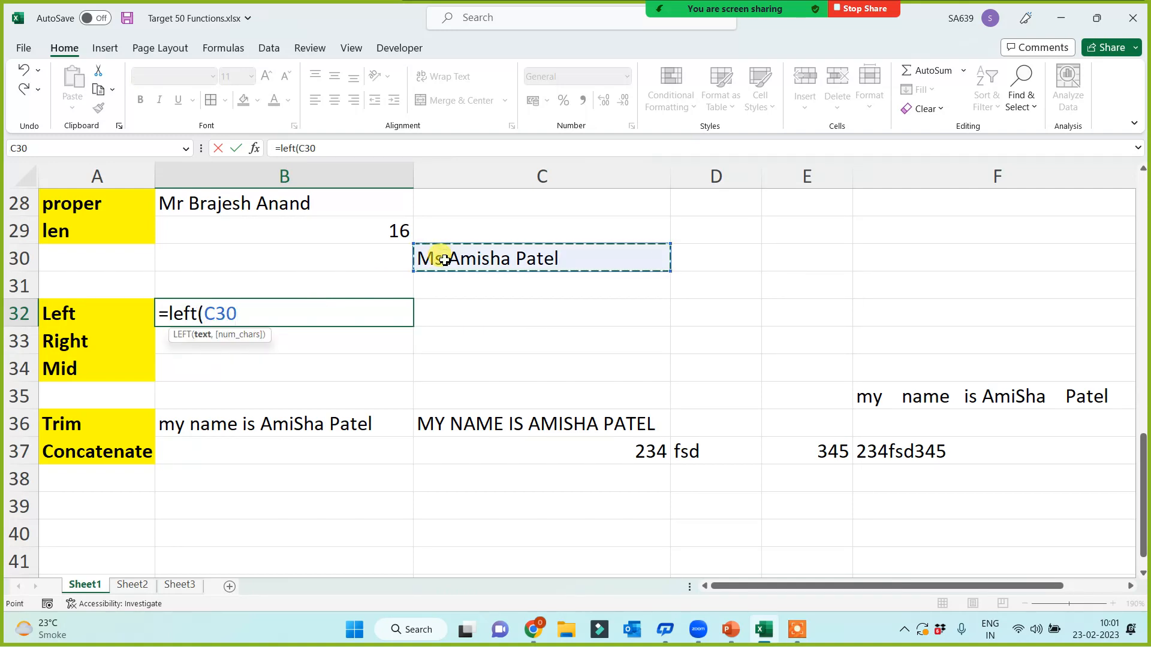
type(")")
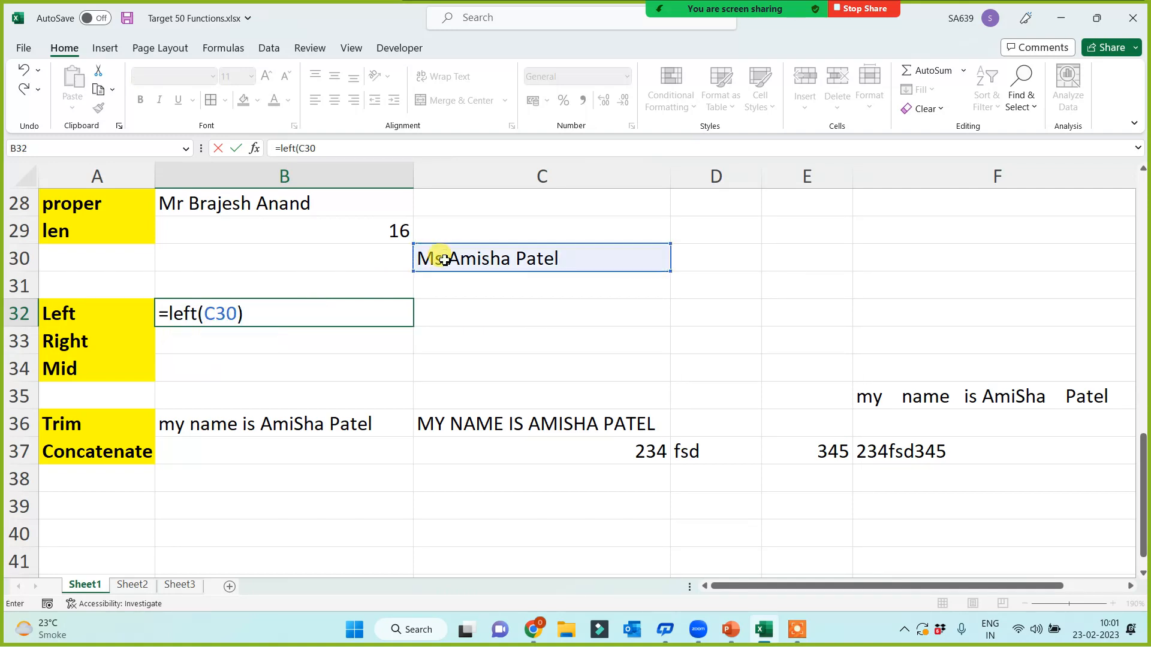
key("Return")
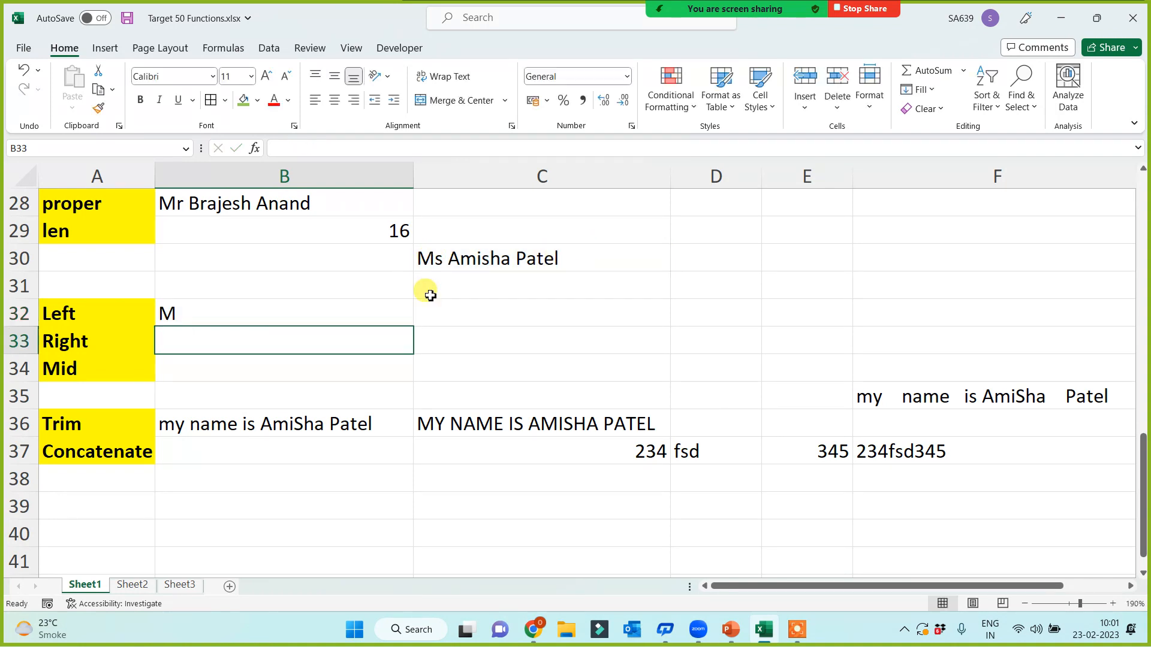
left_click(433, 320)
type("=lef")
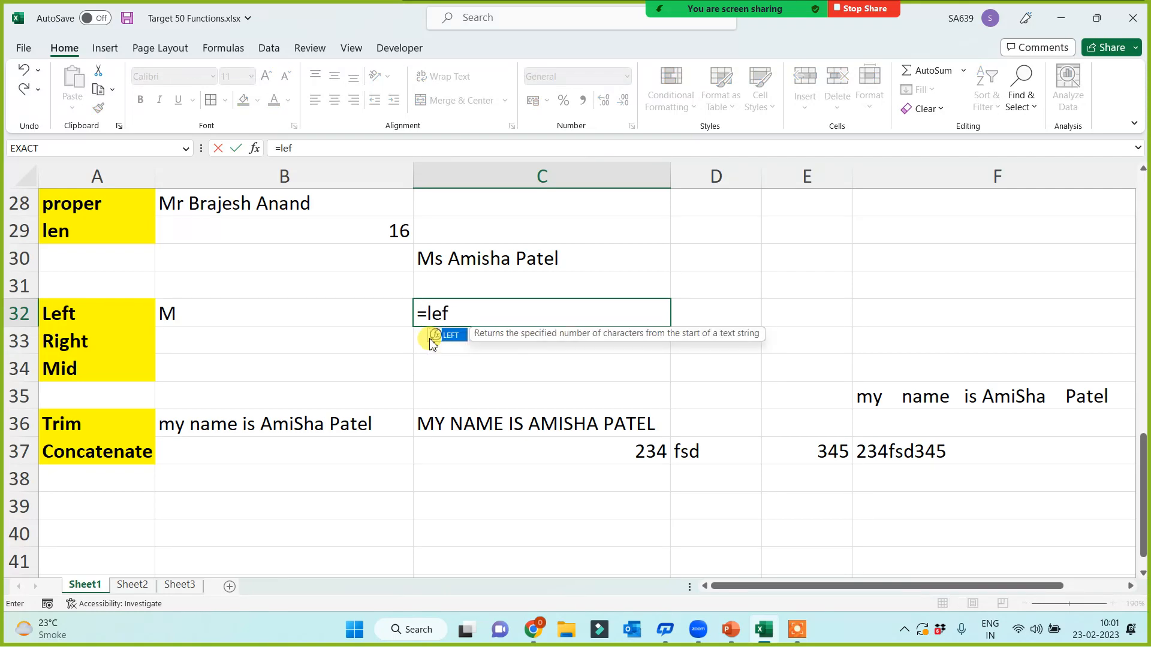
type("t(")
left_click(454, 263)
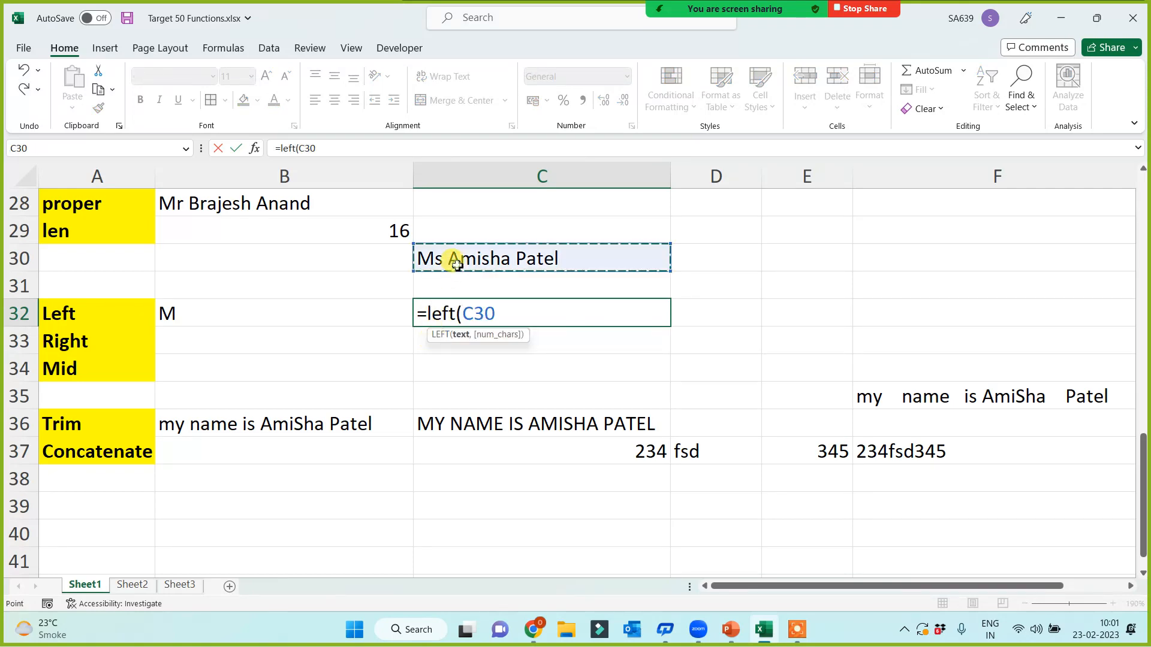
type(",2)")
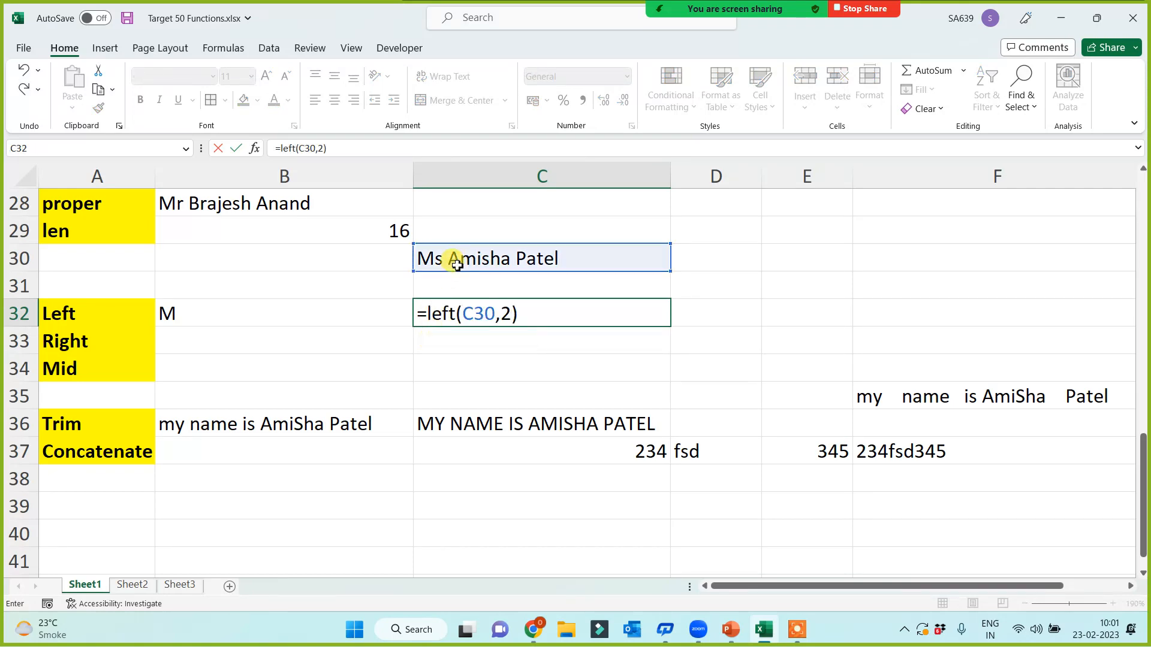
key("Return")
left_click(251, 340)
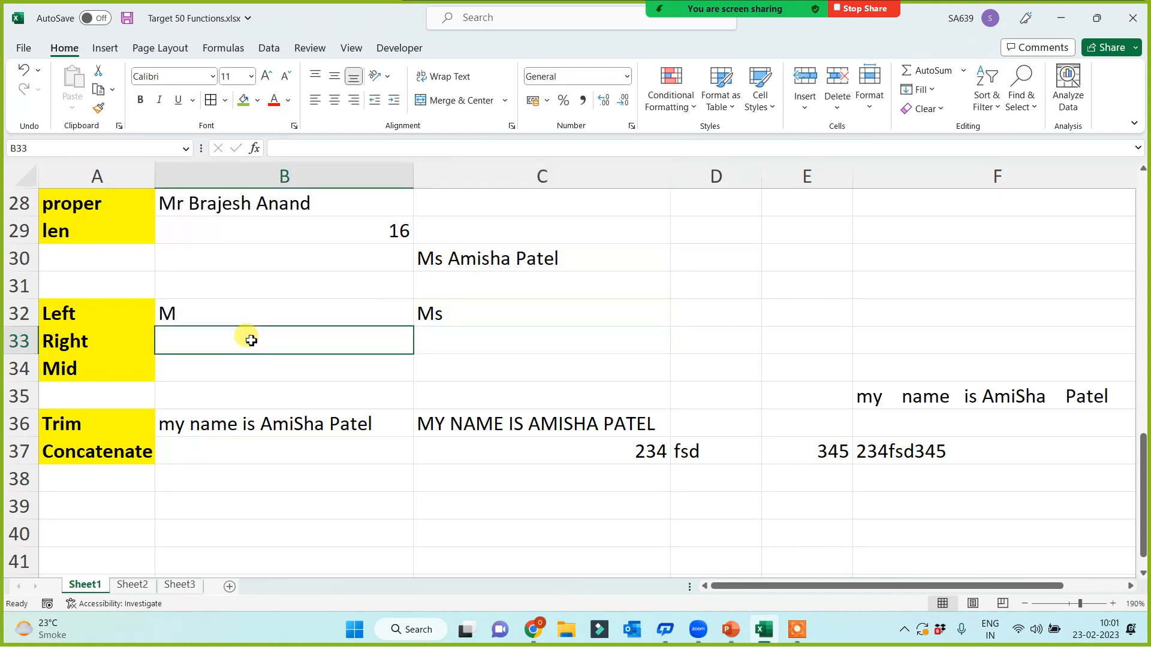
Step: Enter =RIGHT(C30) in B33 to show the name's last character, l
type("=right(")
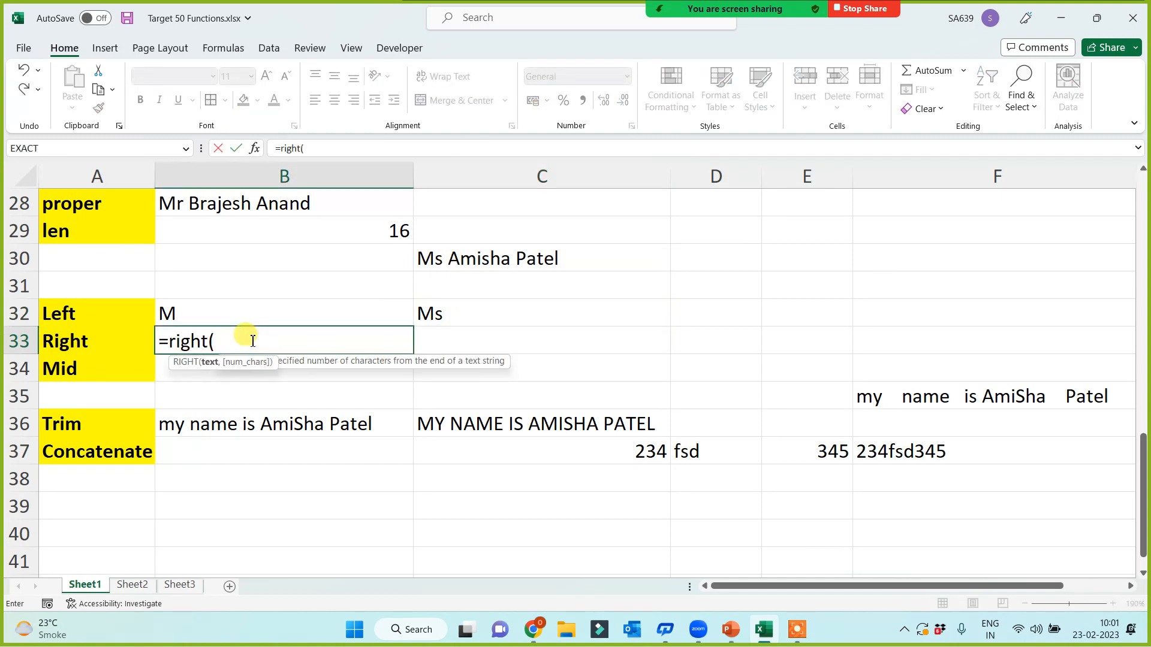
left_click(472, 253)
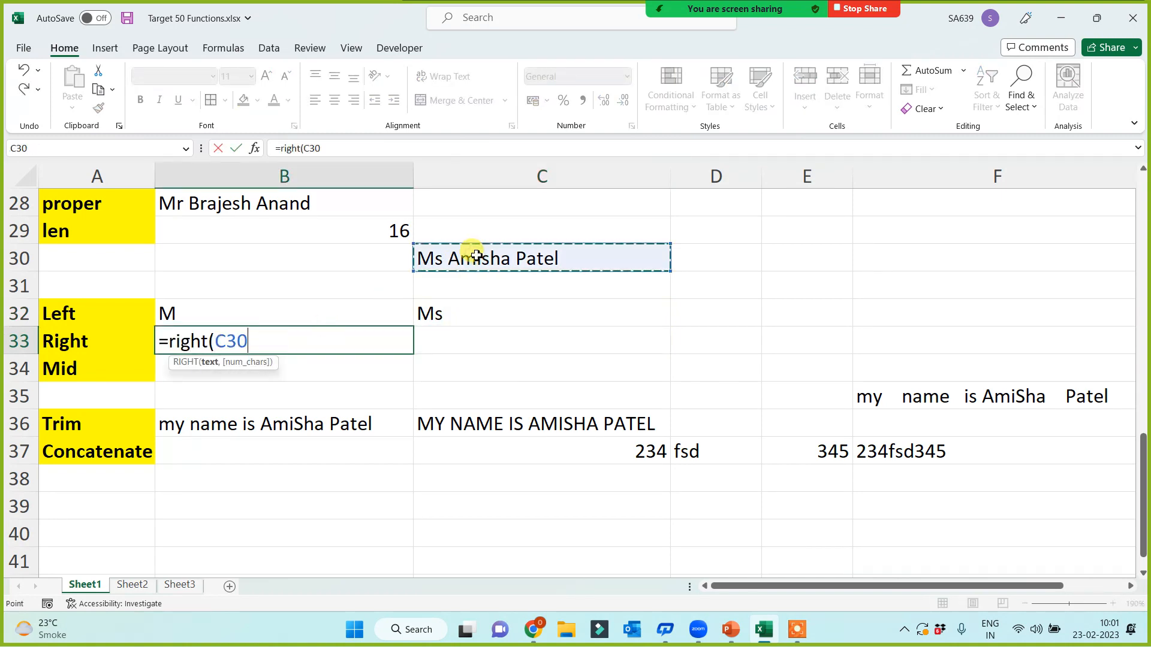
type(")")
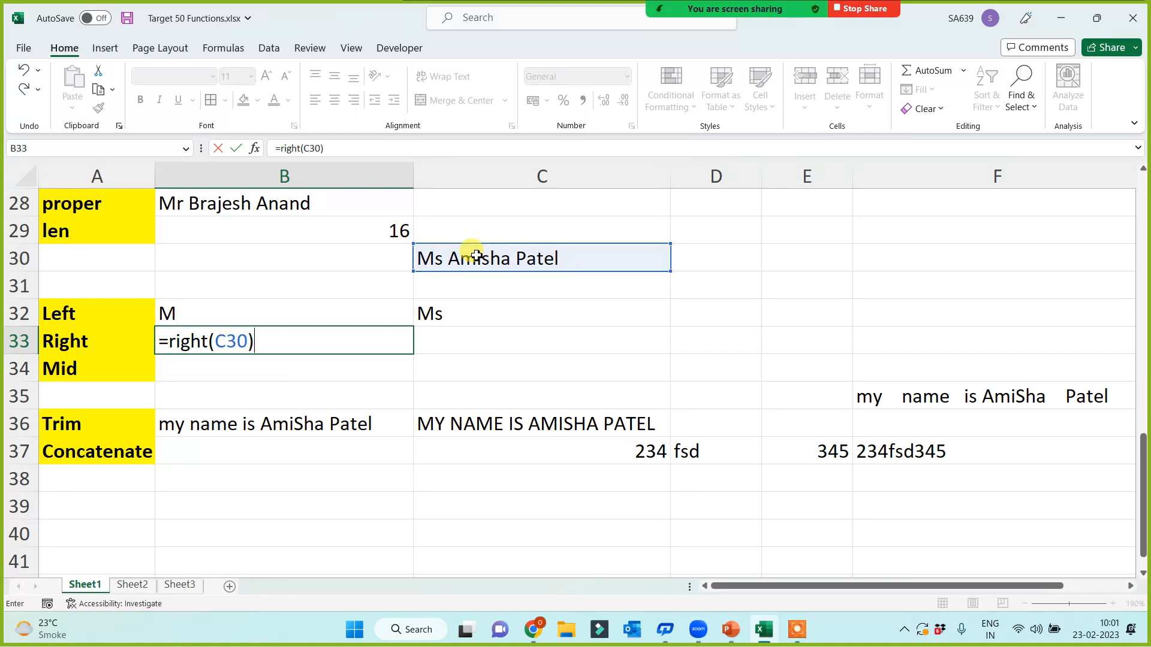
key("Return")
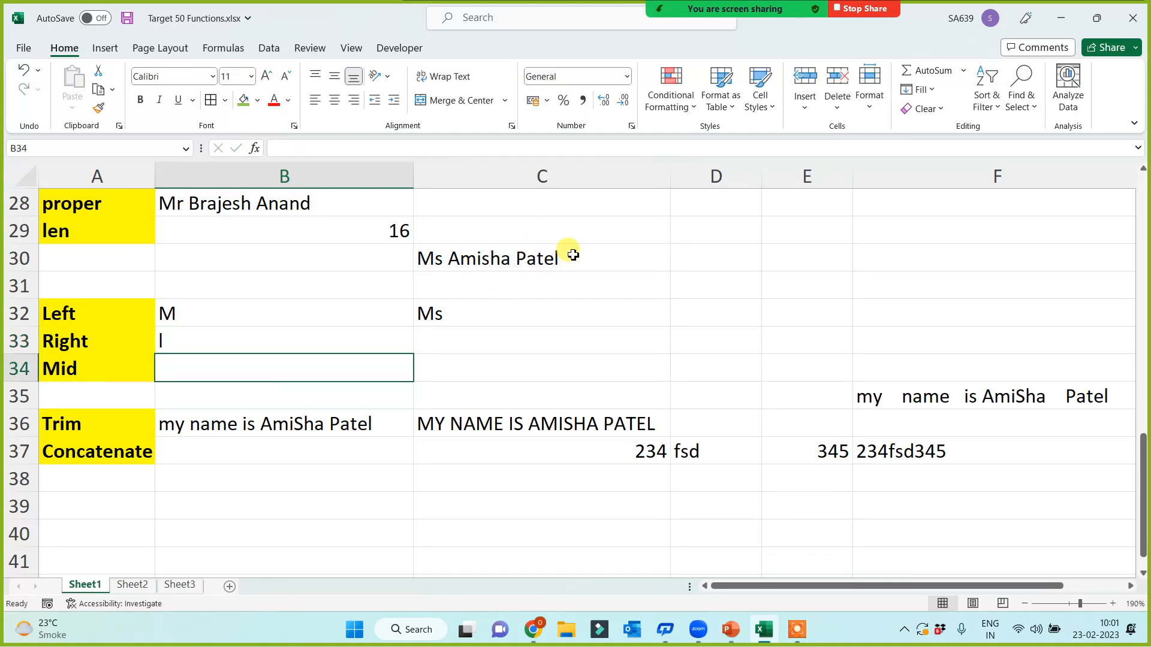
Step: Enter =RIGHT(C30,5) in C33 to return the five-letter surname
left_click(471, 345)
type("=")
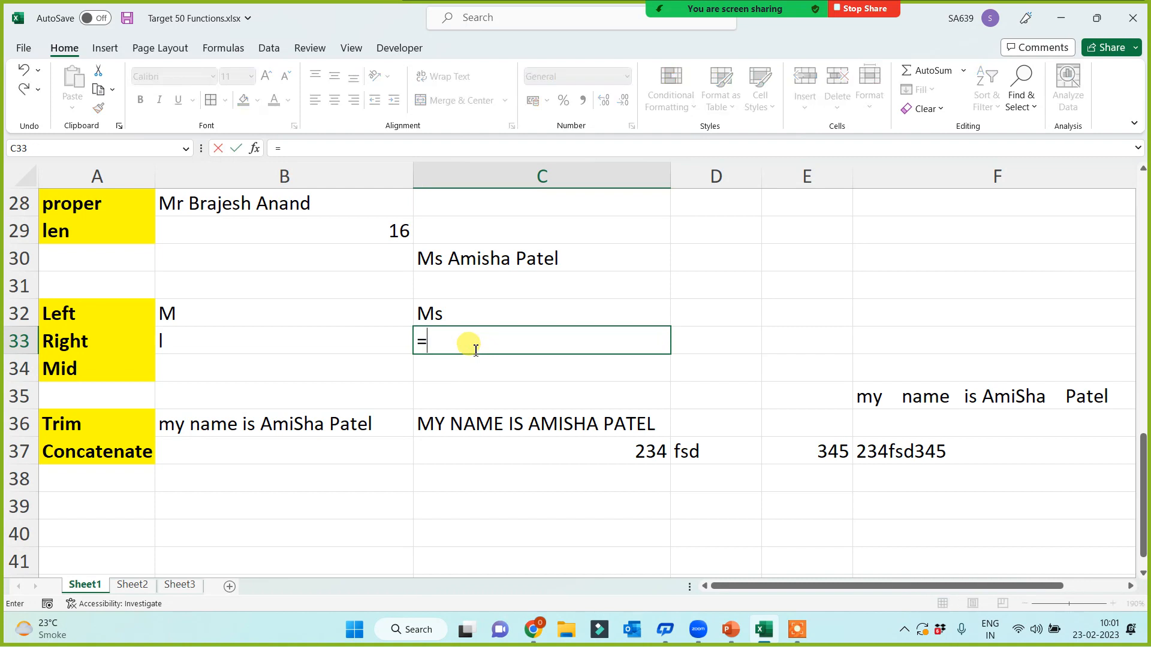
type("right(")
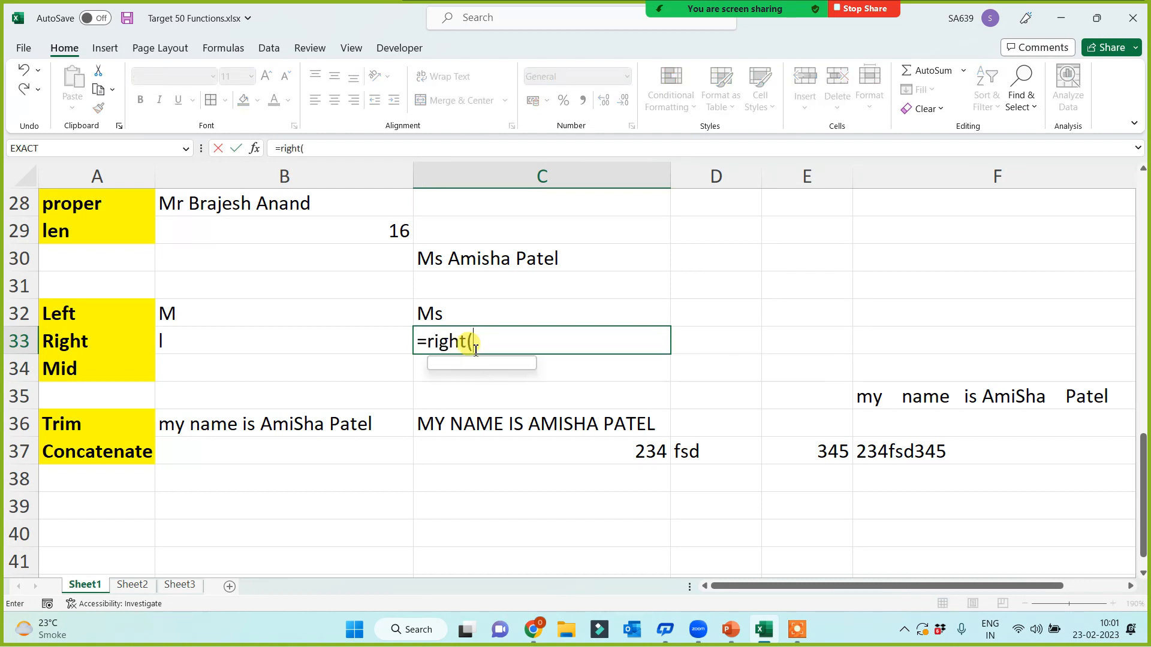
left_click(483, 258)
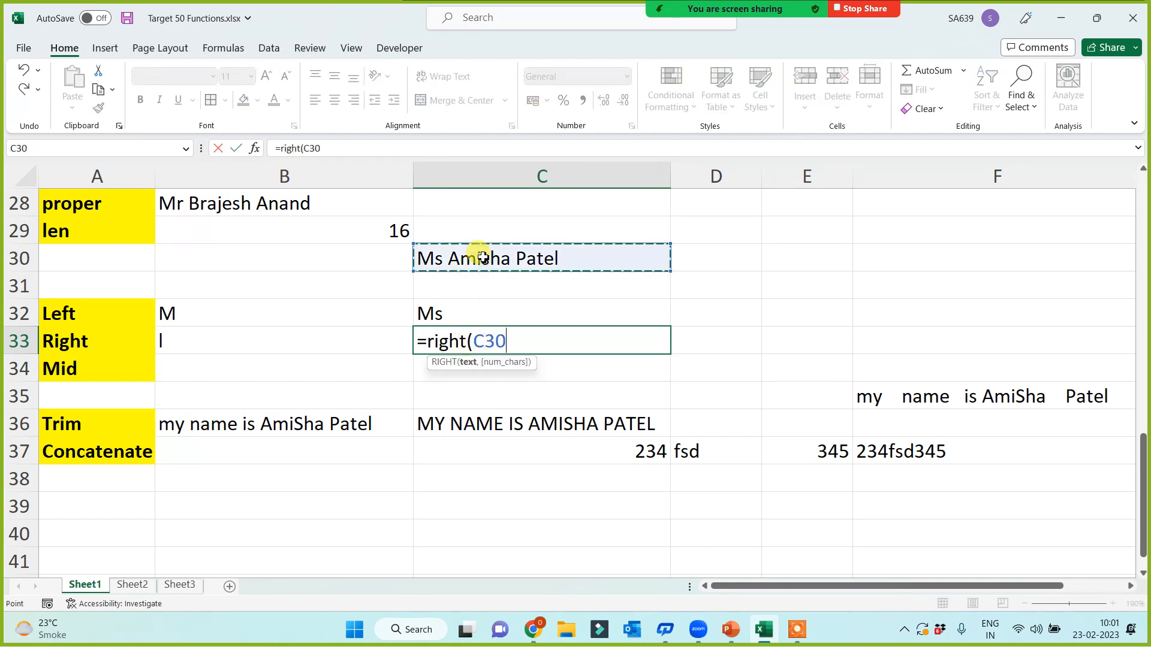
type(",5)")
key("Return")
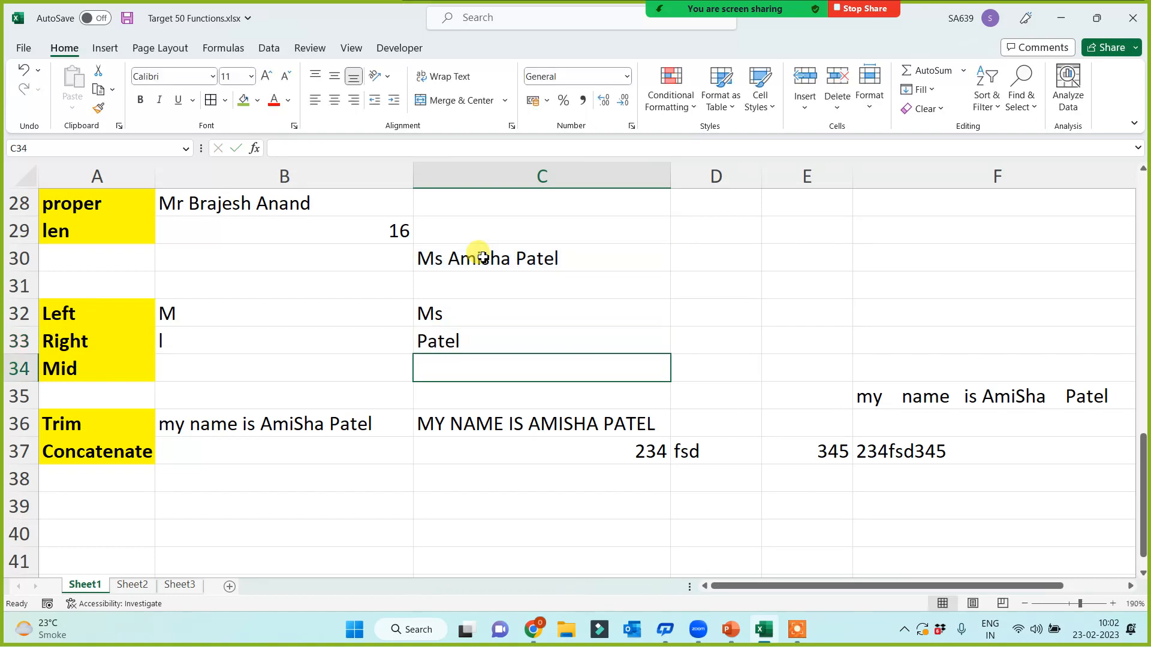
left_click(237, 371)
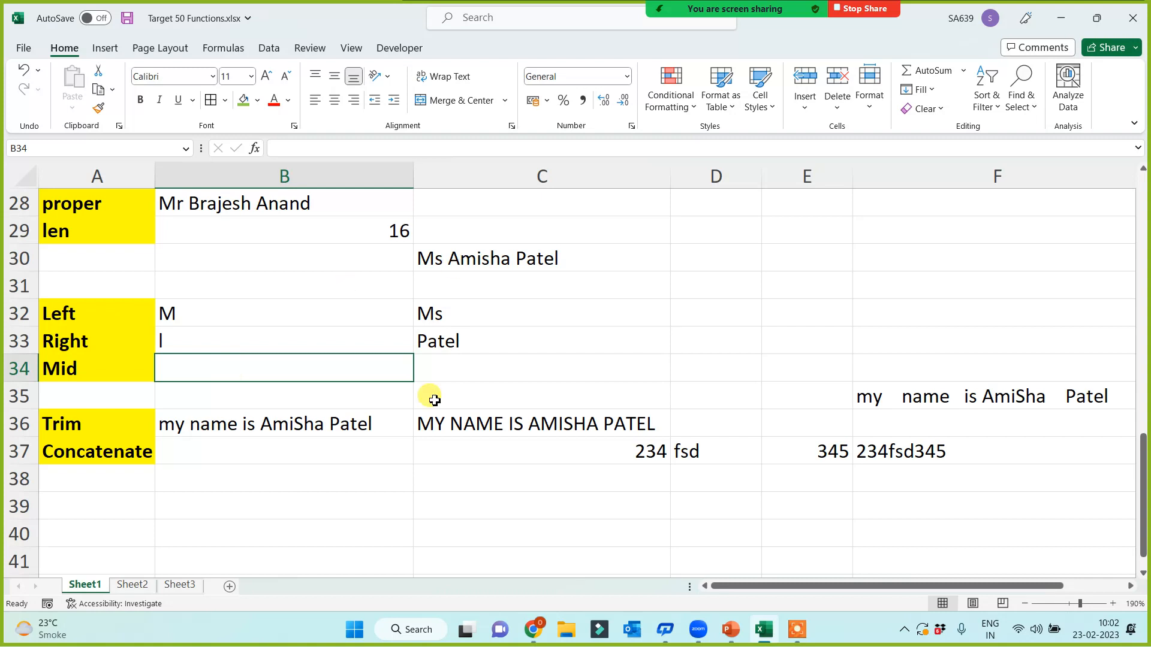
Step: Enter =MID(C30,4,6) in B34 to extract the first name, then recheck the formula
type("=m")
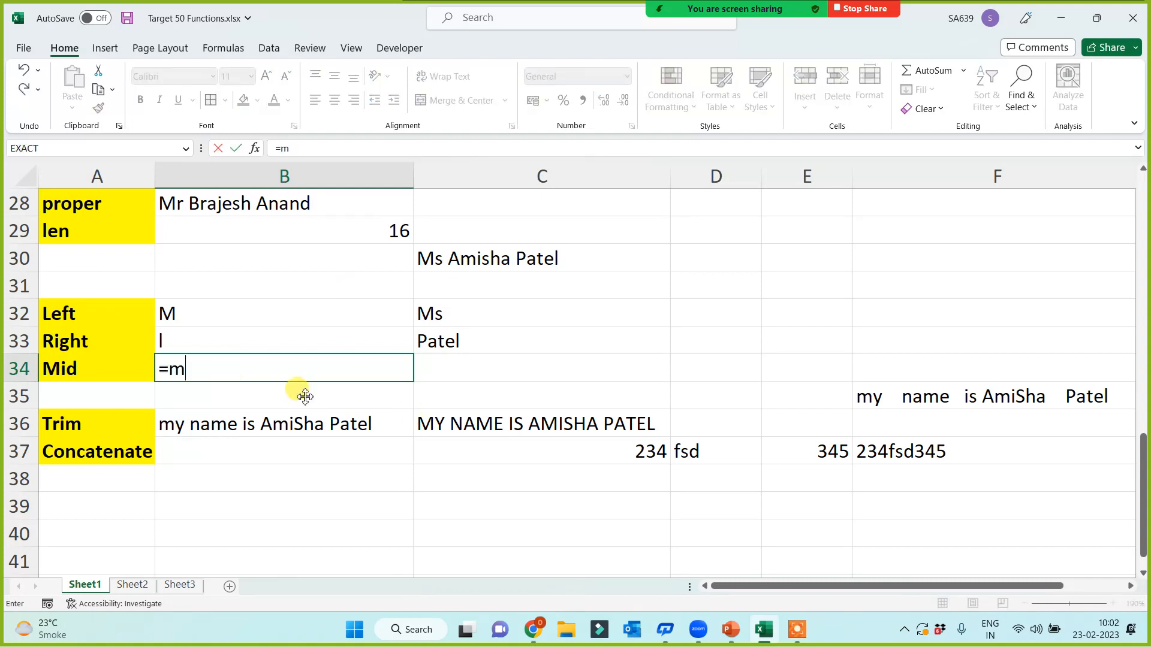
type("id(")
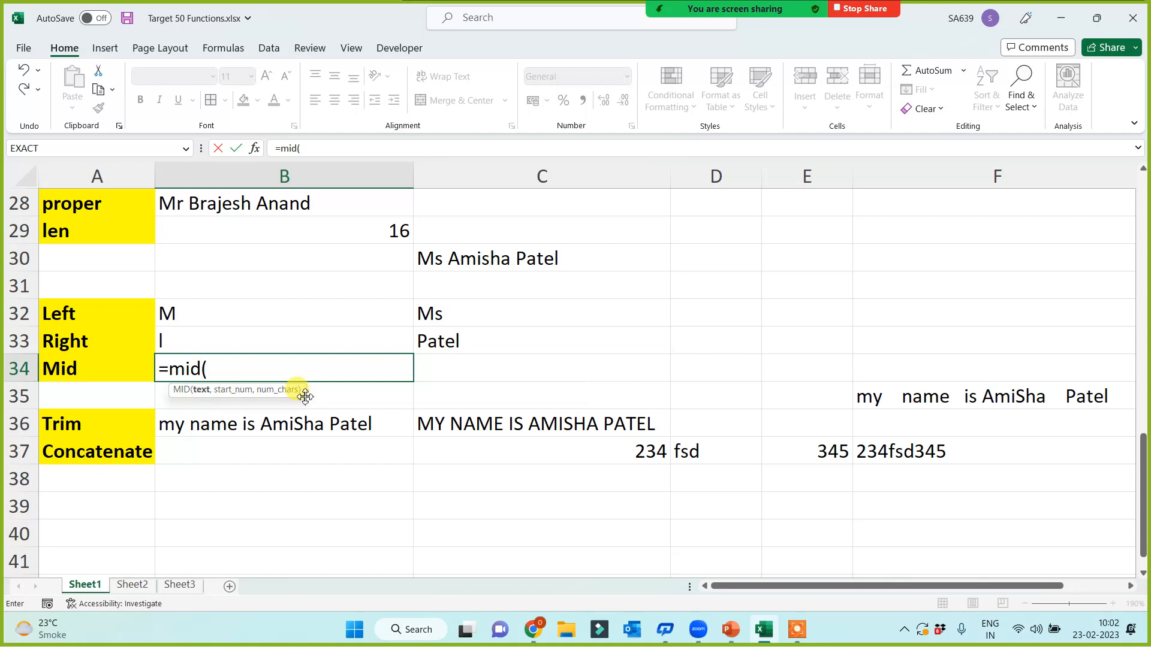
left_click(470, 266)
type(",")
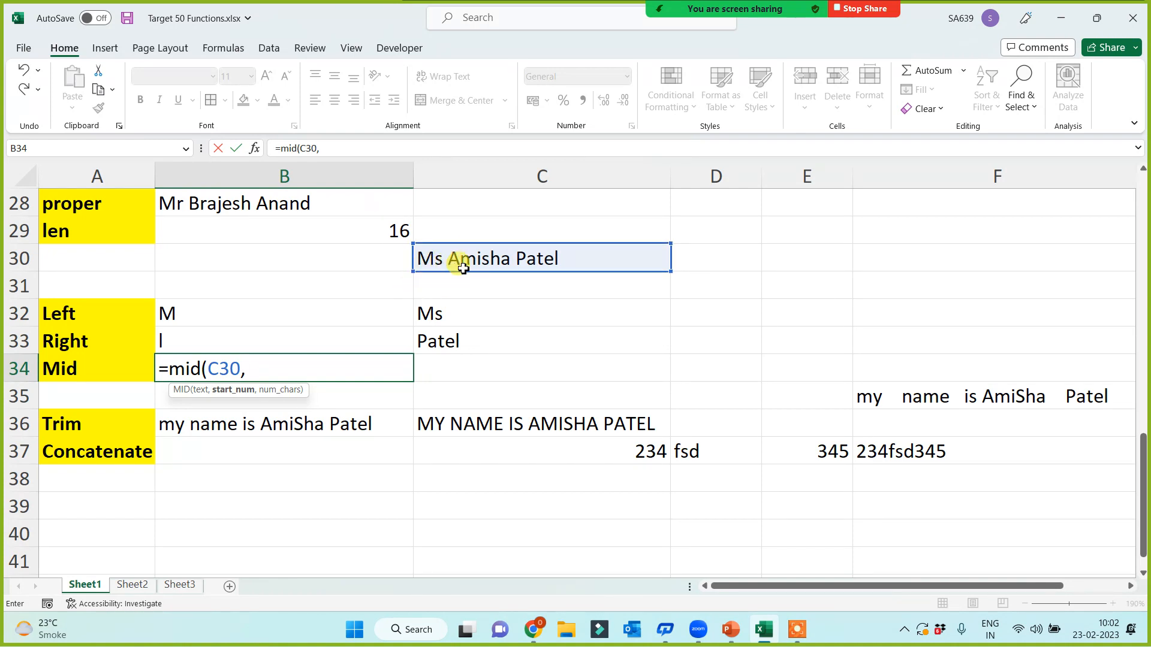
type("4,")
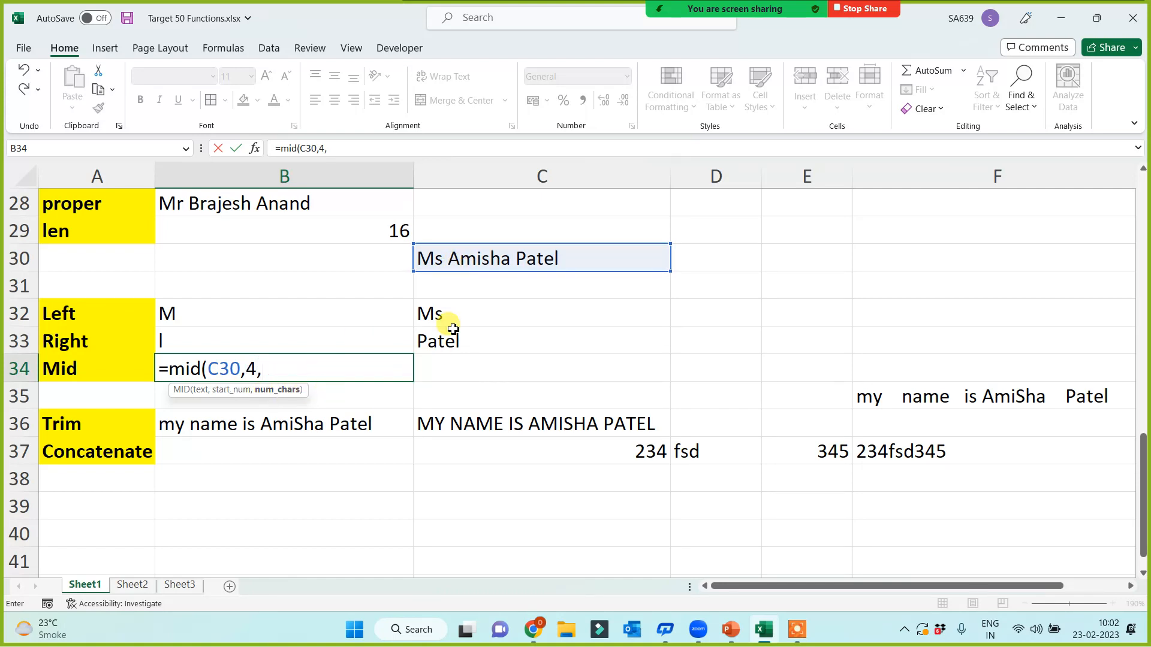
type("6")
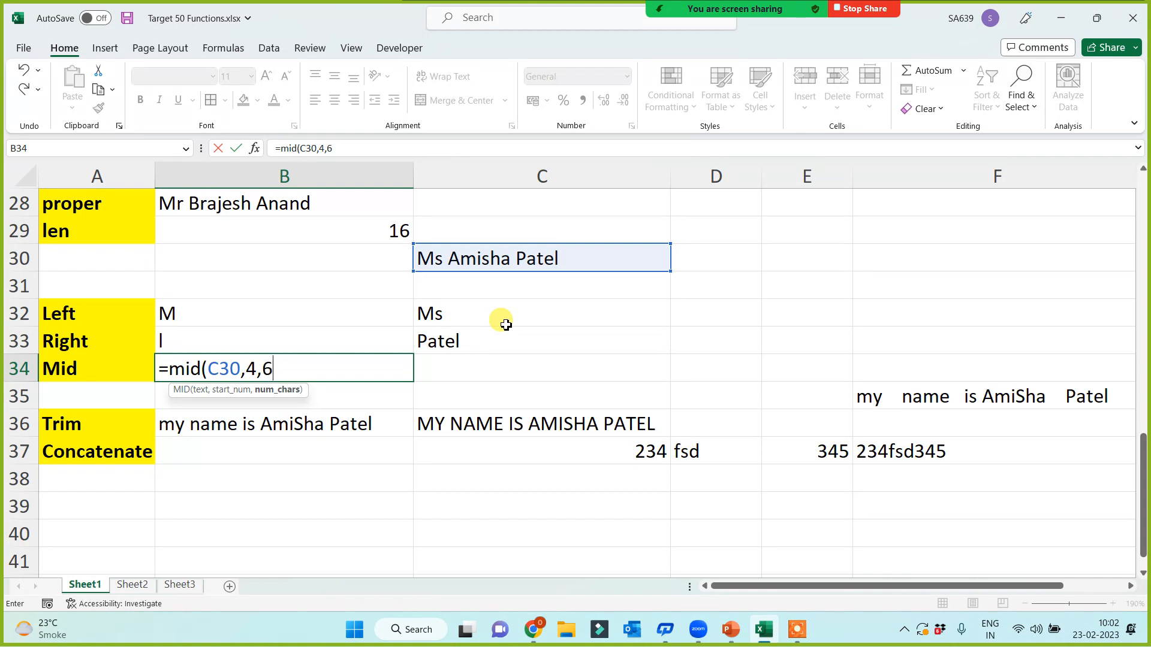
type(")")
key("Return")
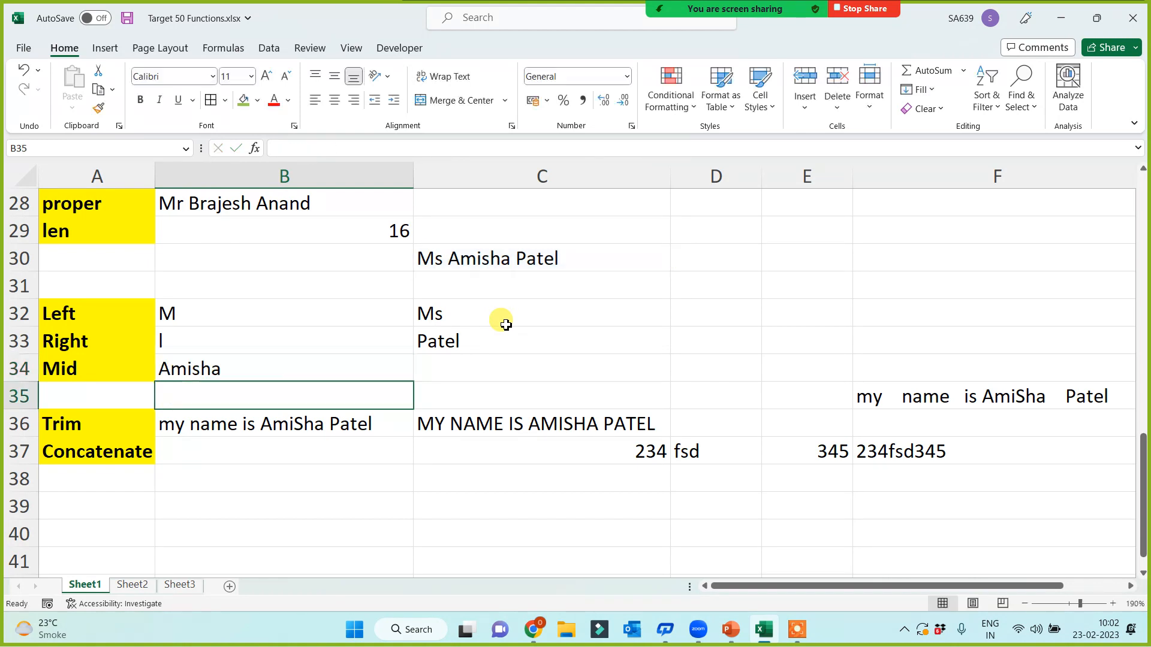
left_click(273, 370)
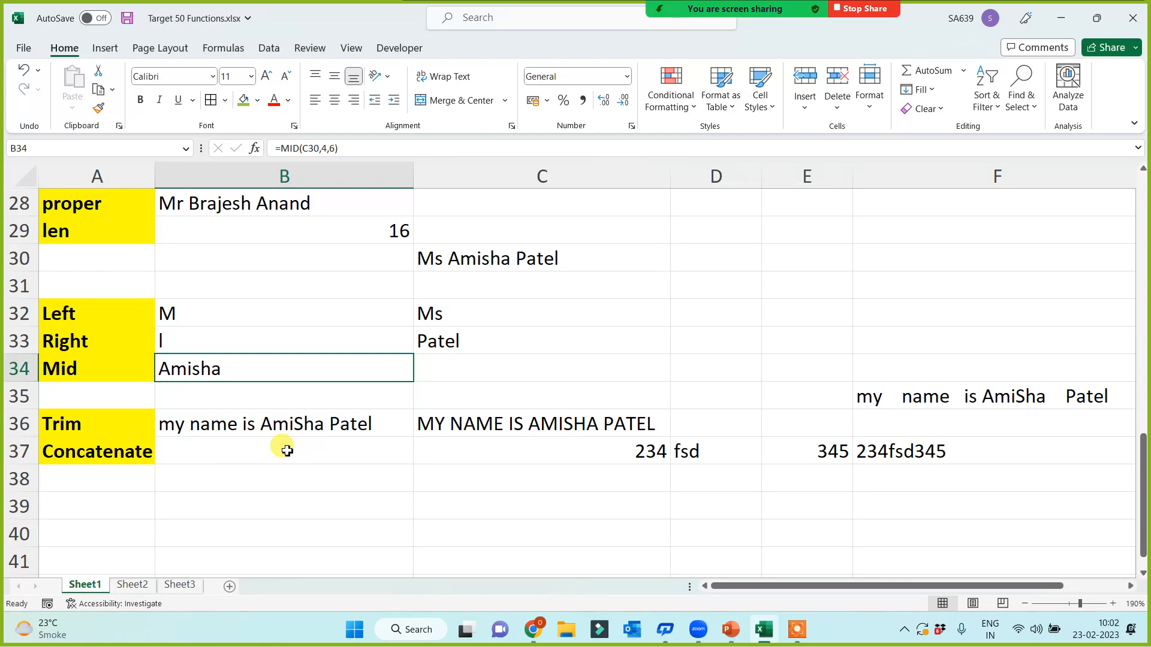
Step: Select B39 and save the workbook Target 50 Functions.xlsx with Ctrl+S
left_click(265, 495)
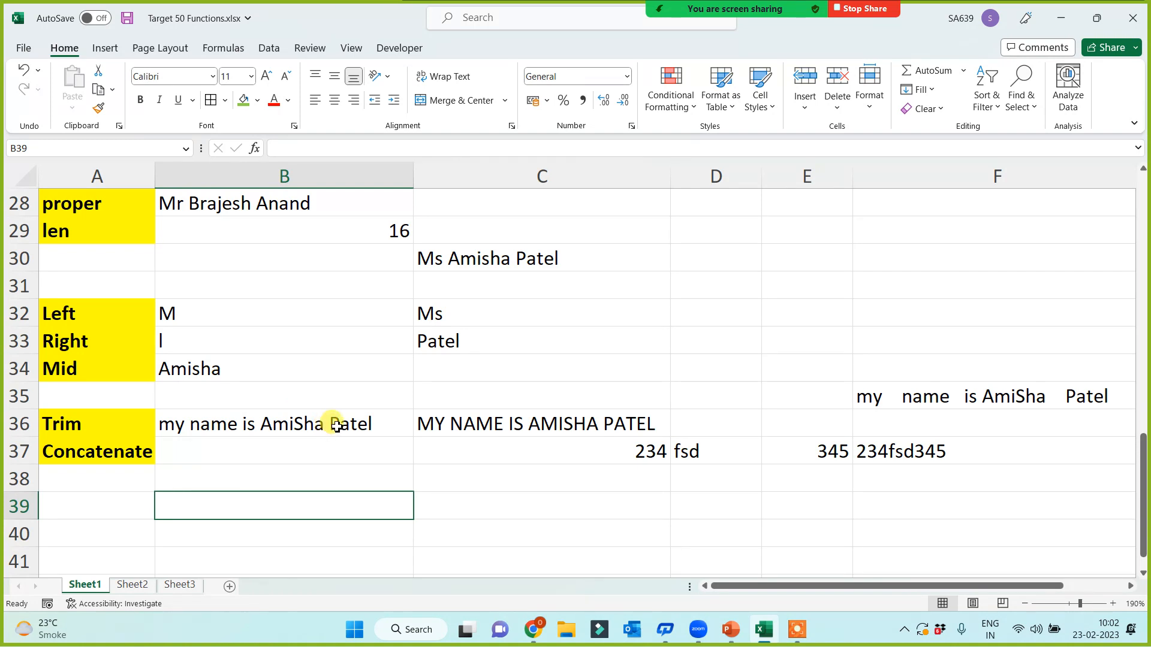
key("ctrl+s")
left_click(797, 629)
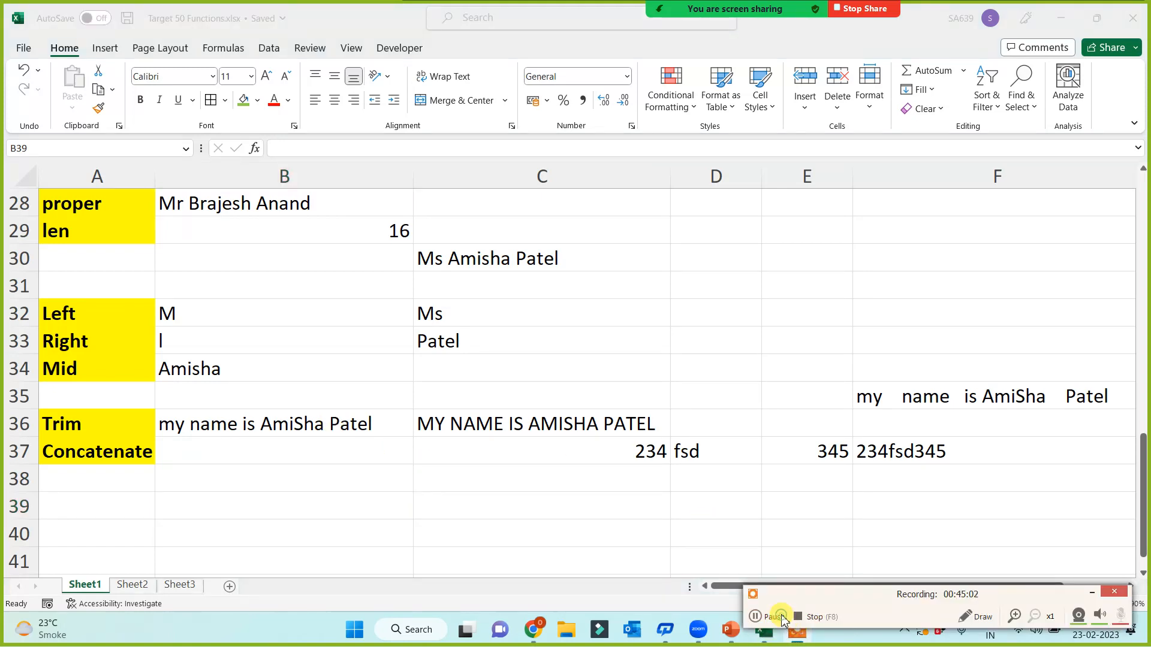